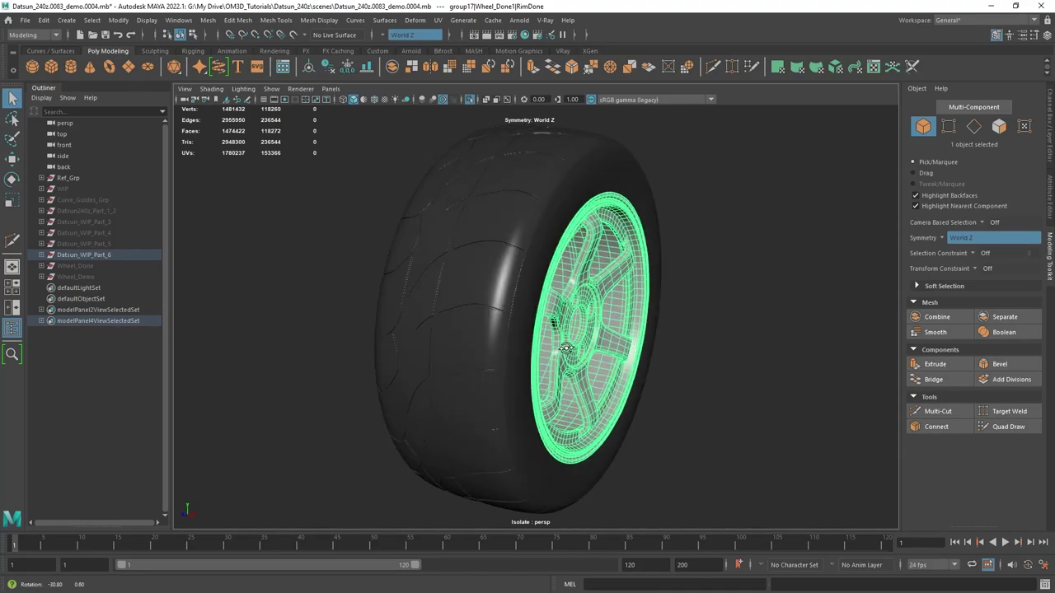
- Inspect the finished wheel from several angles, looking at the rim spokes and the tire surface
click(786, 240)
alt+drag(785, 240, 664, 273)
scroll(664, 273, down, 3)
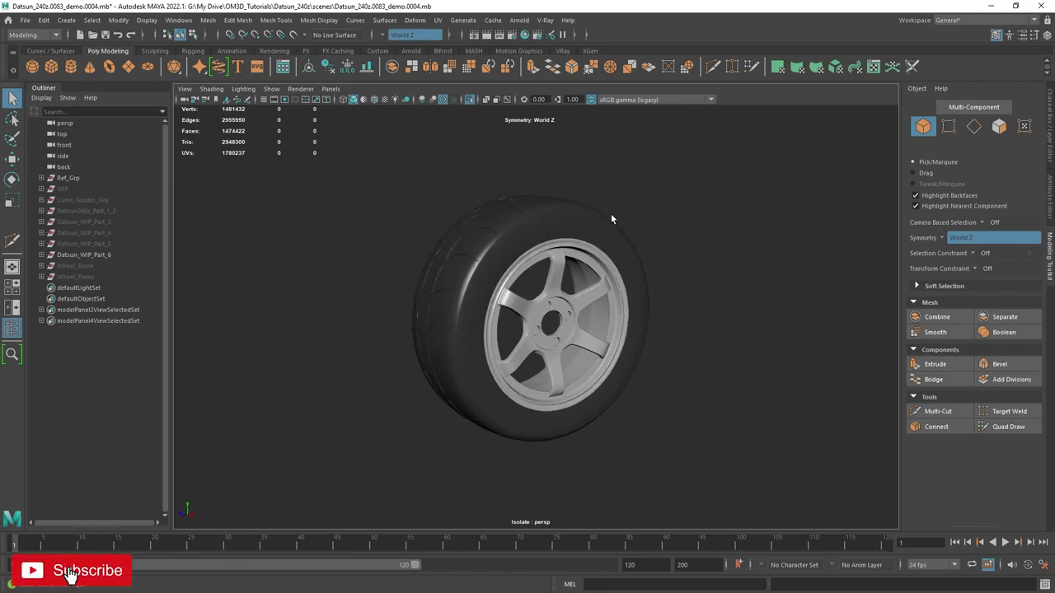
click(533, 232)
scroll(540, 244, up, 4)
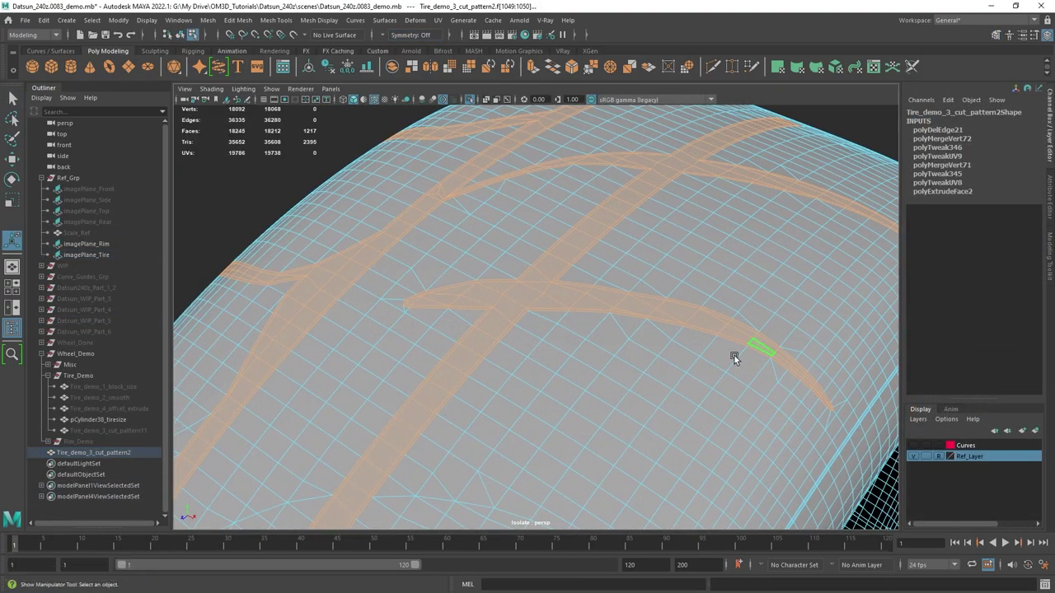
- Extrude the selected tread-pattern faces inward to cut grooves into the tire, and start a further extrusion with its offset open for editing
alt+drag(734, 356, 478, 324)
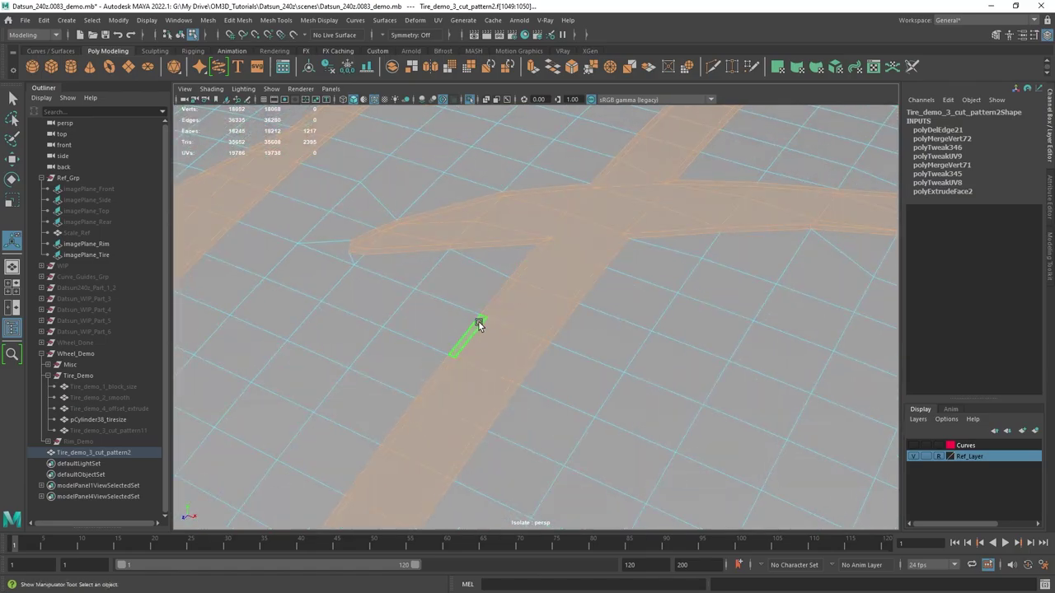
alt+drag(560, 295, 764, 304)
key(shift+comma)
scroll(595, 318, down, 4)
alt+drag(595, 317, 621, 250)
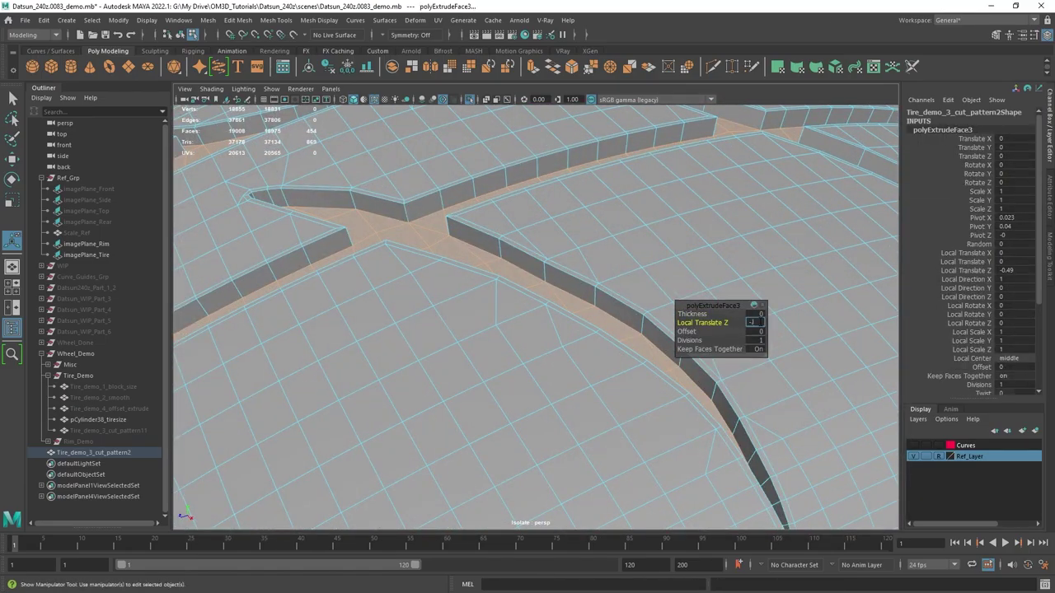
alt+drag(577, 247, 552, 228)
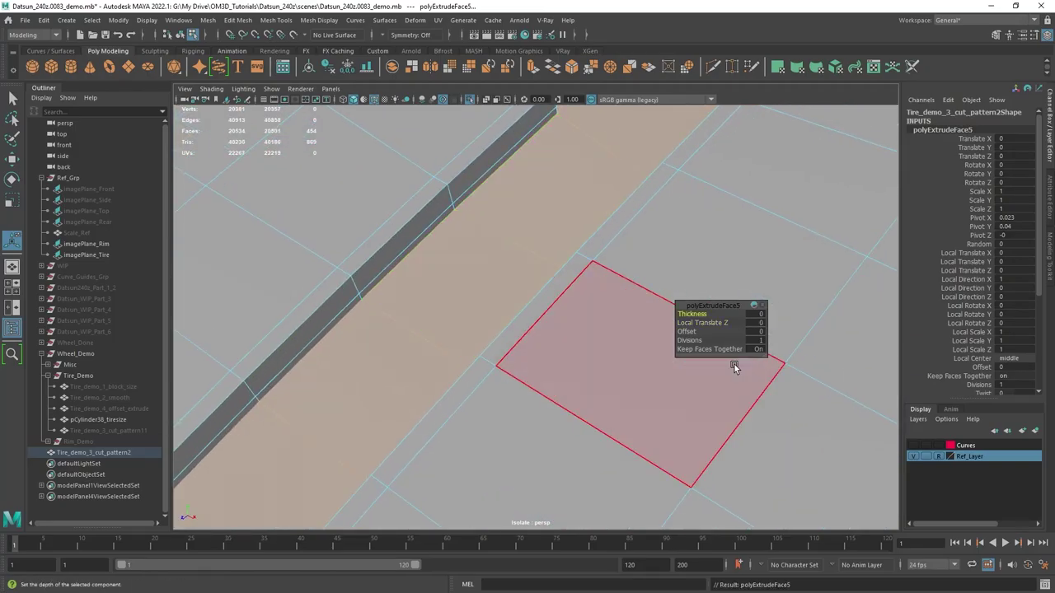
click(754, 331)
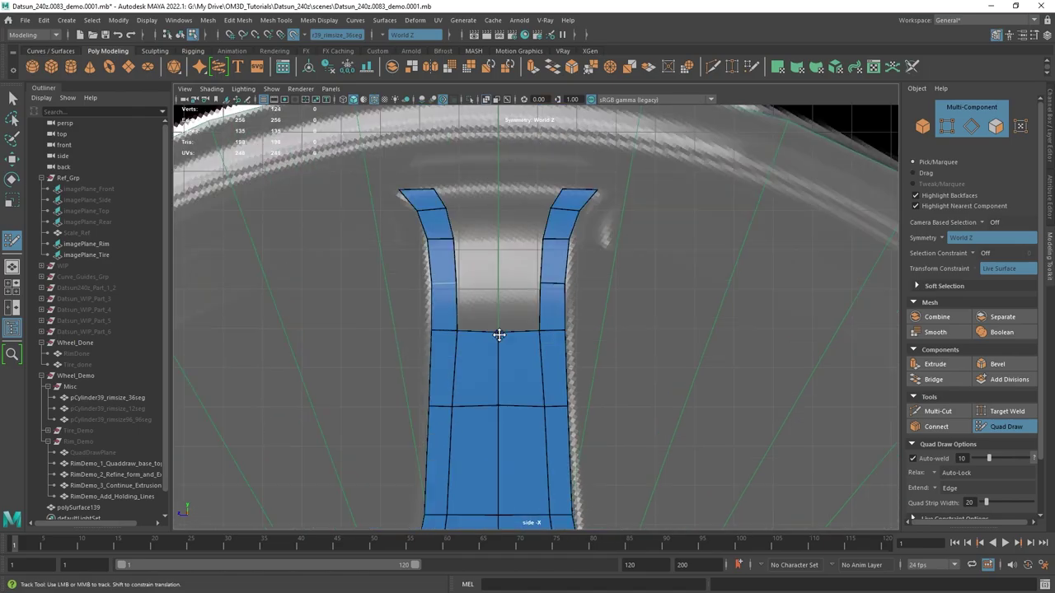
- Fill the gap between the two upper branches of the rim spoke with a Quad Draw face
shift+click(513, 304)
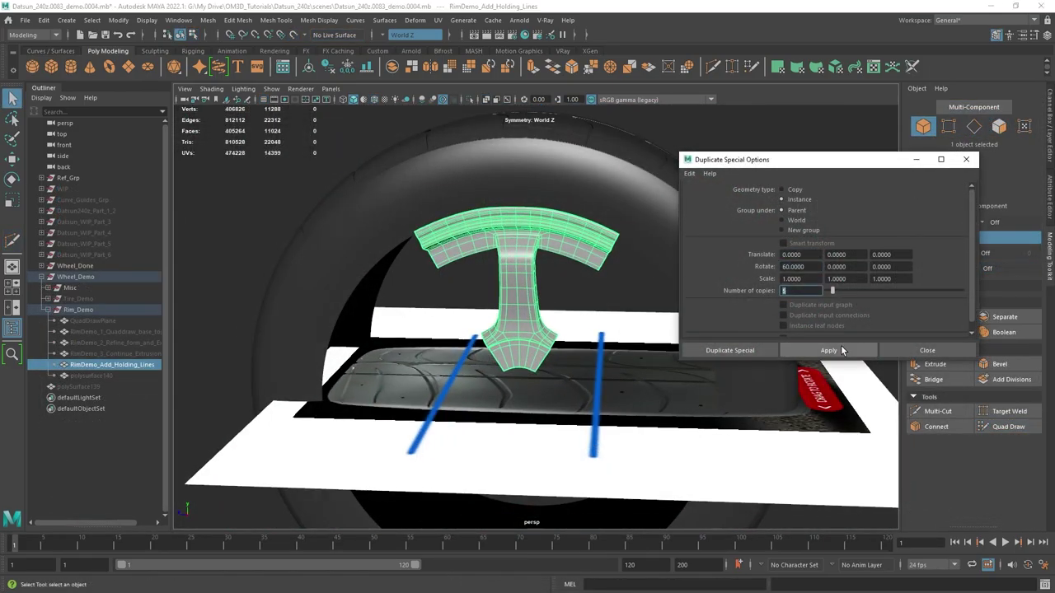
- Duplicate the RimDemo_Add_Holding_Lines segment as 5 instances, each rotated 60 degrees in X, using Duplicate Special
click(828, 350)
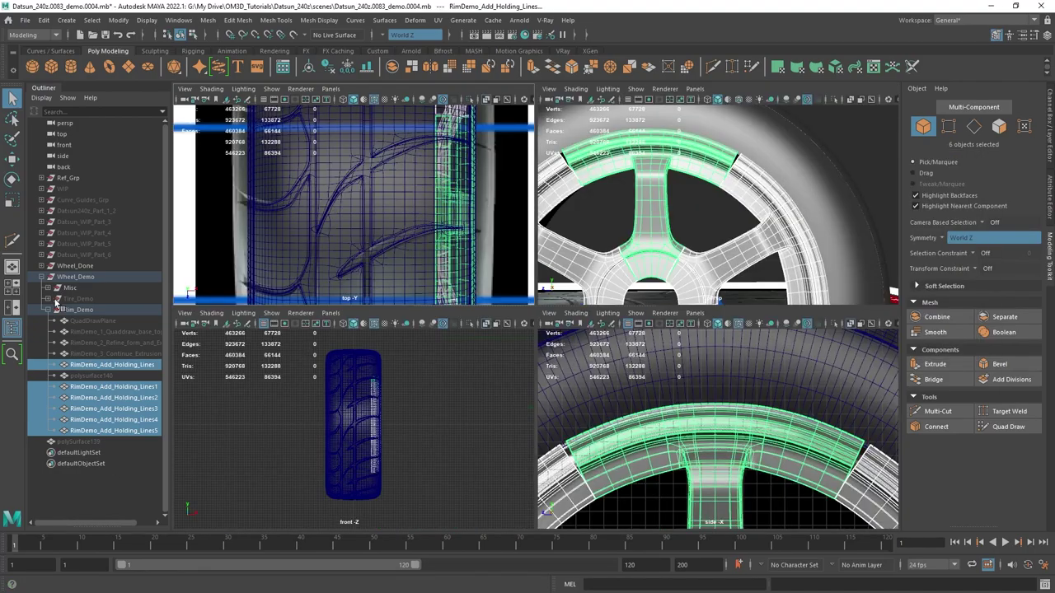
click(142, 301)
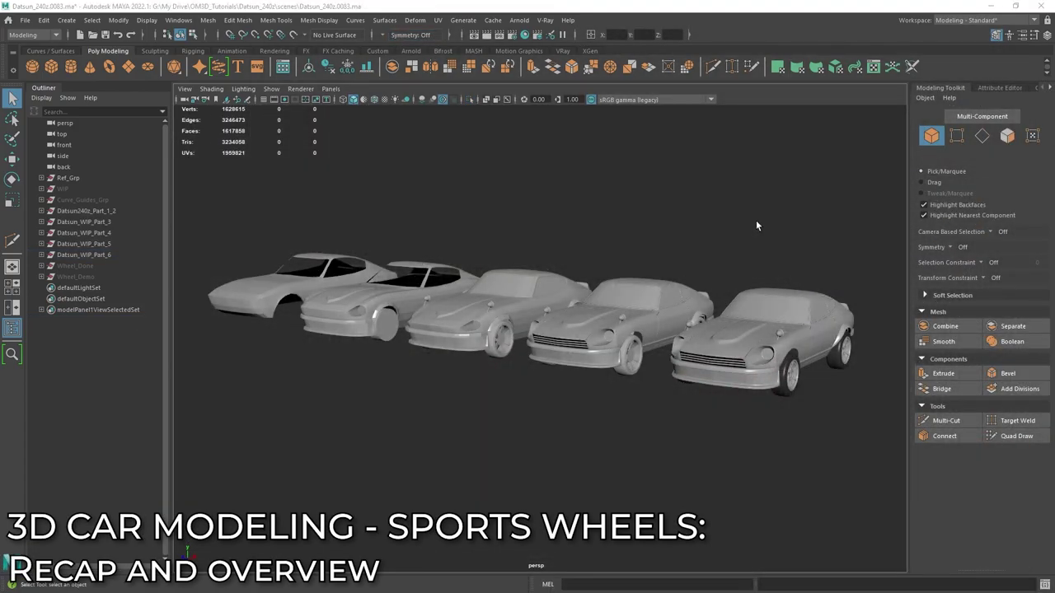
- Examine the row of Datsun work-in-progress cars in wireframe, comparing the body stages up to the version with detailed wheels
alt+drag(499, 313, 622, 320)
alt+middle_drag(527, 322, 696, 328)
alt+right_drag(516, 366, 584, 387)
alt+middle_drag(593, 379, 663, 375)
alt+middle_drag(777, 359, 498, 366)
alt+middle_drag(842, 373, 610, 353)
key(alt+5)
alt+drag(611, 353, 581, 353)
alt+middle_drag(775, 363, 554, 342)
alt+drag(554, 343, 657, 422)
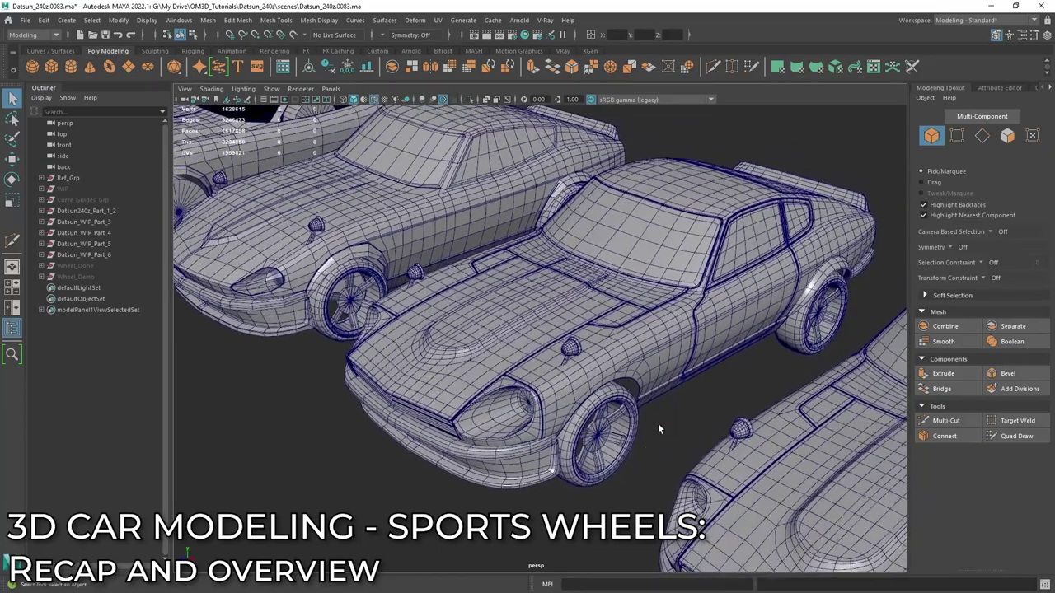
alt+middle_drag(775, 359, 582, 280)
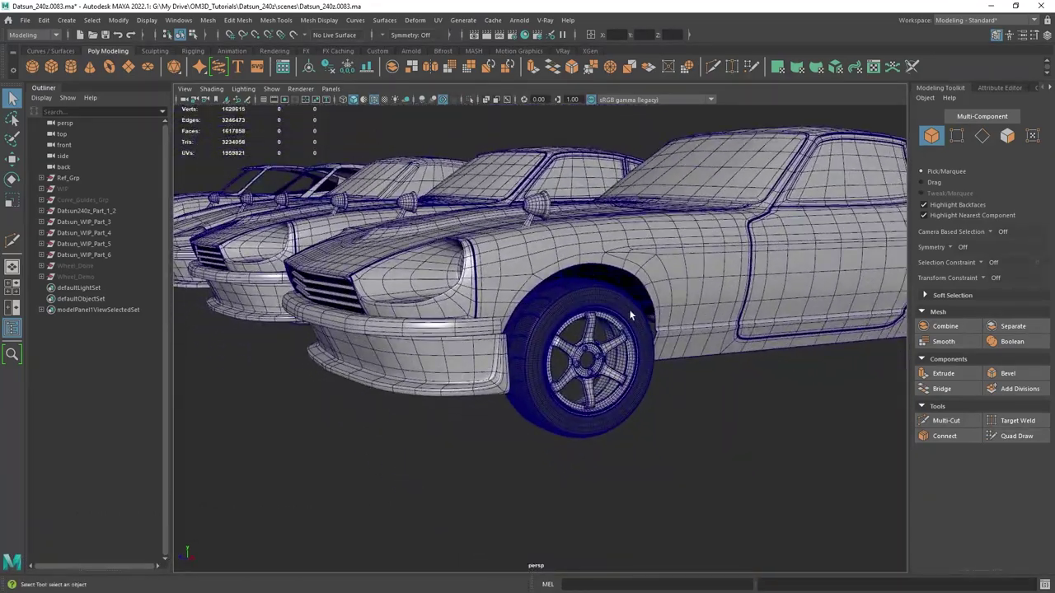
- Inspect the front wheel of the last car in shaded view, picking out the tire and the rim separately
scroll(631, 329, up, 5)
key(5)
click(509, 202)
key(f)
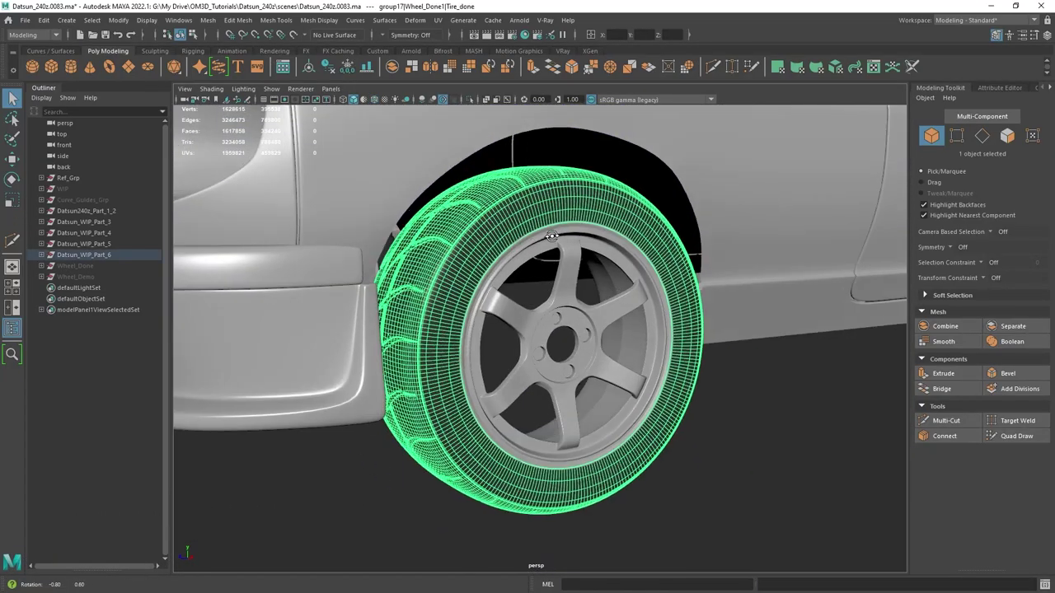
click(786, 417)
click(608, 338)
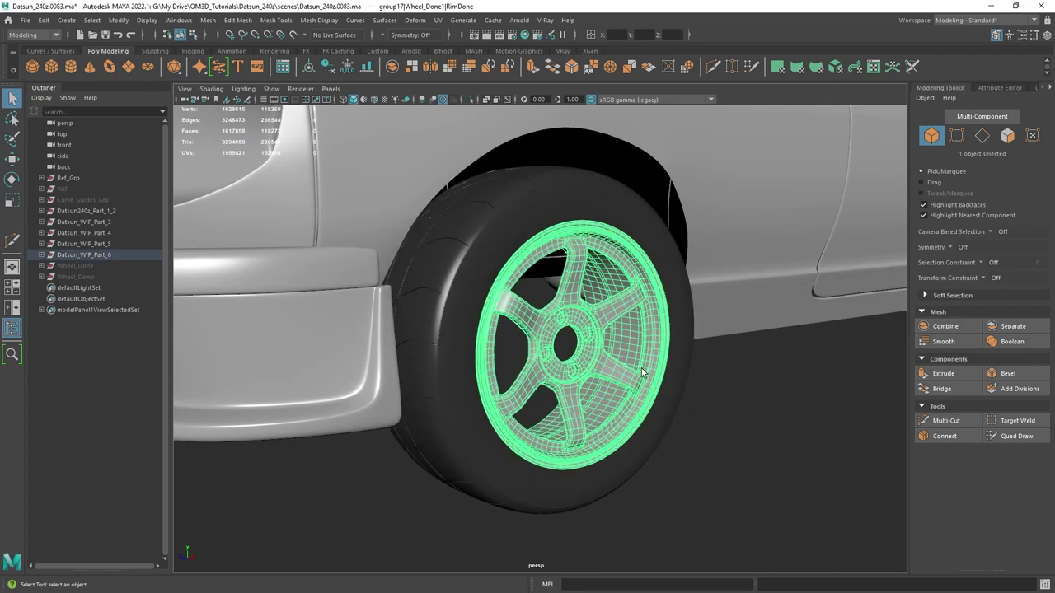
alt+drag(608, 338, 637, 376)
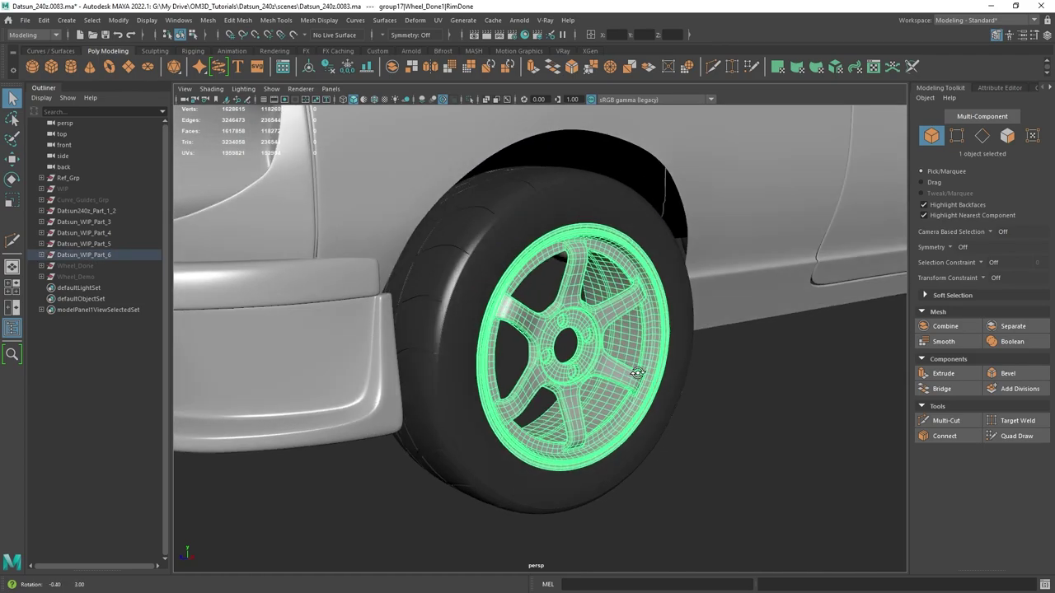
click(764, 369)
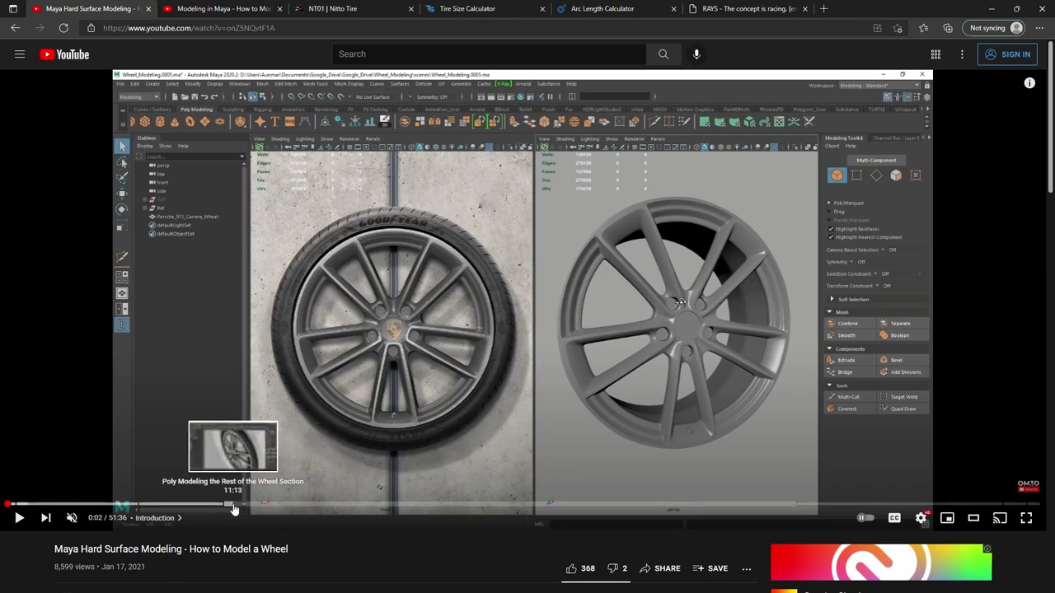
- Skim the YouTube tutorial on modeling a wheel and look at the How to Model Tires video, and return to Maya
click(237, 505)
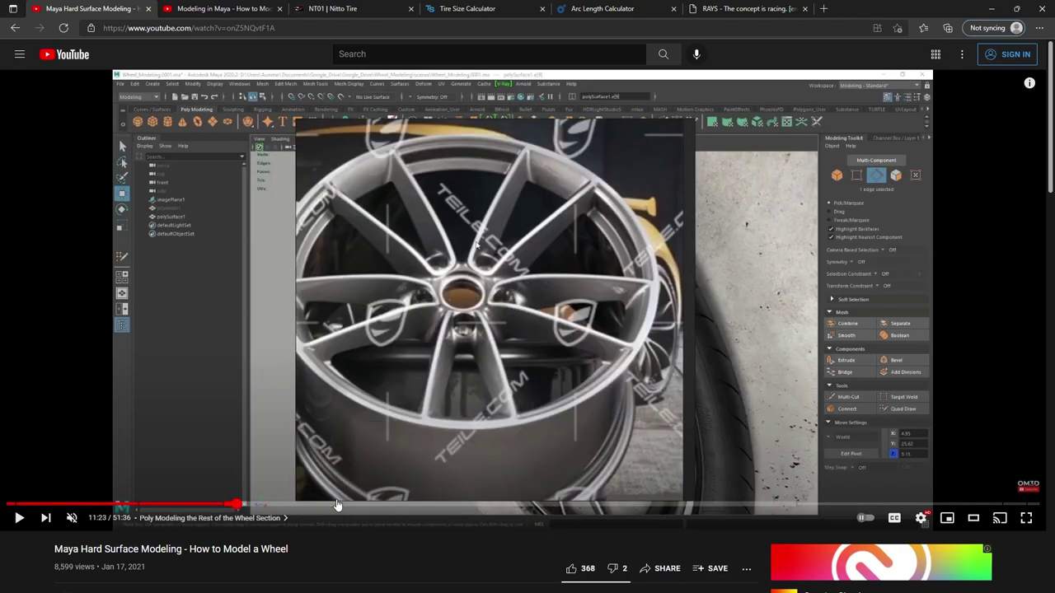
click(345, 504)
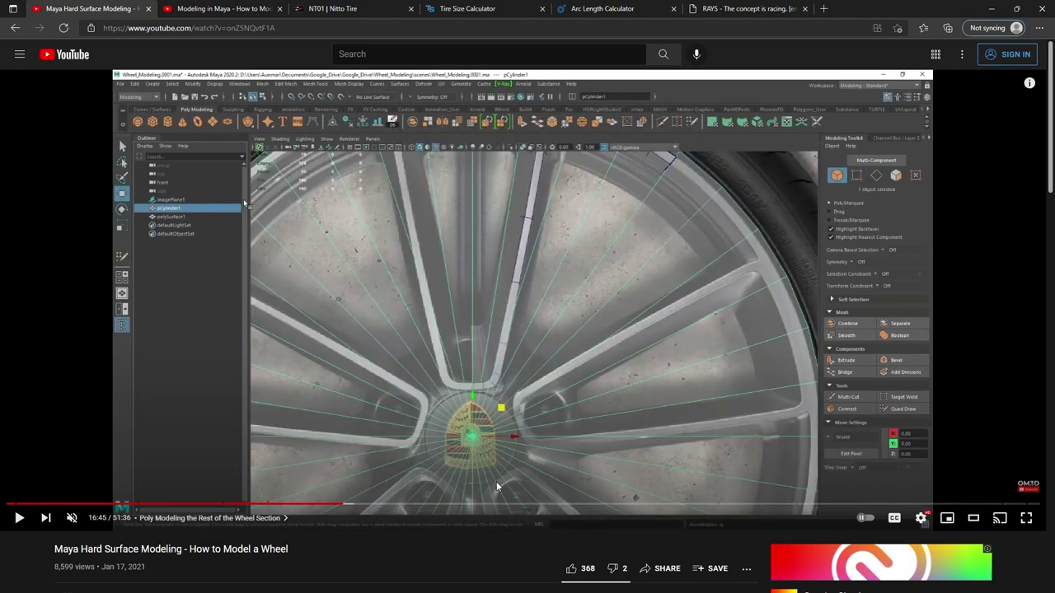
click(512, 505)
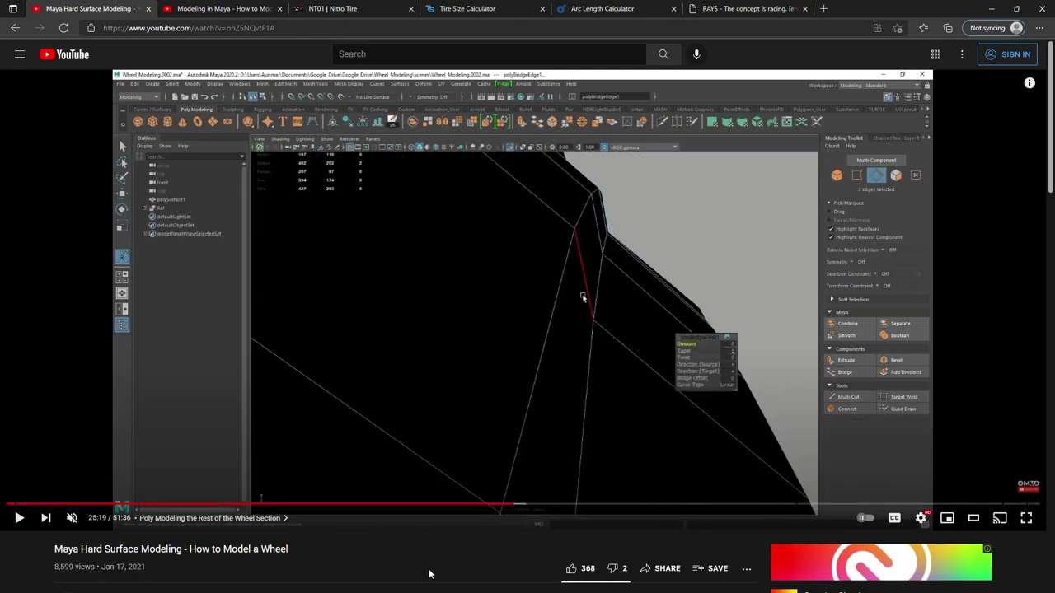
click(600, 504)
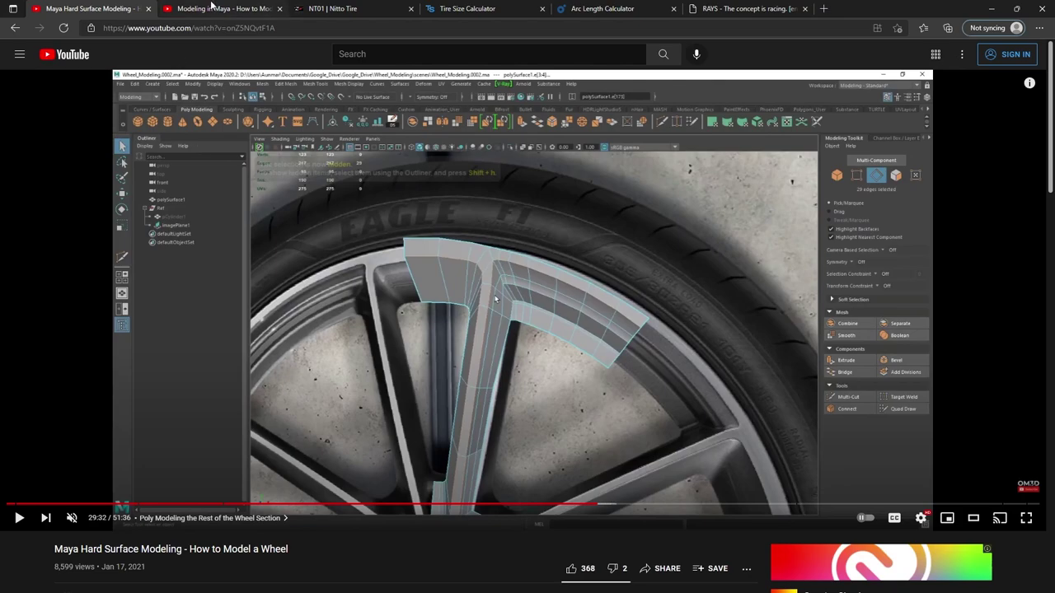
click(216, 8)
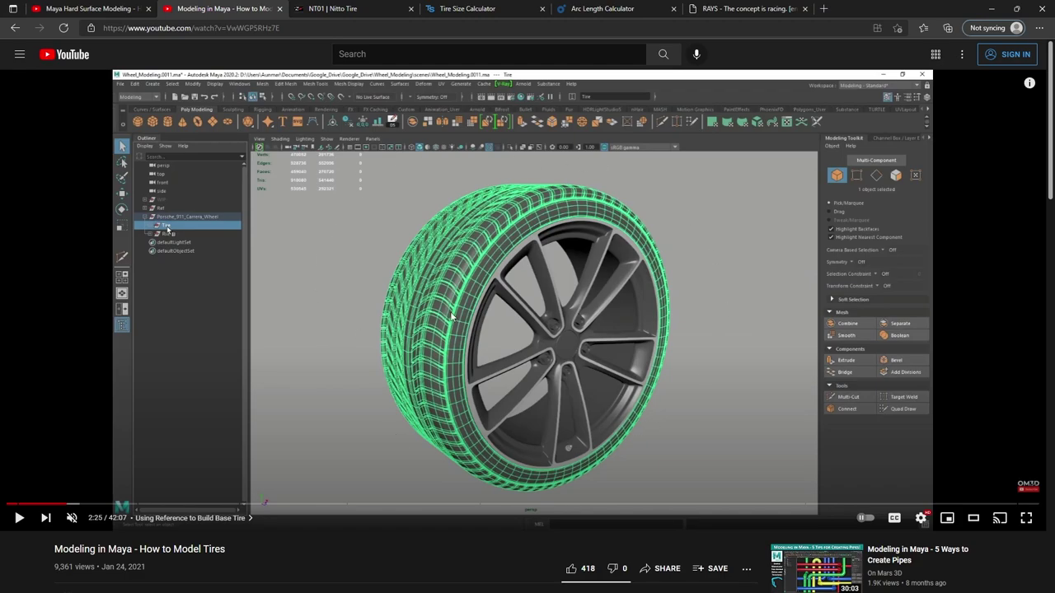
click(991, 9)
- Isolate the front tire to inspect its tread pattern, and return to the full car view
click(499, 253)
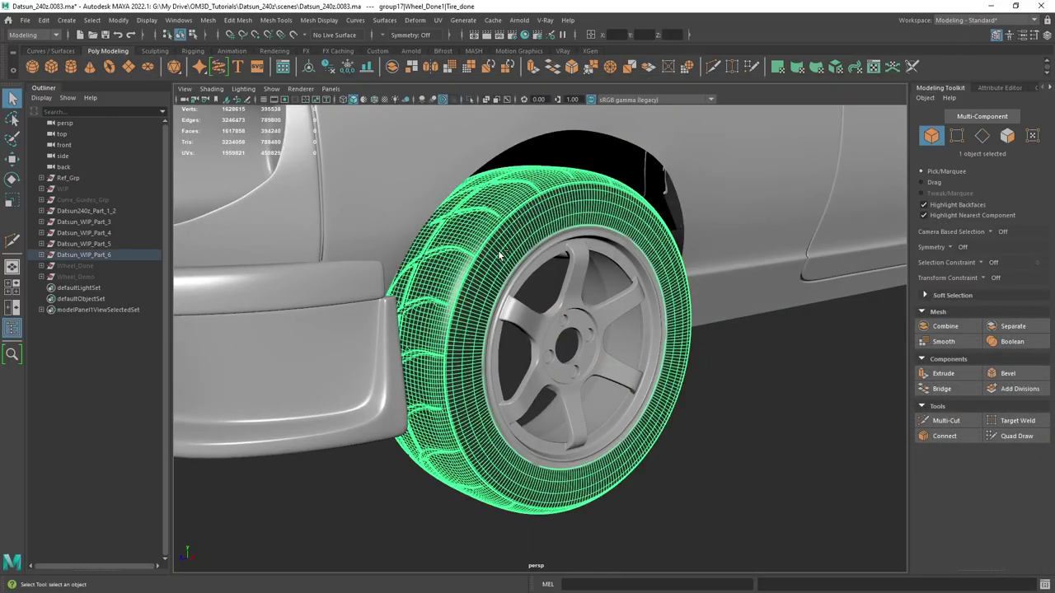
key(ctrl+1)
alt+drag(518, 257, 606, 254)
alt+right_drag(606, 255, 688, 247)
click(701, 245)
alt+drag(702, 248, 554, 292)
key(ctrl+1)
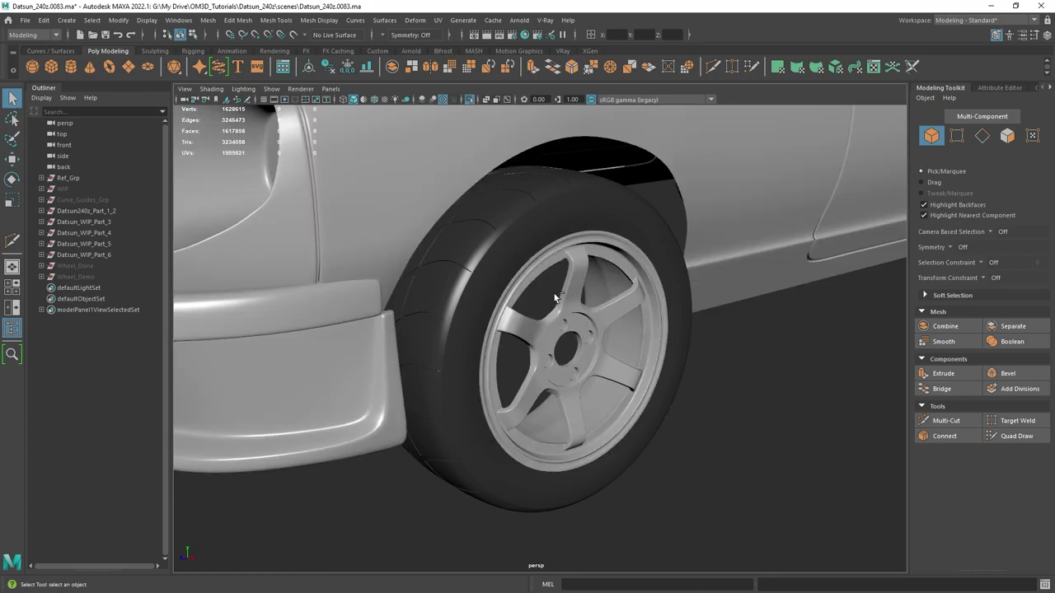
- Hide all five car groups, from Datsun240z_Part_1_2 through Datsun_WIP_Part_6
alt+right_drag(728, 363, 602, 302)
alt+drag(603, 307, 635, 314)
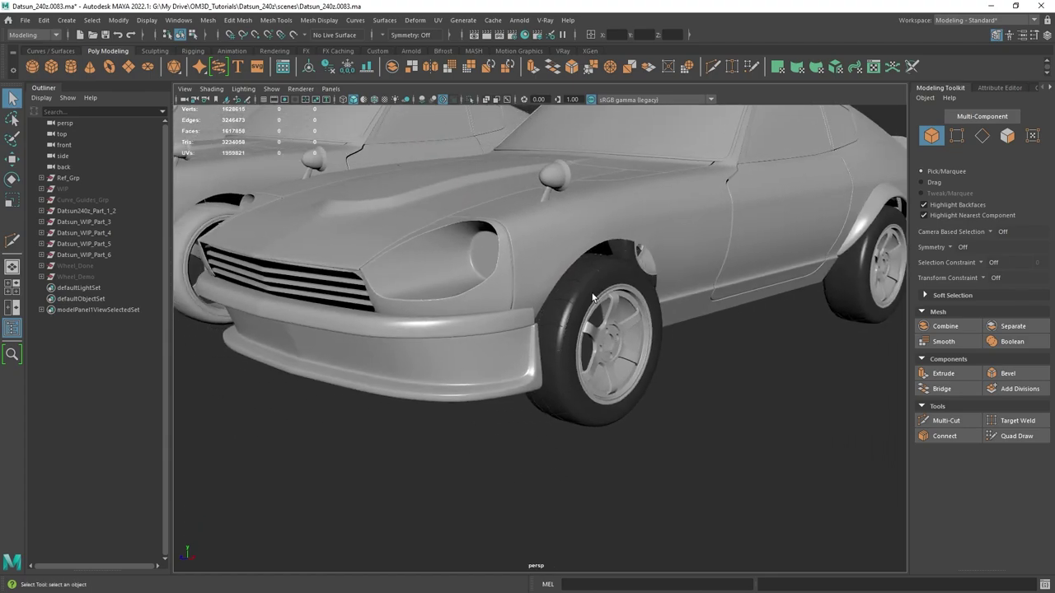
alt+right_drag(635, 314, 553, 278)
alt+drag(553, 278, 516, 285)
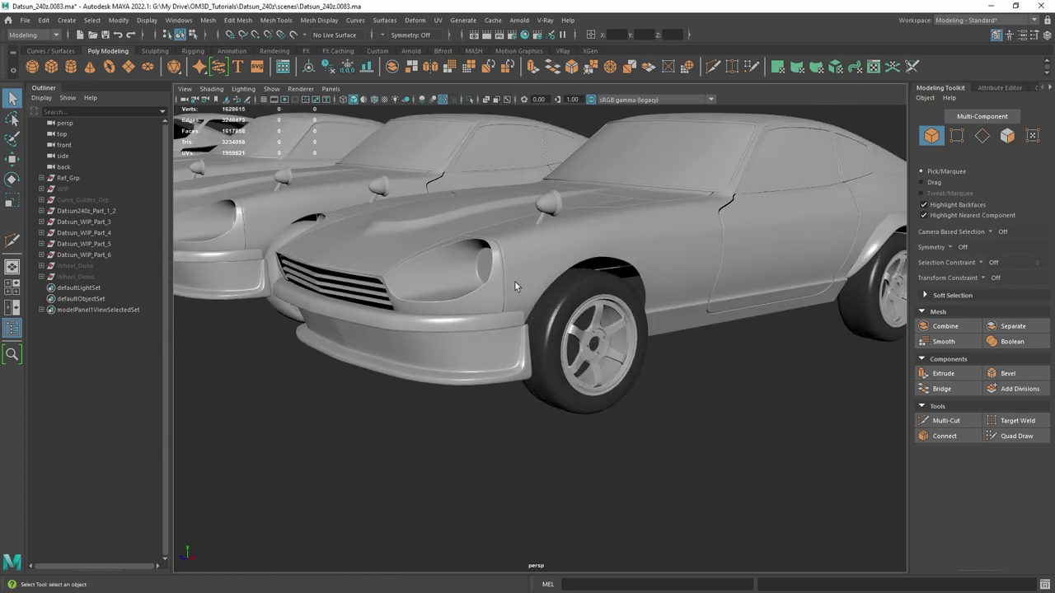
click(108, 211)
shift+click(115, 254)
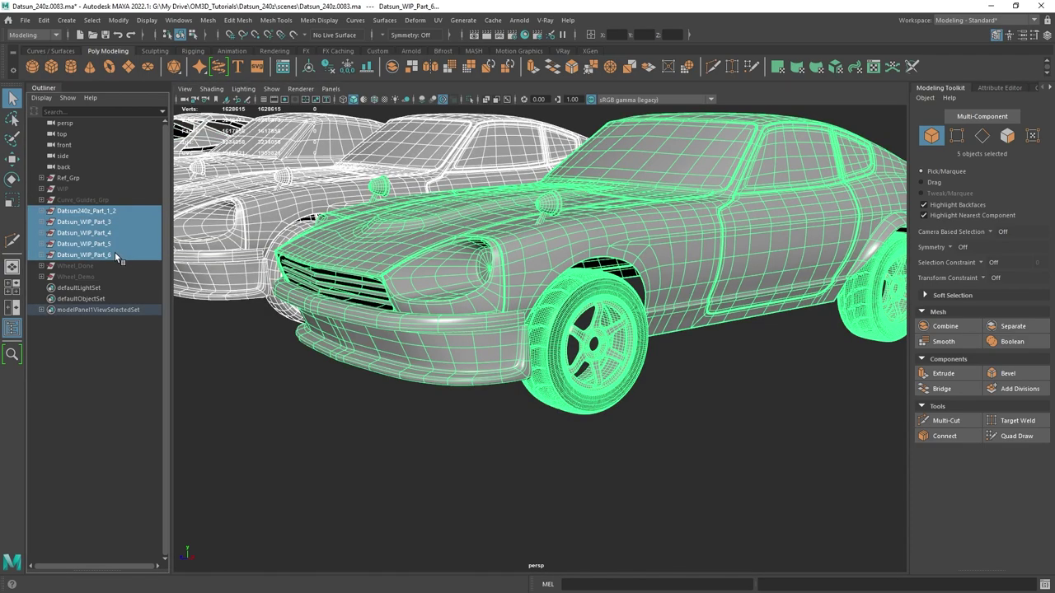
key(ctrl+h)
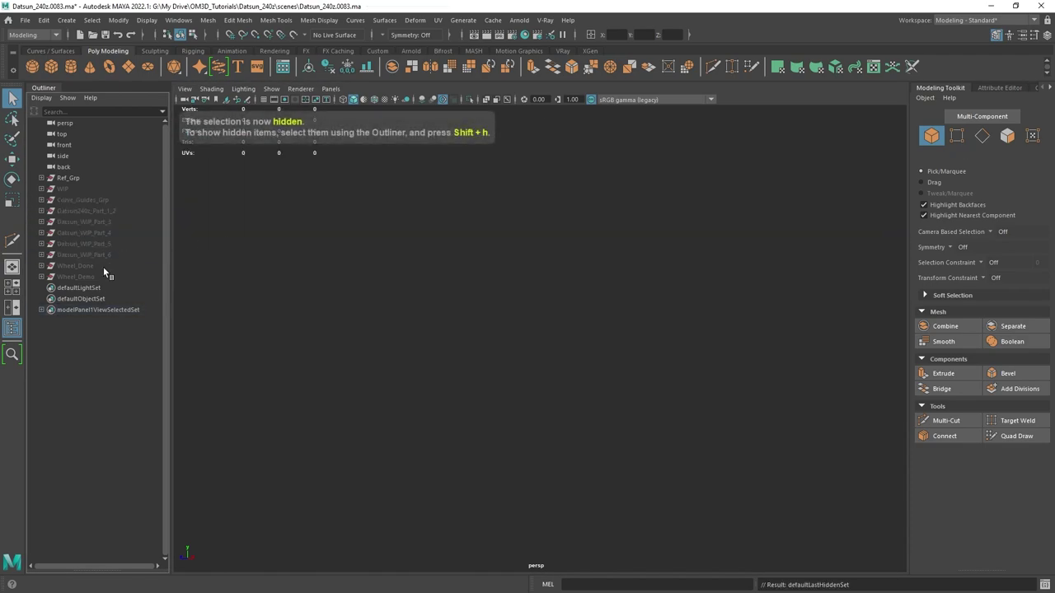
- Expand the Wheel_Demo group, unhide it and frame it in the perspective view
click(41, 277)
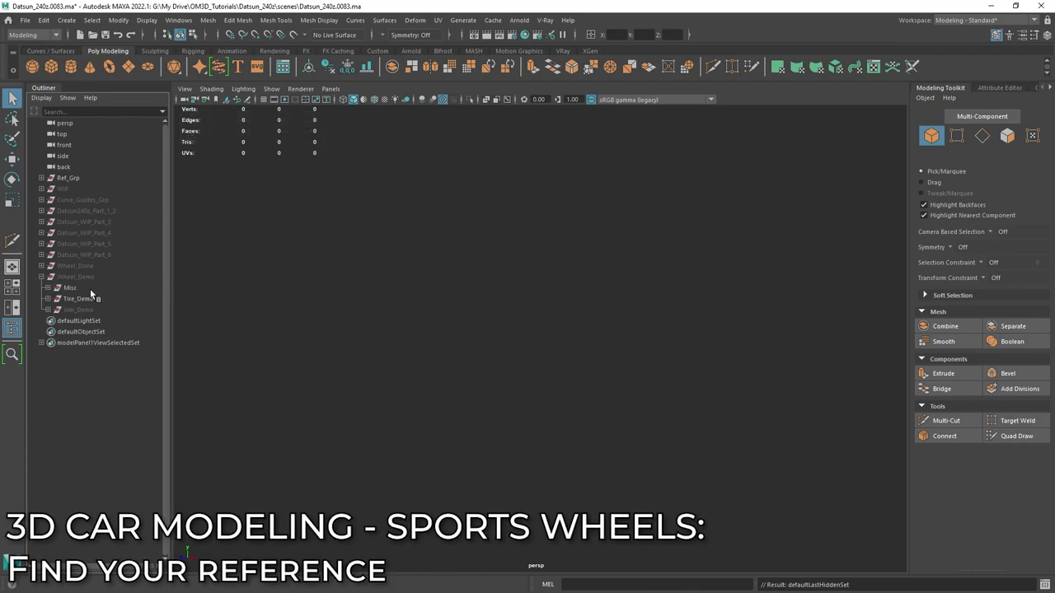
click(76, 276)
key(shift+h)
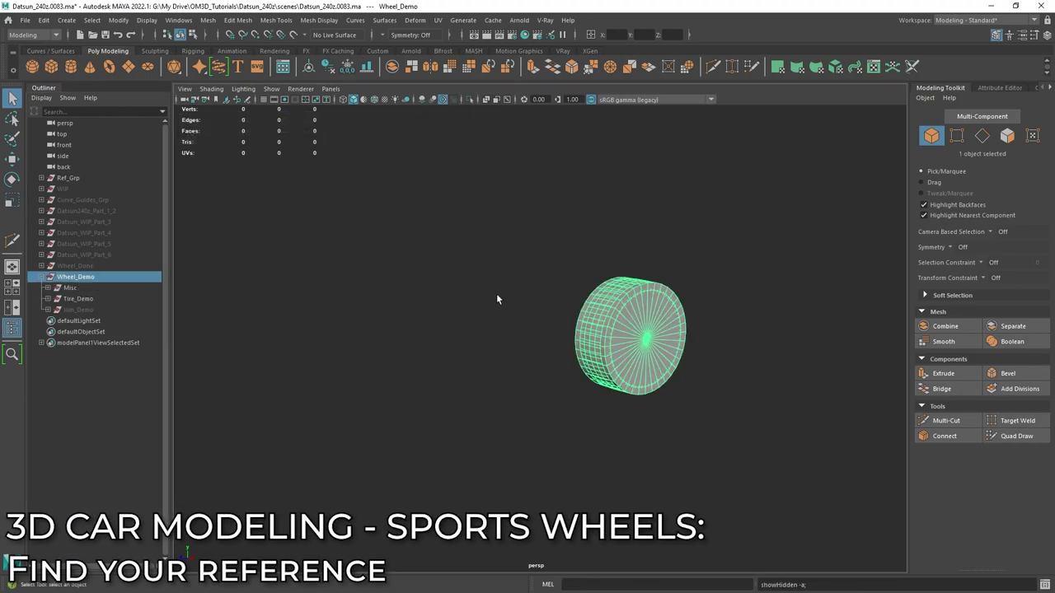
key(f)
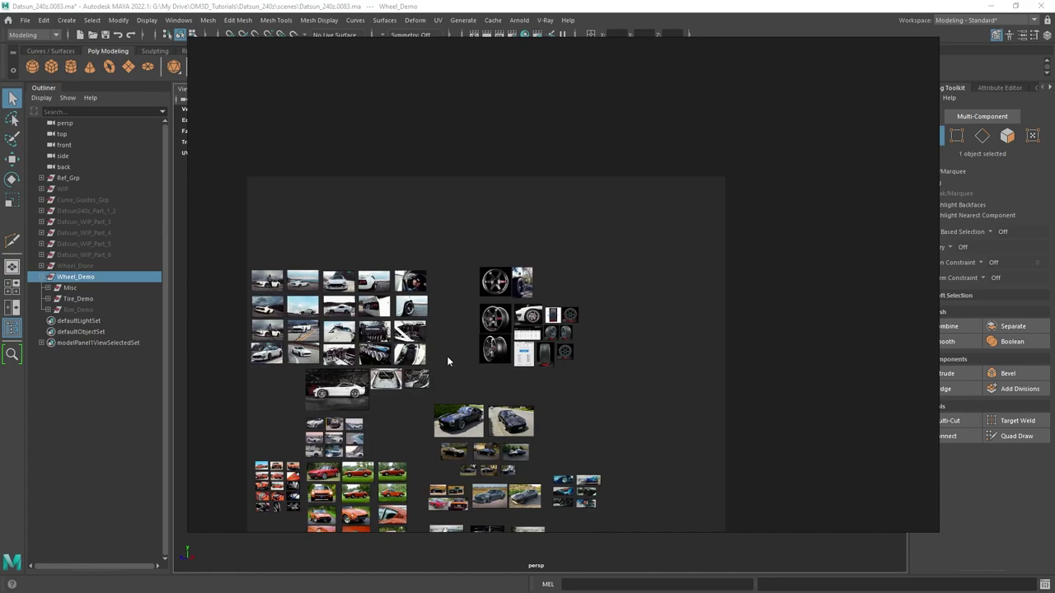
- Examine the reference board's Datsun photos, rim images, tire tread views and tire size specifications
middle_drag(448, 358, 490, 164)
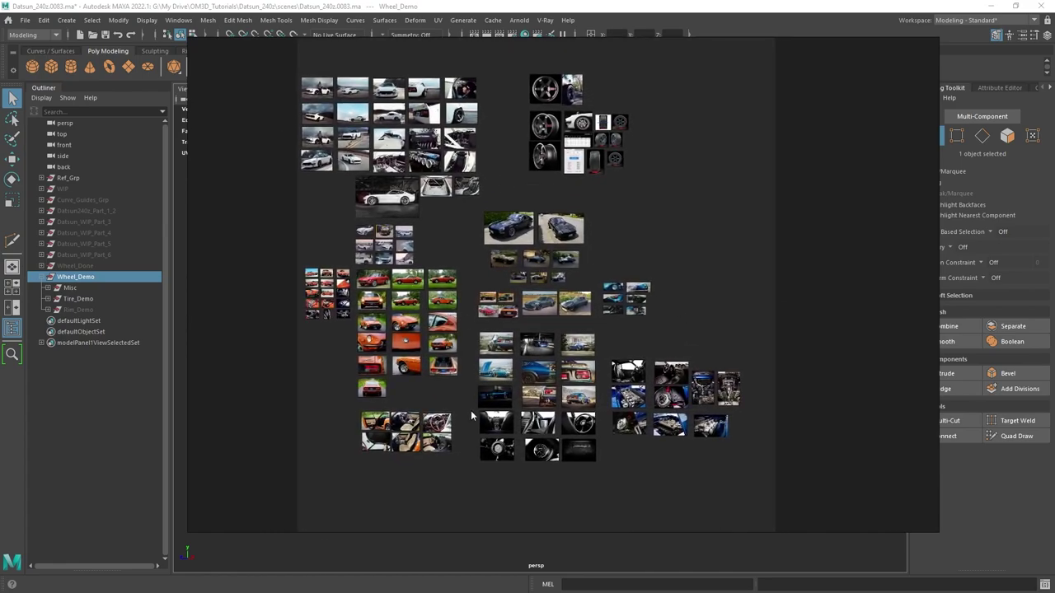
middle_drag(456, 286, 469, 298)
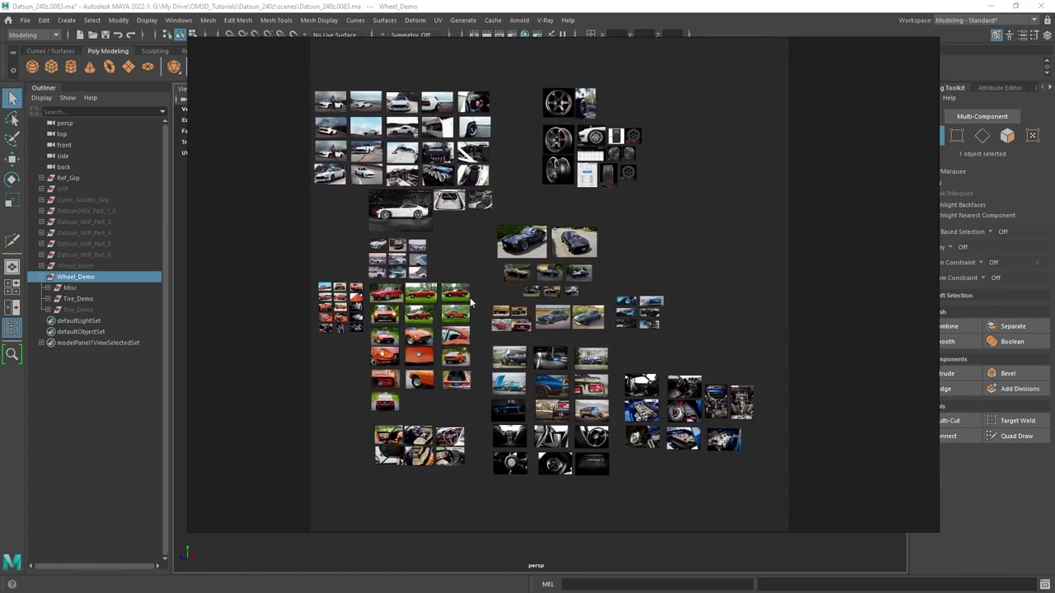
middle_drag(426, 223, 480, 325)
middle_drag(567, 367, 515, 253)
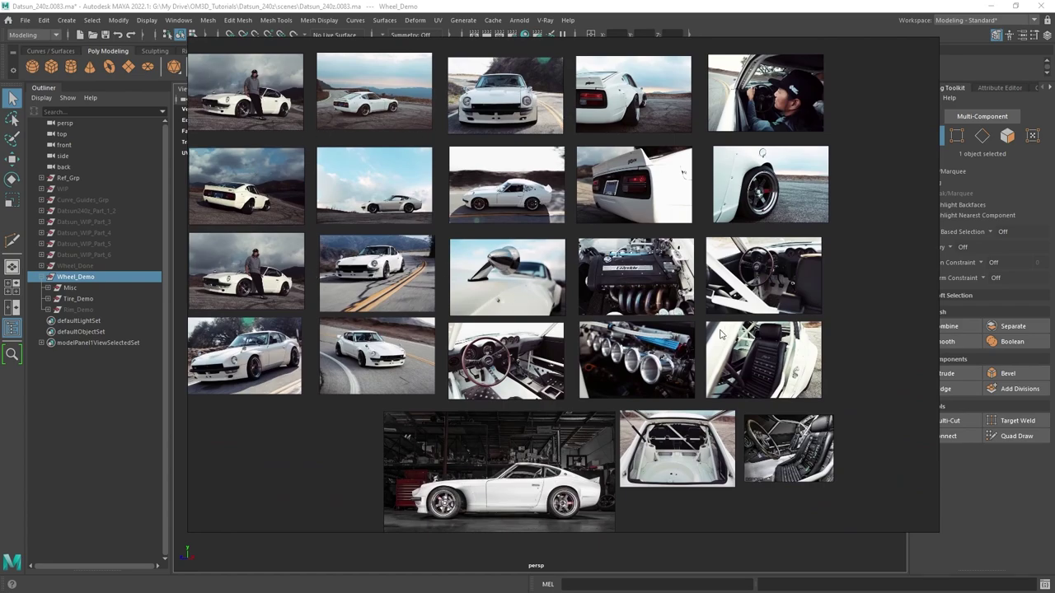
scroll(710, 424, down, 2)
middle_drag(710, 424, 566, 412)
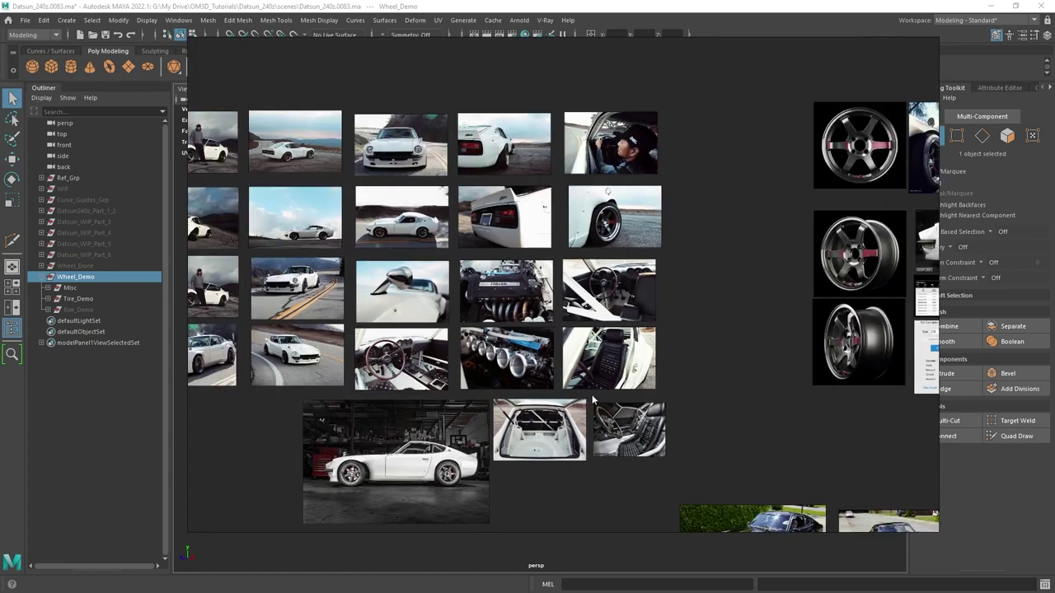
middle_drag(710, 247, 605, 254)
middle_drag(683, 216, 609, 214)
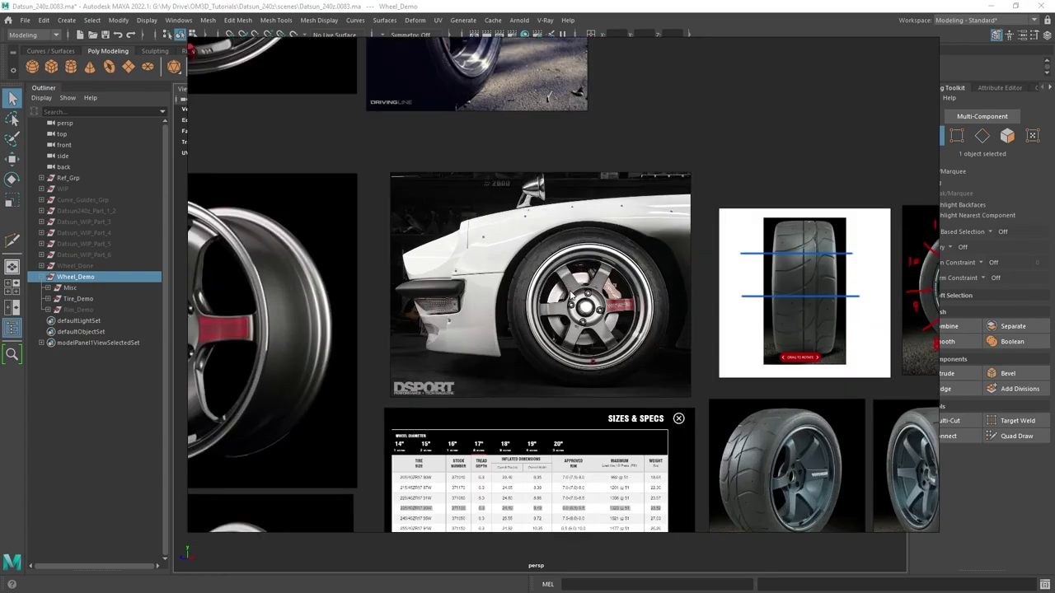
scroll(572, 295, down, 2)
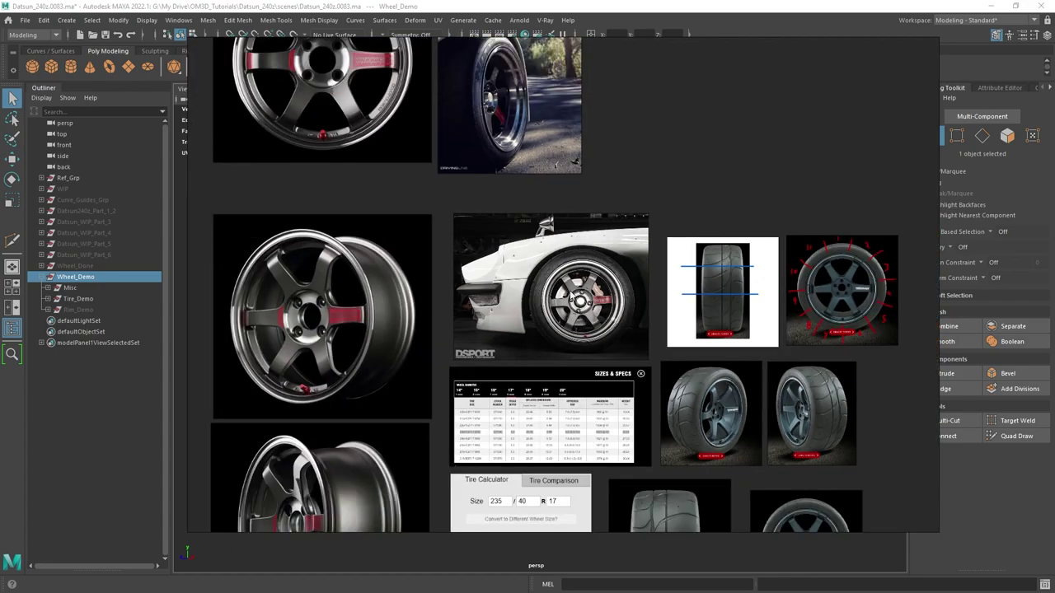
- Examine the reference board's six-spoke rim photos, car photos, tire views and the sizes and specs table
middle_drag(474, 360, 504, 307)
scroll(503, 307, down, 3)
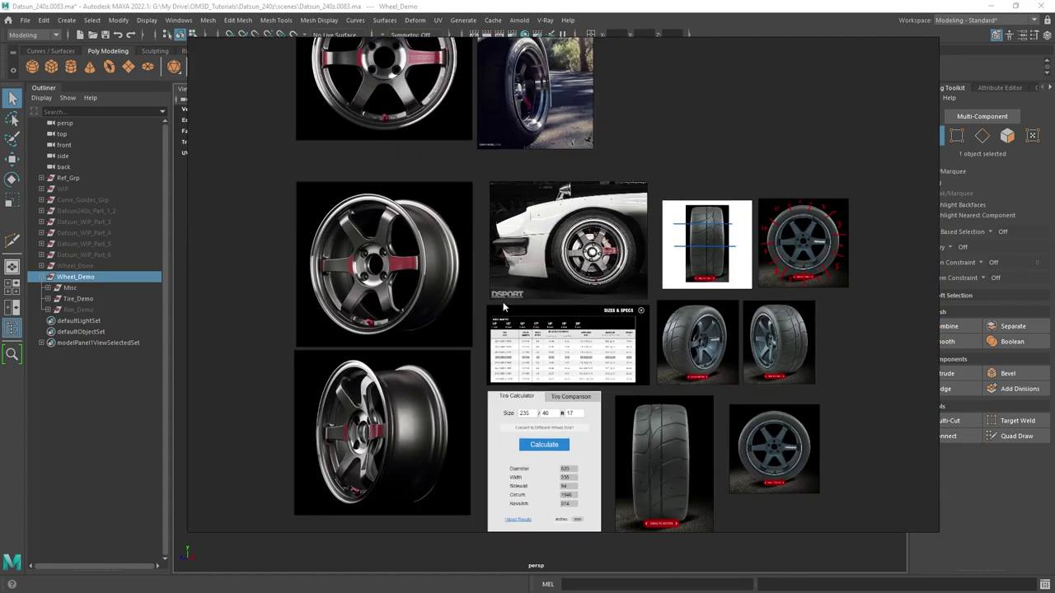
middle_drag(331, 328, 700, 308)
middle_drag(519, 226, 552, 258)
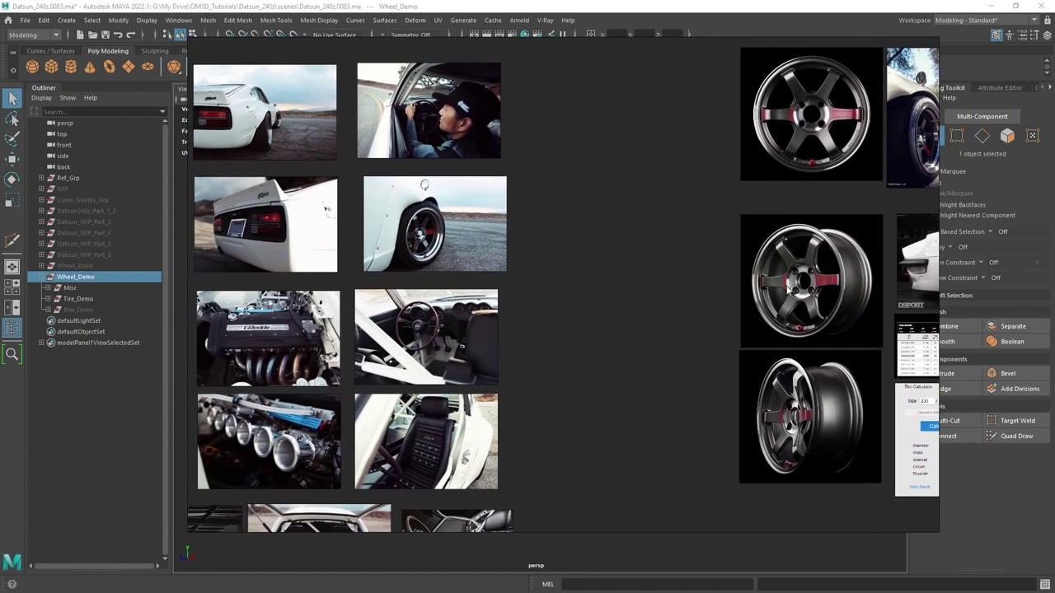
scroll(692, 259, down, 2)
middle_drag(798, 294, 496, 211)
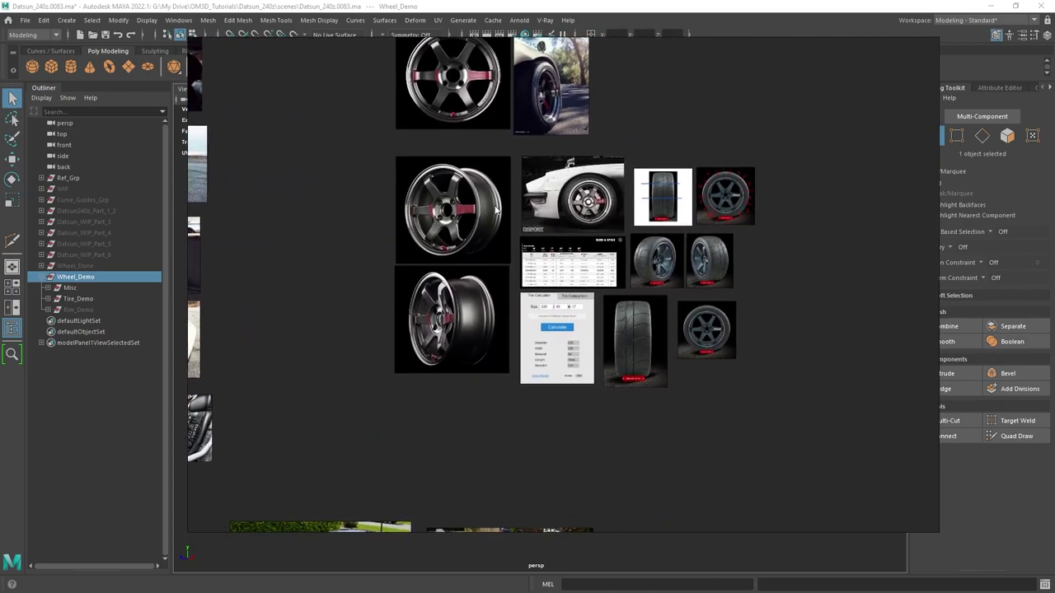
scroll(583, 230, up, 8)
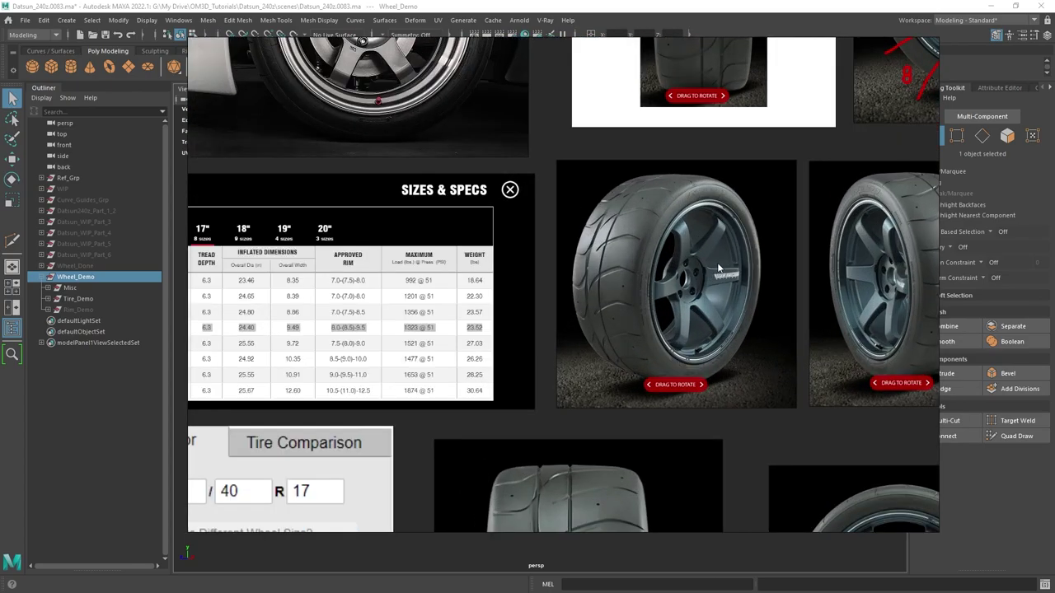
scroll(620, 203, down, 5)
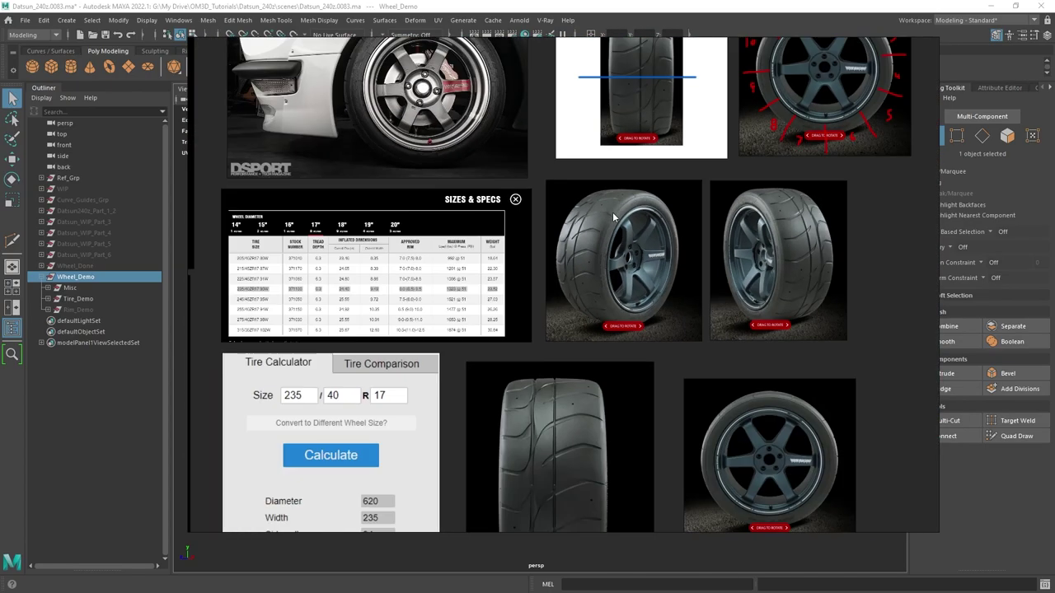
- Examine the DSPORT front wheel photo up close, reading the size marking on the tire's sidewall
middle_drag(493, 140, 572, 276)
scroll(483, 170, up, 4)
scroll(512, 173, up, 2)
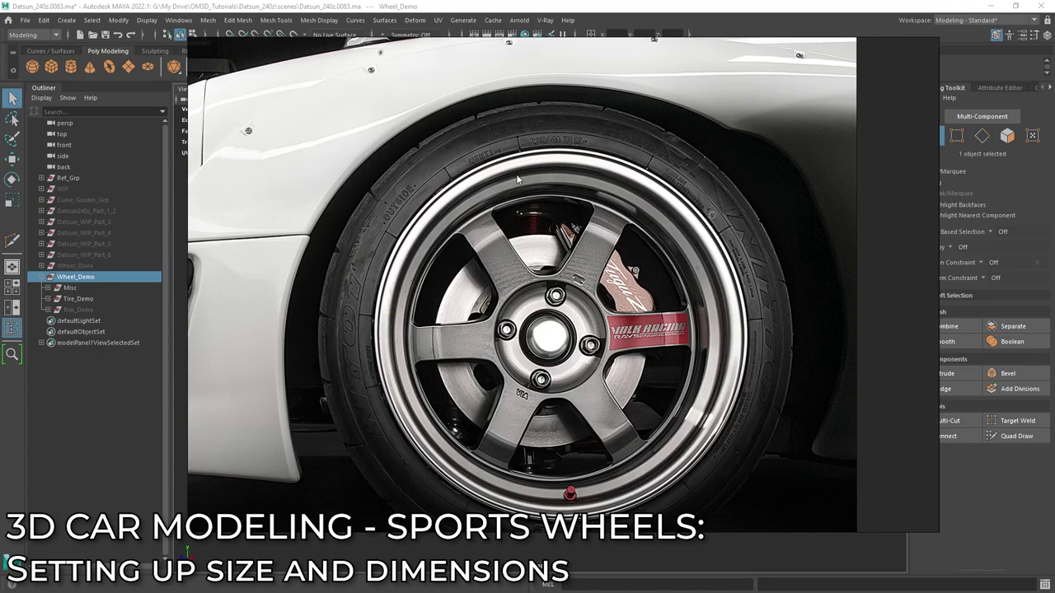
scroll(518, 179, up, 3)
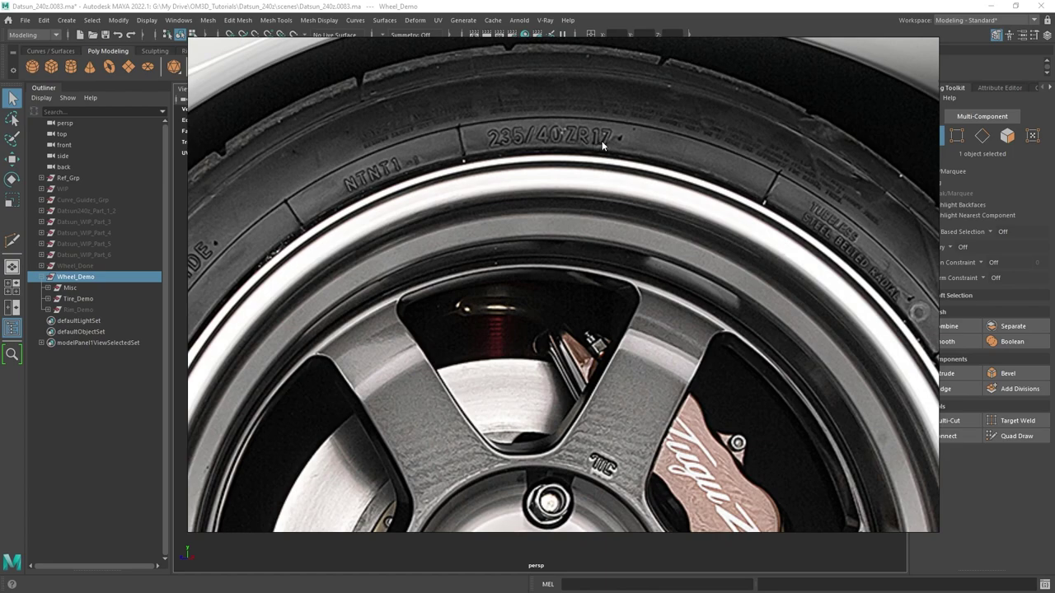
scroll(634, 308, down, 6)
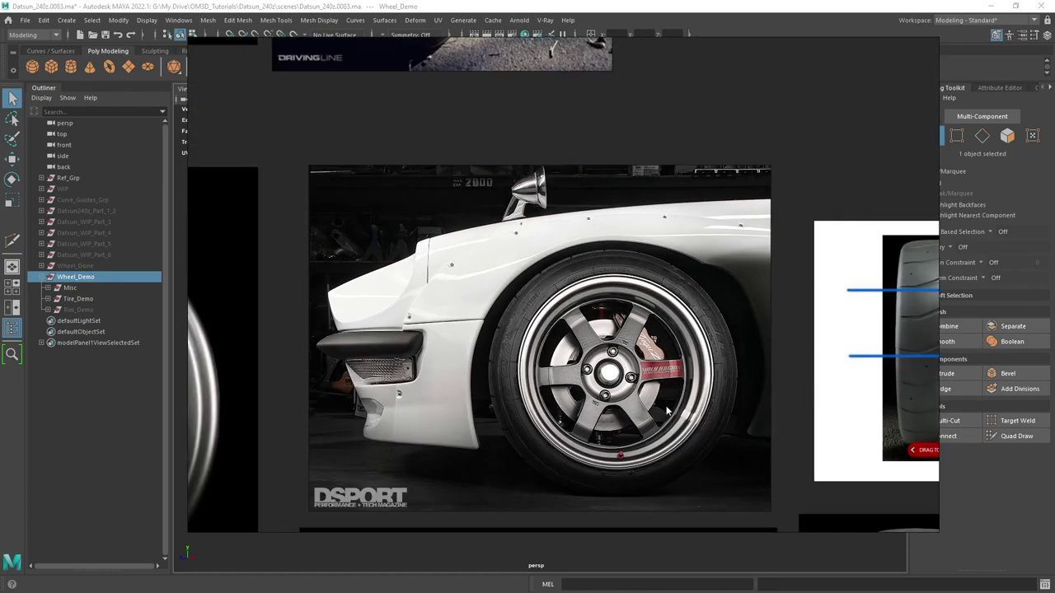
middle_drag(637, 441, 635, 373)
scroll(618, 250, up, 2)
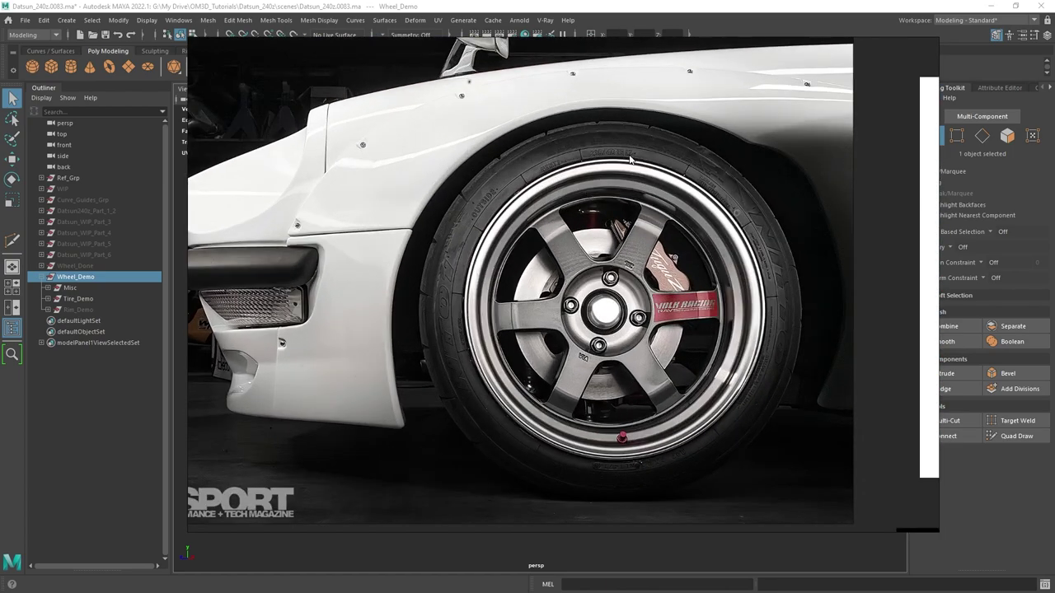
scroll(585, 312, down, 6)
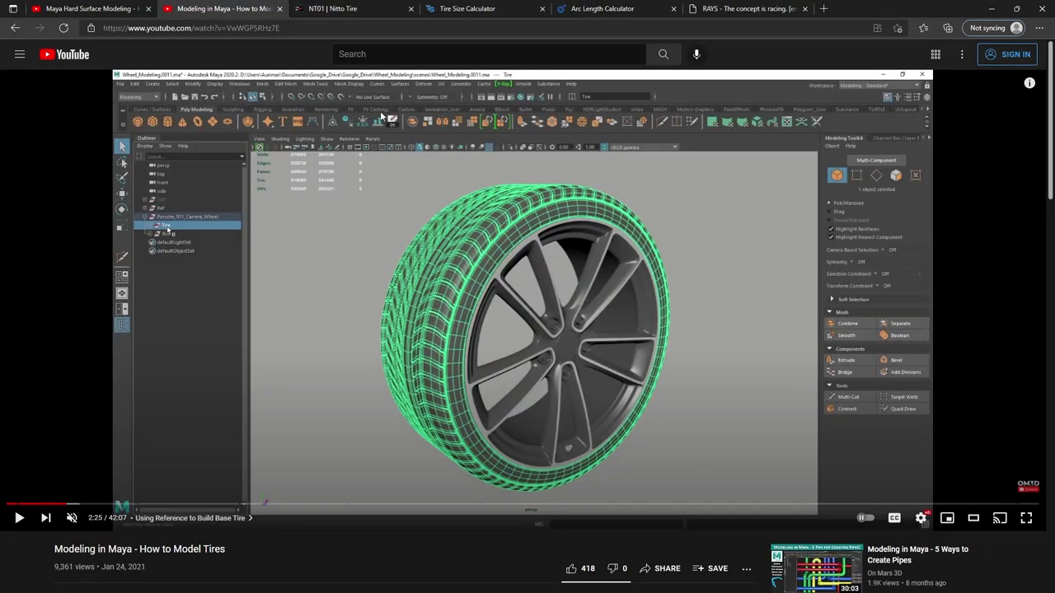
- View the Nitto NT01 tire page in the browser and rotate the tire to inspect its tread and side
click(322, 9)
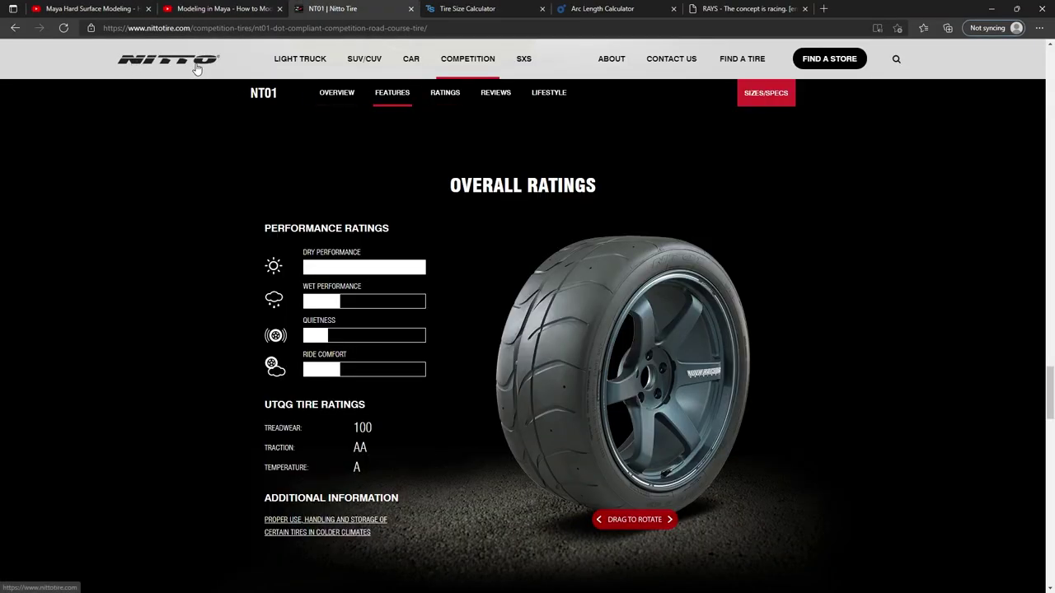
drag(698, 391, 597, 382)
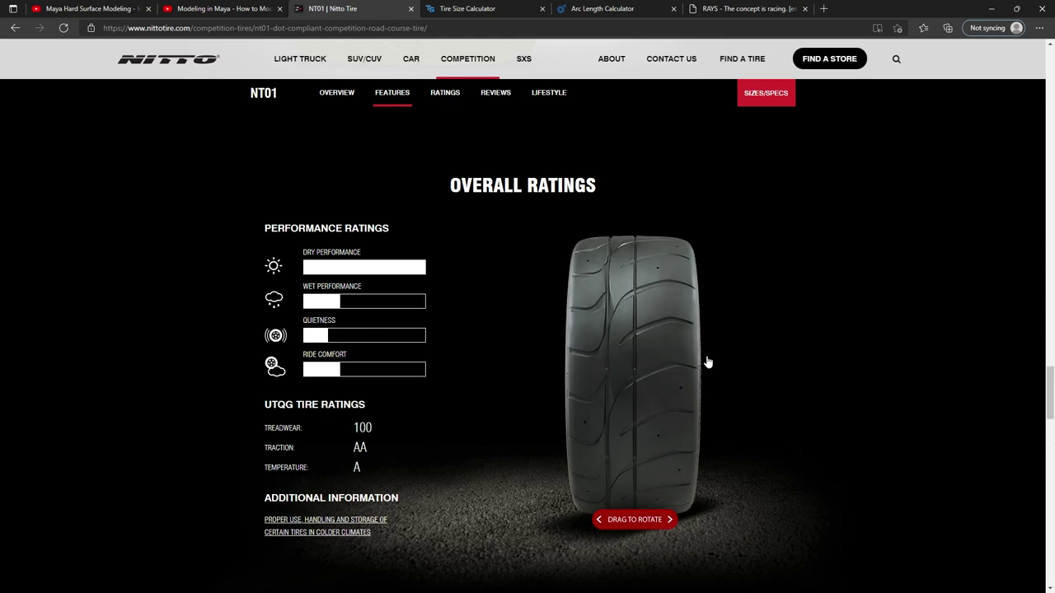
drag(707, 362, 684, 371)
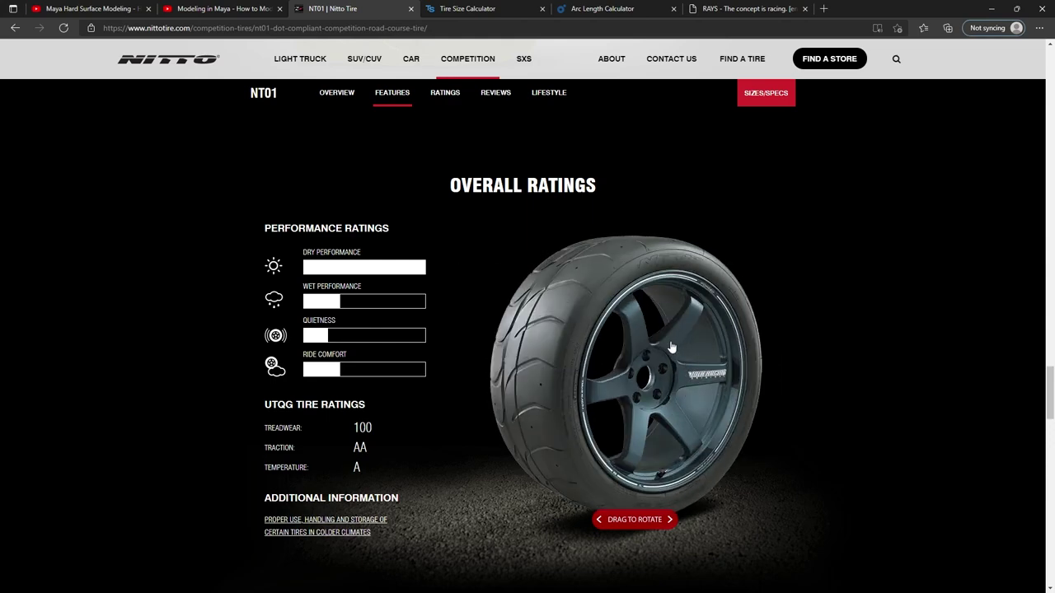
drag(712, 350, 687, 354)
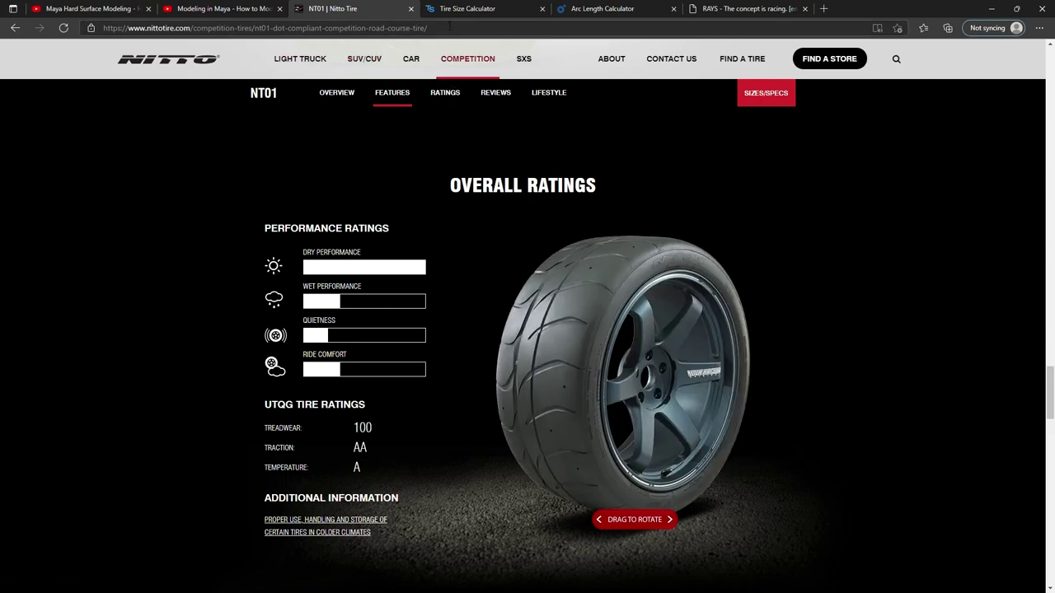
- Open the Tire Size Calculator page and review the 235/40 R17 width and aspect ratio entries
click(468, 9)
double_click(250, 191)
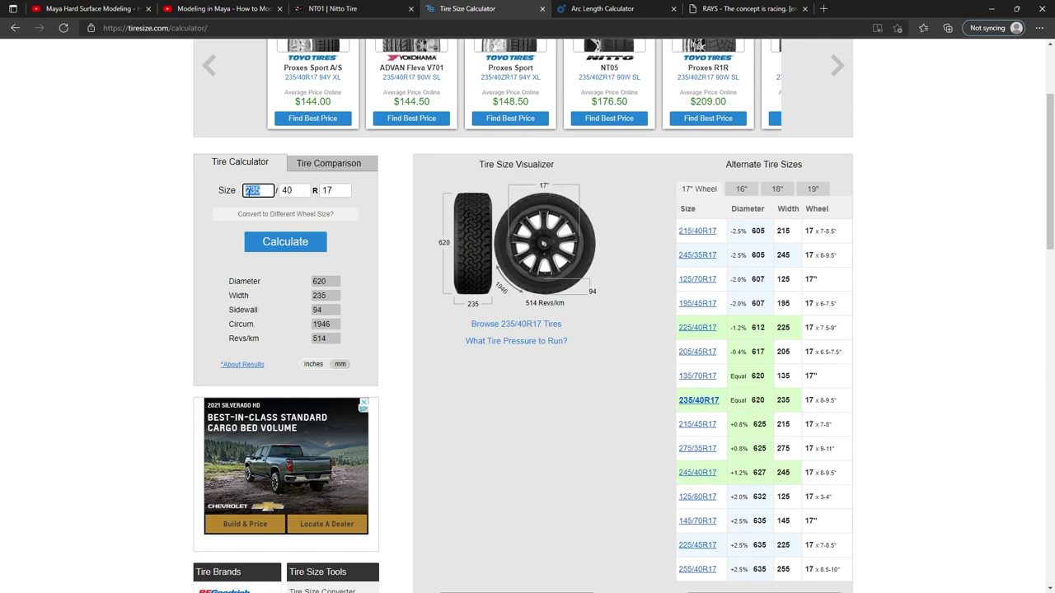
double_click(286, 192)
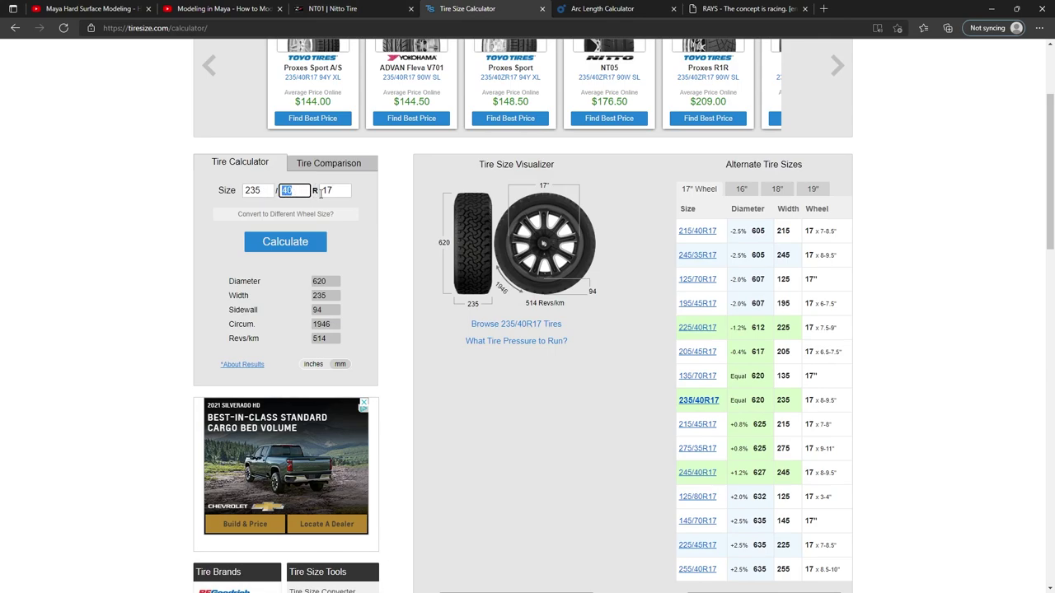
scroll(342, 247, down, 1)
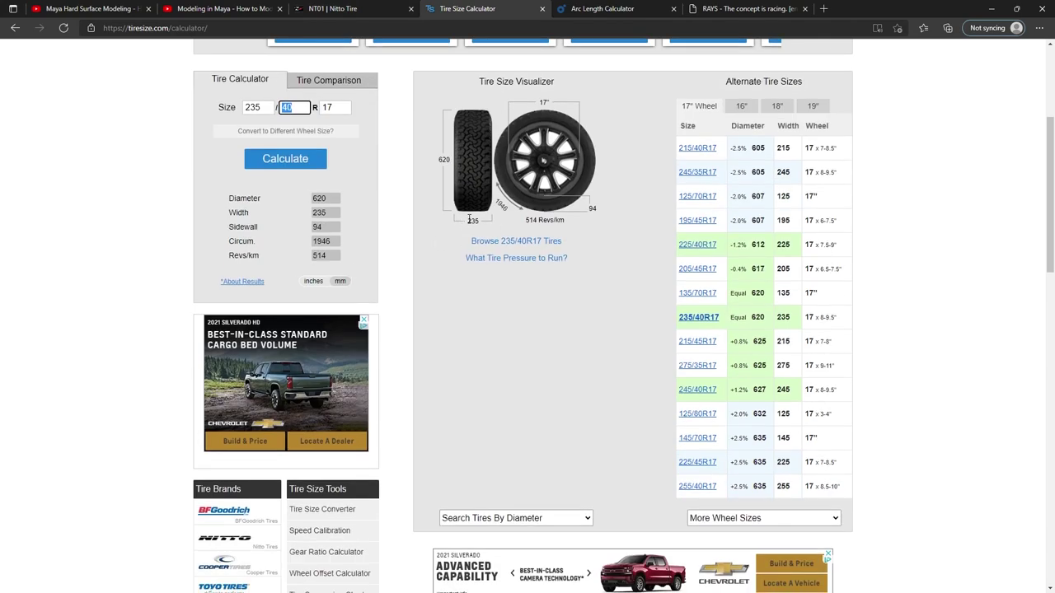
- Review the calculated diameter, sidewall and circumference of the 235/40 R17 tire in millimetres
click(469, 219)
click(331, 198)
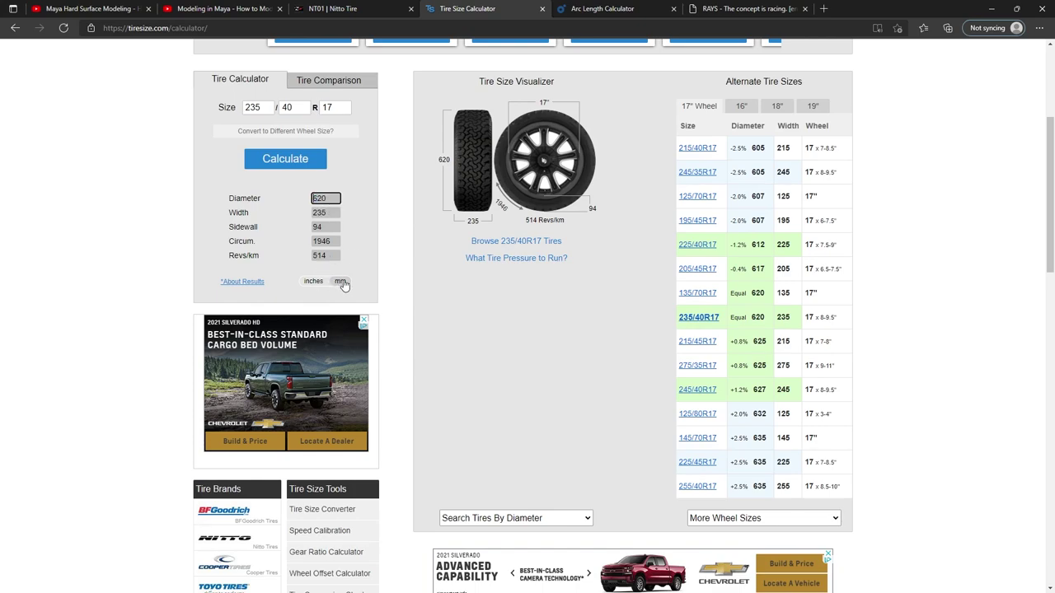
key(Tab)
double_click(319, 227)
click(312, 233)
click(328, 226)
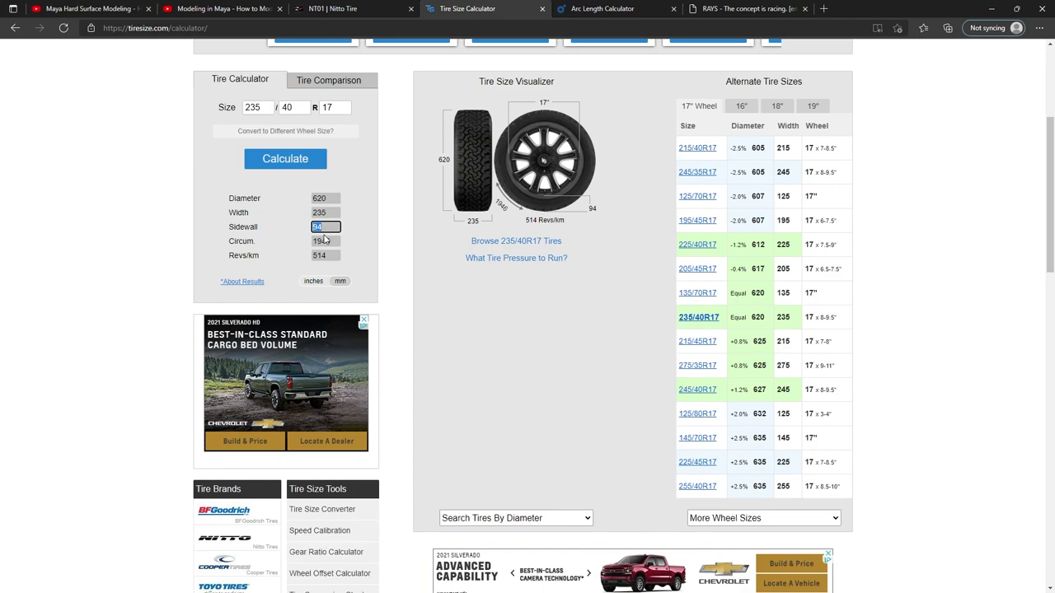
click(313, 241)
- Skim the calculator page's explanation of metric tire sizes and recheck the calculated tire diameter
scroll(620, 304, down, 6)
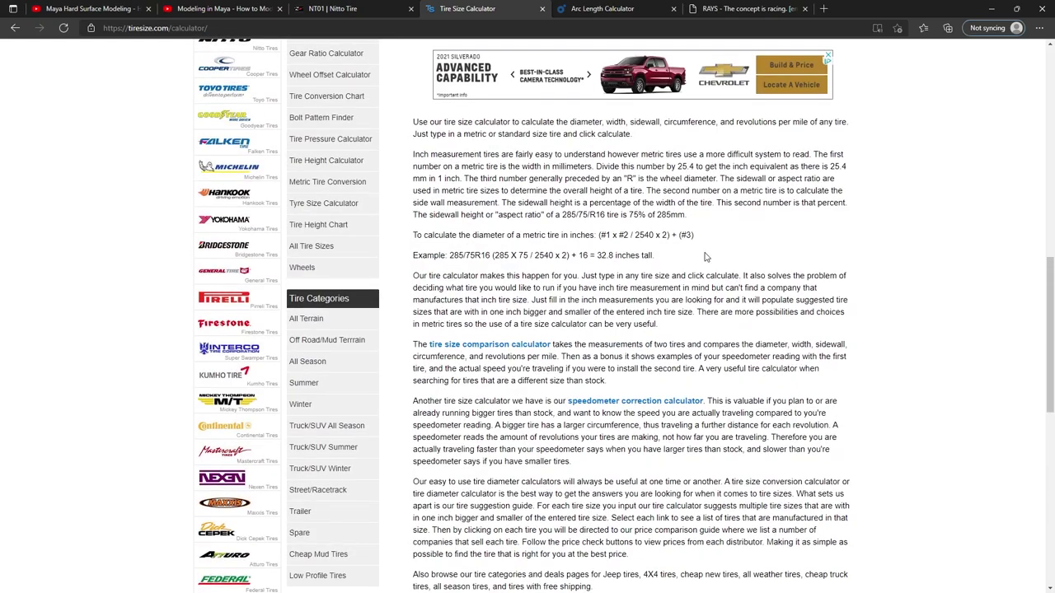
scroll(666, 401, up, 6)
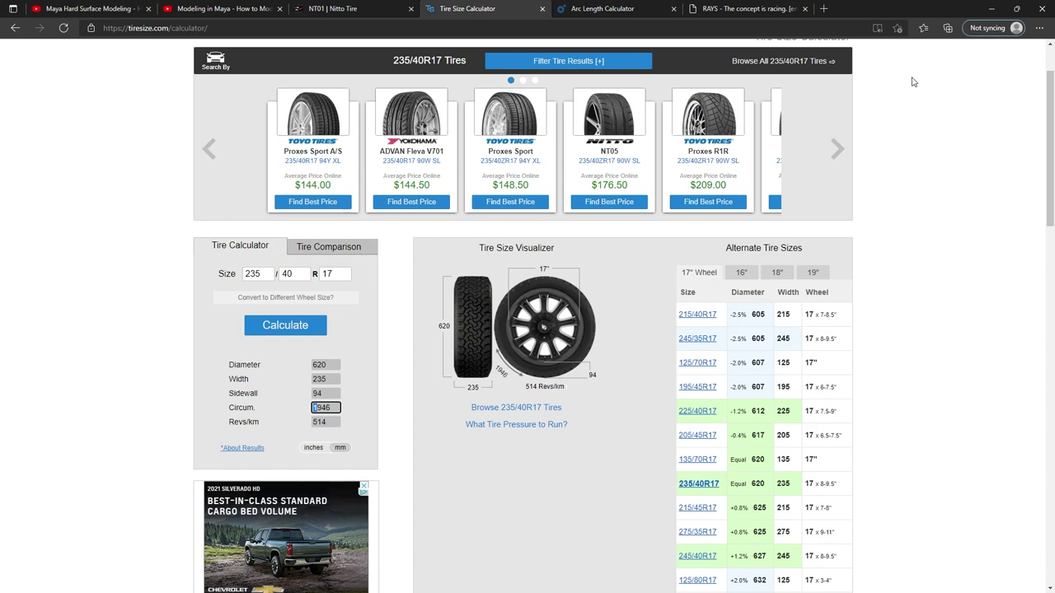
double_click(327, 367)
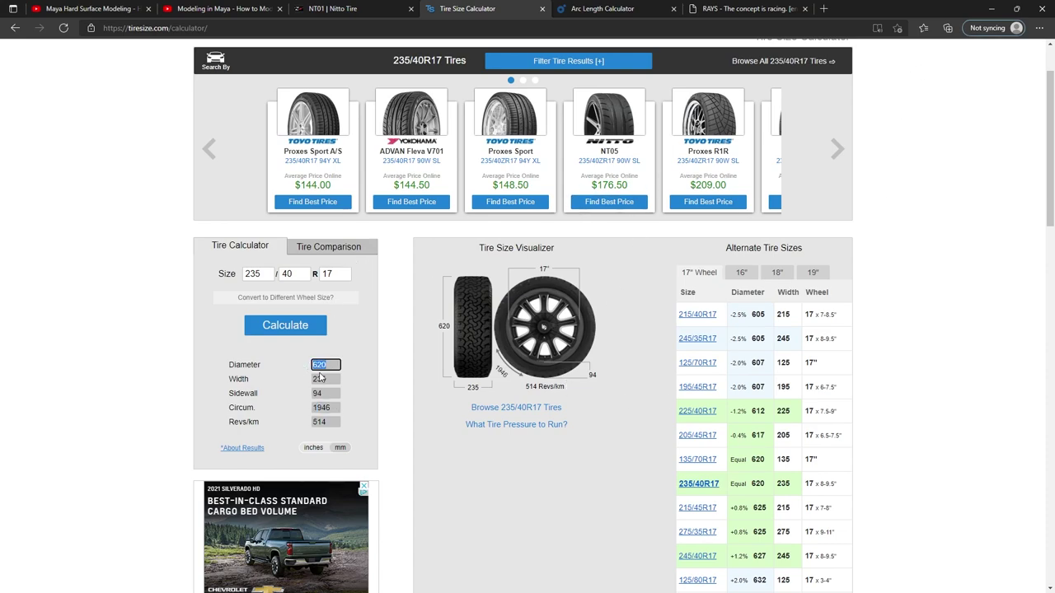
- Return to Maya without the reference board, expand the Tire_Demo group and select Tire_demo_1_block_size
click(991, 9)
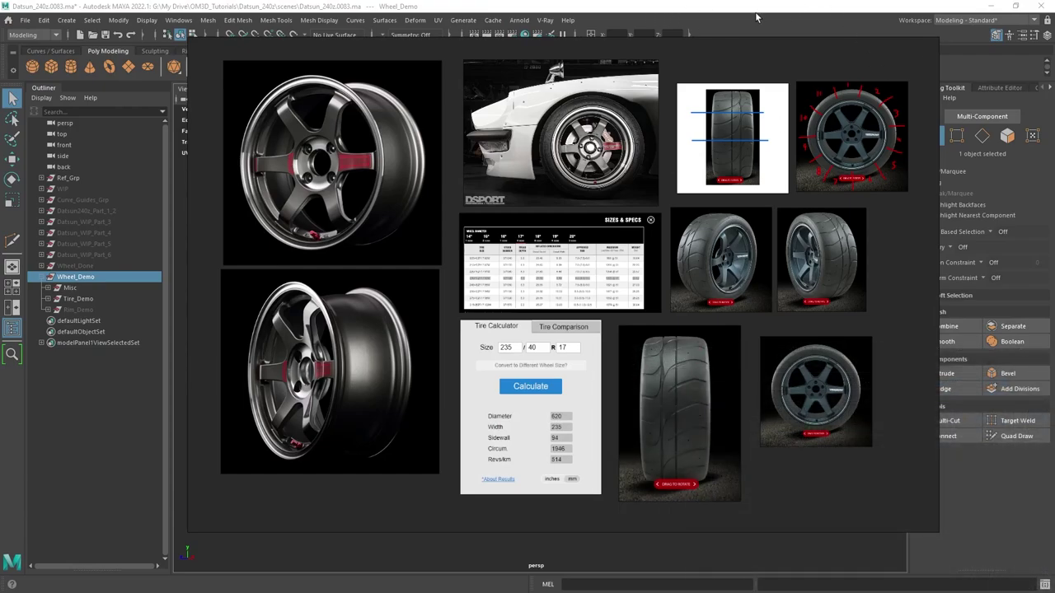
click(757, 16)
alt+drag(682, 320, 678, 327)
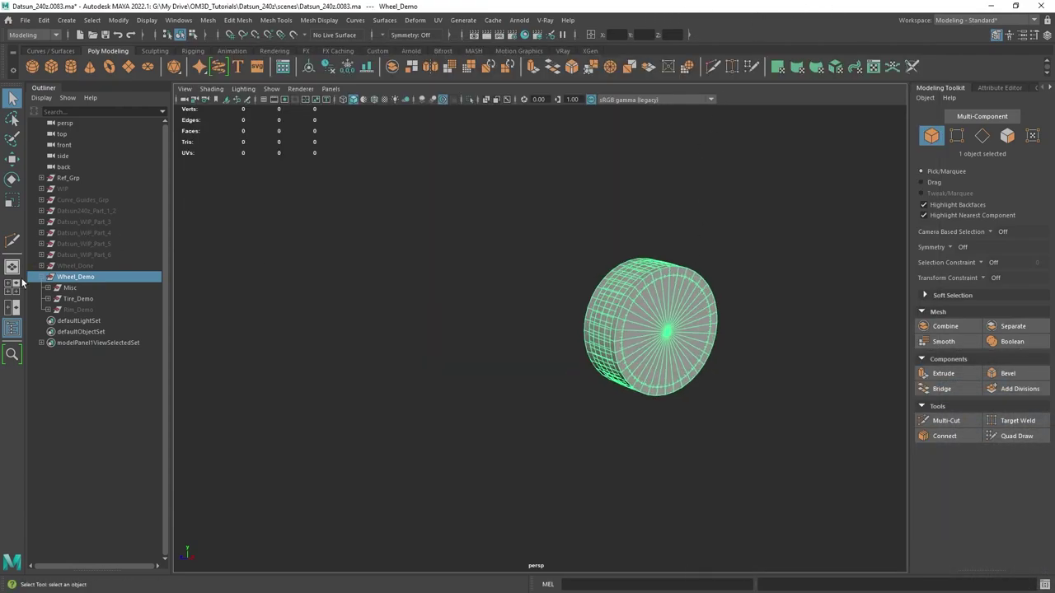
click(48, 300)
click(100, 311)
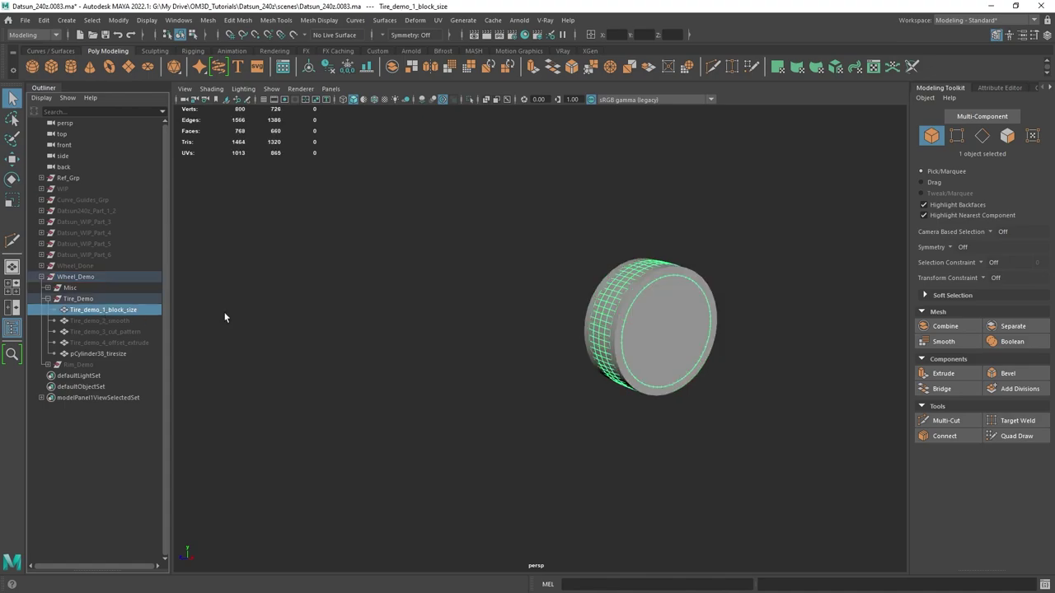
alt+drag(722, 357, 662, 371)
scroll(662, 370, up, 3)
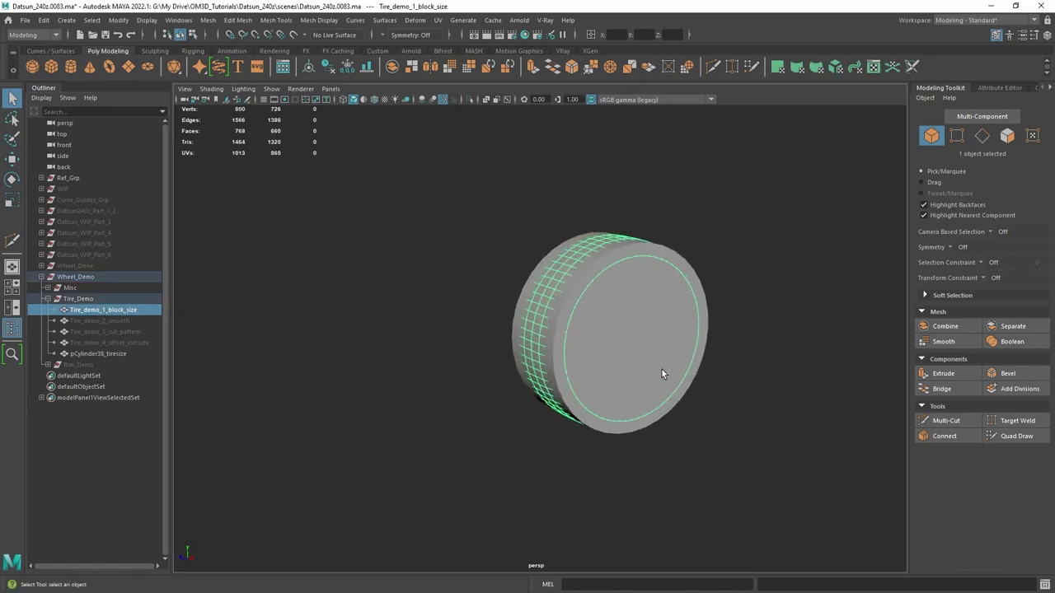
- Isolate the pCylinder38_tiresize object and frame it in the perspective view
ctrl+click(103, 354)
click(112, 355)
key(ctrl+1)
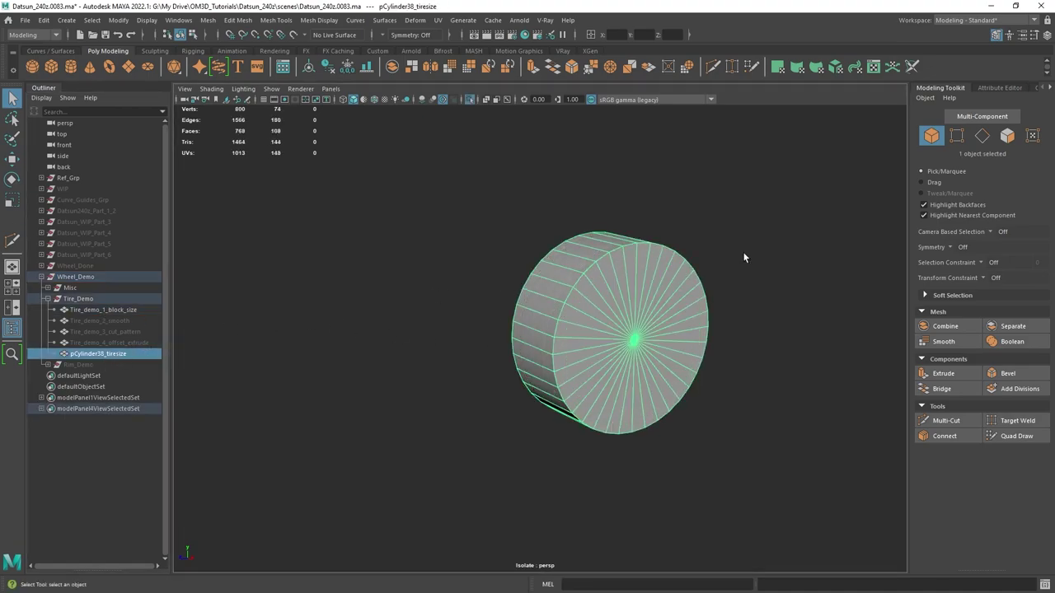
key(f)
- Show the tire-size cylinder's channels and expand its polyCylinder3 inputs to check the radius
click(1046, 36)
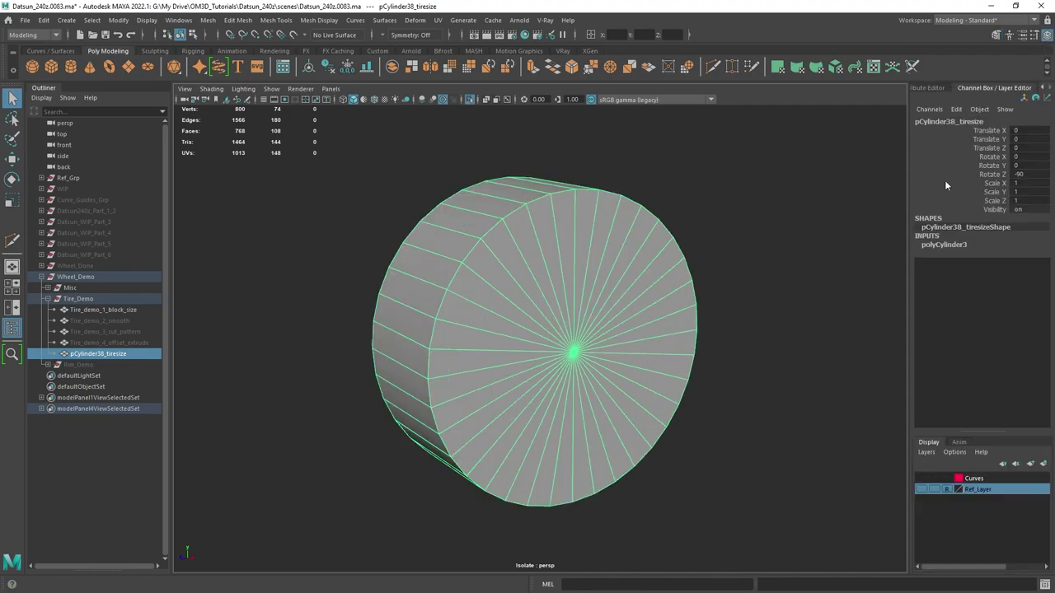
click(946, 246)
scroll(632, 273, up, 4)
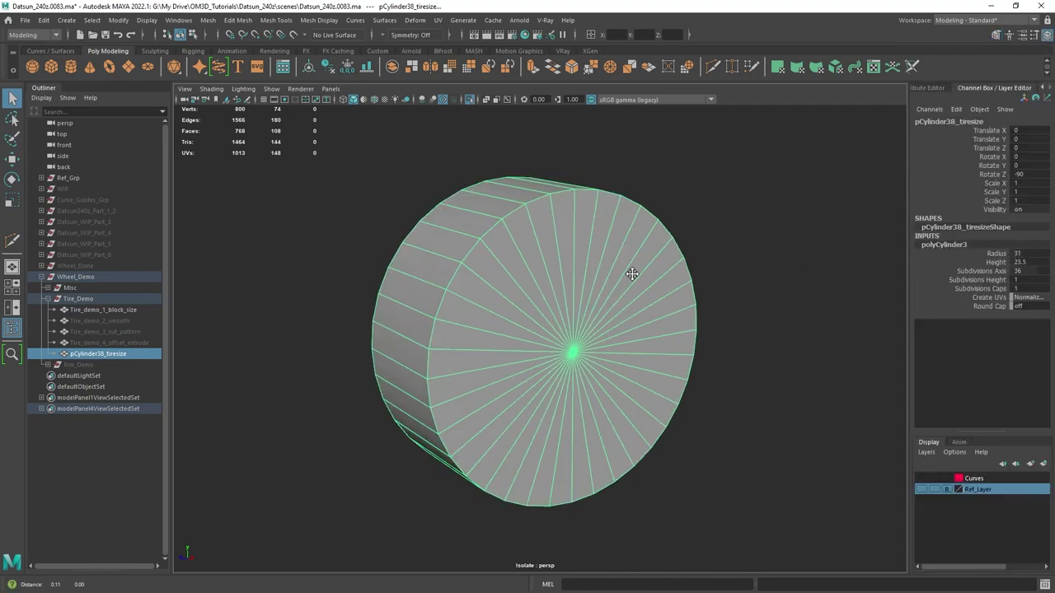
click(999, 254)
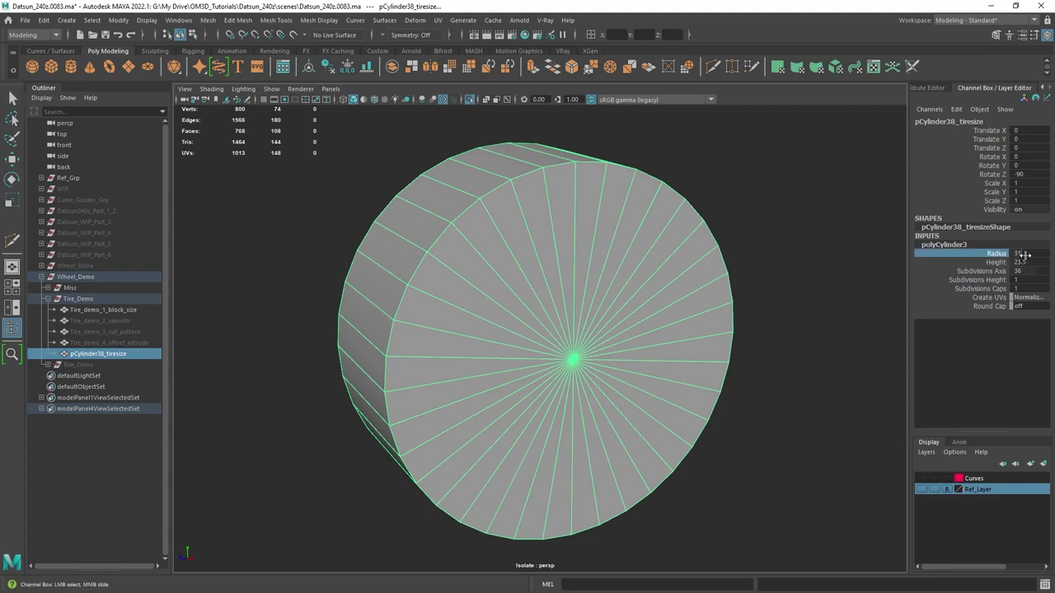
- Try a height of 36.5 on the tire-size cylinder, and undo the change
click(997, 262)
alt+drag(577, 288, 701, 282)
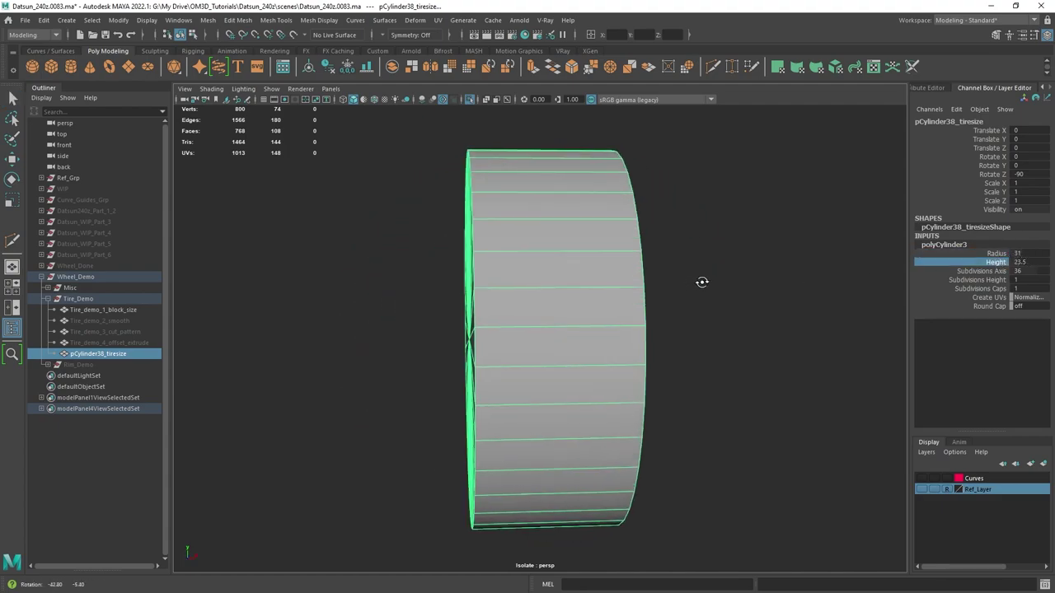
middle_drag(701, 283, 844, 257)
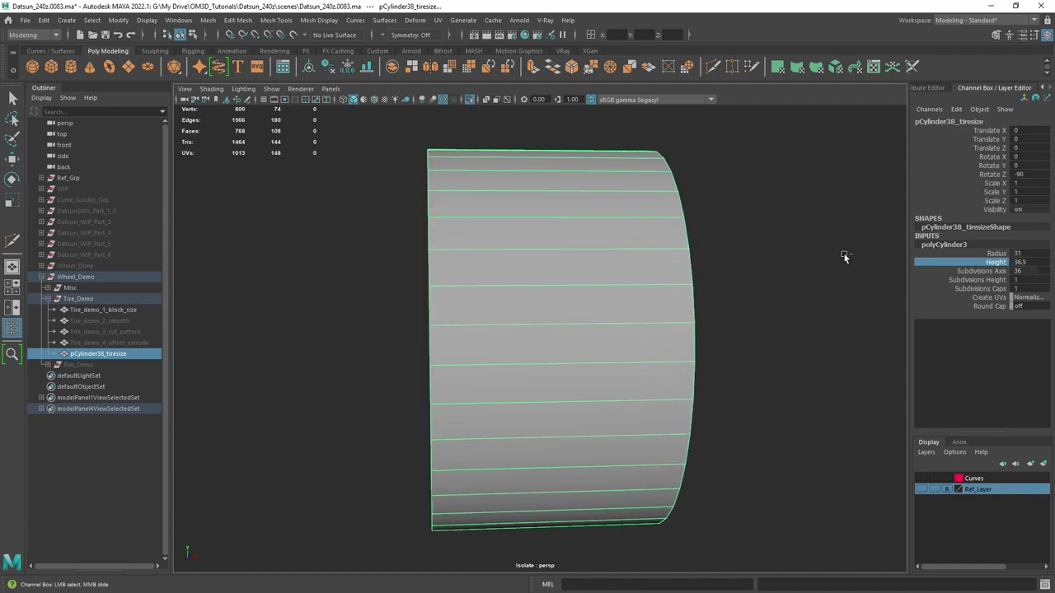
key(ctrl+z)
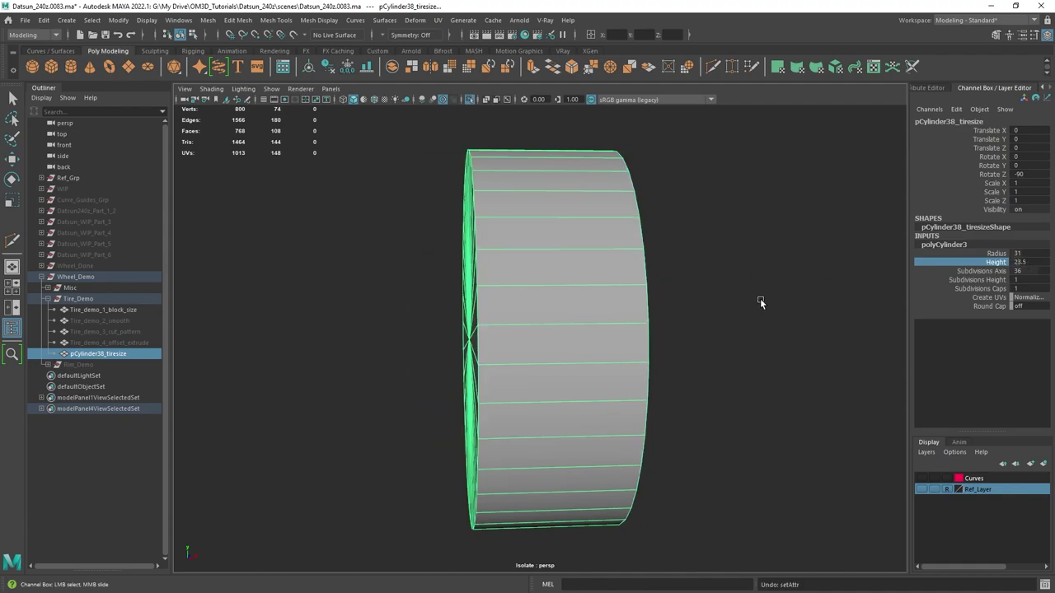
alt+drag(761, 303, 624, 294)
alt+drag(602, 180, 351, 317)
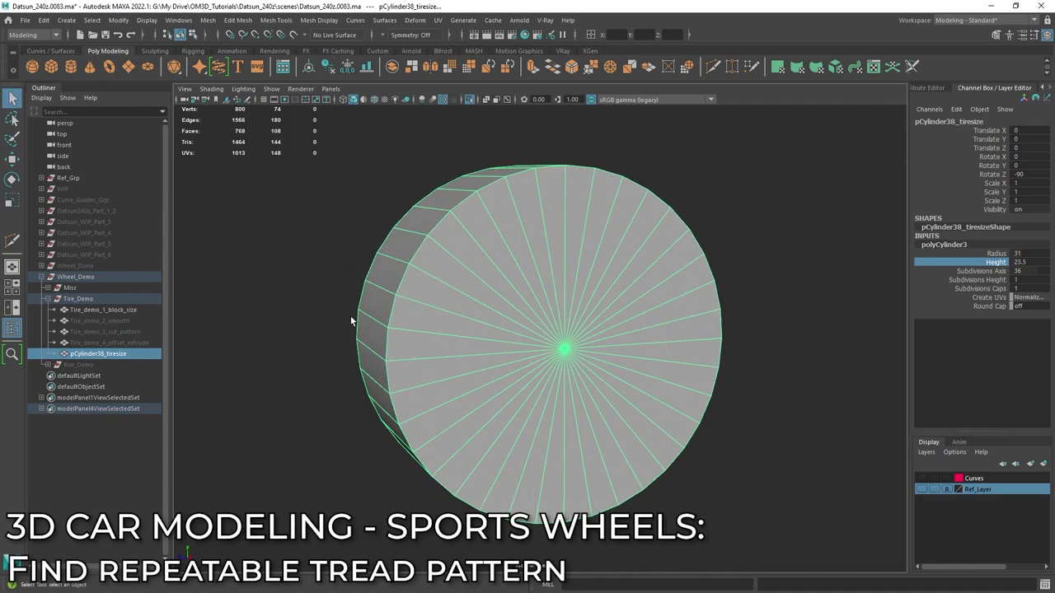
alt+drag(524, 267, 543, 294)
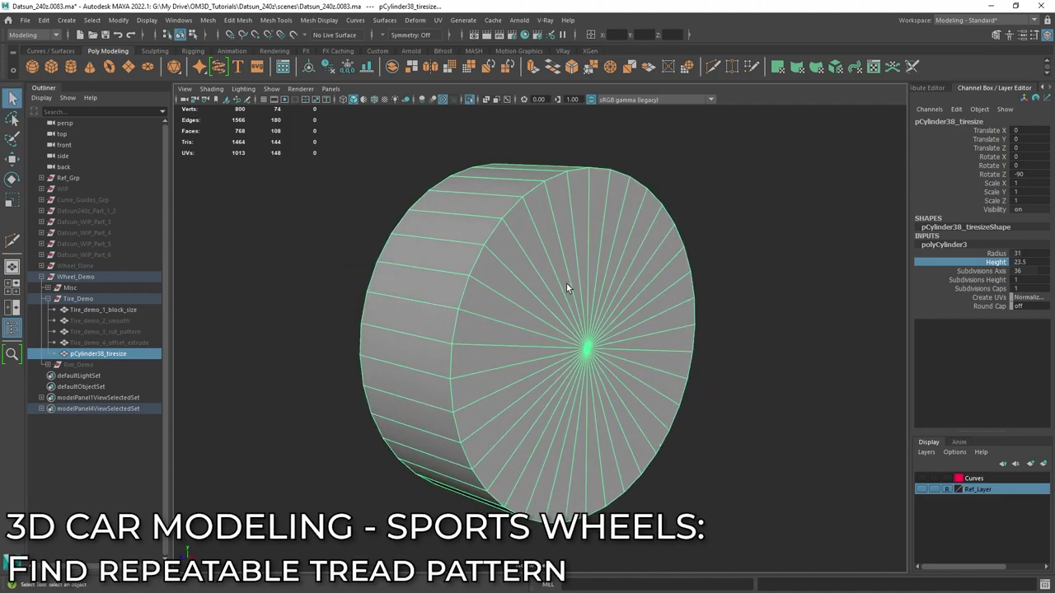
- Exit isolation of the tire-size cylinder so the other tire geometry is displayed with it
alt+middle_drag(588, 274, 620, 249)
alt+drag(620, 248, 634, 275)
key(ctrl+1)
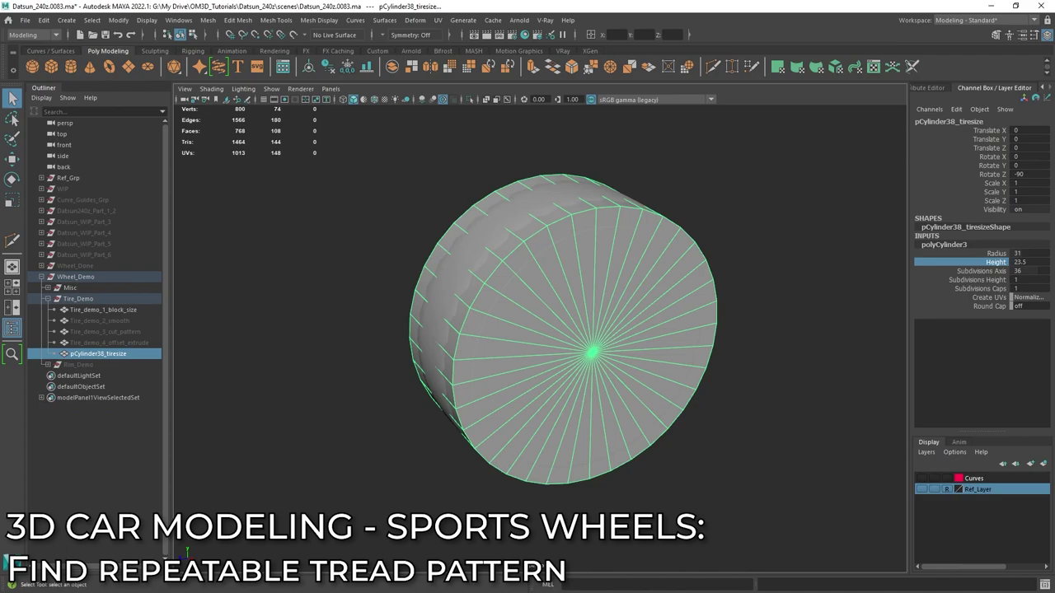
- Examine the reference board's repeating tread section between the blue lines and the numbered divisions around the tire
key(alt+Tab)
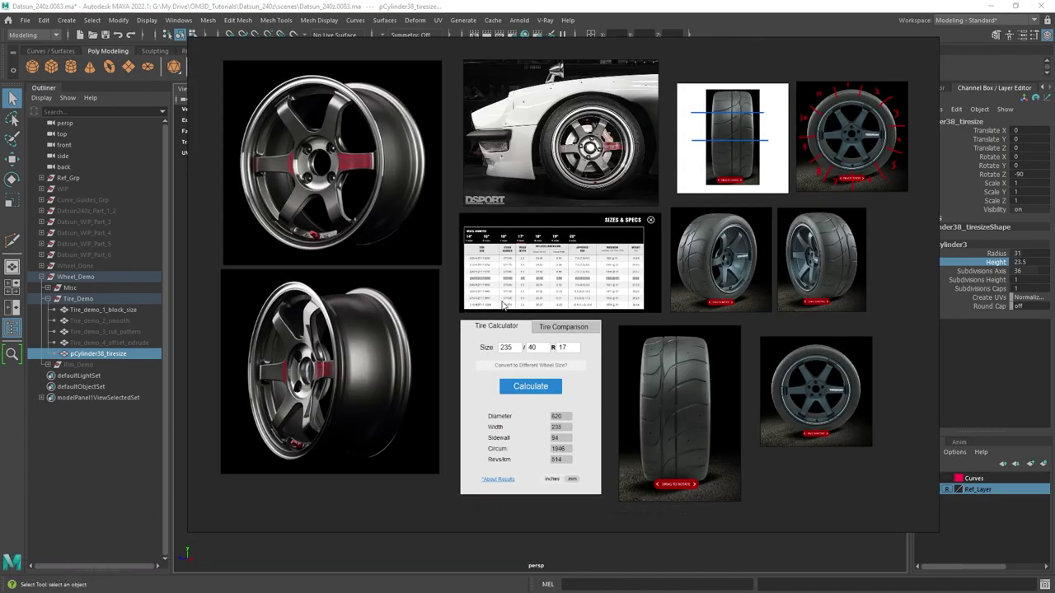
scroll(542, 294, down, 3)
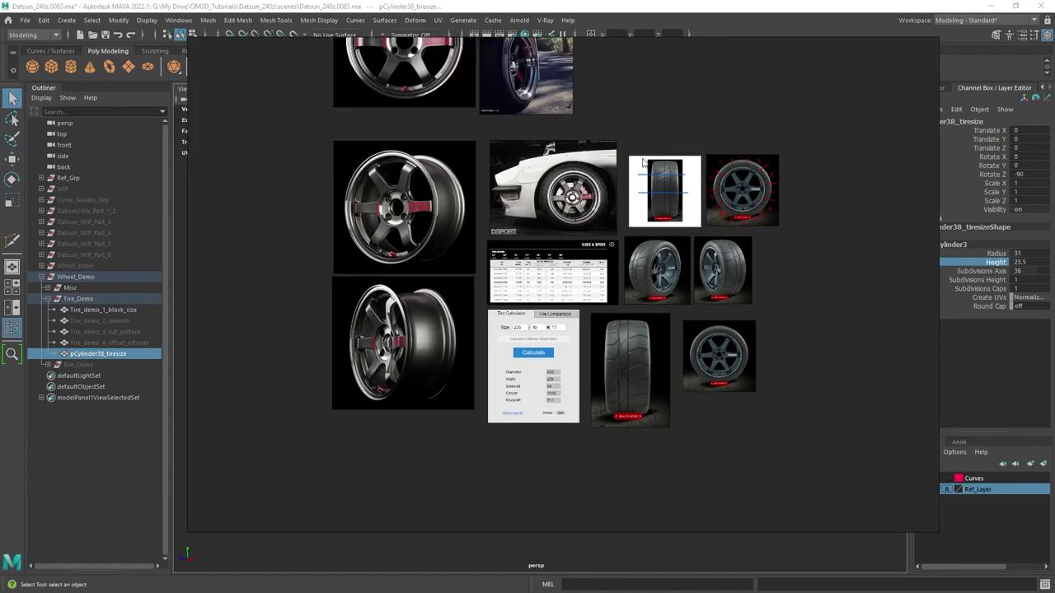
scroll(769, 186, up, 3)
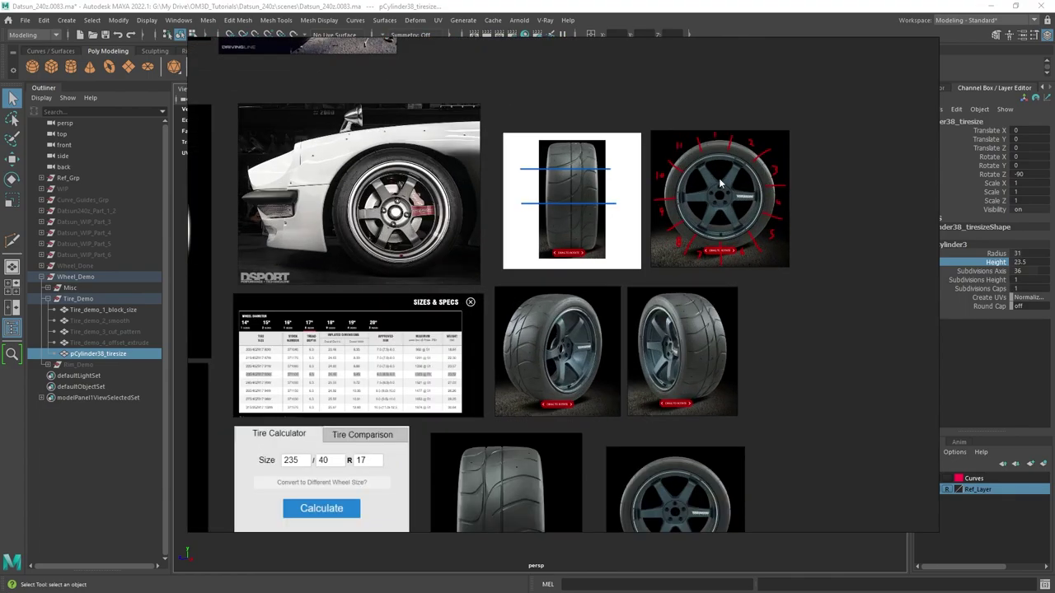
scroll(583, 214, up, 5)
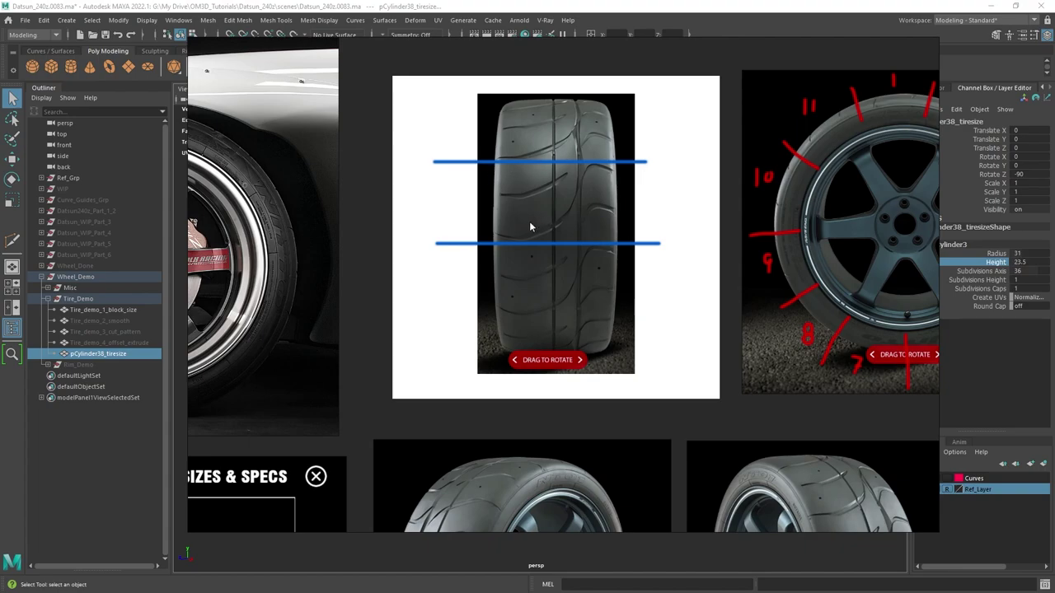
scroll(519, 253, up, 2)
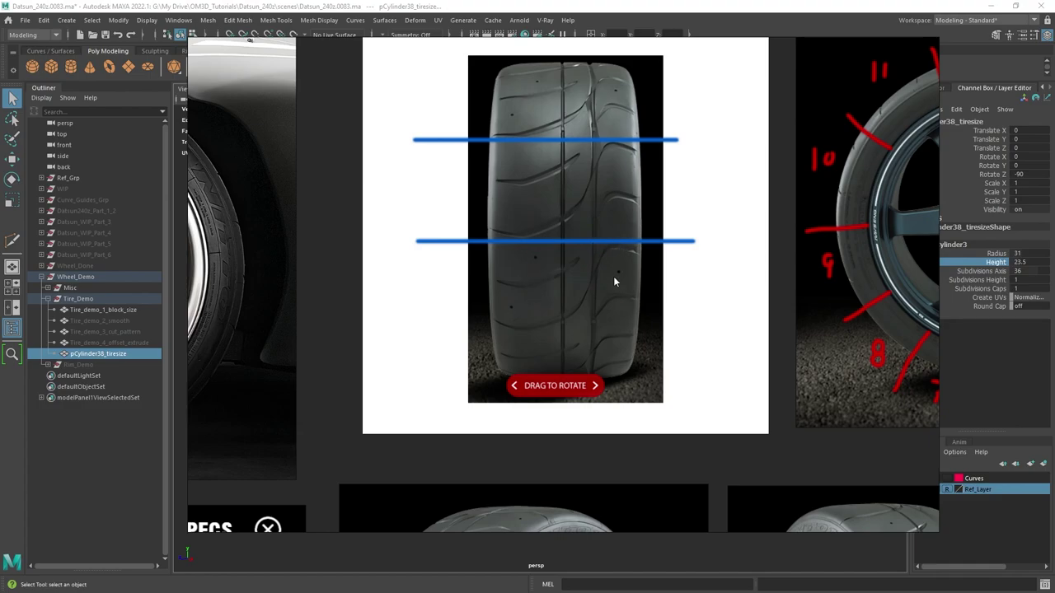
scroll(643, 167, up, 1)
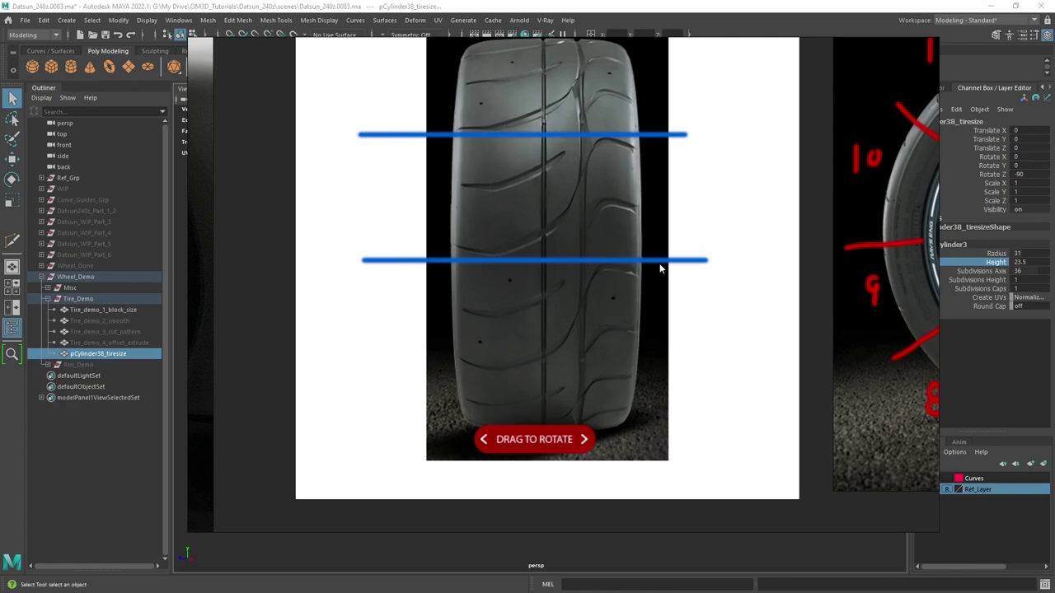
middle_drag(732, 262, 375, 267)
scroll(384, 264, down, 2)
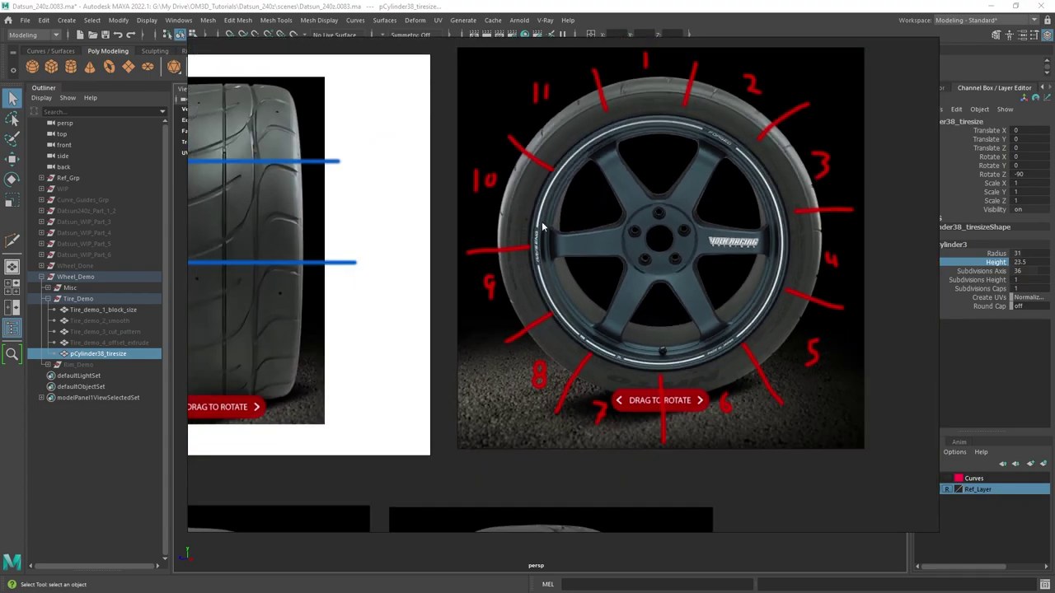
scroll(621, 183, down, 2)
middle_drag(647, 170, 608, 192)
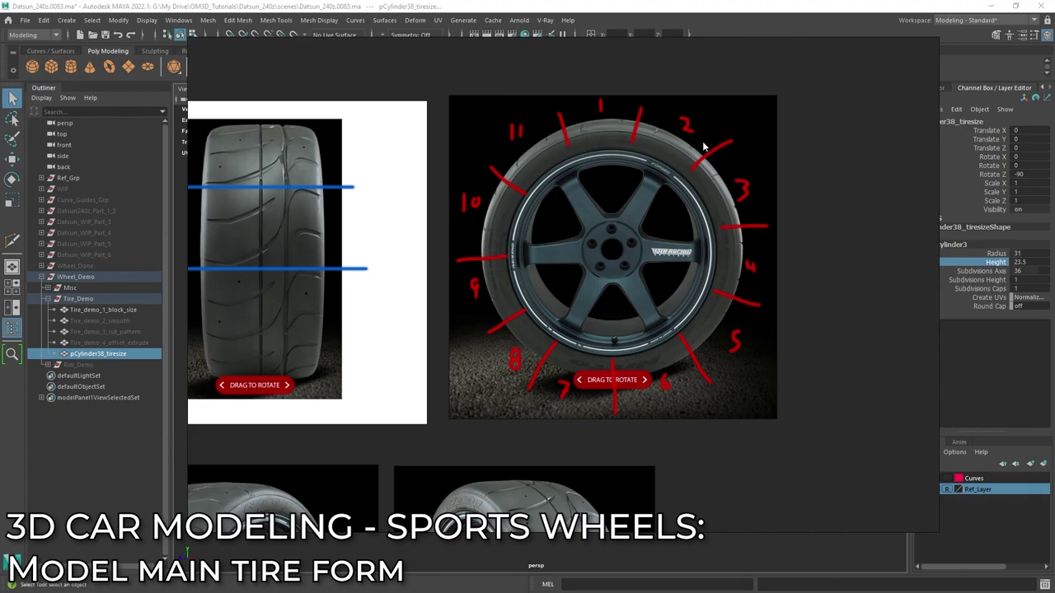
- Return to Maya and set the tire-size cylinder's Subdivisions Axis to 66
click(783, 14)
alt+drag(623, 260, 610, 290)
scroll(610, 291, up, 2)
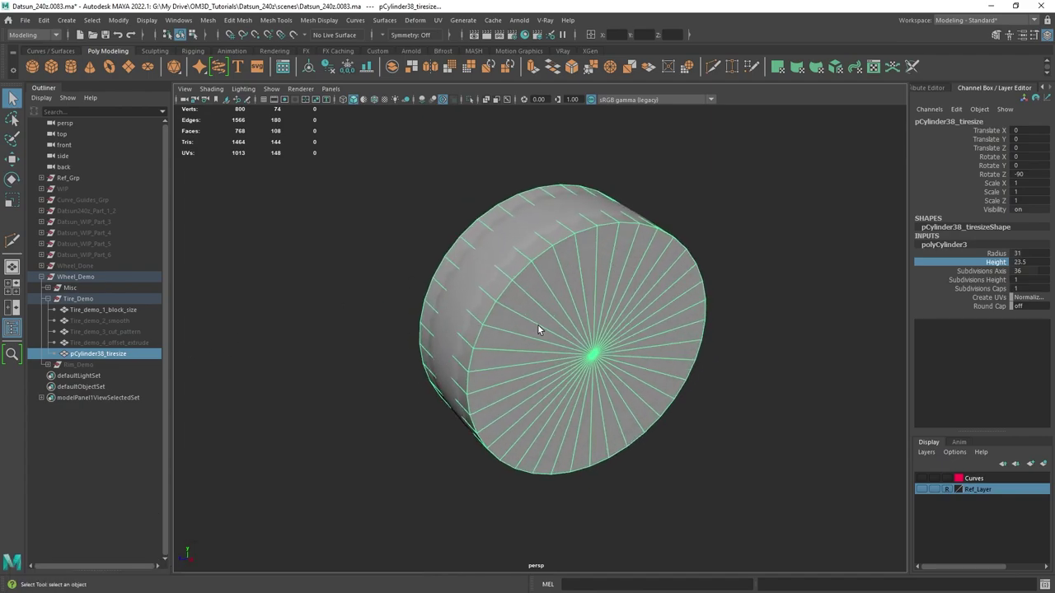
alt+drag(538, 330, 600, 334)
alt+drag(713, 278, 687, 285)
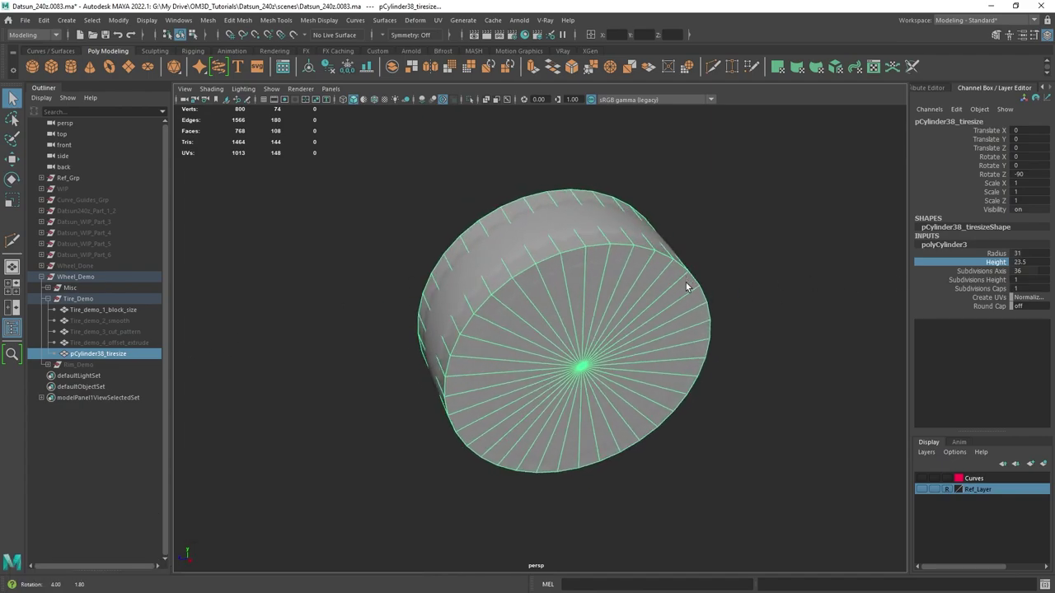
scroll(687, 285, up, 1)
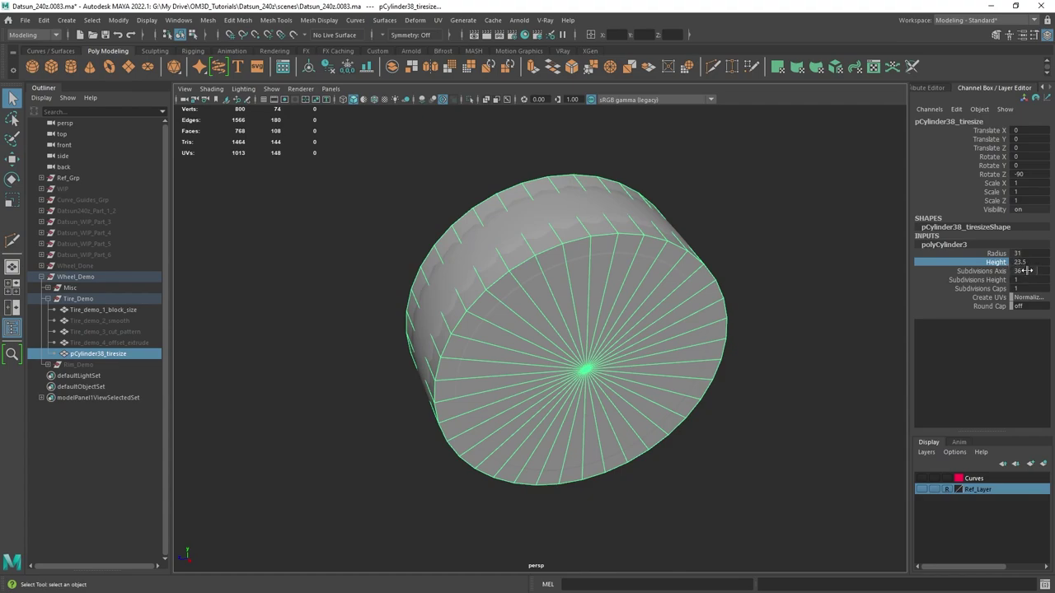
double_click(1027, 270)
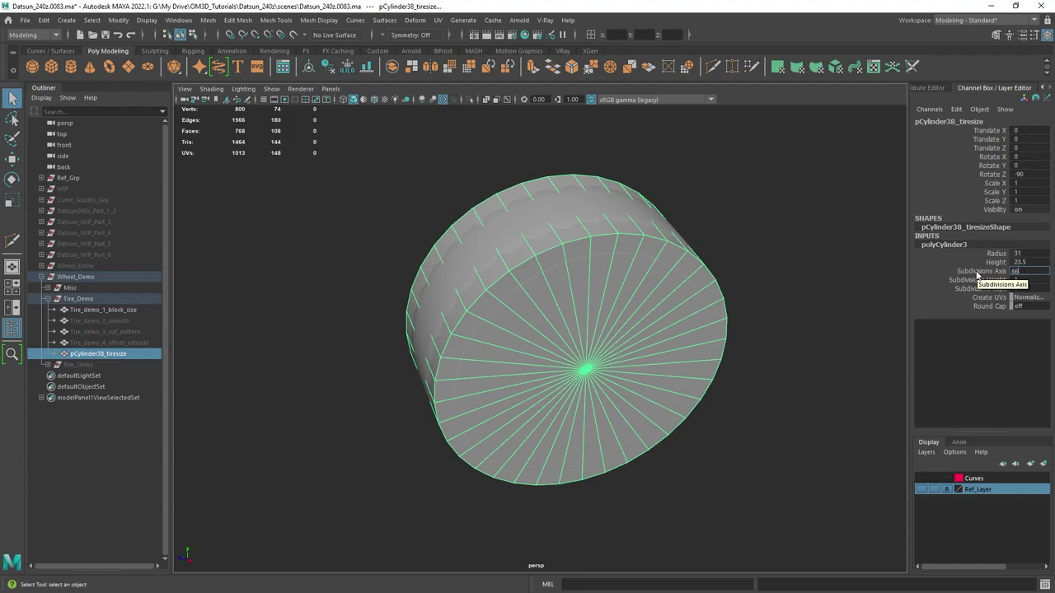
key(Return)
alt+drag(575, 277, 717, 257)
alt+right_drag(717, 257, 718, 299)
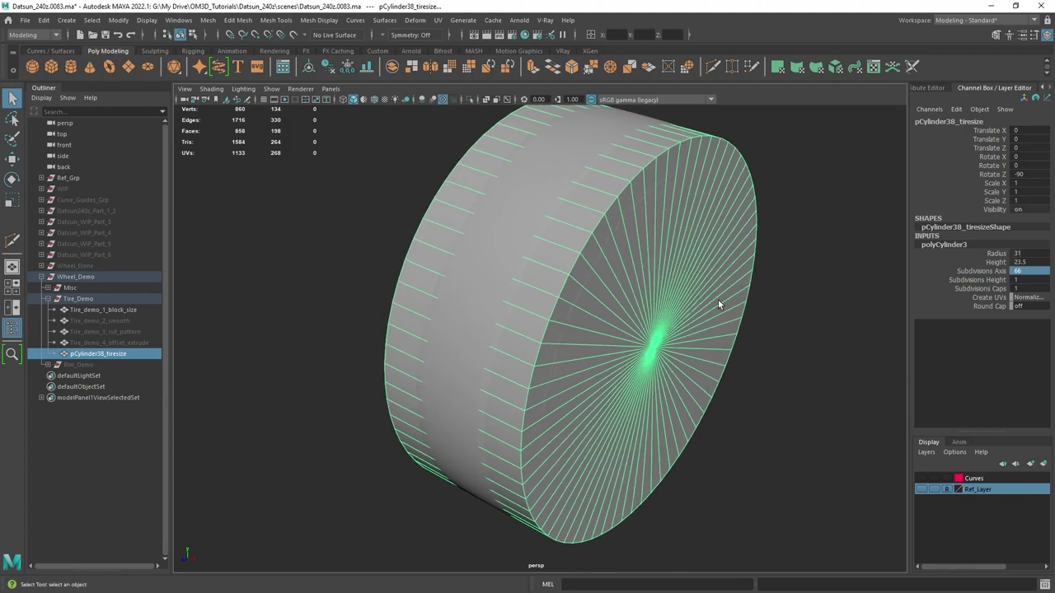
- Turn on X-Ray display to compare the tire-size cylinder with the block-size tire inside it
mouse_move(666, 223)
alt+mouse_down()
mouse_move(648, 229)
mouse_move(668, 222)
alt+mouse_up()
alt+drag(536, 179, 581, 180)
alt+right_drag(650, 175, 722, 187)
alt+drag(722, 190, 676, 204)
right_click(784, 174)
right_drag(783, 175, 783, 204)
alt+right_drag(779, 208, 704, 215)
key(alt+x)
alt+drag(651, 215, 679, 216)
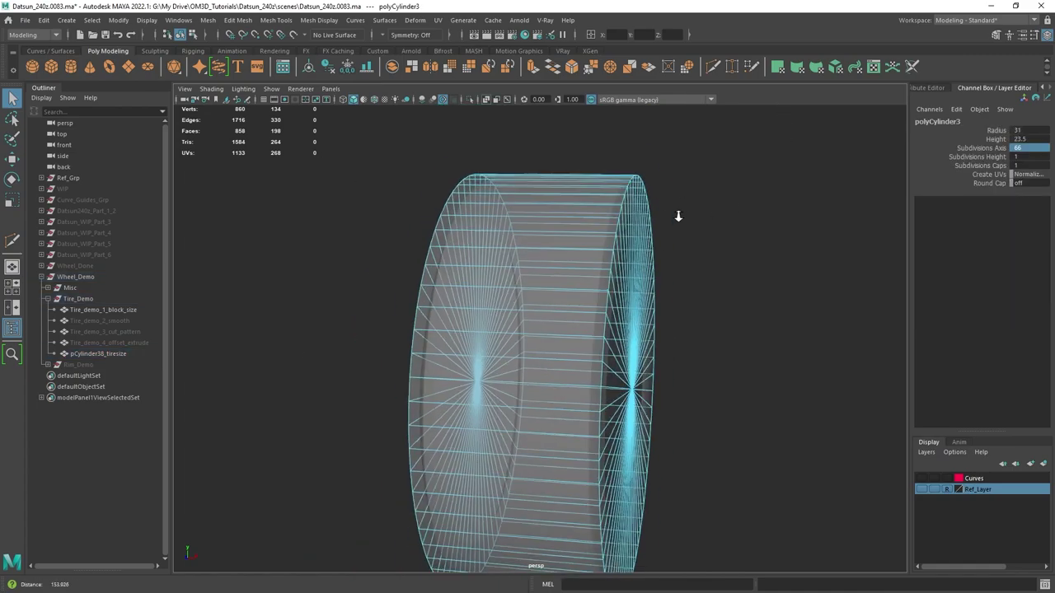
alt+right_drag(678, 216, 697, 217)
mouse_move(595, 232)
alt+mouse_down()
mouse_move(728, 203)
mouse_move(723, 246)
alt+mouse_up()
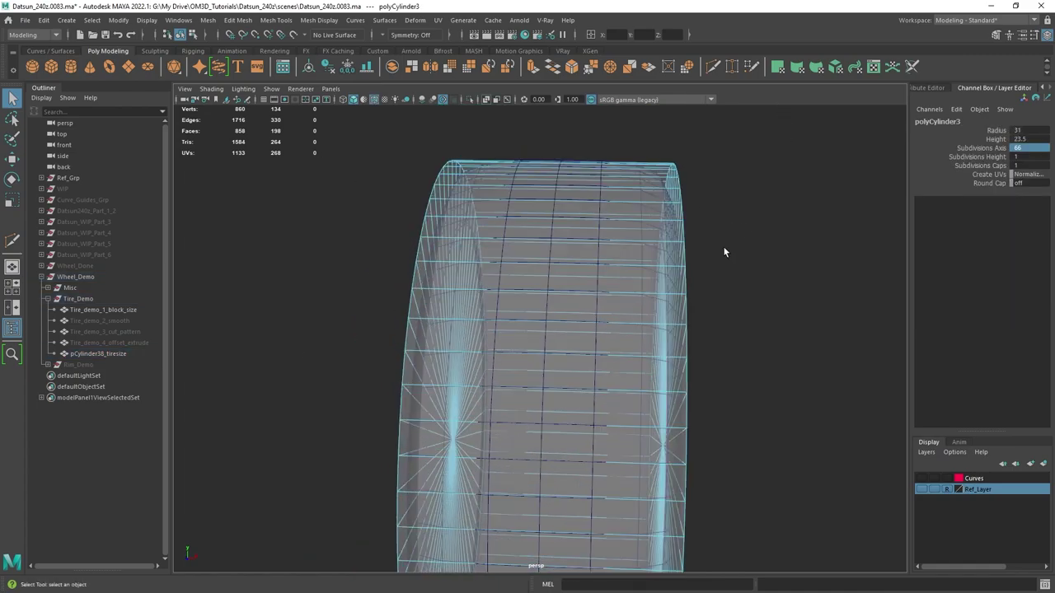
- Go back to object mode and select the tire-size cylinder together with Tire_demo_1_block_size
alt+drag(765, 155, 651, 199)
right_drag(651, 199, 704, 152)
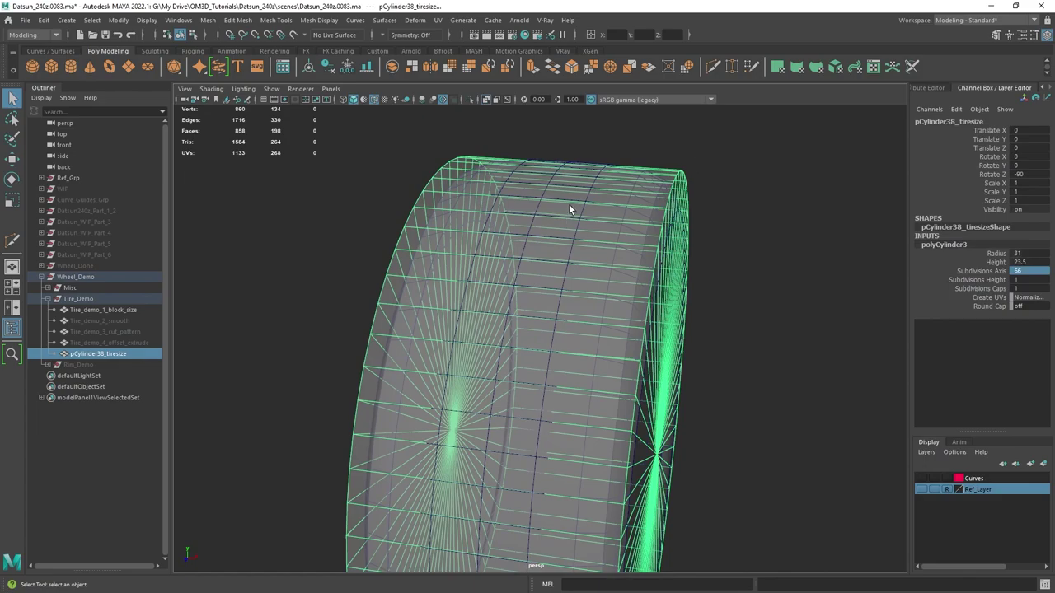
click(568, 204)
shift+click(603, 179)
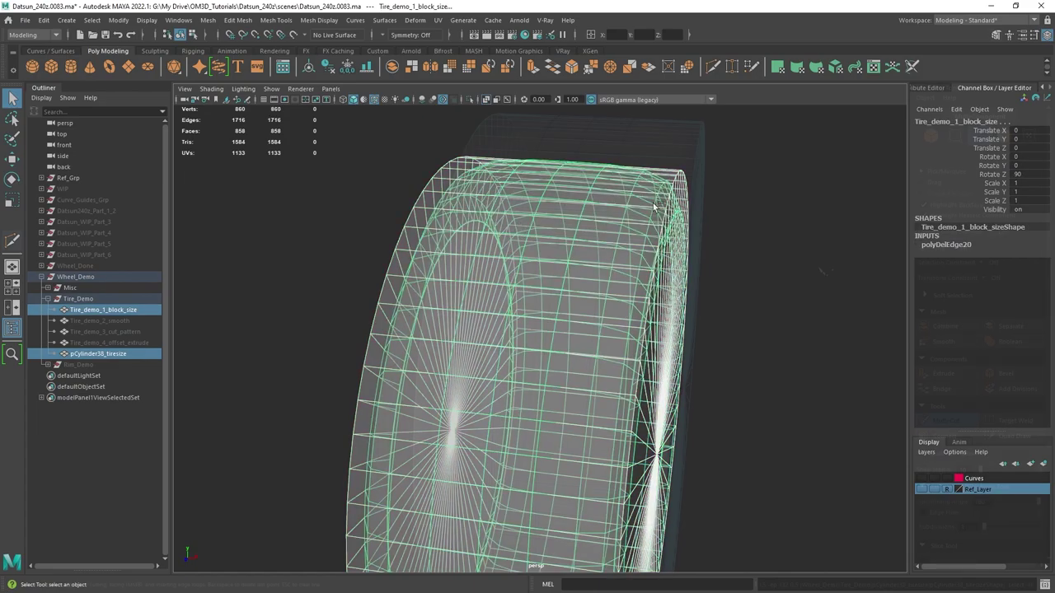
- Insert an edge loop around the middle of the tire-size cylinder's tread with Multi-Cut
shift+right_drag(655, 206, 657, 254)
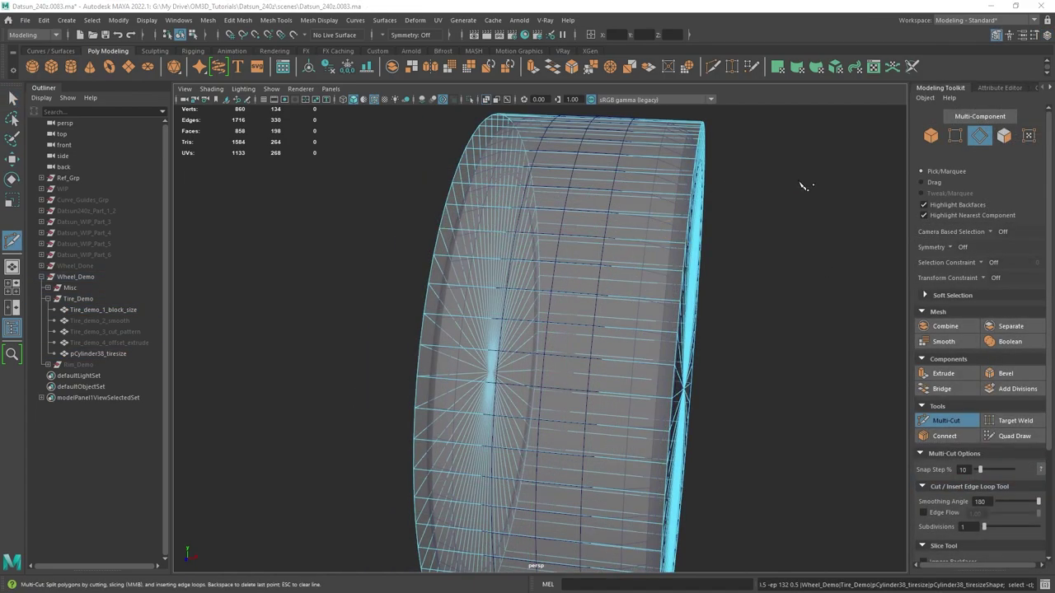
alt+drag(615, 255, 577, 239)
ctrl+click(538, 191)
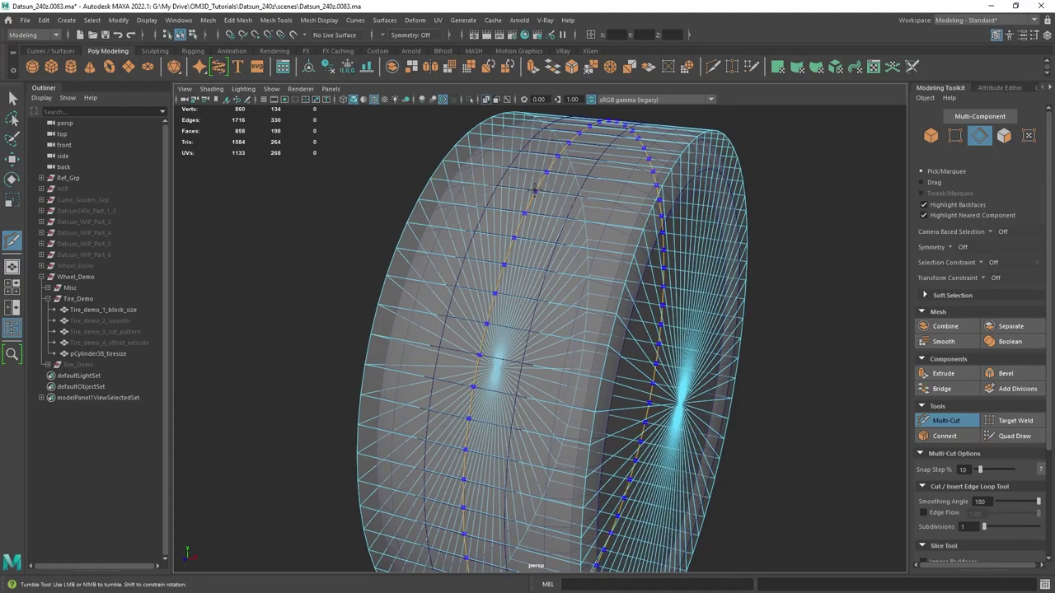
alt+drag(664, 219, 508, 189)
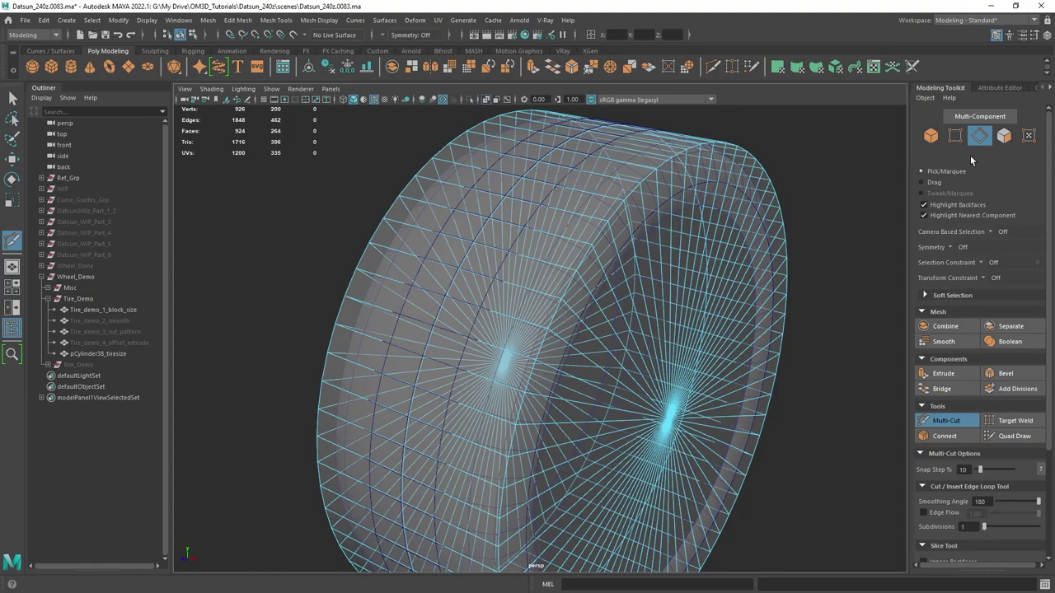
- Set symmetry to World X and cut a mirrored pair of edge loops on either side of the tread's center loop
click(952, 247)
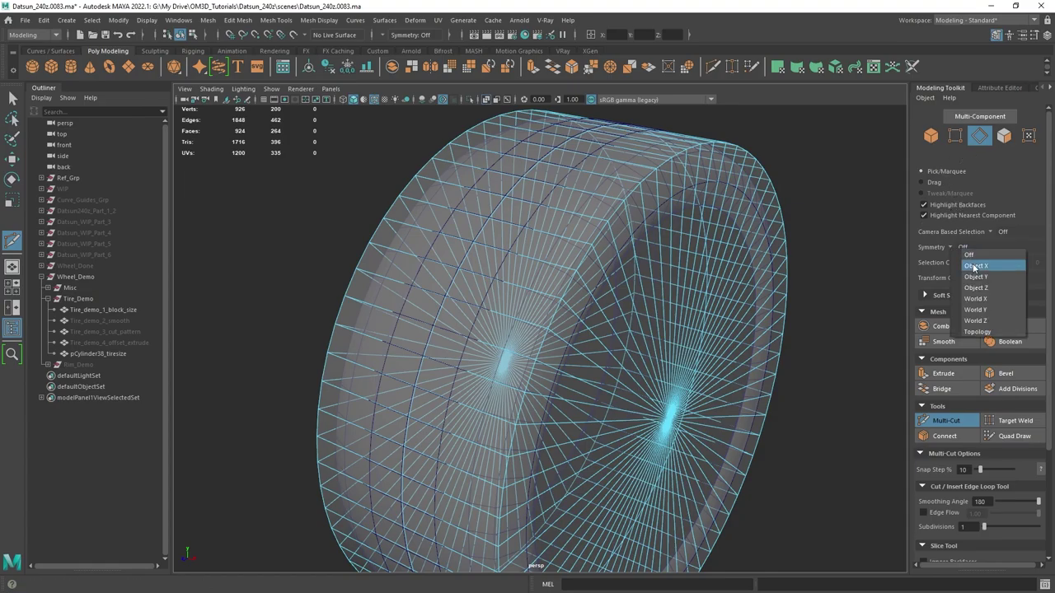
click(975, 298)
alt+drag(684, 248, 606, 255)
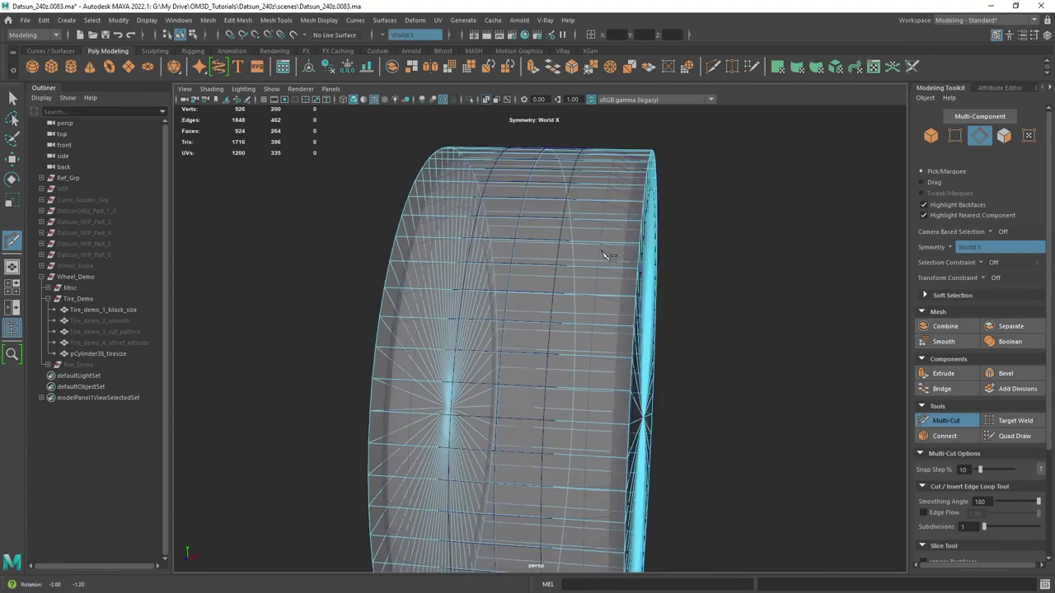
scroll(606, 255, up, 3)
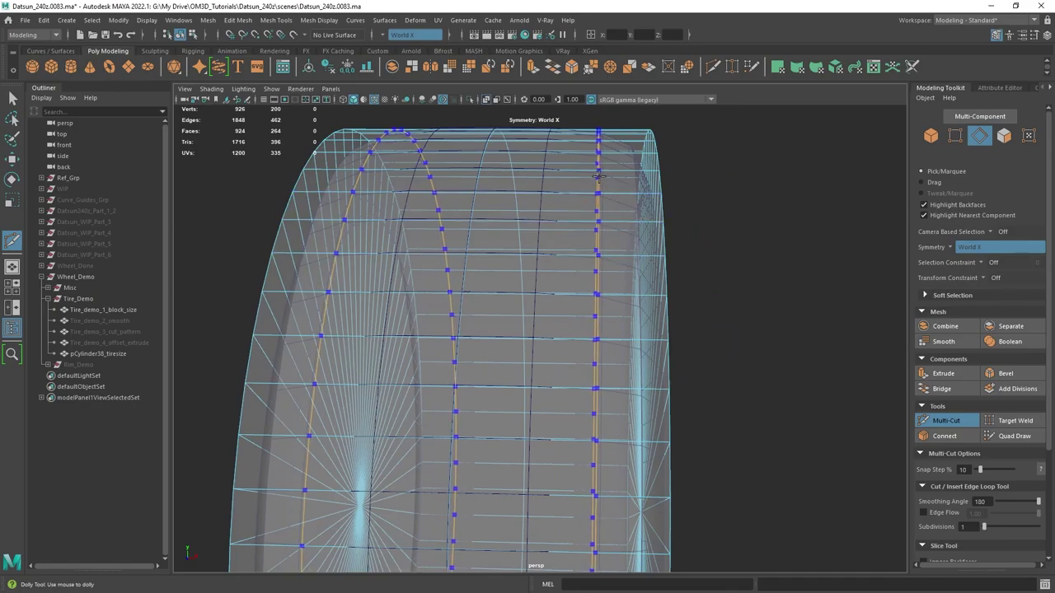
alt+drag(730, 219, 580, 214)
- Extrude the faces of both cylinder caps with an offset of 6.7 and push them slightly inward along the axle
key(q)
right_drag(580, 279, 581, 312)
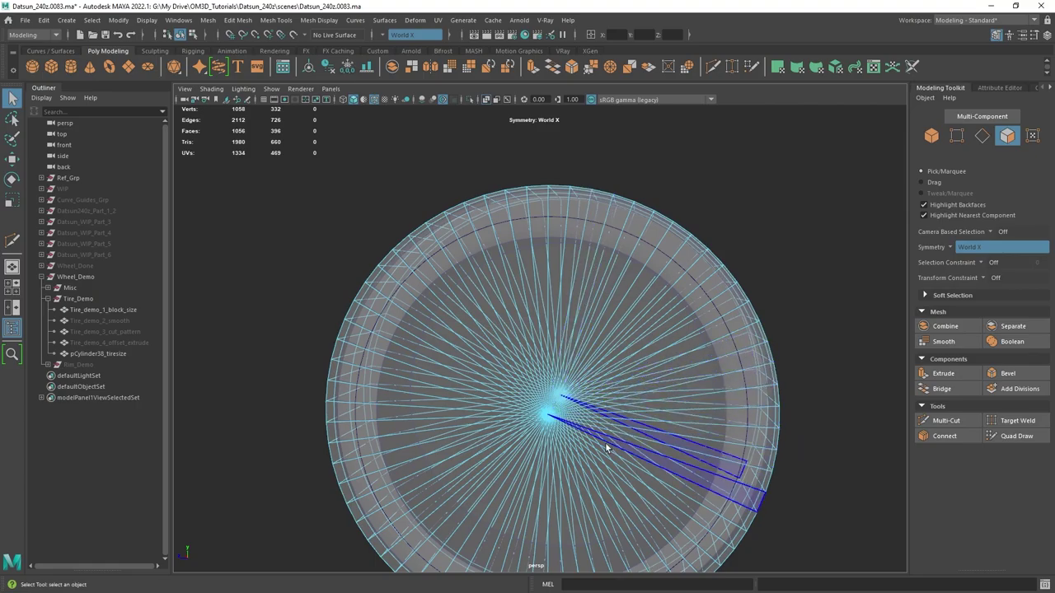
drag(606, 448, 611, 366)
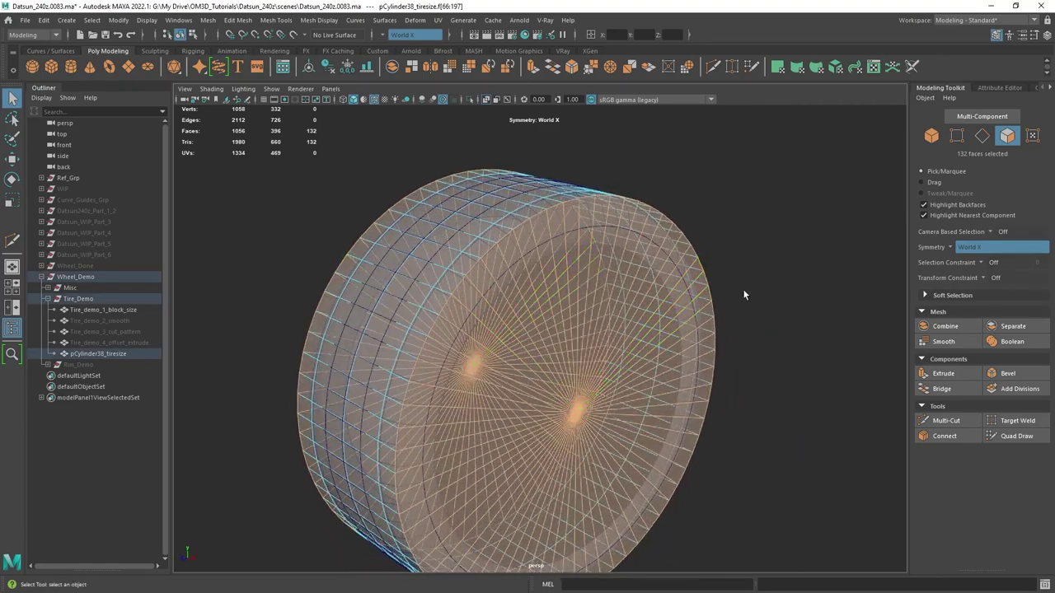
shift+right_drag(814, 202, 808, 217)
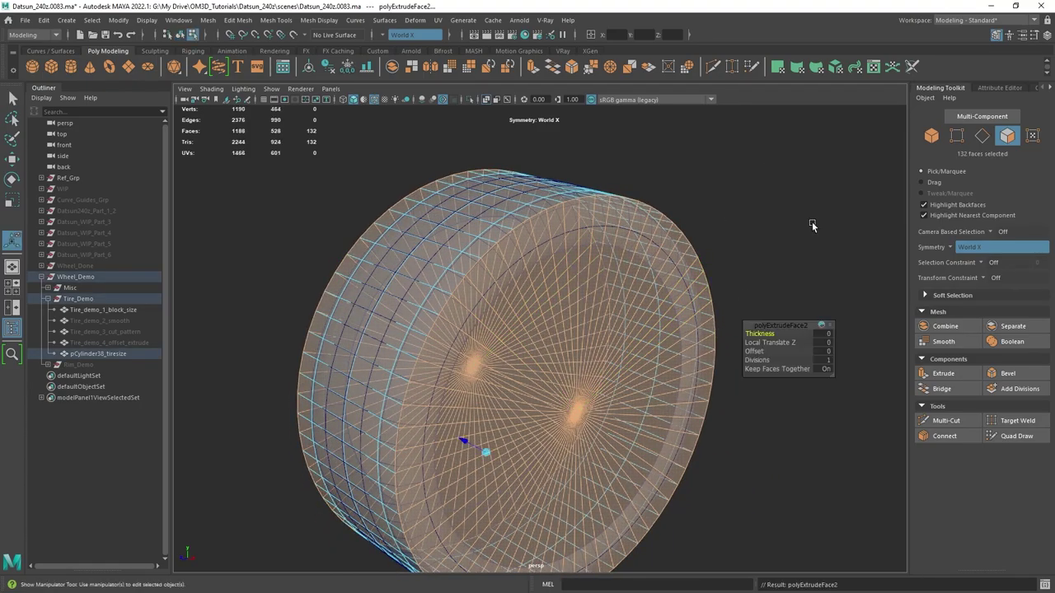
drag(756, 352, 799, 352)
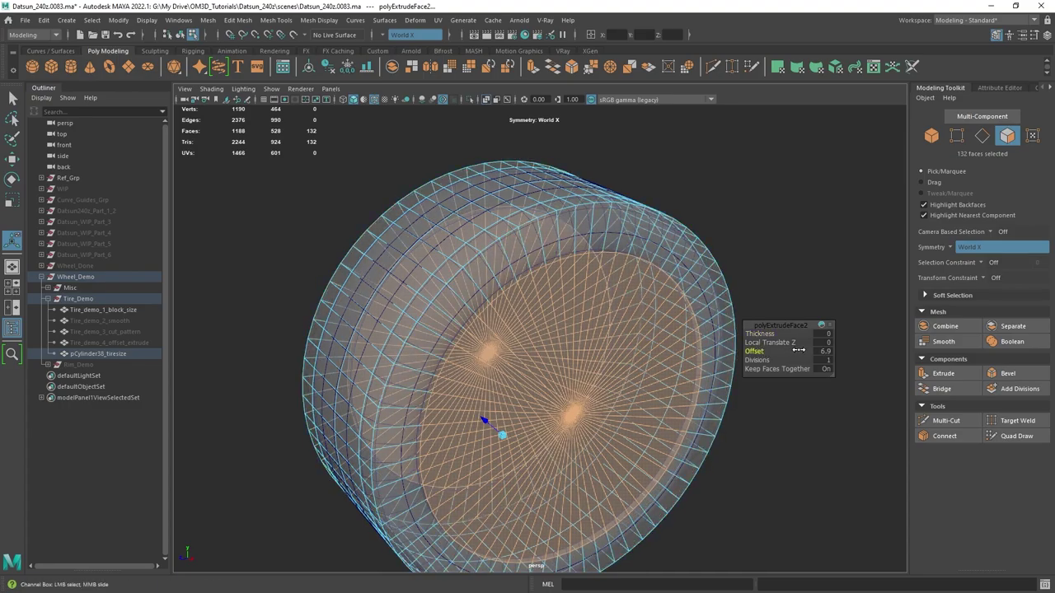
alt+drag(723, 350, 546, 327)
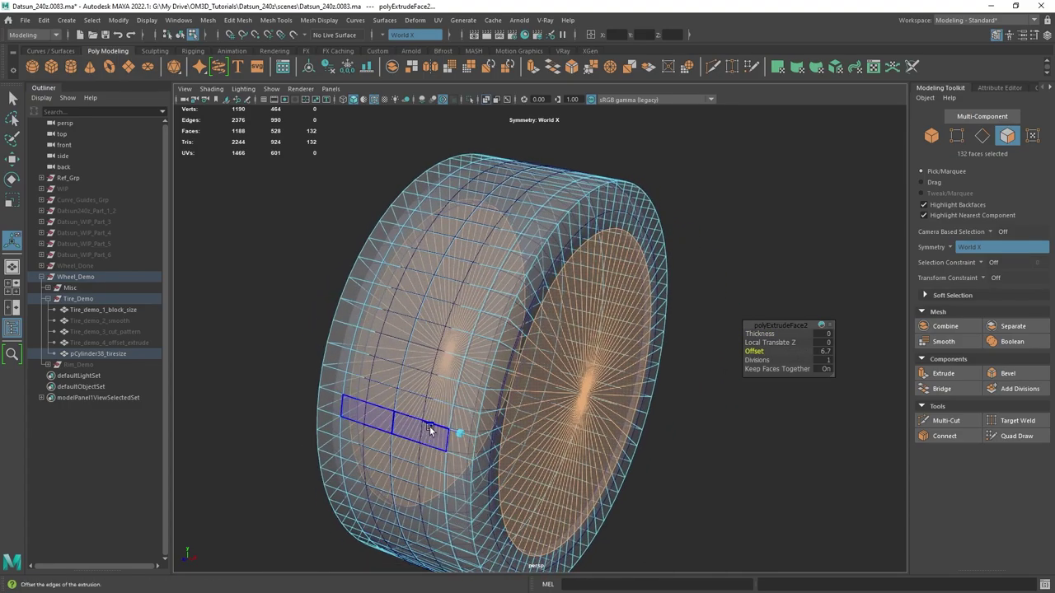
alt+drag(432, 424, 440, 426)
drag(444, 430, 439, 428)
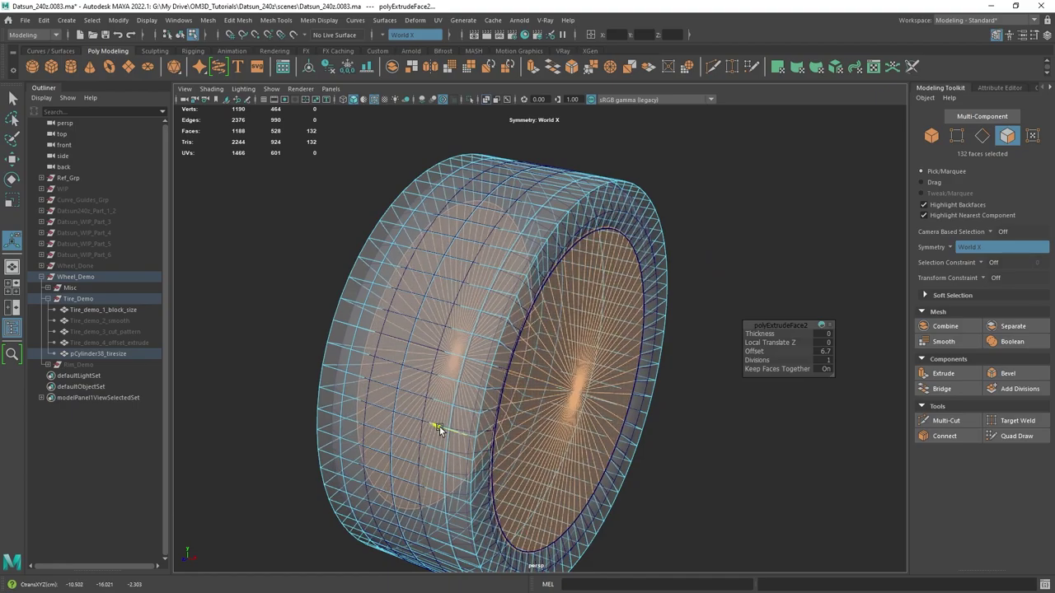
mouse_move(590, 329)
alt+mouse_down()
mouse_move(487, 341)
mouse_move(445, 305)
mouse_move(477, 286)
alt+mouse_up()
key(q)
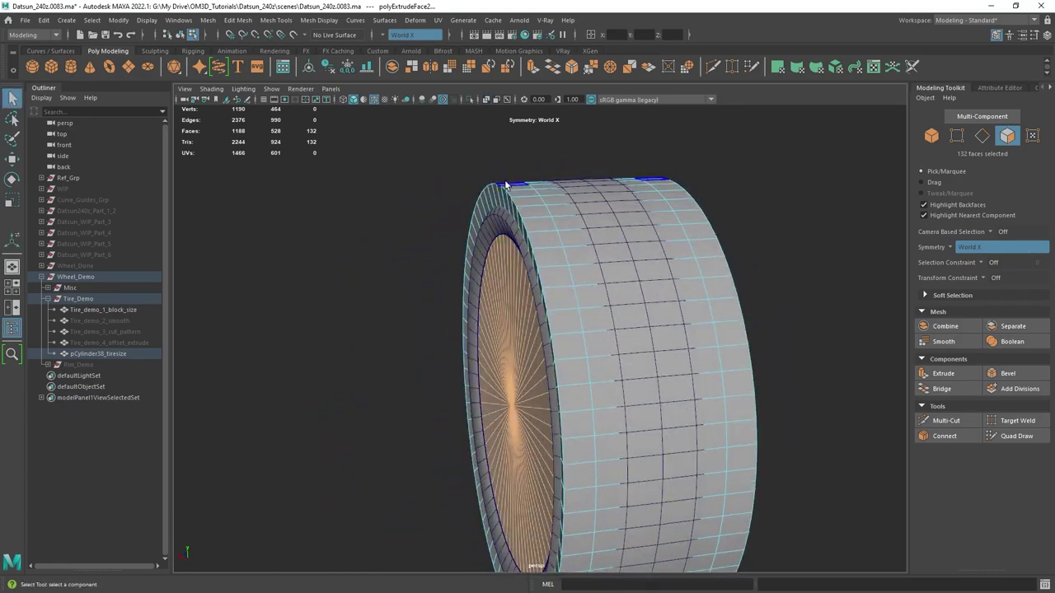
- Restore X-Ray display and insert a mirrored edge loop near the cylinder's outer shoulder edges with Multi-Cut
key(alt+x)
mouse_move(516, 212)
alt+mouse_down()
mouse_move(509, 196)
mouse_move(638, 198)
alt+mouse_up()
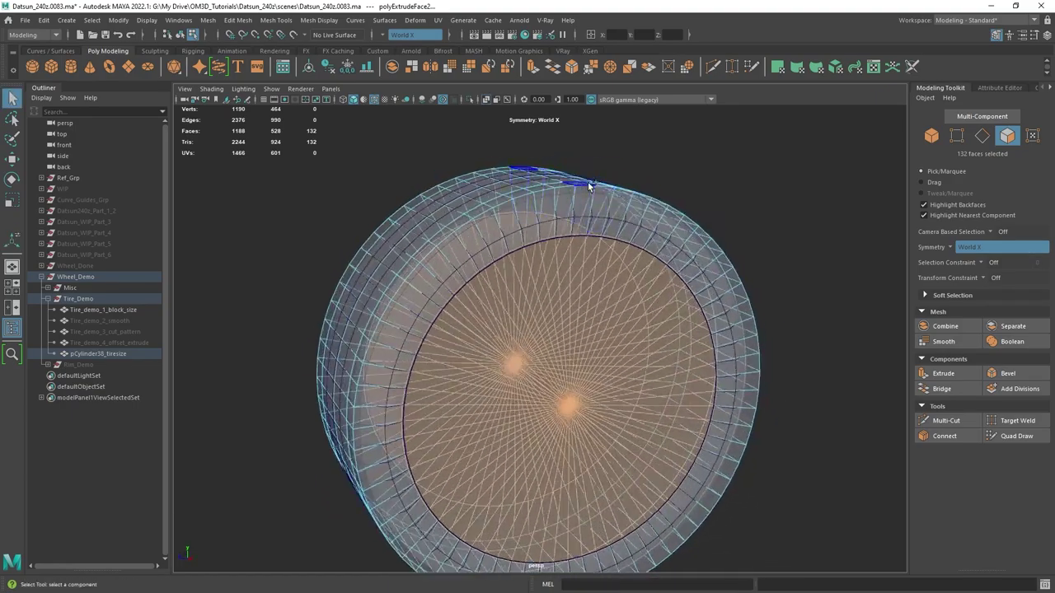
shift+right_drag(587, 183, 537, 186)
scroll(561, 198, up, 3)
alt+drag(582, 181, 639, 215)
ctrl+click(572, 164)
key(q)
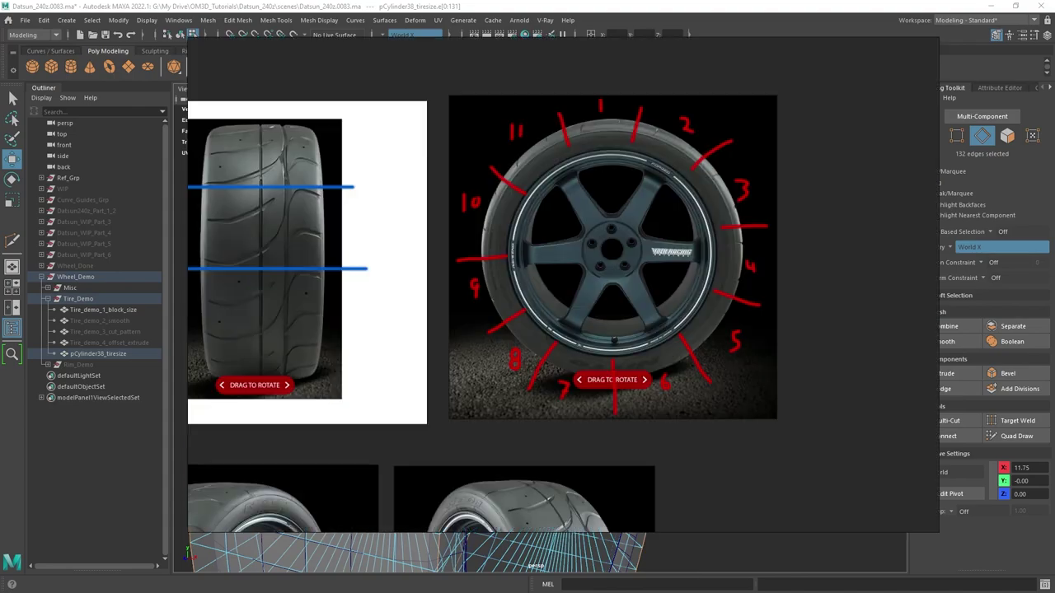
- Examine the tire's front, side and angled reference photos for the tread and sidewall profile
drag(452, 375, 498, 342)
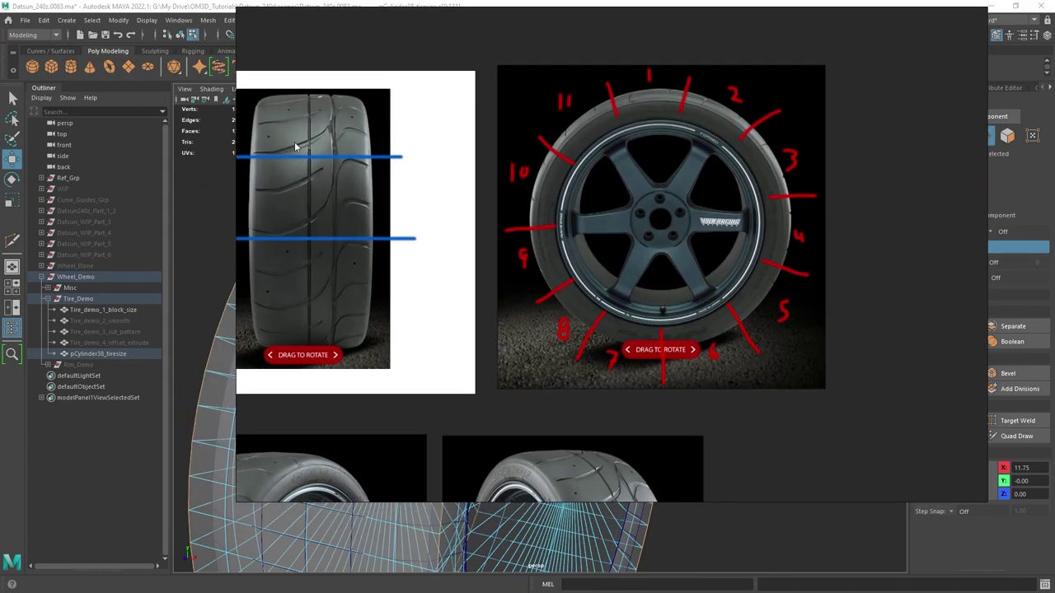
scroll(453, 183, down, 1)
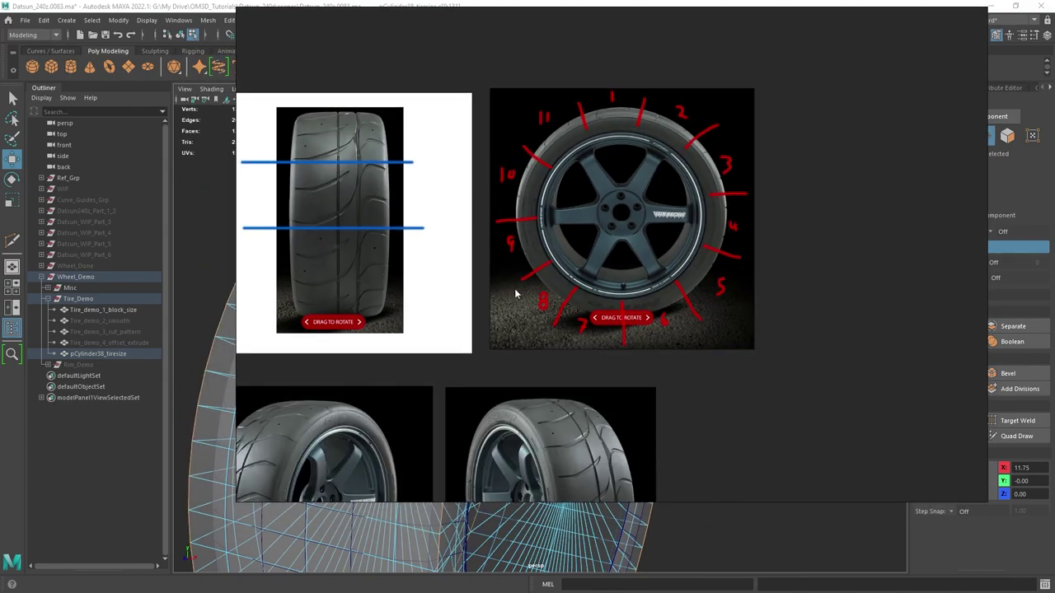
middle_drag(516, 335, 539, 245)
scroll(540, 245, up, 1)
scroll(564, 347, down, 1)
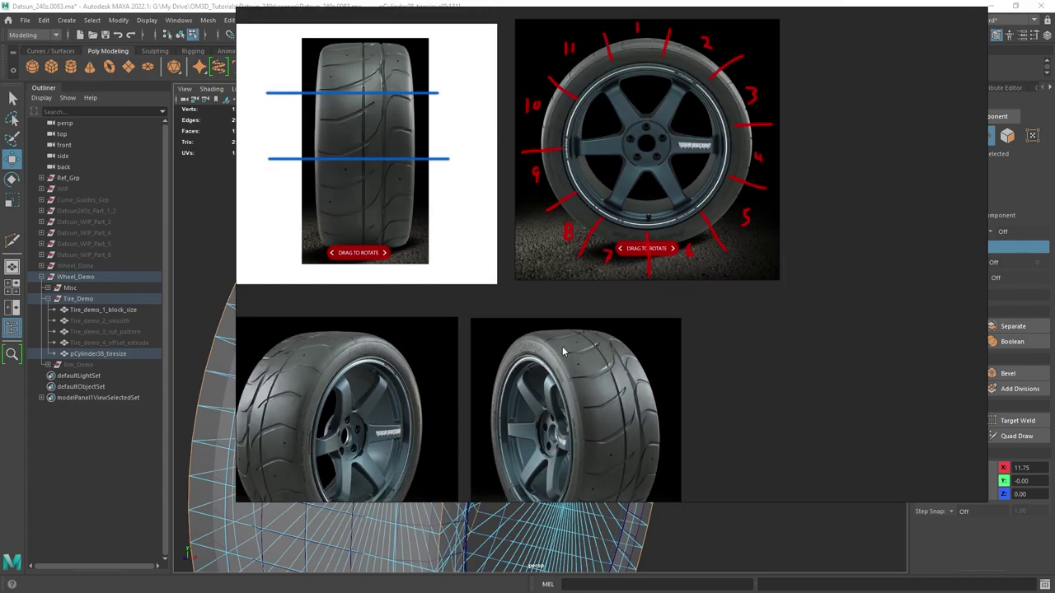
middle_drag(376, 348, 386, 364)
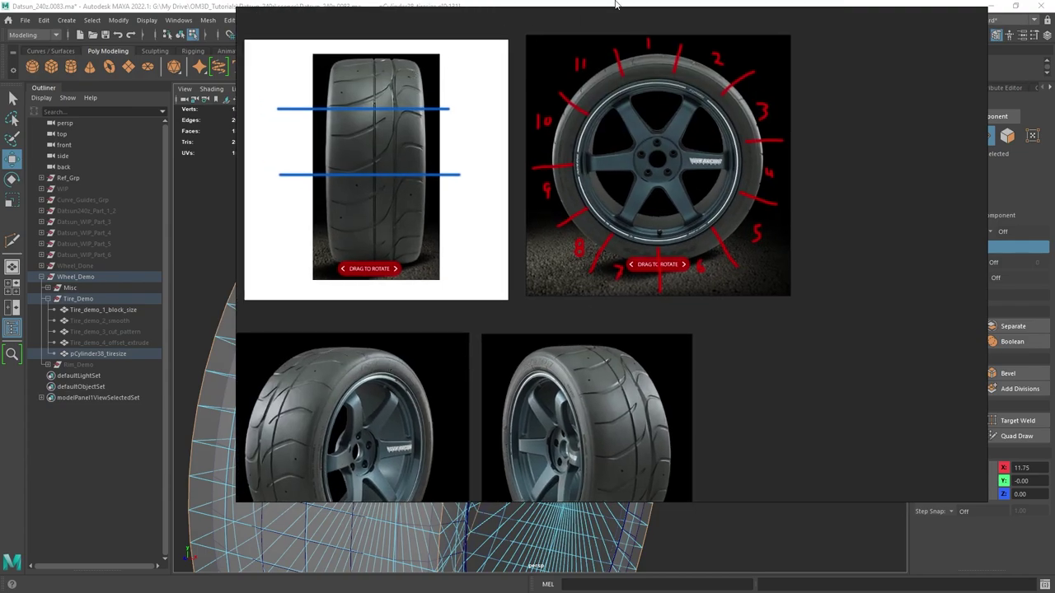
click(128, 4)
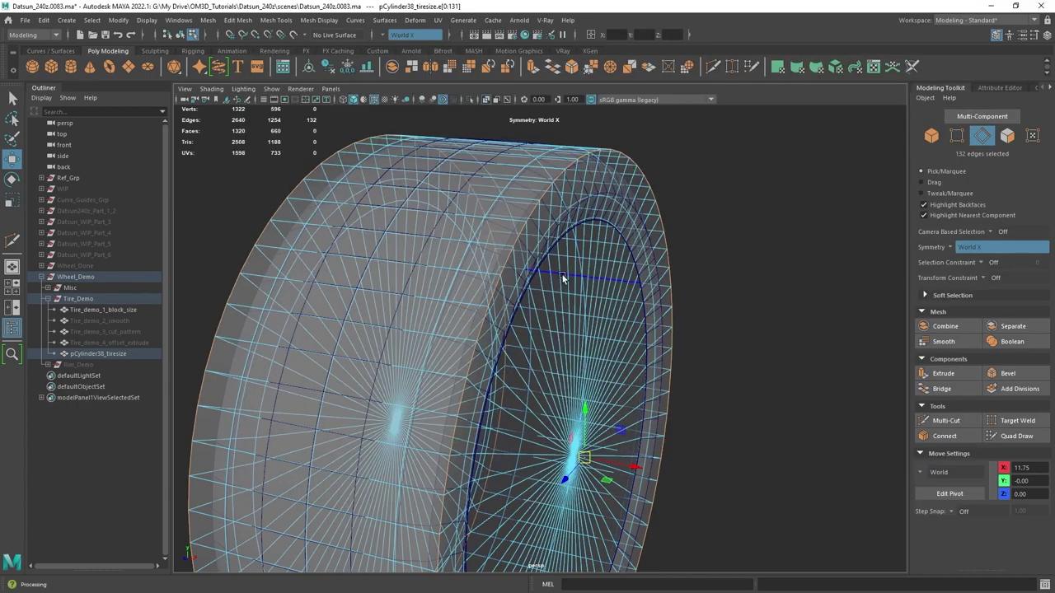
- Insert another mirrored pair of edge loops across the tire-size cylinder's outer surface with Multi-Cut
mouse_move(563, 277)
alt+mouse_down()
mouse_move(579, 271)
mouse_move(570, 259)
alt+mouse_up()
alt+drag(690, 219, 622, 228)
alt+right_drag(514, 202, 594, 181)
shift+right_drag(770, 148, 710, 149)
ctrl+click(548, 149)
alt+drag(551, 152, 532, 198)
- Select the tread's three middle edge loops for moving, narrowing the selection to the center loop
key(q)
shift+double_click(542, 215)
key(w)
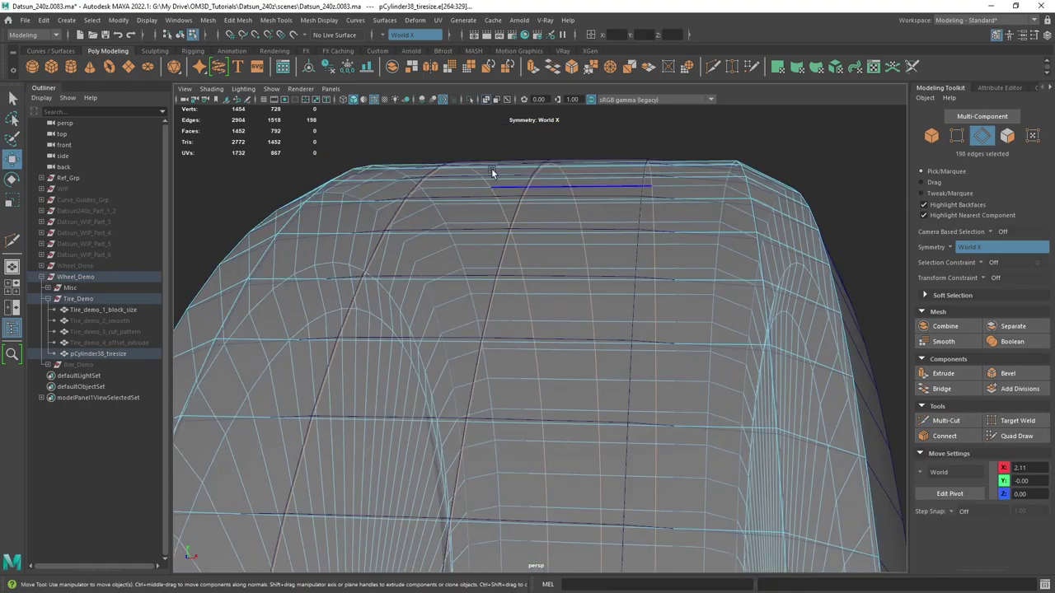
alt+drag(760, 205, 755, 235)
shift+middle_drag(716, 164, 736, 163)
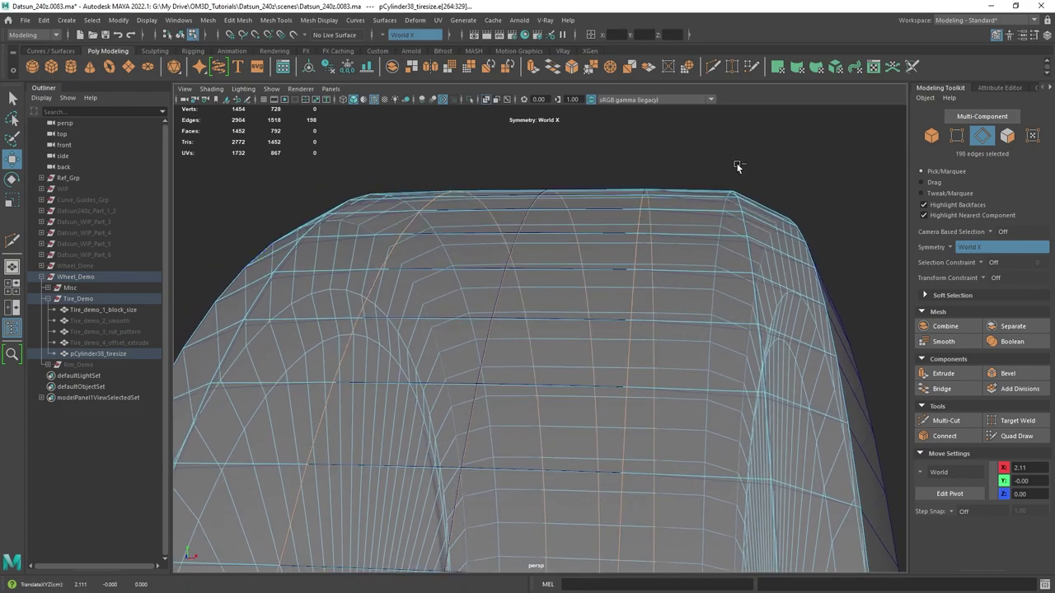
key(q)
double_click(533, 208)
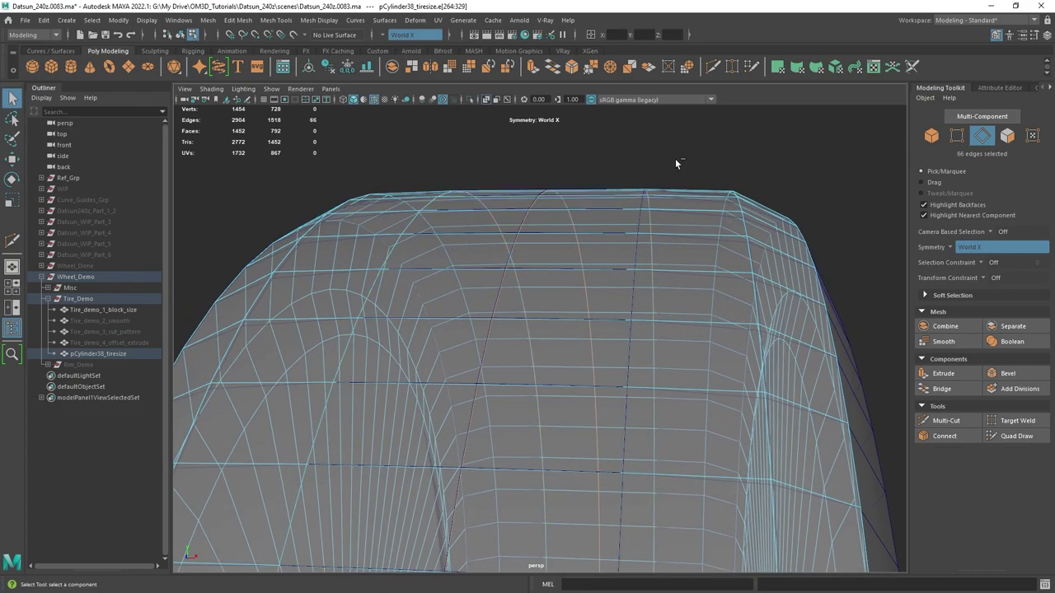
key(w)
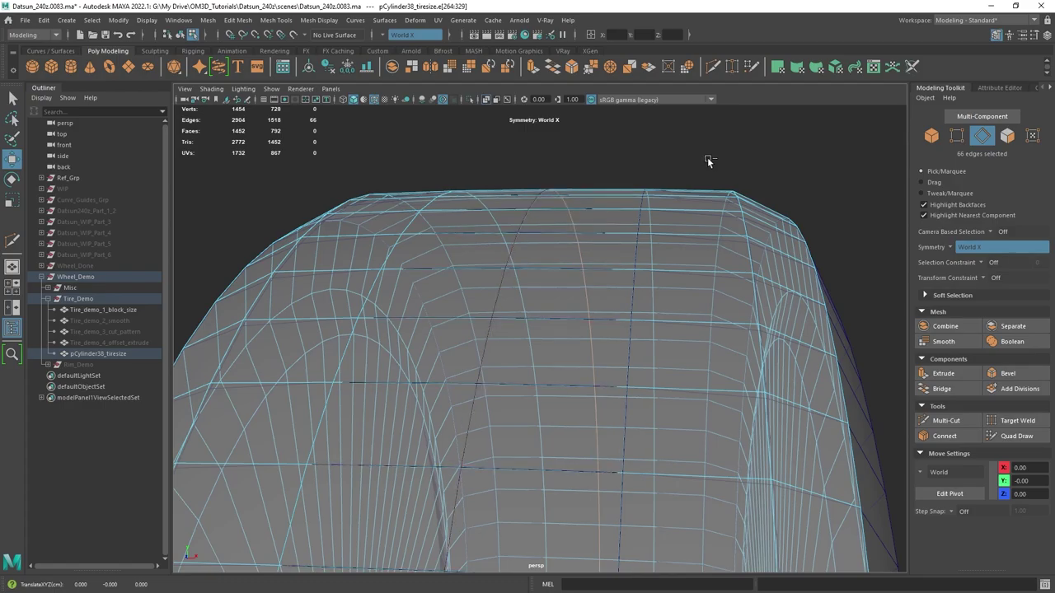
- Delete the inner cap faces on both sides of the tire-size cylinder to open up the wheel hole
alt+drag(707, 159, 604, 253)
alt+drag(686, 286, 657, 269)
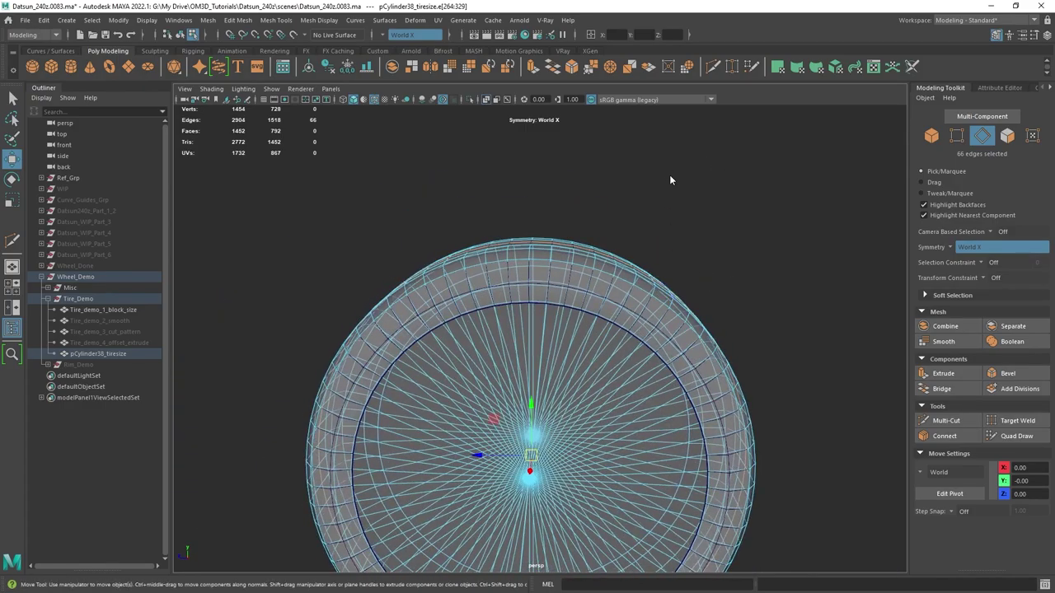
right_drag(669, 176, 665, 220)
alt+middle_drag(657, 230, 640, 134)
drag(494, 333, 513, 370)
shift+drag(554, 408, 645, 371)
key(q)
key(Delete)
right_drag(579, 250, 638, 212)
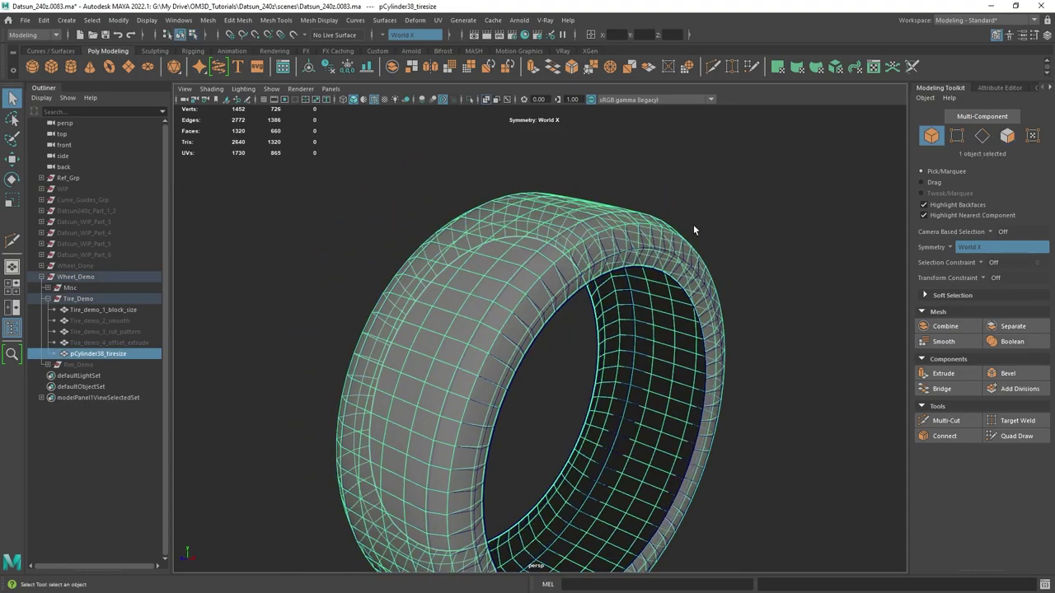
- Hide pCylinder38_tiresize so that only the prepared Tire_demo_1_block_size mesh shows
alt+drag(536, 255, 486, 284)
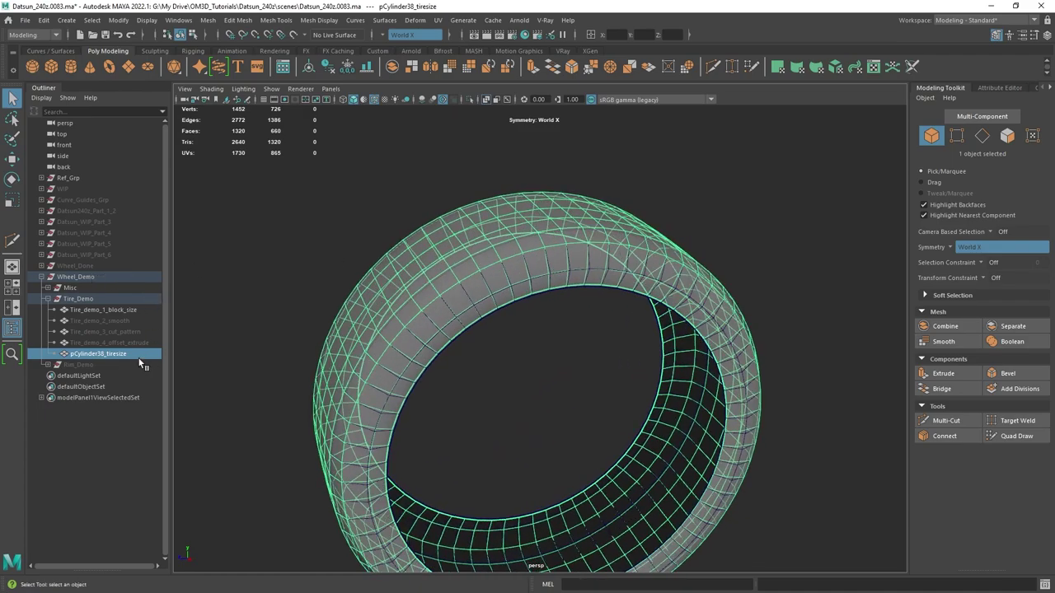
key(ctrl+h)
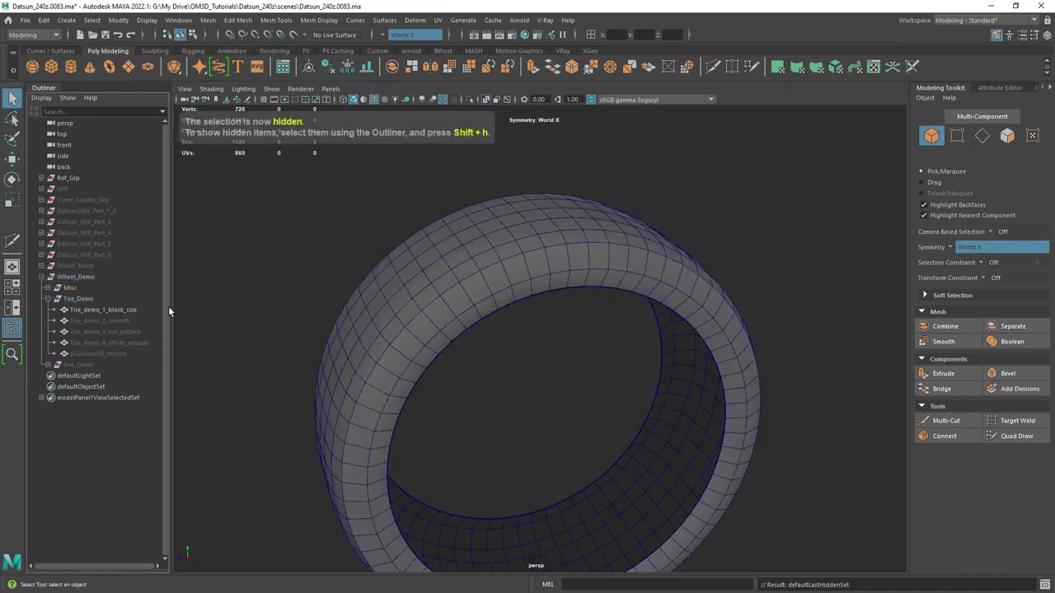
alt+drag(586, 318, 293, 334)
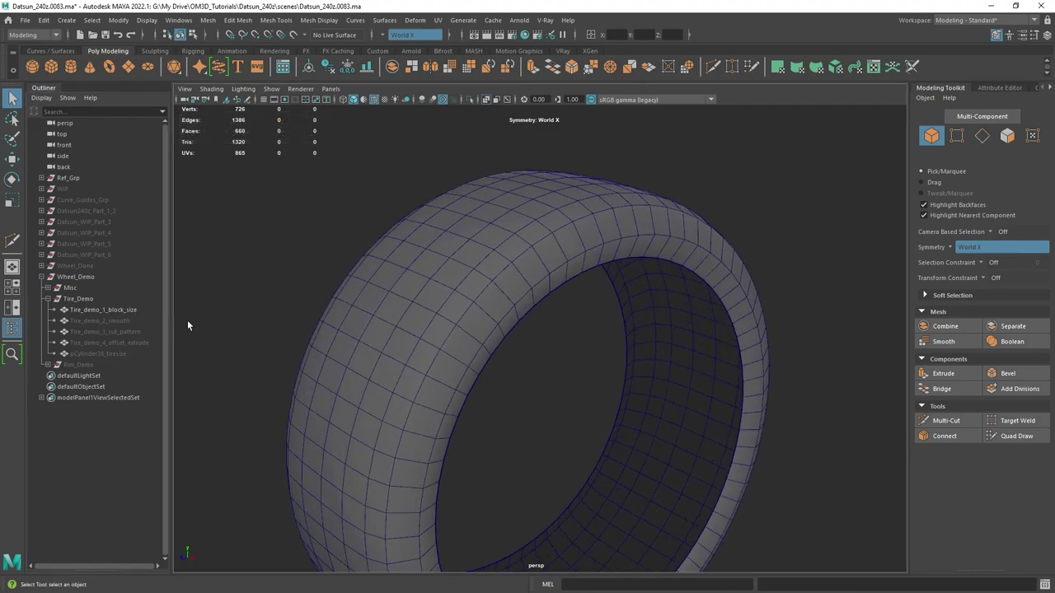
scroll(613, 299, up, 5)
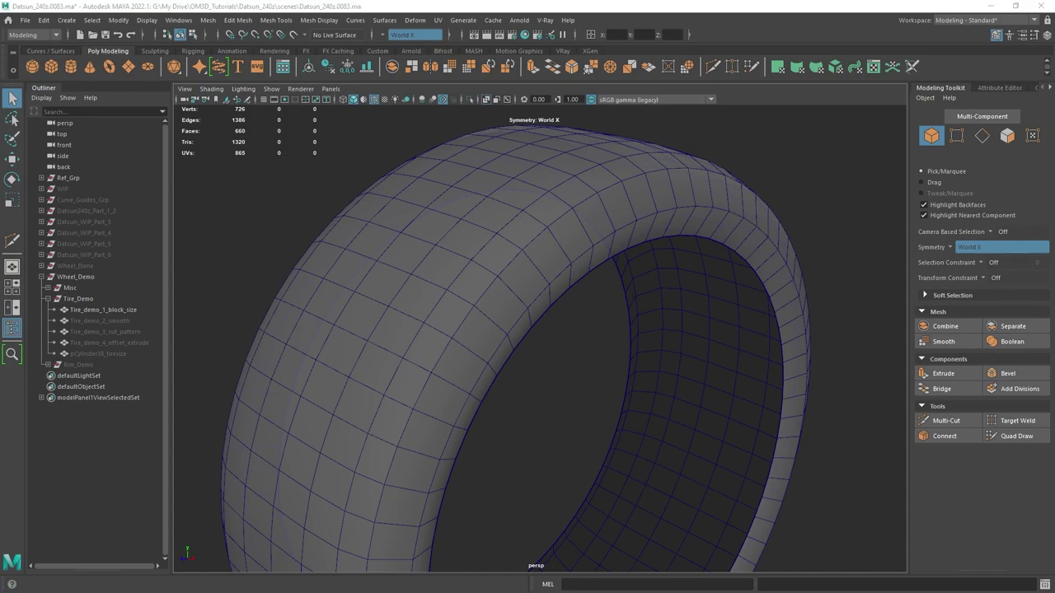
- Smooth the Tire_demo_1_block_size mesh with 2 divisions
click(626, 286)
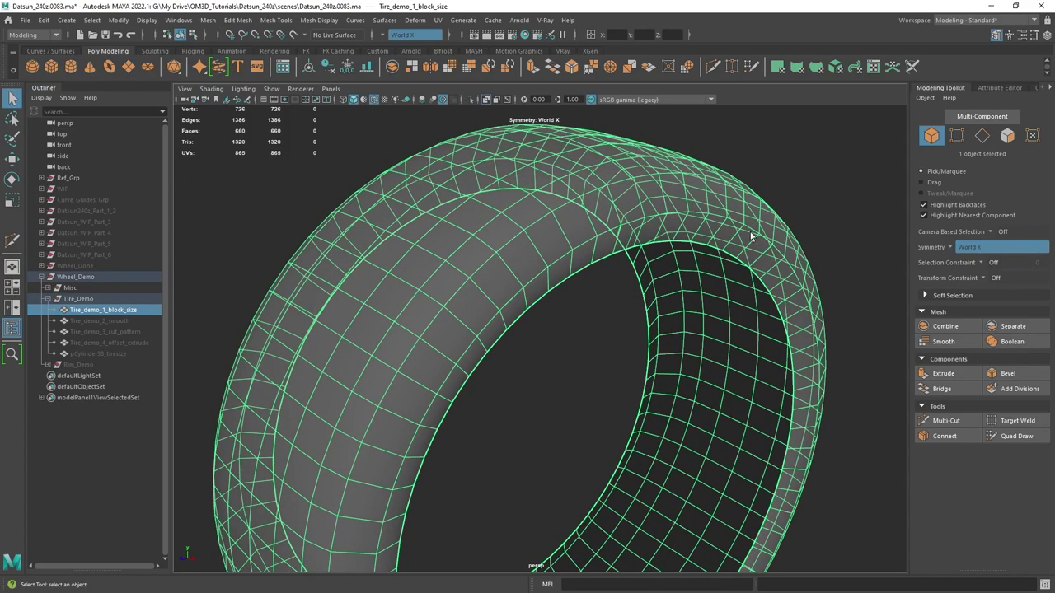
alt+drag(650, 236, 824, 147)
shift+right_click(825, 143)
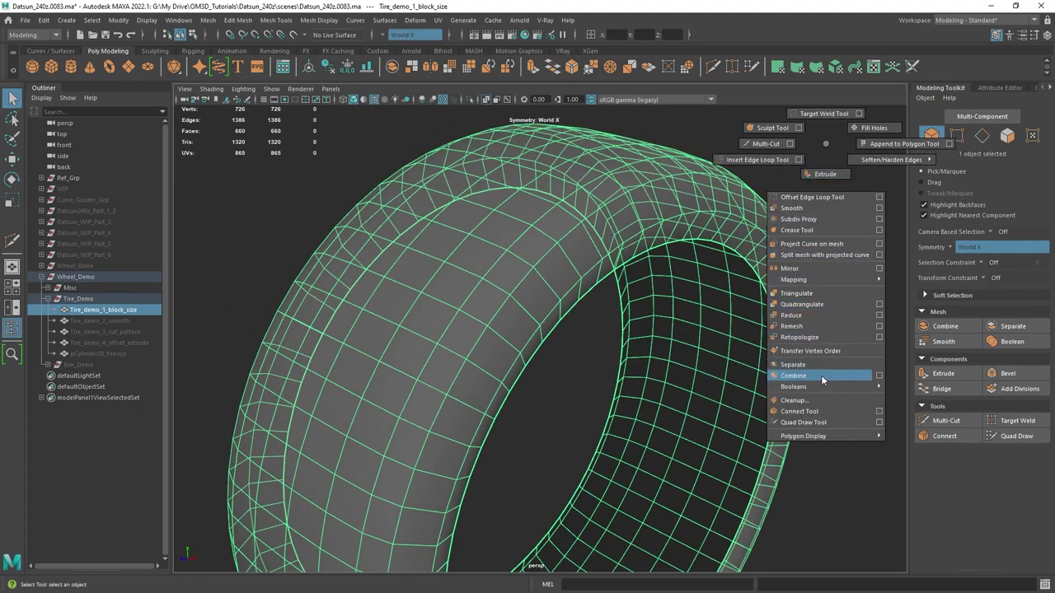
mouse_move(814, 386)
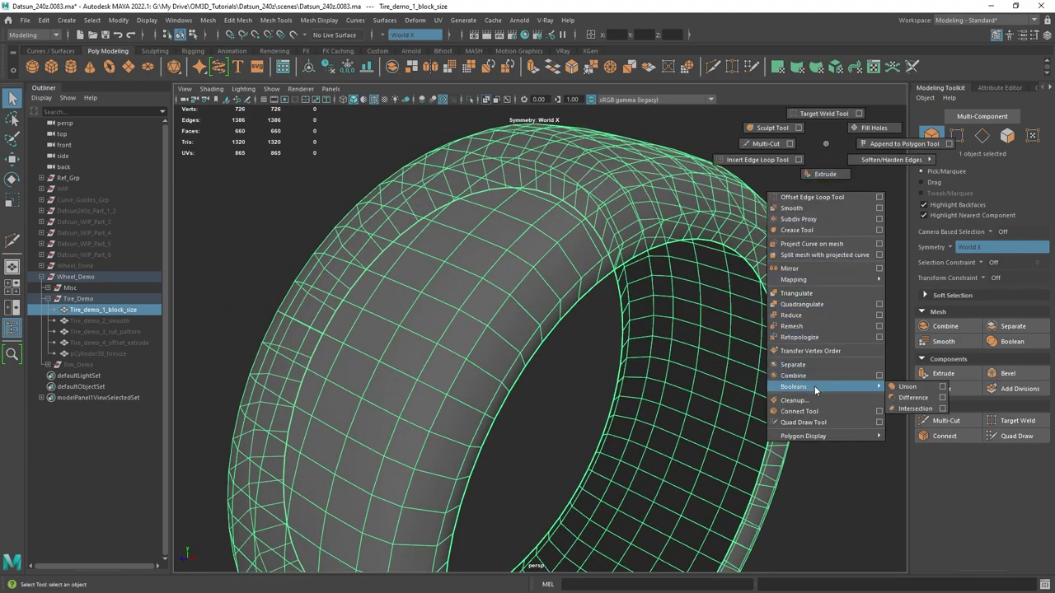
click(792, 207)
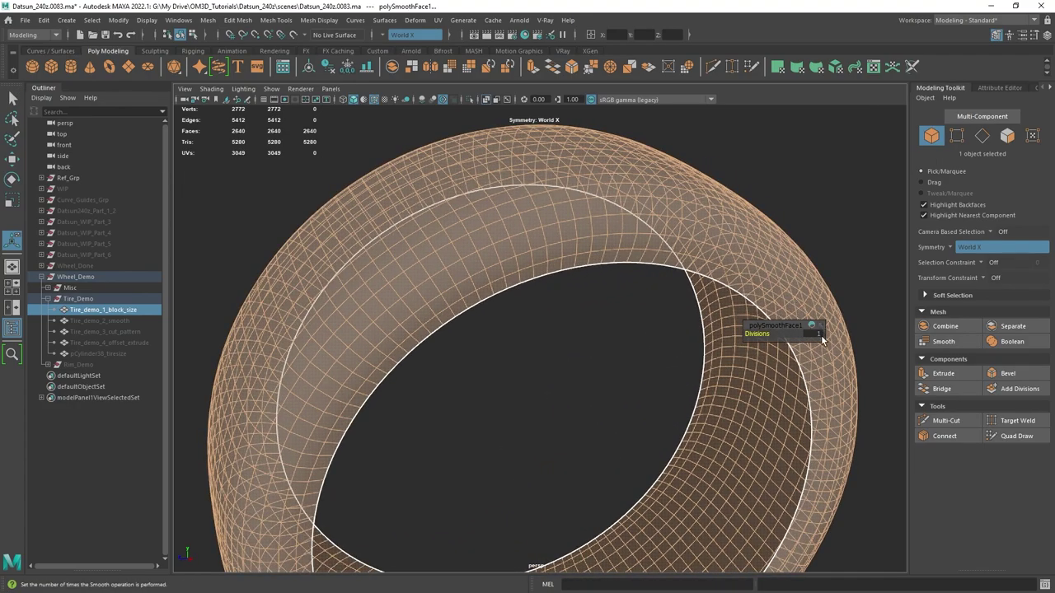
click(818, 334)
text(2)
key(Return)
alt+drag(816, 332, 542, 233)
right_drag(542, 233, 761, 264)
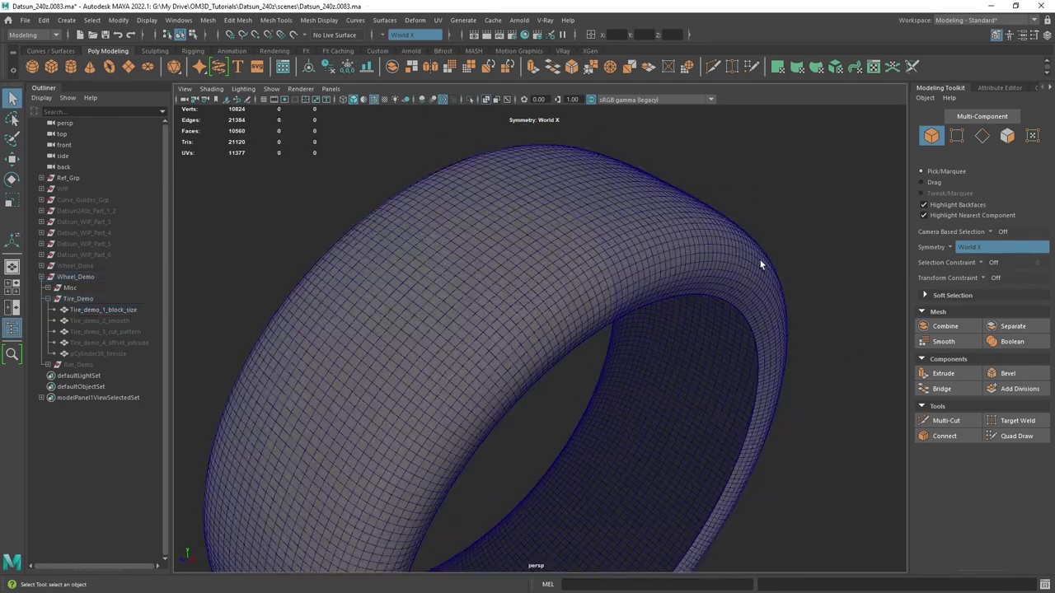
- Compare the smoothed tire with a close-up of the angled reference photo's tread pattern
alt+drag(760, 265, 709, 286)
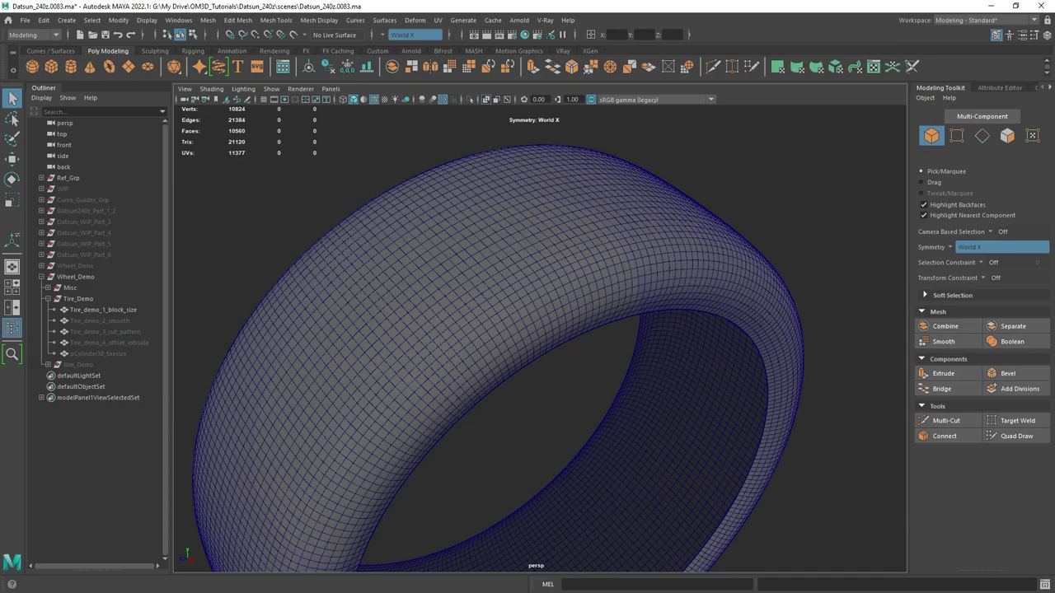
key(alt+Tab)
scroll(592, 450, up, 5)
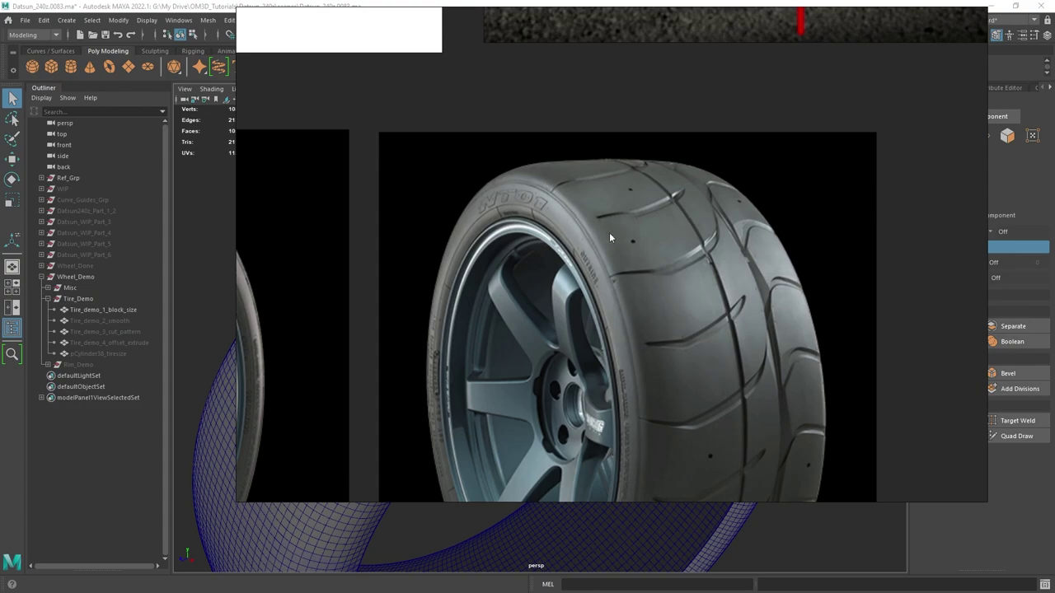
click(201, 8)
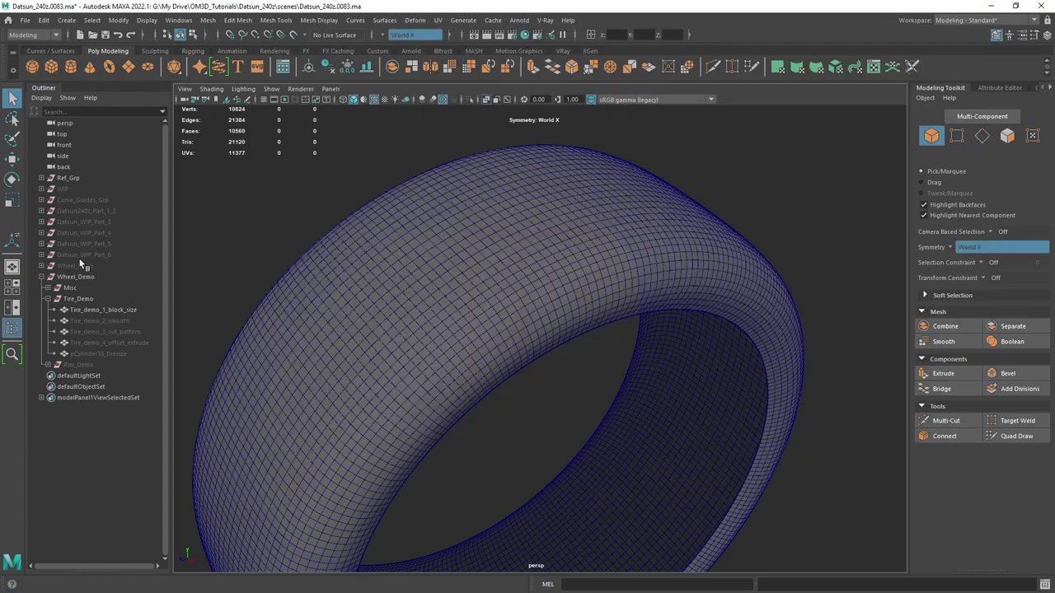
- Unhide the Wheel_WIP group inside WIP and isolate it in the viewport
click(41, 189)
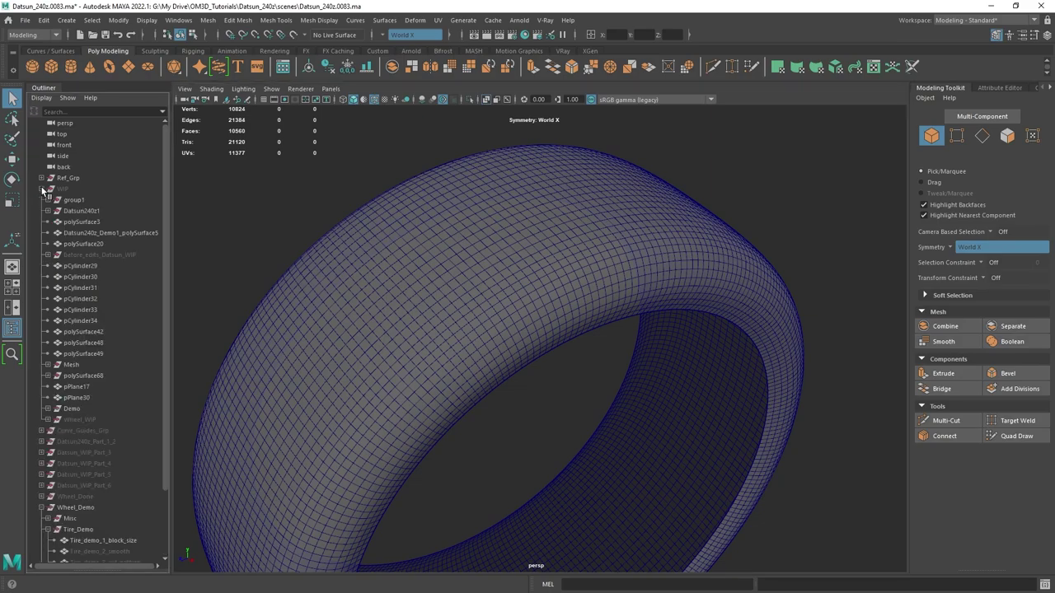
click(72, 420)
key(shift+h)
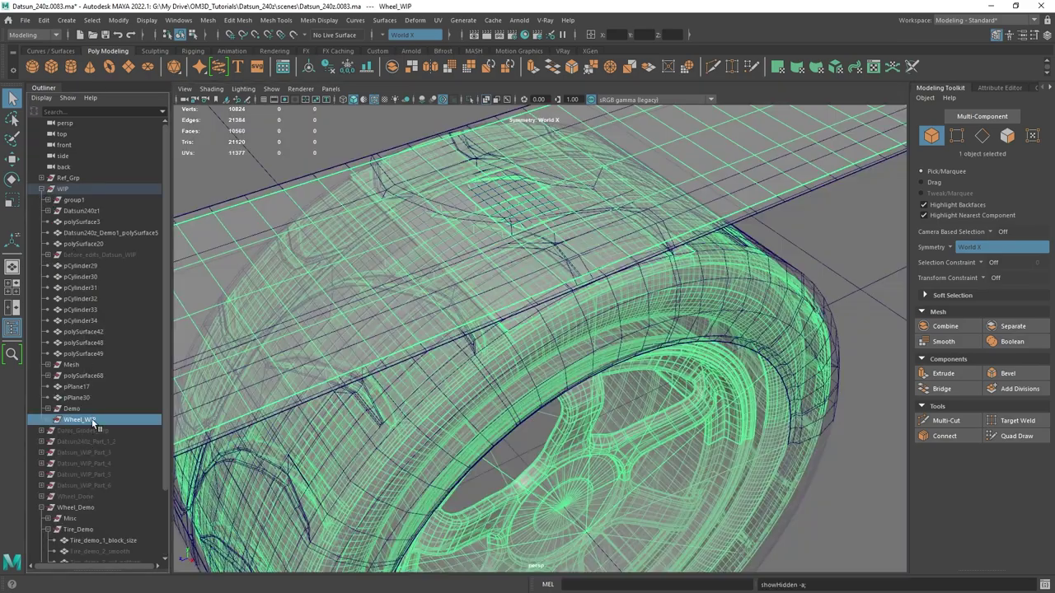
key(ctrl+1)
scroll(641, 328, down, 2)
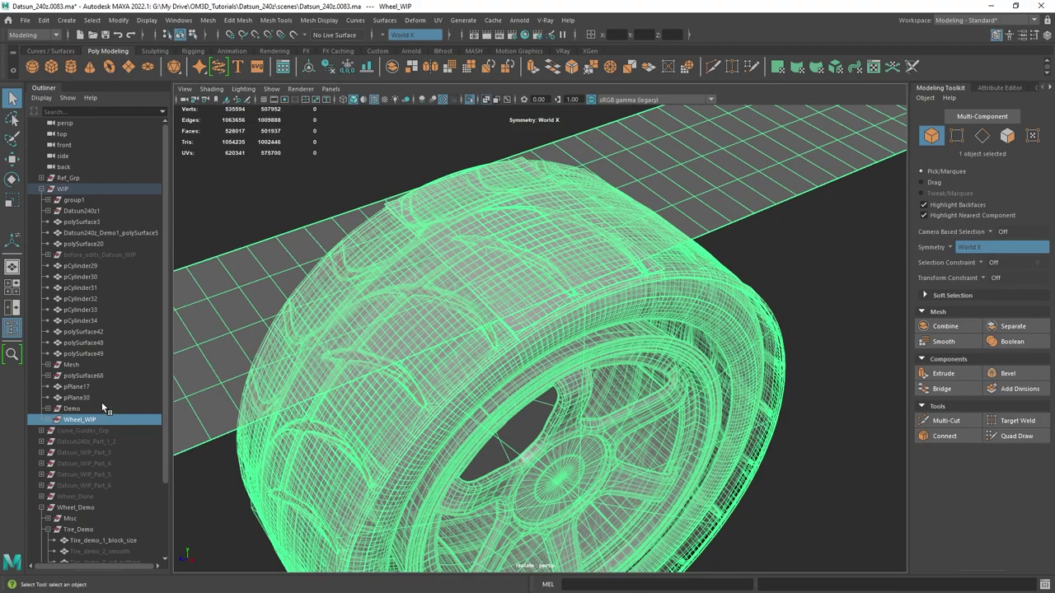
- Isolate polySurface125 from the Wheel_WIP group and view it with smooth mesh preview
click(51, 421)
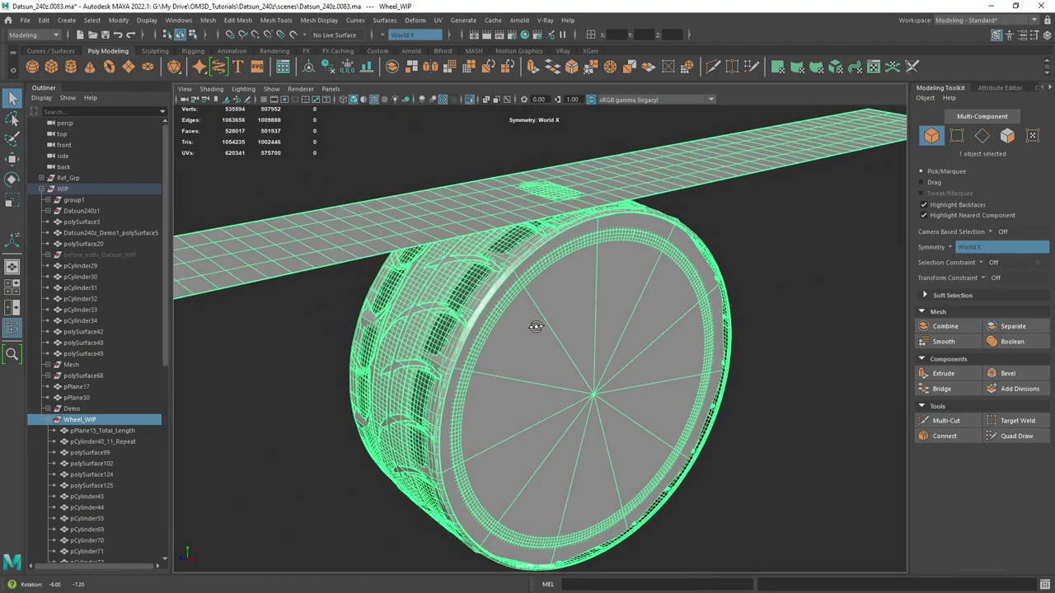
scroll(78, 445, down, 5)
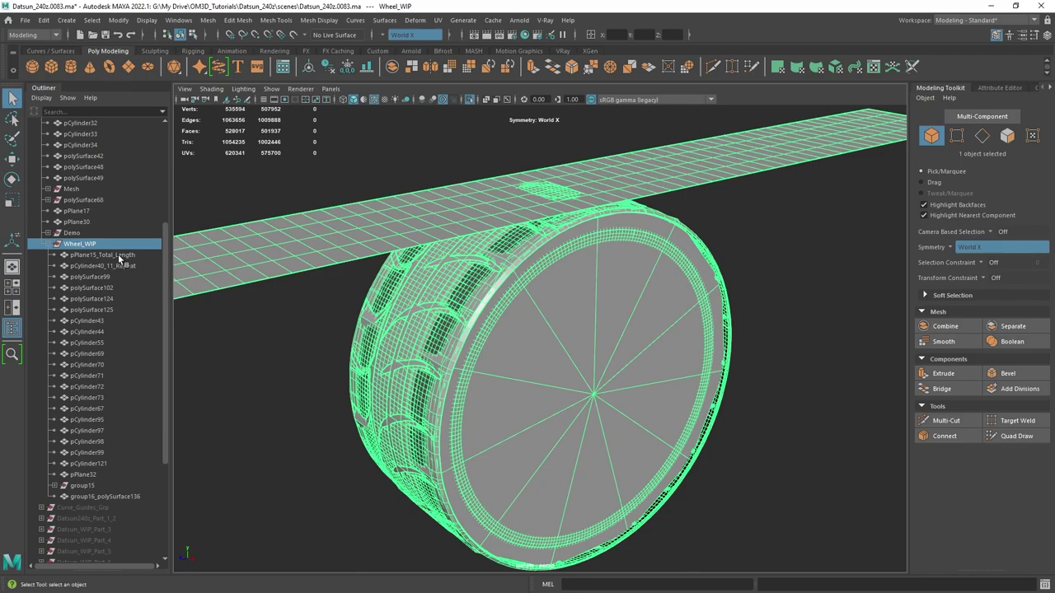
click(91, 309)
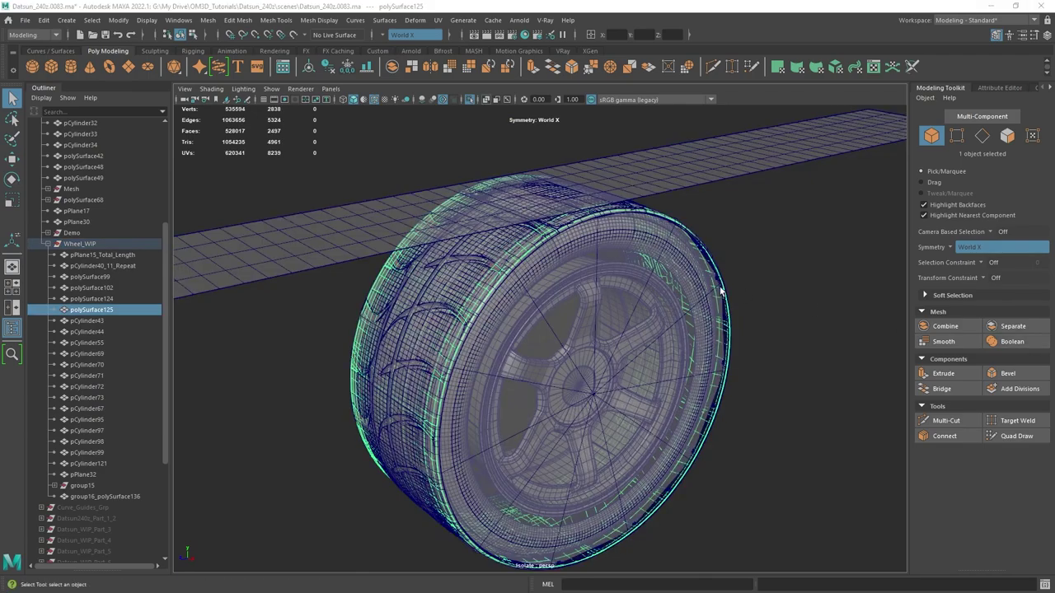
key(f)
key(ctrl+1)
alt+drag(530, 297, 559, 307)
scroll(561, 308, up, 2)
key(3)
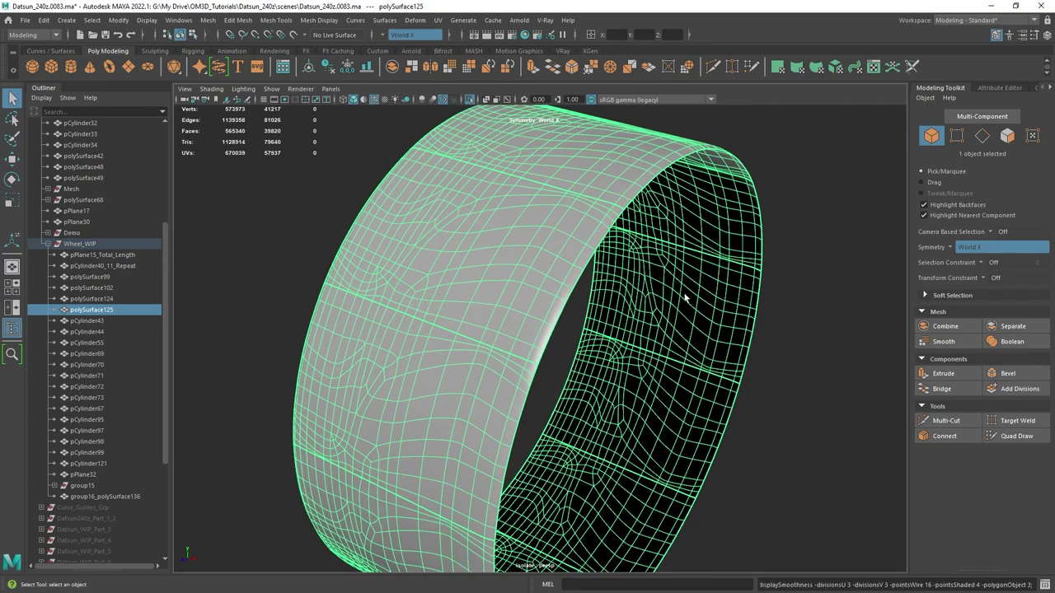
- Inspect the tread cuts on pCylinder69 with smooth mesh preview, finishing by collapsing the Wheel_WIP group
click(822, 229)
alt+drag(661, 279, 575, 240)
click(576, 240)
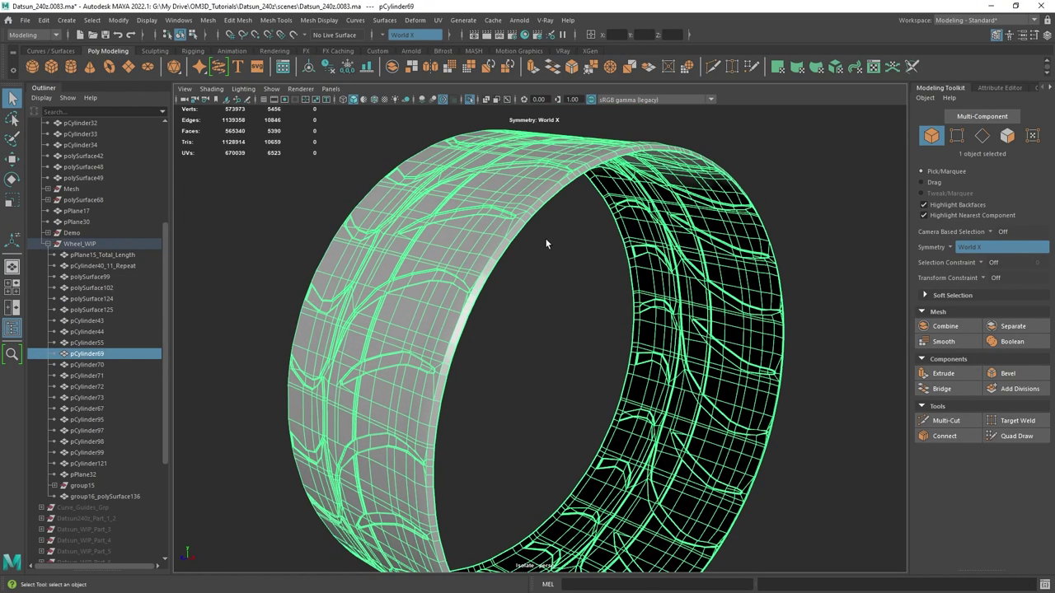
key(3)
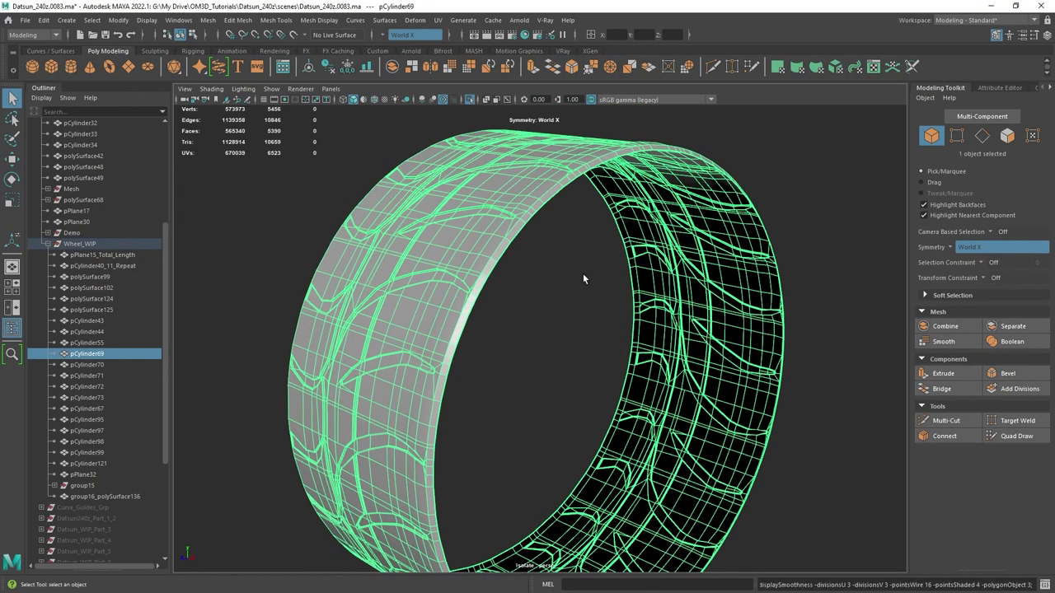
click(583, 272)
alt+drag(547, 337, 616, 267)
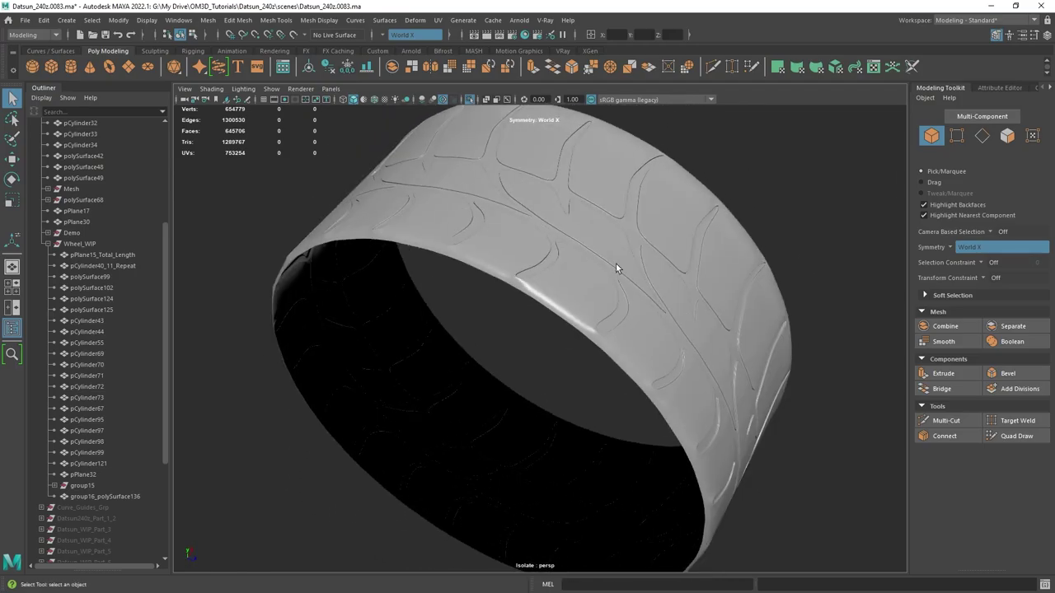
click(615, 268)
scroll(686, 303, up, 5)
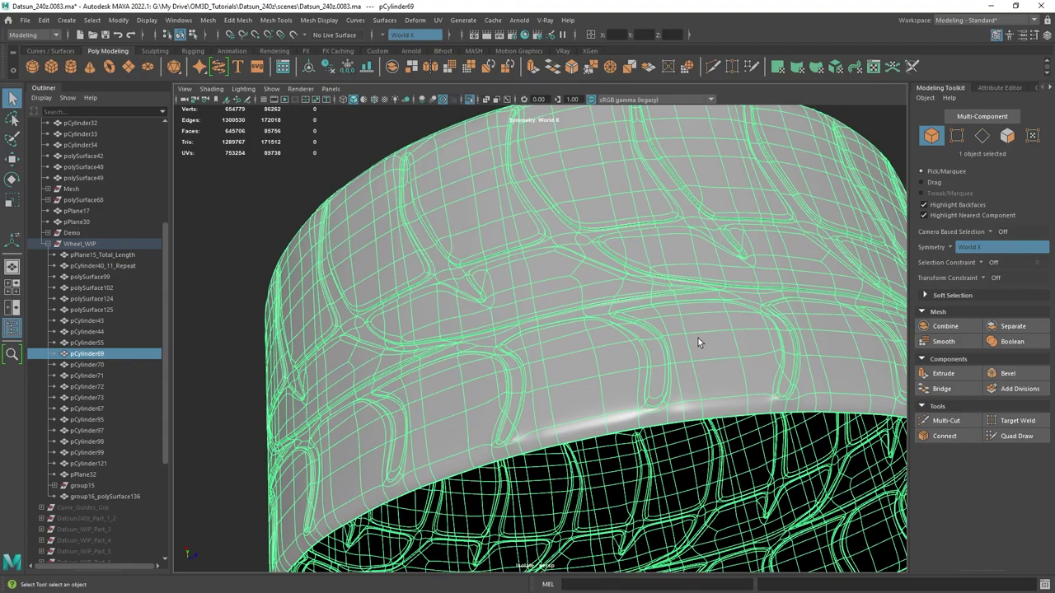
alt+drag(698, 342, 438, 287)
scroll(439, 290, down, 4)
alt+middle_drag(505, 313, 616, 331)
click(47, 244)
scroll(60, 212, up, 3)
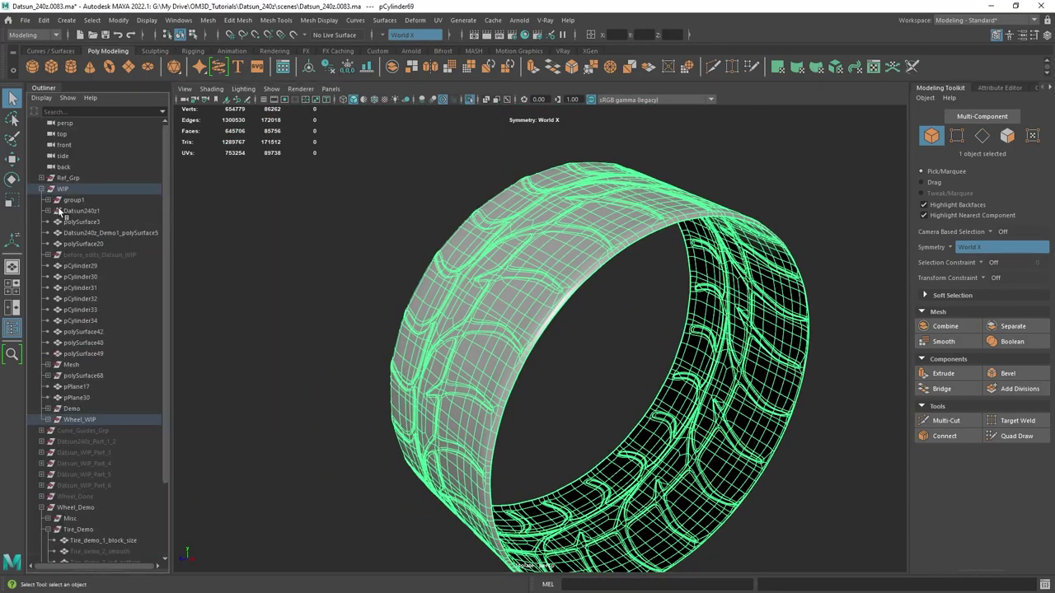
- Collapse the WIP group and end the isolated view so the whole scene is shown
click(41, 189)
click(74, 200)
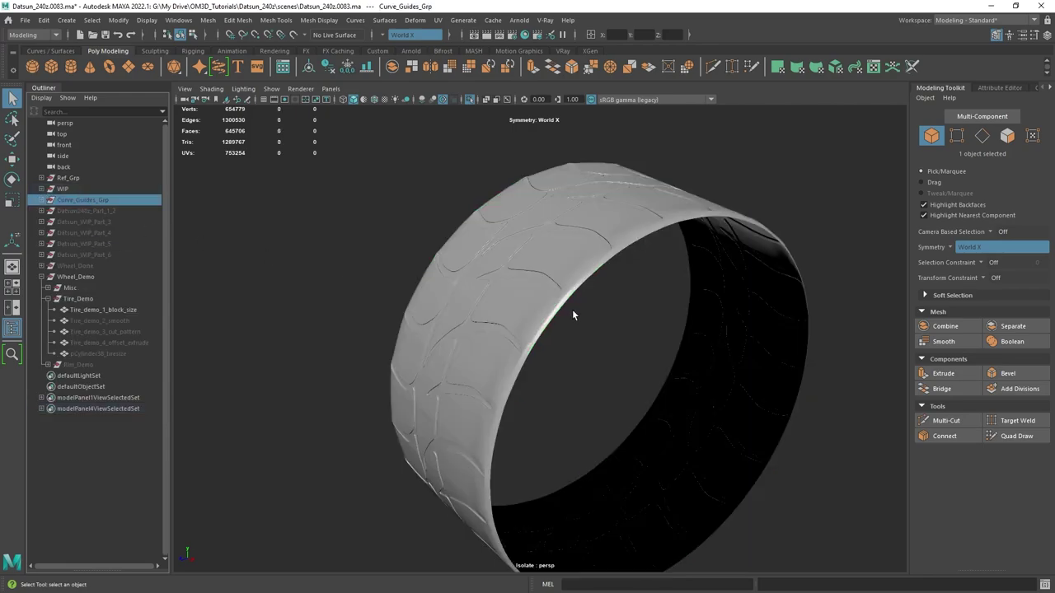
alt+drag(526, 278, 526, 274)
key(ctrl+1)
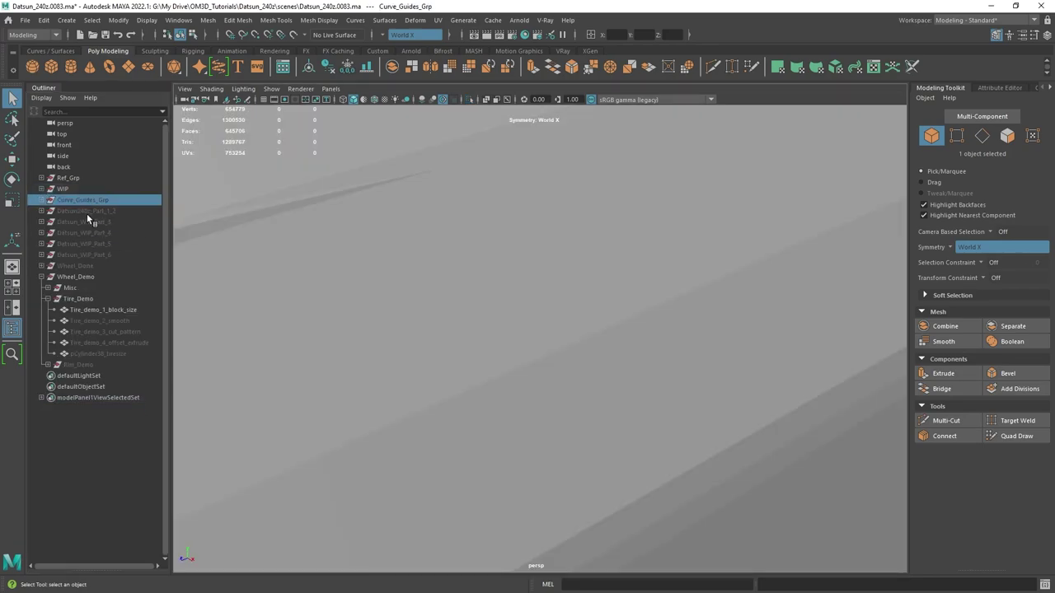
alt+right_drag(345, 297, 561, 313)
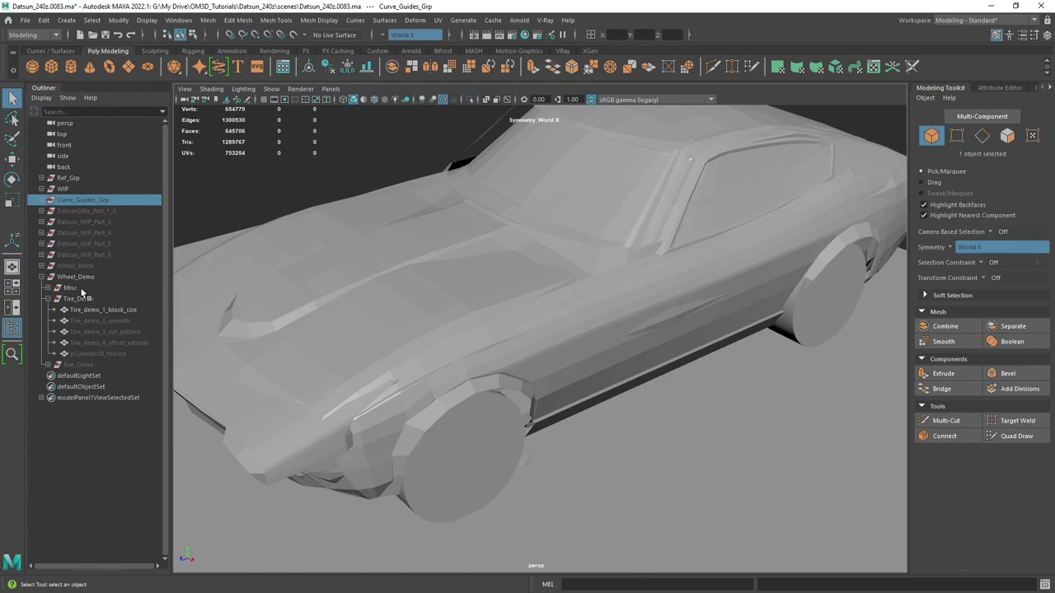
- Hide the WIP group, and select and frame the remaining Tire_demo_1_block_size mesh
click(71, 190)
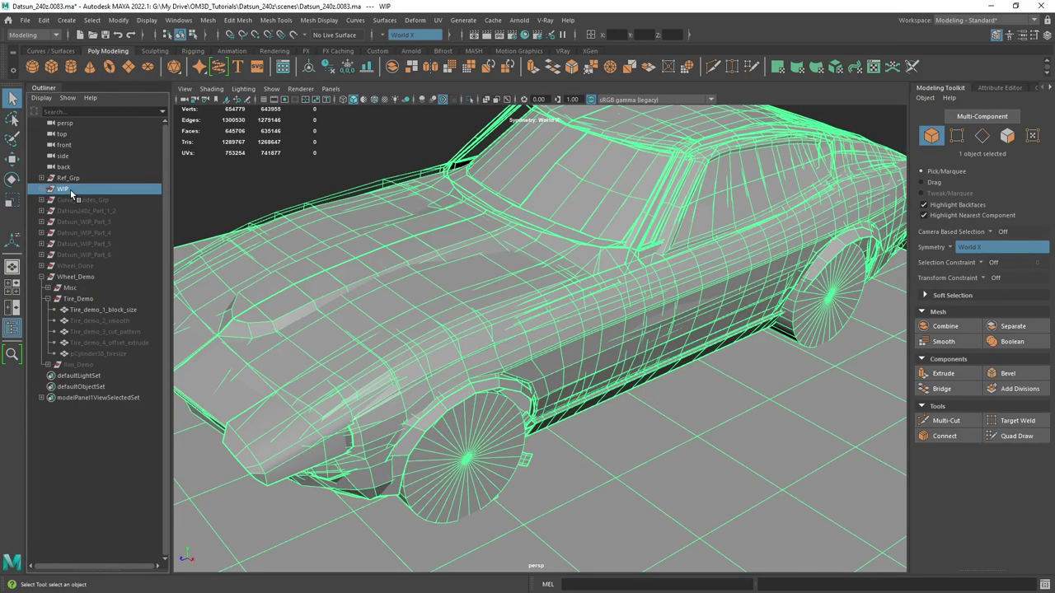
key(ctrl+h)
click(536, 317)
key(f)
alt+drag(548, 314, 362, 261)
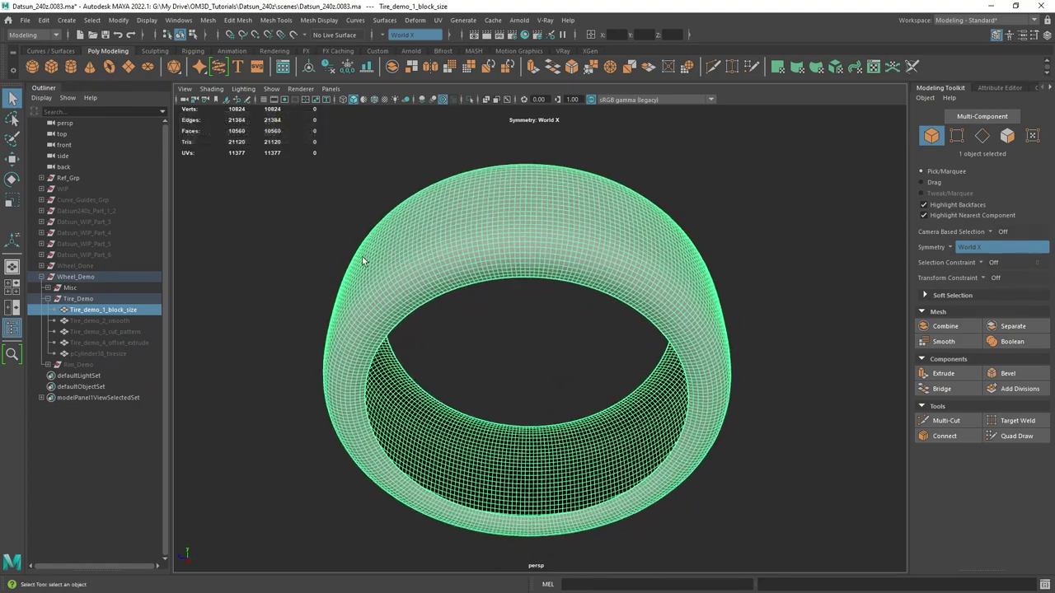
- Examine the channels, construction history and mesh density of Tire_demo_1_block_size from several angles
click(1046, 34)
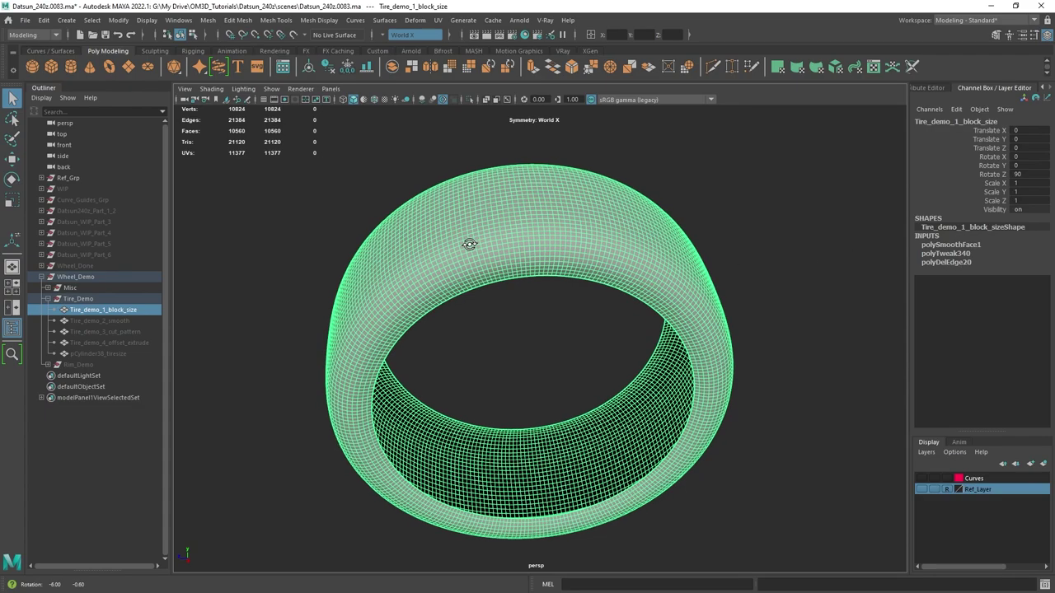
alt+drag(472, 261, 435, 295)
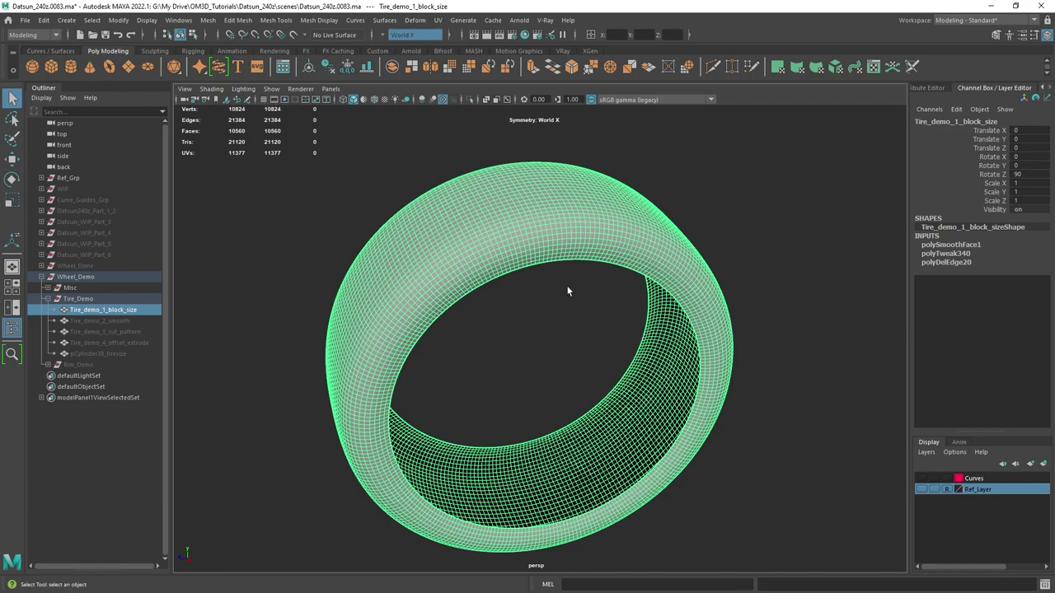
alt+drag(567, 290, 637, 249)
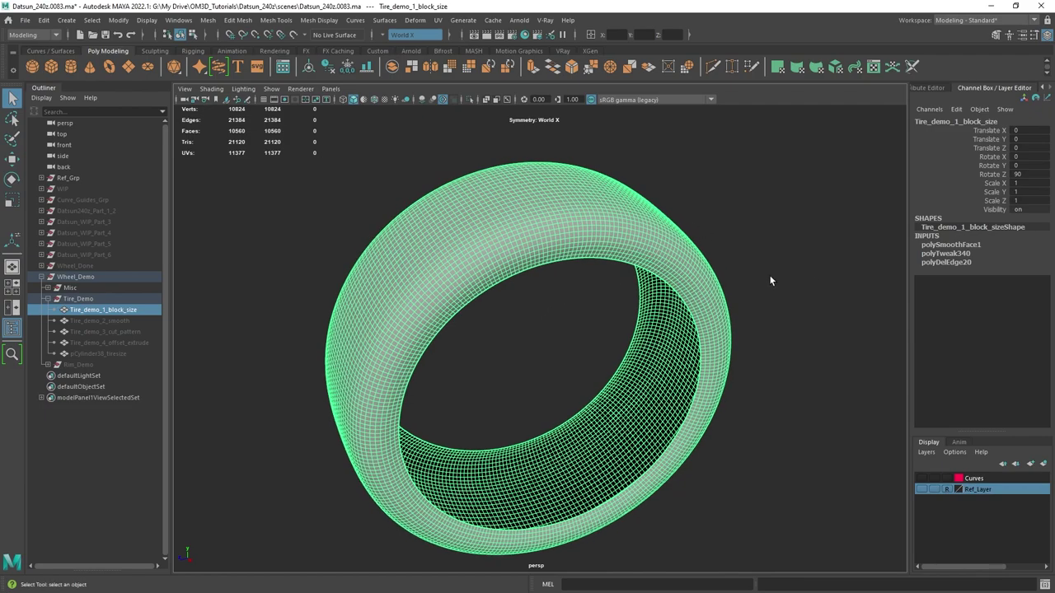
alt+drag(466, 298, 532, 303)
scroll(503, 298, up, 1)
alt+drag(694, 297, 622, 292)
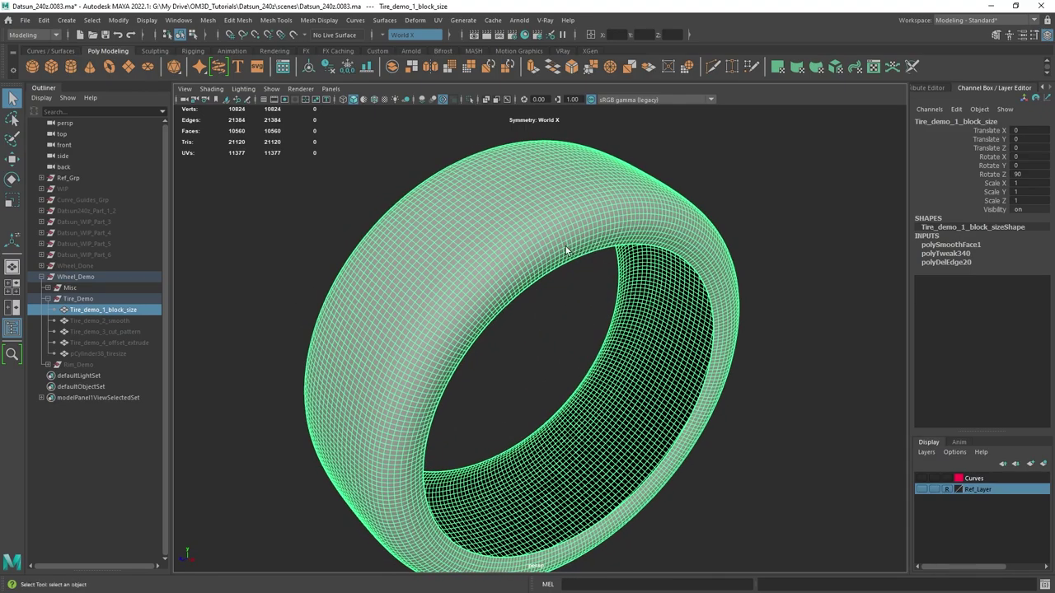
alt+drag(566, 250, 550, 293)
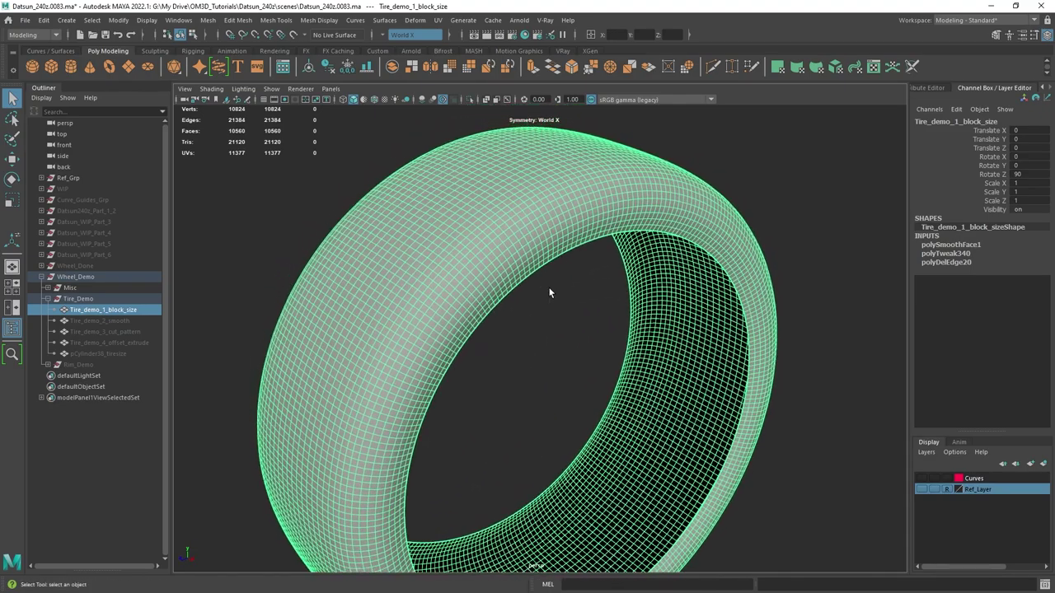
shift+right_click(600, 209)
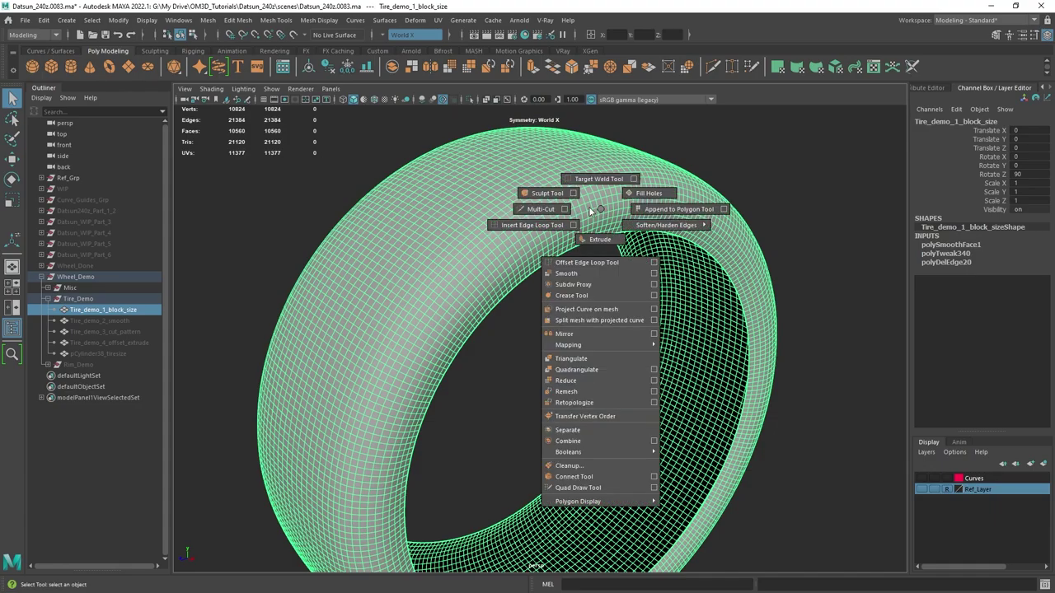
shift+right_drag(590, 211, 531, 207)
alt+drag(518, 200, 581, 288)
alt+middle_drag(581, 289, 602, 346)
alt+right_drag(602, 347, 651, 342)
alt+drag(651, 342, 641, 330)
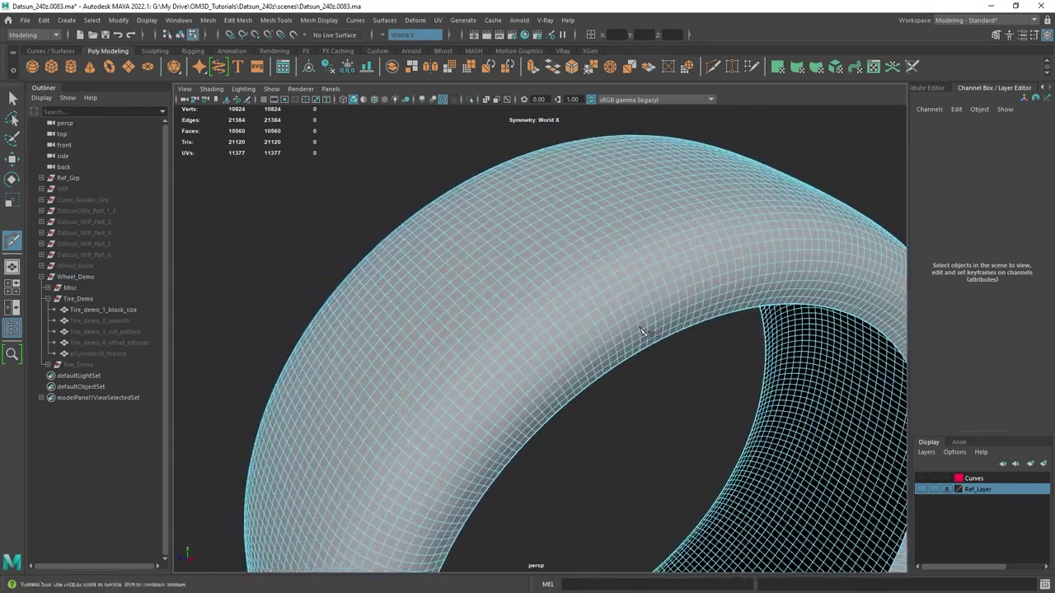
right_drag(615, 250, 687, 212)
- Unhide Tire_demo_2_smooth in the Tire_Demo group and bring its tread shoulder into view
click(119, 322)
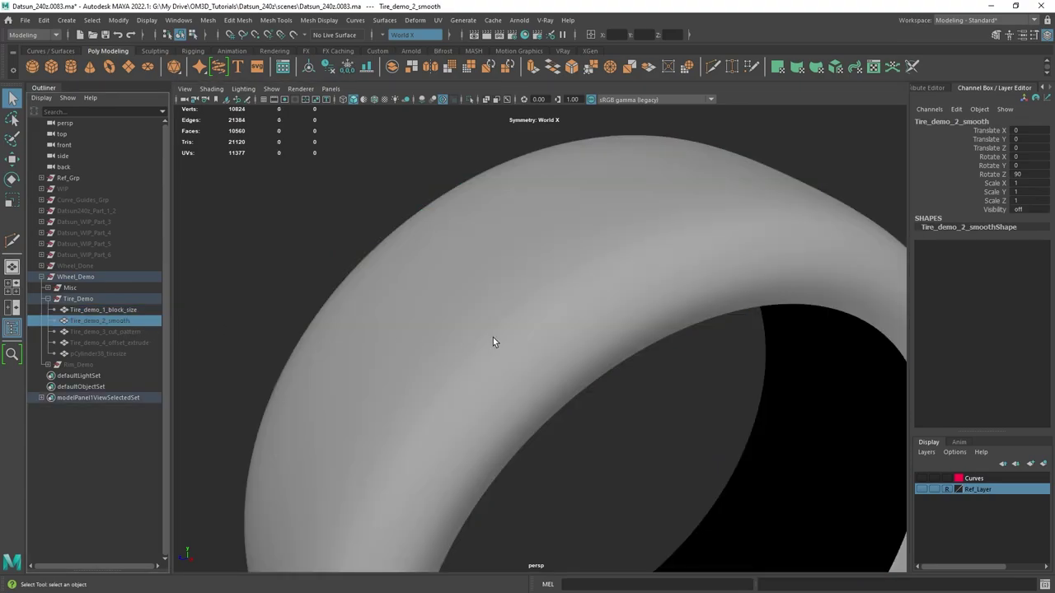
key(shift+h)
alt+drag(495, 336, 640, 268)
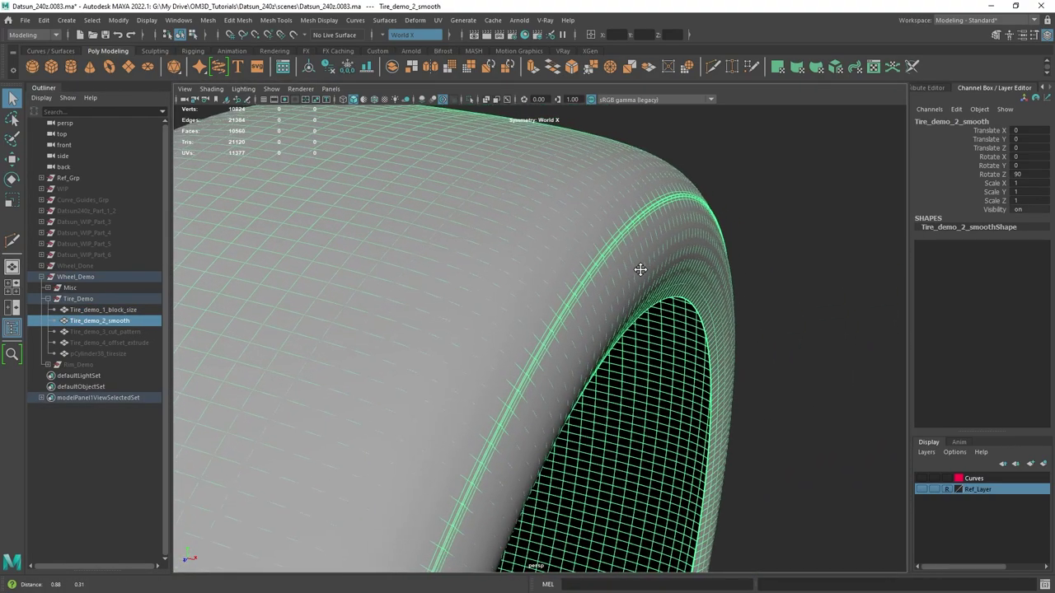
- Switch to the reference board and examine the line around the tire's shoulder in the angled photo
key(alt+Tab)
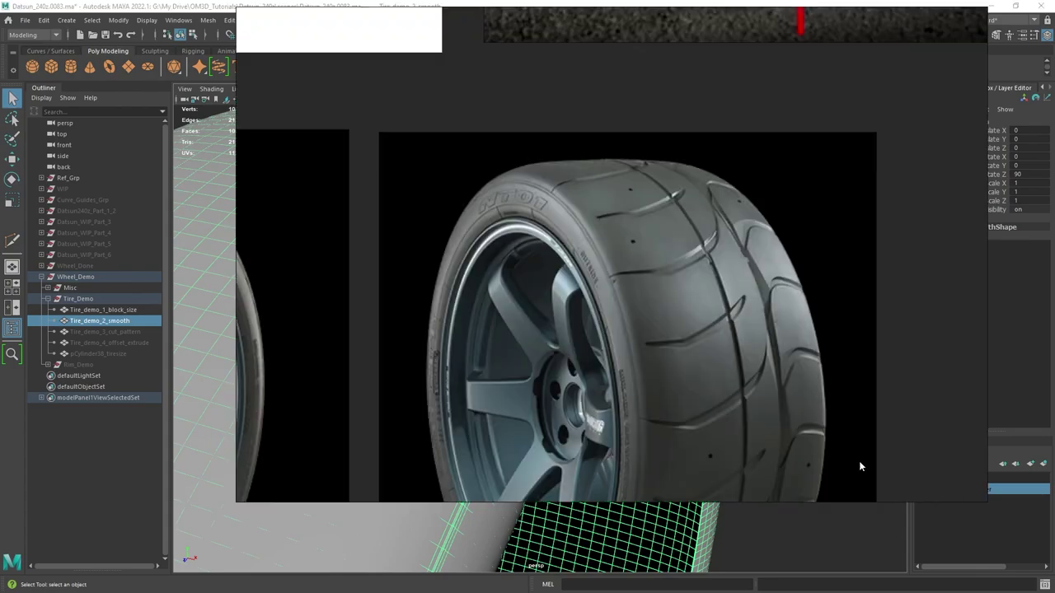
scroll(560, 183, up, 5)
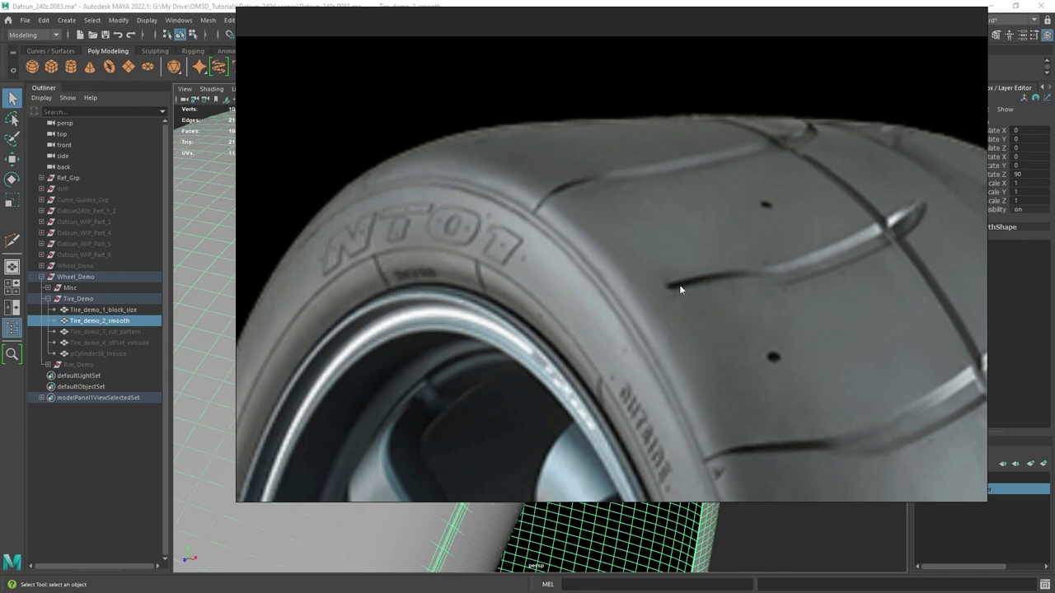
scroll(680, 286, down, 2)
click(175, 4)
- Show Tire_demo_2_smooth in wireframe and inspect the edge loops along its shoulder
mouse_move(580, 303)
alt+mouse_down()
mouse_move(563, 308)
mouse_move(600, 307)
alt+mouse_up()
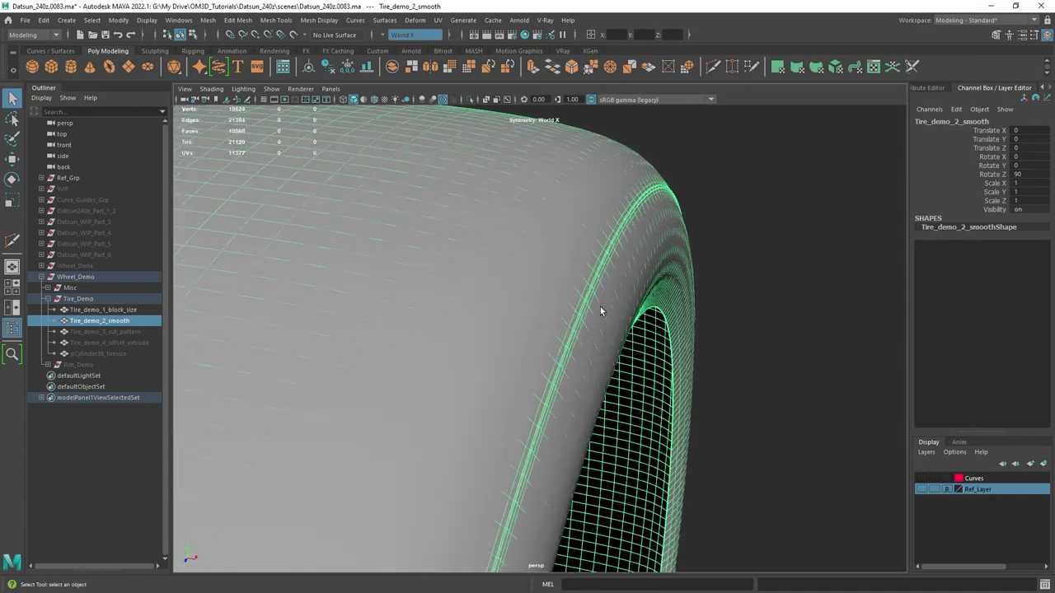
key(4)
right_click(750, 167)
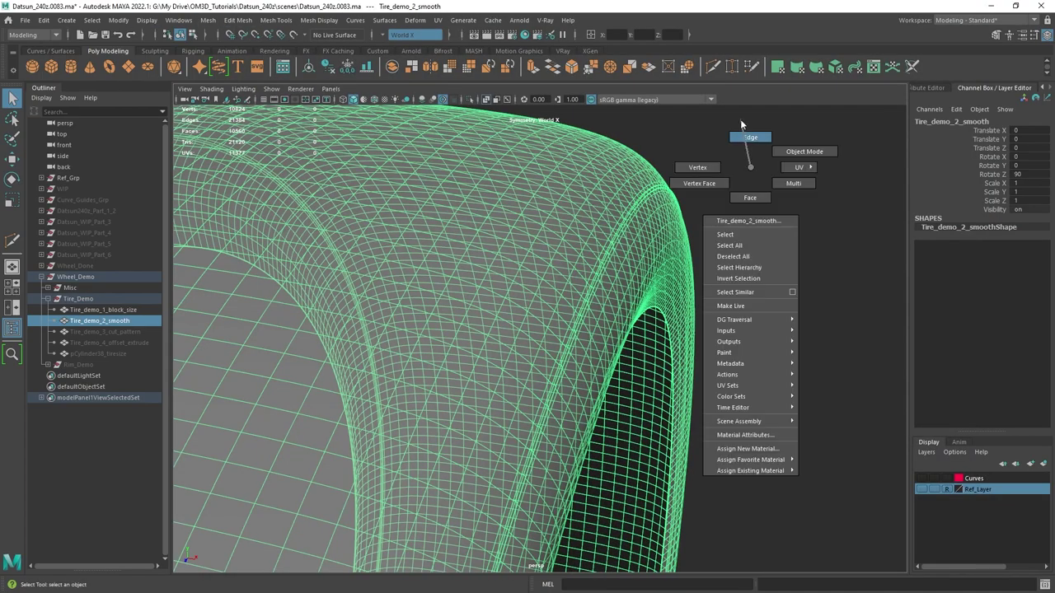
right_drag(740, 119, 743, 150)
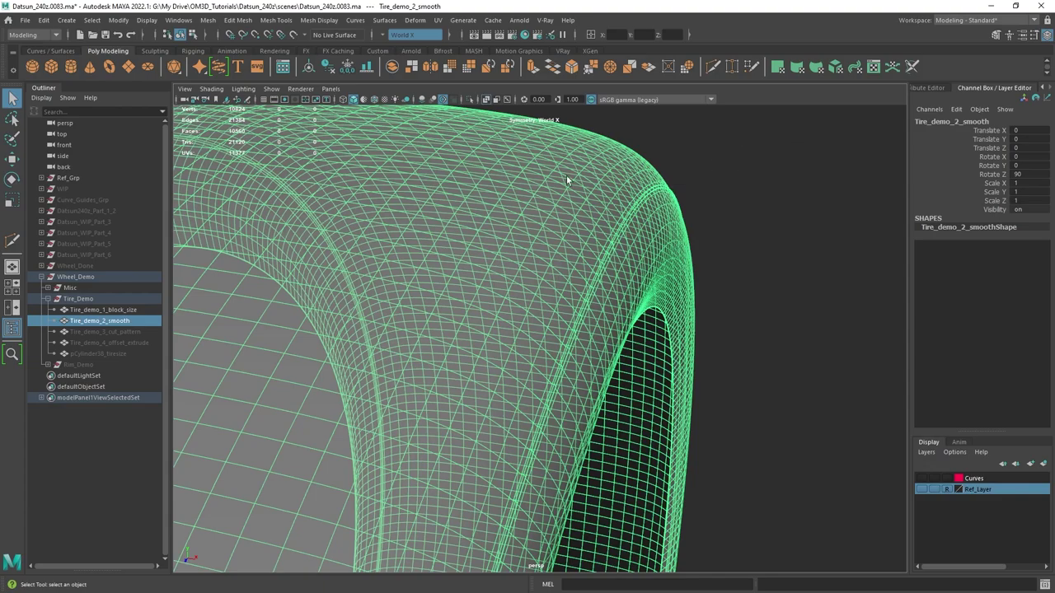
- Start Multi-Cut on Tire_demo_1_block_size and turn its symmetry off
click(134, 310)
shift+right_drag(838, 149, 682, 210)
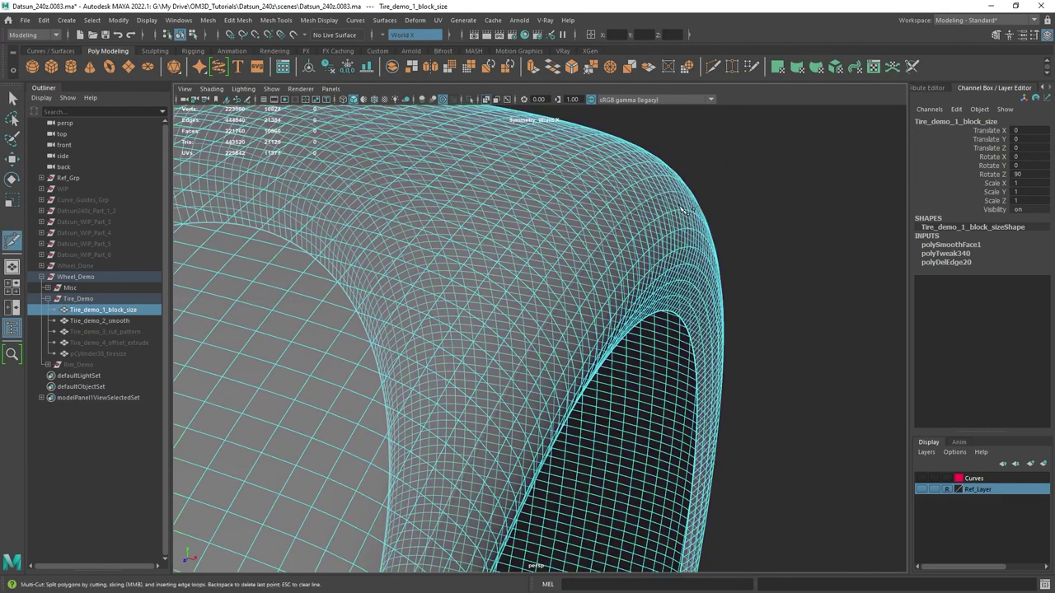
scroll(637, 227, up, 1)
key(alt+x)
scroll(598, 302, up, 2)
key(alt+x)
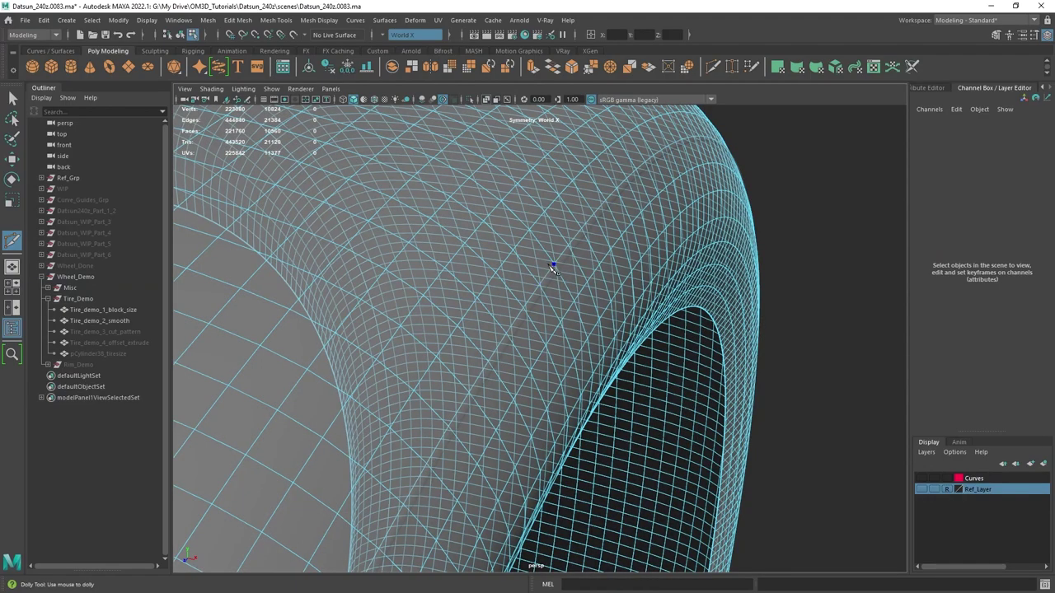
click(552, 267)
key(ctrl)
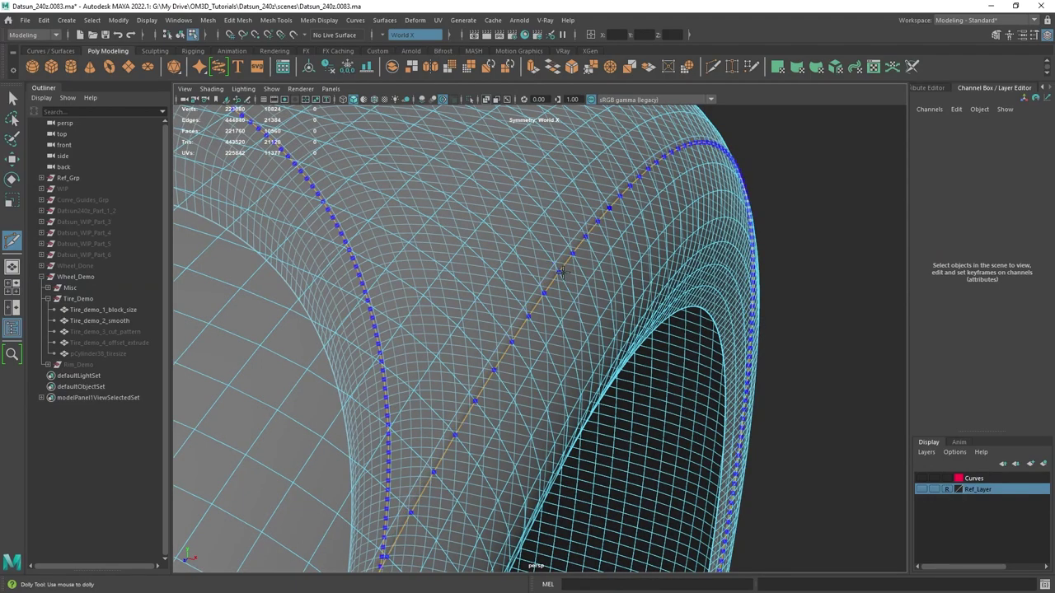
click(1004, 33)
click(954, 247)
click(970, 252)
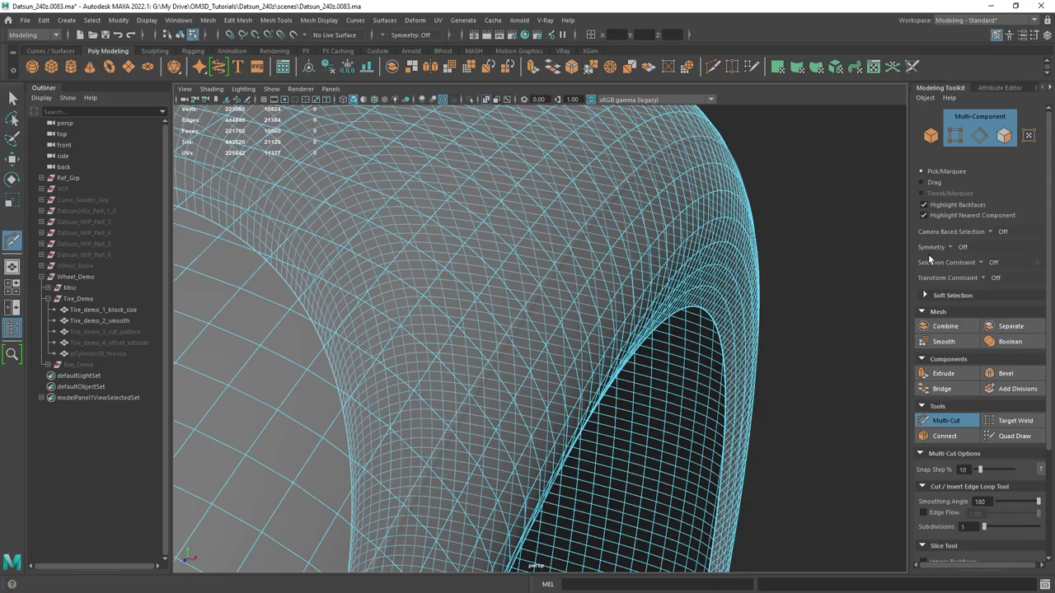
- Insert an extra edge loop along each of the tire's two shoulders with Multi-Cut, and exit the tool
scroll(560, 243, up, 1)
key(ctrl)
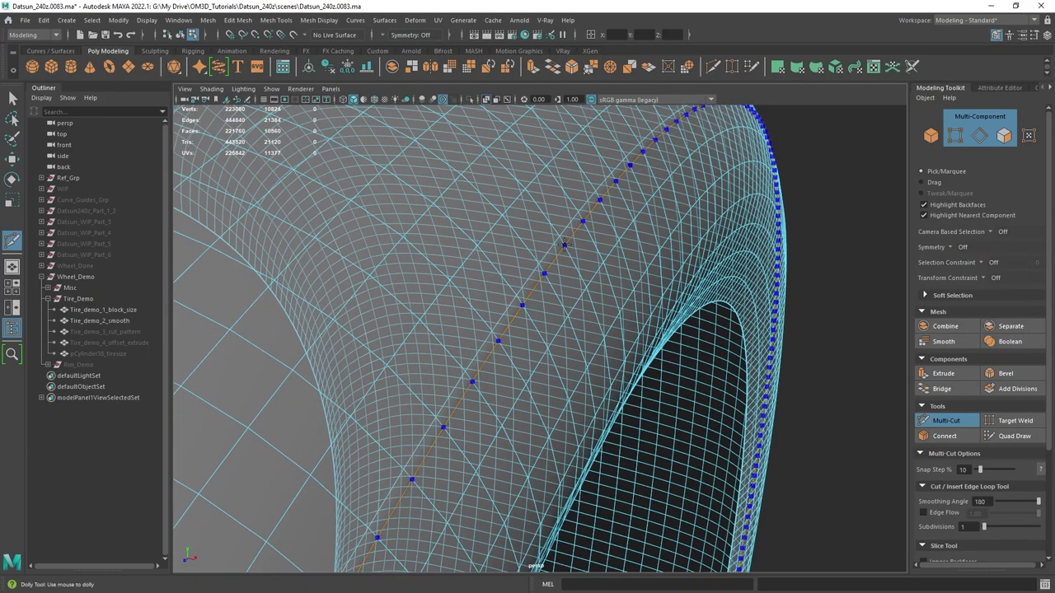
ctrl+click(564, 244)
scroll(426, 311, down, 5)
scroll(516, 274, up, 2)
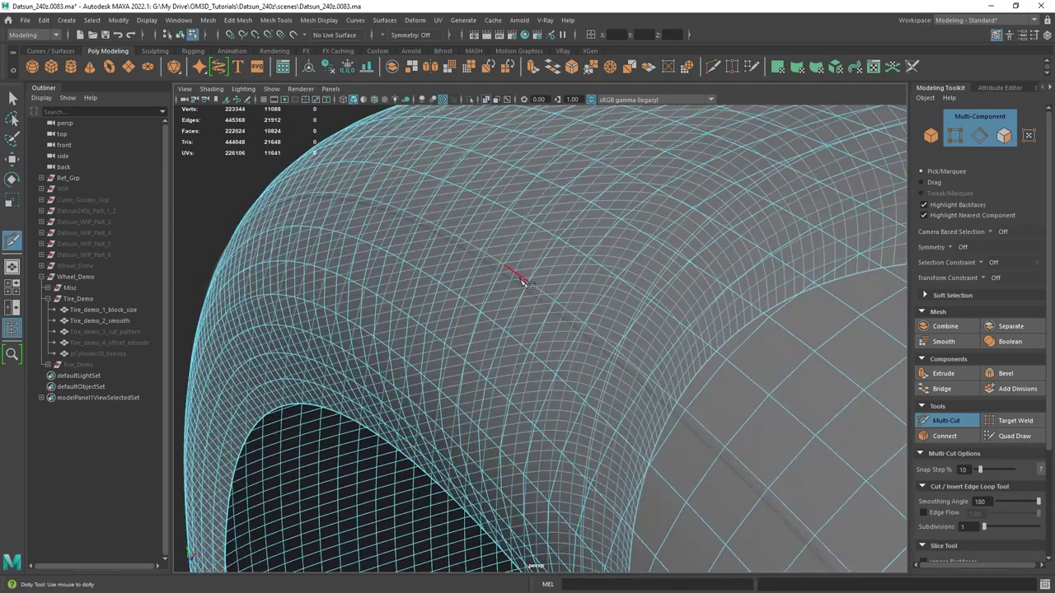
ctrl+click(514, 260)
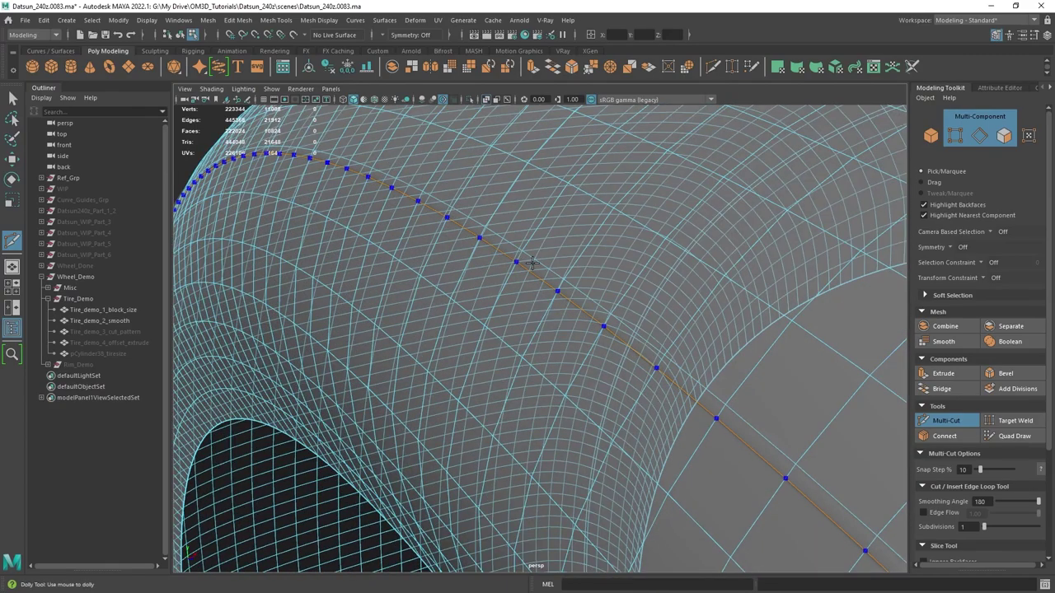
scroll(336, 198, down, 2)
key(q)
scroll(334, 198, down, 1)
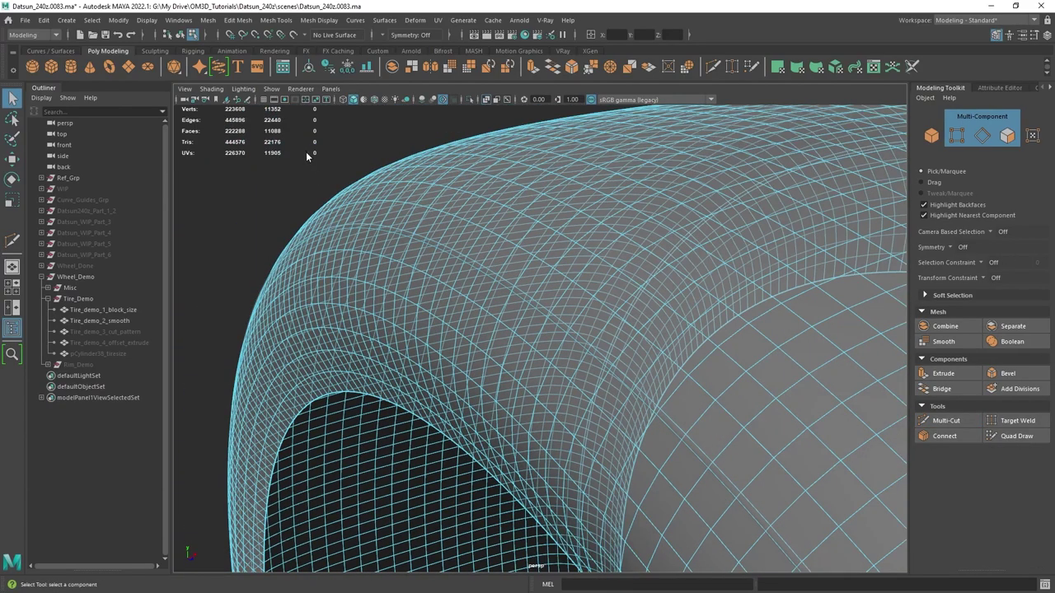
- Select the narrow face loop along each shoulder of Tire_demo_1_block_size and start an Extrude on both
right_drag(306, 152, 306, 171)
scroll(569, 295, up, 2)
click(574, 297)
shift+double_click(553, 279)
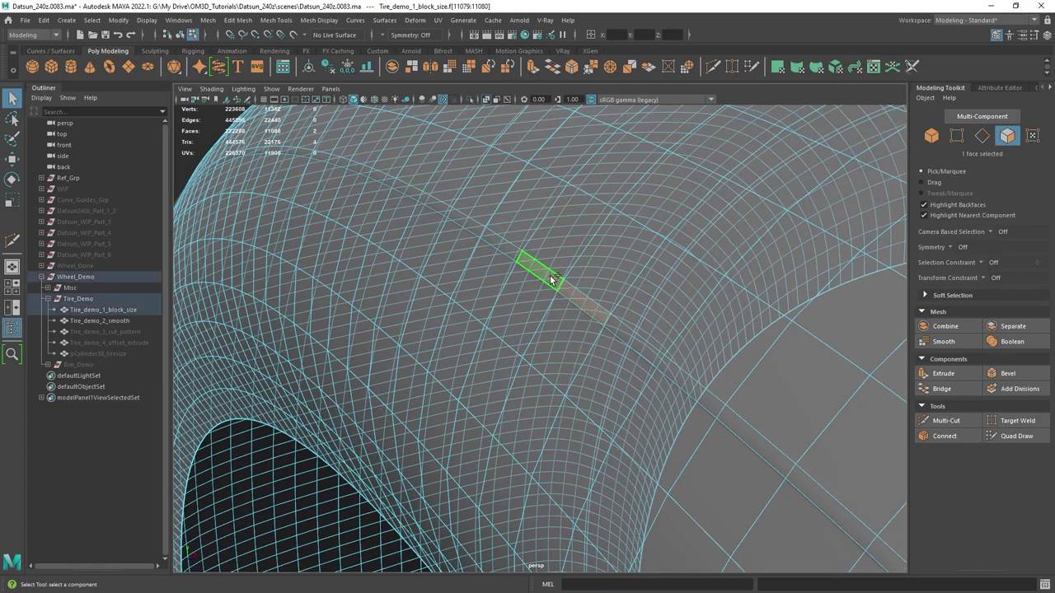
alt+drag(553, 281, 502, 238)
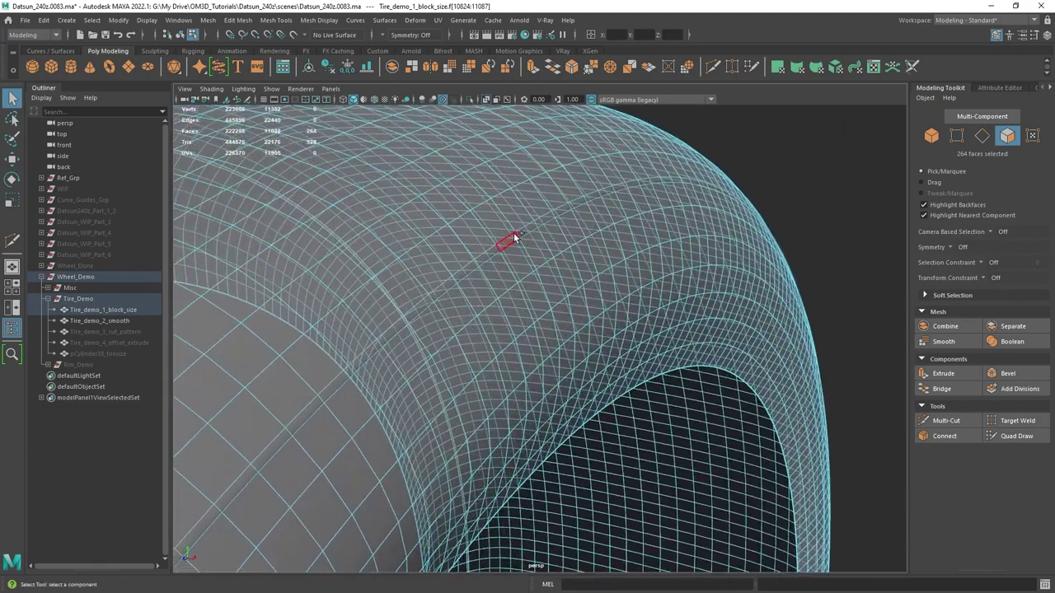
shift+double_click(525, 231)
shift+right_drag(841, 155, 836, 191)
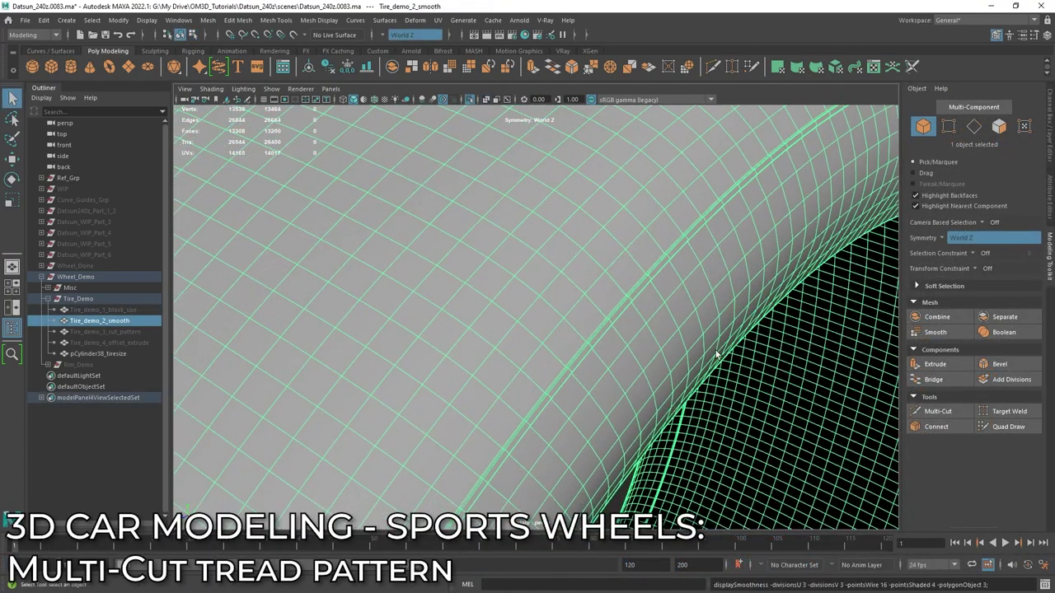
- Inspect the shoulder and overall form of Tire_demo_2_smooth from several angles
alt+right_drag(627, 241, 548, 242)
alt+drag(603, 264, 540, 258)
click(737, 193)
alt+drag(602, 284, 645, 251)
click(609, 210)
alt+drag(609, 211, 623, 287)
- Switch to the four-view layout and examine the front-on tread photo with blue guide lines on the reference board
key(space)
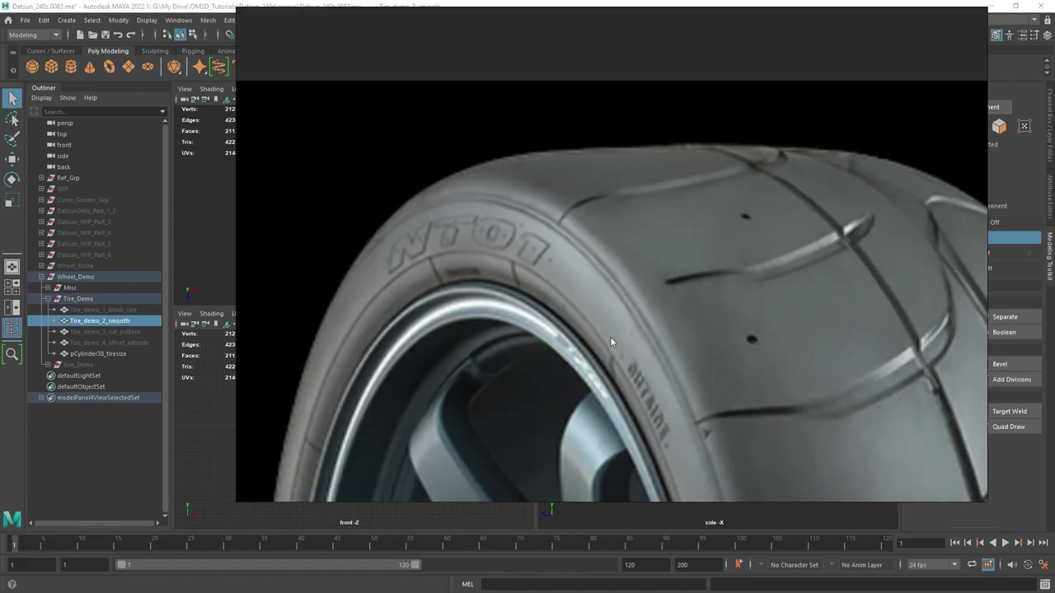
scroll(611, 338, down, 12)
middle_drag(541, 232, 605, 268)
scroll(605, 269, up, 4)
scroll(669, 295, up, 3)
scroll(669, 298, up, 2)
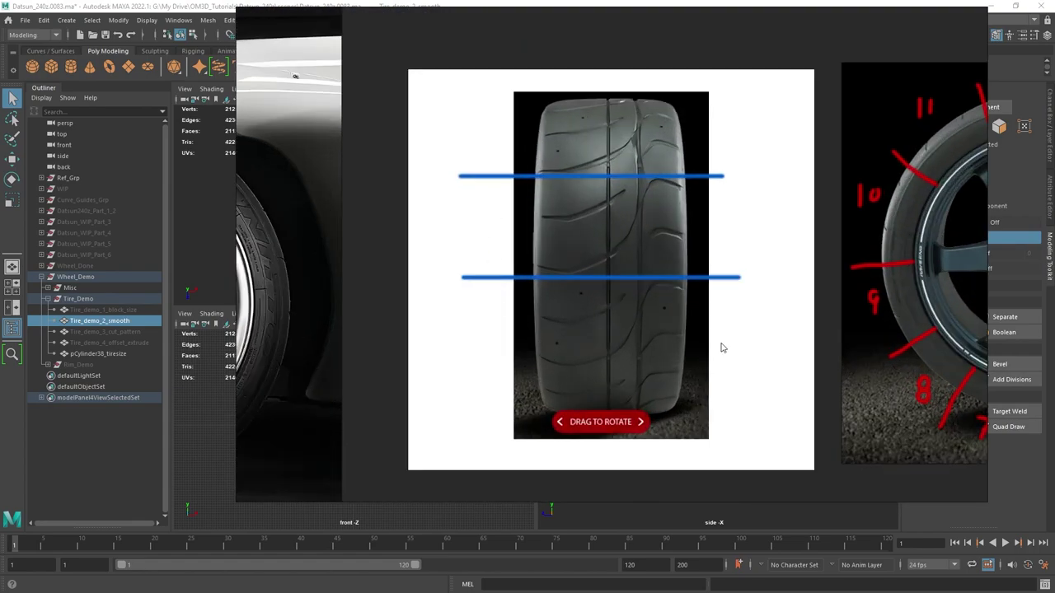
click(171, 6)
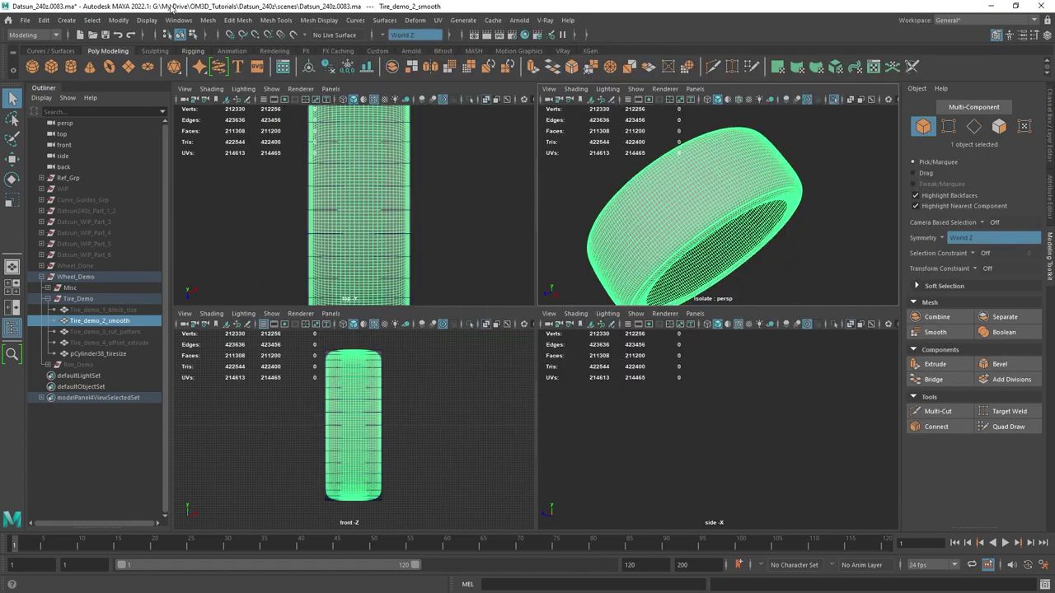
- Show Ref_Layer and expand Ref_Grp to bring up the tire reference photo in the top view
alt+middle_drag(358, 204, 376, 208)
click(41, 178)
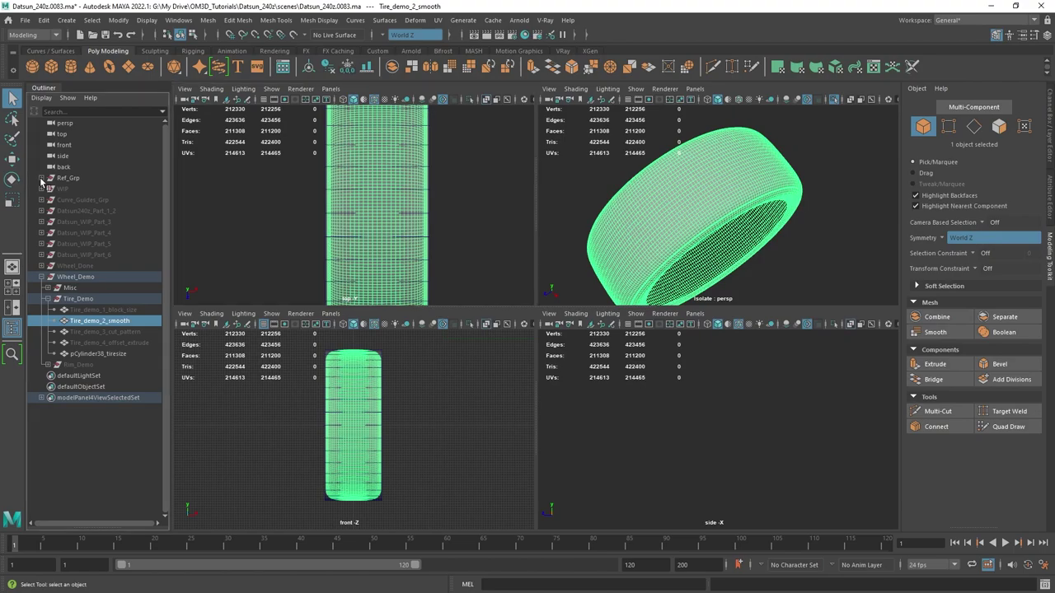
click(1050, 99)
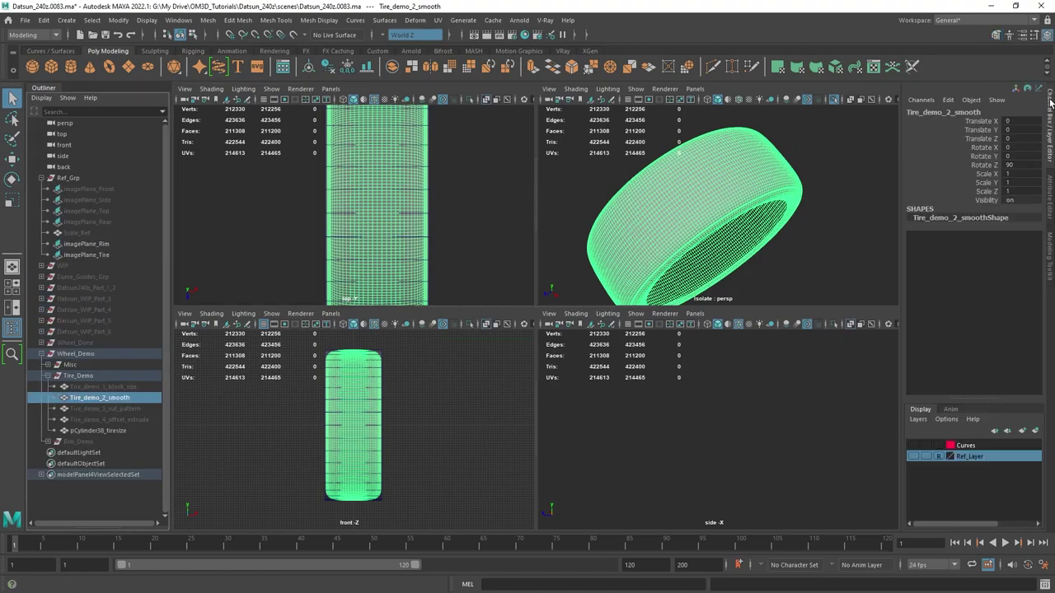
click(913, 456)
scroll(366, 209, down, 4)
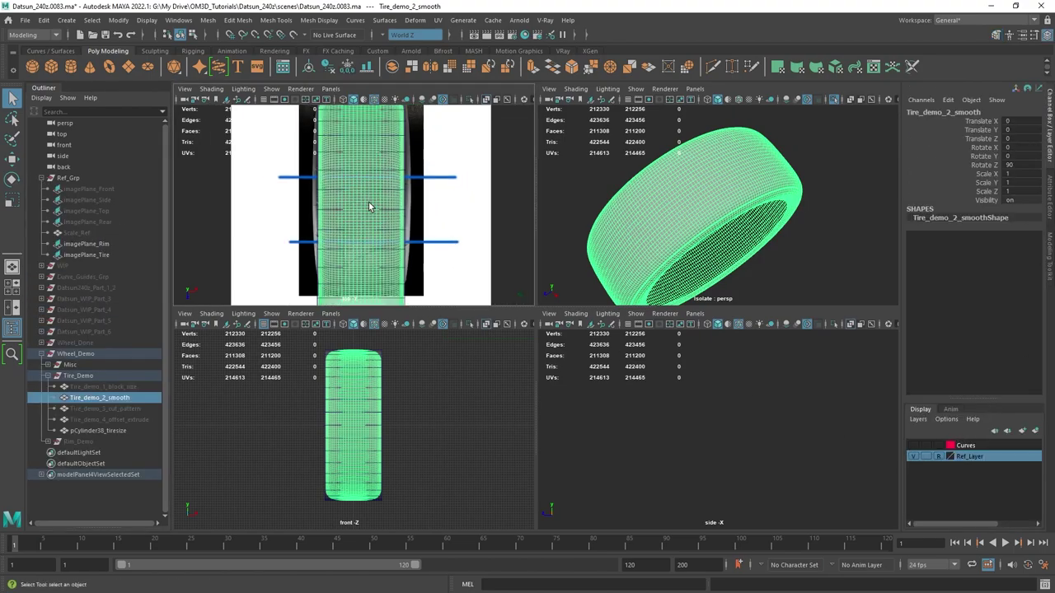
scroll(238, 132, up, 2)
click(185, 89)
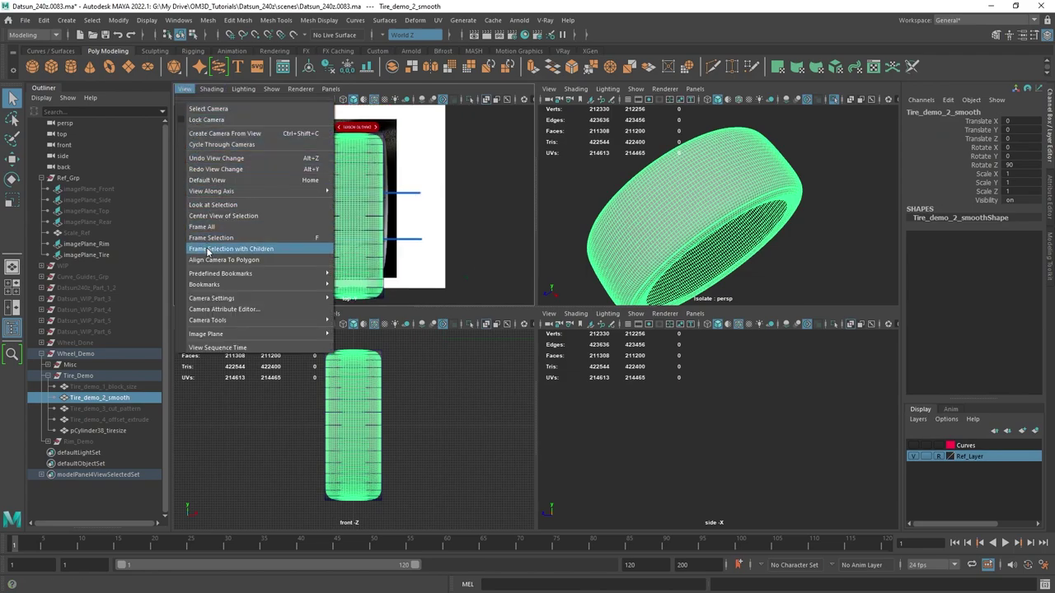
mouse_move(231, 338)
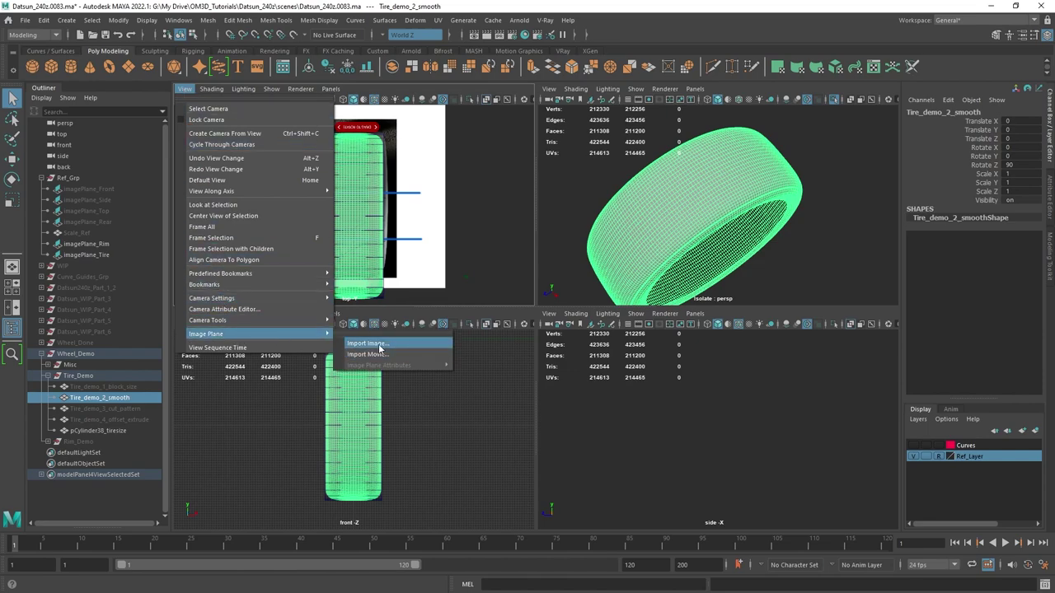
click(421, 199)
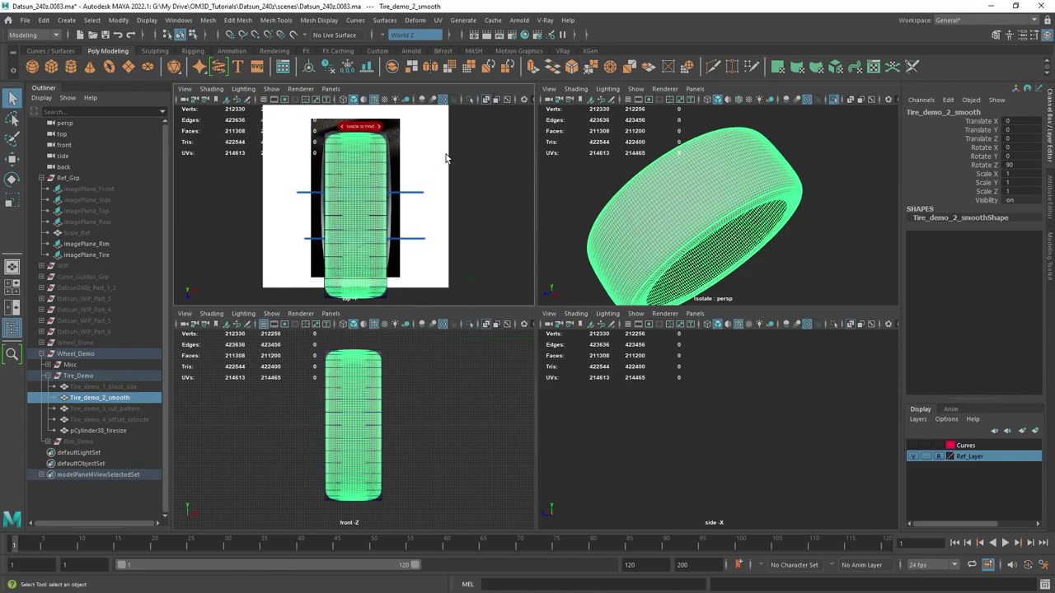
click(448, 160)
- Try a uniform scale of imagePlane_Tire against the tire in the top view, and undo it
click(108, 254)
scroll(384, 214, down, 3)
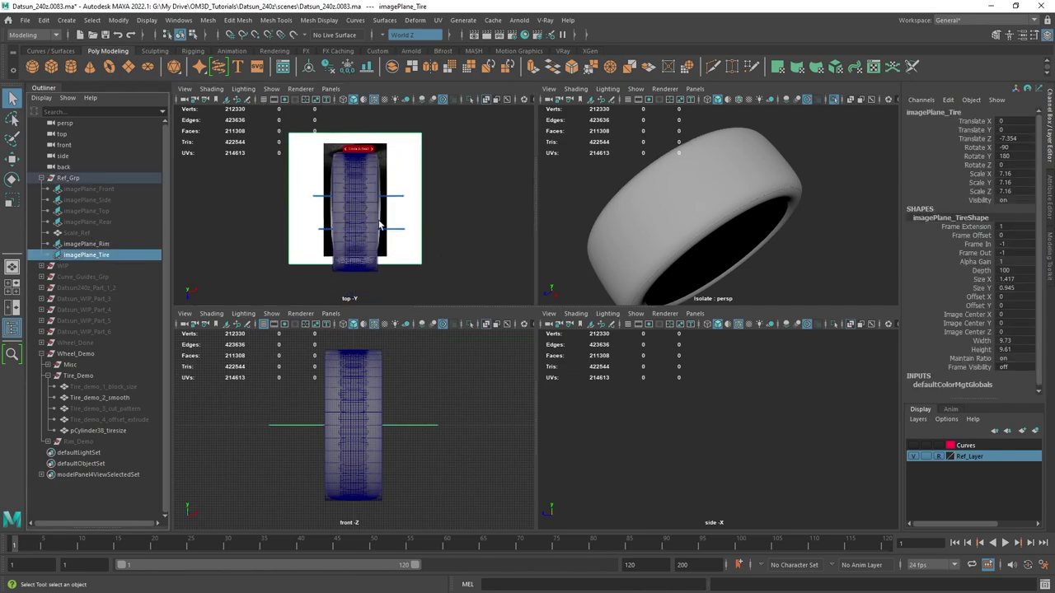
key(r)
scroll(346, 217, up, 4)
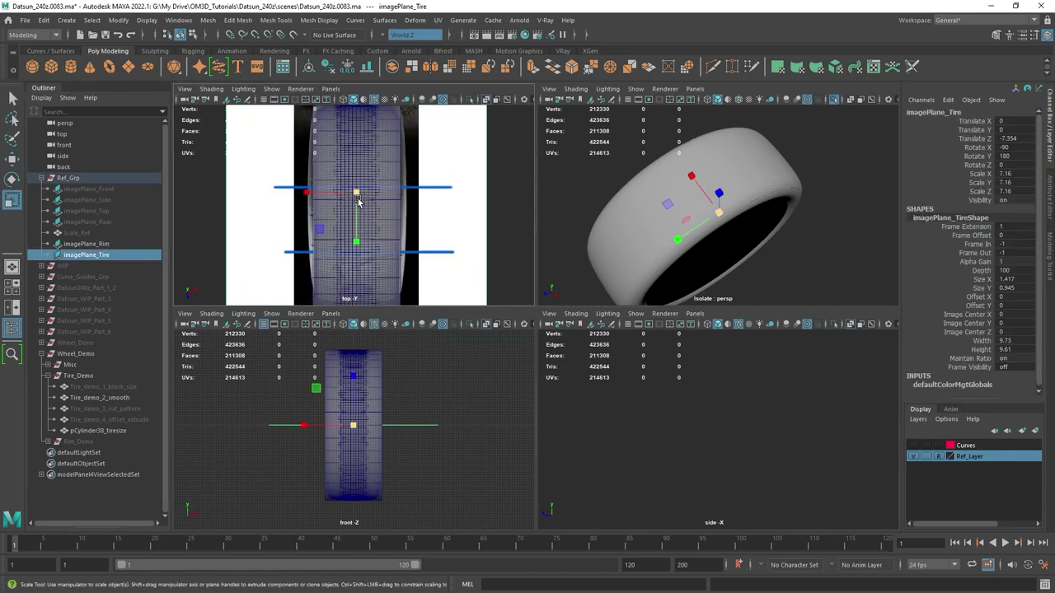
drag(356, 194, 354, 201)
key(ctrl+z)
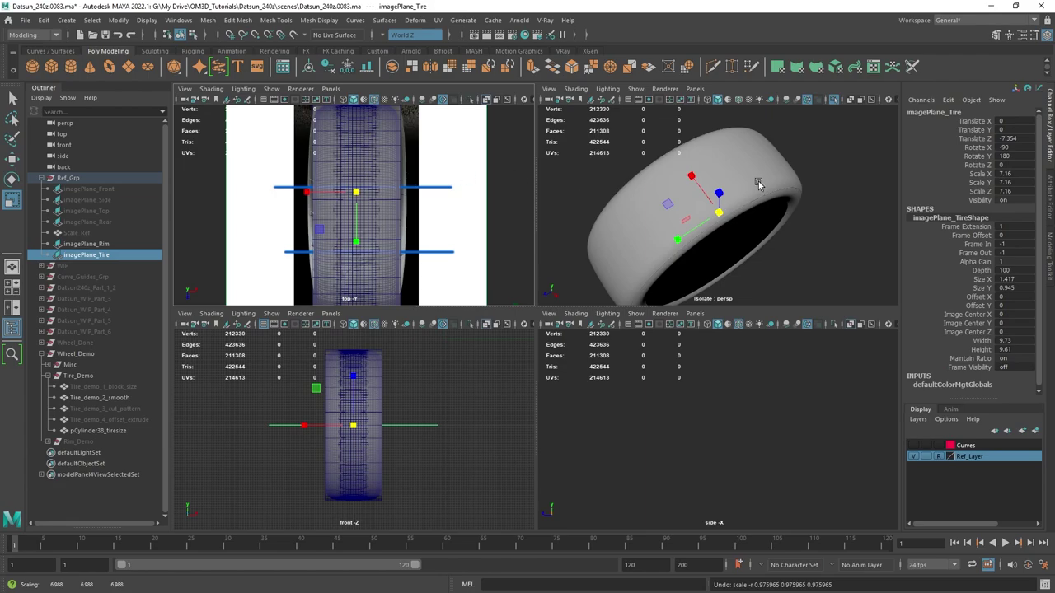
- Select Tire_demo_2_smooth and compare its outline and rows with the tread photo and blue guide lines in an enlarged top view
click(758, 184)
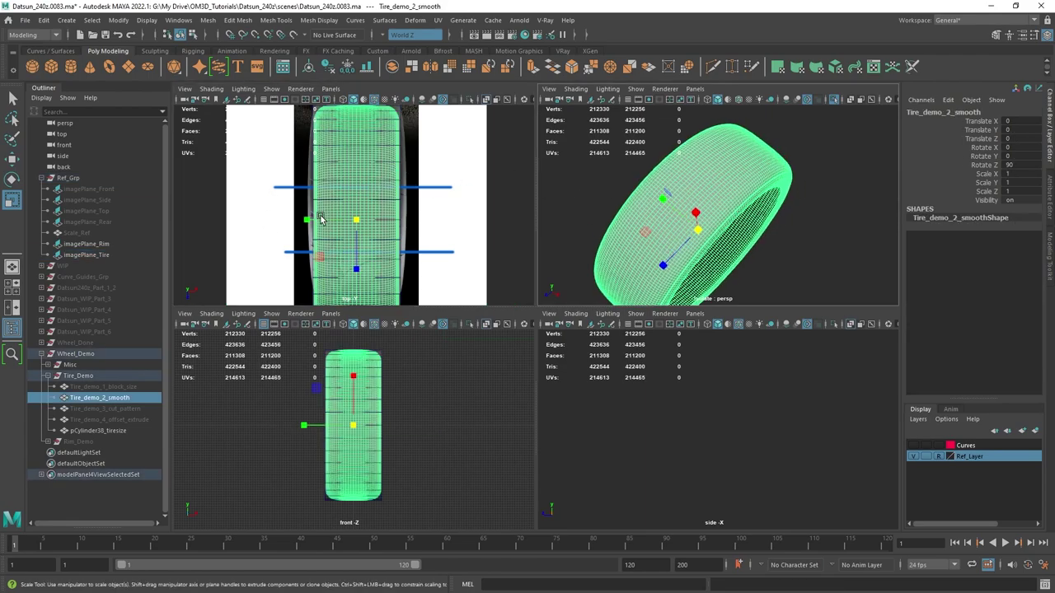
alt+middle_drag(427, 133, 414, 165)
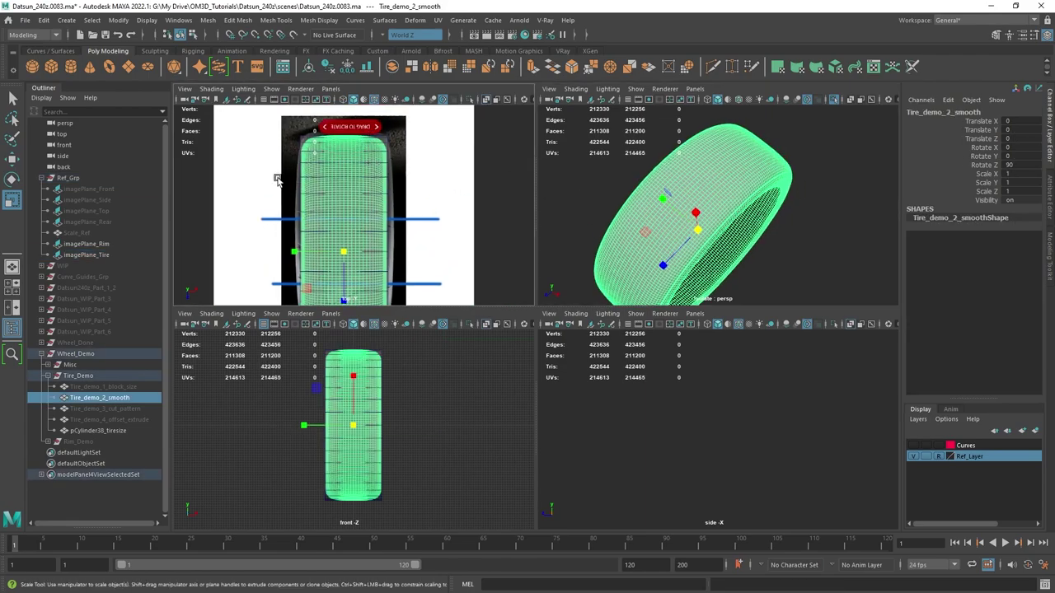
alt+middle_drag(378, 210, 384, 196)
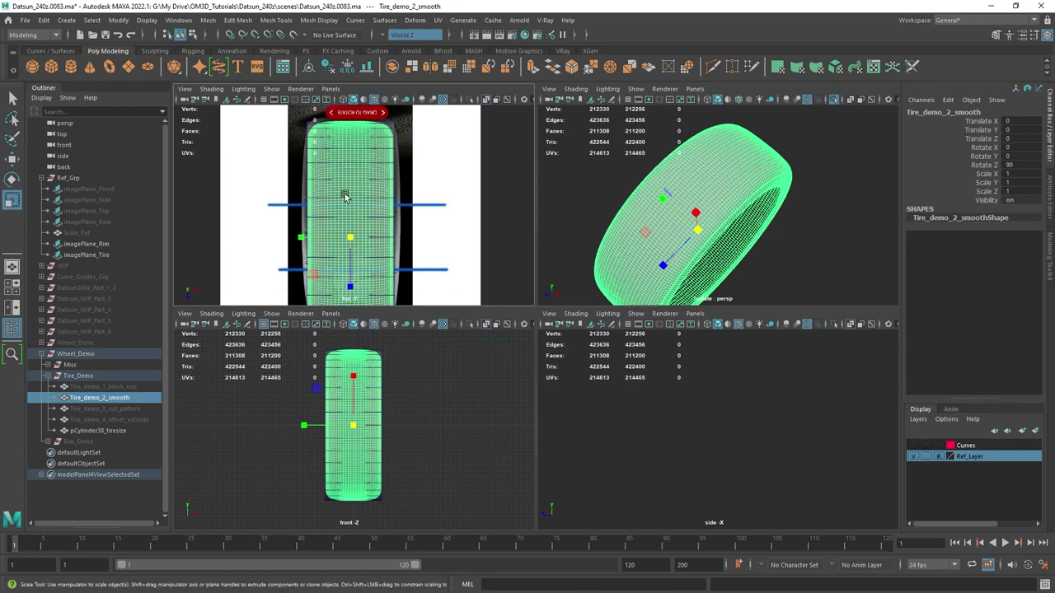
mouse_move(406, 243)
alt+middle_down()
mouse_move(430, 227)
mouse_move(416, 226)
alt+middle_up()
scroll(416, 226, up, 2)
alt+drag(417, 226, 421, 210)
alt+middle_drag(469, 220, 456, 221)
key(q)
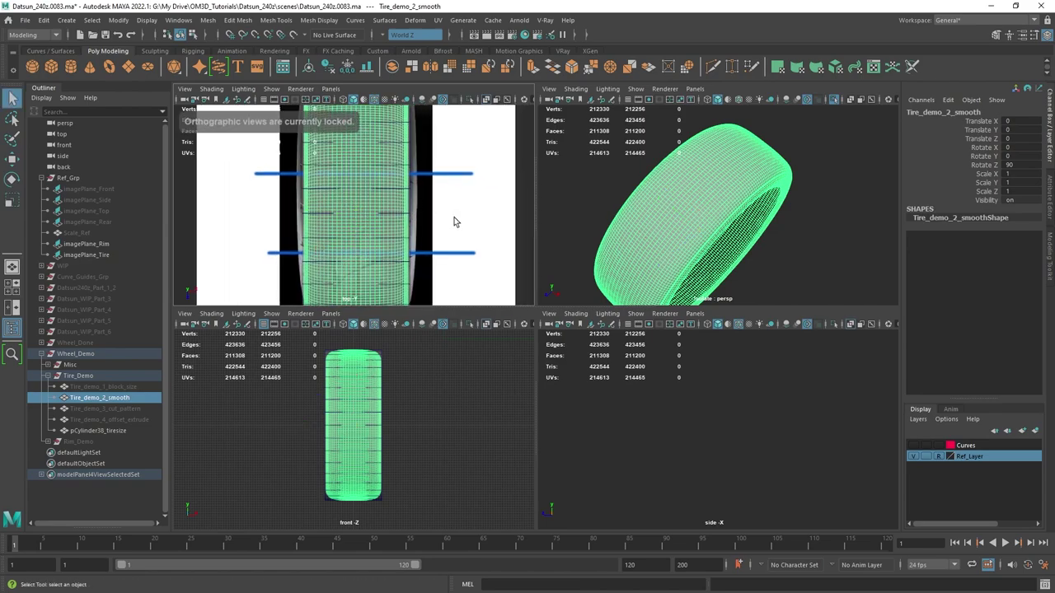
key(space)
scroll(652, 259, up, 3)
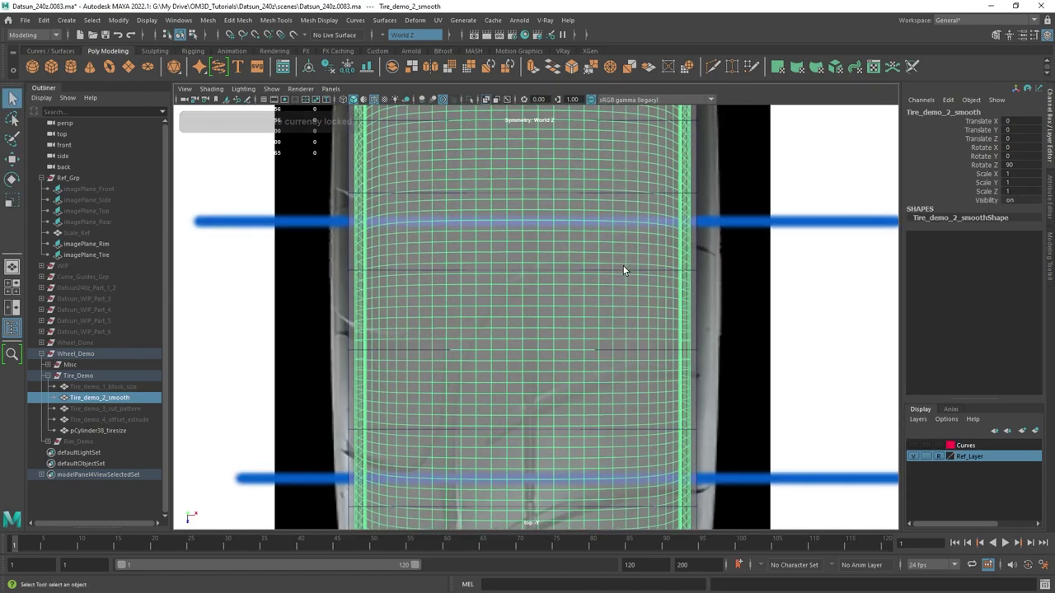
scroll(623, 266, up, 1)
alt+middle_drag(544, 239, 522, 258)
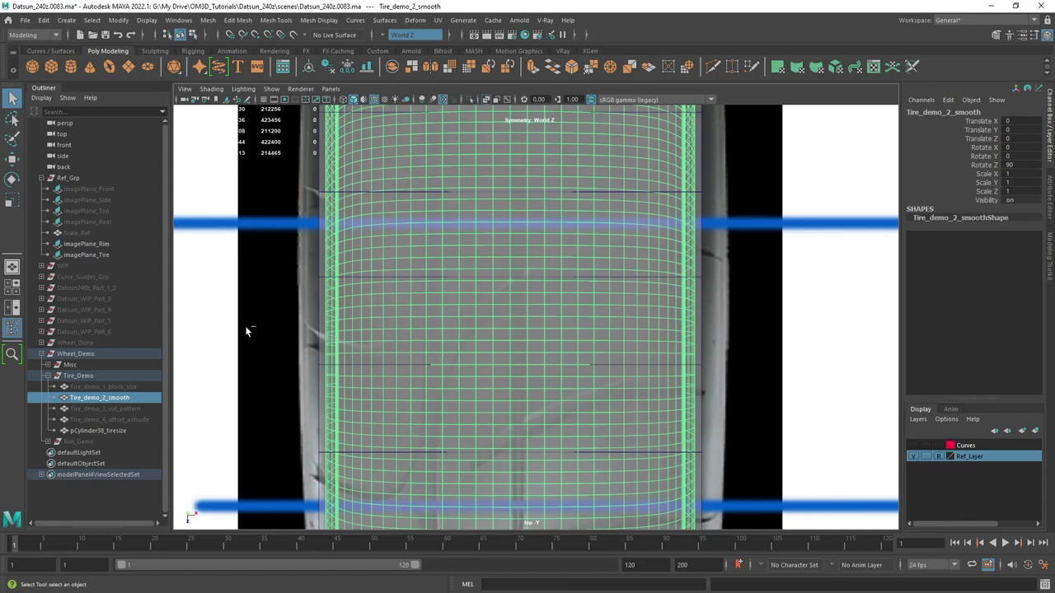
- Isolate Tire_demo_2_smooth together with imagePlane_Tire in the top view, keeping only the tire selected
ctrl+click(109, 258)
key(ctrl+1)
scroll(506, 281, down, 1)
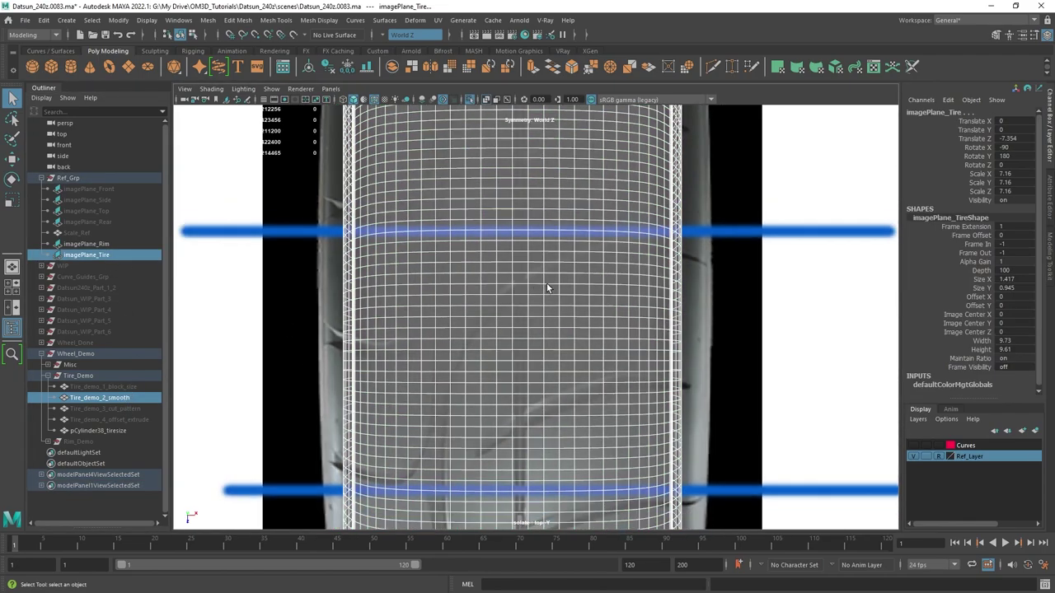
click(547, 283)
scroll(553, 267, up, 3)
scroll(554, 271, up, 1)
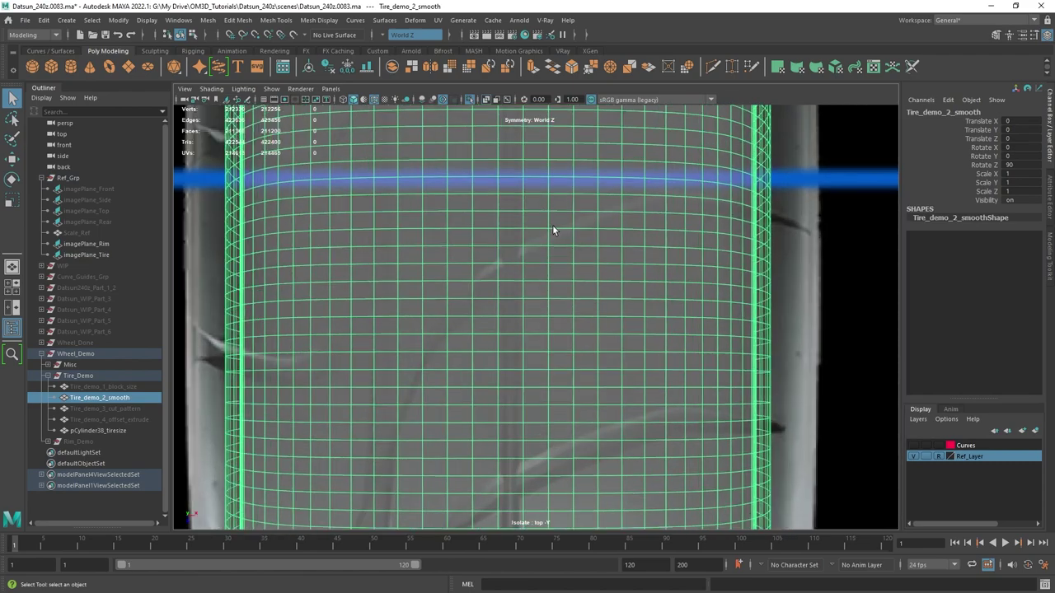
- Turn off the World Z modeling symmetry
click(995, 34)
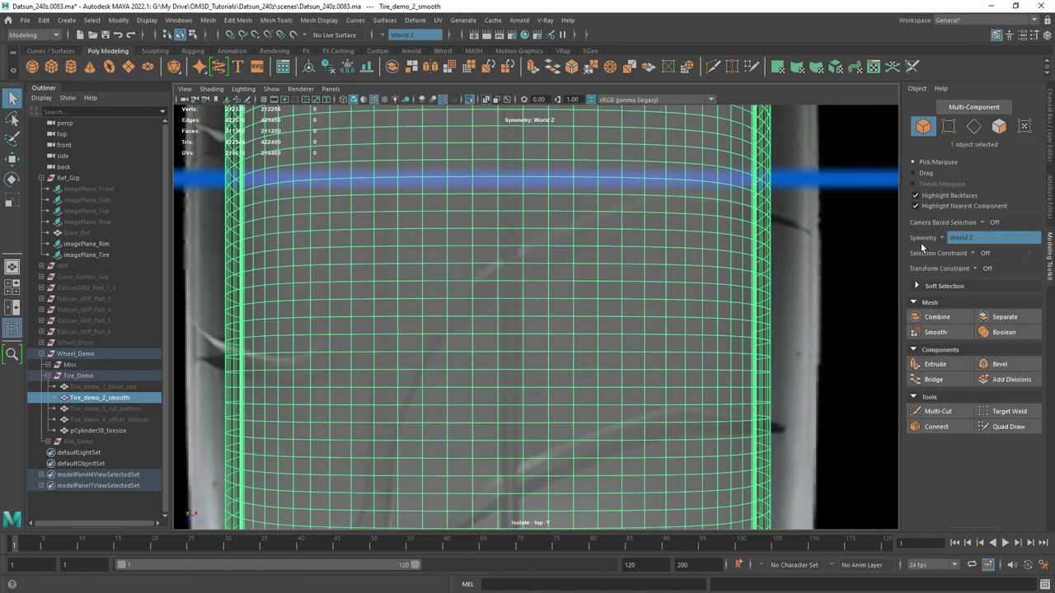
click(947, 235)
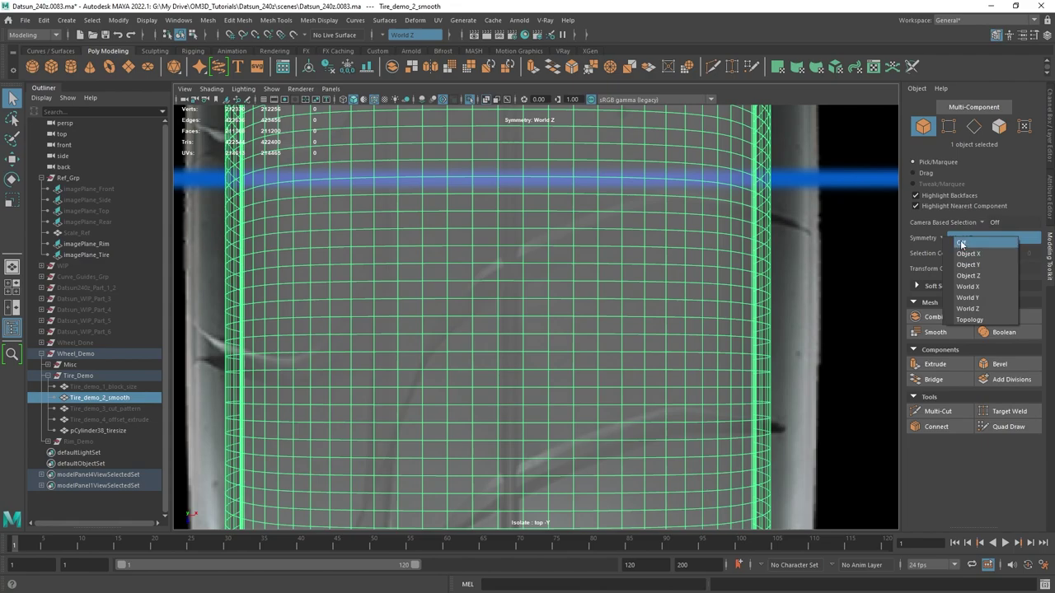
click(962, 243)
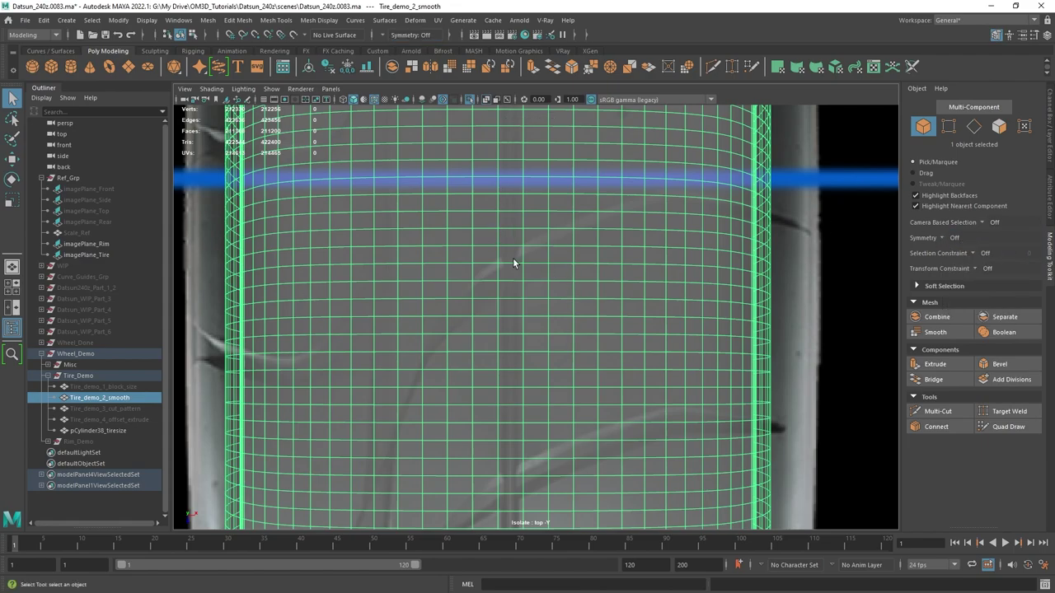
- Examine the whole tire mesh in the perspective view and return to the enlarged top view
alt+middle_drag(512, 259, 503, 301)
scroll(555, 279, down, 2)
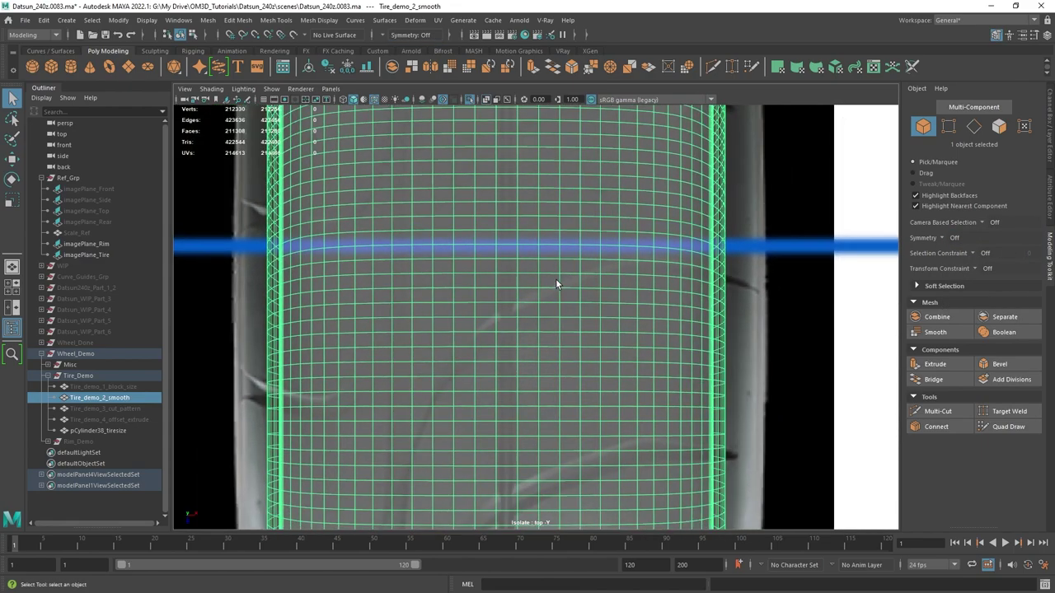
key(space)
key(space)
alt+drag(747, 173, 367, 219)
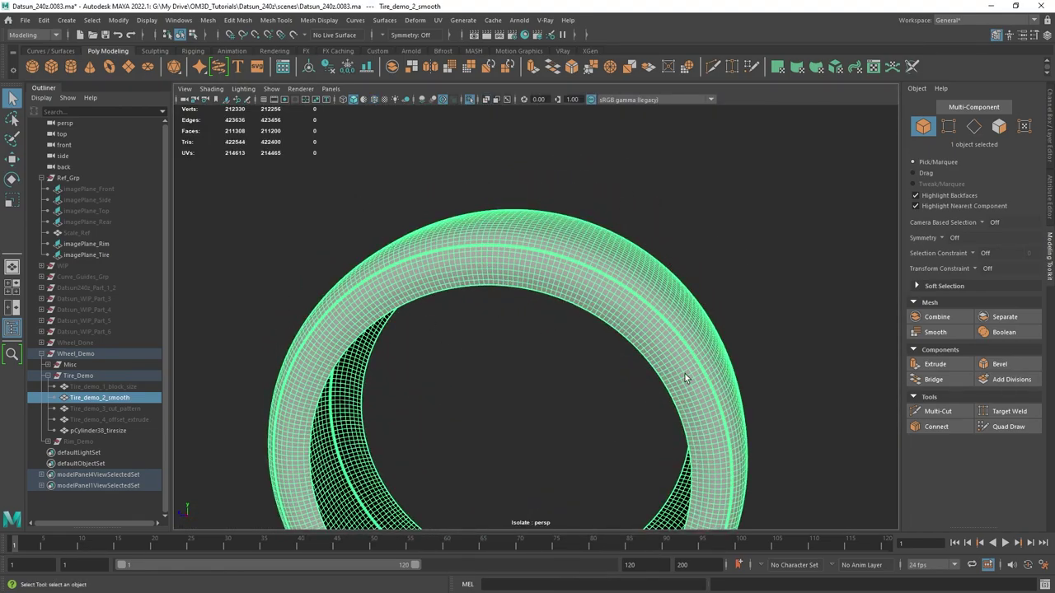
alt+drag(478, 346, 541, 327)
scroll(541, 327, up, 2)
scroll(546, 313, down, 2)
key(space)
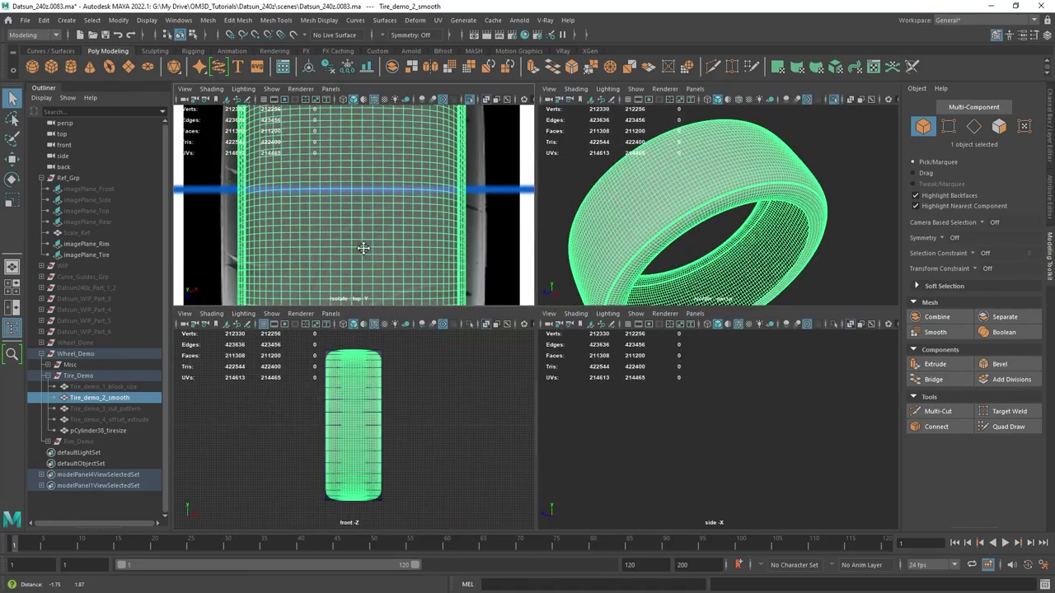
key(space)
- Multi-Cut diagonally up across two faces from the tread groove's start below the upper guide line, and turn off smooth preview
scroll(705, 263, up, 2)
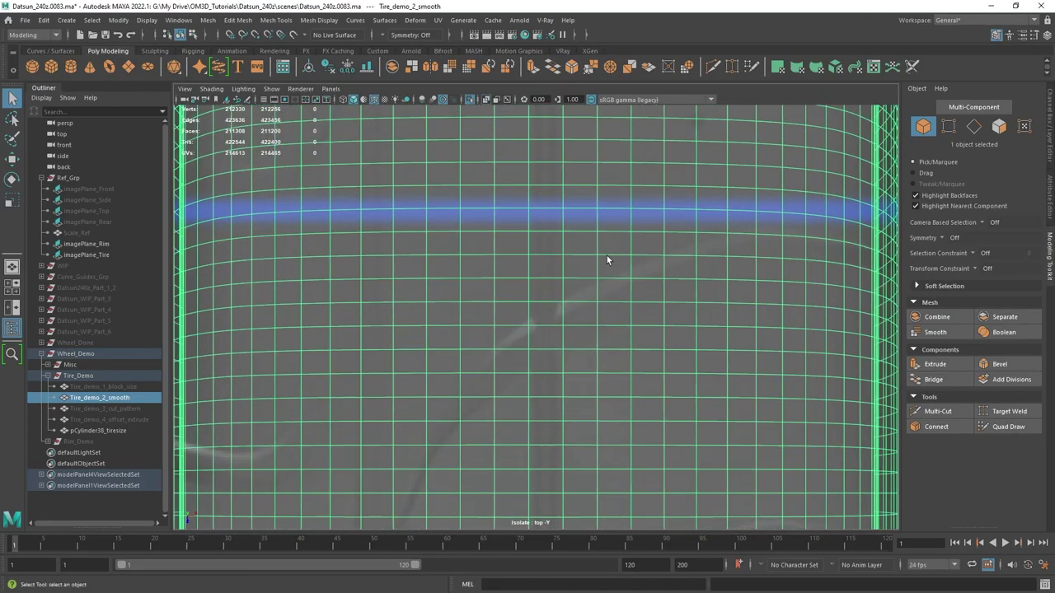
alt+middle_drag(669, 245, 644, 232)
shift+right_drag(573, 241, 506, 245)
scroll(528, 303, up, 3)
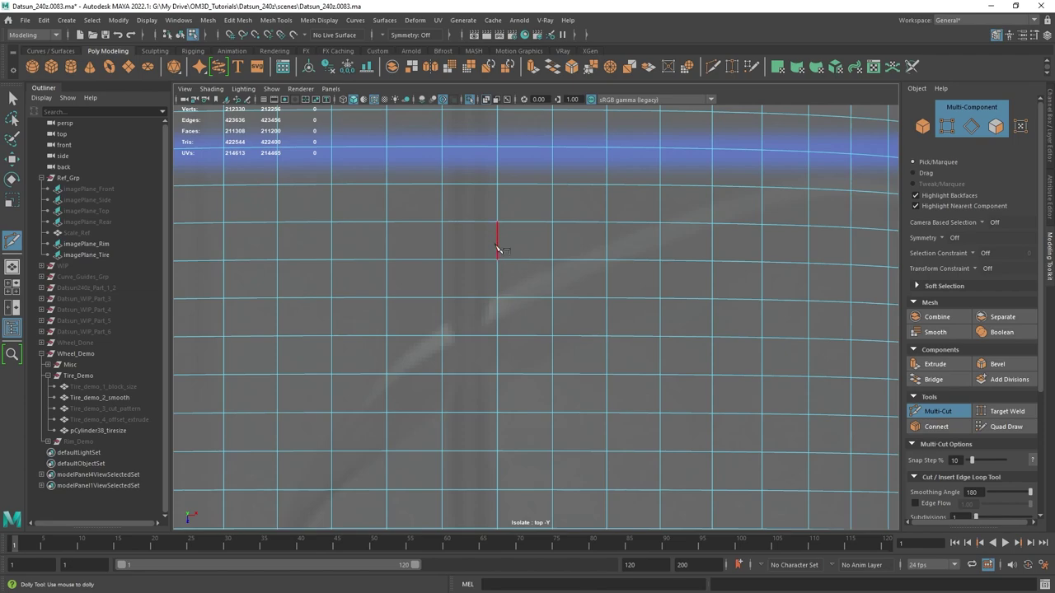
scroll(498, 247, down, 4)
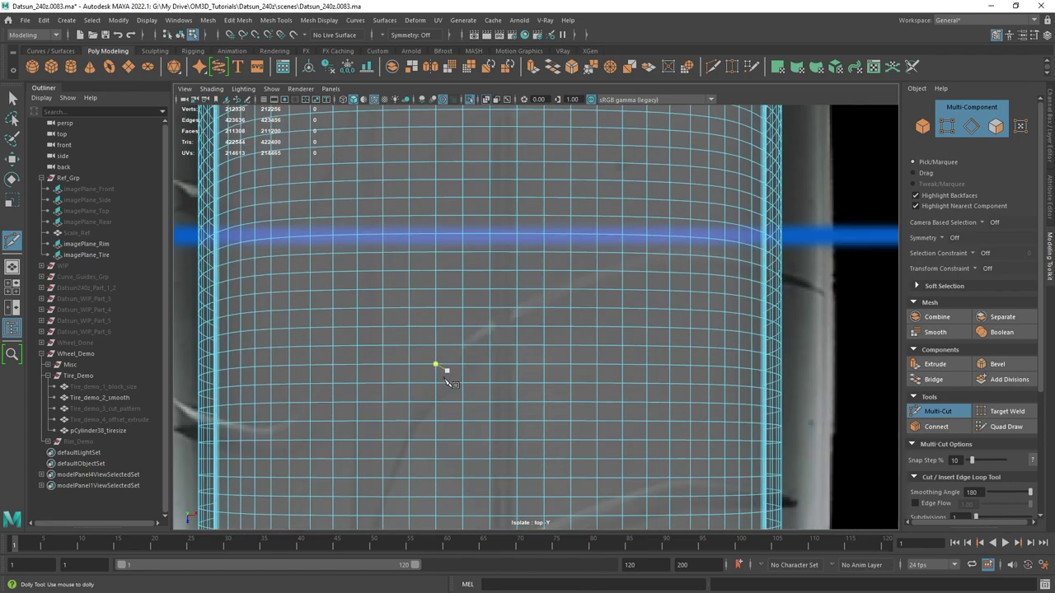
scroll(585, 288, up, 4)
click(490, 295)
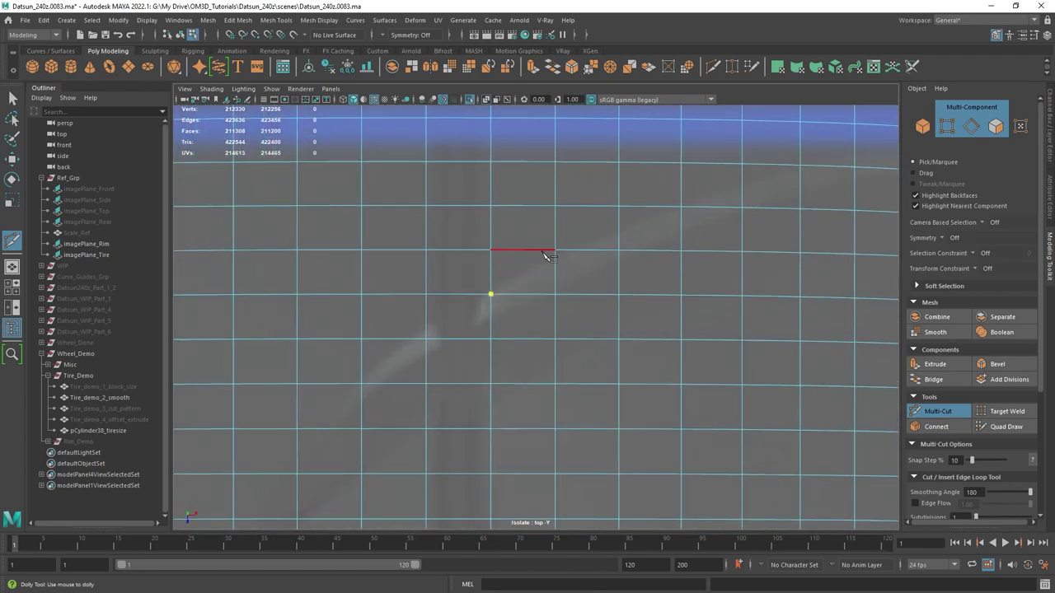
click(640, 212)
click(619, 207)
right_click(750, 227)
alt+middle_drag(750, 227, 614, 259)
key(1)
scroll(556, 245, up, 2)
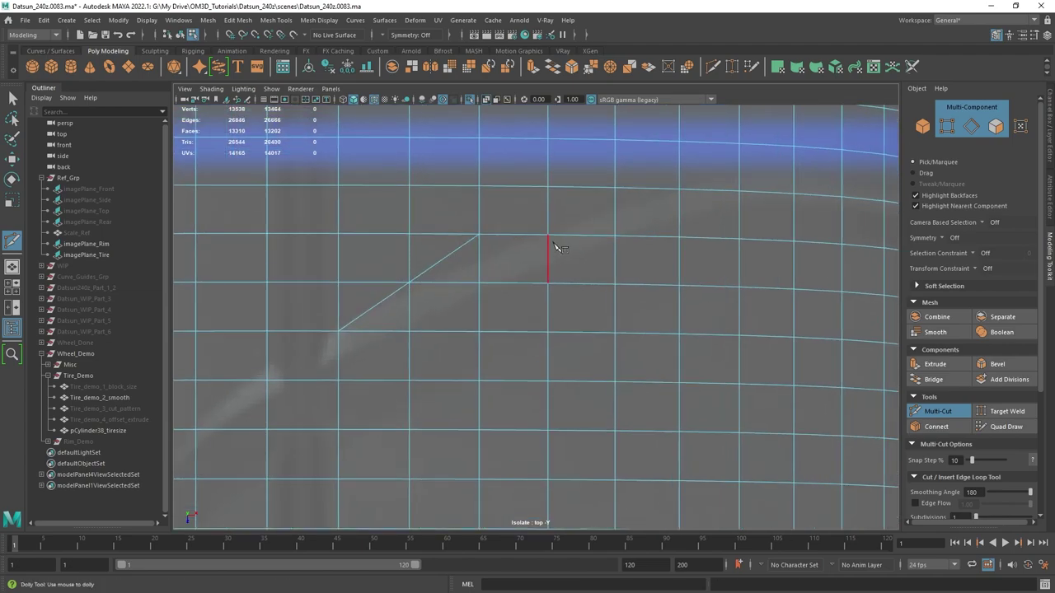
- Slide the vertex at the upper end of the diagonal cut down its edge to follow the groove in the photo
right_drag(483, 236, 401, 224)
key(w)
click(479, 237)
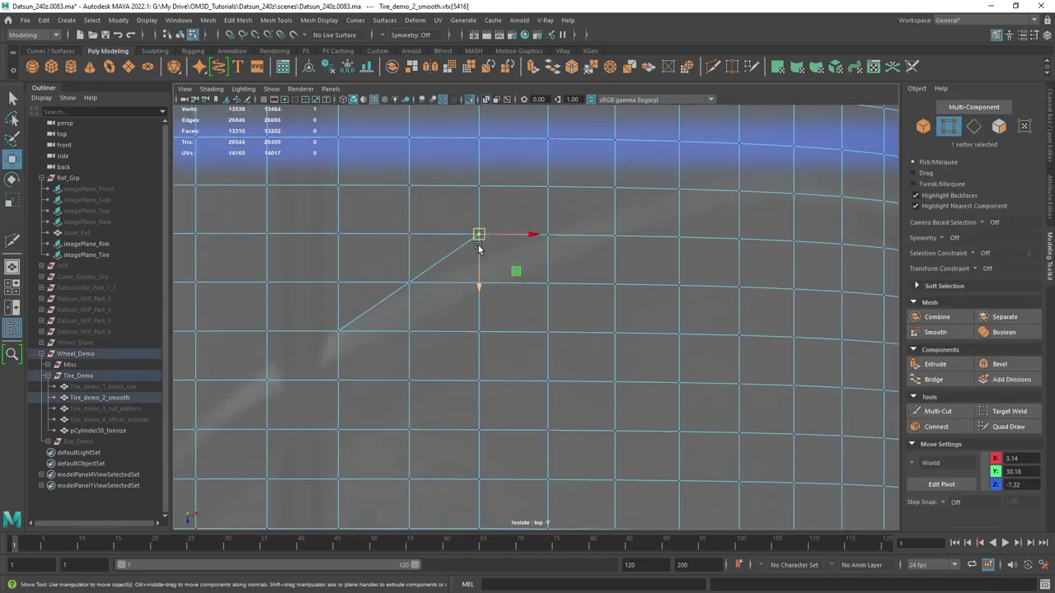
alt+middle_drag(480, 248, 509, 248)
scroll(520, 247, up, 1)
ctrl+shift+drag(505, 230, 505, 245)
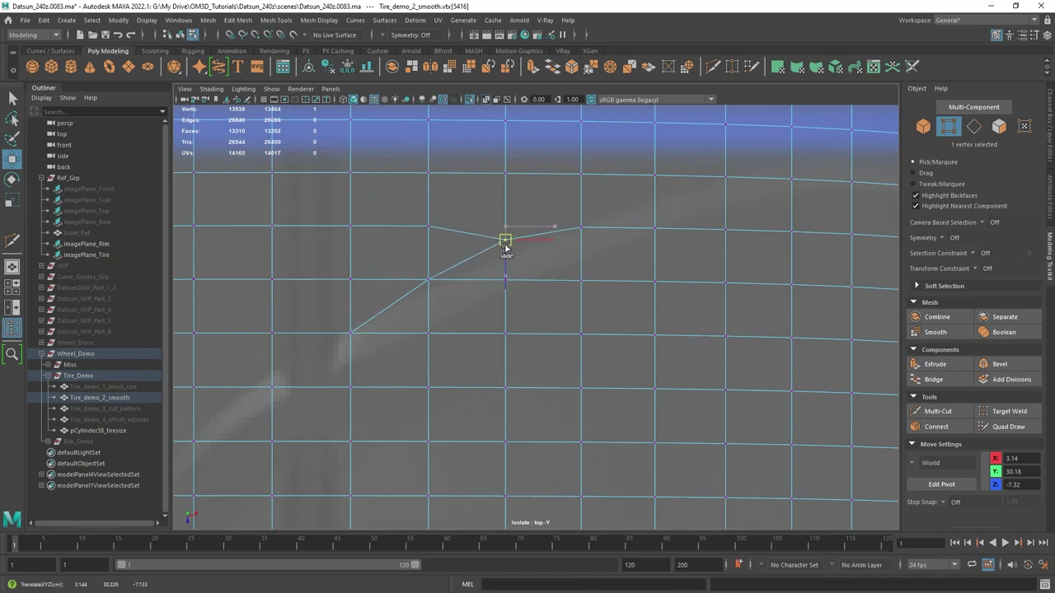
- Continue the Multi-Cut along the groove's upper edge, arching over and down to an existing vertex near the tire's right shoulder
shift+right_drag(569, 219, 588, 234)
click(610, 215)
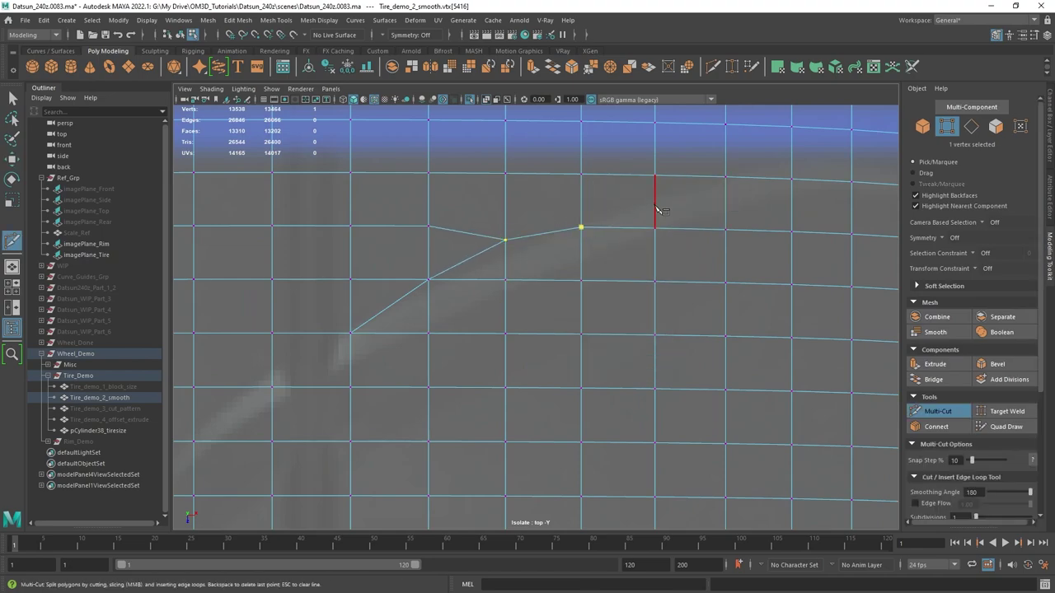
click(666, 196)
click(725, 173)
alt+middle_drag(777, 177, 569, 247)
click(580, 231)
alt+middle_drag(658, 230, 535, 233)
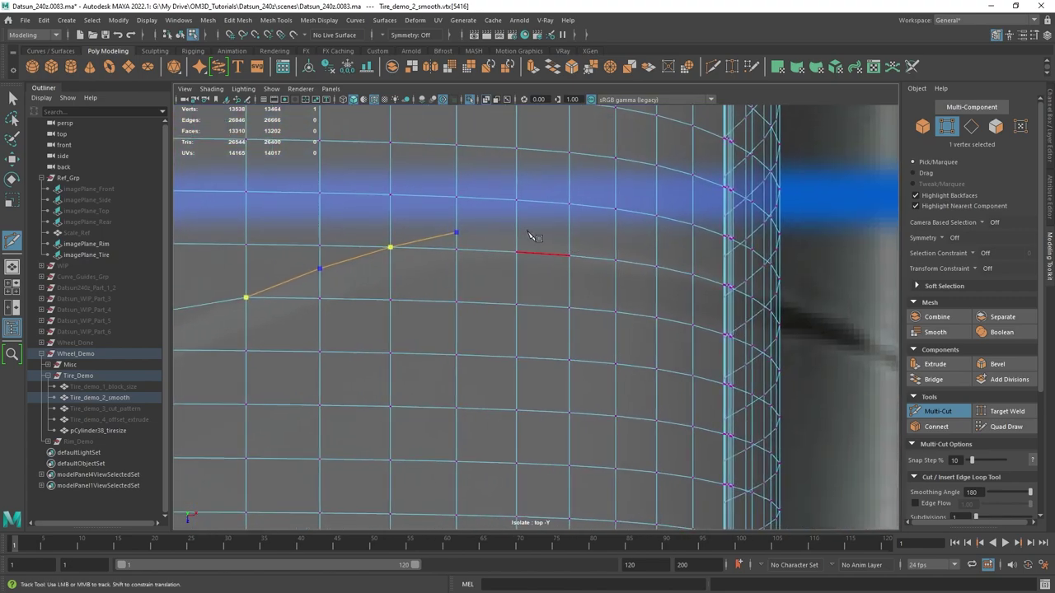
click(516, 234)
click(569, 240)
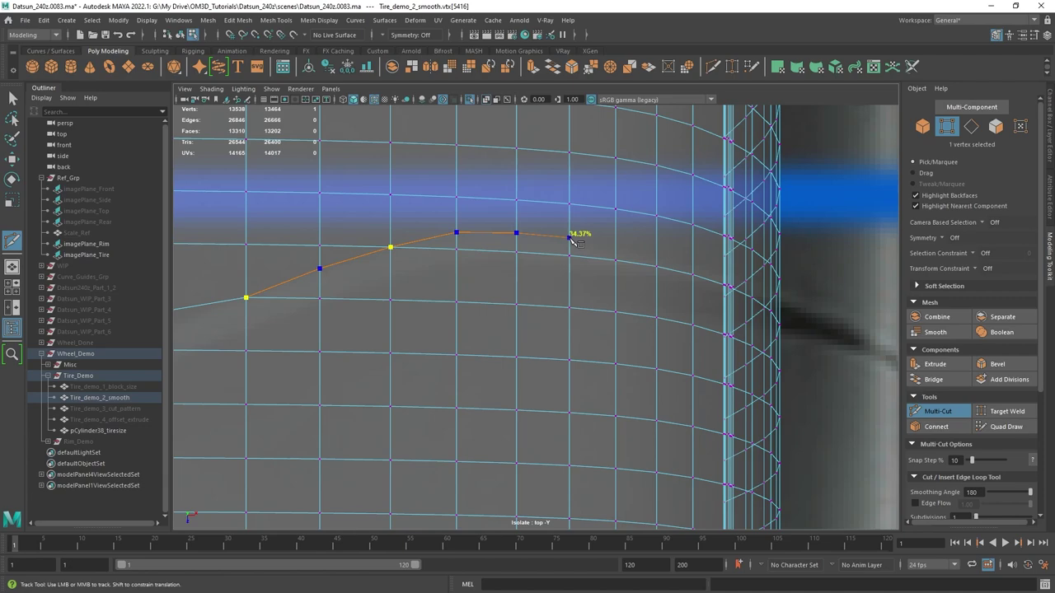
click(614, 259)
alt+middle_drag(662, 282, 622, 291)
scroll(623, 290, up, 2)
right_click(670, 280)
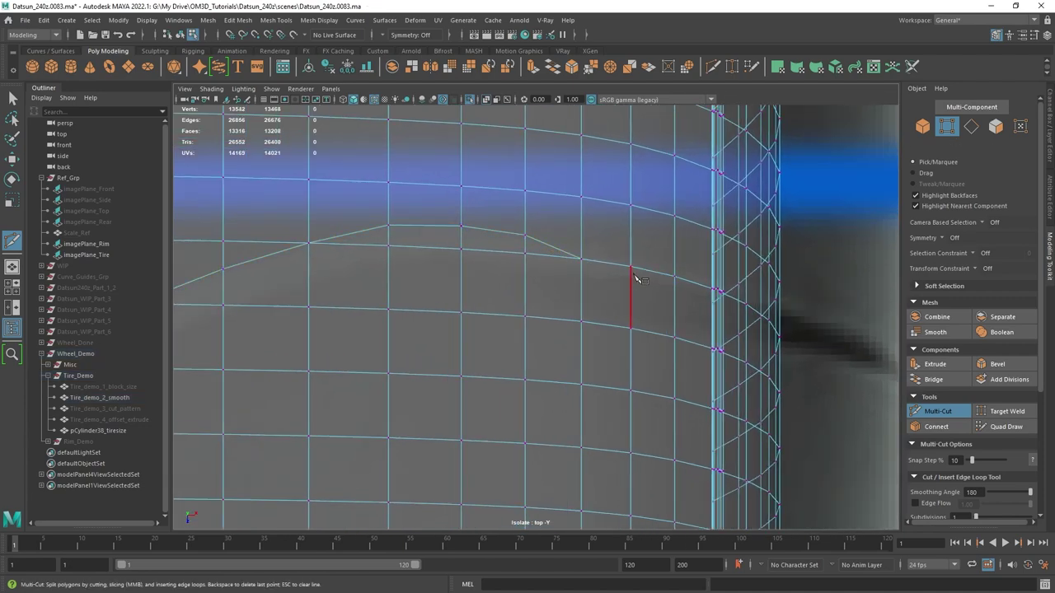
scroll(664, 277, up, 2)
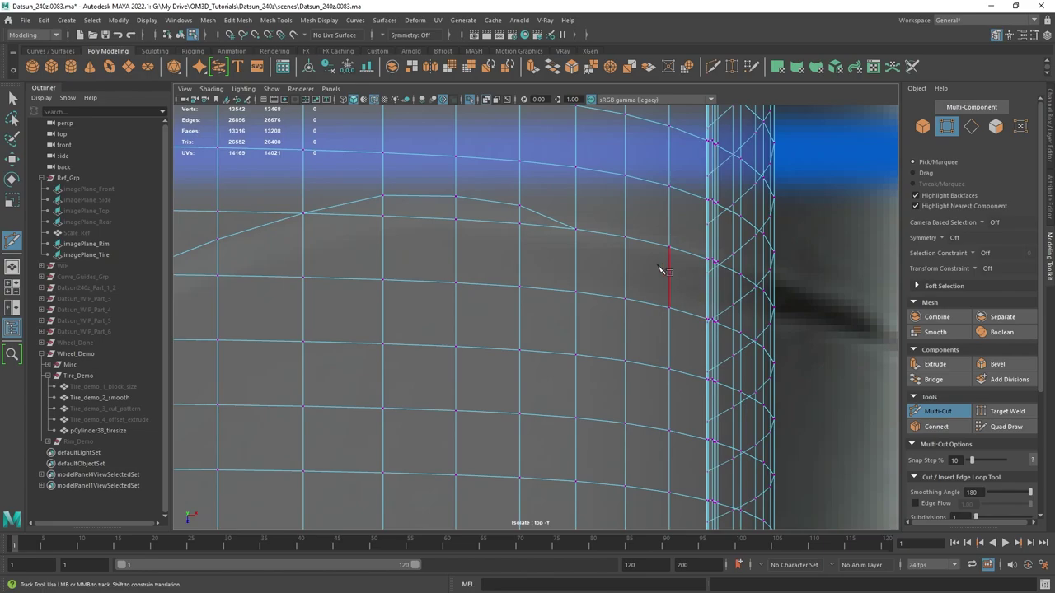
- Multi-Cut a short diagonal across one face below the start of the groove's upper edge
scroll(546, 272, down, 3)
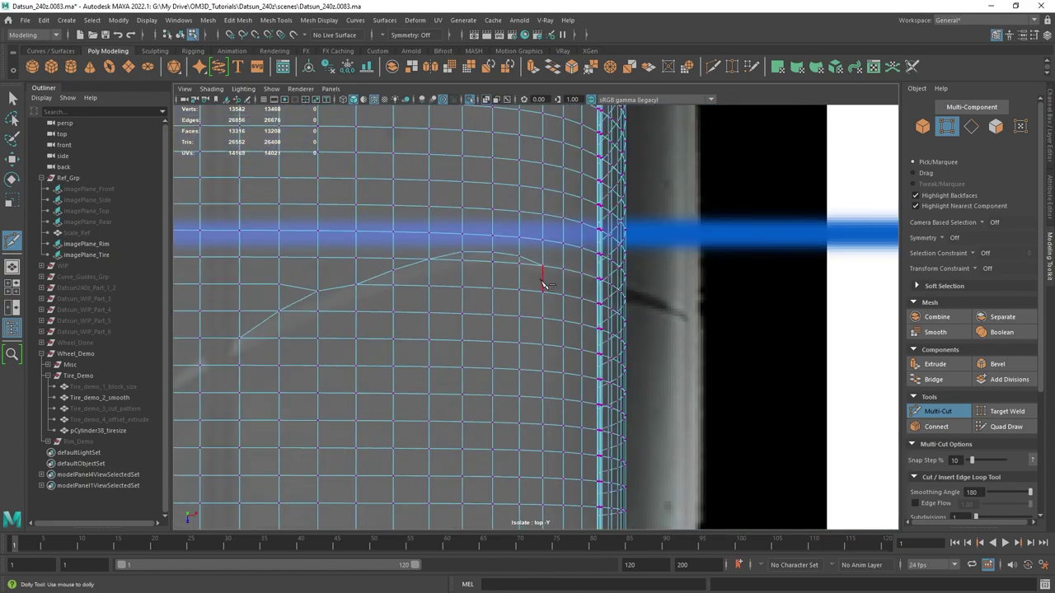
scroll(391, 288, up, 1)
alt+middle_drag(395, 290, 481, 284)
alt+middle_drag(558, 258, 680, 178)
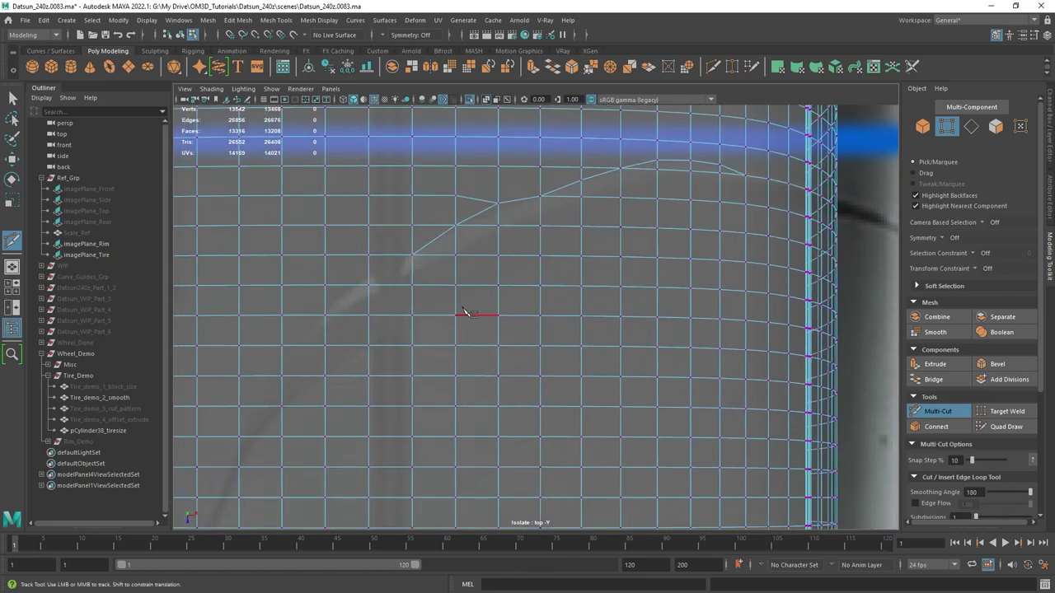
scroll(464, 312, up, 2)
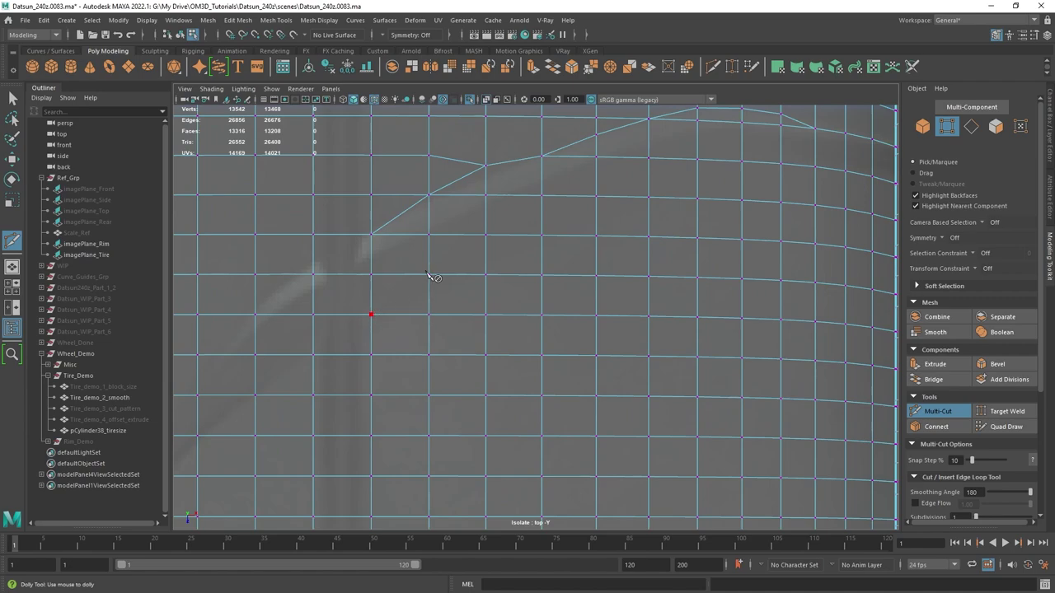
scroll(495, 244, down, 2)
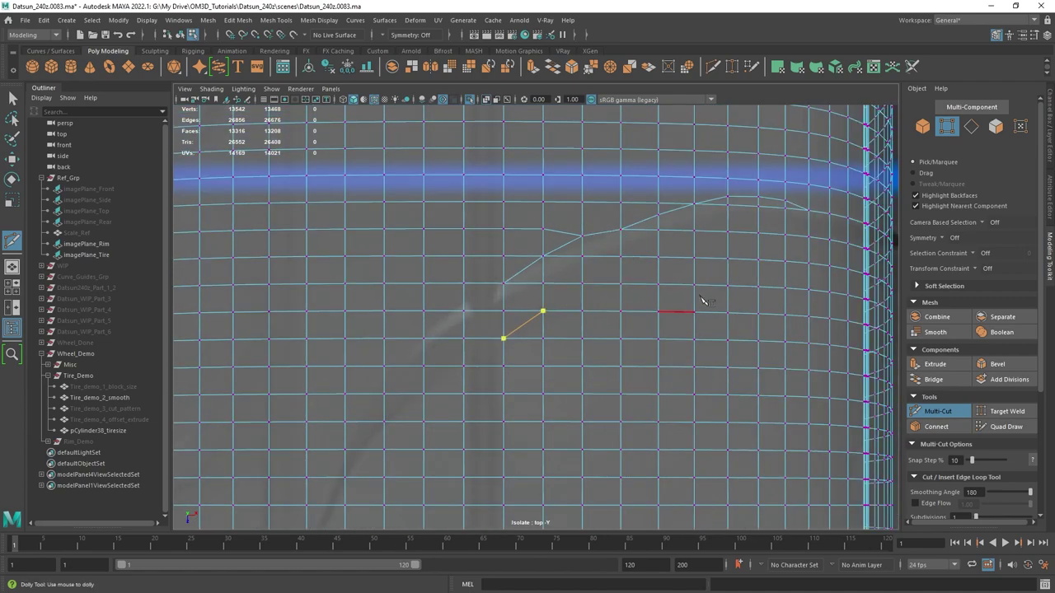
scroll(502, 321, up, 2)
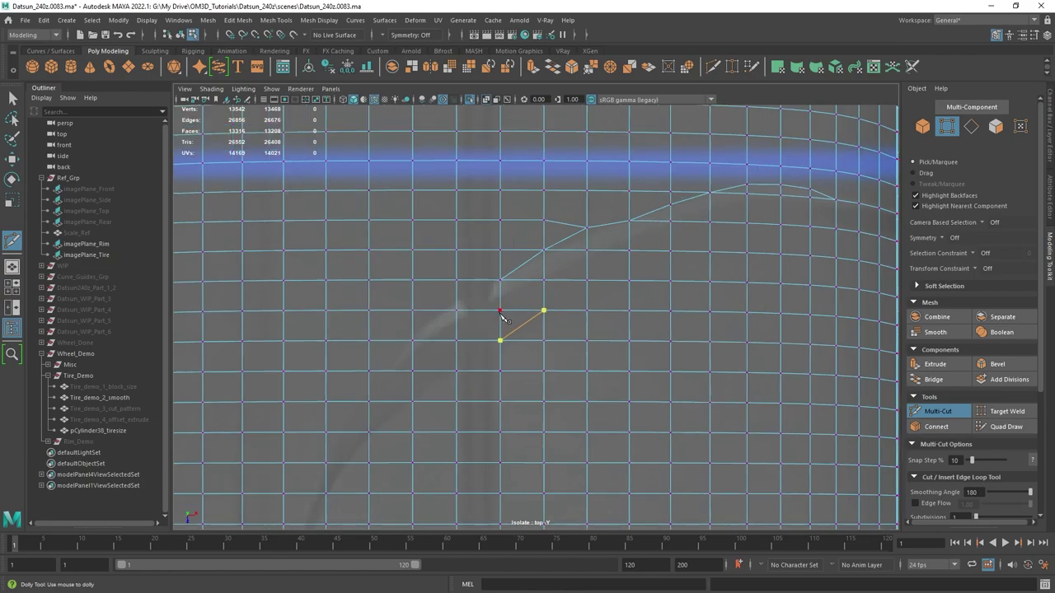
key(q)
- Temporarily hide the smoothed tire to view the tread groove in the reference photo, and undo the hiding
key(F8)
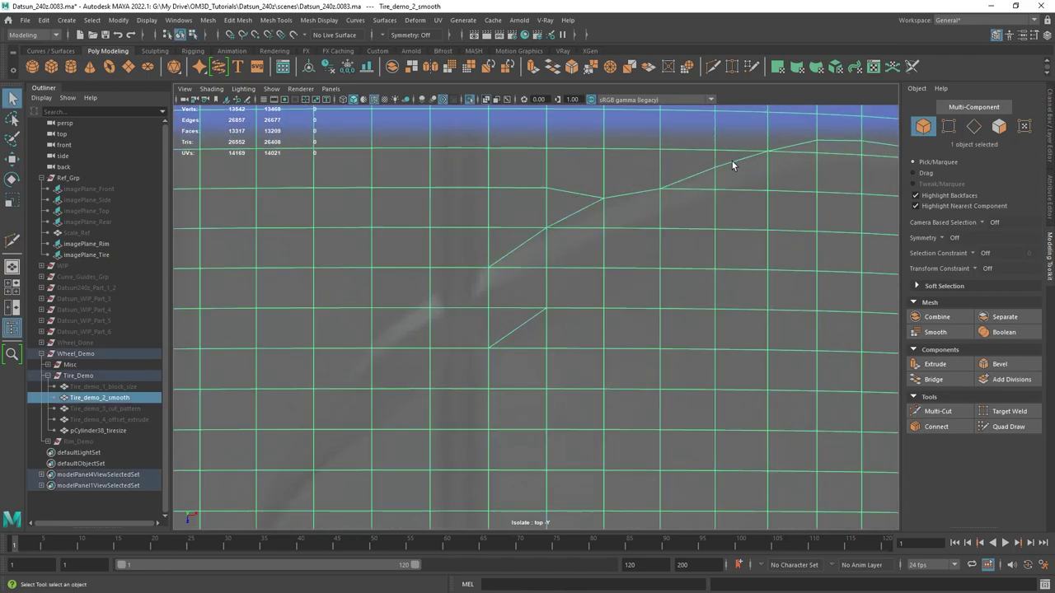
key(ctrl+h)
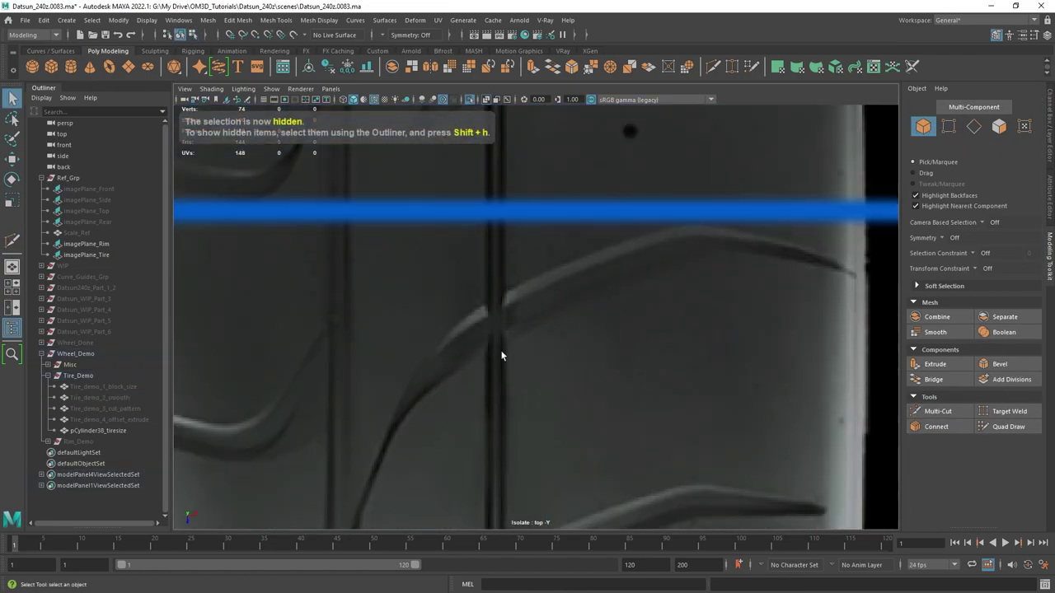
key(ctrl+z)
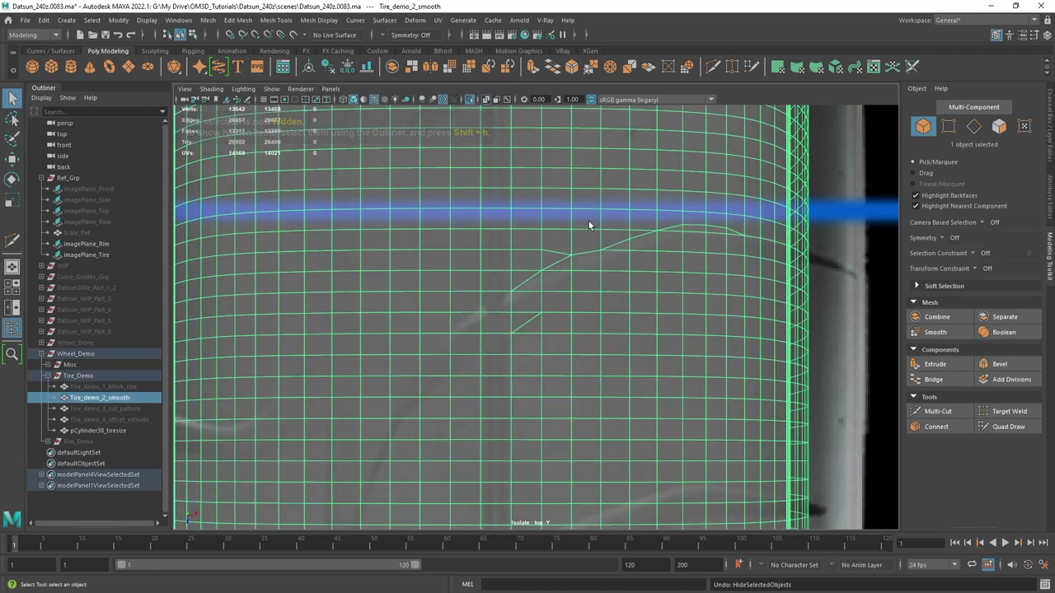
- Begin a Multi-Cut along the groove's lower edge, rising diagonally through existing vertices and arching below the upper cut
right_drag(557, 218, 557, 189)
right_drag(540, 244, 461, 244)
scroll(519, 326, up, 4)
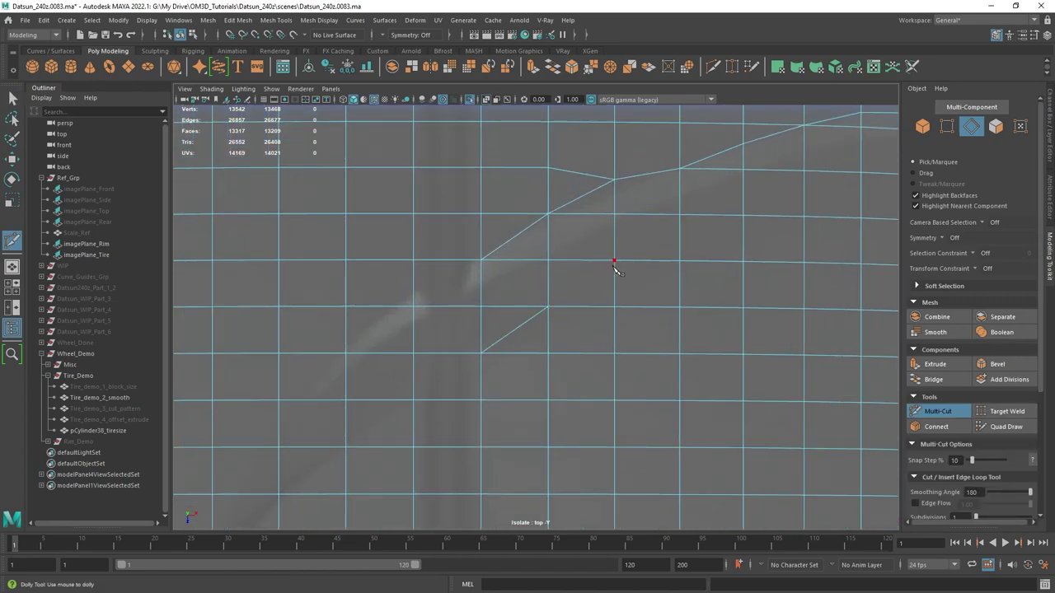
alt+middle_drag(613, 262, 555, 296)
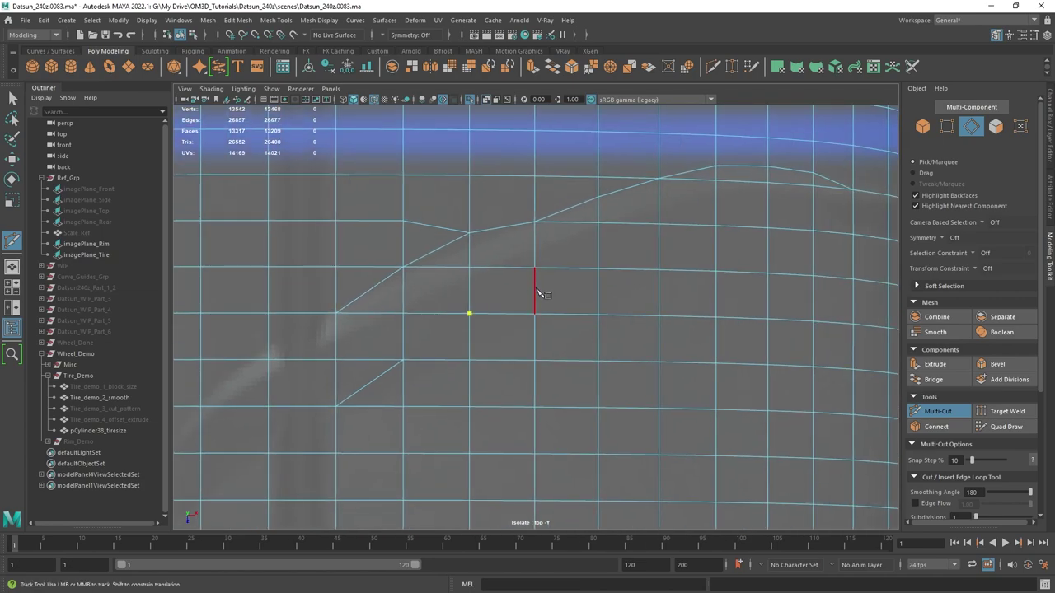
click(534, 269)
click(659, 223)
alt+middle_drag(738, 244, 610, 283)
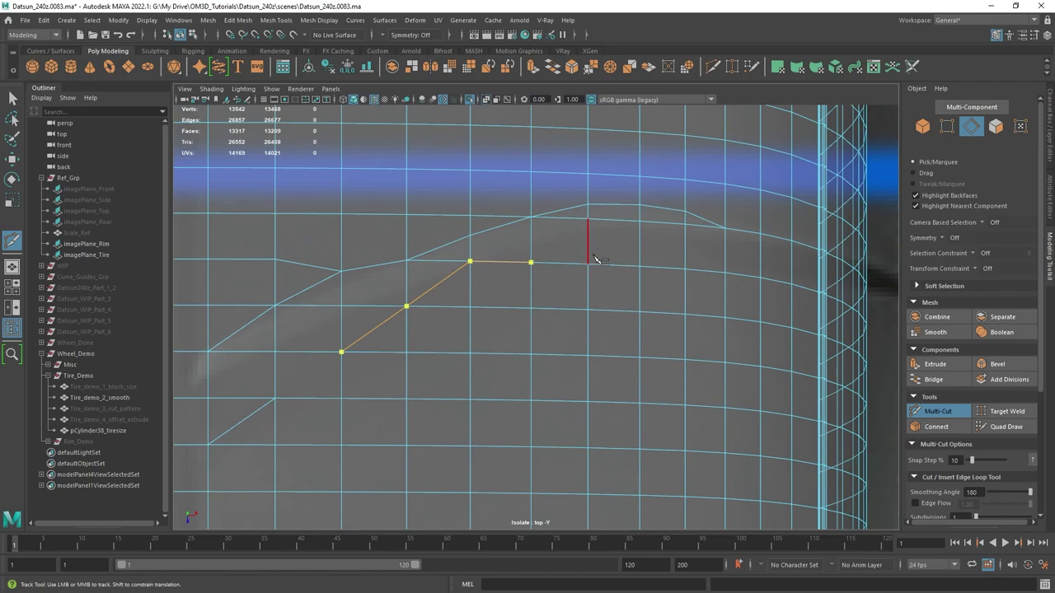
click(589, 248)
click(638, 245)
- Continue the lower-edge cut down towards the tire's right shoulder, place a corner point inside the last face, and finish at the shoulder vertex
scroll(687, 250, up, 3)
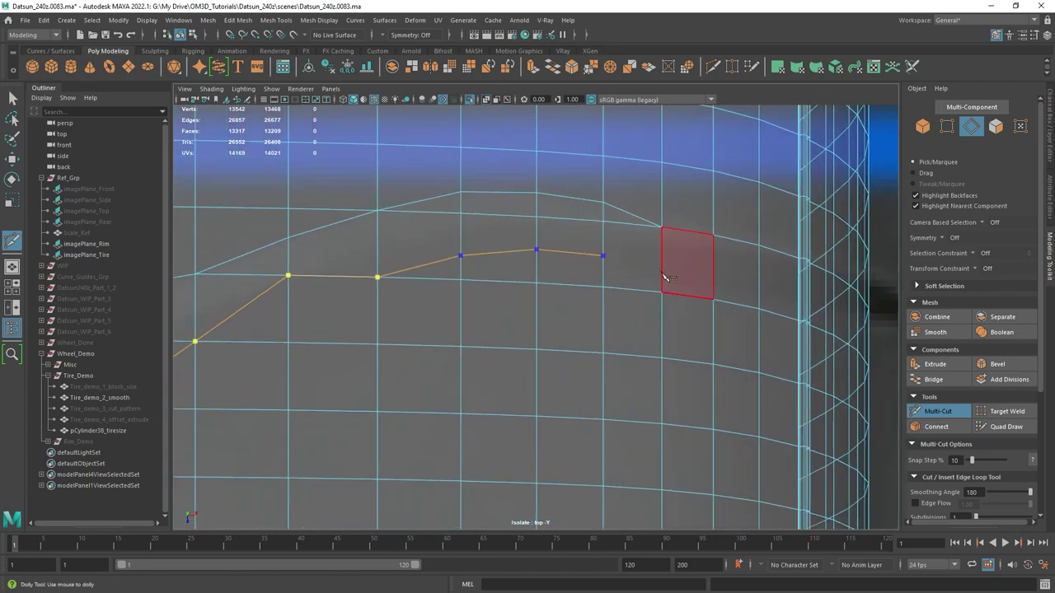
click(662, 277)
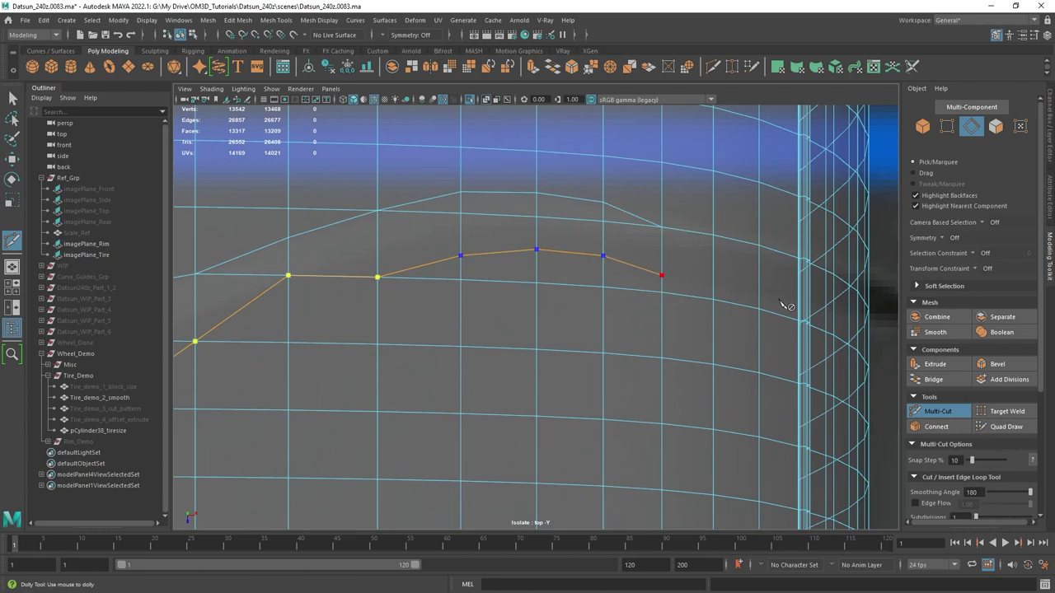
click(714, 288)
click(759, 296)
click(778, 298)
scroll(779, 299, up, 3)
scroll(737, 294, up, 3)
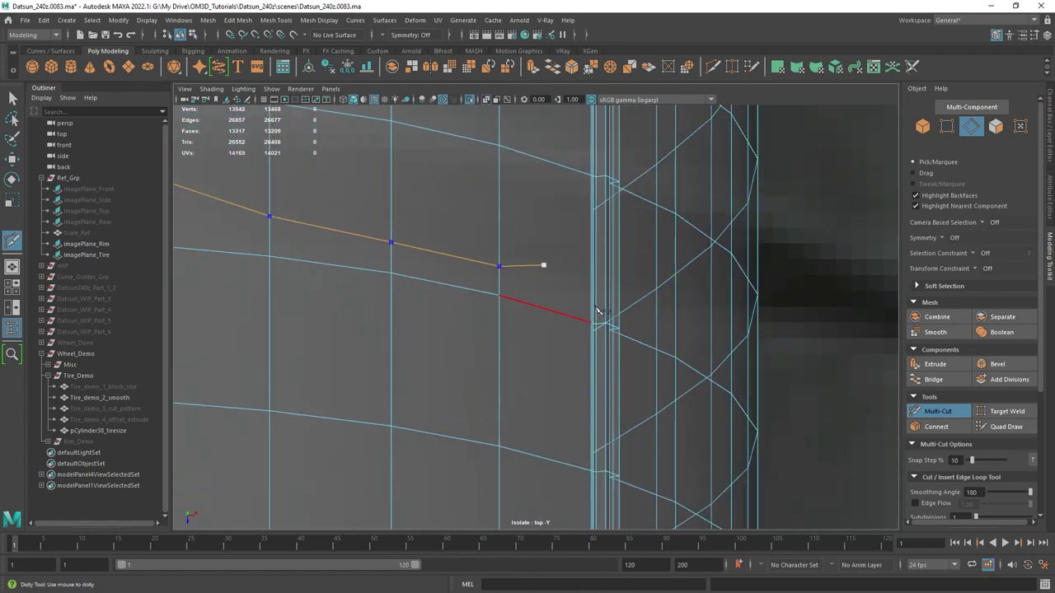
scroll(599, 312, up, 3)
click(695, 335)
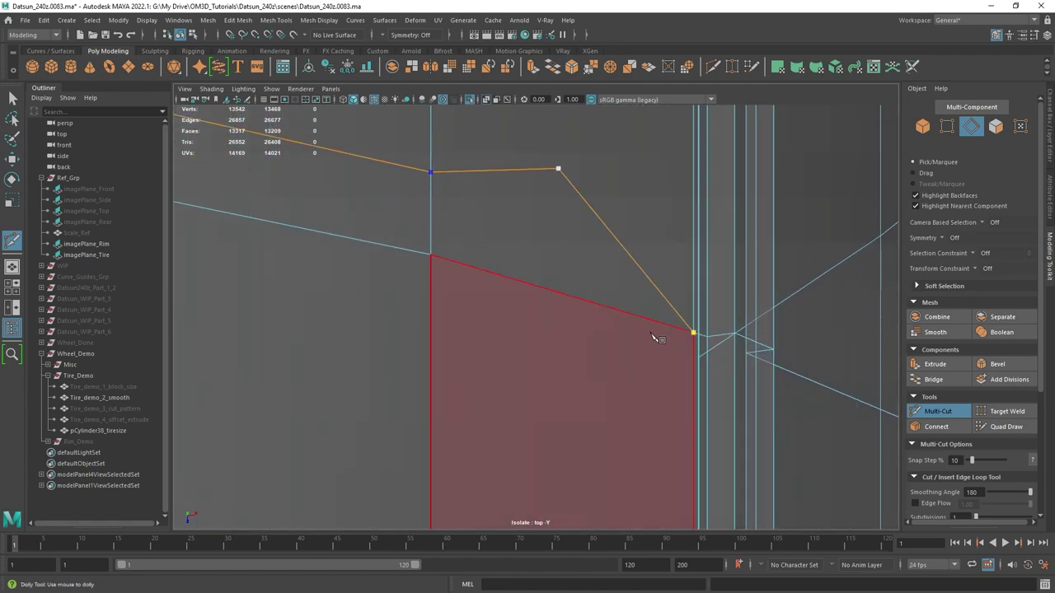
scroll(617, 396, down, 8)
scroll(537, 295, up, 1)
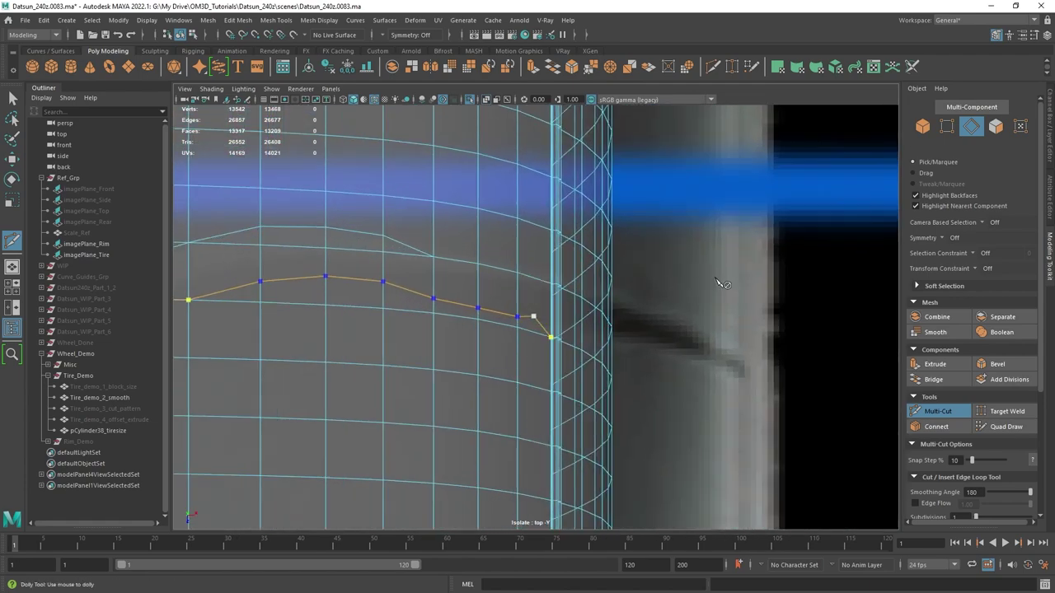
alt+middle_drag(472, 291, 507, 308)
scroll(508, 306, up, 1)
right_click(509, 273)
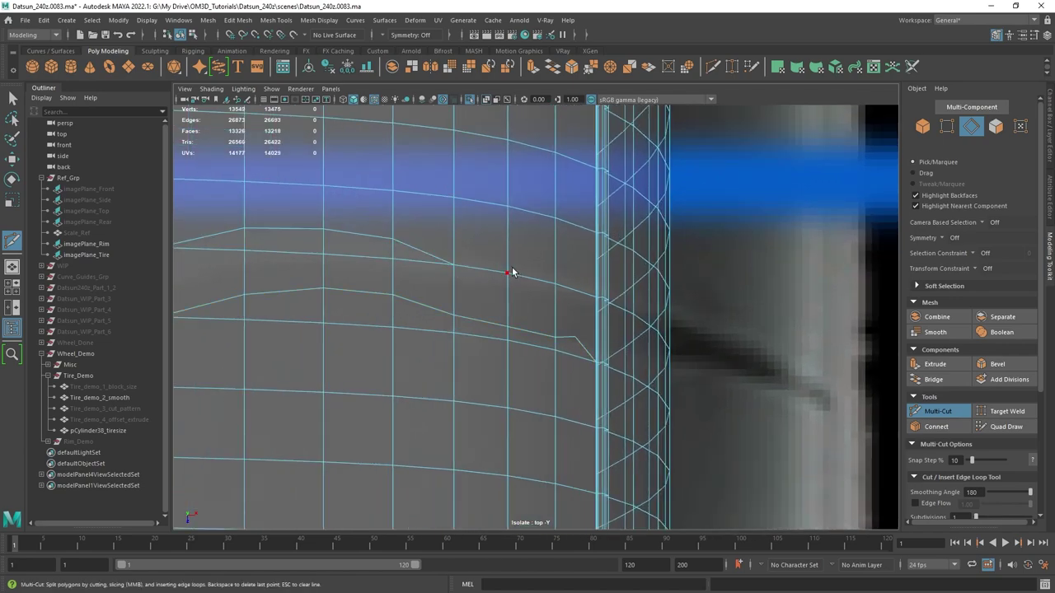
- Multi-Cut from the arch's right vertex along the groove's upper edge to a corner point in the last face, ending at the shoulder vertex above
key(q)
shift+right_drag(432, 234, 394, 238)
click(393, 240)
key(ctrl+z)
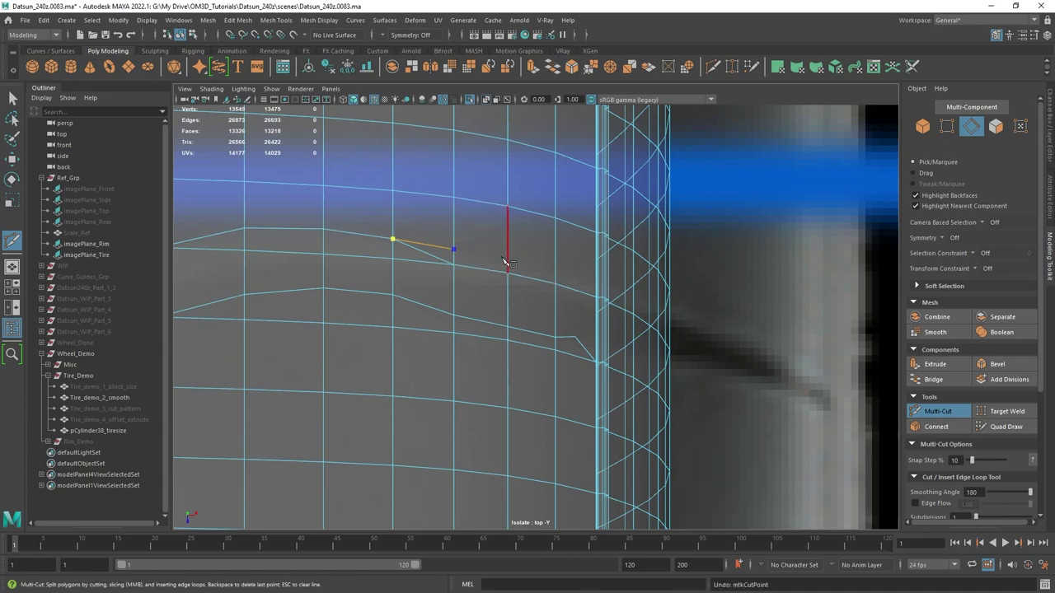
click(507, 263)
click(556, 271)
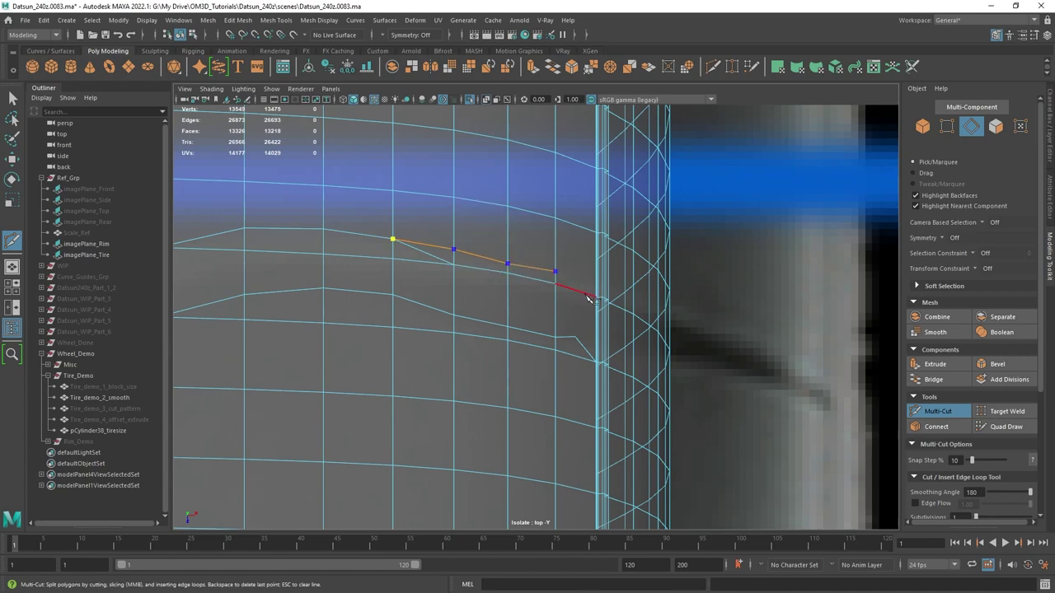
alt+middle_drag(595, 296, 508, 326)
scroll(511, 313, up, 3)
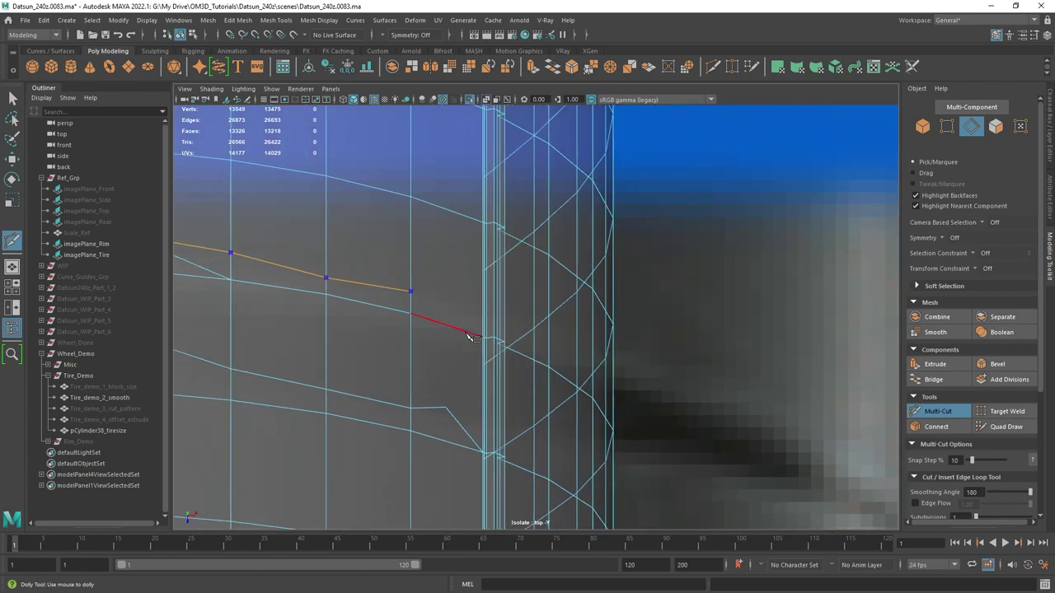
click(459, 314)
click(482, 224)
right_click(469, 274)
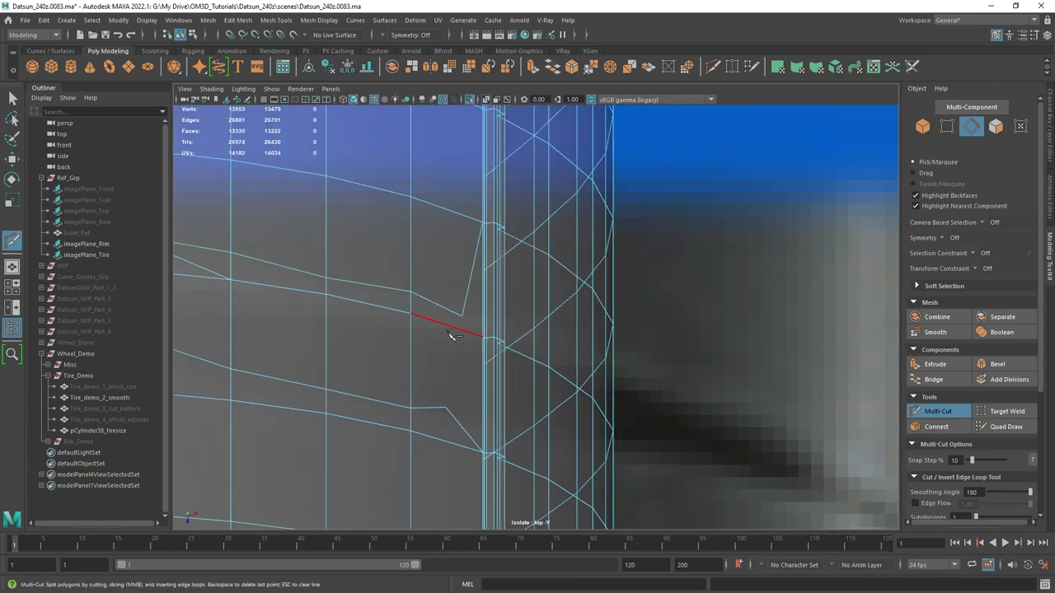
- Close the groove's tip with a Multi-Cut between the corner points of the upper and lower edges
scroll(494, 309, up, 2)
click(539, 278)
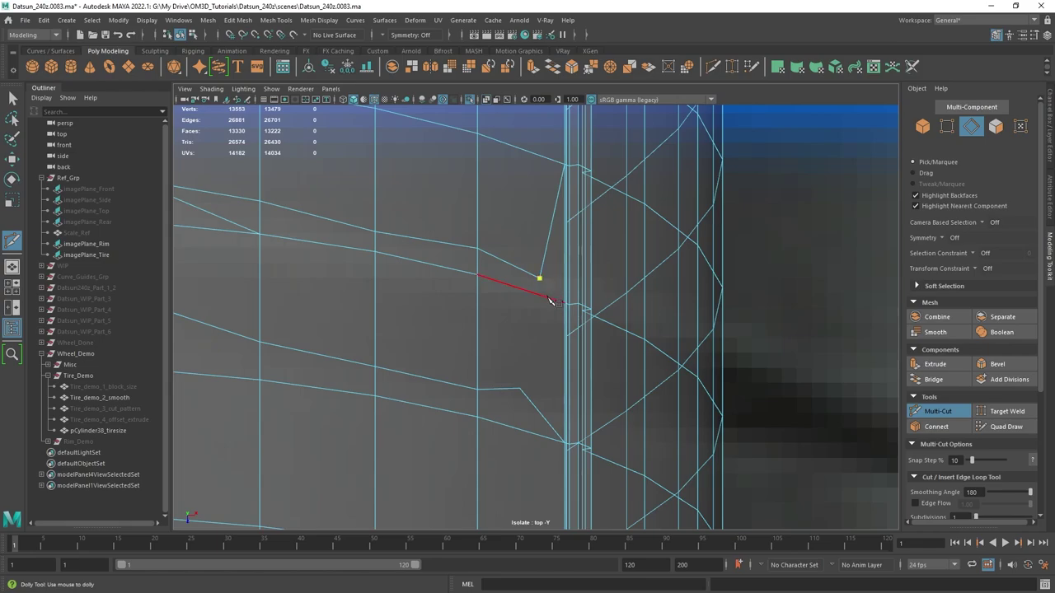
click(547, 297)
click(520, 388)
key(Return)
key(q)
scroll(567, 326, down, 10)
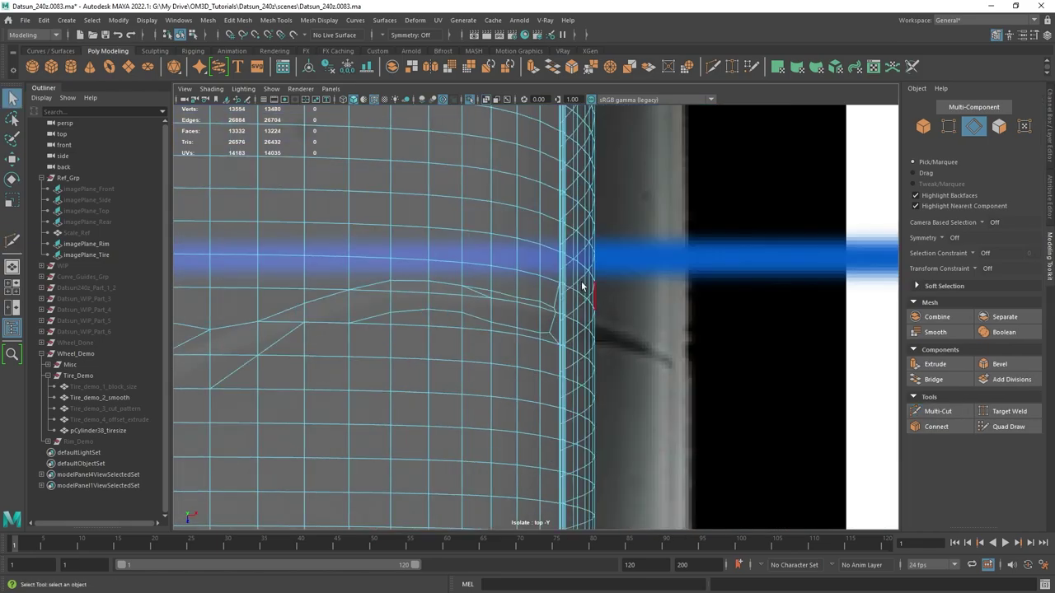
- Multi-Cut diagonally from the short lower cut's upper end to the start of the groove's long lower edge
alt+middle_drag(434, 318, 795, 263)
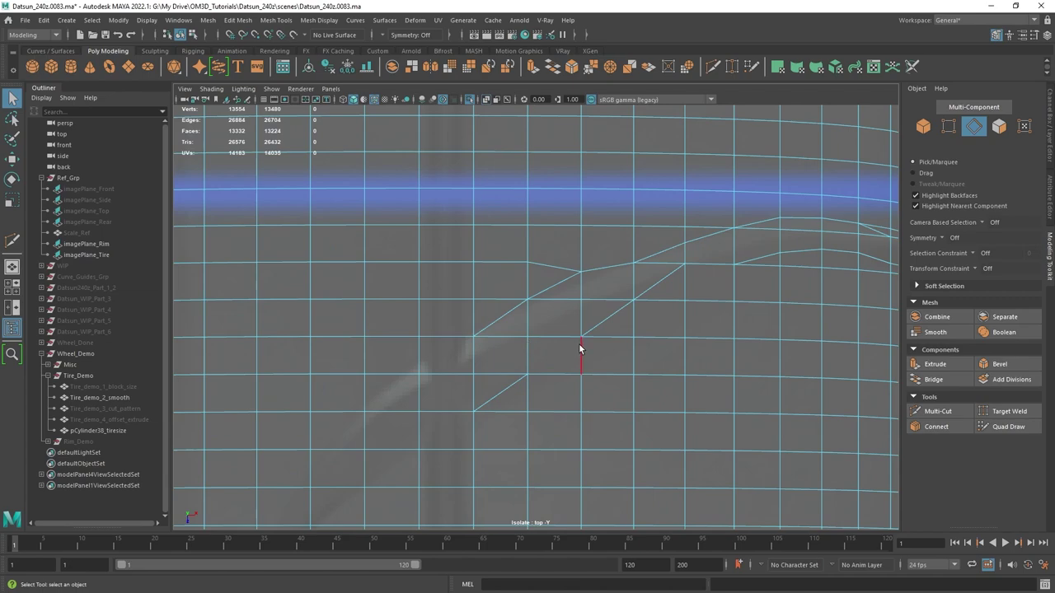
shift+right_drag(588, 316, 543, 317)
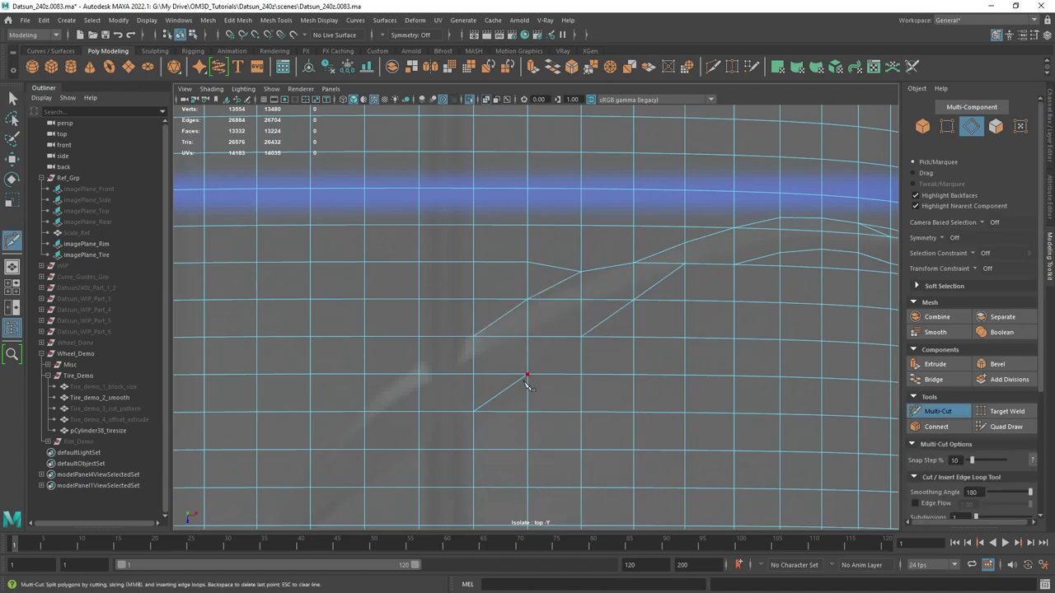
click(581, 337)
key(q)
alt+right_drag(717, 318, 680, 284)
alt+middle_drag(679, 285, 617, 279)
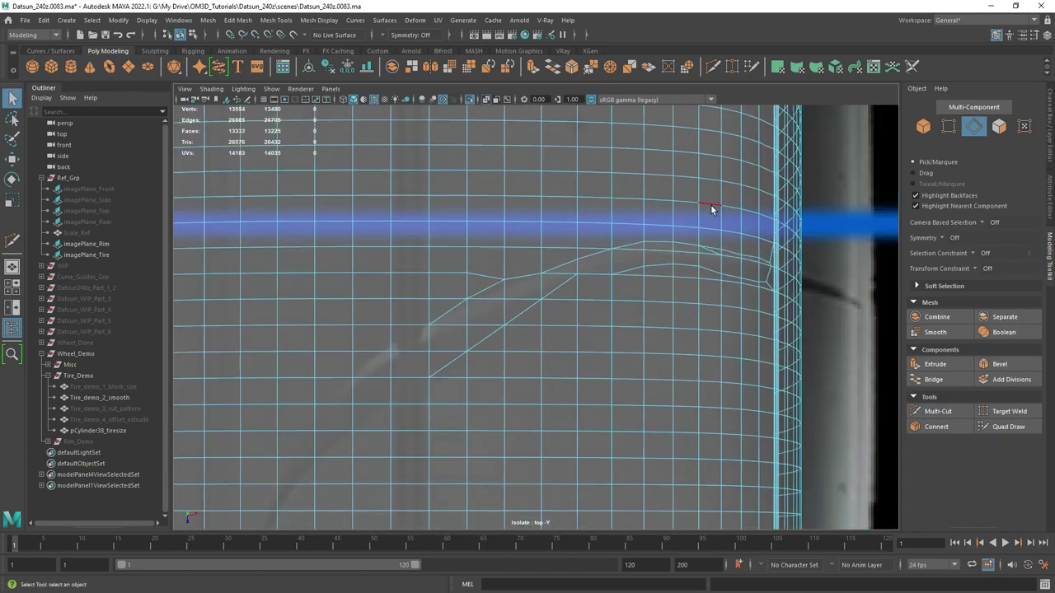
- Examine the groove cuts on the tire's tread in the perspective view
key(space)
key(space)
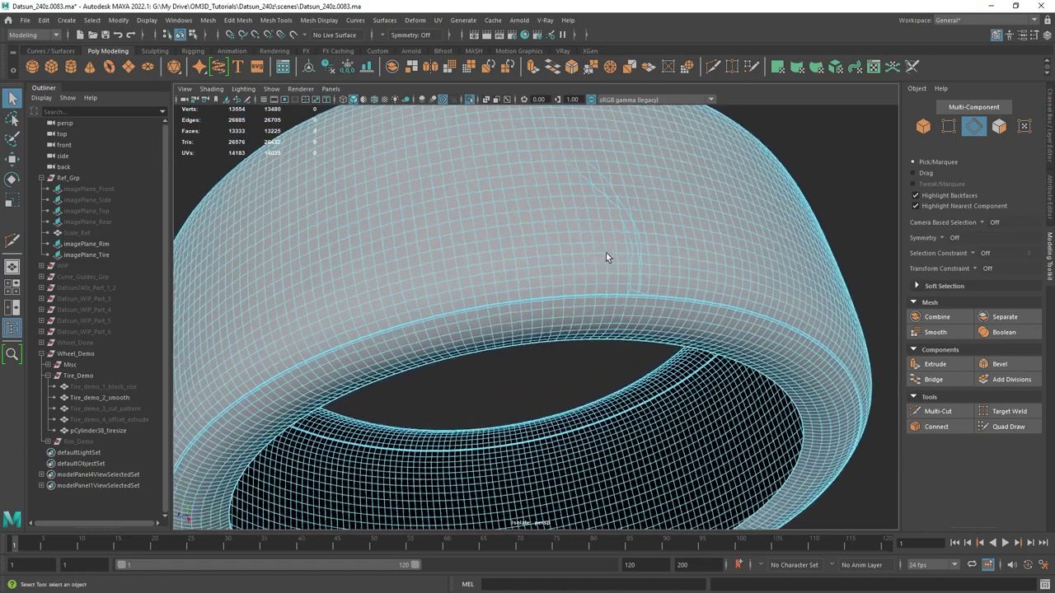
scroll(553, 278, up, 6)
- In the top view, slide two neighbouring vertices on the rising part of the groove's upper edge up along their edges
right_drag(582, 221, 539, 214)
key(space)
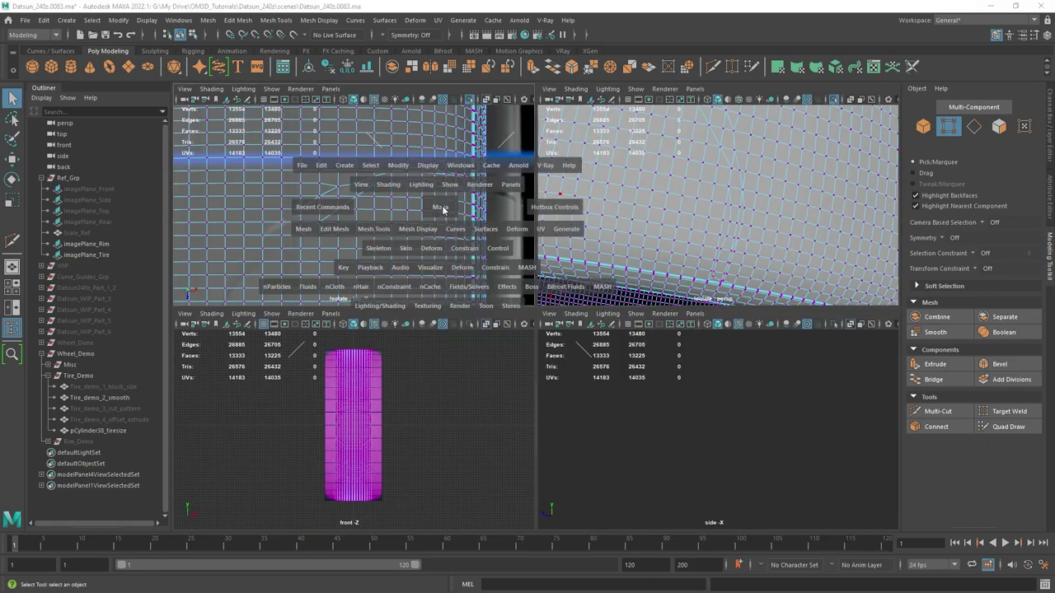
key(space)
alt+middle_drag(443, 210, 497, 275)
scroll(527, 296, up, 7)
drag(673, 307, 642, 319)
key(w)
alt+middle_drag(642, 319, 502, 315)
scroll(519, 314, up, 2)
ctrl+shift+drag(508, 311, 507, 297)
click(604, 294)
ctrl+shift+drag(605, 295, 603, 281)
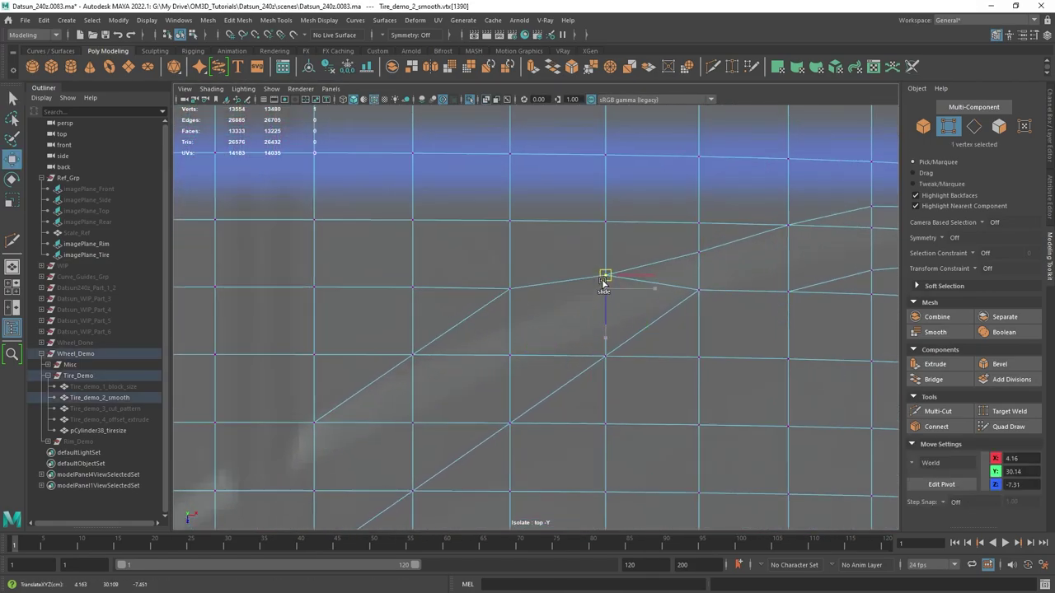
- Refine the groove's upper edge by sliding its vertices towards the arch further up their edges to smooth the curve
alt+middle_drag(687, 289, 613, 302)
scroll(612, 303, up, 1)
ctrl+shift+drag(532, 290, 532, 278)
click(635, 263)
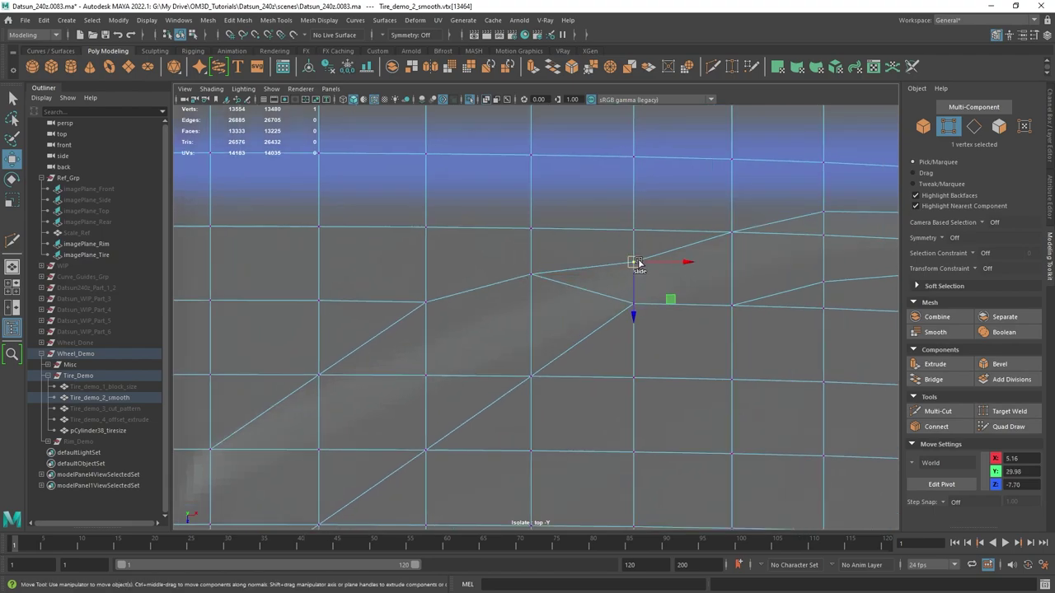
ctrl+shift+drag(638, 263, 639, 250)
alt+middle_drag(686, 261, 585, 272)
scroll(586, 273, up, 1)
click(643, 241)
ctrl+shift+drag(643, 241, 646, 225)
click(536, 261)
ctrl+shift+drag(535, 262, 537, 256)
alt+middle_drag(698, 277, 580, 289)
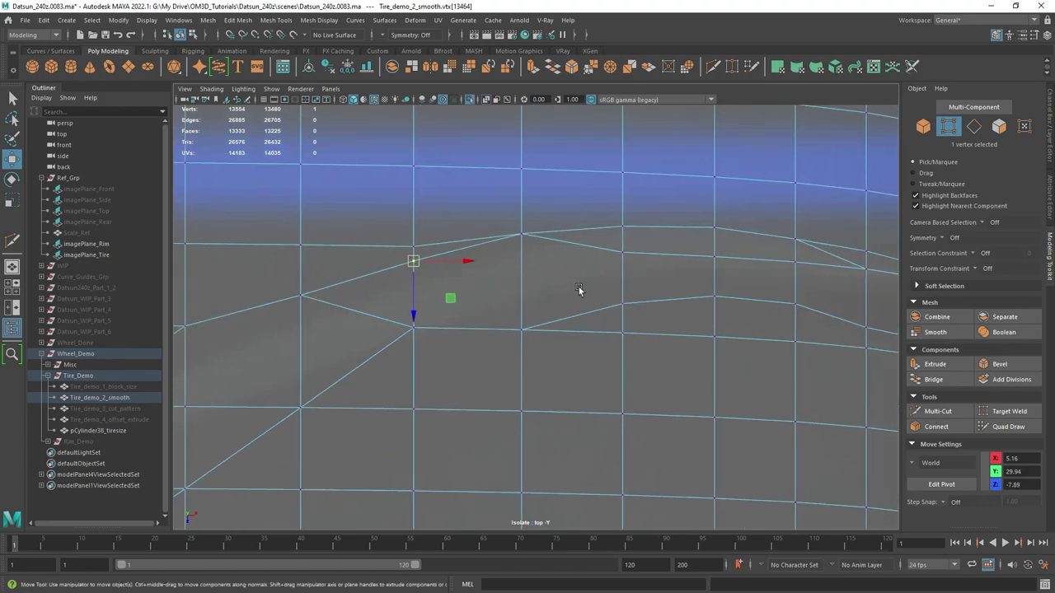
- Raise the grid vertex below the arch's peak, and Target Weld it and its right neighbour to the upper-edge vertices above them
click(620, 255)
drag(623, 257, 624, 238)
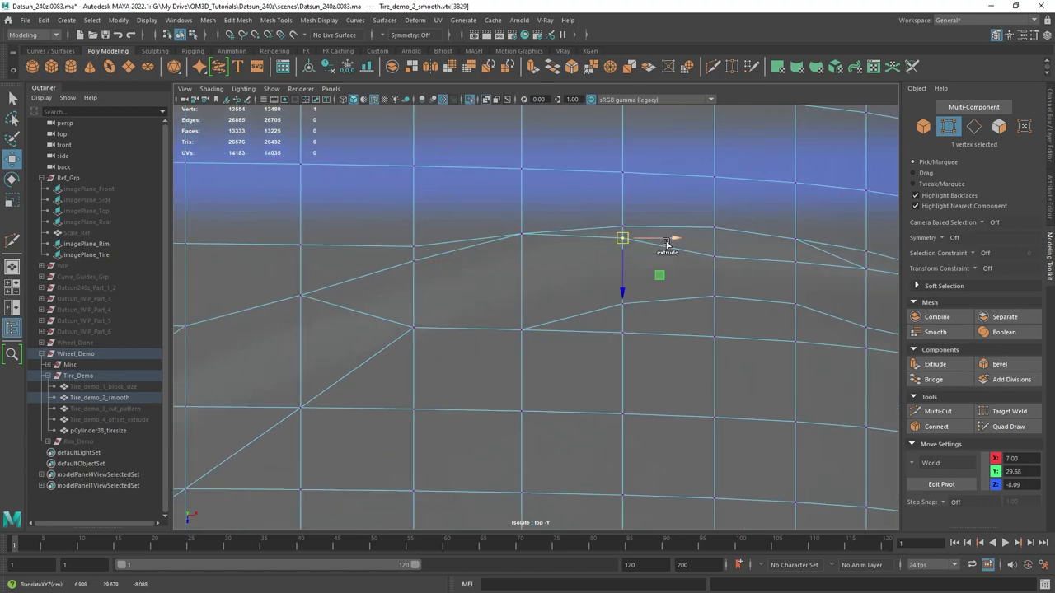
shift+right_drag(666, 241, 657, 214)
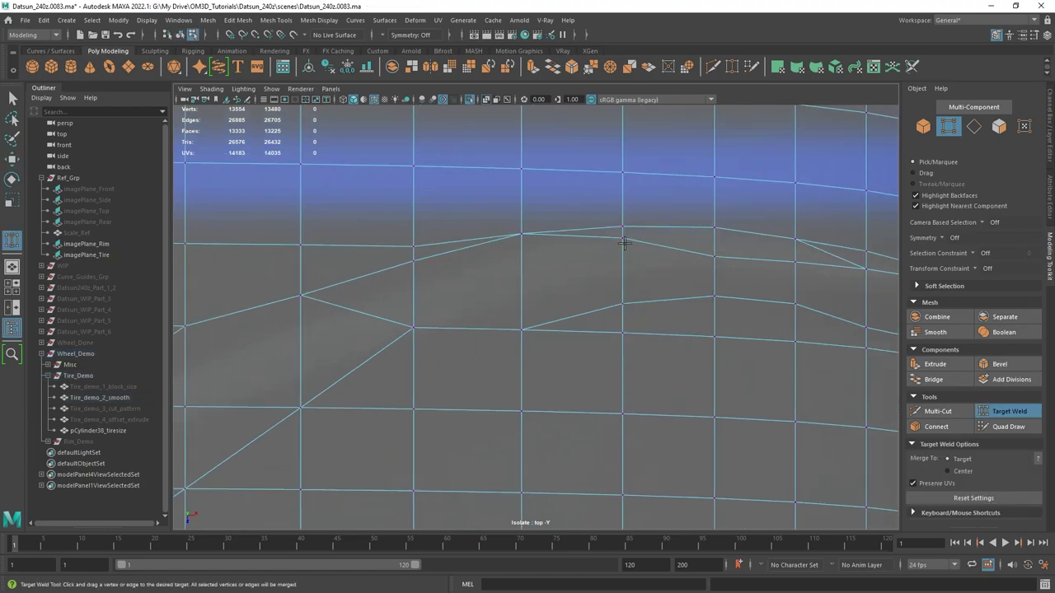
drag(622, 226, 622, 227)
drag(714, 230, 714, 229)
- Merge the remaining closely spaced vertices towards the tire's right shoulder into the groove's upper edge
alt+middle_drag(720, 259, 594, 253)
key(q)
click(668, 261)
key(w)
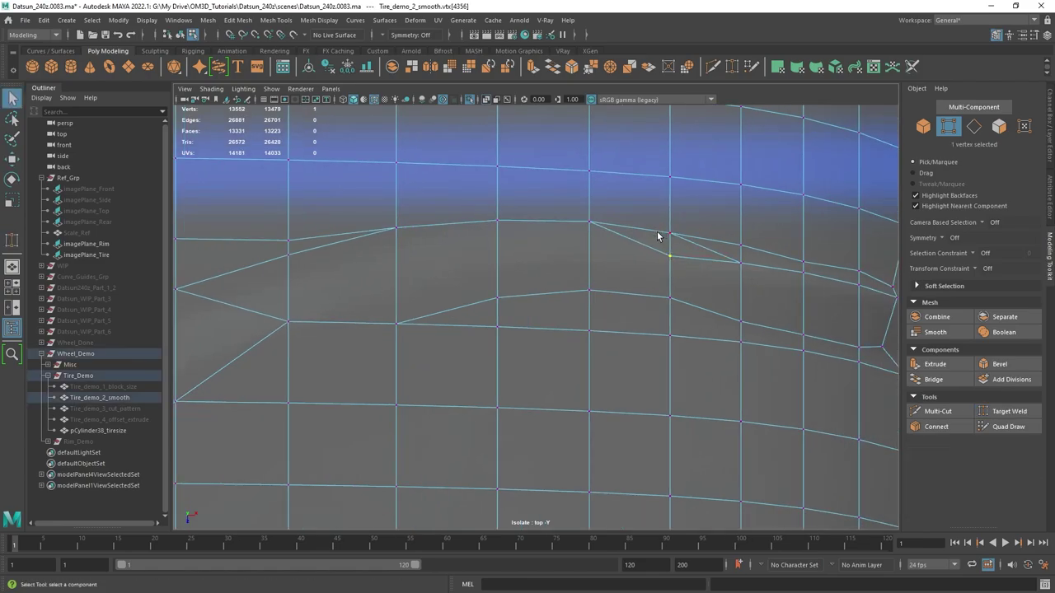
right_click(659, 235)
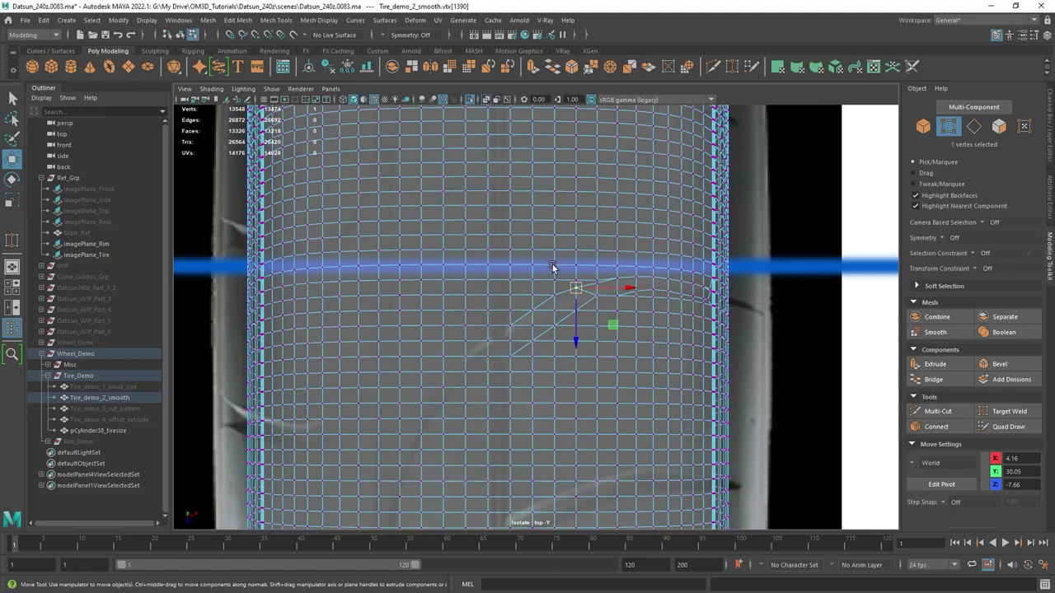
- Return the tire to object mode and examine its groove cuts from several angles in the perspective view
scroll(549, 283, up, 2)
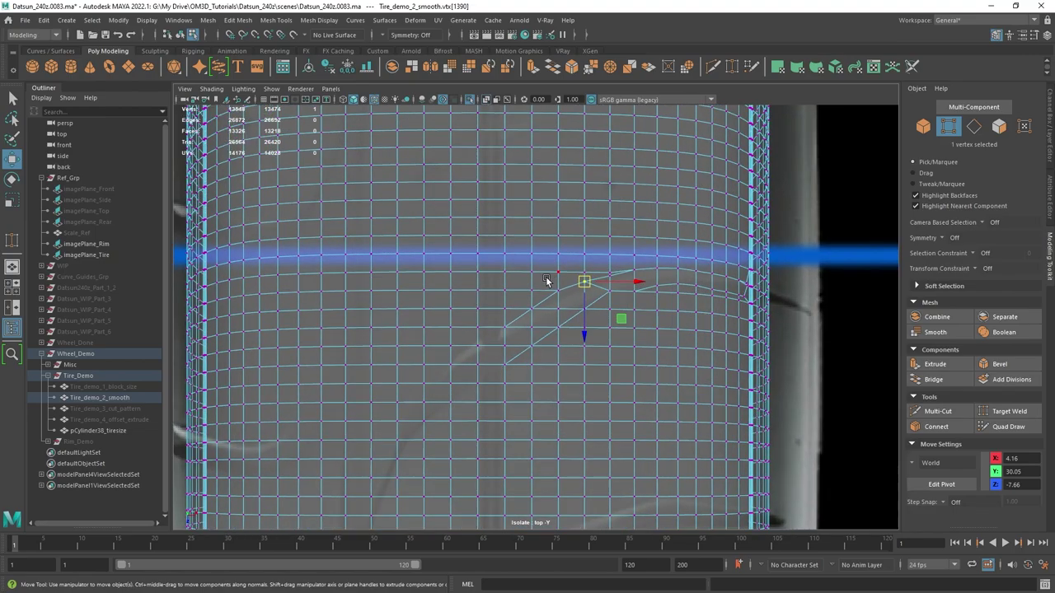
alt+middle_drag(471, 337, 511, 312)
key(q)
right_drag(520, 198, 672, 147)
key(space)
drag(759, 192, 800, 169)
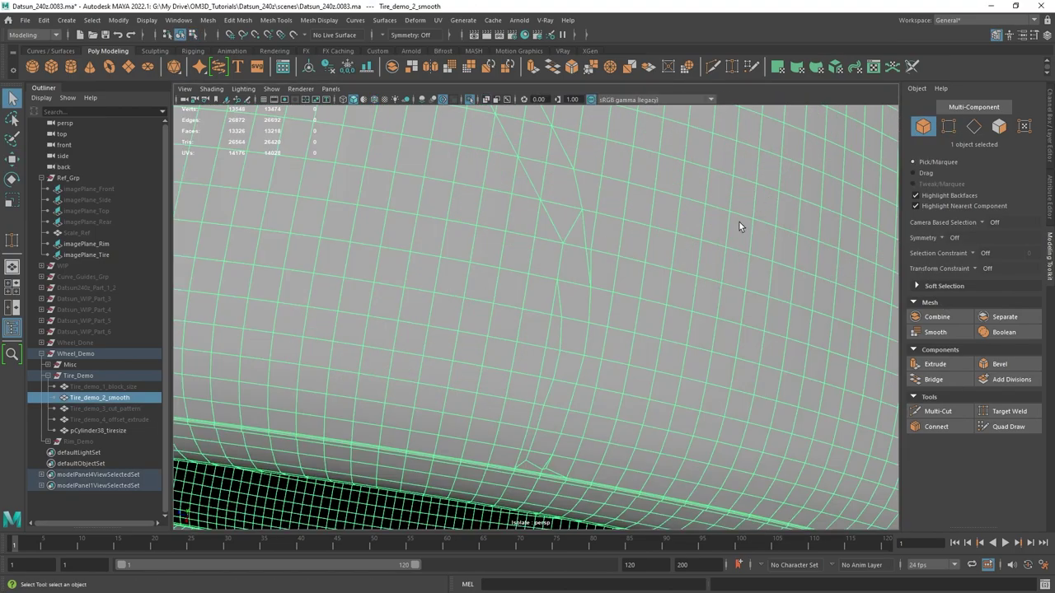
alt+drag(738, 221, 724, 242)
alt+right_drag(724, 242, 640, 283)
alt+drag(465, 370, 534, 266)
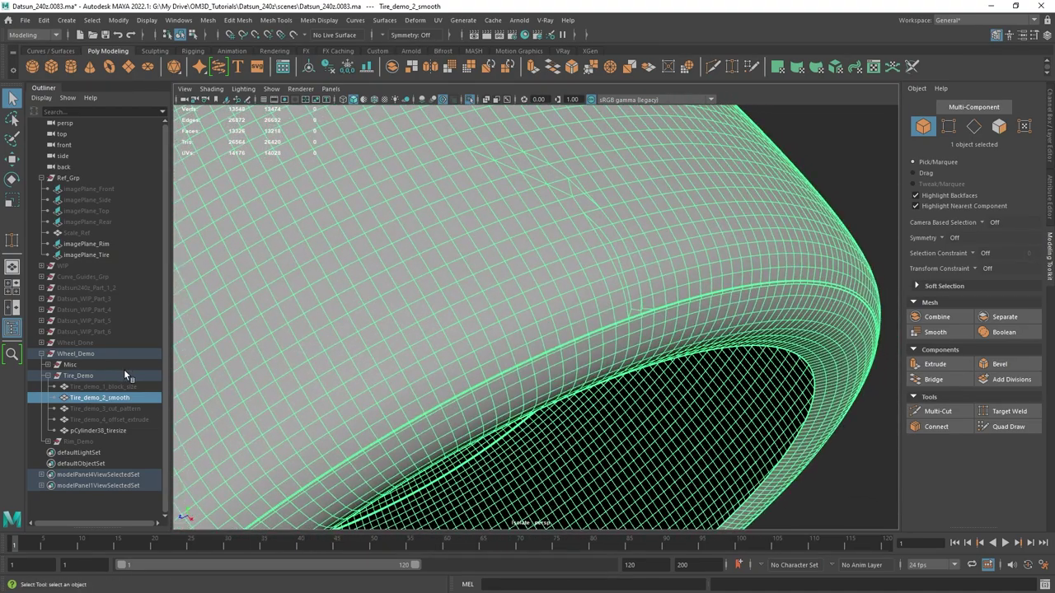
- Hide Tire_demo_2_smooth, unhide Tire_demo_3_cut_pattern and isolate it in the perspective view
key(ctrl+h)
click(131, 410)
key(shift+h)
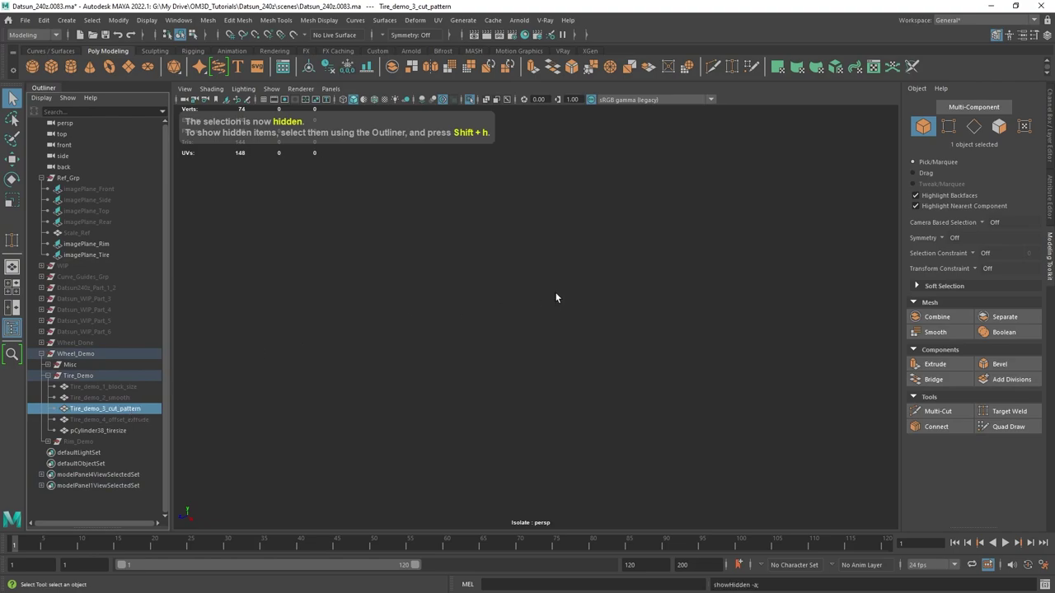
key(ctrl+1)
alt+drag(566, 294, 609, 291)
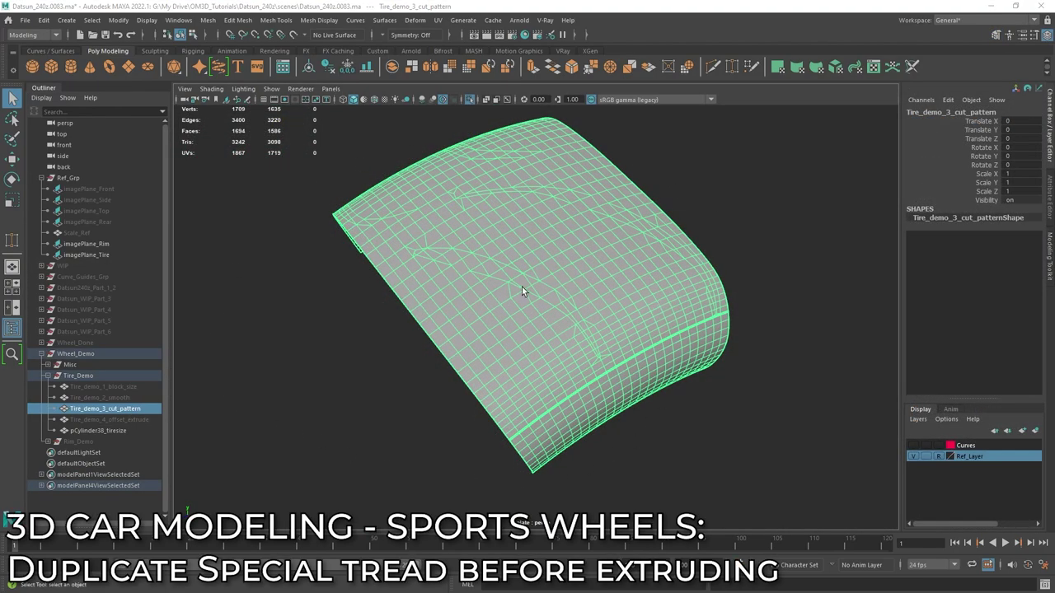
- Examine the grooves on the cut tread segment and select the row of faces running across it between two grooves
alt+drag(521, 290, 477, 262)
right_drag(599, 274, 589, 240)
alt+drag(593, 263, 535, 377)
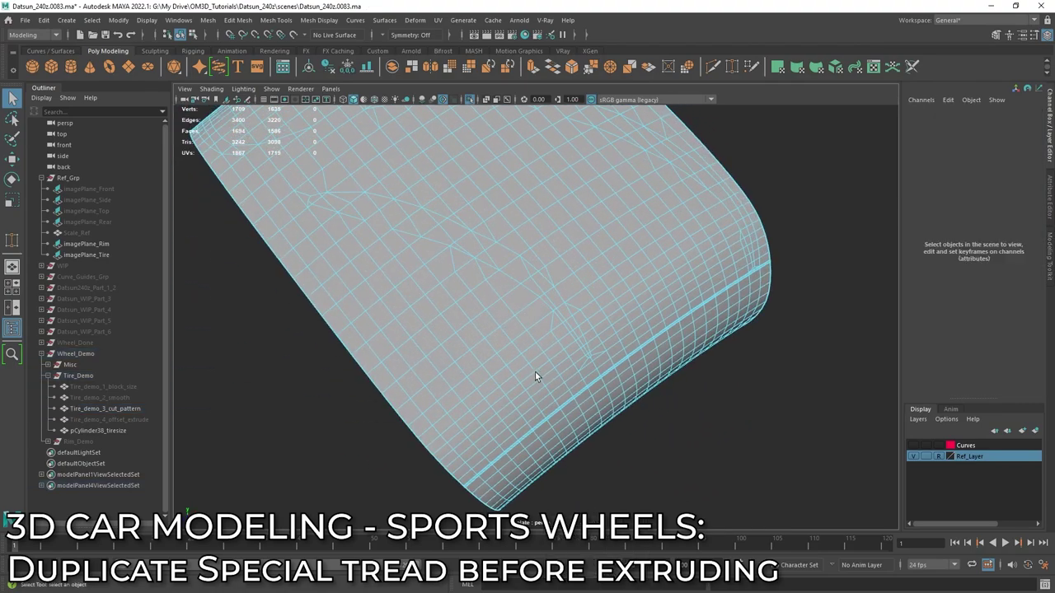
scroll(541, 297, up, 3)
alt+middle_drag(373, 260, 434, 324)
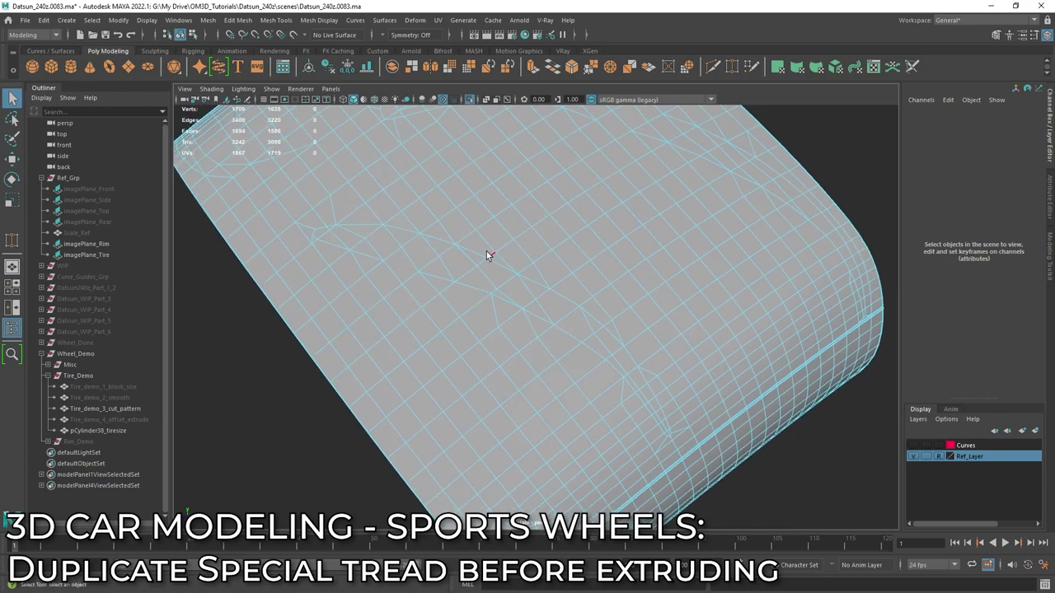
alt+drag(464, 269, 565, 255)
right_click(494, 193)
right_drag(495, 193, 495, 222)
mouse_move(536, 237)
alt+mouse_down()
mouse_move(490, 234)
mouse_move(533, 214)
mouse_move(522, 169)
mouse_move(618, 203)
mouse_move(491, 212)
mouse_move(536, 250)
mouse_move(527, 231)
mouse_move(547, 238)
mouse_move(534, 241)
alt+mouse_up()
click(498, 228)
shift+double_click(499, 202)
scroll(511, 213, down, 4)
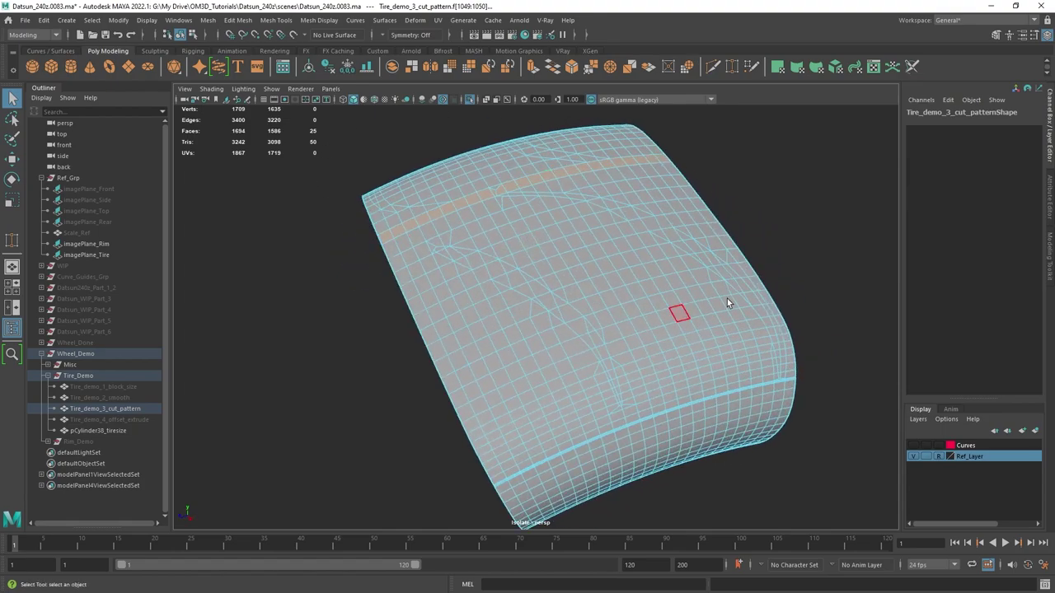
- Return the tread segment to object selection and inspect its overall shape from the front and the side
alt+drag(727, 302, 605, 254)
alt+drag(565, 337, 528, 180)
alt+middle_drag(581, 260, 543, 281)
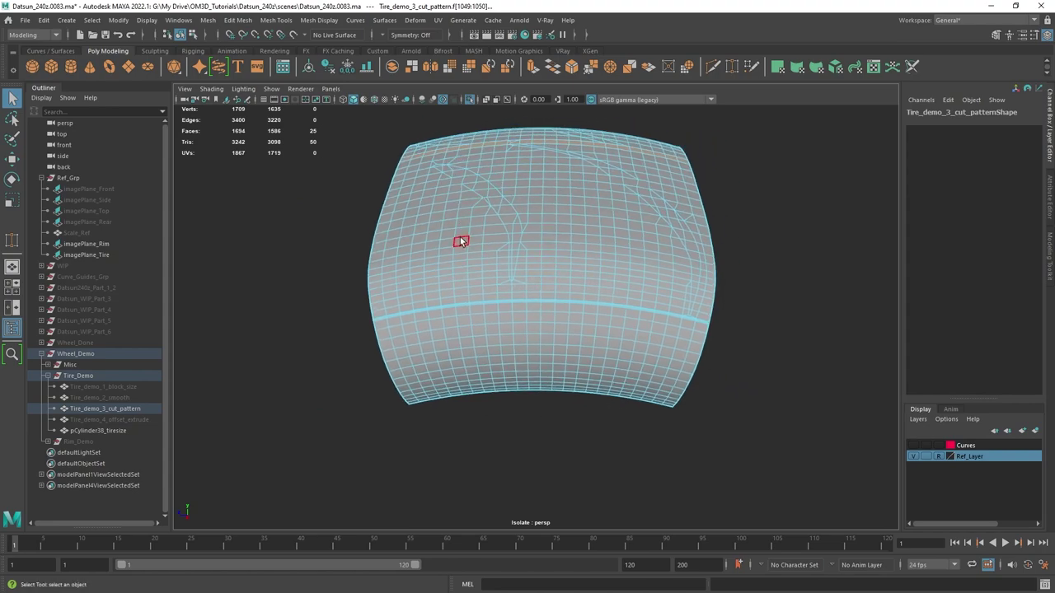
right_drag(475, 201, 579, 147)
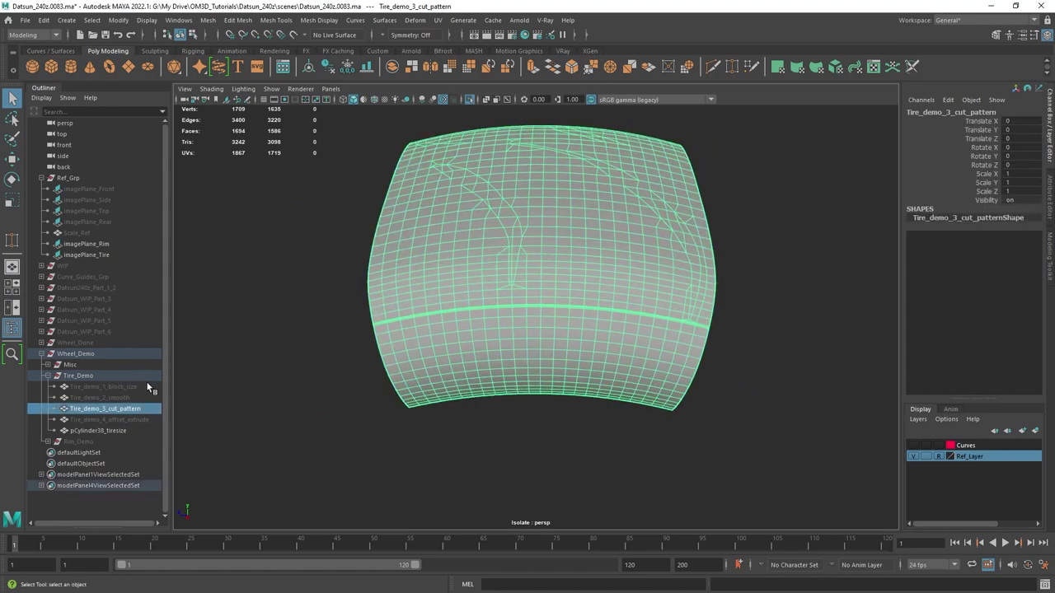
alt+drag(595, 254, 459, 238)
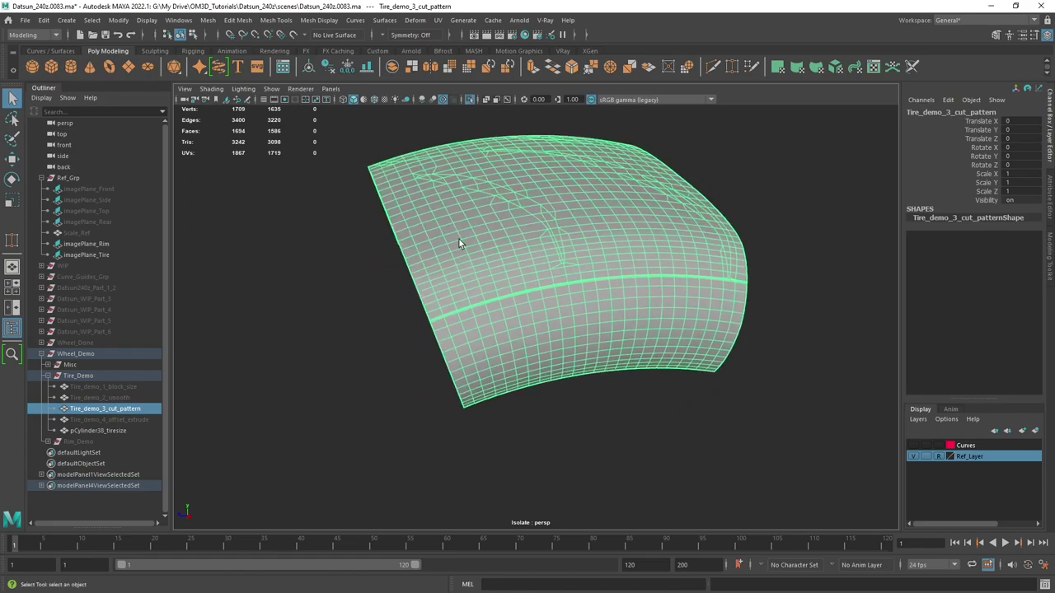
alt+drag(561, 301, 714, 165)
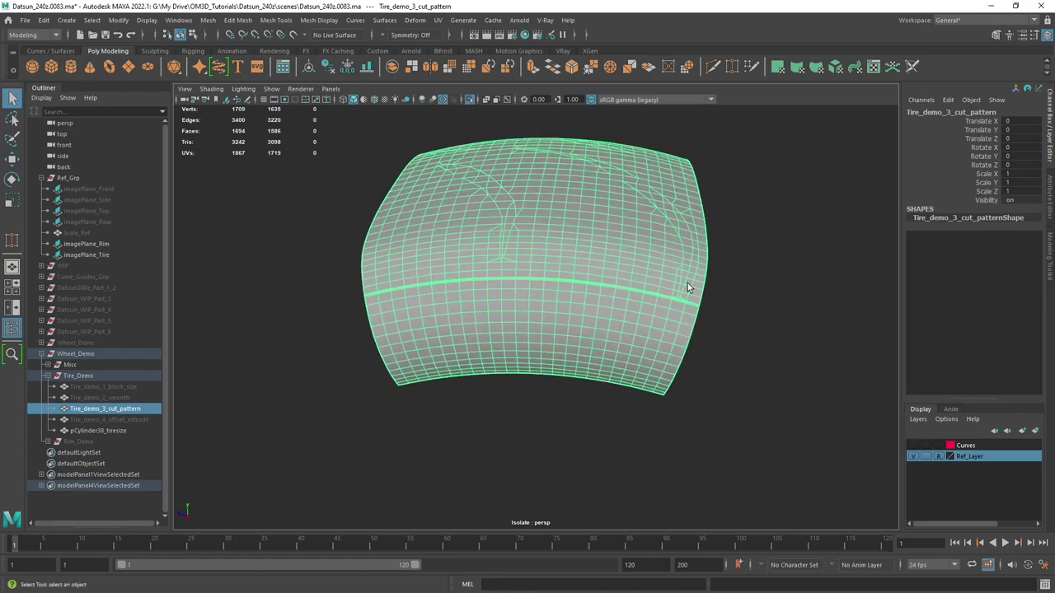
- Add pCylinder38_tiresize to the selection and isolate it together with the tread segment
ctrl+click(99, 430)
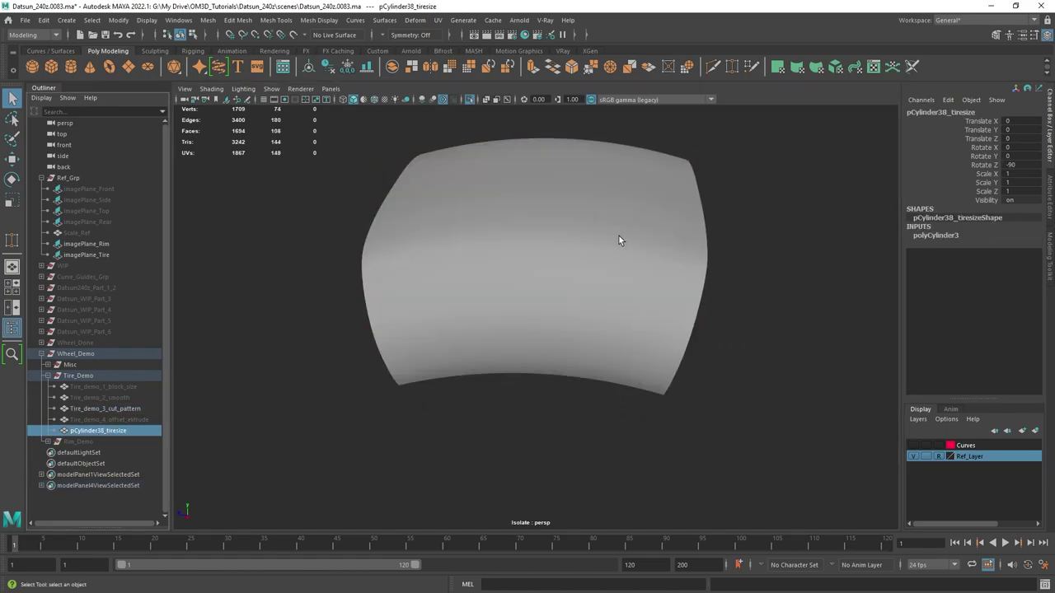
key(ctrl+1)
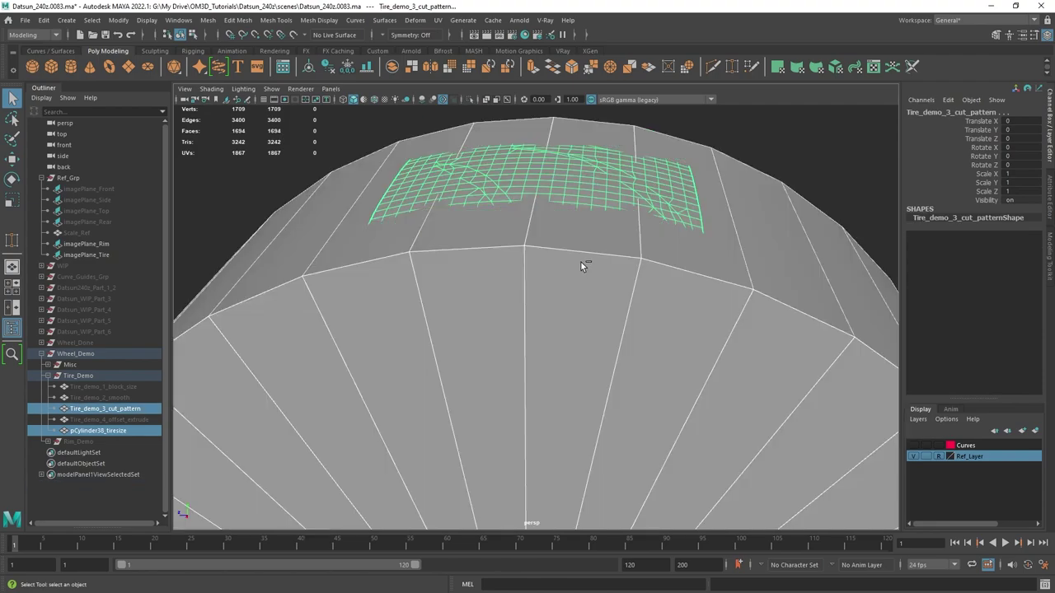
key(ctrl+1)
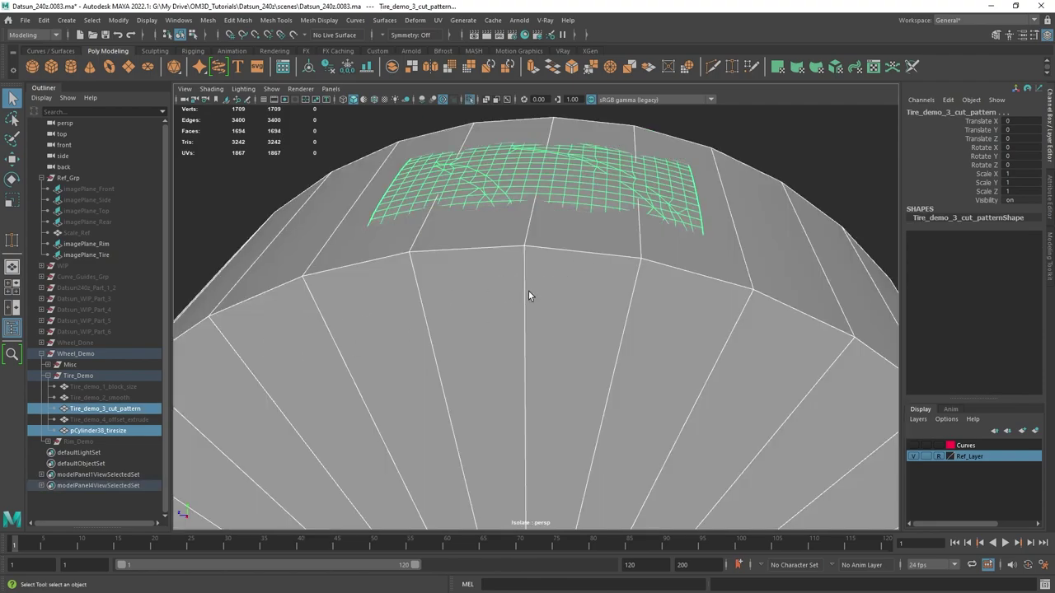
- Set the Subdivisions Axis of pCylinder38_tiresize to 11
click(138, 431)
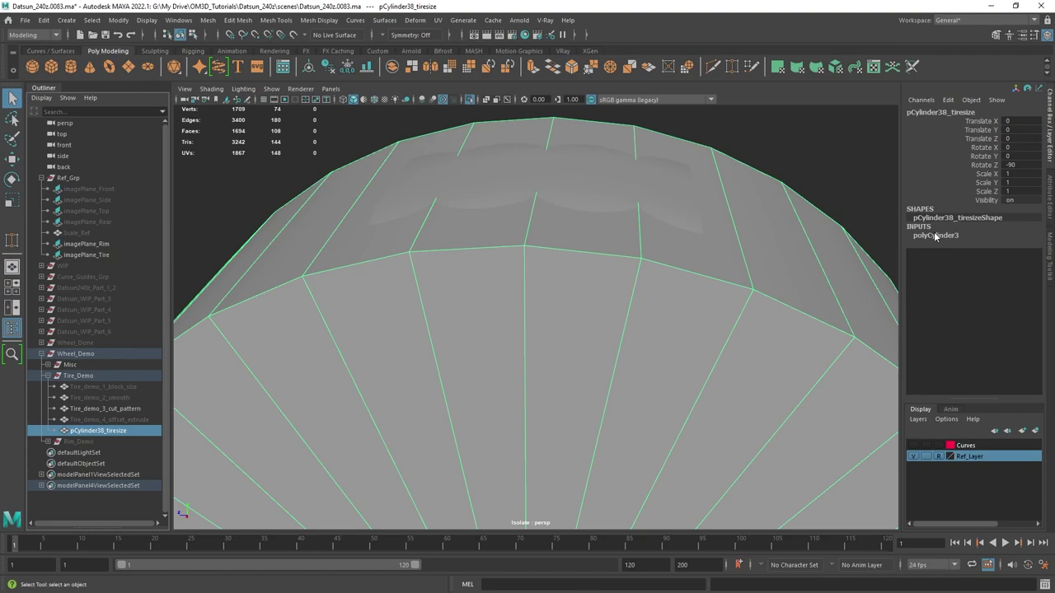
click(935, 236)
double_click(1027, 262)
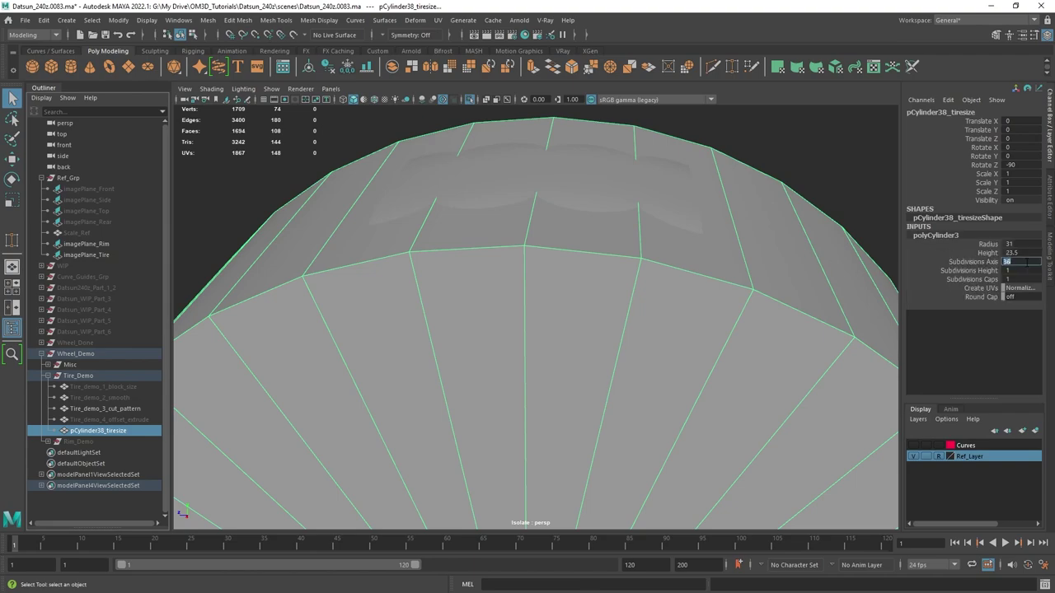
text(11)
key(Return)
- Compare the tread segment with one side of the low-poly cylinder in X-ray view from several angles
click(544, 216)
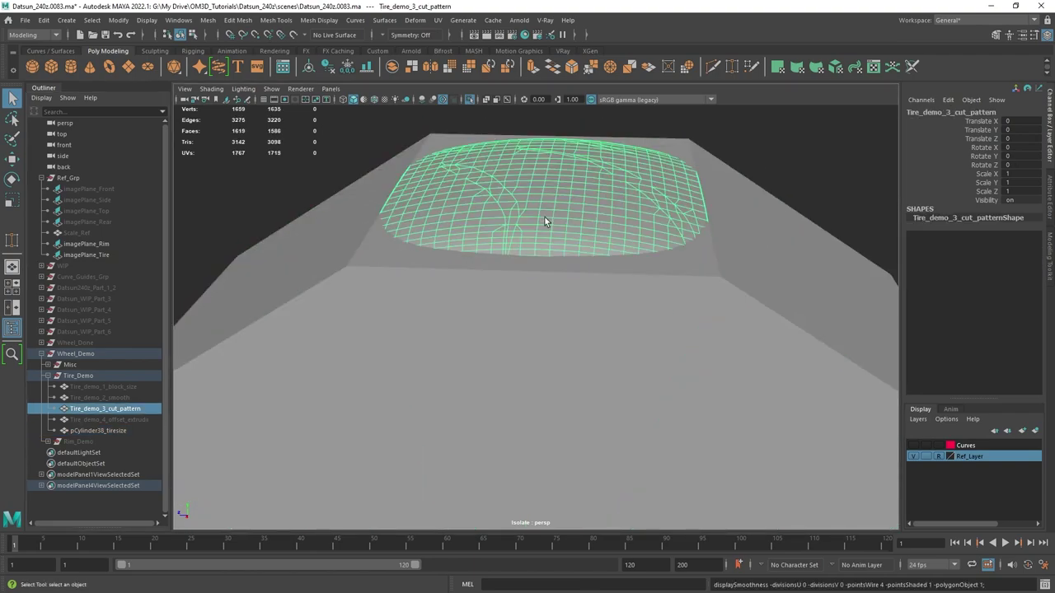
alt+drag(544, 216, 572, 286)
click(460, 403)
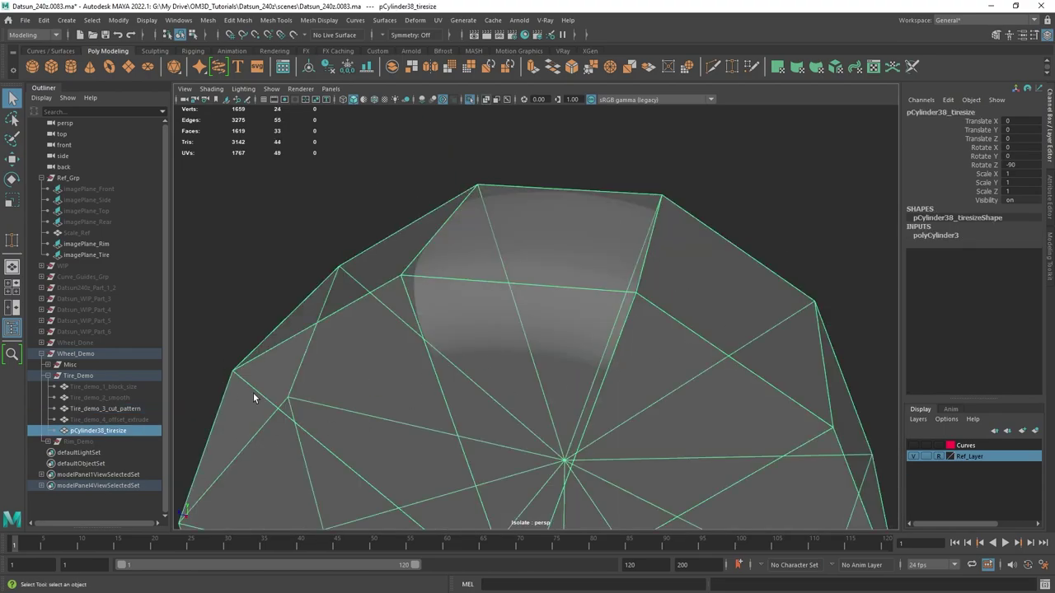
alt+drag(253, 392, 628, 303)
shift+click(475, 347)
alt+drag(476, 347, 631, 280)
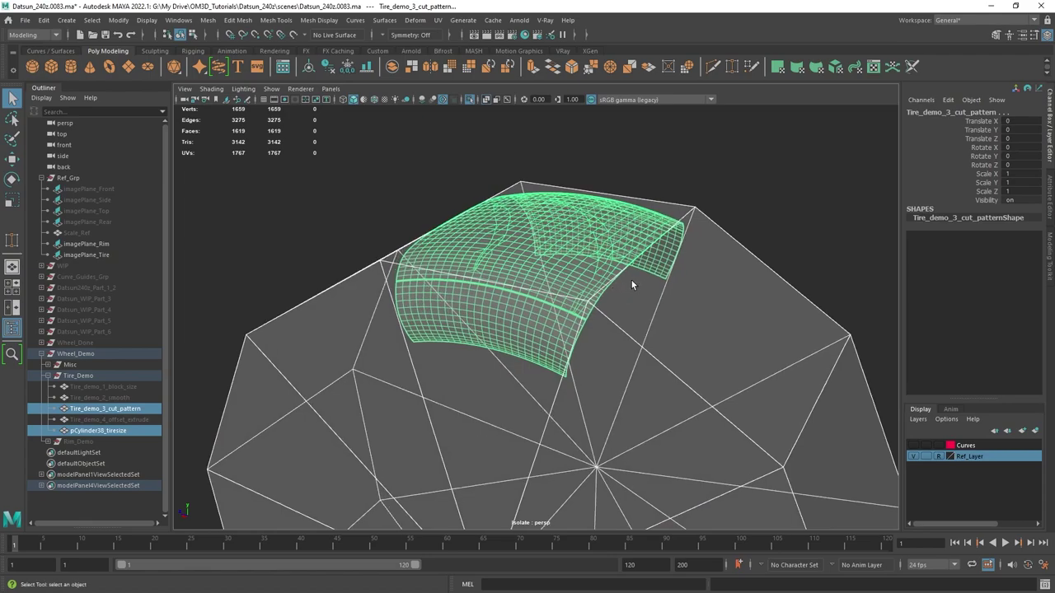
alt+drag(442, 333, 509, 260)
alt+drag(493, 330, 546, 329)
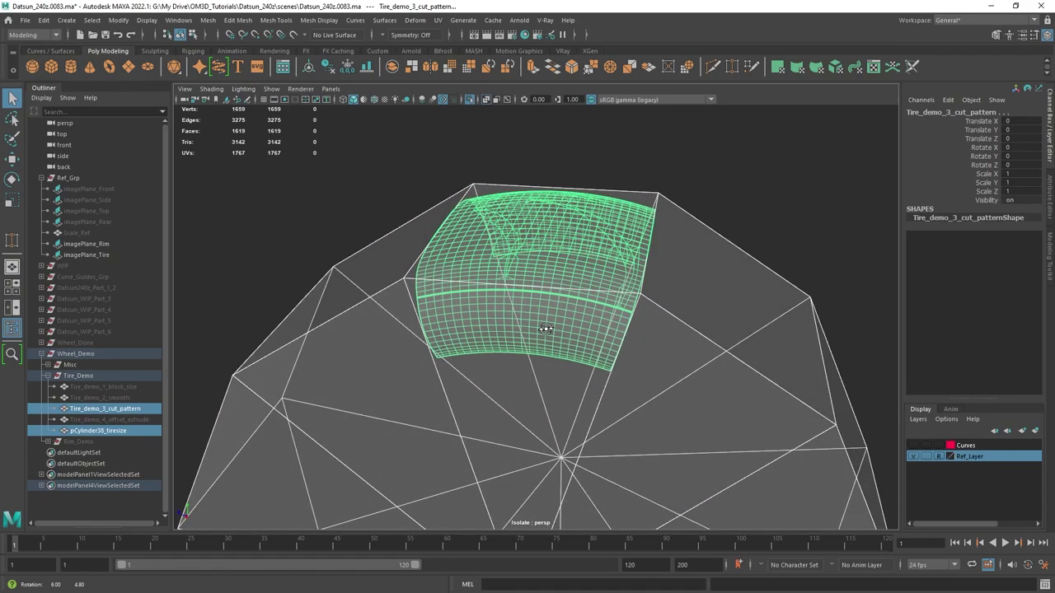
- Isolate only the Tire_demo_3_cut_pattern segment and turn off X-ray shading
click(521, 239)
key(ctrl+1)
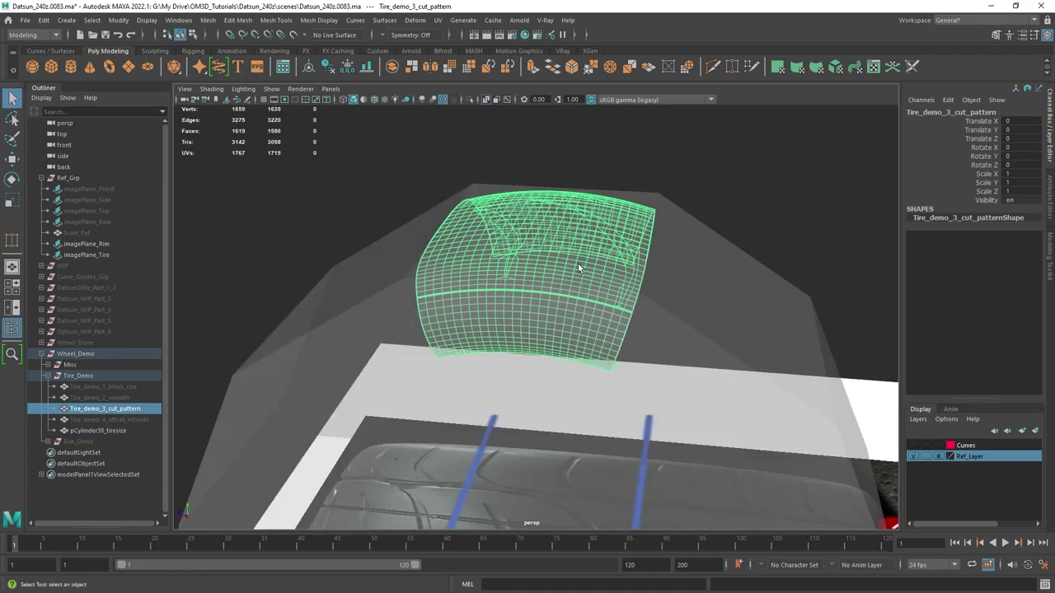
key(ctrl+1)
key(alt+x)
alt+right_drag(577, 263, 580, 287)
alt+drag(580, 286, 607, 285)
key(1)
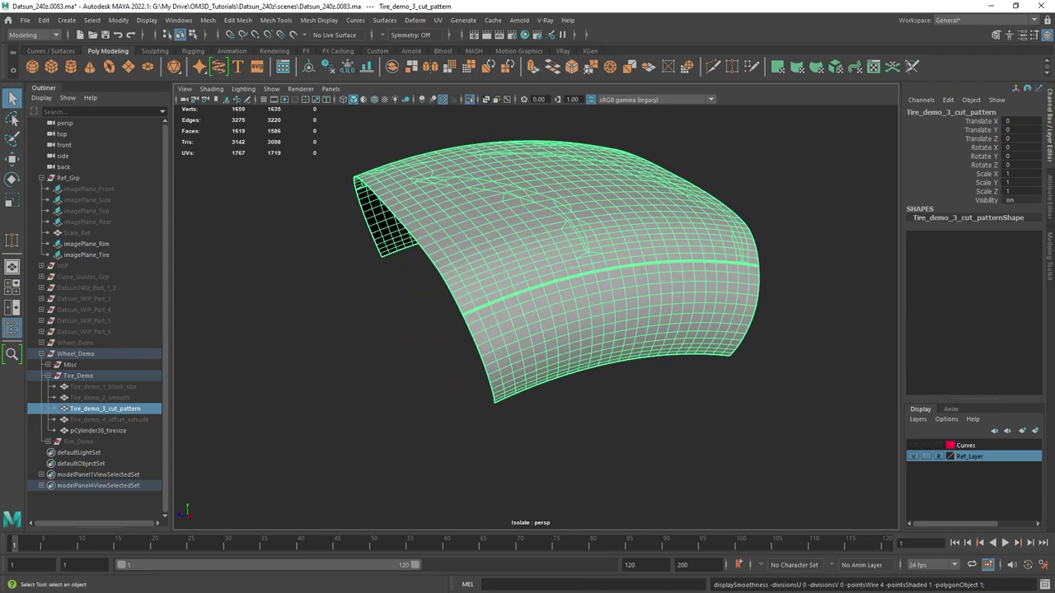
- Open the Duplicate Special options for the tread segment and place the dialog beside the model
key(ctrl+alt+s)
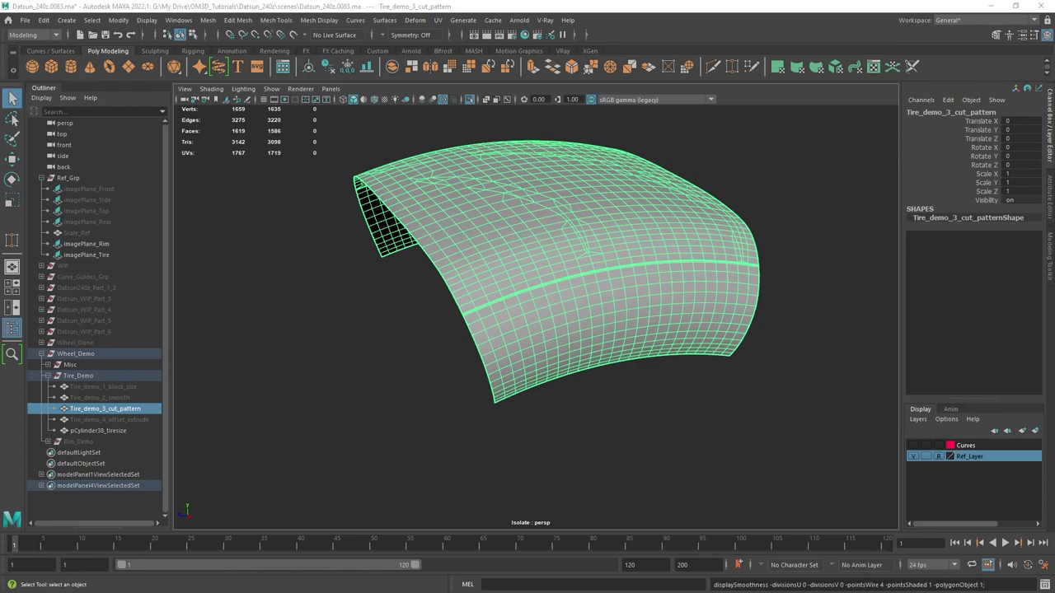
drag(1054, 334, 722, 203)
alt+middle_drag(510, 237, 370, 215)
scroll(487, 257, down, 3)
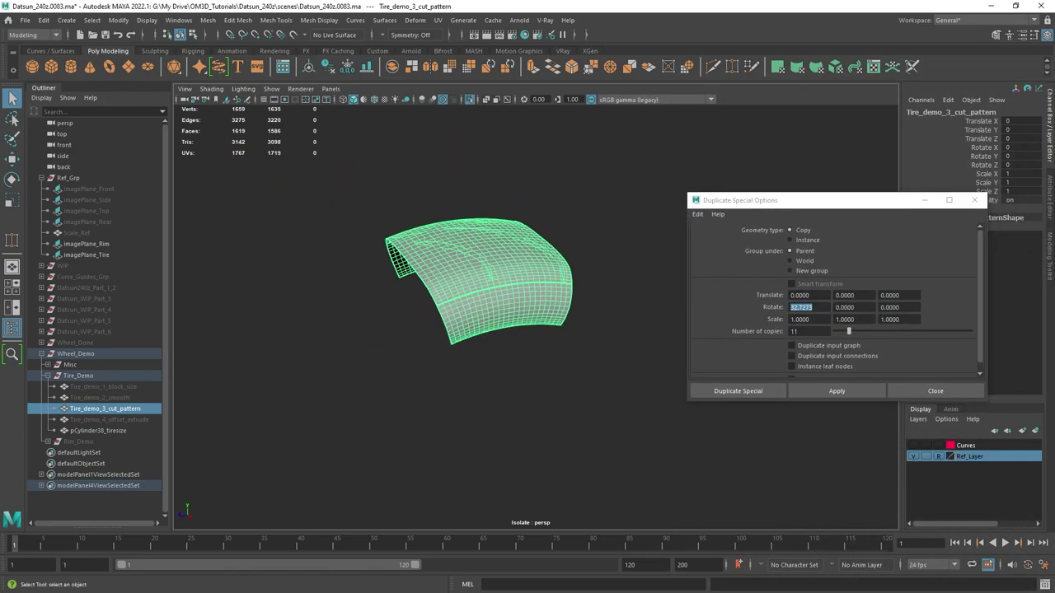
- Switch to the reference image board and examine the numbered tread divisions around the wheel photo
key(alt+Tab)
middle_drag(819, 370, 644, 332)
scroll(644, 332, down, 2)
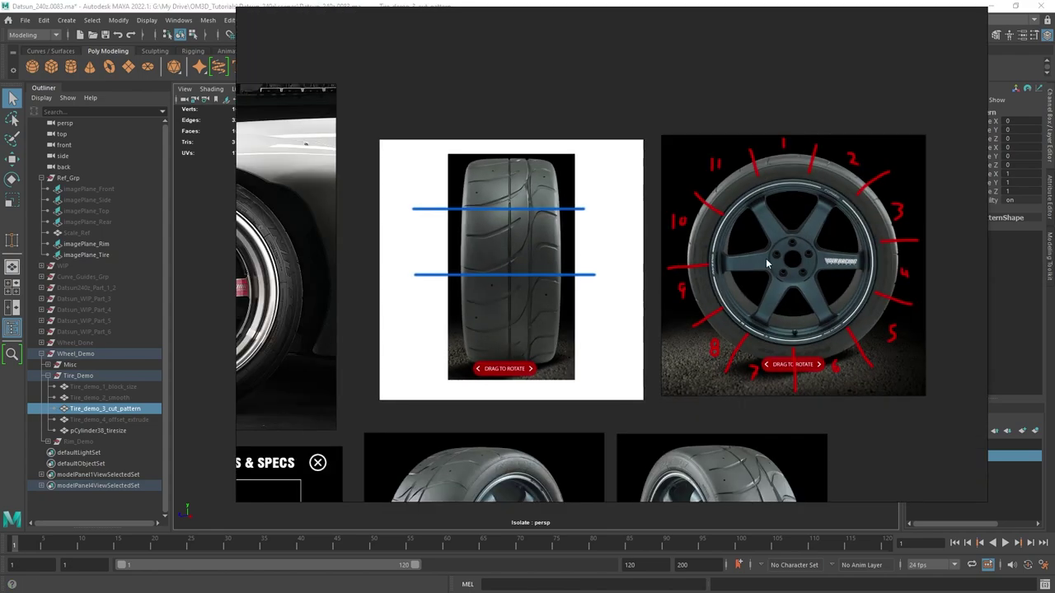
middle_drag(765, 258, 647, 269)
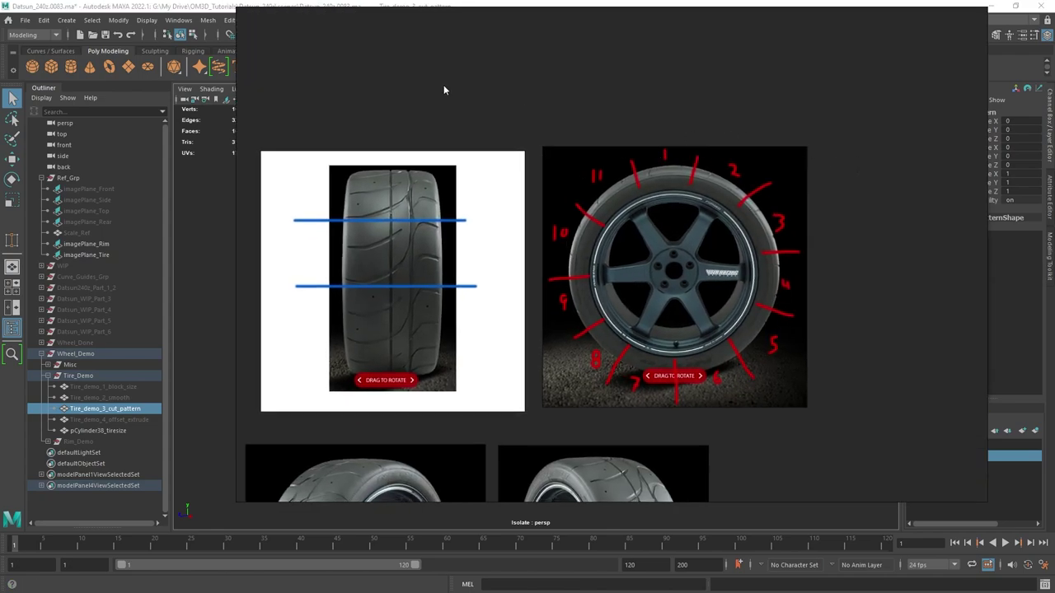
click(186, 8)
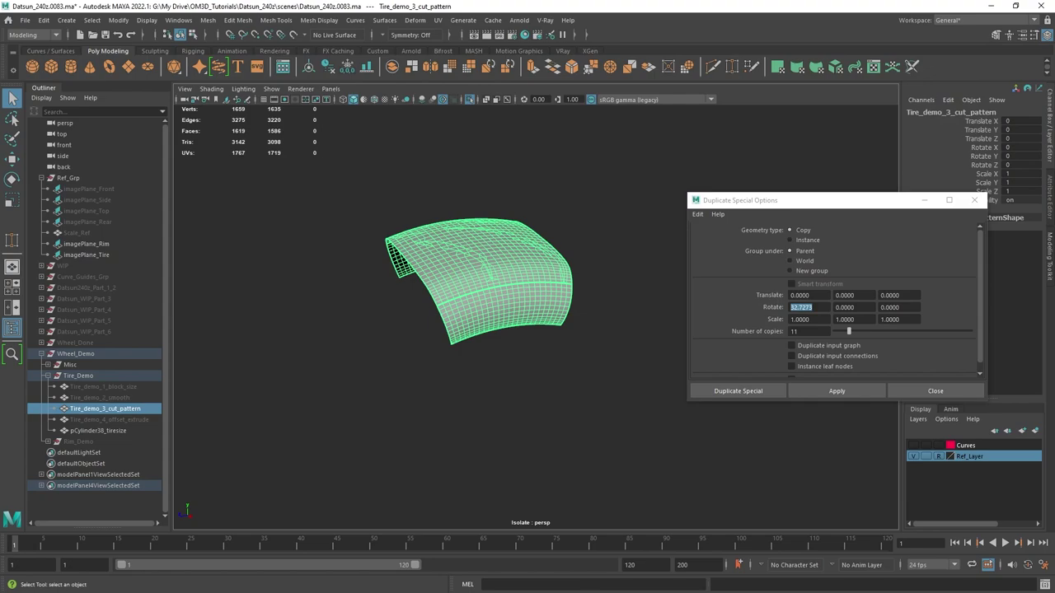
- Switch to Calculator and work out the rotation per tread segment as 360 ÷ 11
key(alt+Tab)
drag(533, 190, 433, 119)
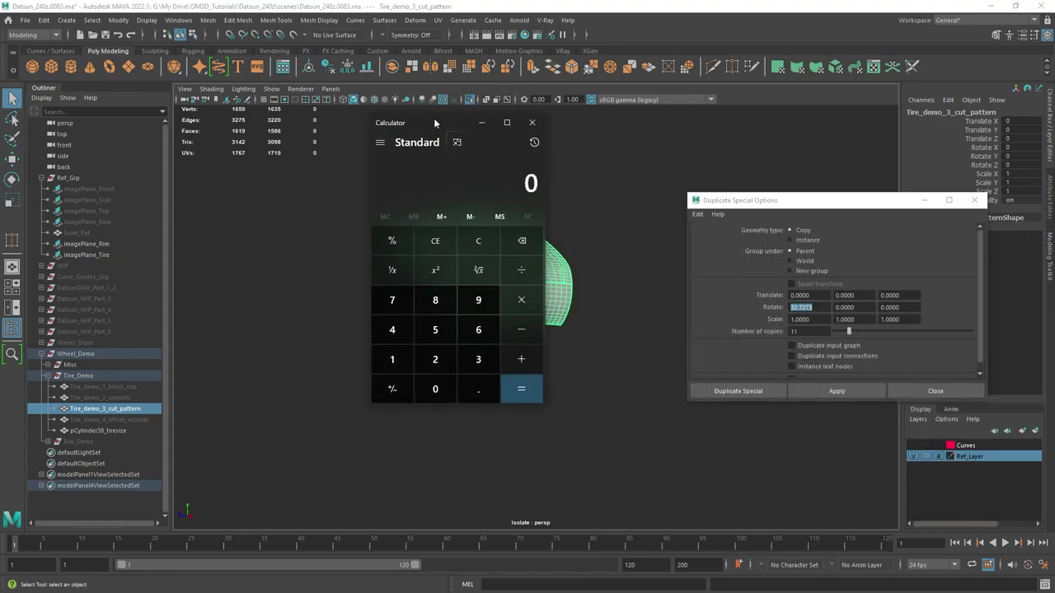
text(360/11)
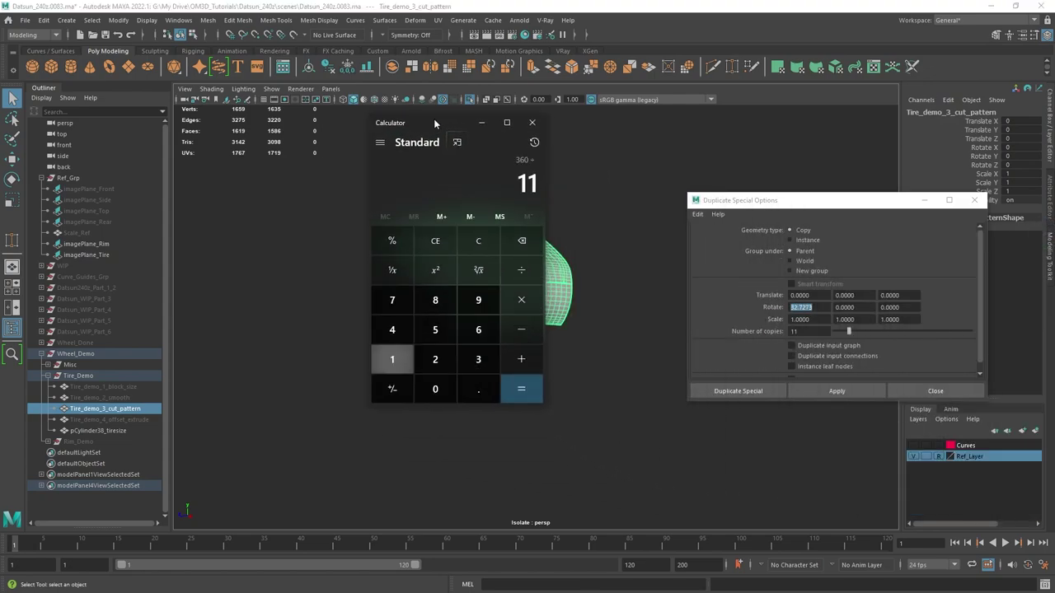
key(Return)
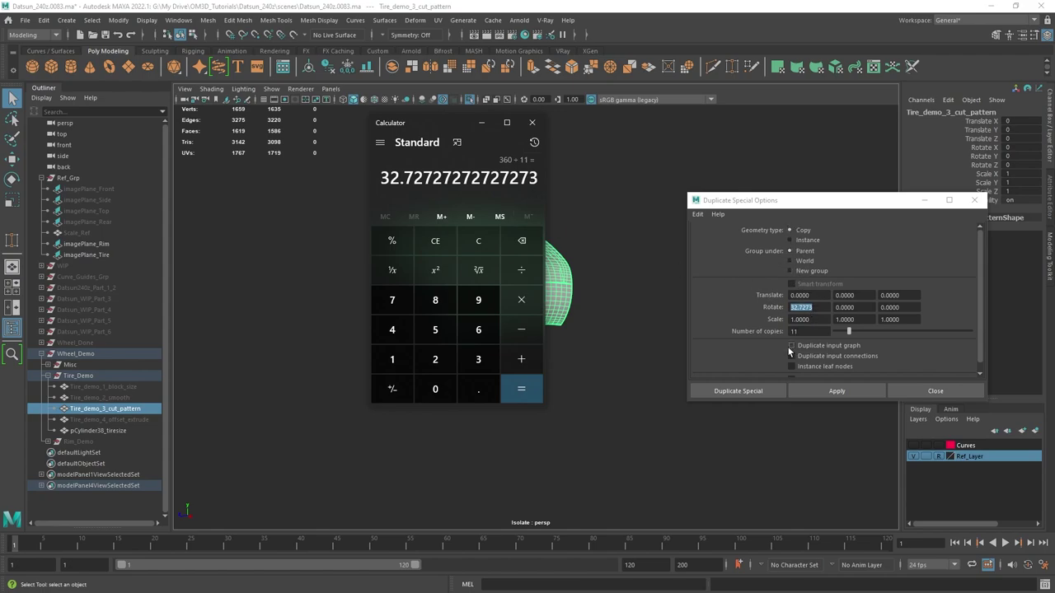
- Set the number of copies to 10 and apply Duplicate Special to the tread segment with an X rotation of 32.7273
double_click(815, 330)
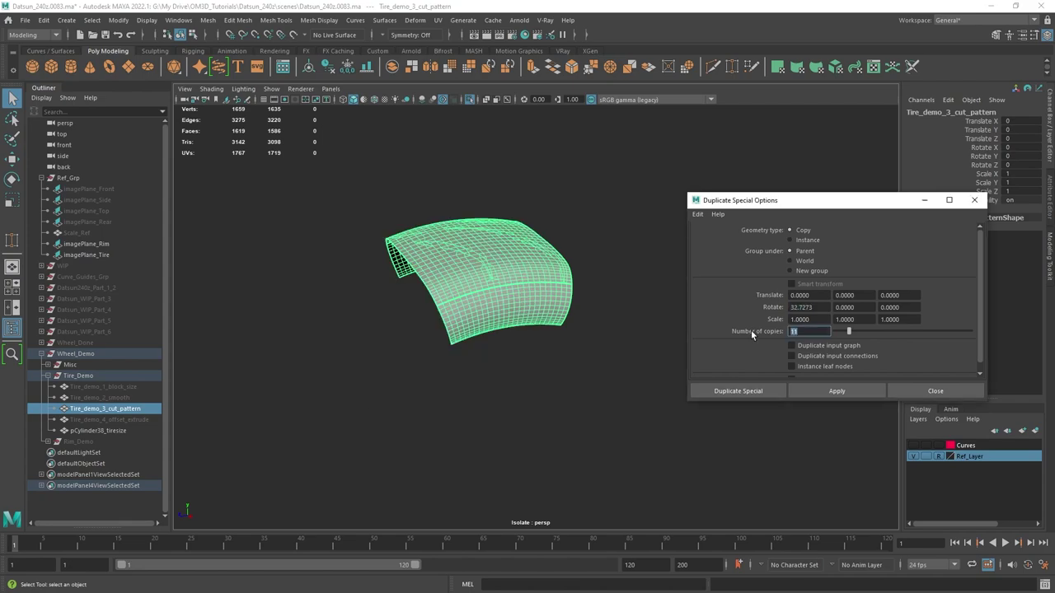
text(10)
key(Return)
alt+drag(491, 266, 517, 318)
click(840, 389)
- Select the original tread segment together with all its rotated copies and combine them into one tire mesh
shift+click(530, 254)
drag(820, 203, 1053, 216)
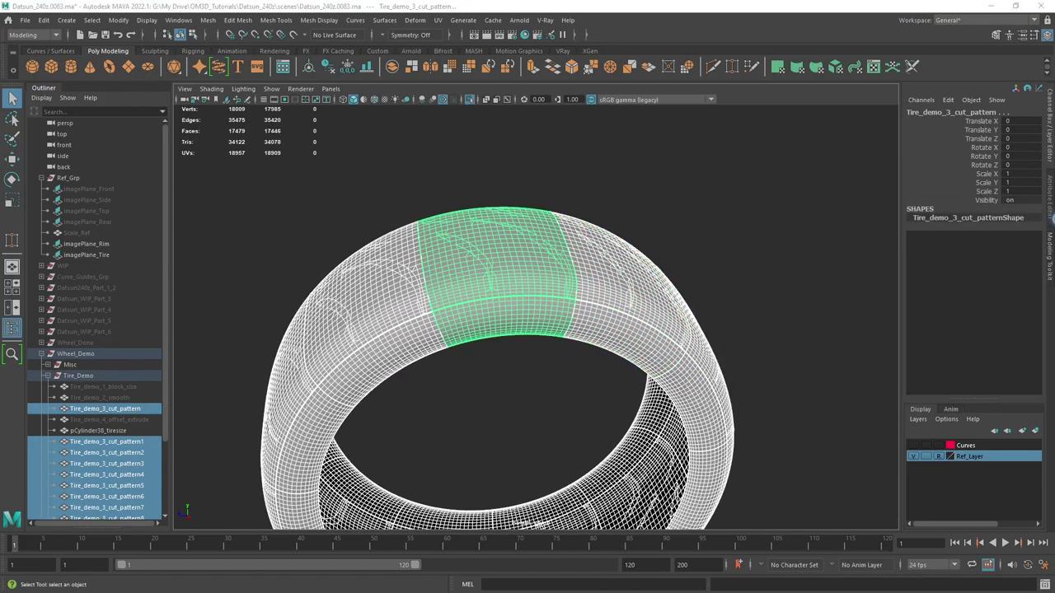
alt+drag(684, 336, 744, 327)
alt+middle_drag(744, 327, 744, 250)
alt+right_drag(744, 250, 638, 269)
alt+drag(638, 269, 583, 264)
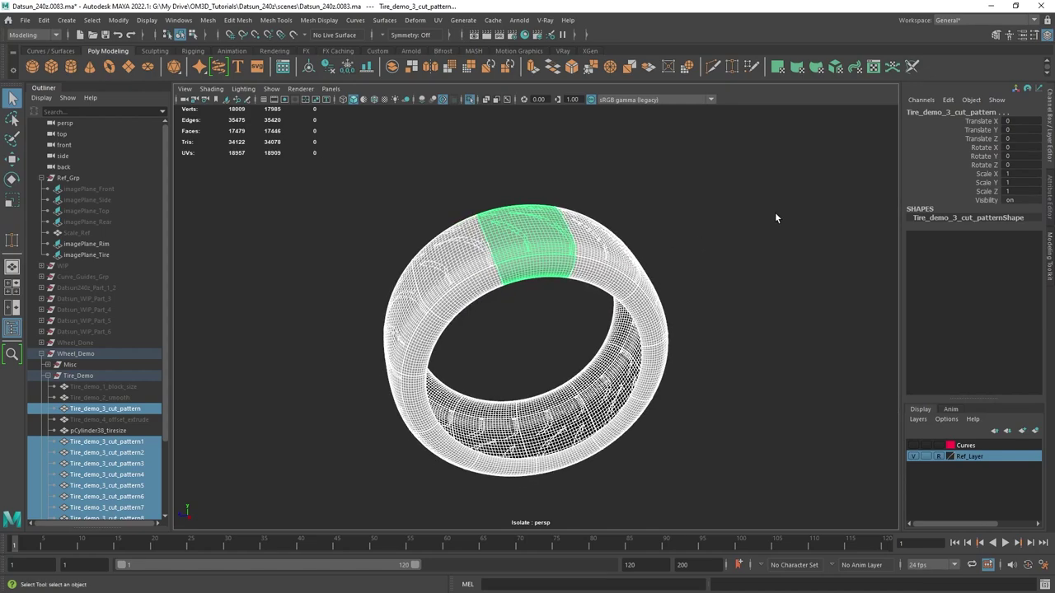
shift+right_click(775, 215)
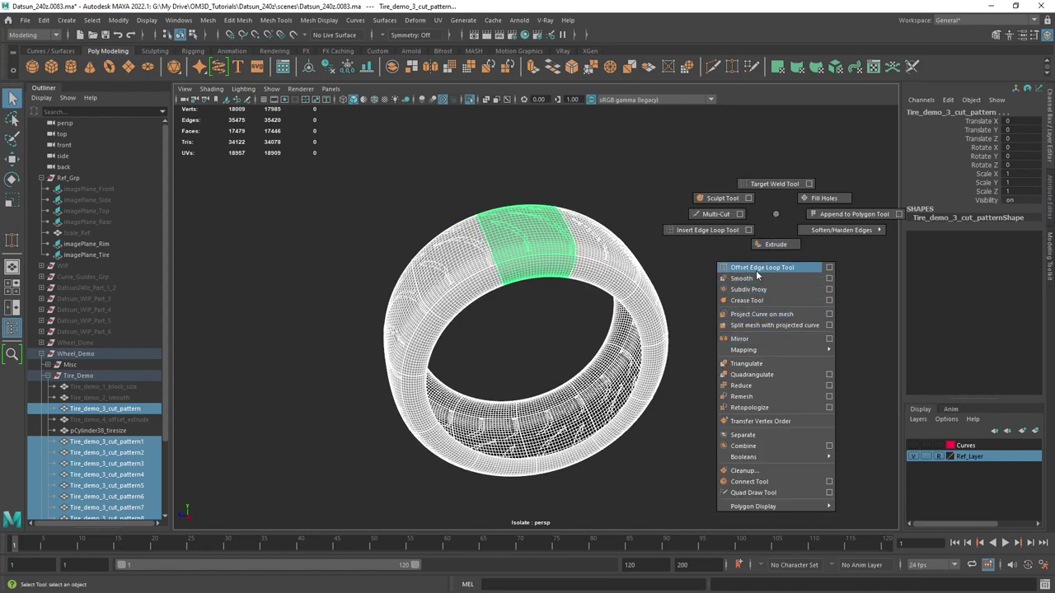
shift+right_drag(750, 437, 745, 446)
- Merge all vertices of the combined tire ring with a distance threshold of 0.003
right_drag(717, 179, 566, 144)
drag(294, 204, 758, 524)
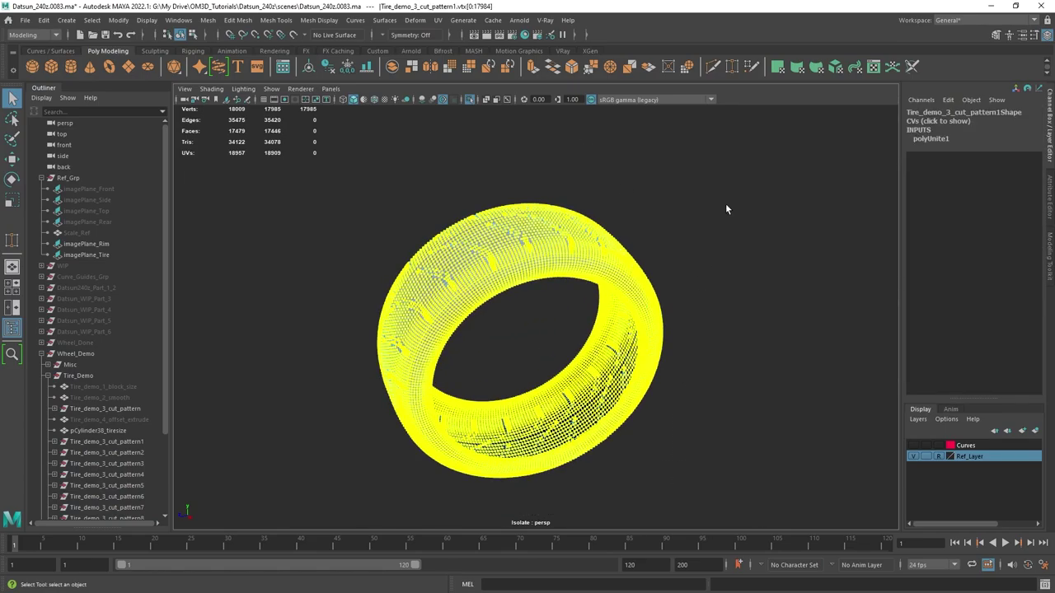
shift+right_drag(726, 205, 763, 134)
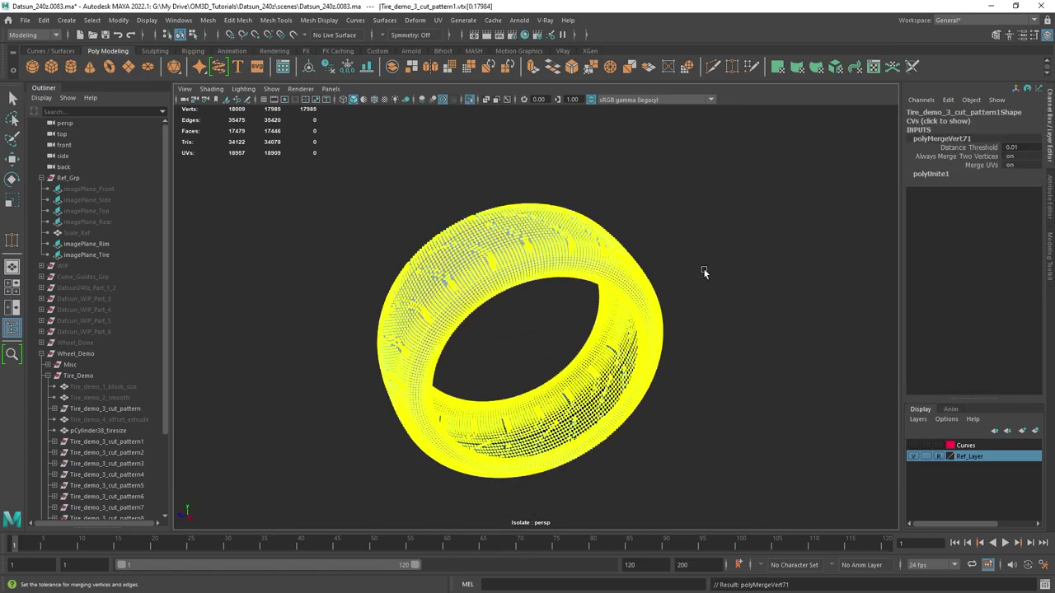
scroll(568, 245, up, 5)
scroll(535, 300, up, 8)
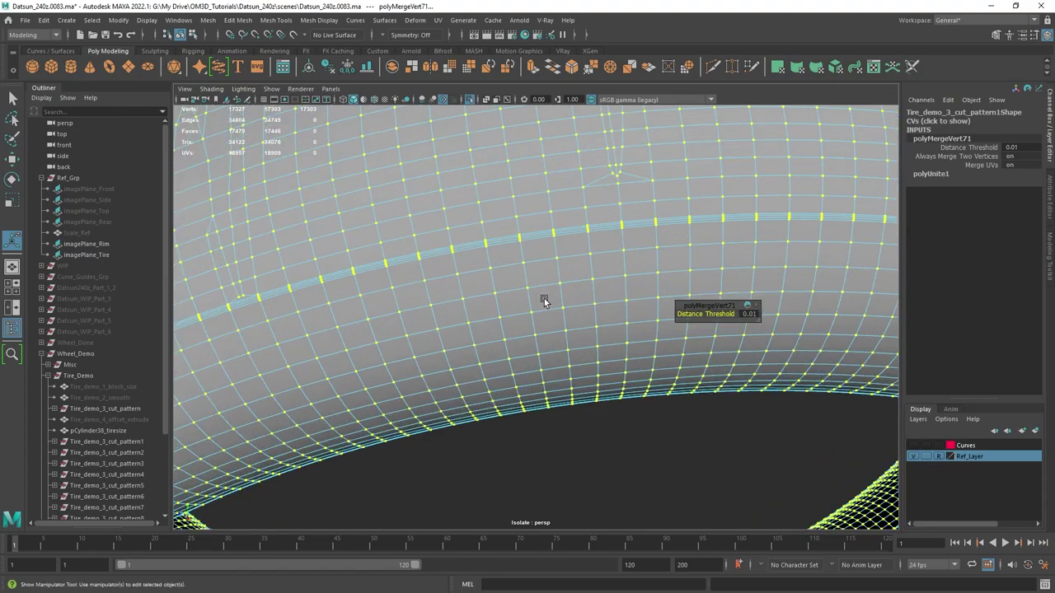
alt+drag(536, 297, 558, 300)
click(748, 313)
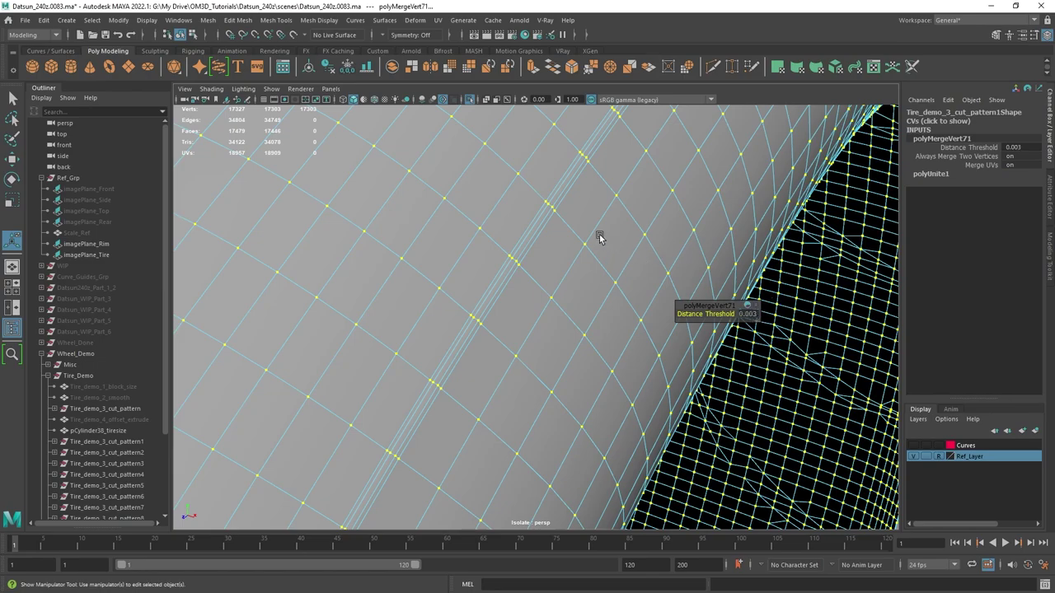
scroll(599, 234, down, 10)
key(q)
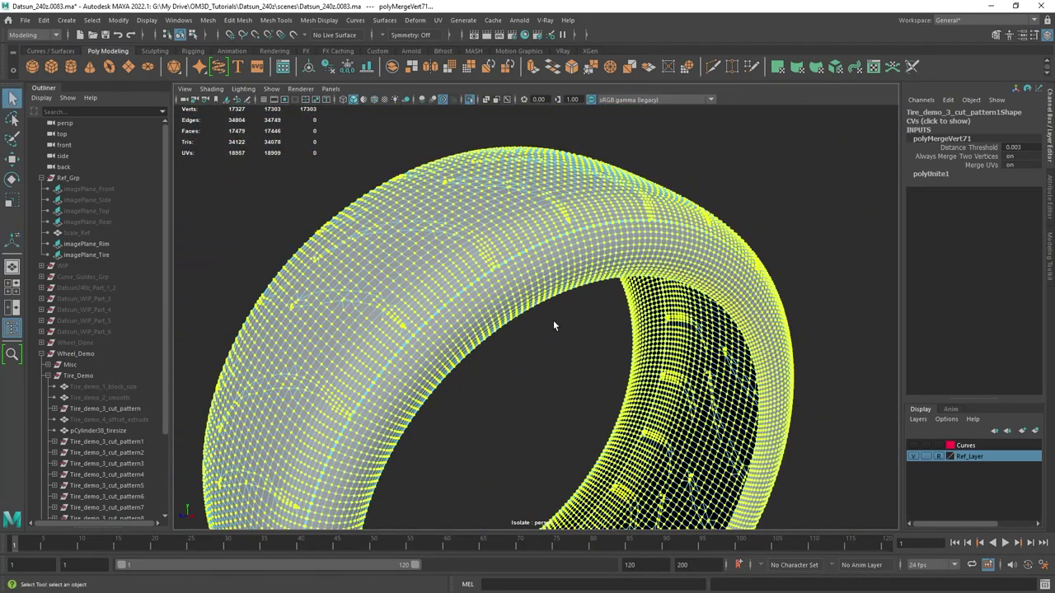
- Return the merged tire to object mode and clear its construction history
alt+drag(553, 321, 524, 329)
right_drag(539, 222, 653, 170)
click(756, 147)
alt+drag(549, 219, 497, 217)
click(561, 247)
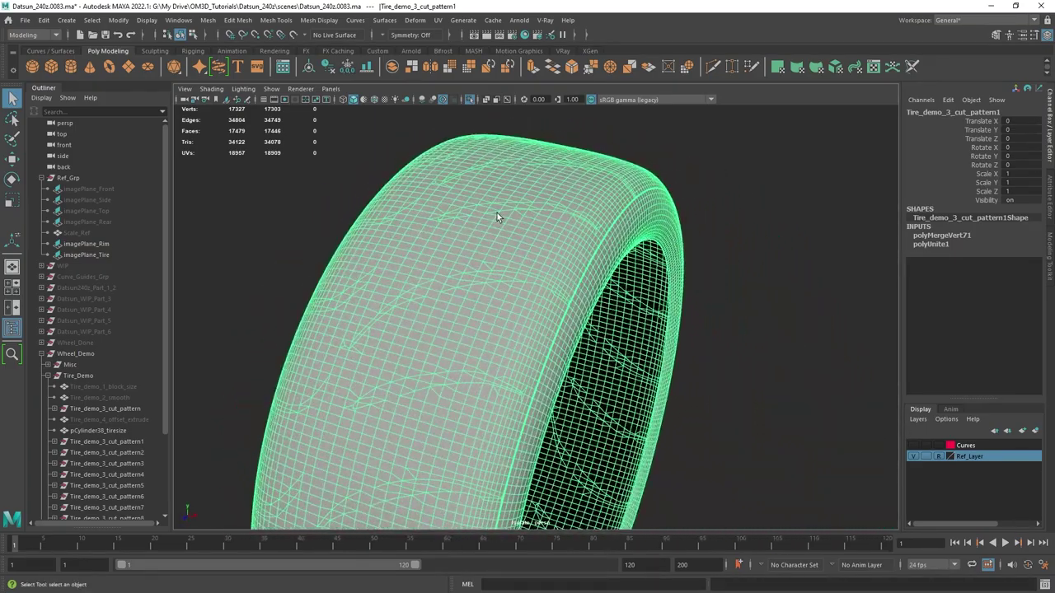
right_drag(497, 217, 497, 244)
alt+drag(500, 247, 539, 283)
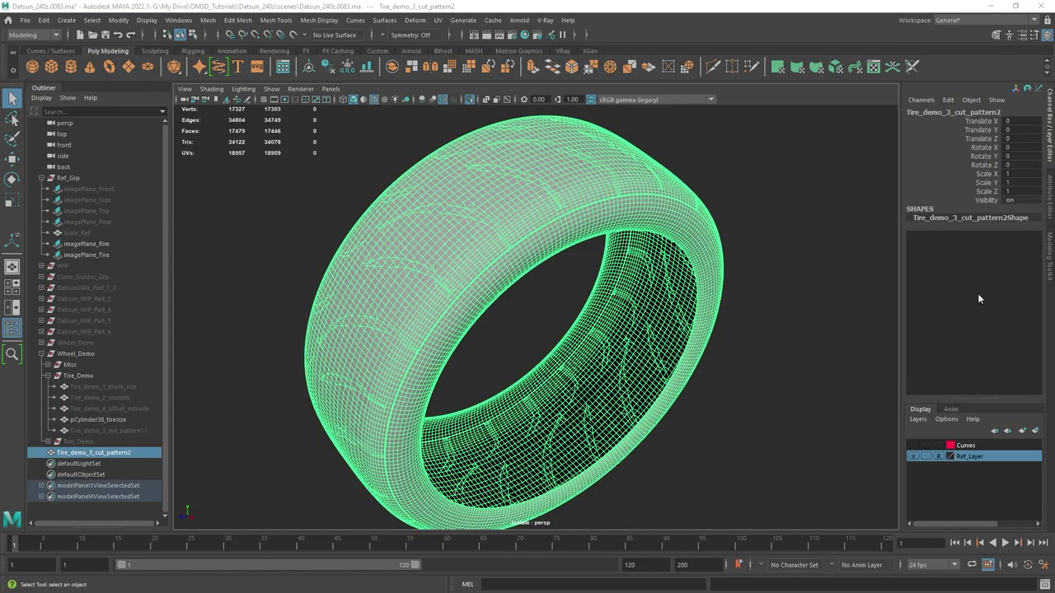
alt+drag(568, 208, 599, 225)
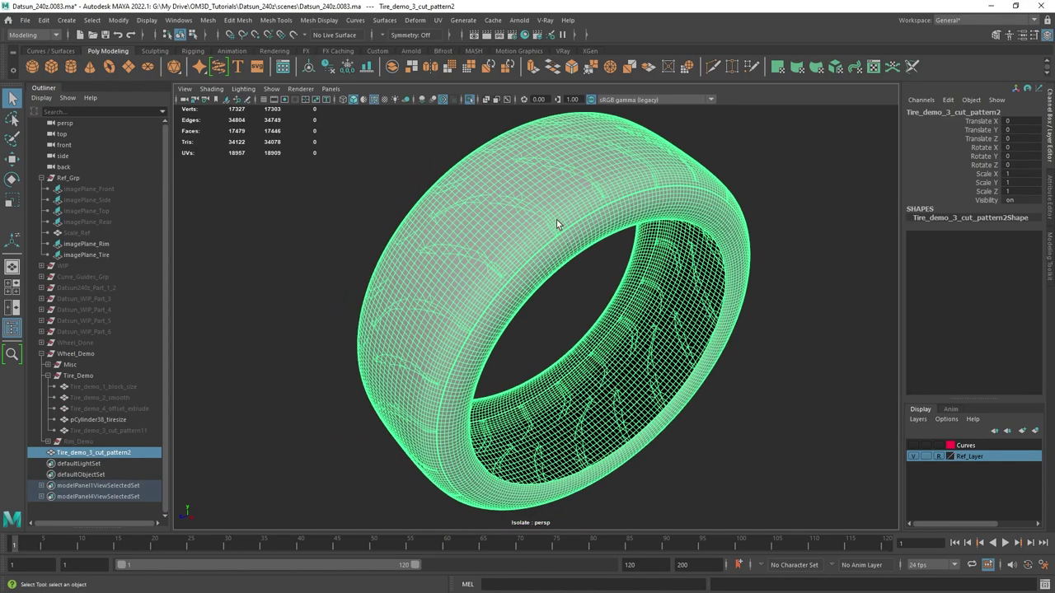
mouse_move(644, 242)
alt+middle_down()
mouse_move(620, 239)
mouse_move(629, 233)
alt+middle_up()
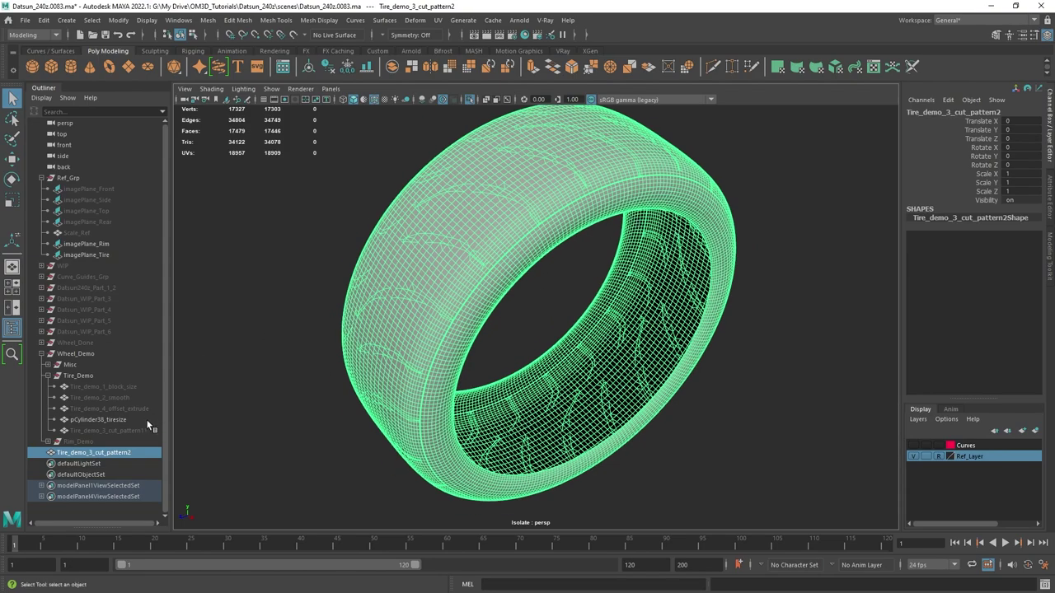
- Unhide the spare tread segment Tire_demo_3_cut_pattern11 and isolate it in the viewport
click(114, 431)
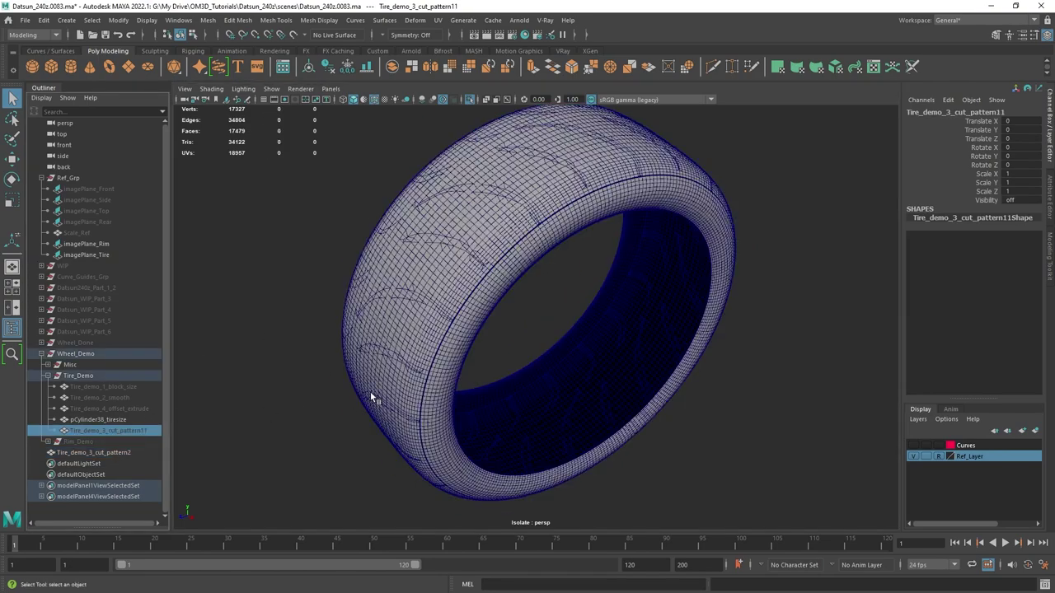
key(shift+h)
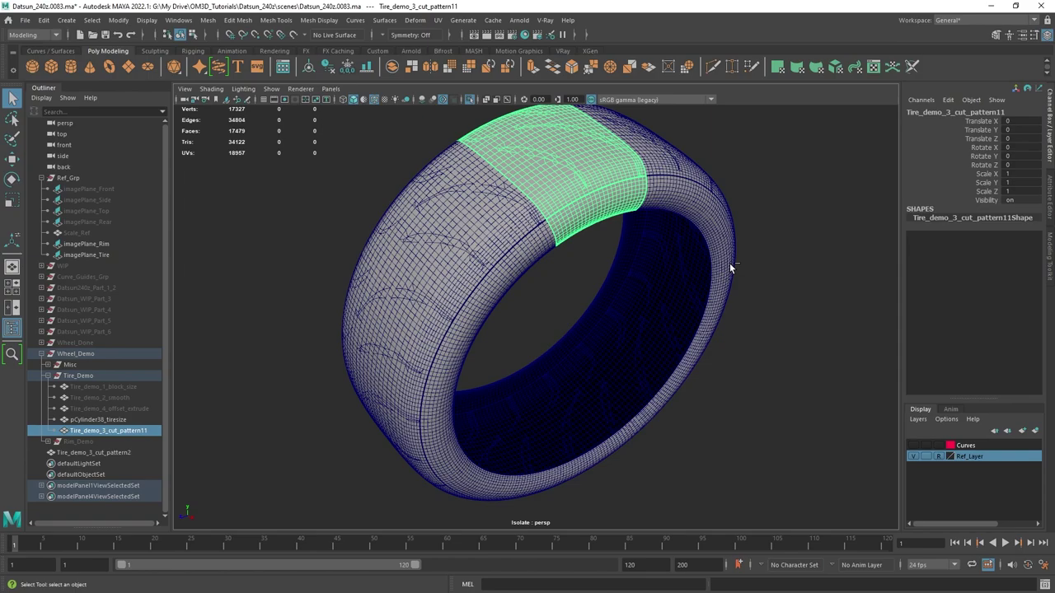
key(ctrl+1)
key(ctrl+1)
alt+middle_drag(678, 234, 665, 285)
scroll(665, 285, up, 4)
alt+right_drag(664, 284, 989, 264)
- Apply Duplicate Special to the spare tread segment with 10 copies and an X rotation of 32.7273
key(ctrl+shift+d)
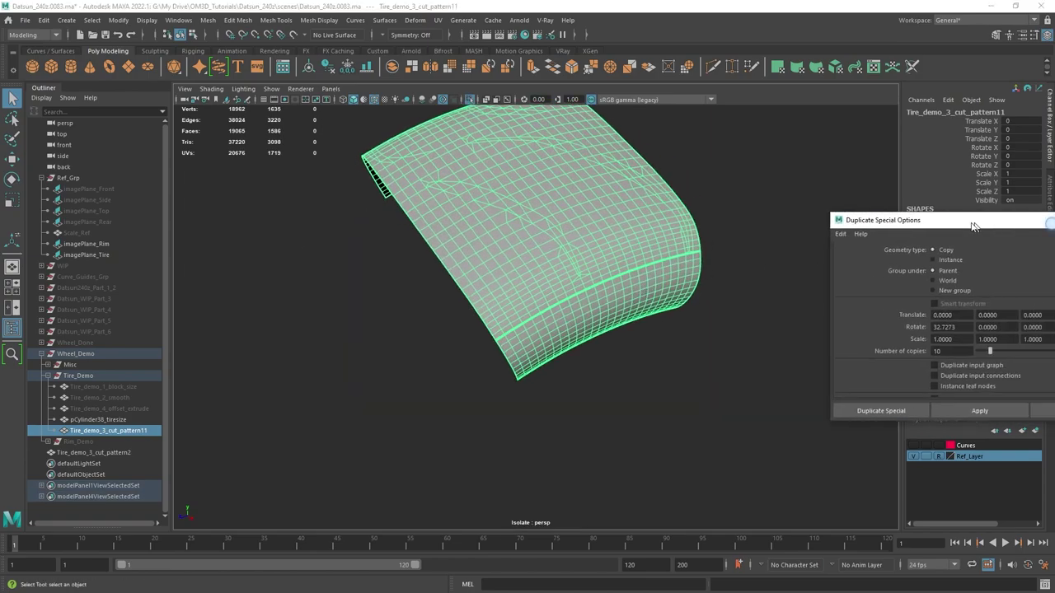
drag(972, 222, 1054, 195)
click(778, 205)
click(815, 356)
- Switch one tread segment to face mode at the seam with its neighbouring segment
alt+drag(503, 255, 625, 239)
click(579, 213)
right_drag(483, 190, 476, 235)
alt+drag(471, 241, 583, 270)
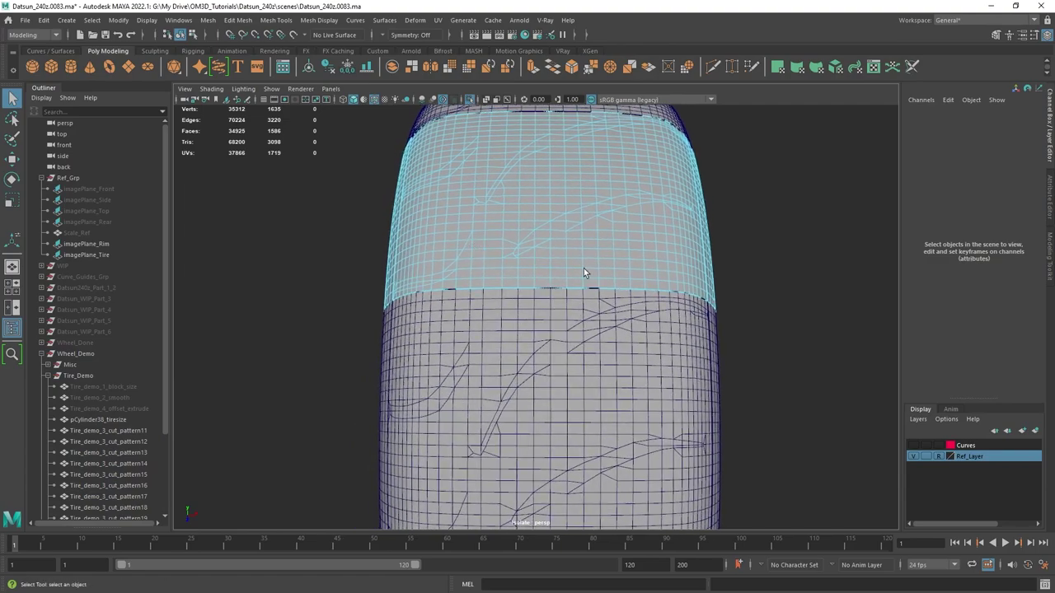
- Examine the grooves between the blue division lines on the reference tire photo, and compare them with the segments in Maya's four-view layout
key(alt+Tab)
scroll(417, 251, up, 5)
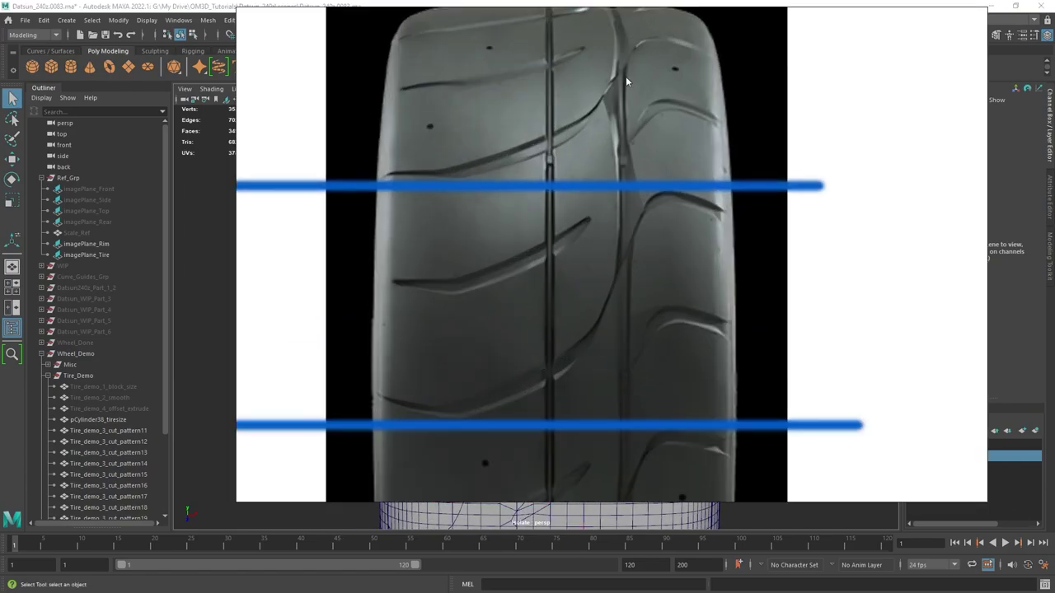
click(164, 6)
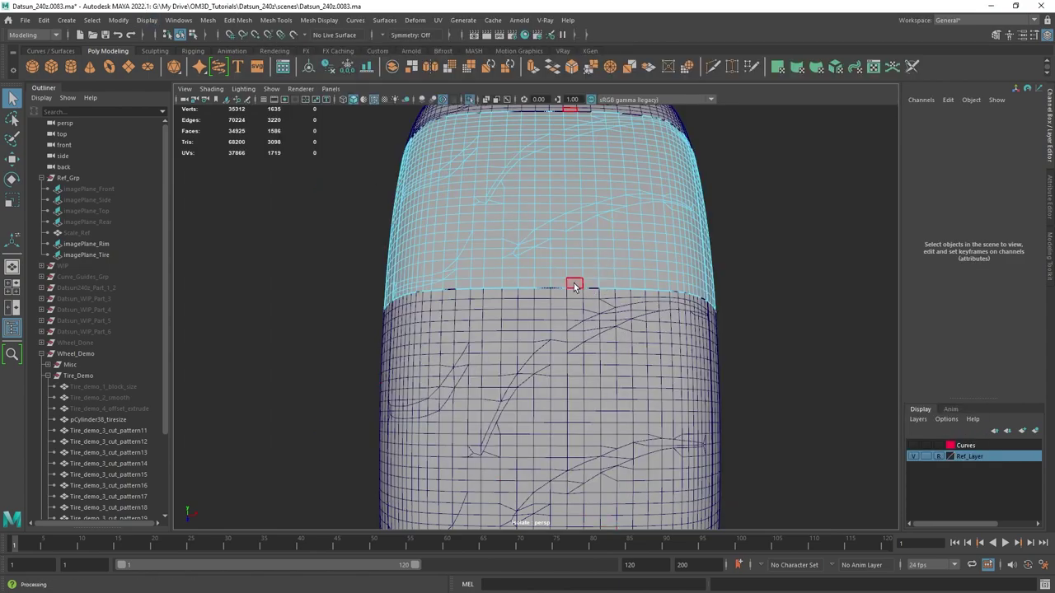
scroll(496, 255, up, 3)
key(space)
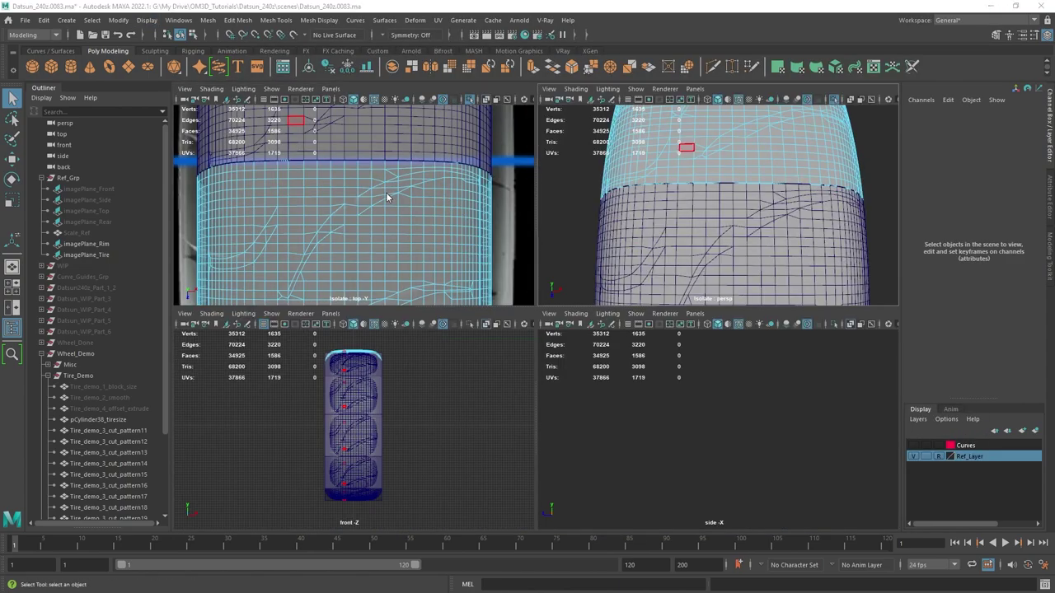
- Select two face loops running around the tire tread on the adjoining segments, one at the centre and one beside it
key(space)
double_click(525, 328)
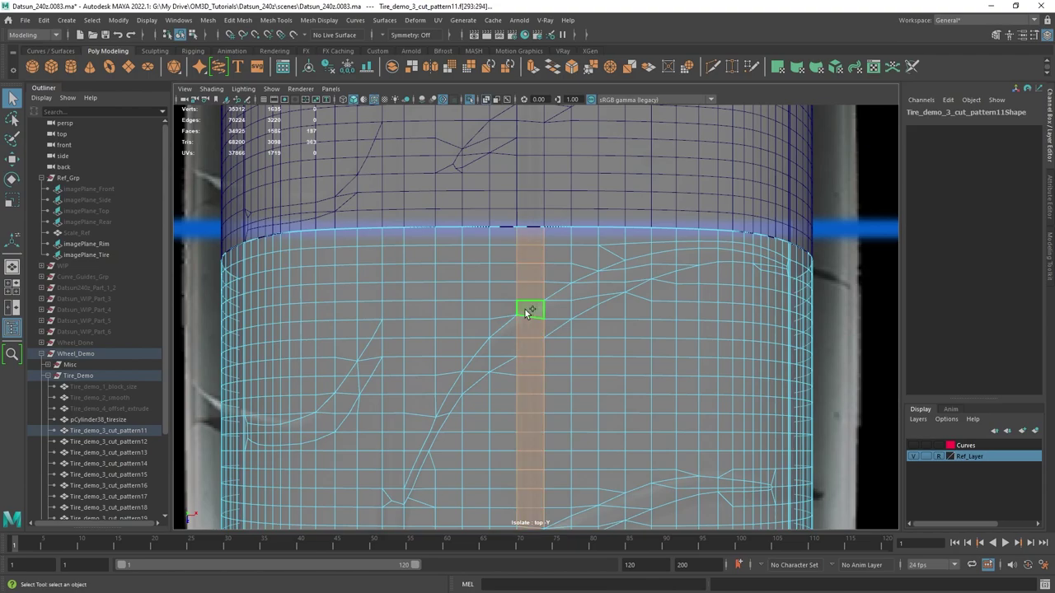
shift+double_click(389, 332)
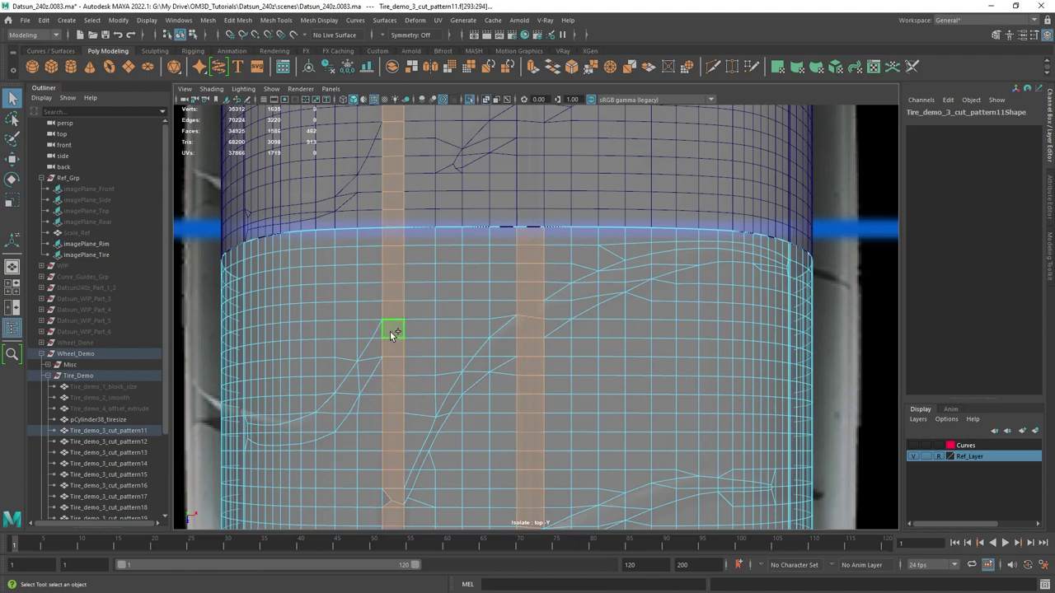
key(space)
key(space)
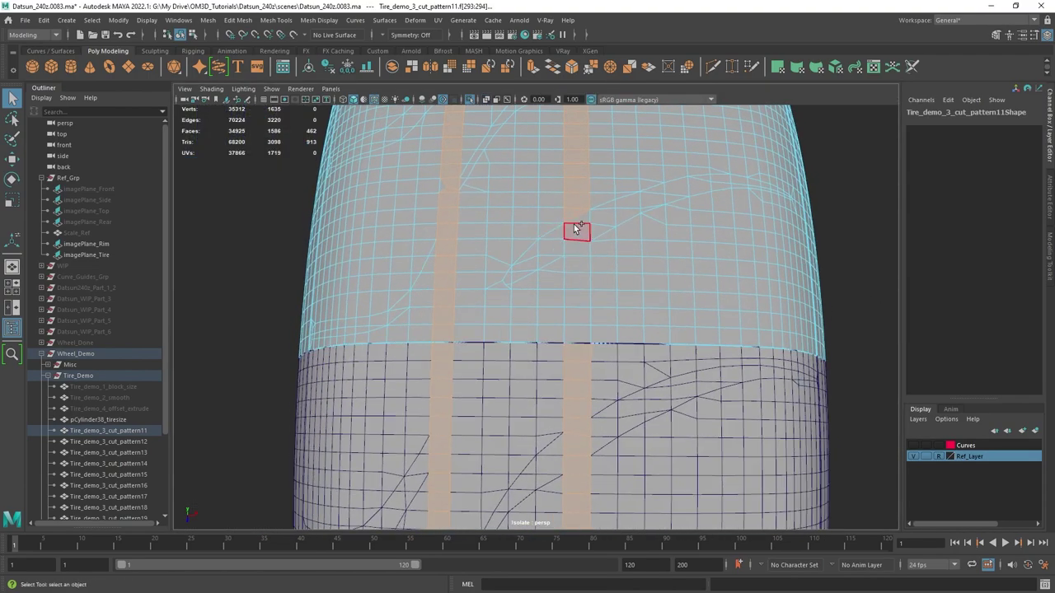
- Add the eight missing faces of the central tread loop to the selection, up to the seam between the segments
shift+click(579, 221)
shift+click(579, 238)
shift+click(580, 251)
shift+click(577, 267)
shift+click(581, 284)
shift+click(581, 299)
shift+click(579, 317)
shift+click(578, 336)
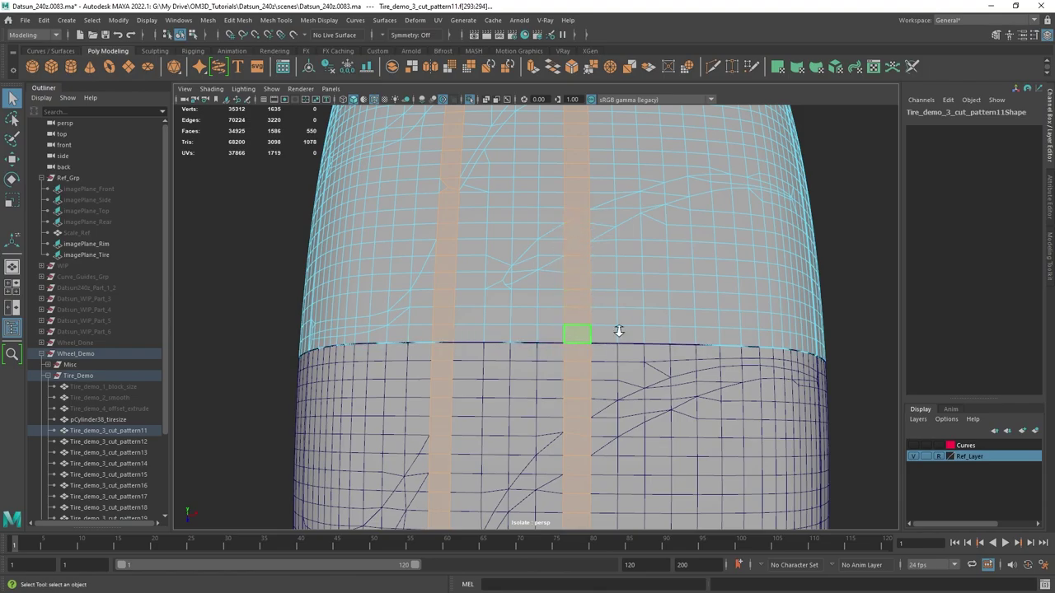
- Try to extrude the selected face loops into the tire with a Local Translate Z of -1.252
alt+drag(620, 331, 478, 361)
alt+middle_drag(478, 361, 511, 332)
alt+drag(511, 331, 569, 305)
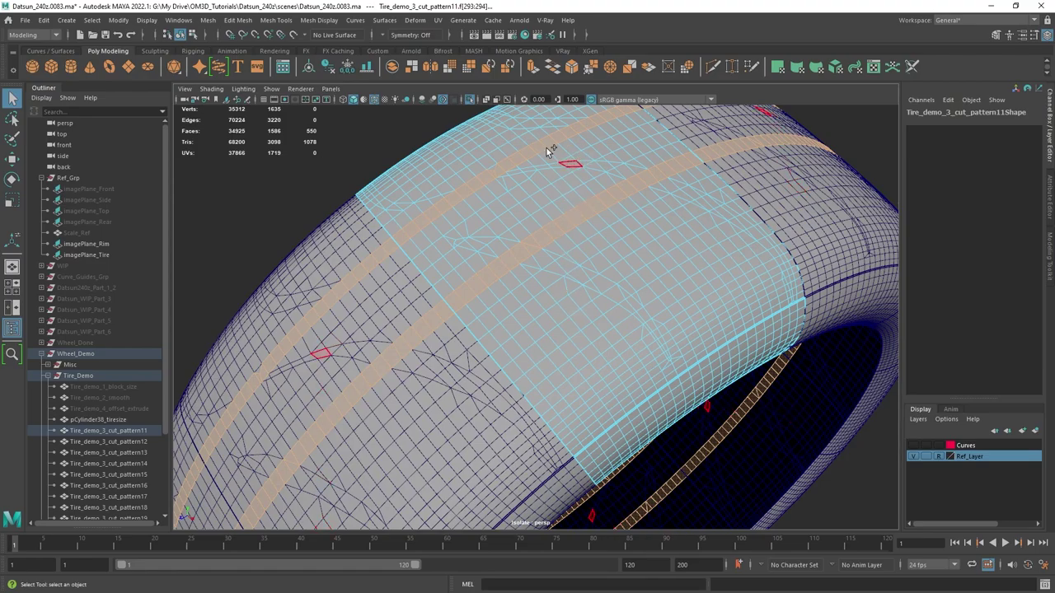
shift+right_click(567, 209)
click(565, 236)
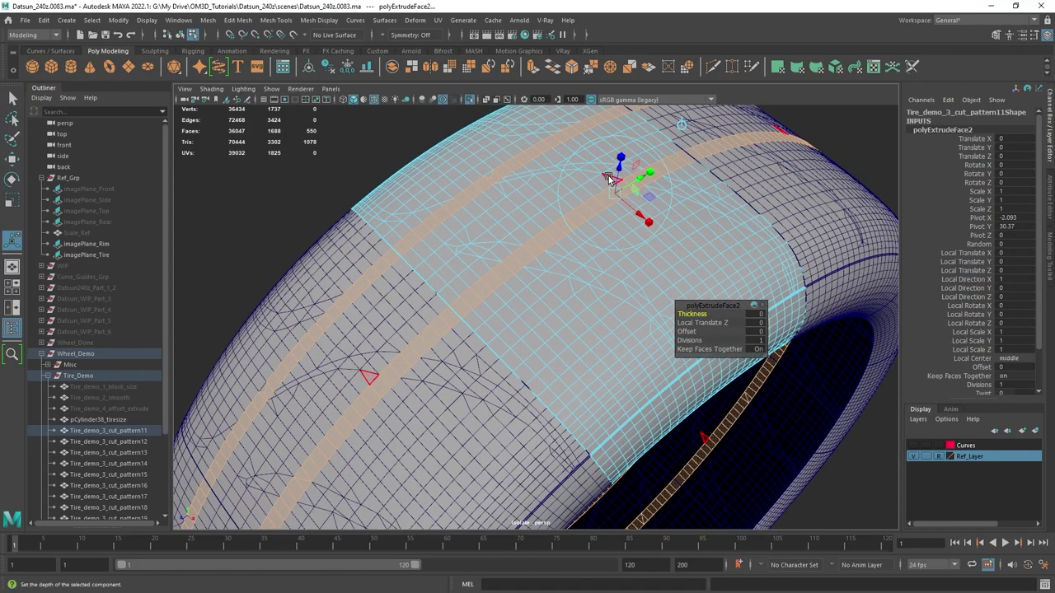
drag(614, 175, 617, 193)
- Examine the extruded groove close up where two tire segments meet, with the surfaces made see-through
mouse_move(569, 221)
alt+mouse_down()
mouse_move(553, 245)
mouse_move(578, 218)
alt+mouse_up()
scroll(577, 218, up, 6)
alt+middle_drag(578, 218, 527, 265)
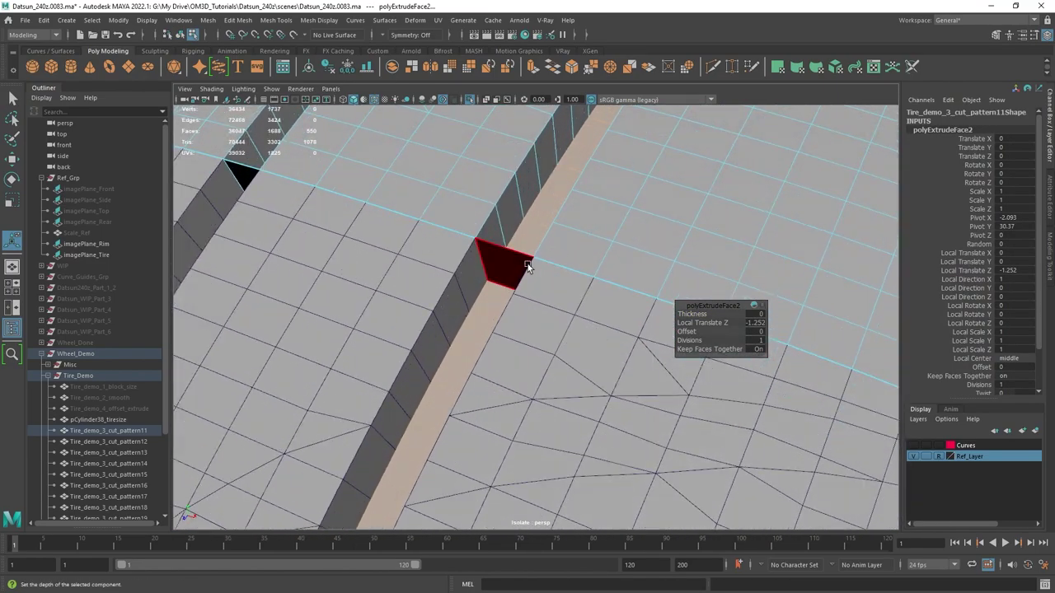
scroll(548, 310, up, 3)
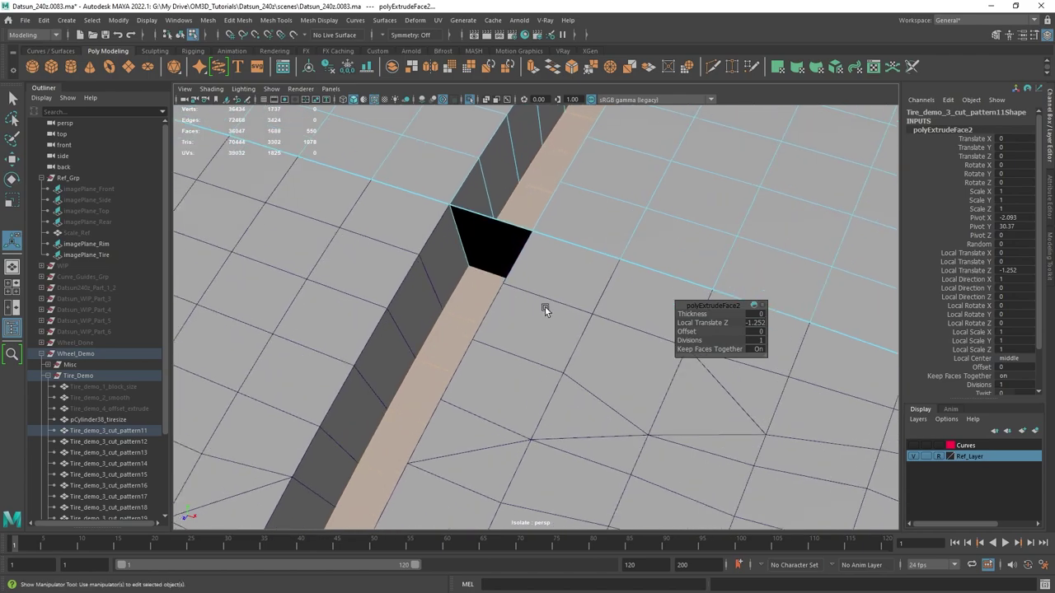
key(alt+x)
mouse_move(579, 315)
alt+mouse_down()
mouse_move(600, 242)
mouse_move(566, 241)
alt+mouse_up()
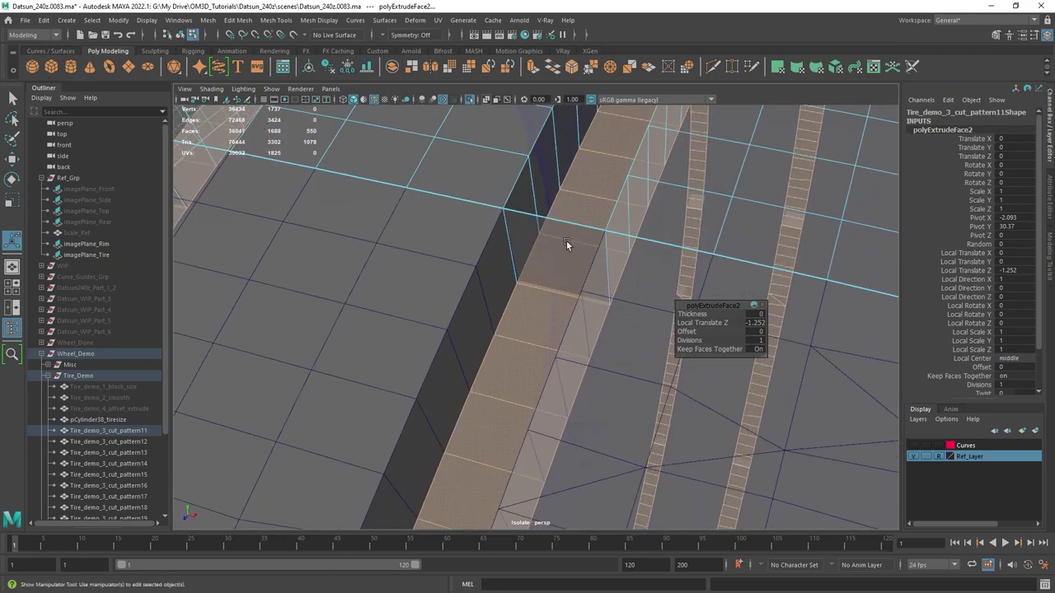
scroll(567, 241, up, 4)
alt+middle_drag(566, 242, 549, 347)
alt+drag(486, 251, 405, 321)
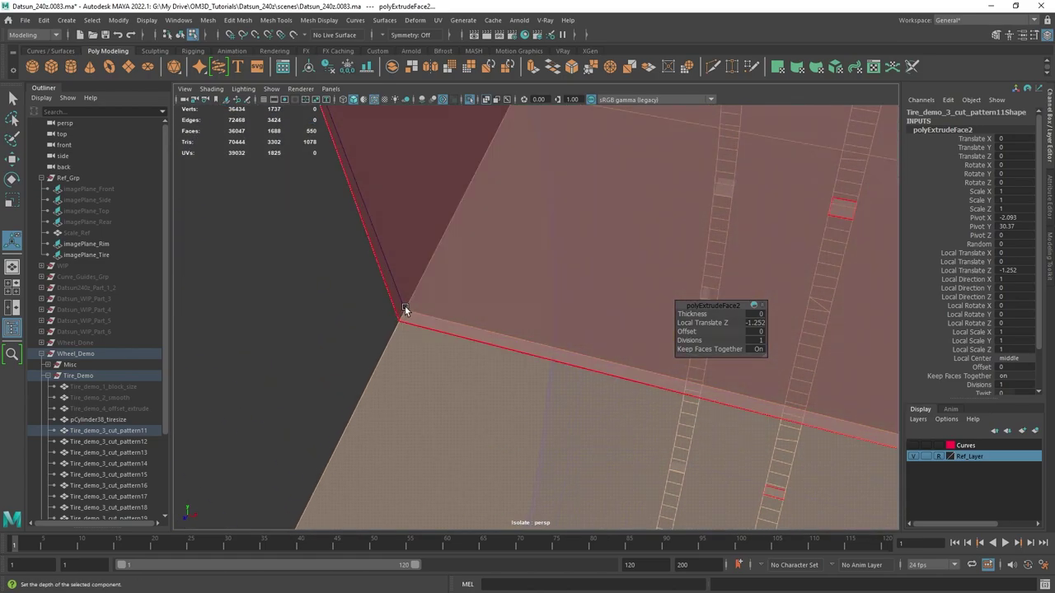
alt+drag(480, 316, 490, 311)
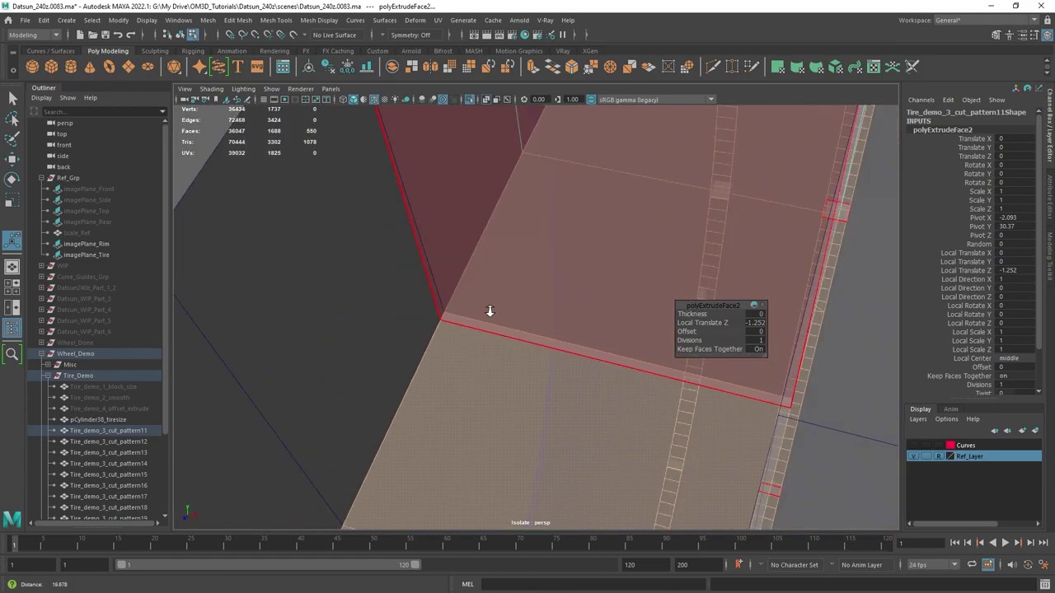
- Undo the groove extrusion, the face selections and the earlier duplication of the tire segments
scroll(491, 309, down, 10)
alt+drag(517, 268, 488, 240)
right_drag(487, 240, 597, 199)
key(ctrl+z)
key(ctrl+z)
key(ctrl+z)
key(ctrl+z)
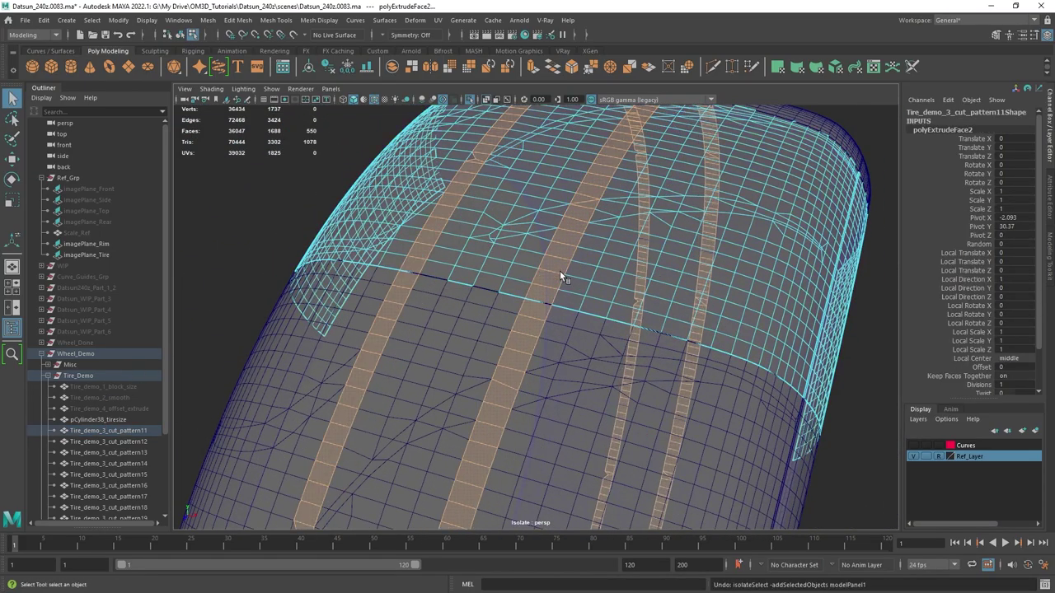
key(ctrl+z)
key(ctrl+z)
key(ctrl+z)
key(ctrl+z)
key(ctrl+z)
key(ctrl+z)
key(ctrl+z)
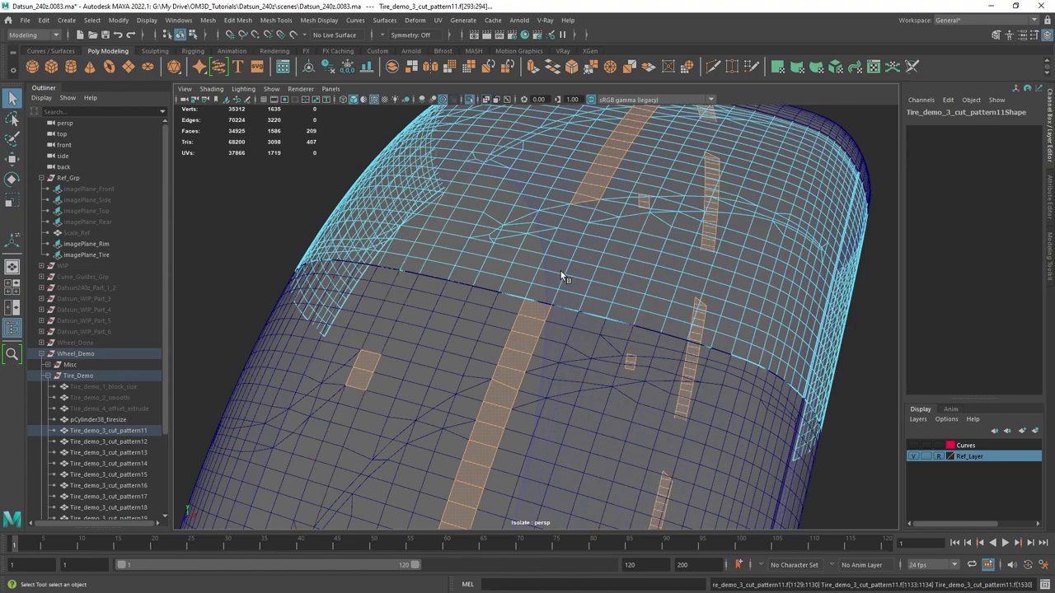
key(ctrl+z)
key(ctrl+z)
key(ctrl+z)
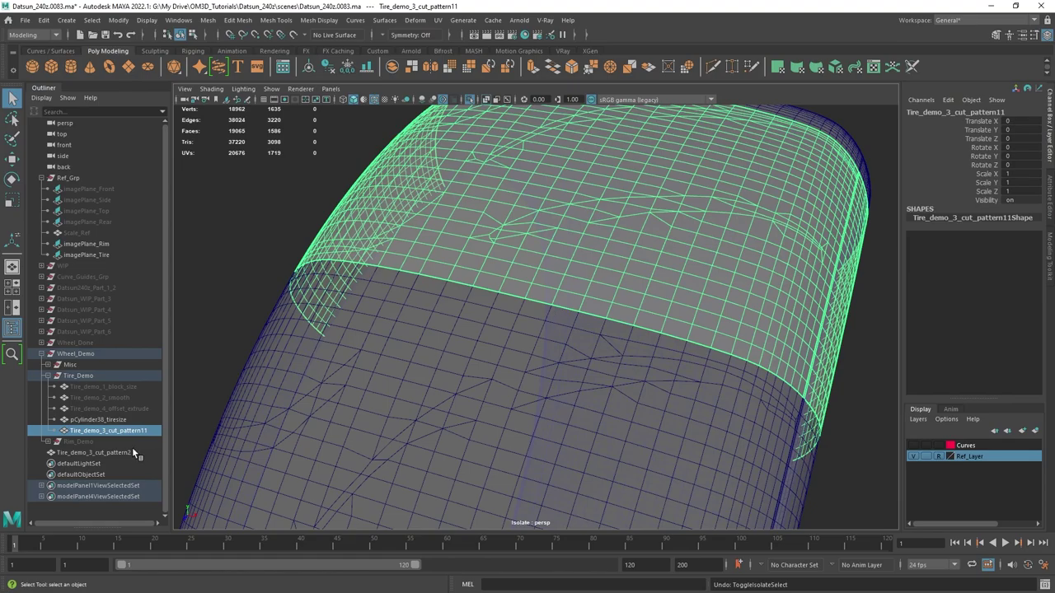
- Hide Tire_demo_3_cut_pattern11, then select and frame the full tire Tire_demo_3_cut_pattern2
click(129, 449)
click(123, 430)
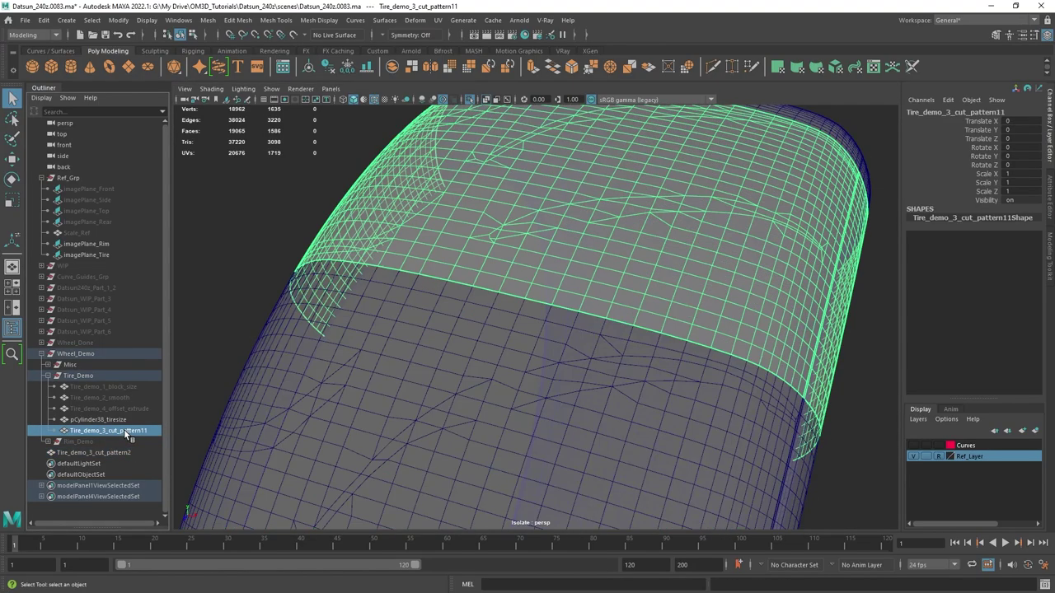
key(ctrl+h)
click(546, 342)
key(f)
alt+drag(551, 347, 590, 302)
alt+drag(591, 195, 573, 213)
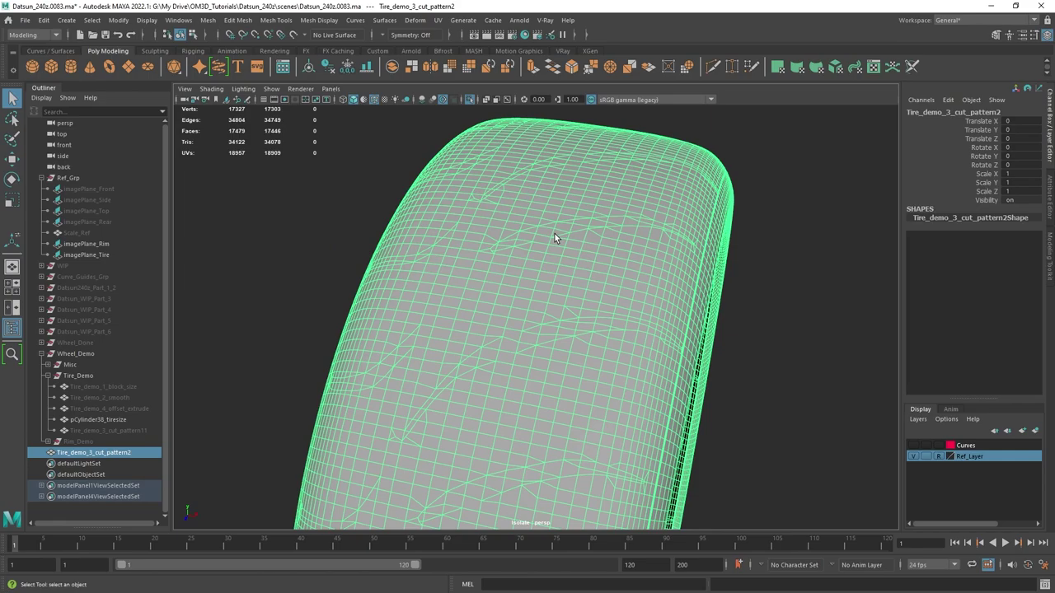
- Examine the tread groove faces of the full tire against the tire reference image in the top view
key(space)
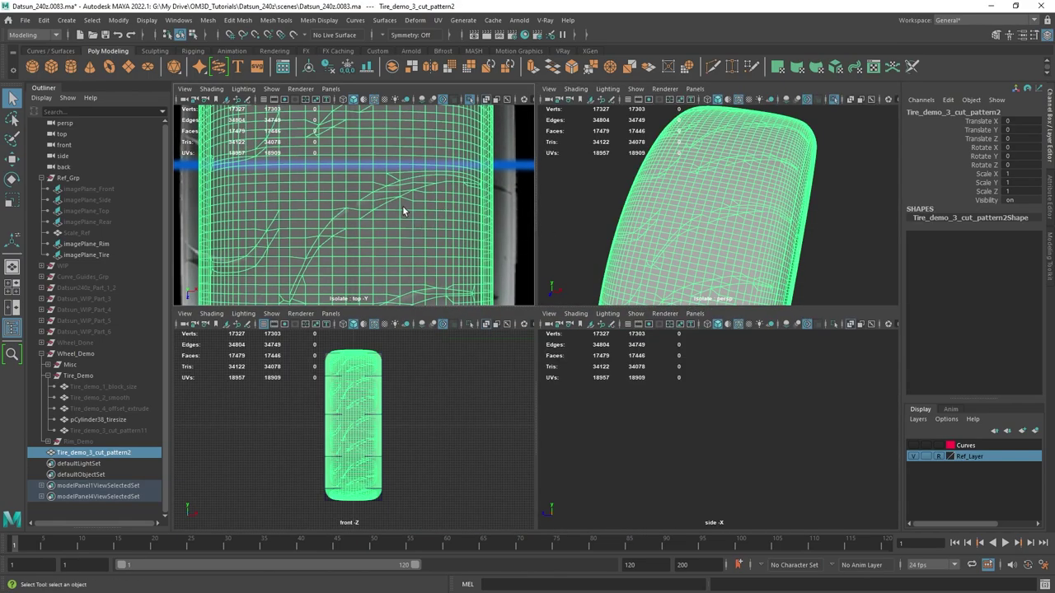
scroll(402, 211, down, 2)
scroll(455, 219, down, 1)
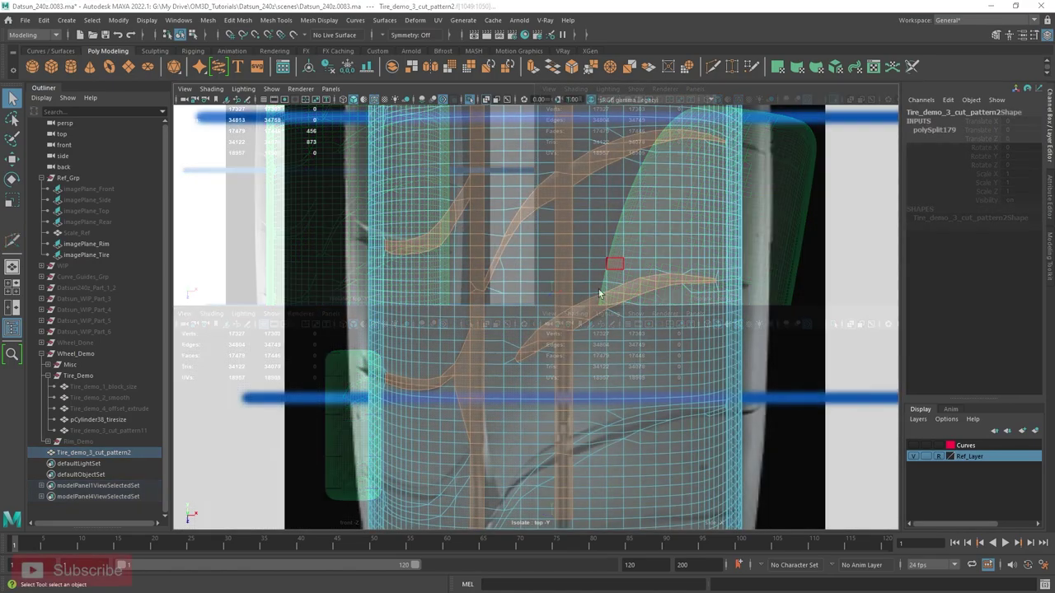
alt+middle_drag(549, 354, 582, 251)
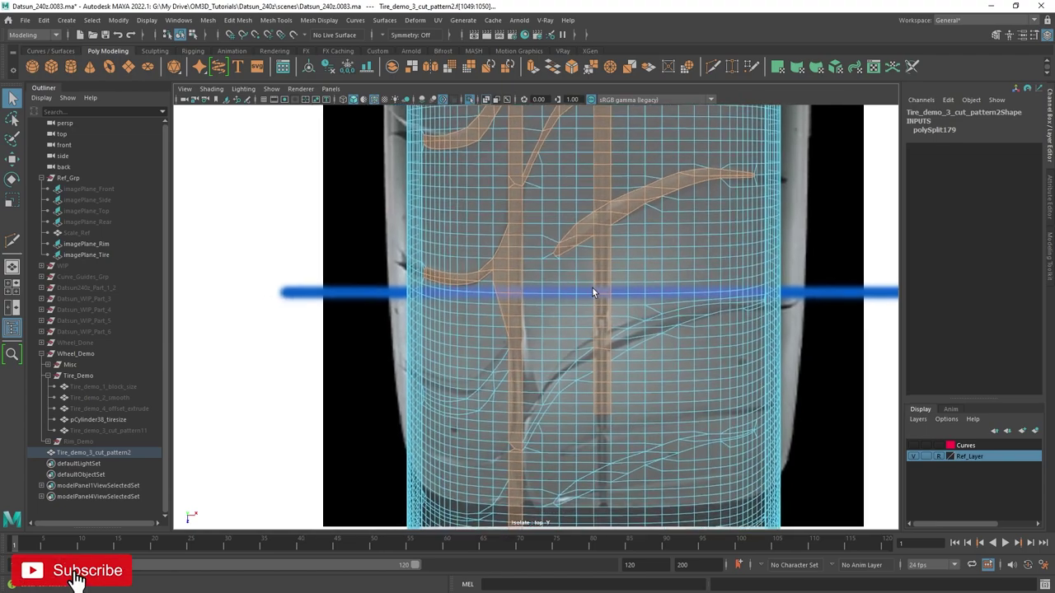
scroll(546, 310, up, 4)
scroll(543, 313, up, 3)
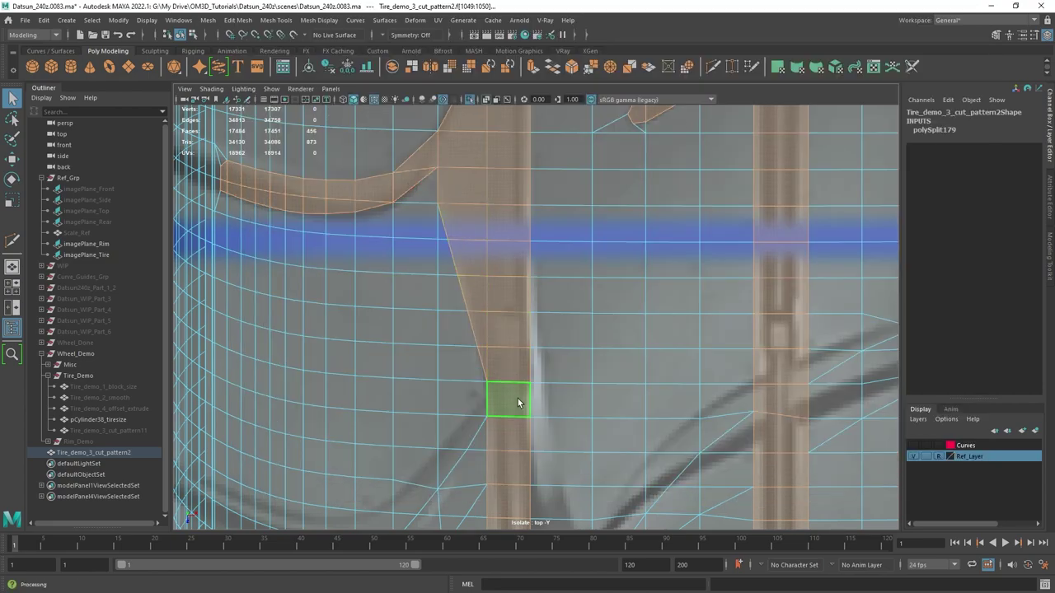
alt+middle_drag(494, 287, 478, 306)
scroll(588, 288, down, 5)
alt+middle_drag(839, 178, 768, 223)
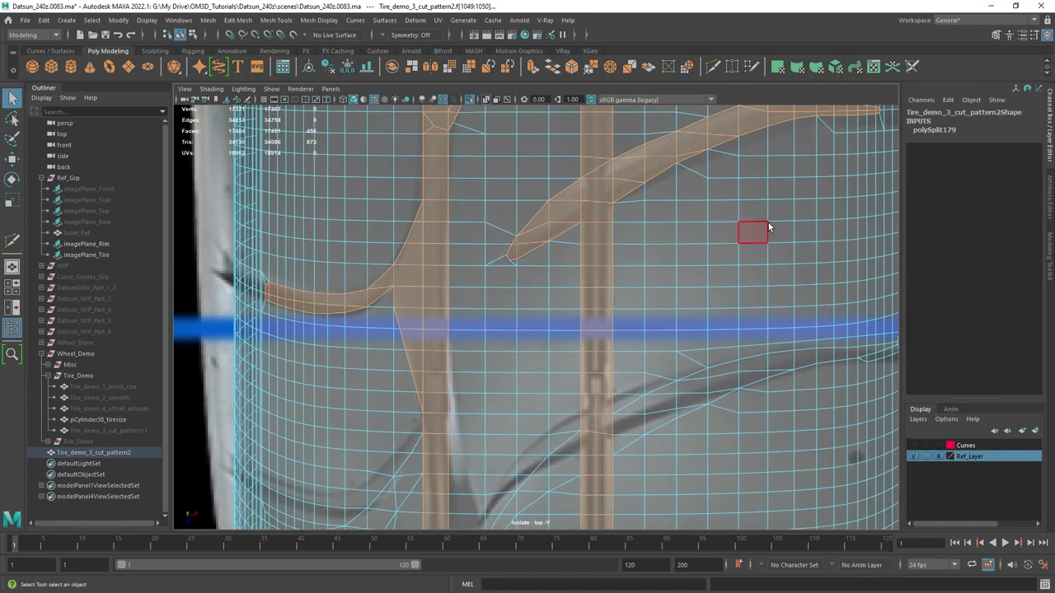
- Compare the selected tread groove faces between the perspective and top views of the tire
key(space)
key(space)
alt+drag(800, 219, 563, 268)
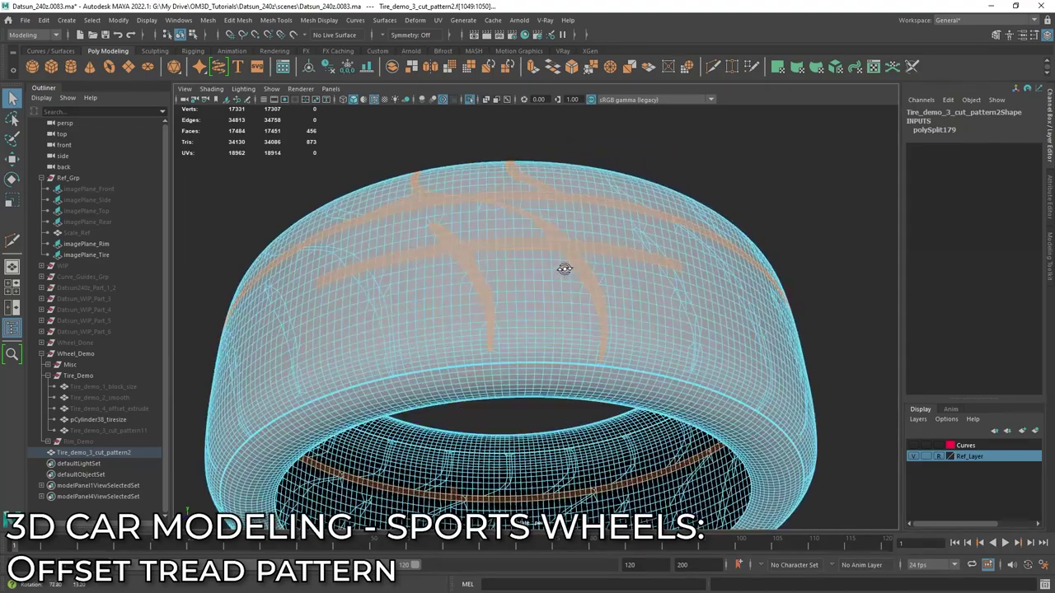
key(space)
key(space)
alt+middle_drag(518, 207, 549, 338)
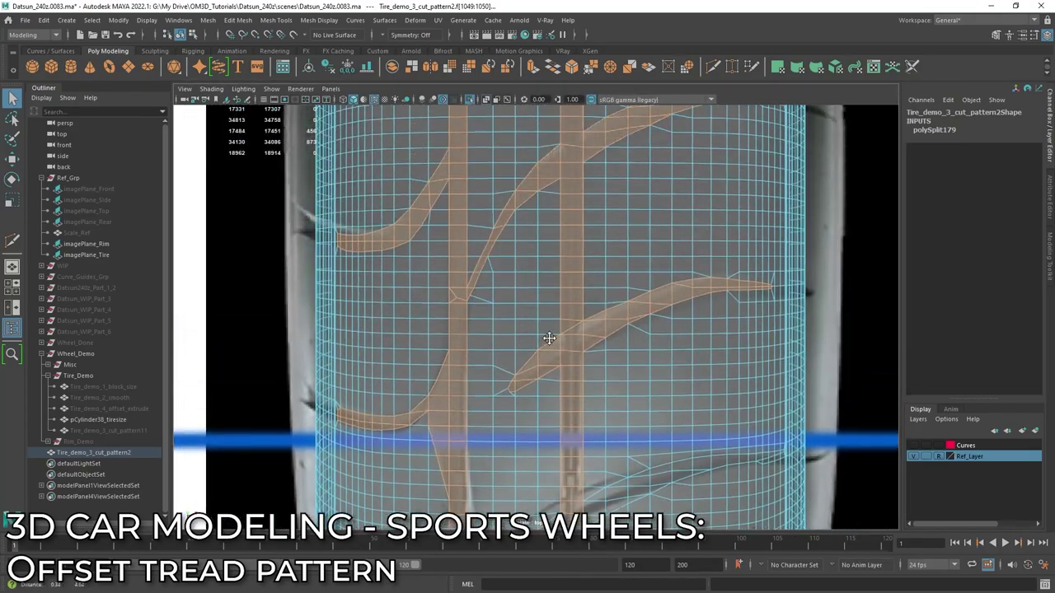
scroll(549, 330, down, 3)
alt+middle_drag(528, 171, 516, 246)
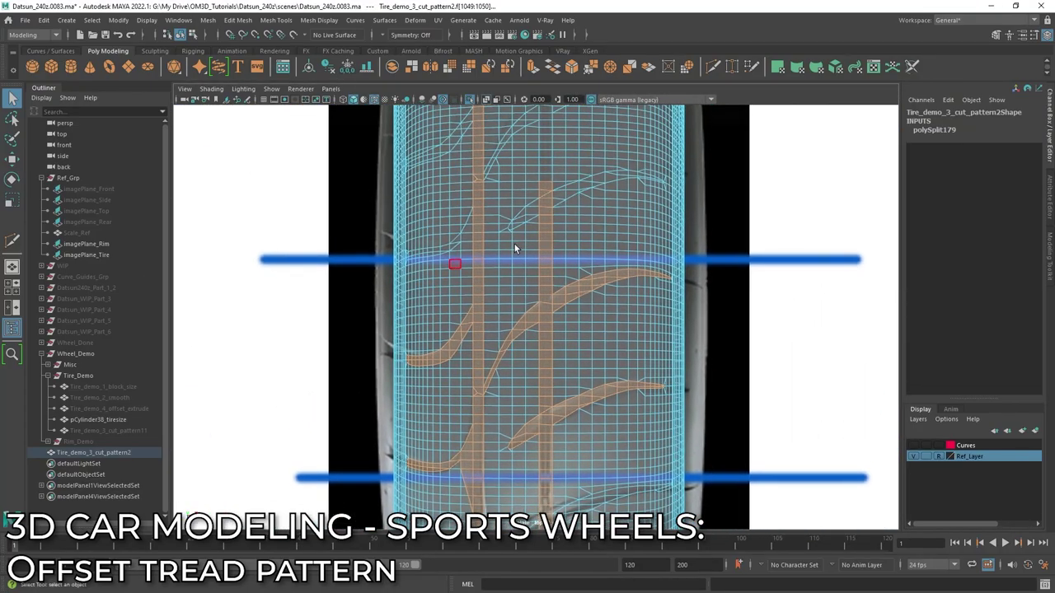
scroll(516, 246, down, 2)
alt+middle_drag(564, 303, 551, 250)
scroll(544, 215, up, 2)
key(space)
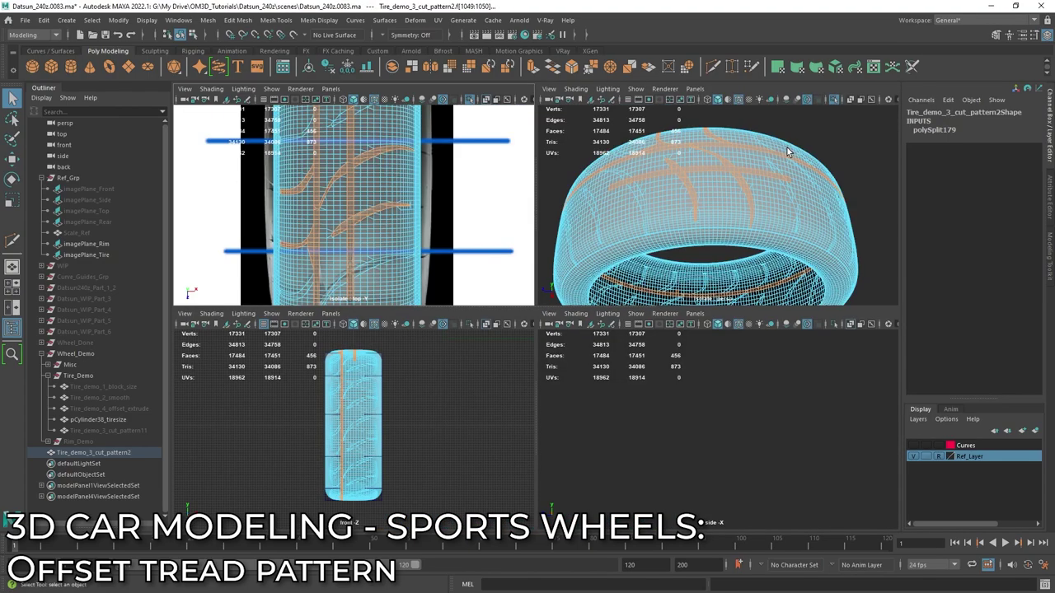
- Deselect the tire in object mode and examine the cut tread pattern's edges all around it in perspective
key(space)
alt+drag(621, 206, 614, 179)
right_drag(614, 178, 671, 142)
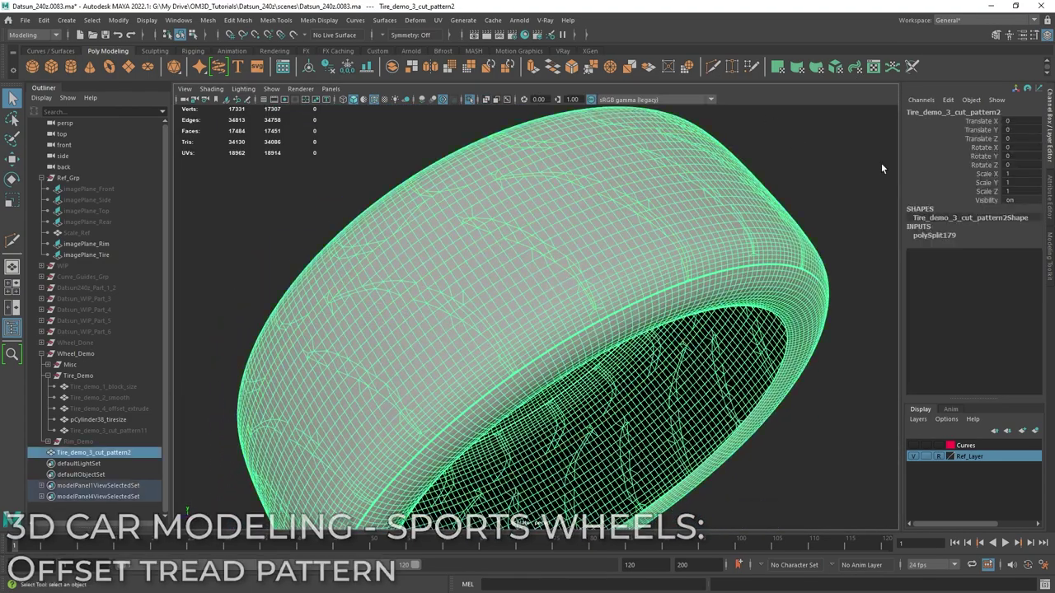
click(865, 166)
alt+drag(797, 186, 626, 261)
scroll(598, 259, up, 4)
scroll(582, 276, up, 2)
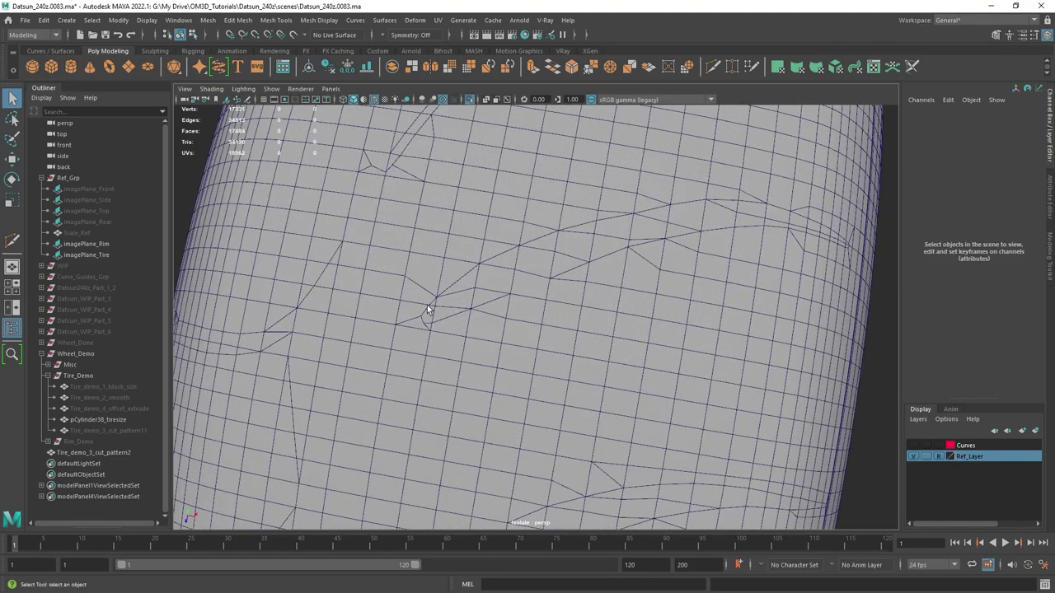
alt+drag(735, 229, 411, 168)
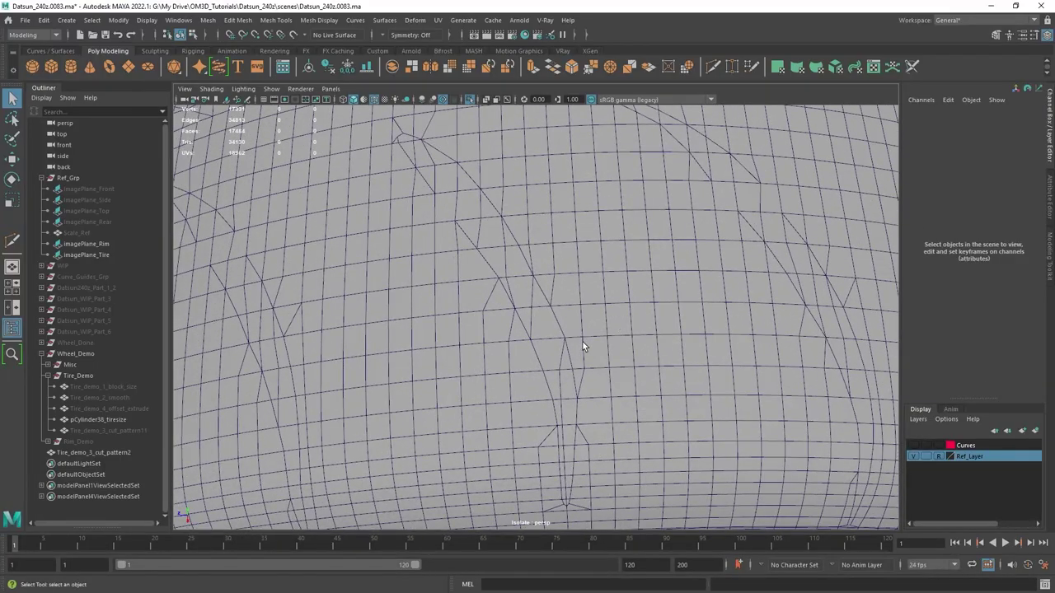
alt+right_drag(583, 344, 466, 221)
alt+drag(479, 225, 538, 300)
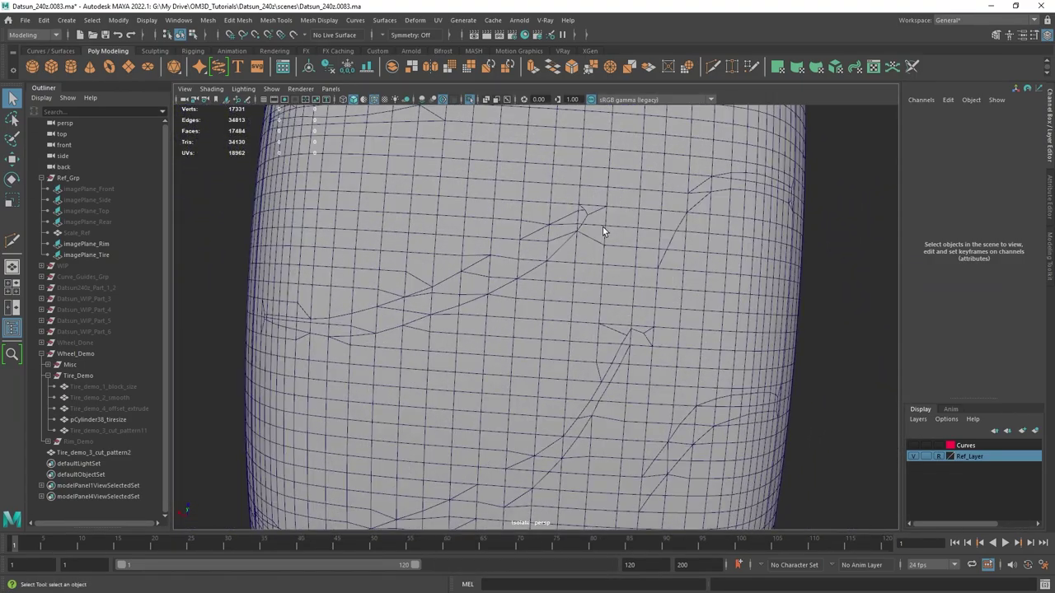
alt+drag(605, 229, 615, 252)
alt+drag(483, 325, 434, 344)
scroll(550, 300, down, 5)
alt+drag(554, 270, 408, 241)
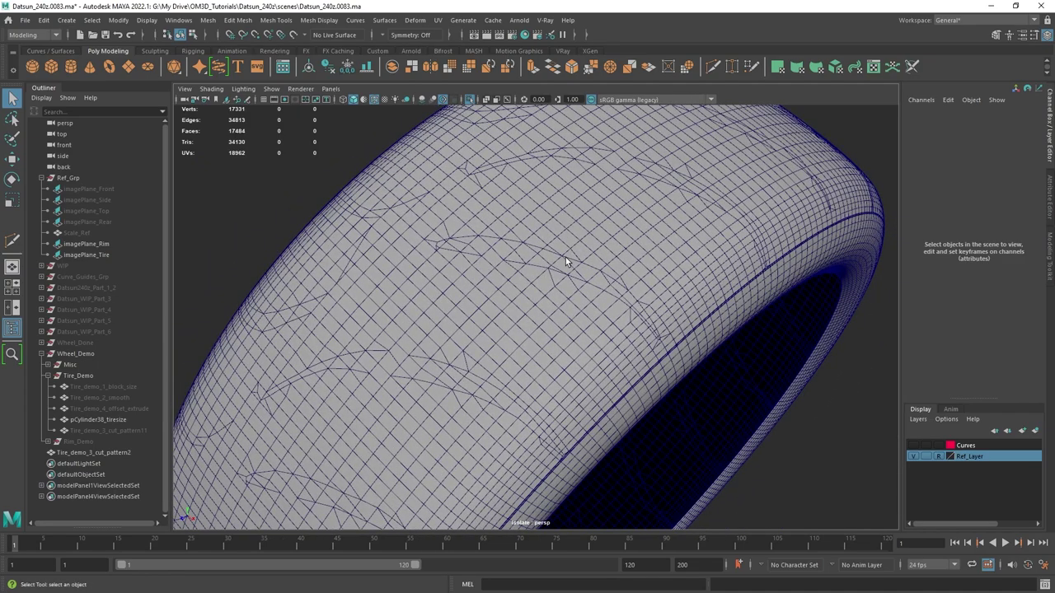
alt+drag(572, 250, 579, 202)
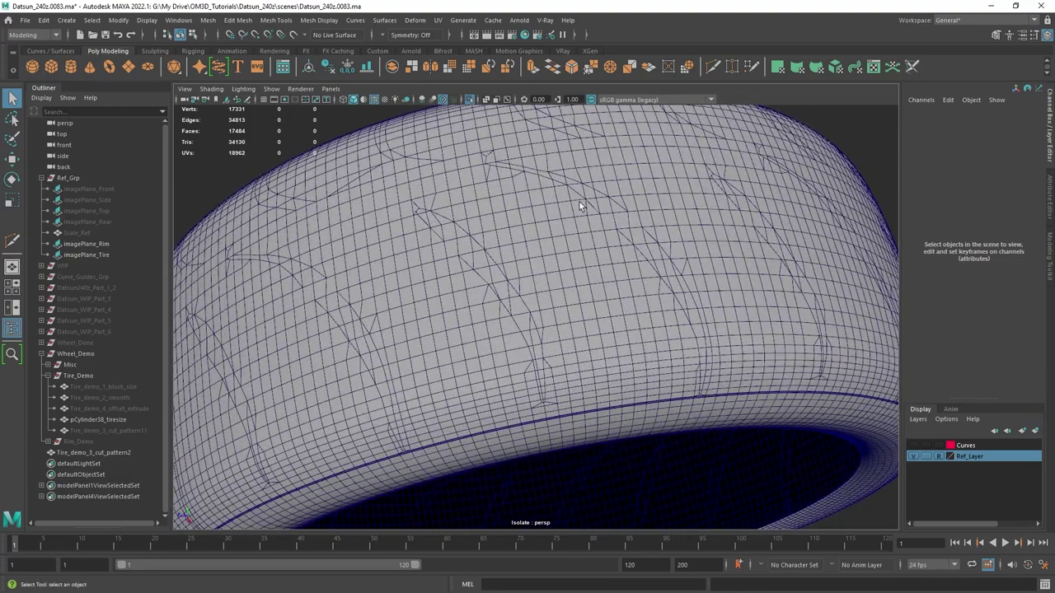
- Return Tire_demo_3_cut_pattern2 to face mode with its tread groove faces selected
right_drag(579, 202, 585, 233)
alt+drag(596, 243, 644, 272)
alt+middle_drag(645, 272, 731, 332)
alt+right_drag(731, 331, 696, 297)
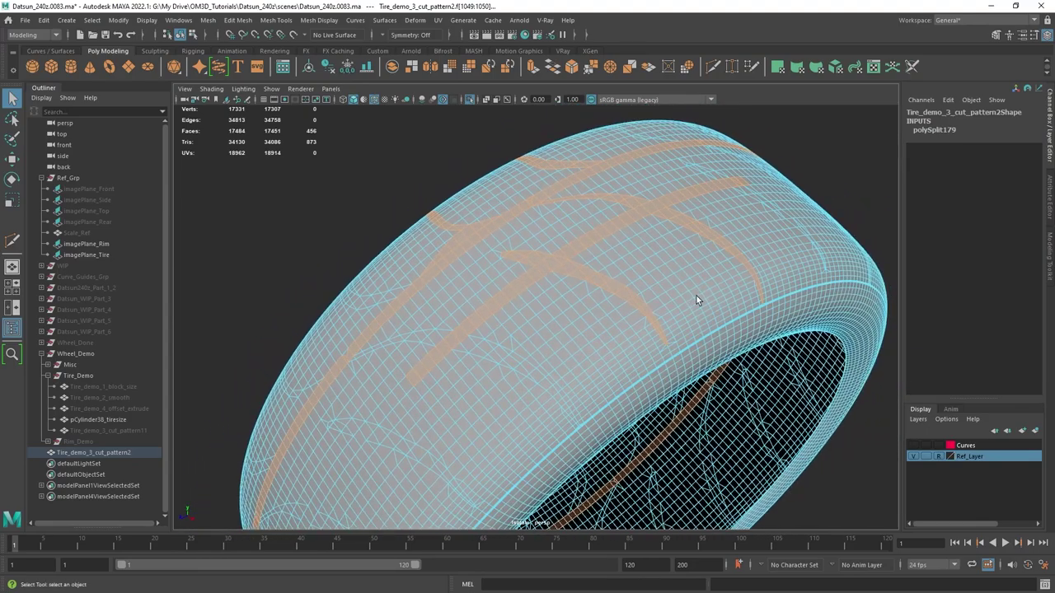
mouse_move(697, 300)
alt+mouse_down()
mouse_move(645, 302)
mouse_move(699, 303)
alt+mouse_up()
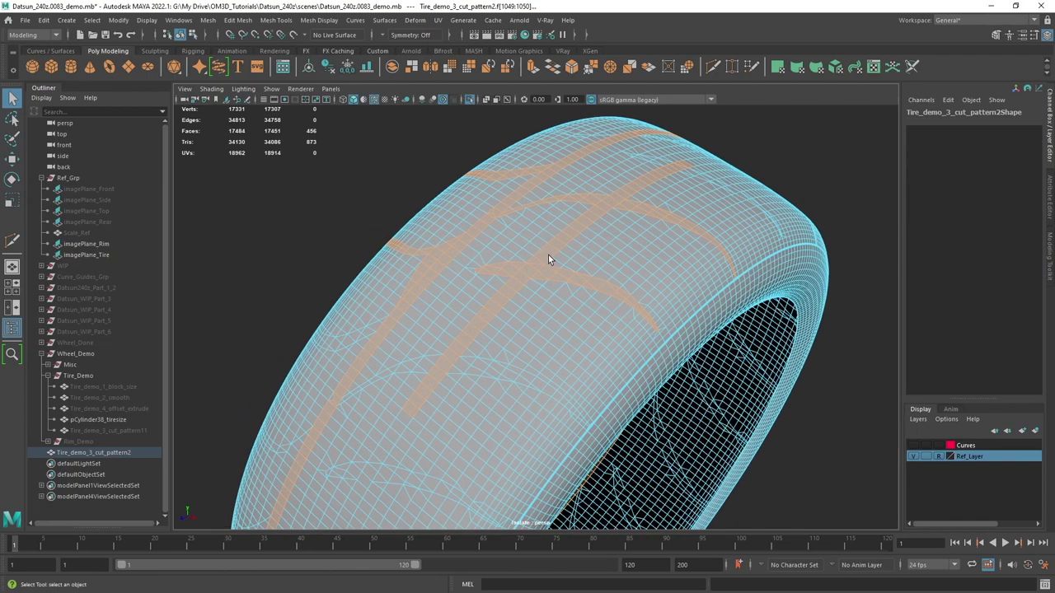
- Extrude the selected tread groove faces with an Offset of 0.1
shift+right_drag(539, 223, 541, 258)
scroll(585, 249, up, 6)
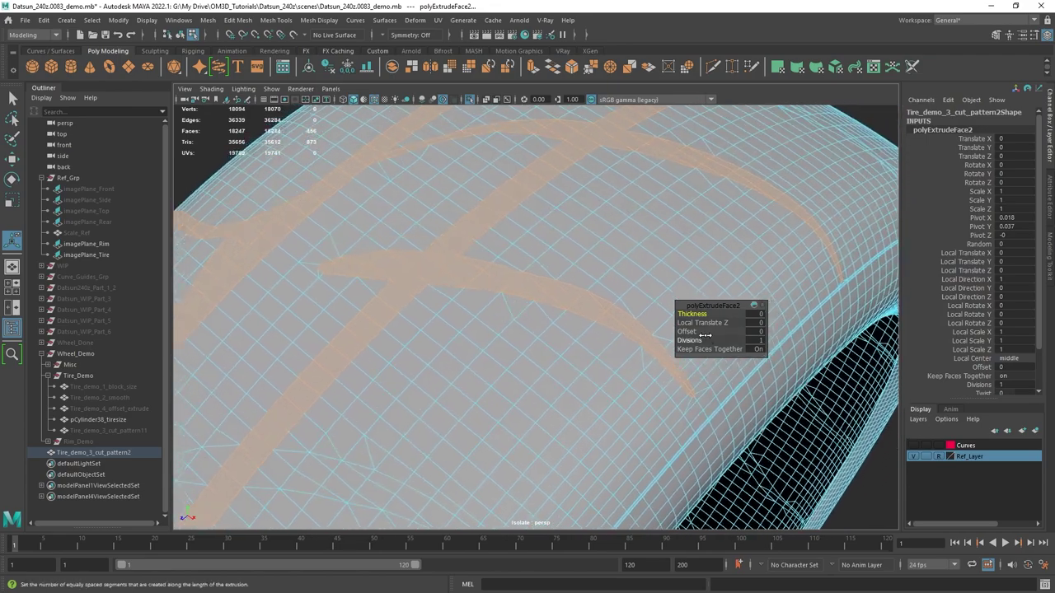
drag(694, 333, 693, 333)
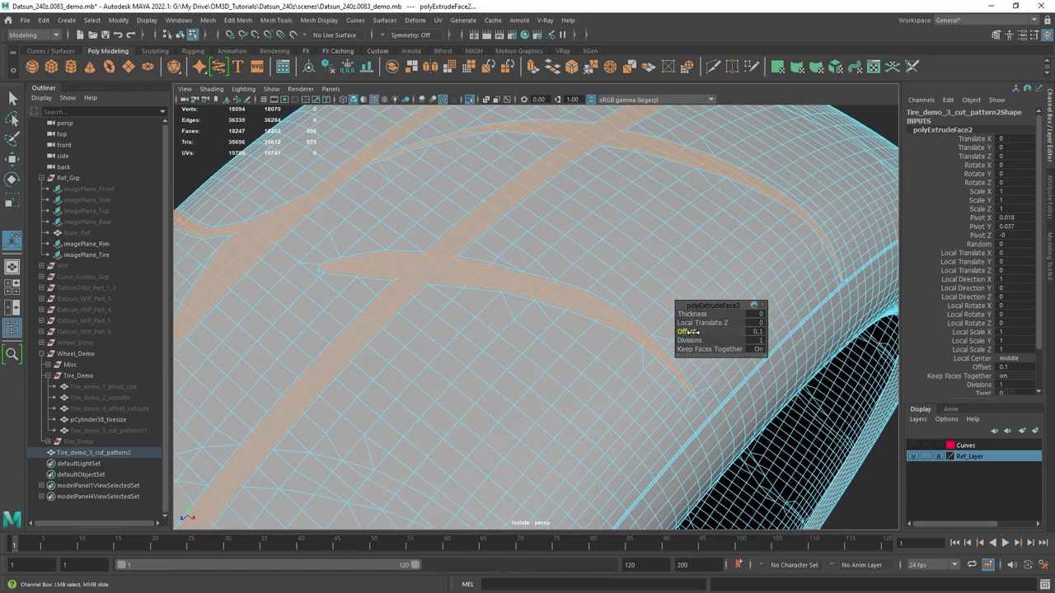
- Leave the extrude's settings and switch the tire to vertex mode at the pointed end of the narrow groove
alt+drag(794, 340, 520, 261)
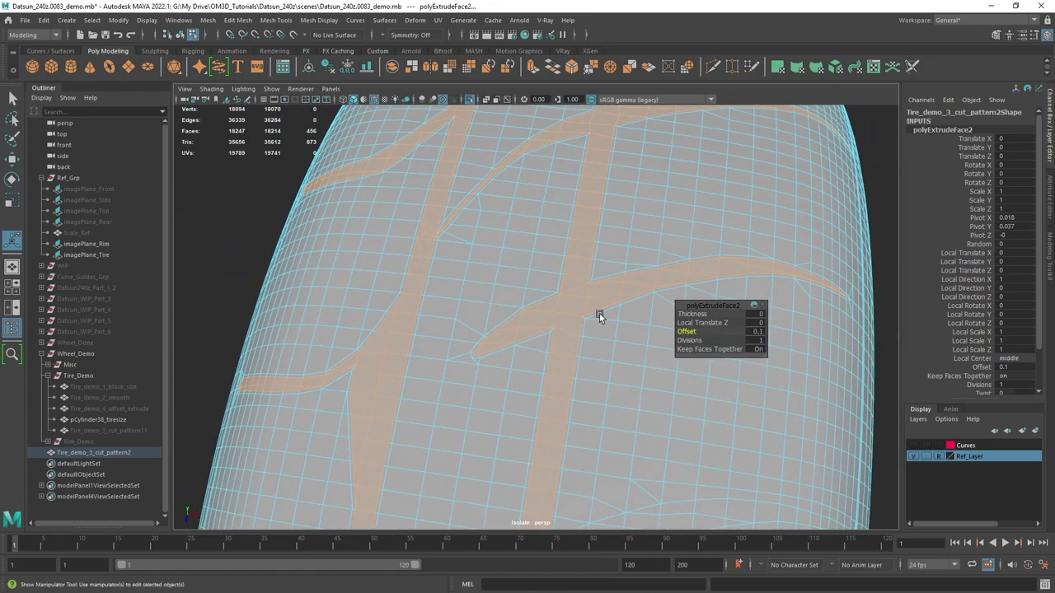
alt+drag(599, 316, 485, 320)
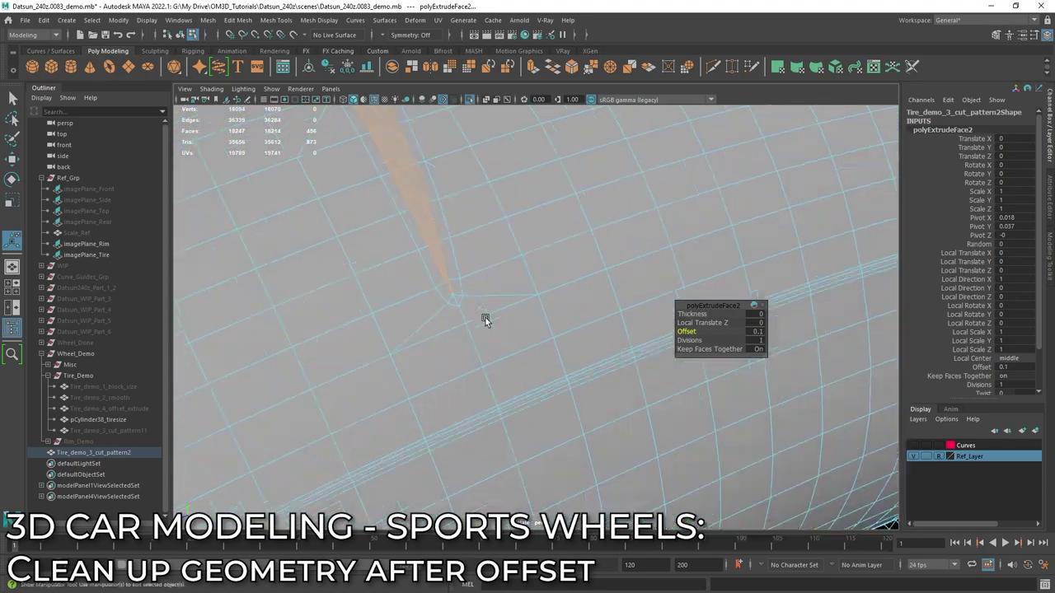
alt+right_drag(476, 269, 475, 301)
alt+middle_drag(475, 302, 490, 303)
alt+right_drag(480, 260, 518, 268)
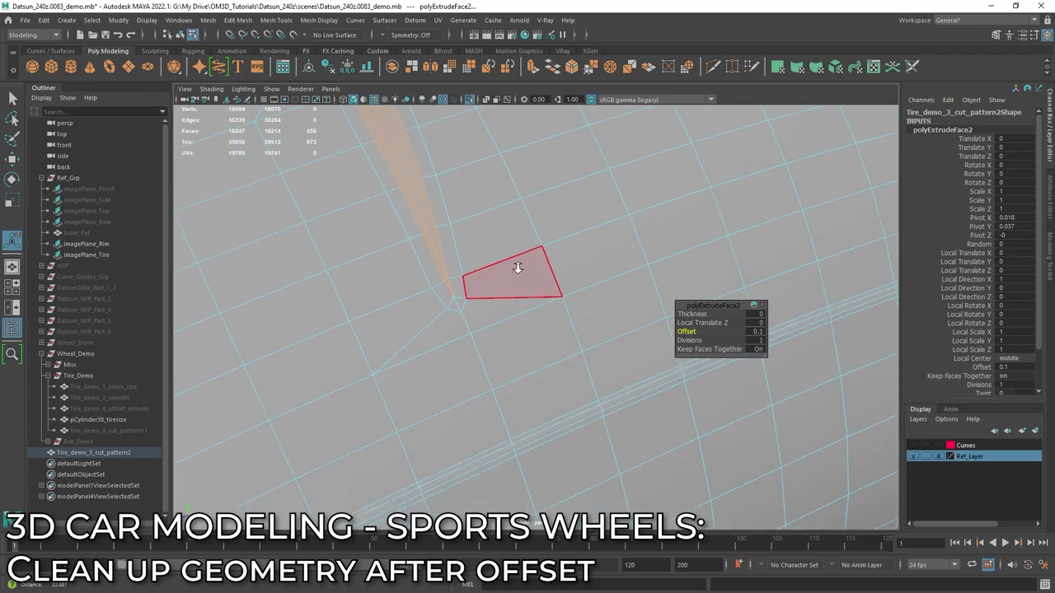
key(t)
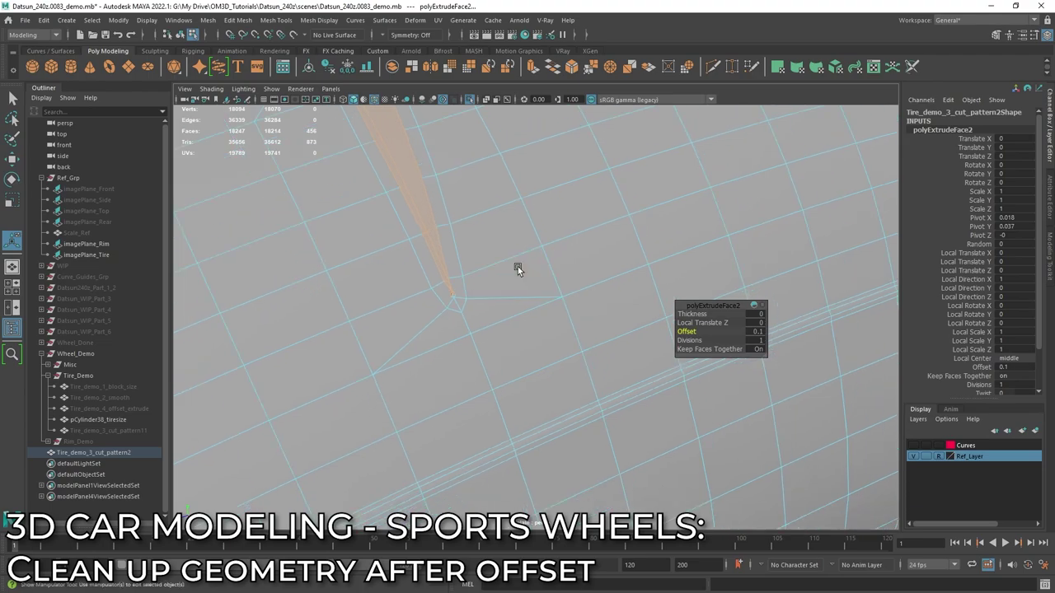
right_drag(506, 228, 394, 206)
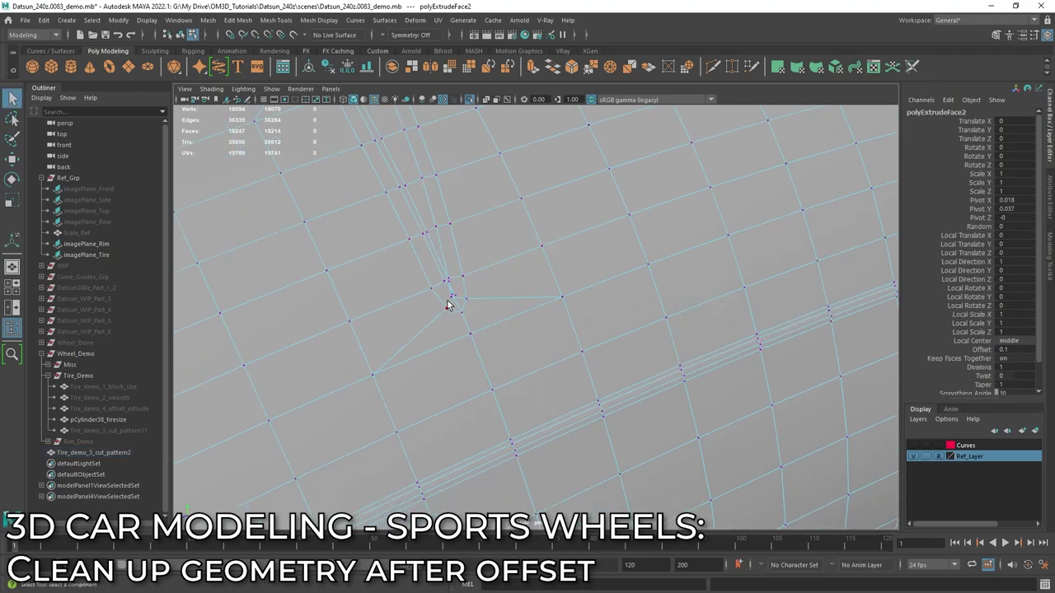
- Slide the crossed inner vertices at the narrow groove's tip so the offset outline stops overlapping
click(450, 298)
key(f)
alt+drag(642, 318, 571, 325)
key(w)
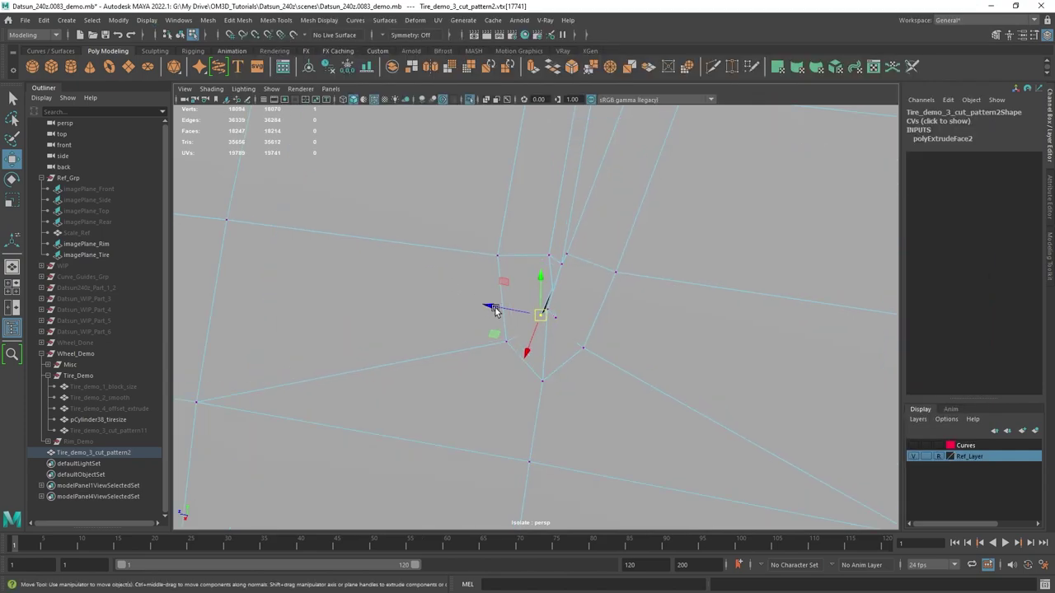
alt+drag(537, 336, 551, 318)
key(q)
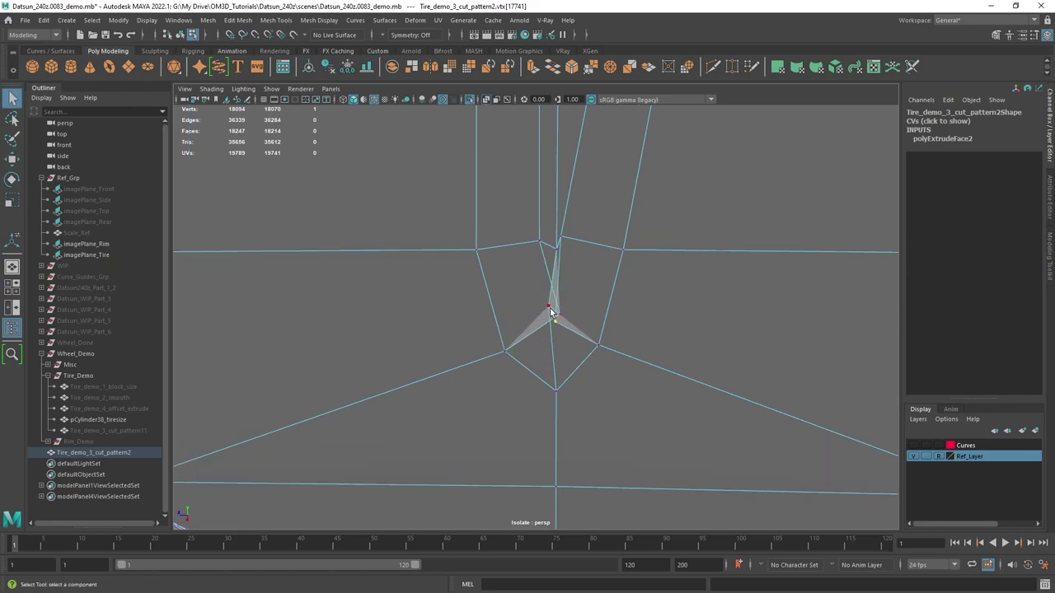
click(550, 308)
key(w)
mouse_move(535, 310)
ctrl+shift+middle_down()
mouse_move(515, 340)
mouse_move(548, 326)
ctrl+shift+middle_up()
click(562, 315)
click(562, 327)
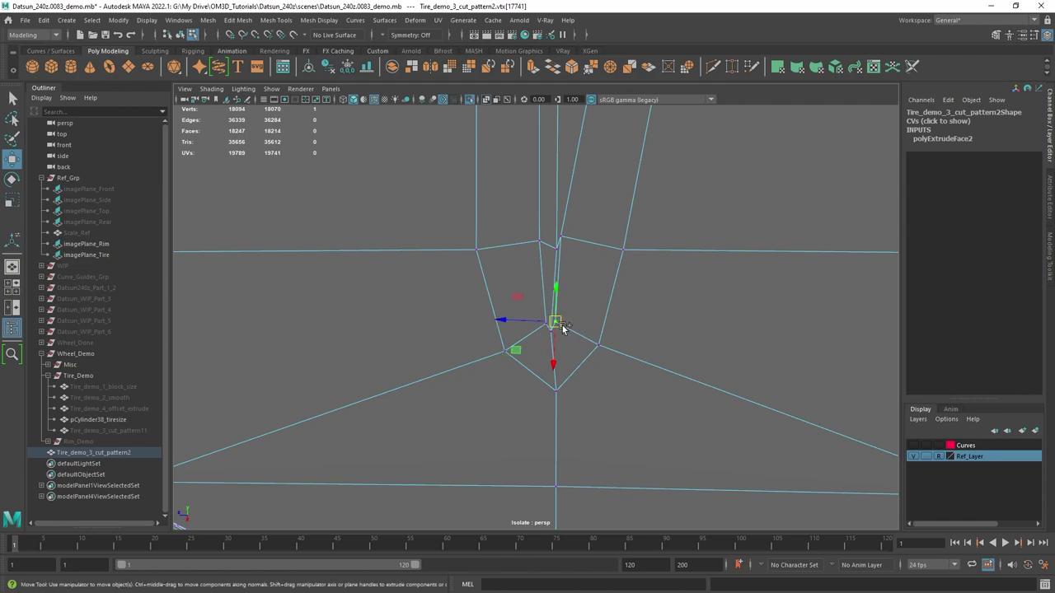
drag(563, 328, 569, 328)
click(558, 257)
ctrl+shift+middle_drag(558, 256, 551, 236)
- Select the line of middle vertices running up the narrow groove and shift it toward the groove's center
alt+right_drag(550, 242, 486, 322)
alt+middle_drag(485, 322, 717, 367)
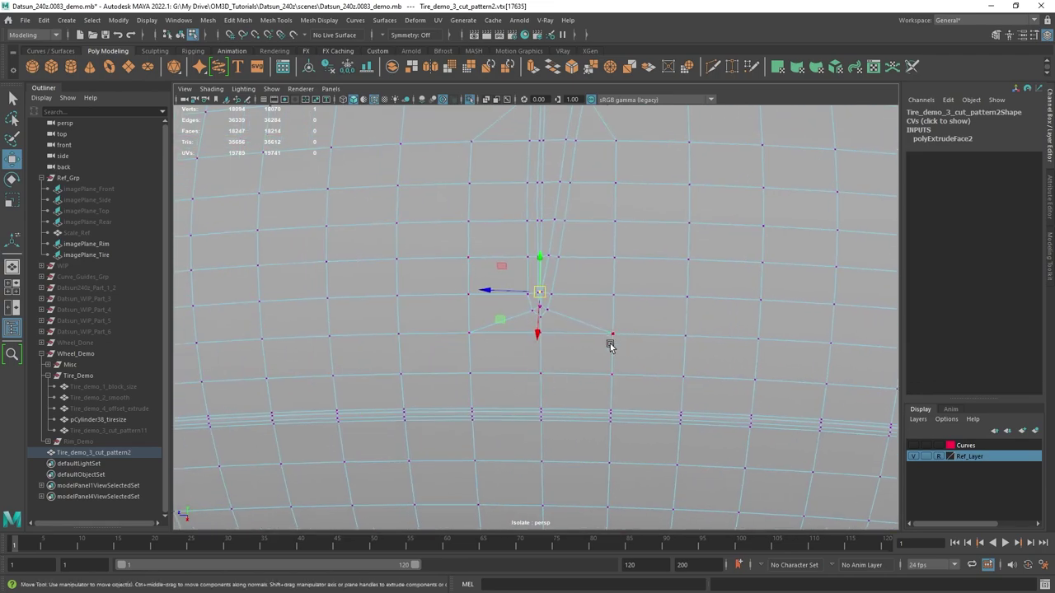
alt+middle_drag(728, 301, 676, 395)
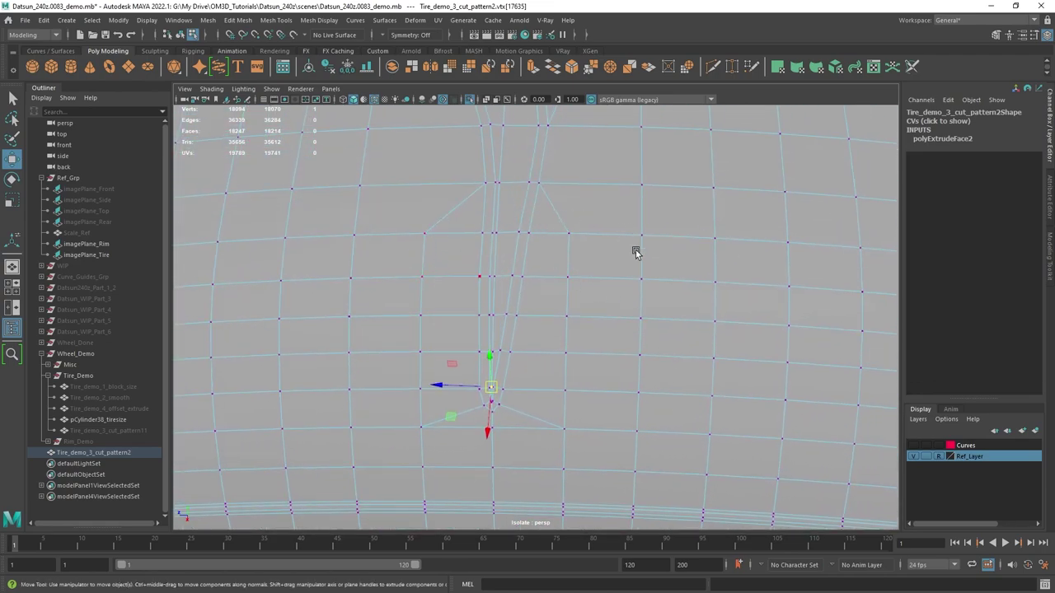
alt+drag(635, 251, 545, 226)
click(527, 130)
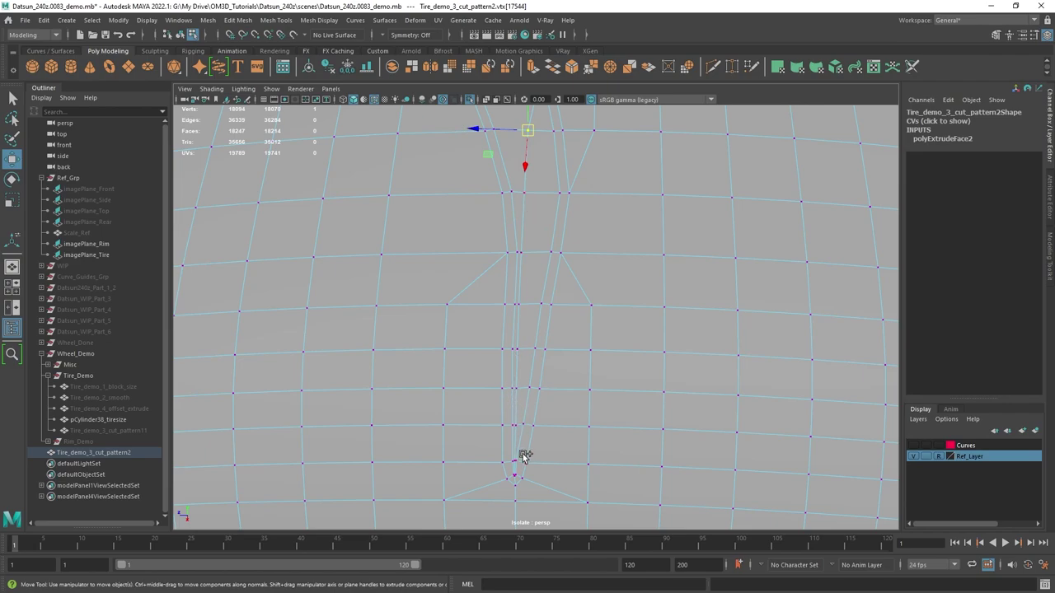
alt+middle_drag(523, 456, 529, 353)
alt+right_drag(530, 353, 551, 511)
alt+middle_drag(551, 511, 564, 431)
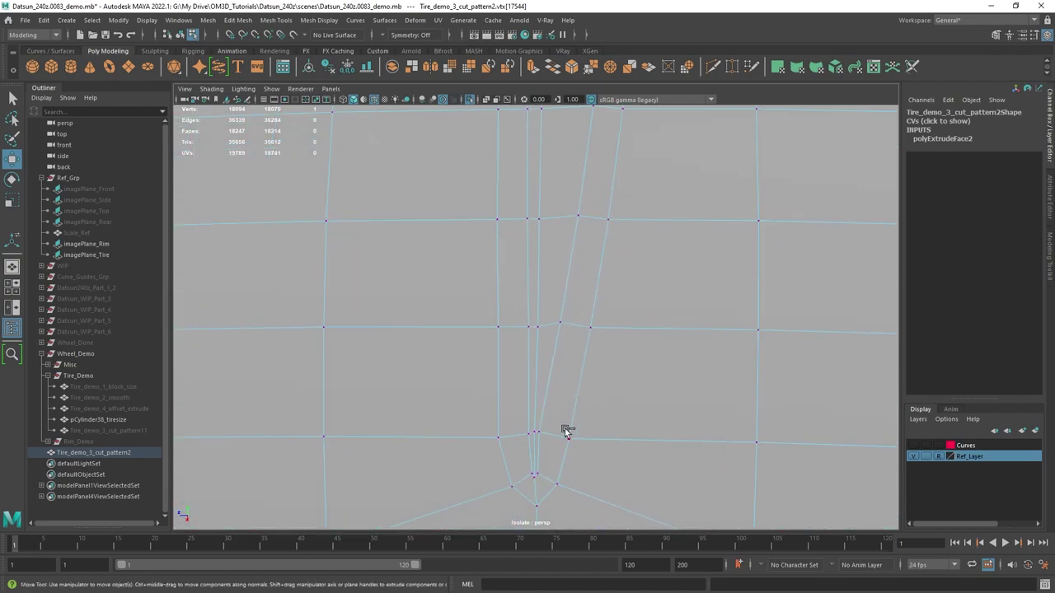
shift+double_click(538, 329)
alt+middle_drag(564, 169, 558, 316)
alt+right_drag(558, 315, 558, 295)
drag(542, 146, 562, 152)
- Merge the two lowest middle vertices above the groove's tip into the adjacent inner outline with the Target Weld Tool
alt+middle_drag(520, 323, 561, 200)
alt+right_drag(561, 200, 690, 361)
alt+middle_drag(689, 360, 619, 352)
scroll(620, 352, up, 2)
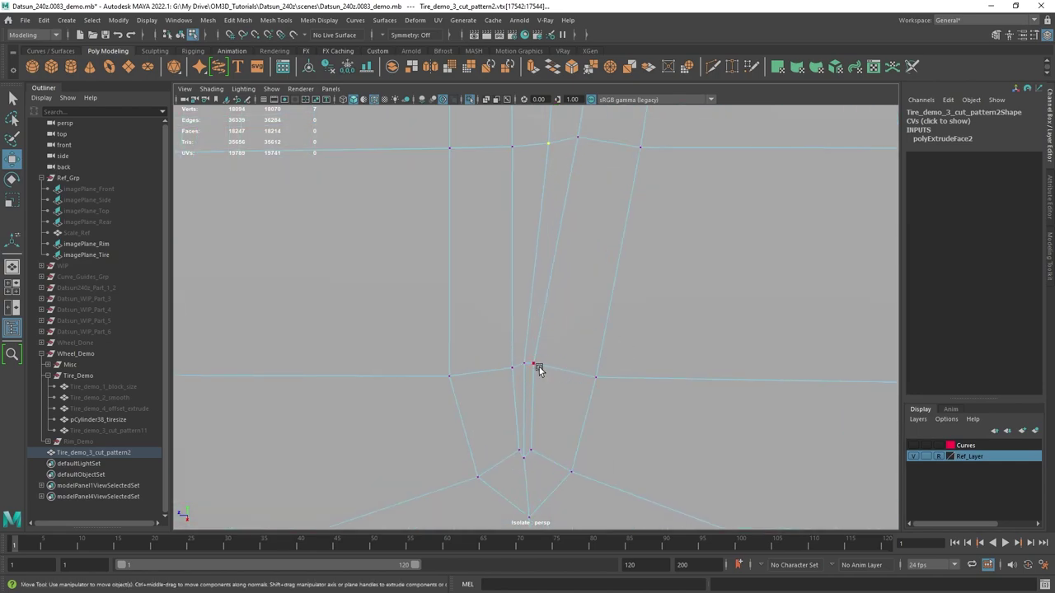
key(q)
scroll(537, 367, down, 5)
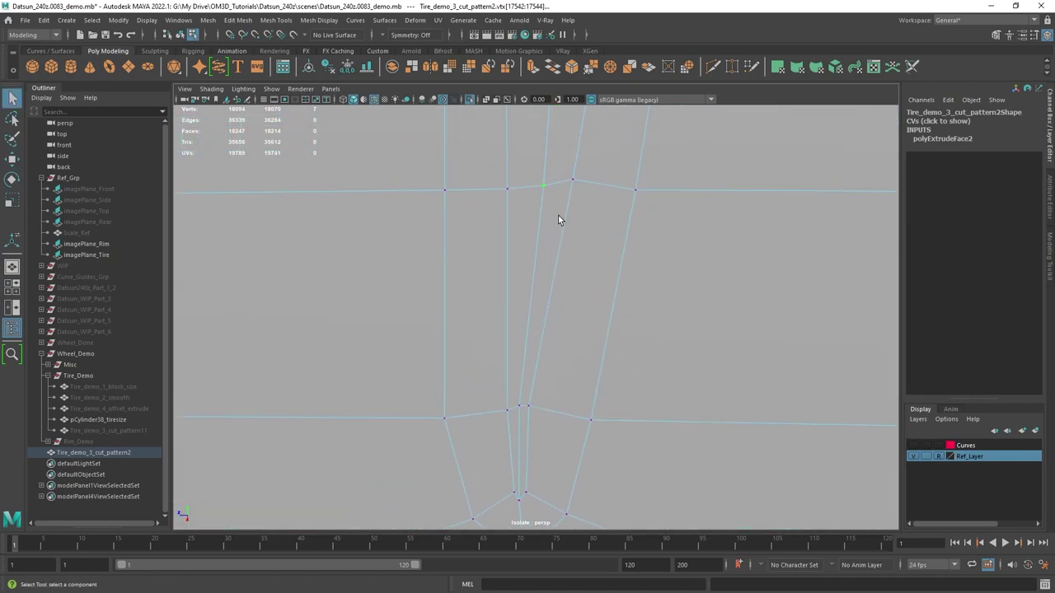
scroll(561, 272, up, 3)
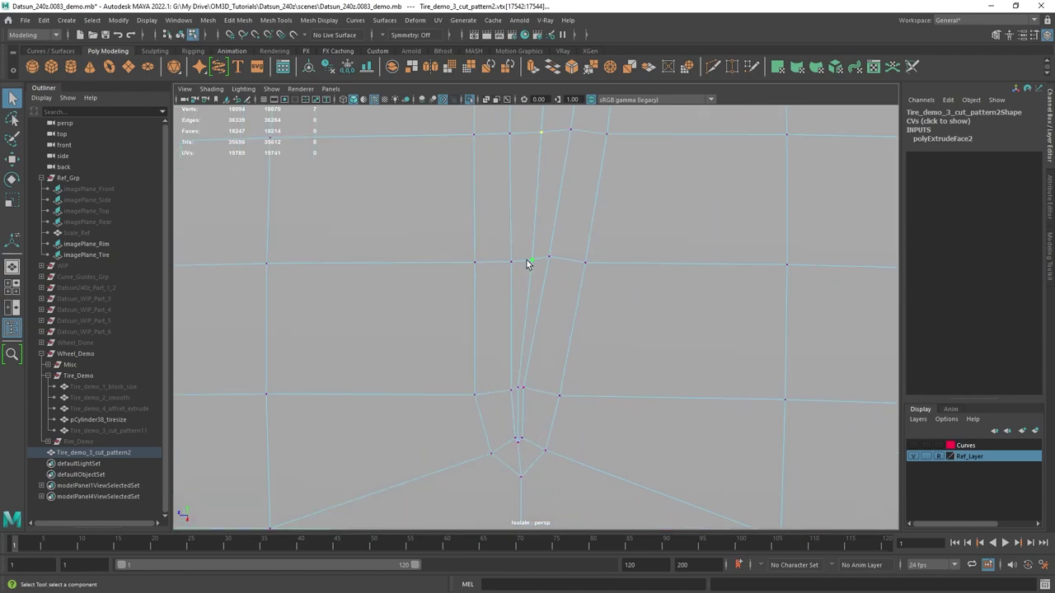
scroll(525, 314, up, 2)
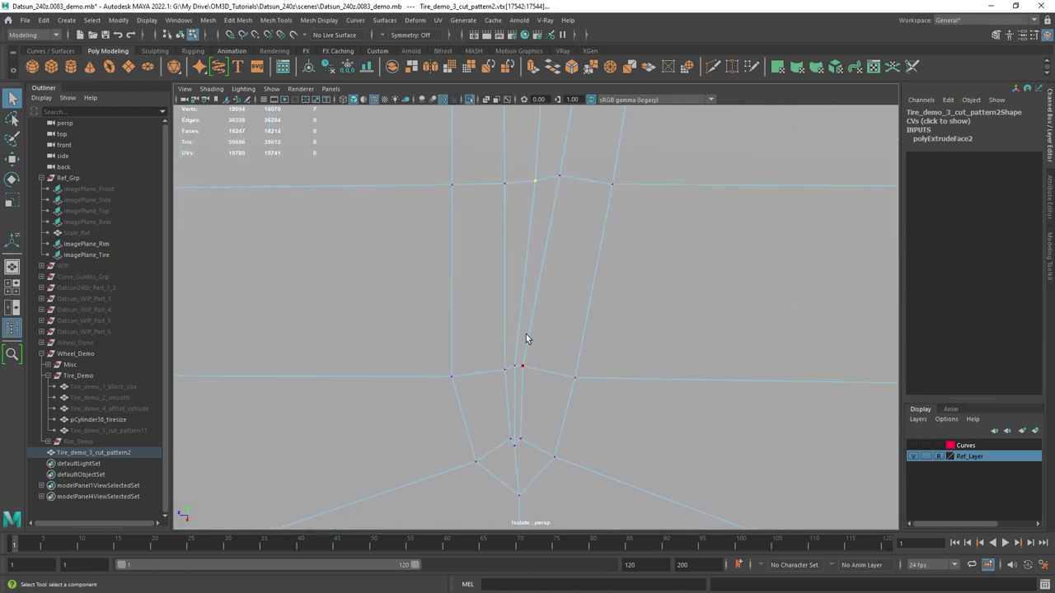
shift+right_drag(532, 265, 530, 196)
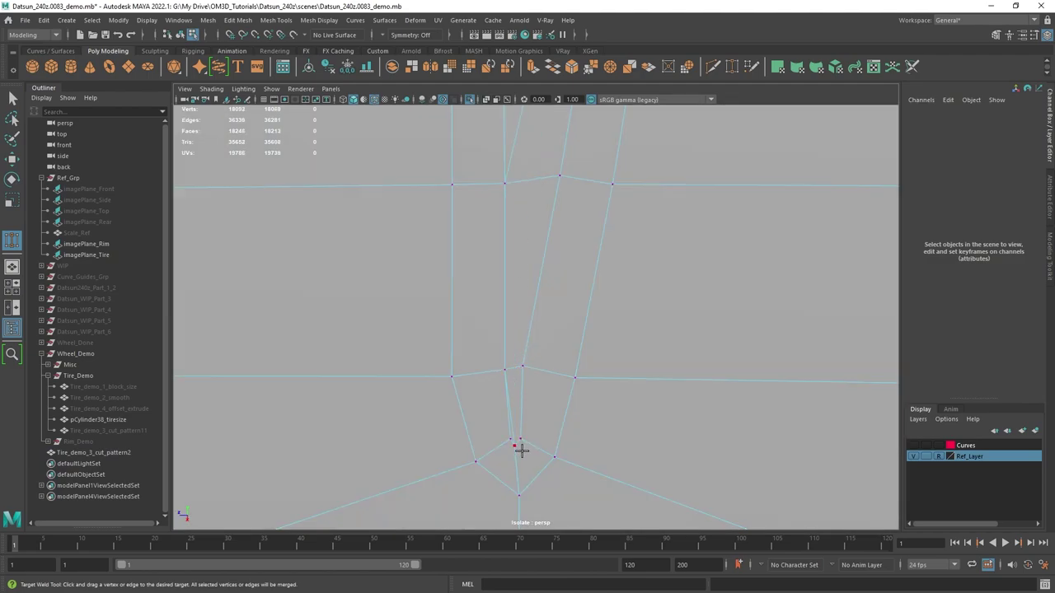
- Delete the leftover edge running down to the groove's tip
right_drag(512, 375, 512, 321)
click(514, 403)
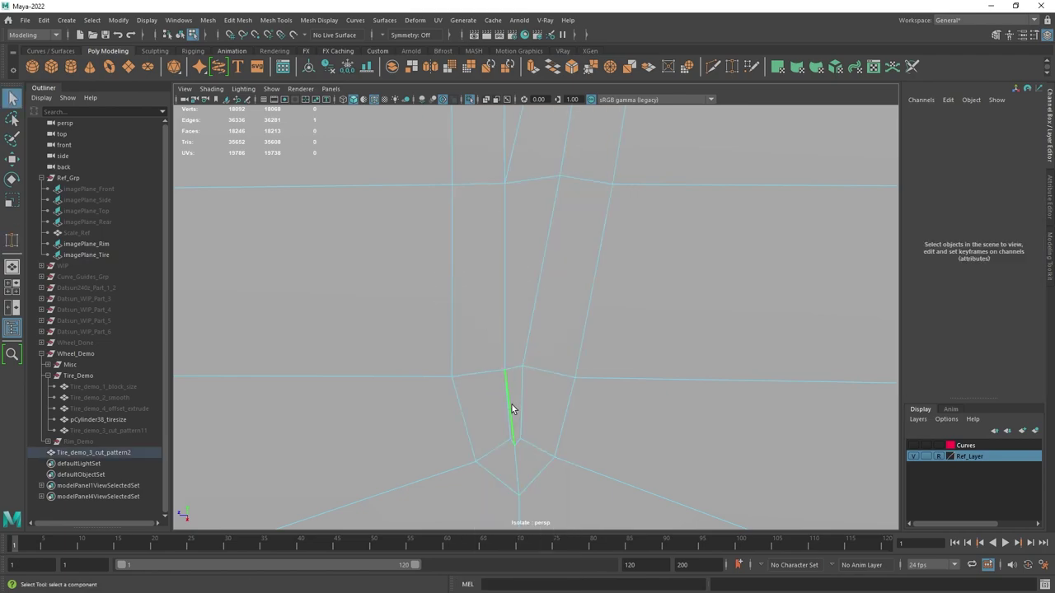
key(Delete)
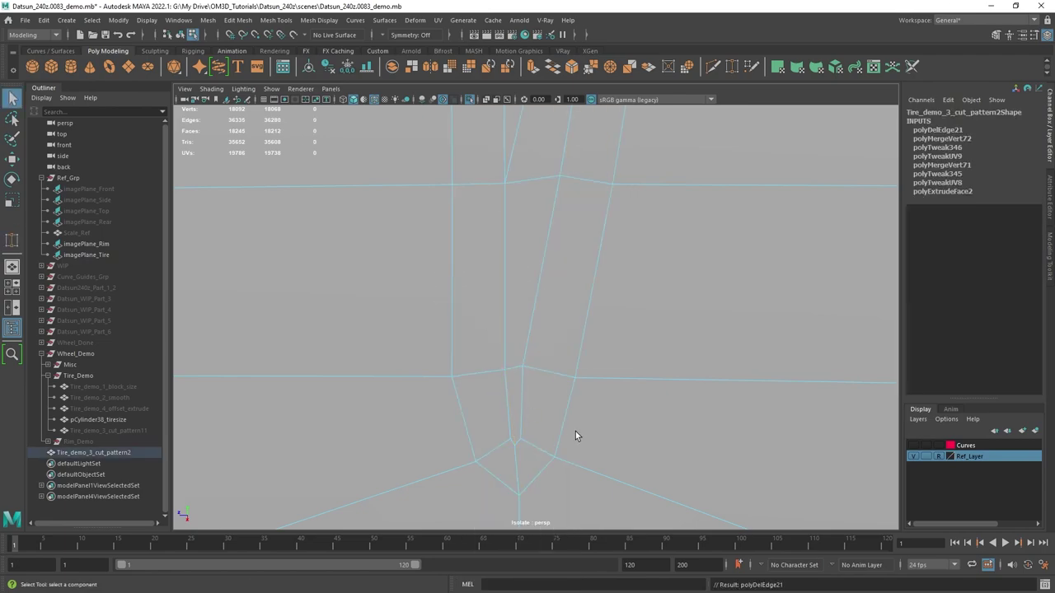
- Examine the neighboring groove ends along the tire's shoulder for overlapping offset geometry
shift+right_drag(518, 336, 506, 332)
alt+right_drag(739, 418, 581, 316)
alt+right_drag(429, 236, 311, 319)
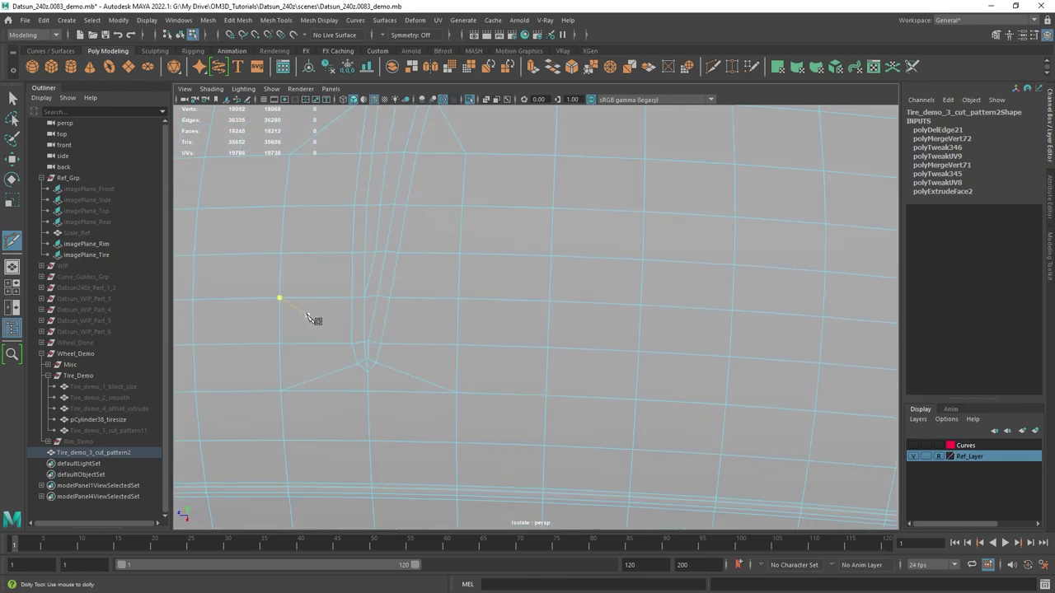
alt+right_drag(556, 340, 445, 334)
alt+drag(803, 297, 618, 301)
alt+drag(746, 304, 673, 299)
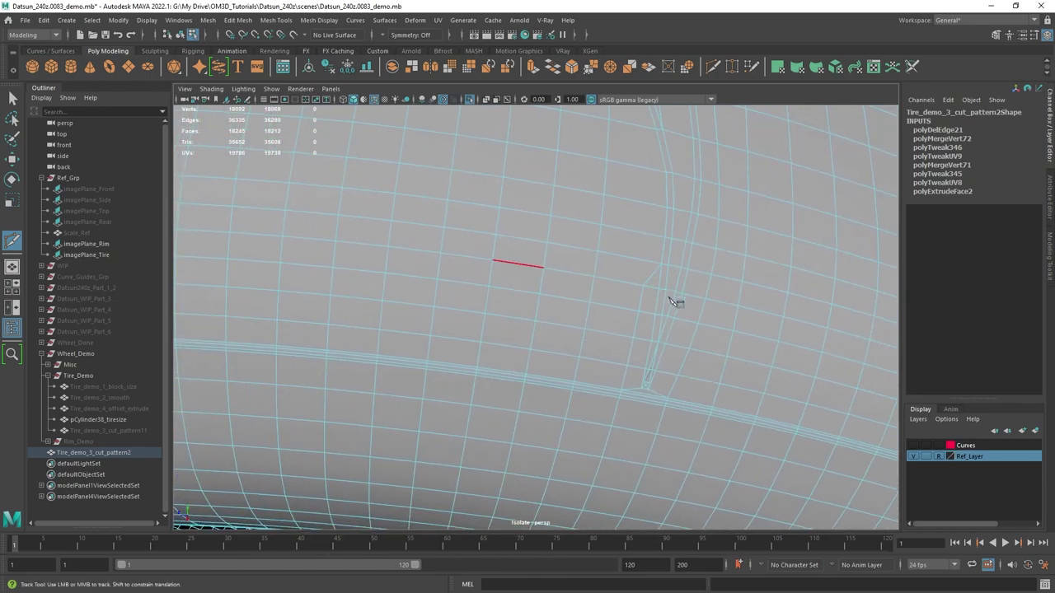
alt+middle_drag(666, 299, 578, 252)
alt+right_drag(579, 252, 639, 284)
- In vertex mode, slide the two crossed inner vertices two rows above the next groove's tip apart
key(q)
right_drag(632, 246, 539, 239)
key(w)
click(627, 285)
alt+right_drag(629, 288, 612, 430)
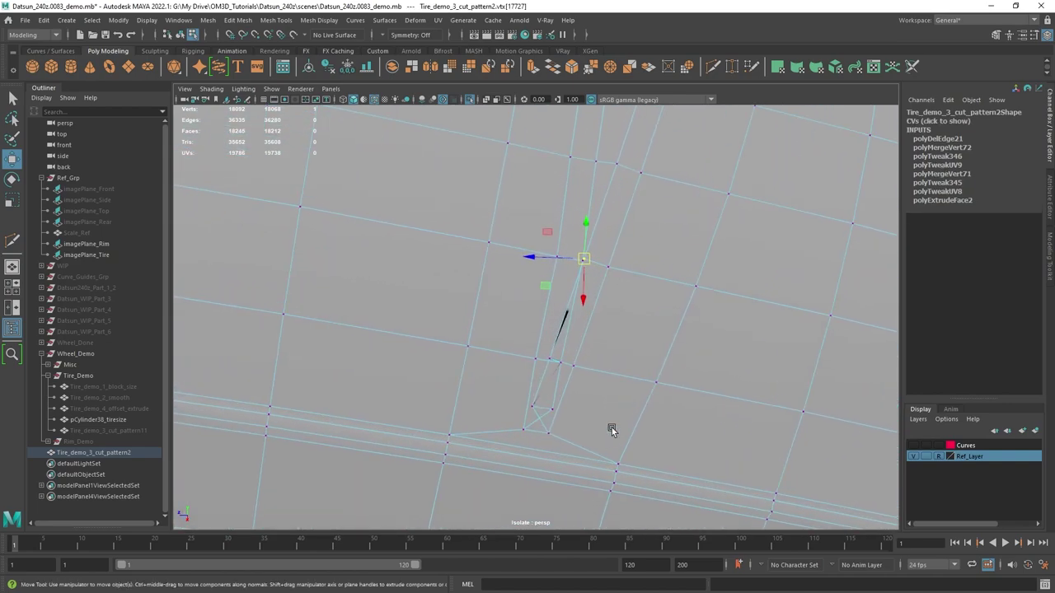
mouse_move(574, 262)
mouse_down()
mouse_move(595, 274)
mouse_move(578, 268)
mouse_up()
shift+middle_drag(576, 267, 593, 270)
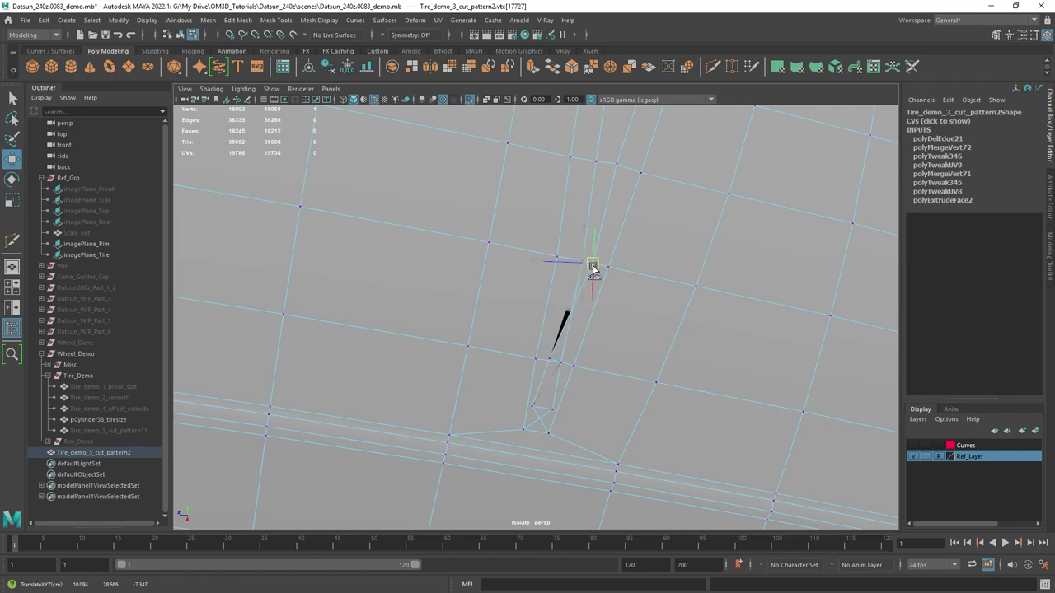
key(q)
key(w)
click(579, 262)
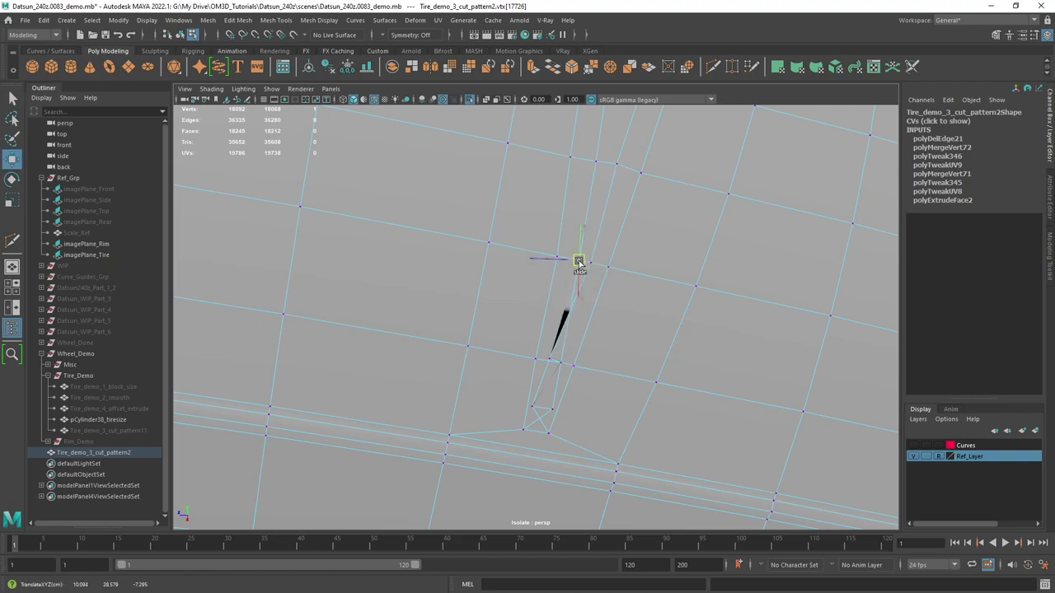
- Slide the inner vertices on the row just above the tip and at the tip itself to uncross the outline
scroll(578, 356, up, 3)
click(550, 377)
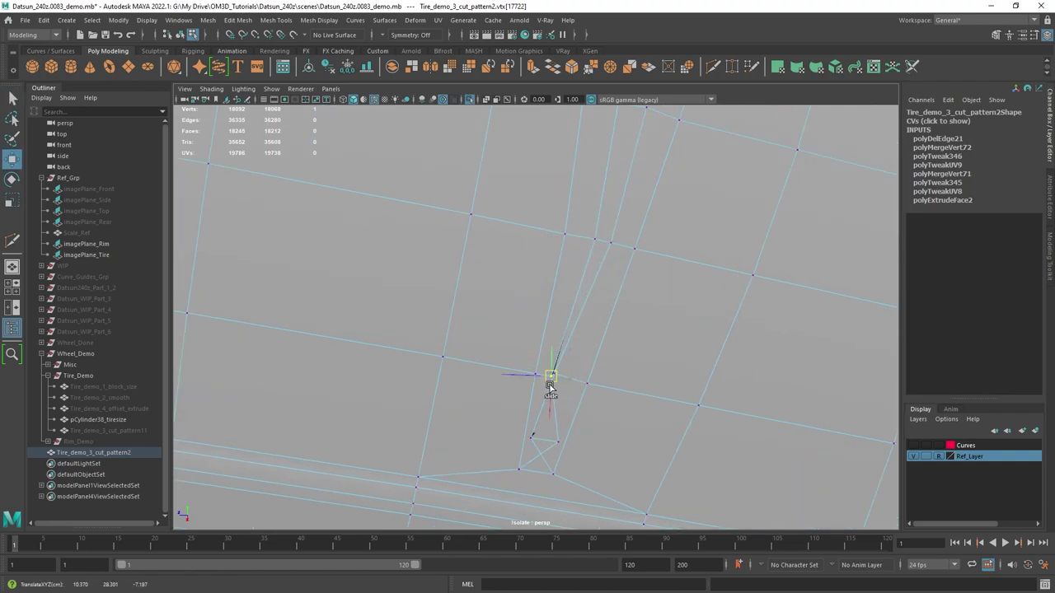
key(q)
click(564, 376)
key(w)
ctrl+shift+middle_drag(564, 377, 582, 389)
alt+middle_drag(583, 389, 590, 332)
scroll(590, 332, up, 1)
click(540, 398)
ctrl+shift+middle_drag(539, 393, 560, 394)
- Widen the outer border of the groove by sliding its outline vertices outward on the two rows above the tip
click(622, 330)
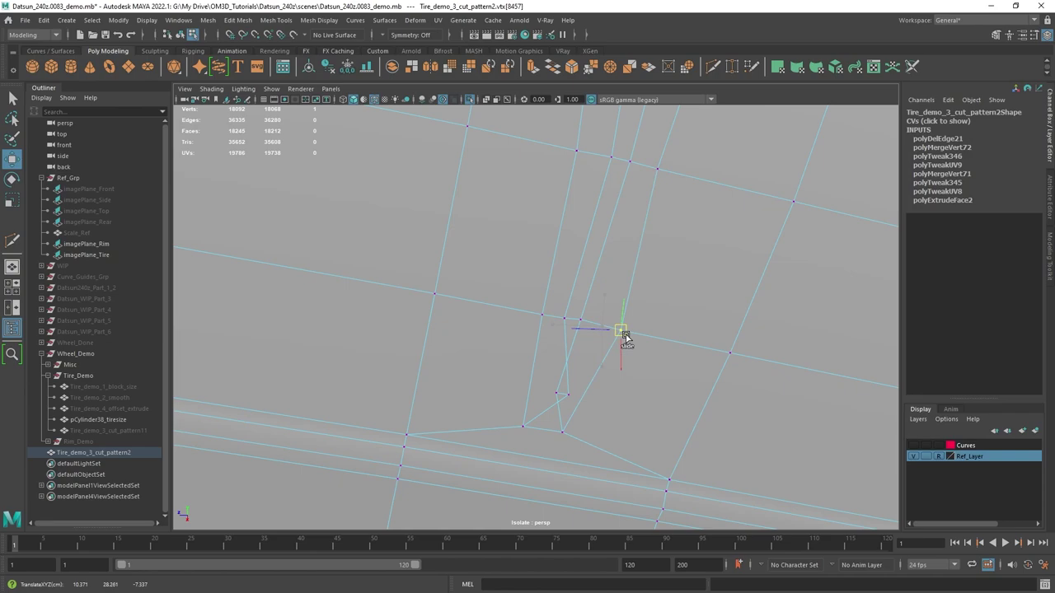
click(689, 175)
ctrl+shift+middle_drag(648, 166, 668, 173)
click(572, 157)
ctrl+shift+middle_drag(575, 156, 564, 153)
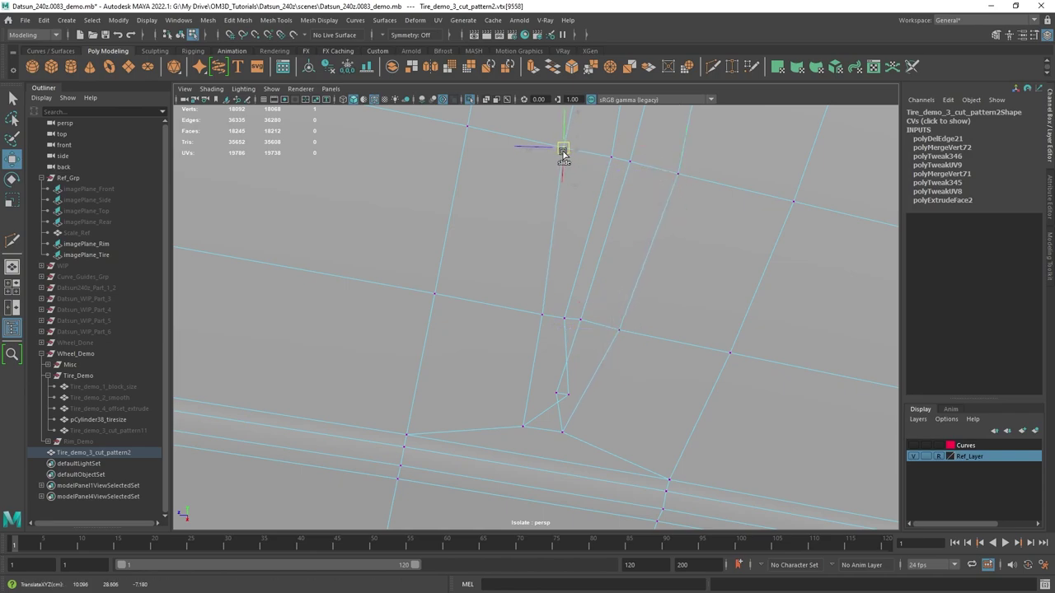
click(543, 317)
middle_drag(542, 317, 530, 319)
- Draw the two inner tip vertices close together and check the inner vertices on the rows above
click(569, 395)
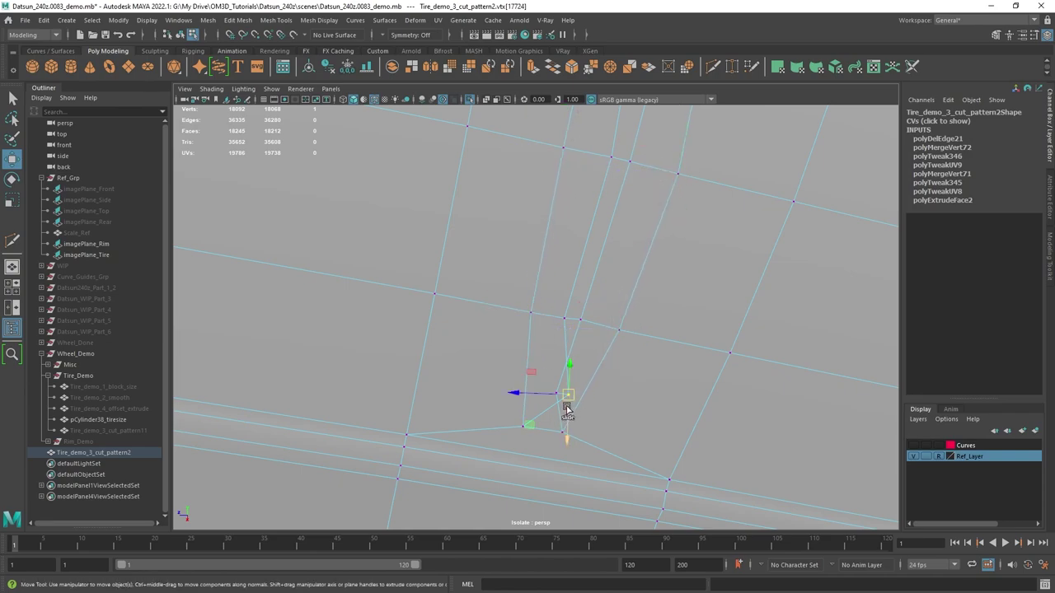
middle_drag(569, 396, 542, 400)
mouse_move(558, 397)
ctrl+shift+mouse_down()
mouse_move(543, 398)
mouse_move(562, 396)
ctrl+shift+mouse_up()
click(571, 394)
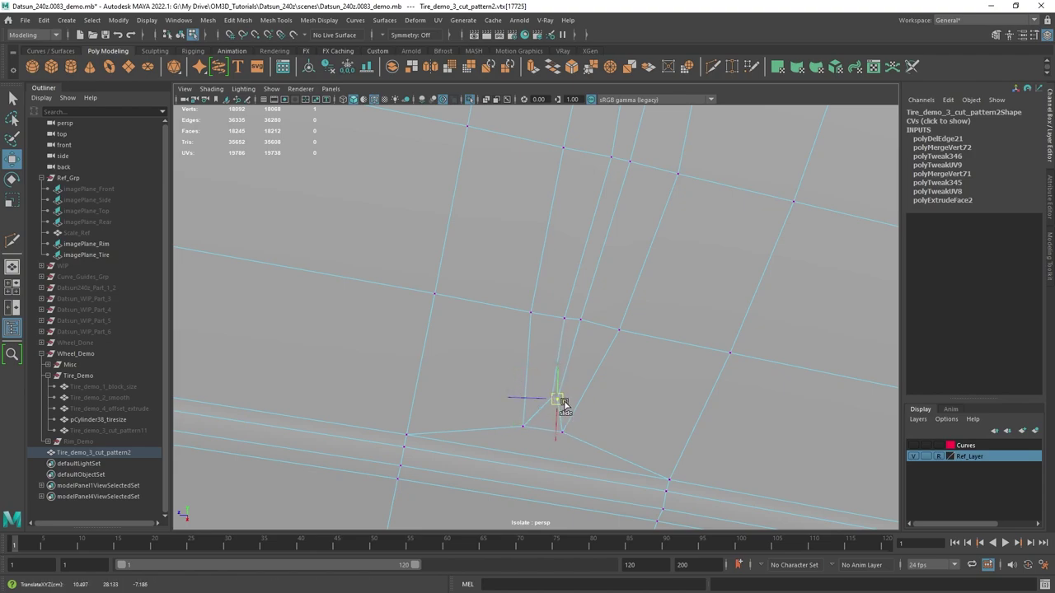
scroll(574, 394, down, 2)
click(580, 201)
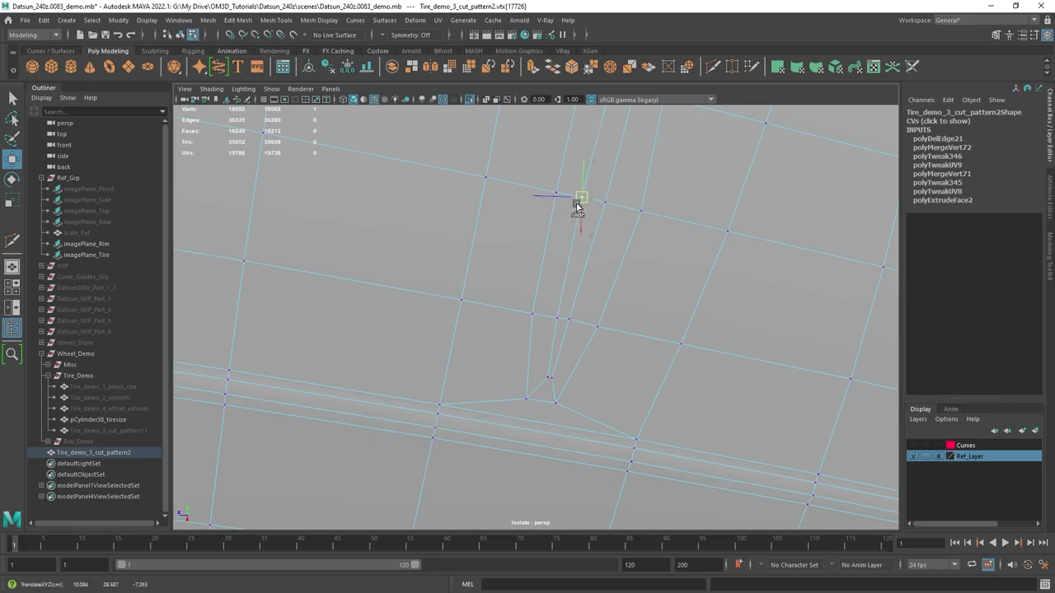
click(559, 318)
- Return to face mode with the tread groove faces selected and shrink the selection to exclude the offset border faces
alt+right_drag(635, 340, 449, 314)
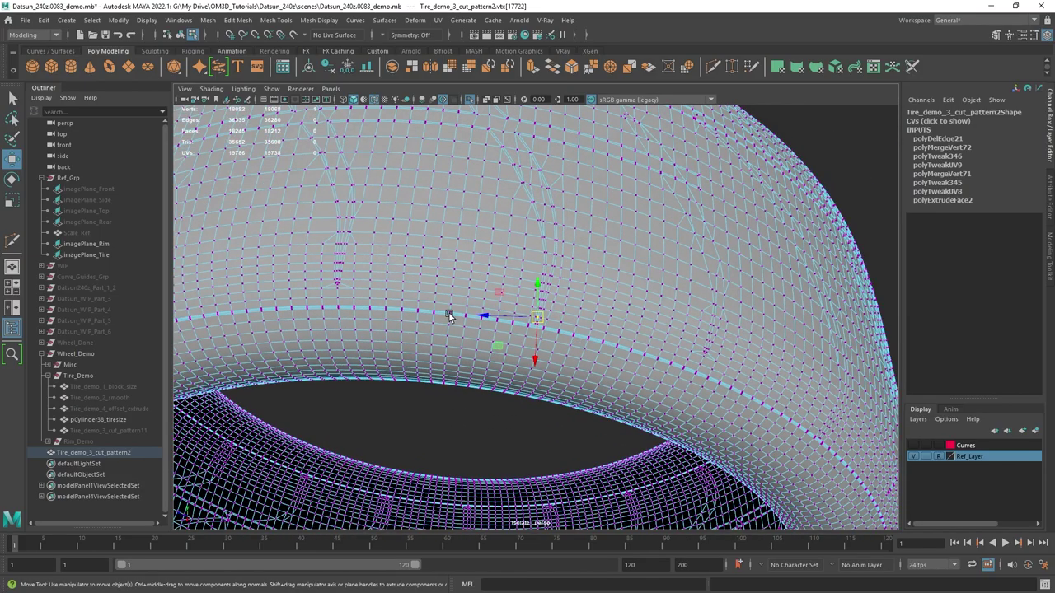
alt+drag(305, 334, 419, 375)
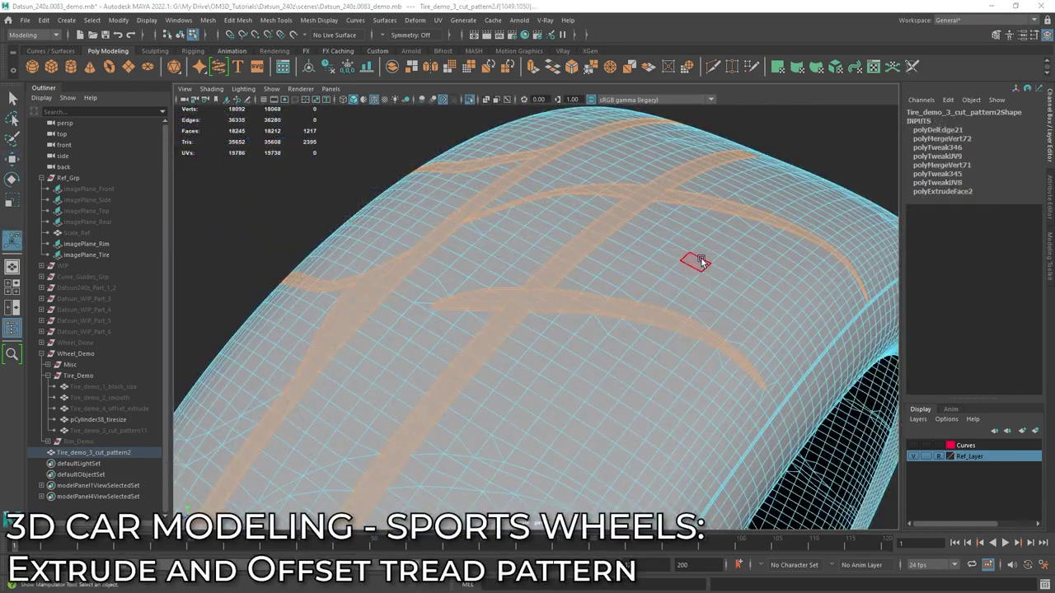
click(701, 253)
scroll(692, 250, up, 3)
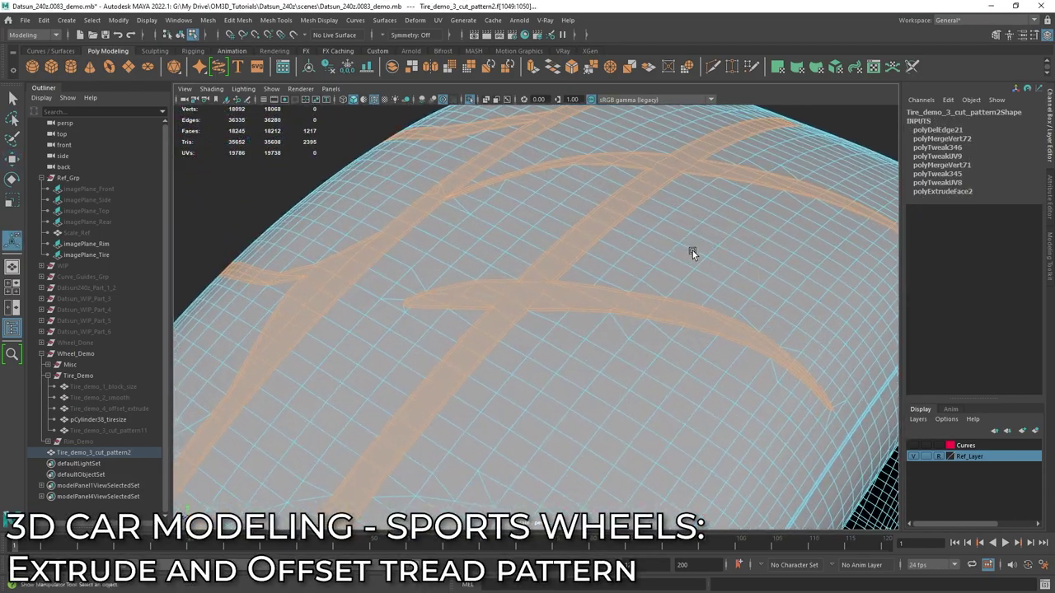
alt+drag(752, 355, 481, 216)
alt+drag(387, 198, 550, 286)
scroll(556, 317, up, 5)
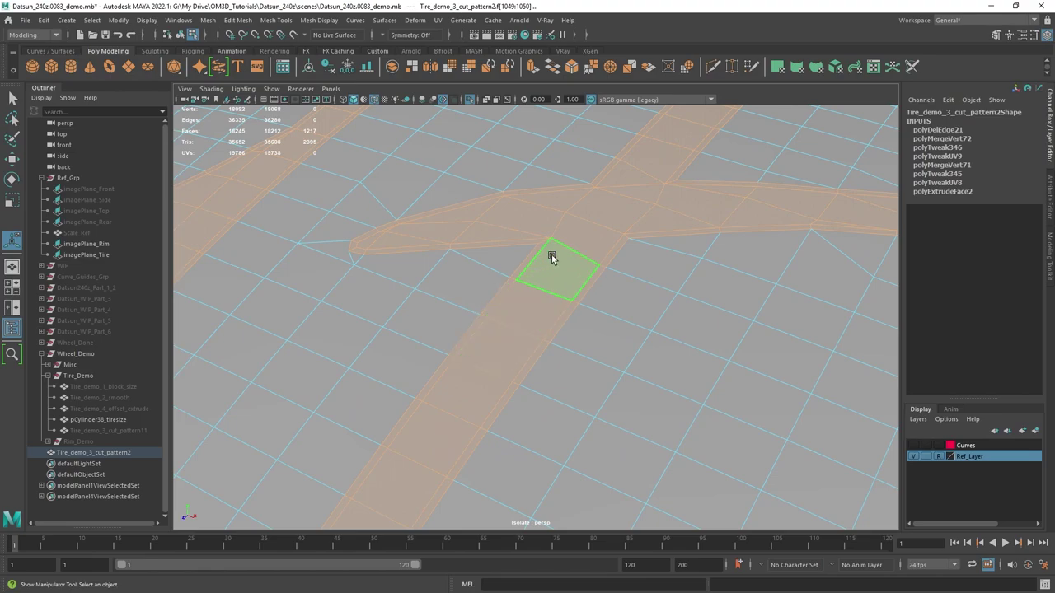
alt+drag(643, 272, 666, 271)
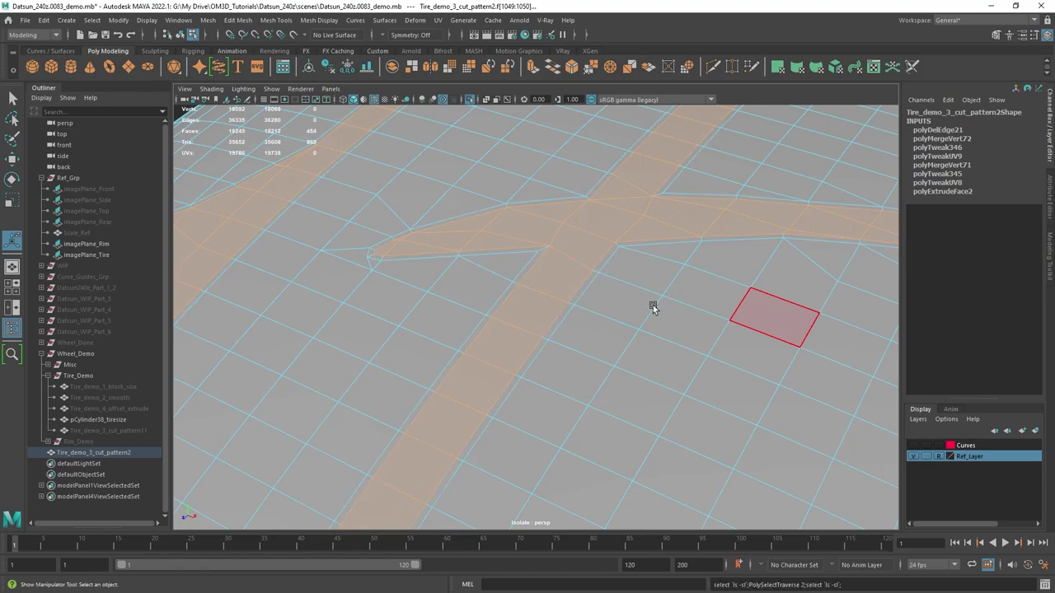
- Extrude the selected tread groove faces and push them inward into the tire
alt+right_drag(653, 304, 472, 298)
alt+middle_drag(471, 298, 602, 278)
alt+drag(549, 310, 527, 300)
alt+middle_drag(702, 272, 707, 273)
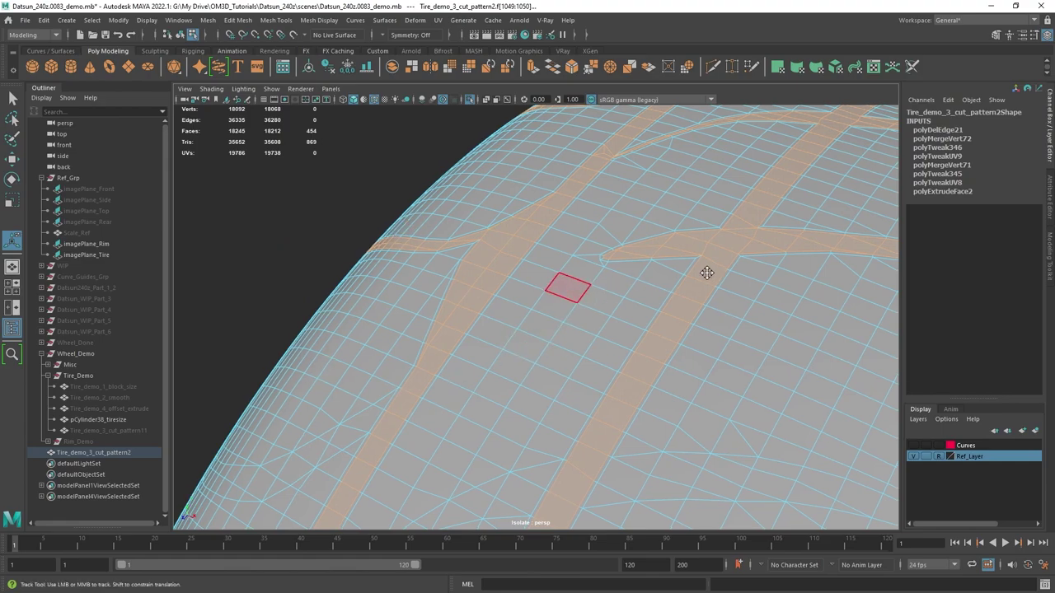
alt+drag(707, 273, 562, 243)
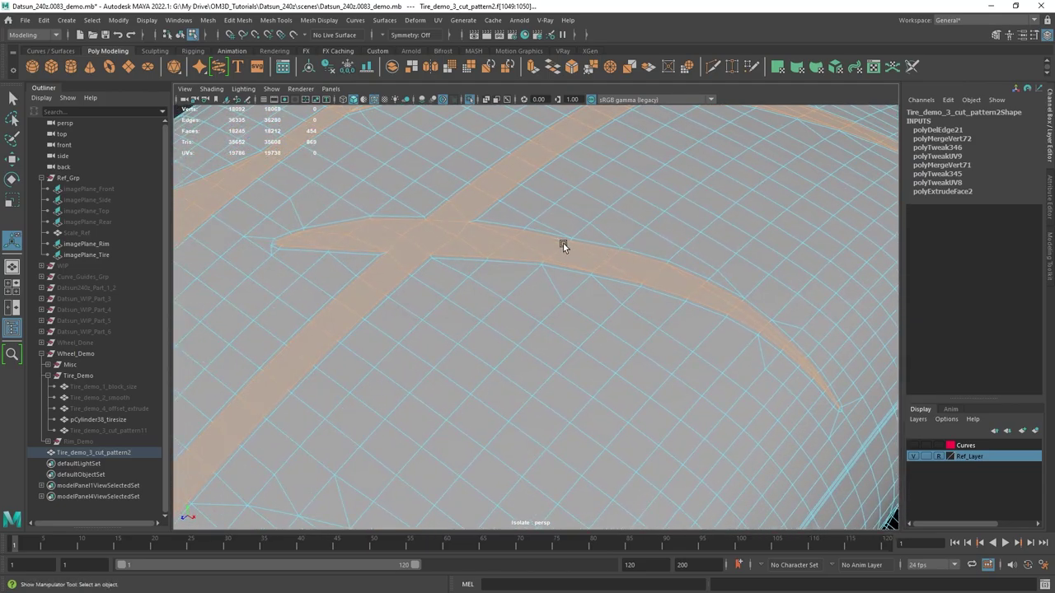
shift+right_drag(563, 243, 558, 267)
drag(559, 267, 591, 284)
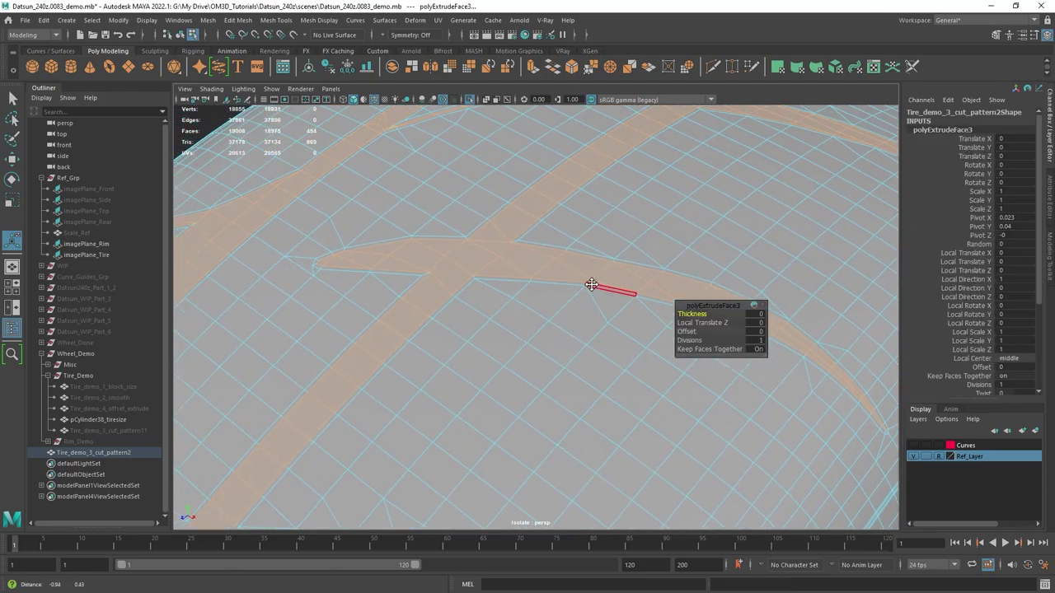
alt+right_drag(591, 284, 544, 276)
alt+drag(544, 276, 394, 327)
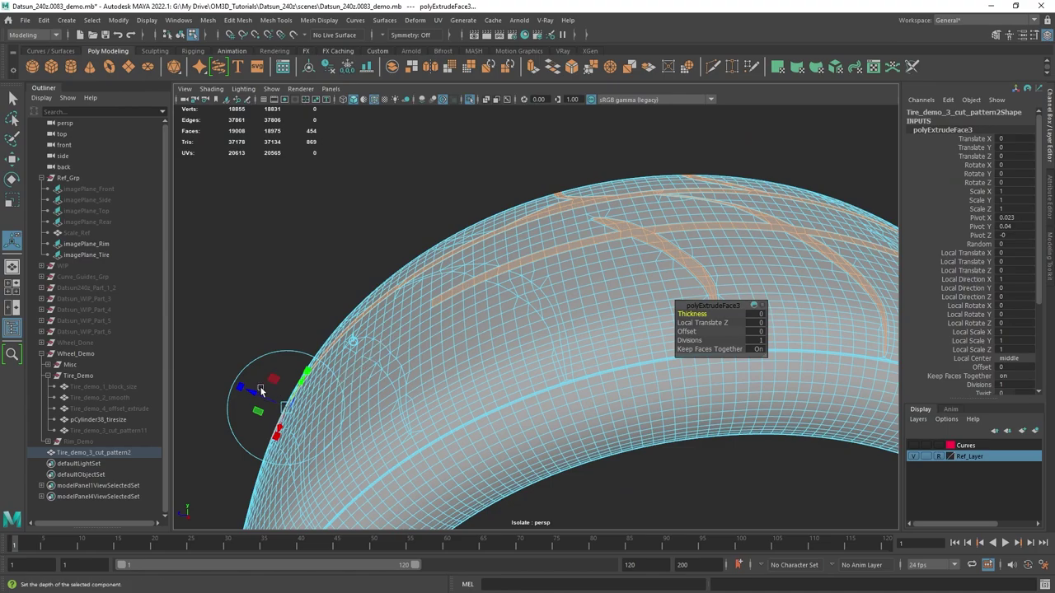
drag(260, 391, 265, 397)
- Set the groove extrusion's Local Translate Z to -0.15
alt+drag(527, 334, 476, 328)
alt+right_drag(476, 329, 593, 330)
mouse_move(594, 329)
alt+mouse_down()
mouse_move(456, 359)
mouse_move(584, 316)
alt+mouse_up()
click(756, 323)
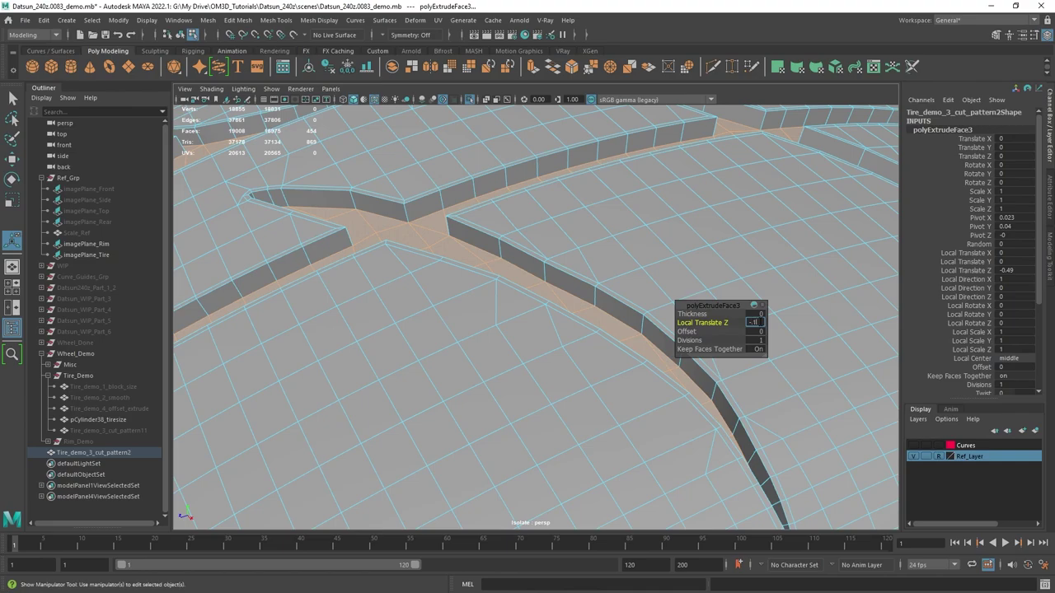
text(-0.15)
key(Return)
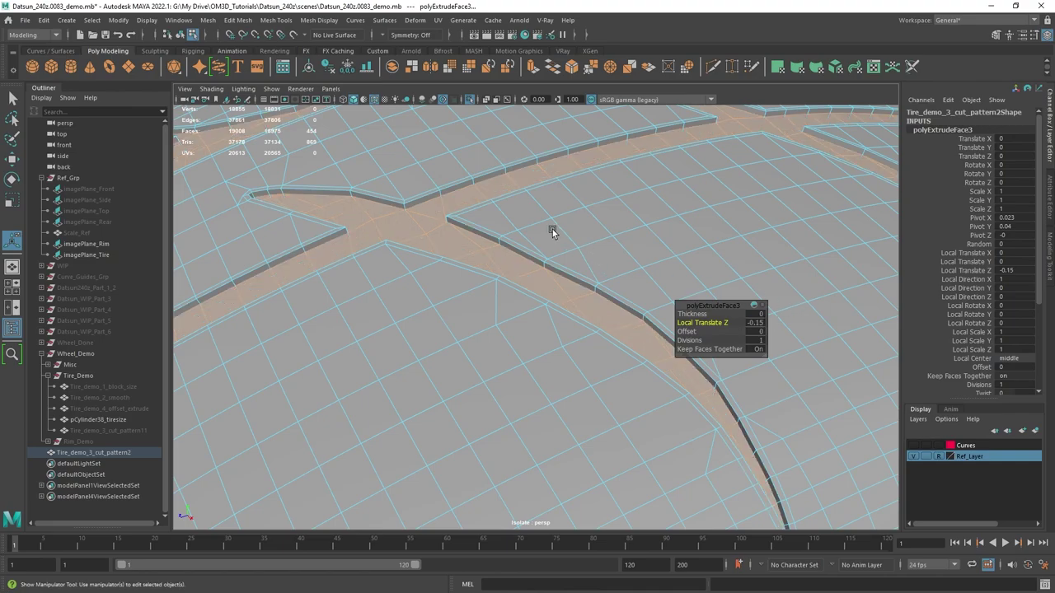
- Extrude the groove floor faces again with a Local Translate Z of -0.05 to add a supporting loop low on the walls
alt+middle_drag(553, 231, 552, 203)
alt+right_drag(551, 202, 552, 228)
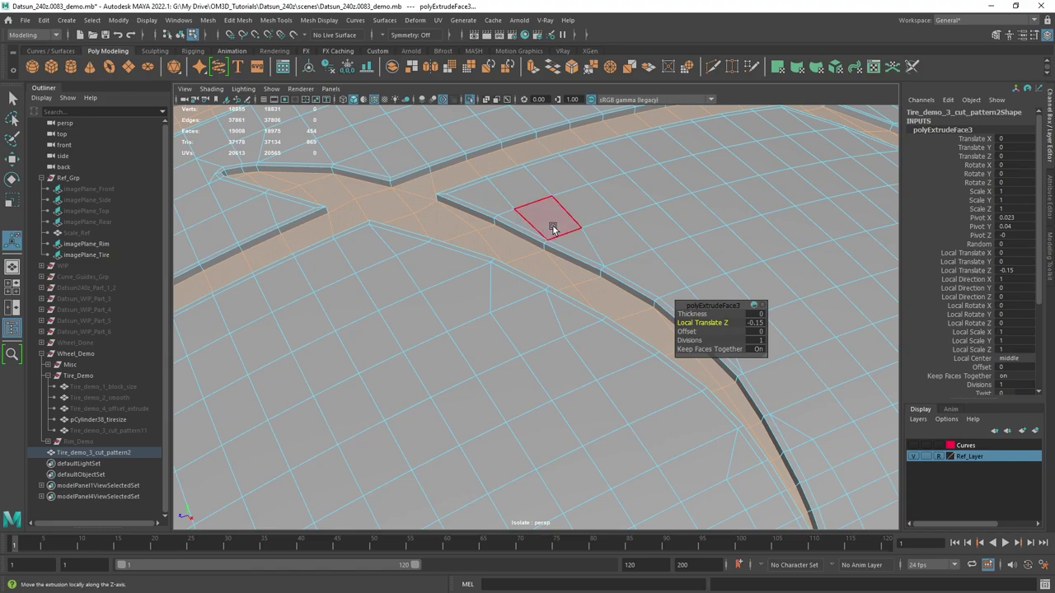
key(ctrl+e)
alt+right_drag(590, 268, 421, 189)
alt+drag(422, 189, 389, 296)
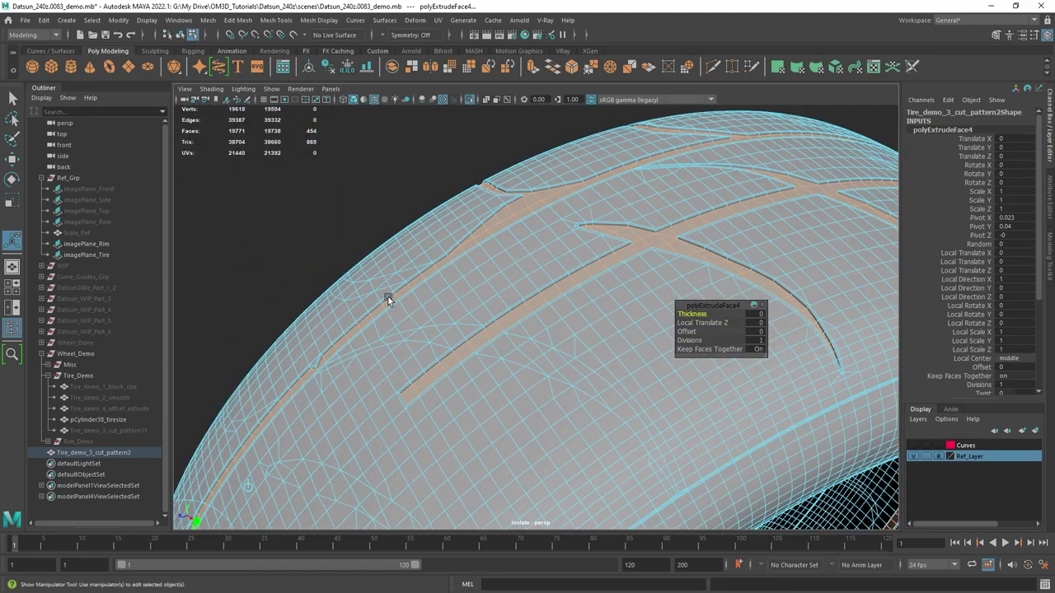
alt+middle_drag(235, 440, 334, 359)
drag(241, 486, 235, 478)
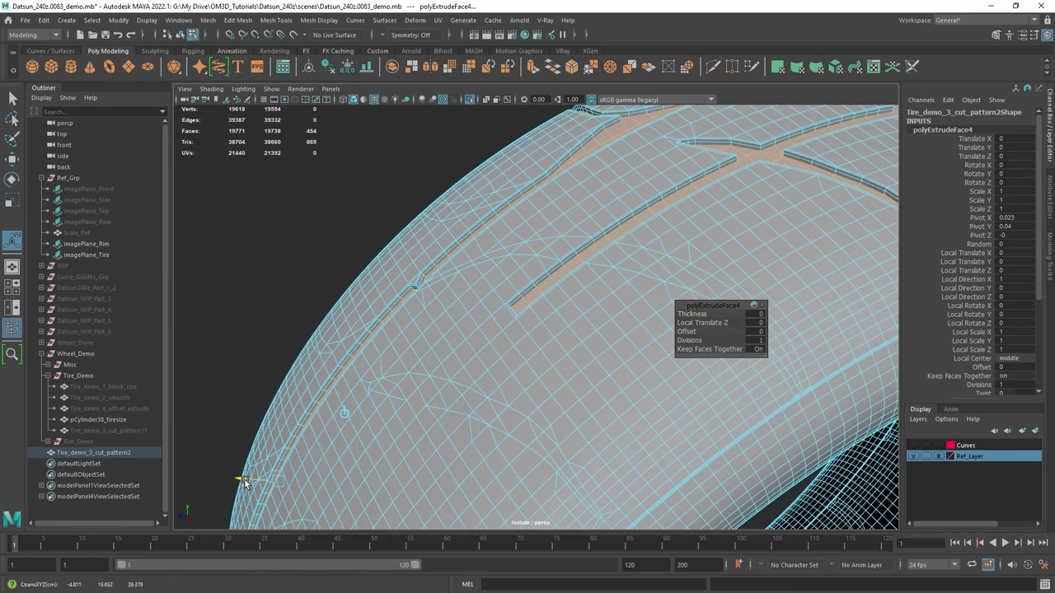
click(757, 323)
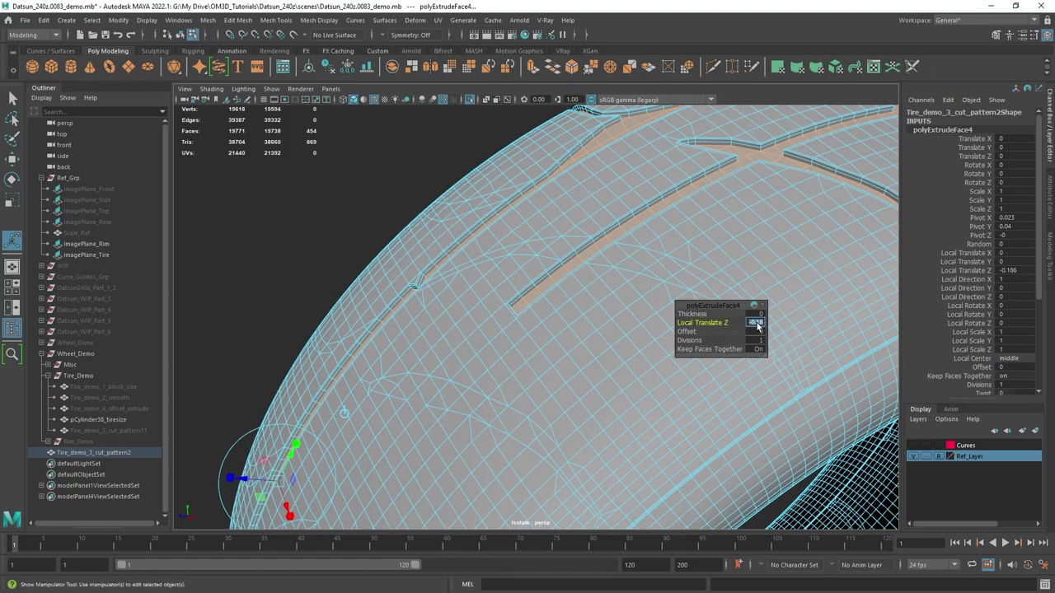
text(-0.05)
key(Return)
- Extrude the full groove floor face selection a third time, keeping it at the same depth
alt+right_drag(616, 122, 709, 130)
alt+middle_drag(709, 130, 538, 302)
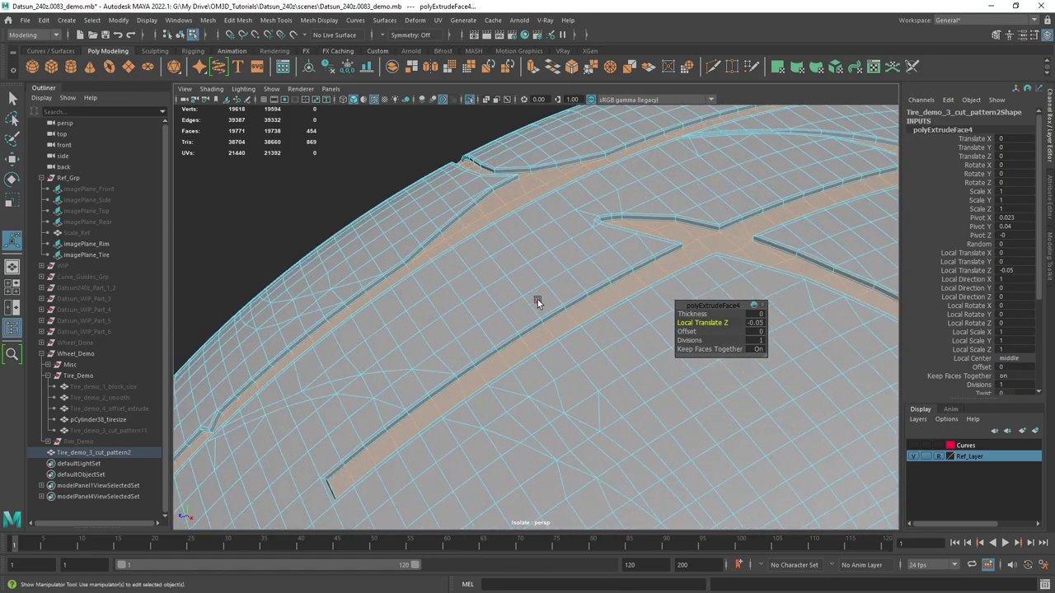
alt+drag(539, 301, 610, 297)
alt+right_drag(610, 297, 734, 285)
alt+middle_drag(733, 284, 557, 315)
alt+right_drag(557, 315, 588, 304)
alt+drag(589, 305, 520, 306)
alt+middle_drag(520, 306, 562, 344)
alt+right_drag(563, 344, 651, 321)
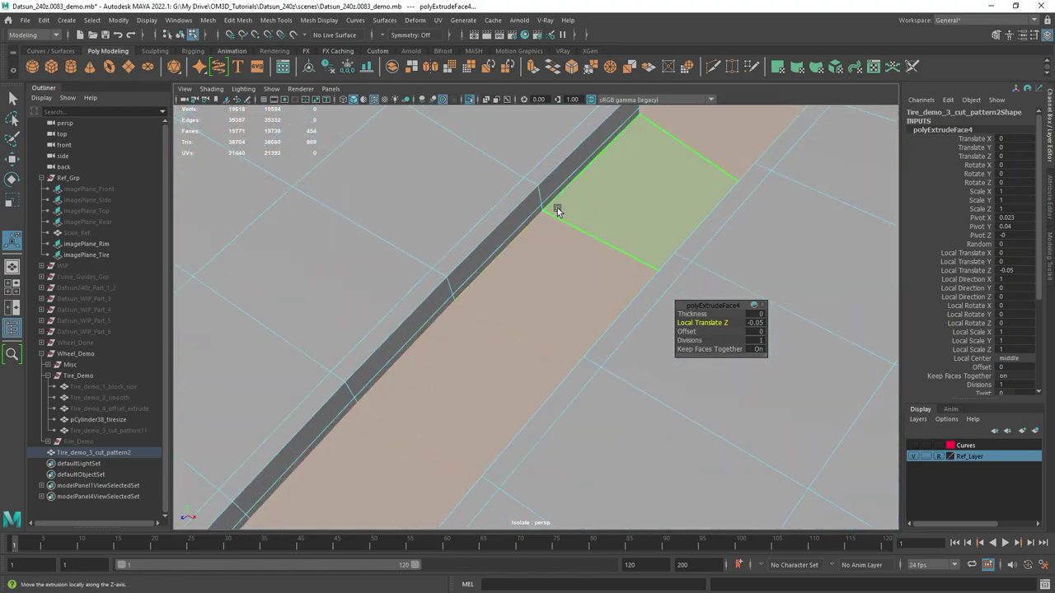
alt+drag(551, 201, 552, 233)
click(502, 272)
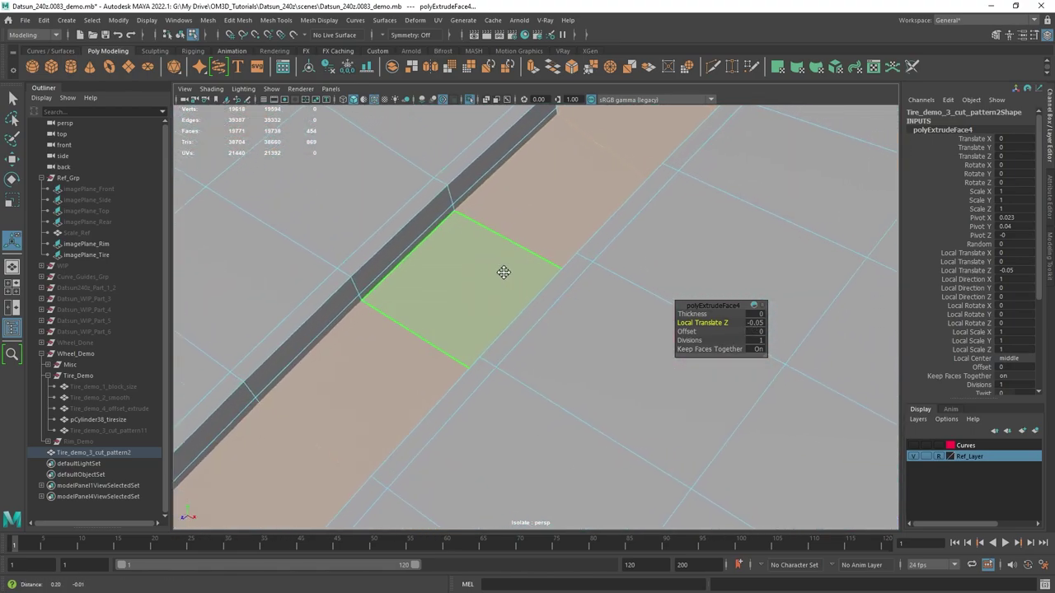
shift+click(536, 242)
key(ctrl+e)
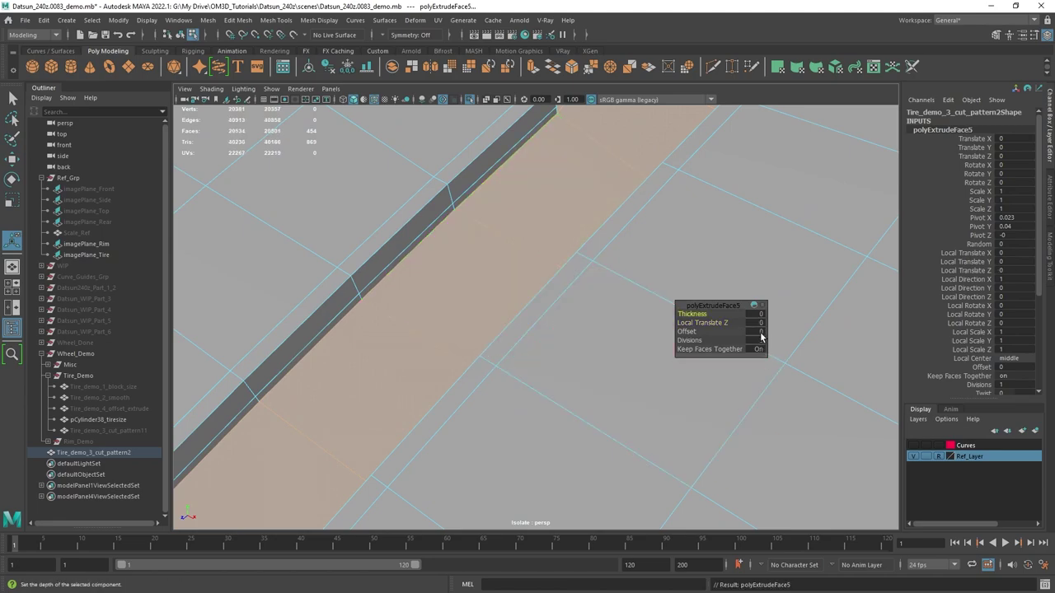
- Set the groove floor extrusion's Offset to 0.05, after trying a negative offset
click(759, 332)
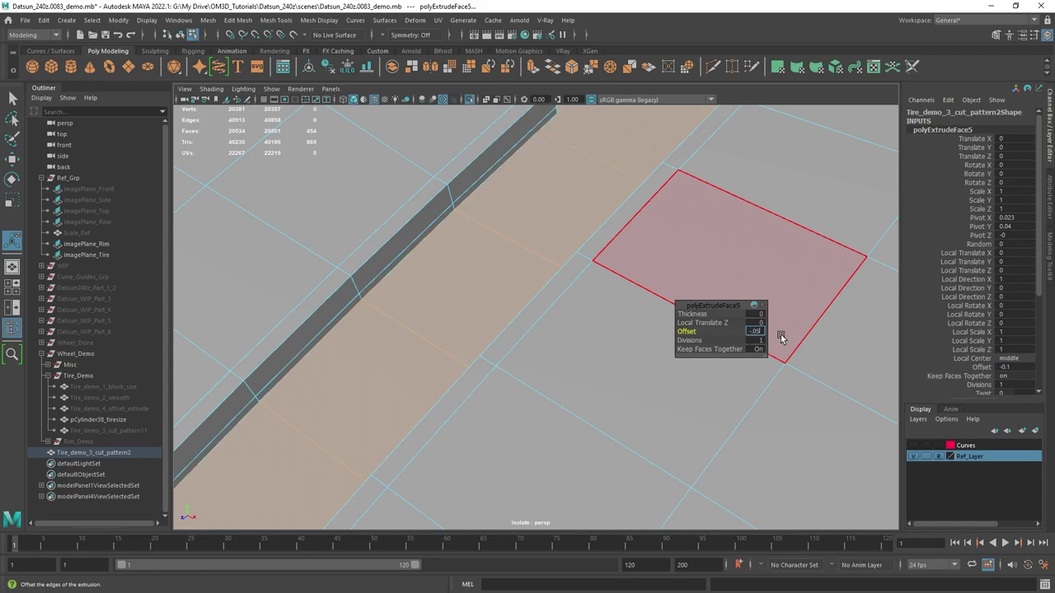
alt+right_drag(662, 295, 591, 219)
alt+drag(591, 219, 610, 241)
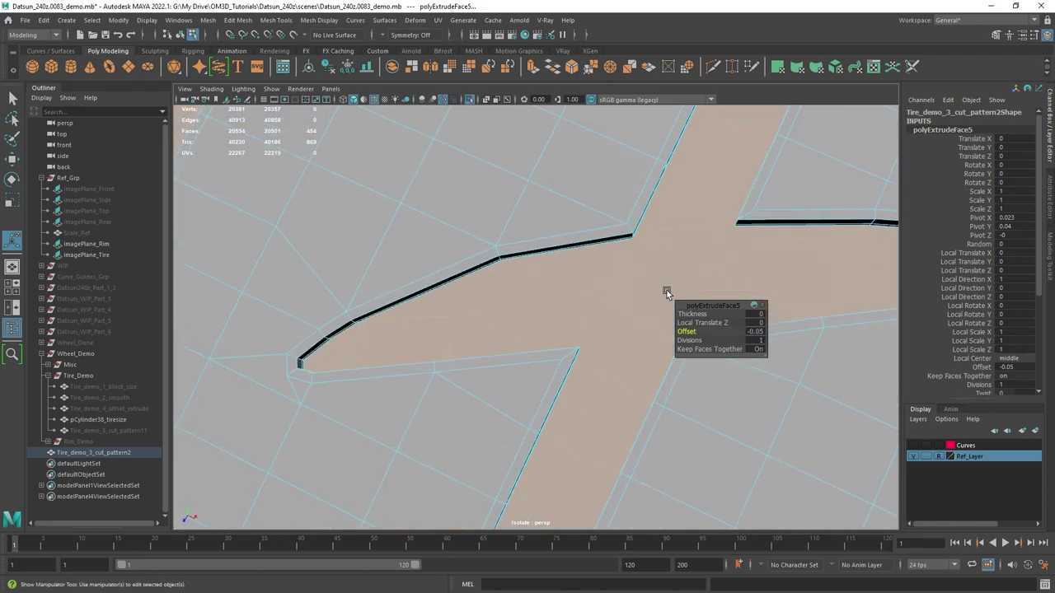
alt+middle_drag(667, 292, 543, 250)
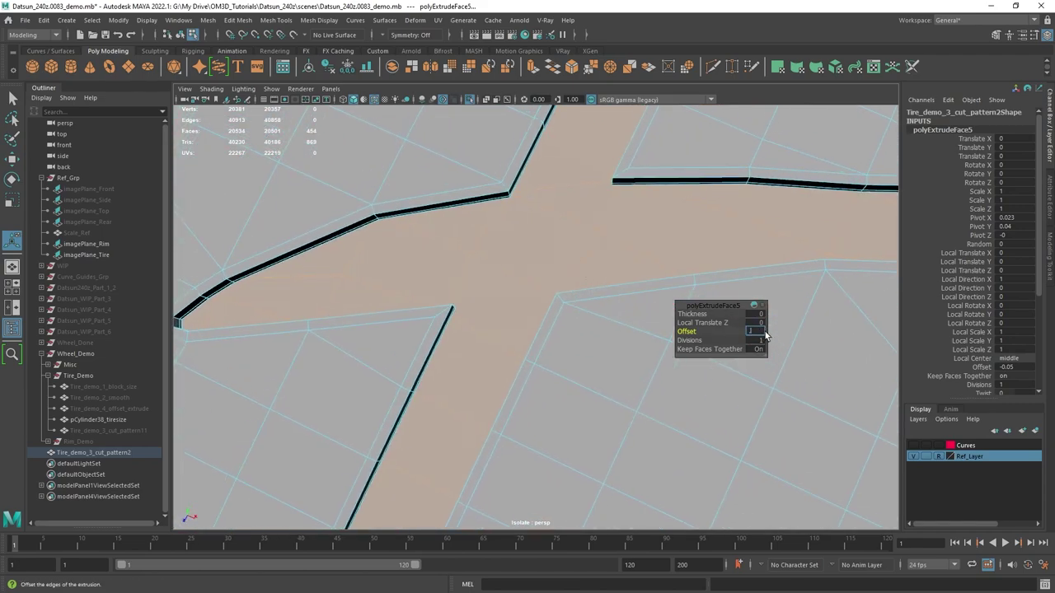
alt+drag(495, 305, 518, 220)
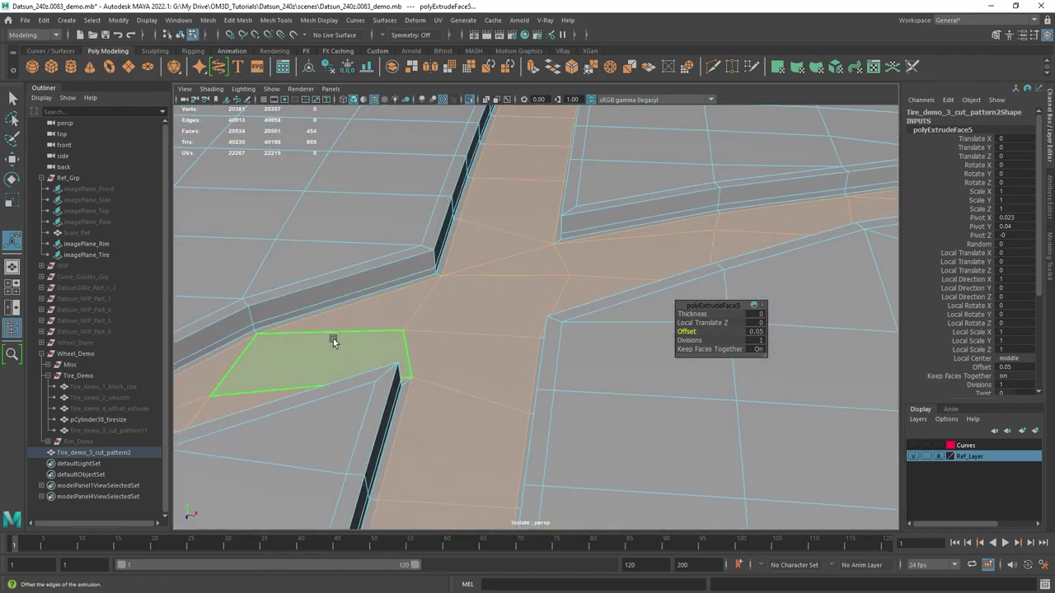
- Examine the groove's supporting geometry by selecting the border, wall and floor faces beside the intersection corner
alt+drag(428, 247, 496, 241)
alt+middle_drag(496, 241, 547, 338)
alt+right_drag(547, 337, 569, 319)
alt+drag(568, 319, 539, 233)
alt+right_drag(539, 233, 561, 218)
mouse_move(499, 165)
right_down()
mouse_move(495, 141)
mouse_move(487, 179)
right_up()
click(485, 166)
shift+double_click(502, 134)
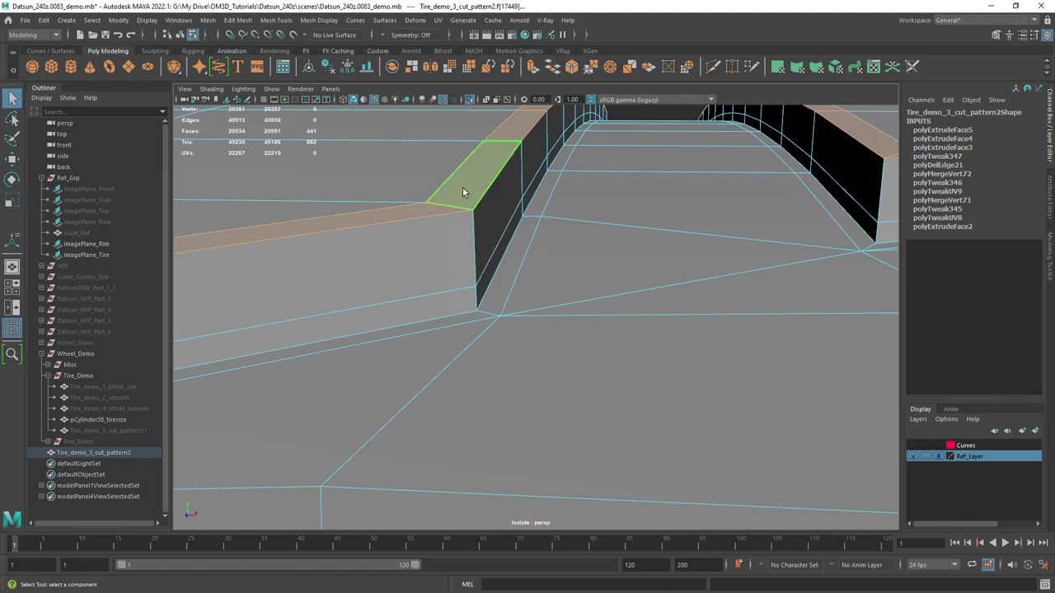
click(480, 225)
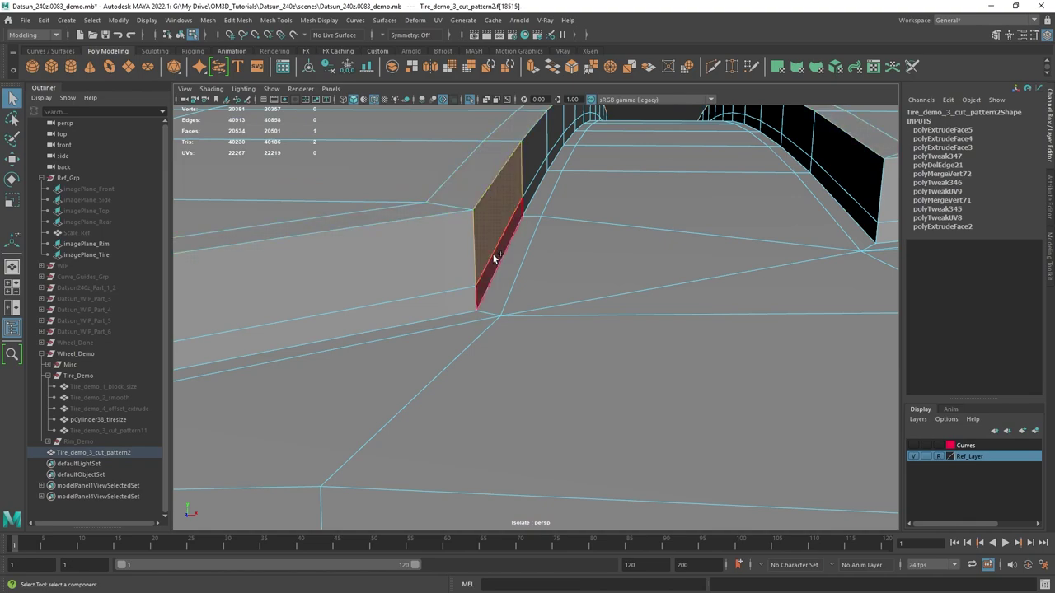
shift+click(495, 259)
click(499, 296)
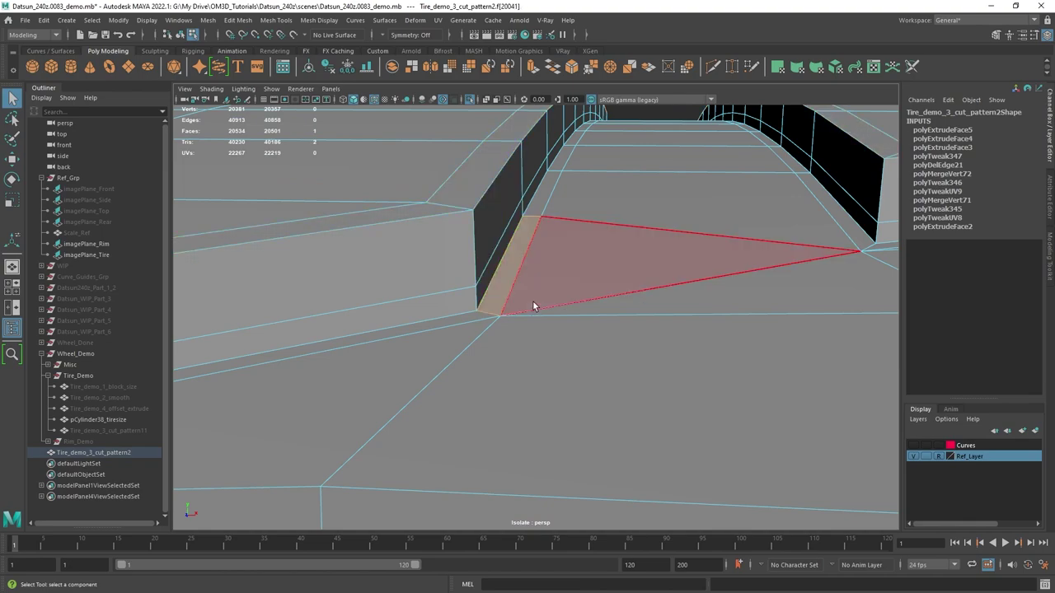
- Switch the tire to object mode with smooth preview and examine the shaded grooves without wireframe across the tread
scroll(578, 304, down, 4)
key(3)
right_drag(587, 214, 660, 178)
click(654, 147)
mouse_move(654, 152)
alt+mouse_down()
mouse_move(676, 247)
mouse_move(602, 285)
mouse_move(607, 363)
mouse_move(606, 335)
mouse_move(644, 261)
alt+mouse_up()
scroll(646, 283, down, 2)
key(alt+5)
click(644, 265)
right_drag(755, 238, 846, 511)
alt+drag(693, 217, 652, 228)
scroll(680, 214, down, 5)
click(776, 204)
alt+middle_drag(652, 228, 597, 284)
scroll(597, 285, up, 8)
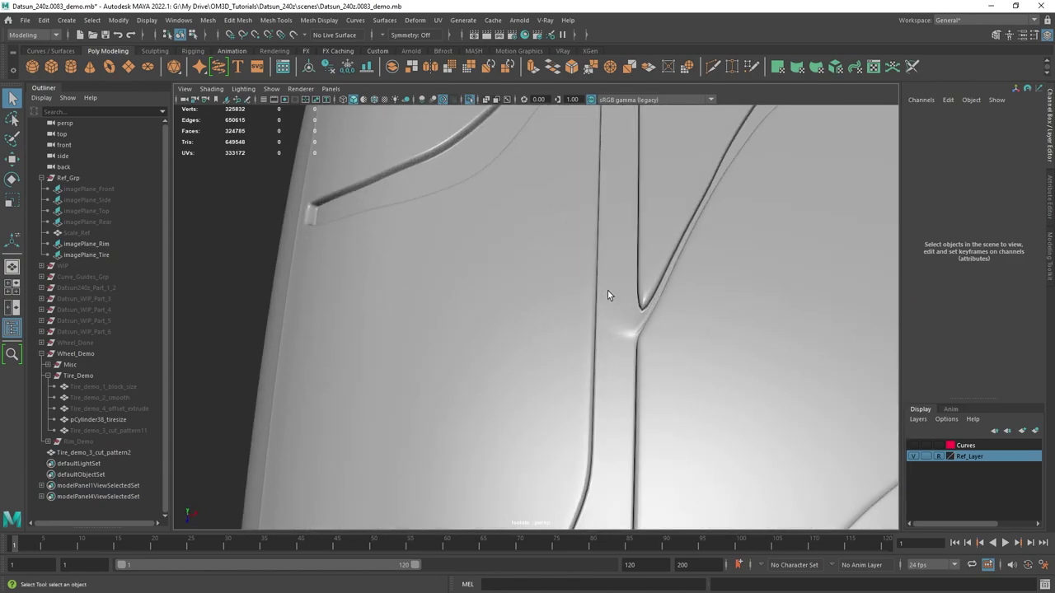
- Select the tire and compare the groove intersection corners in unsmoothed and smoothed display
click(608, 291)
alt+drag(608, 293, 595, 272)
scroll(623, 317, up, 2)
key(1)
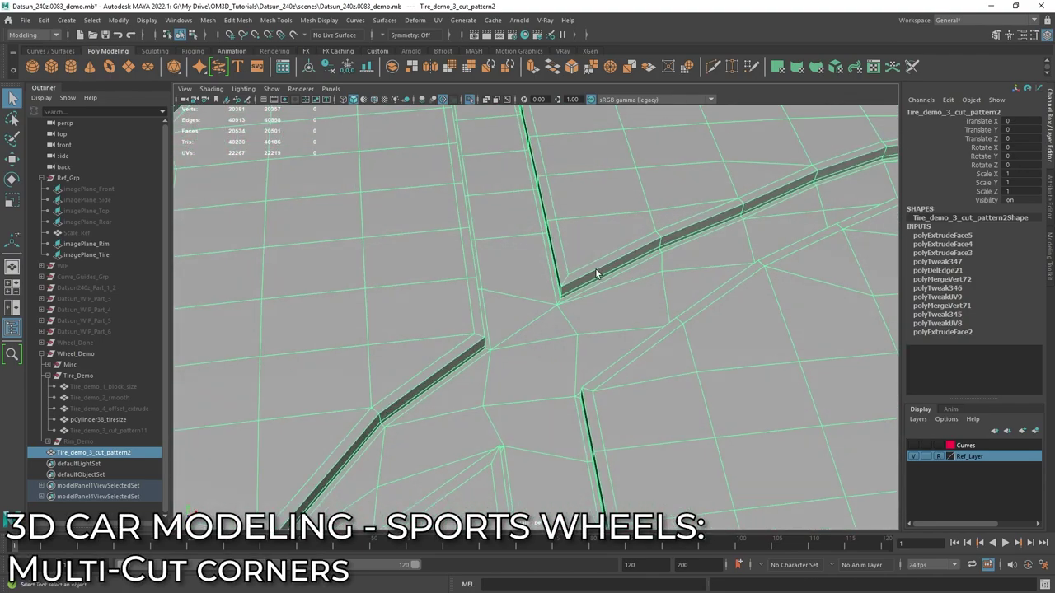
key(2)
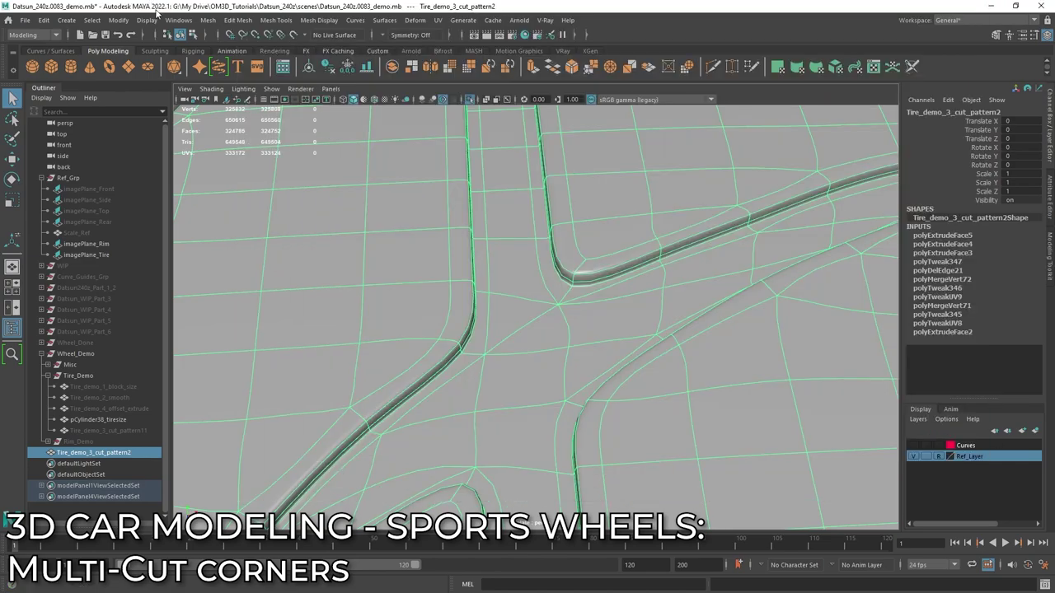
- With smoothing off, Multi-Cut from the vertex inside the tread block's pointed corner to a point near the corner and across one groove wall
alt+drag(599, 285, 600, 233)
key(1)
shift+right_drag(599, 233, 541, 237)
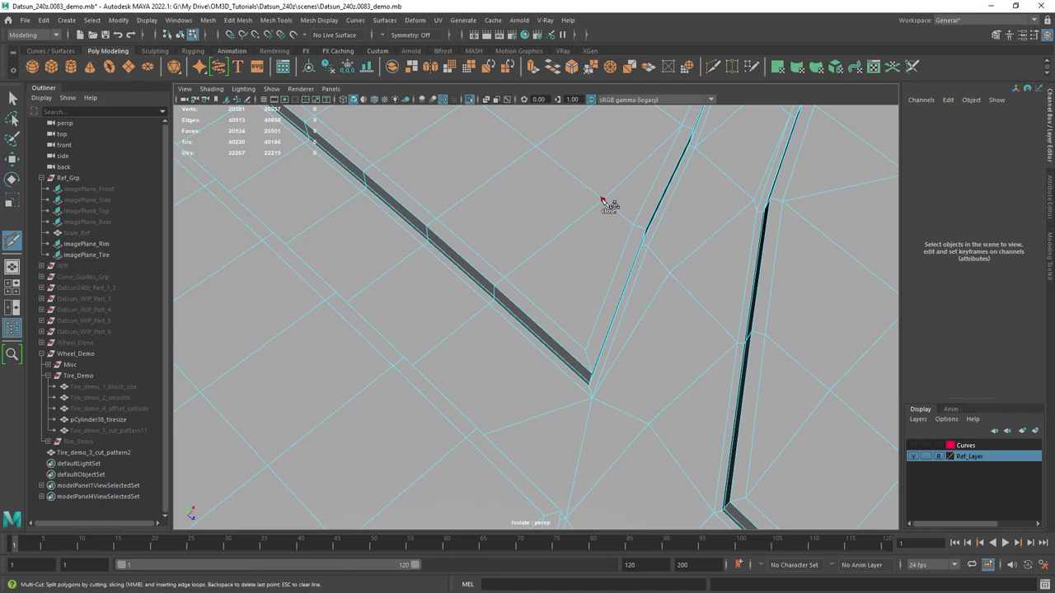
click(602, 198)
alt+middle_drag(592, 336, 572, 322)
alt+right_drag(572, 322, 635, 333)
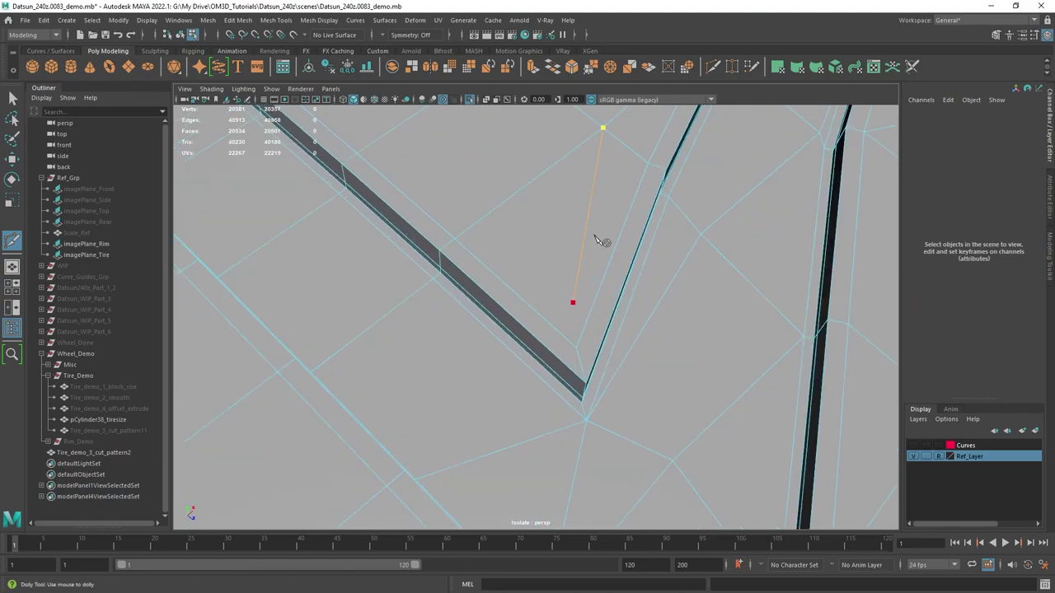
alt+drag(565, 335, 649, 237)
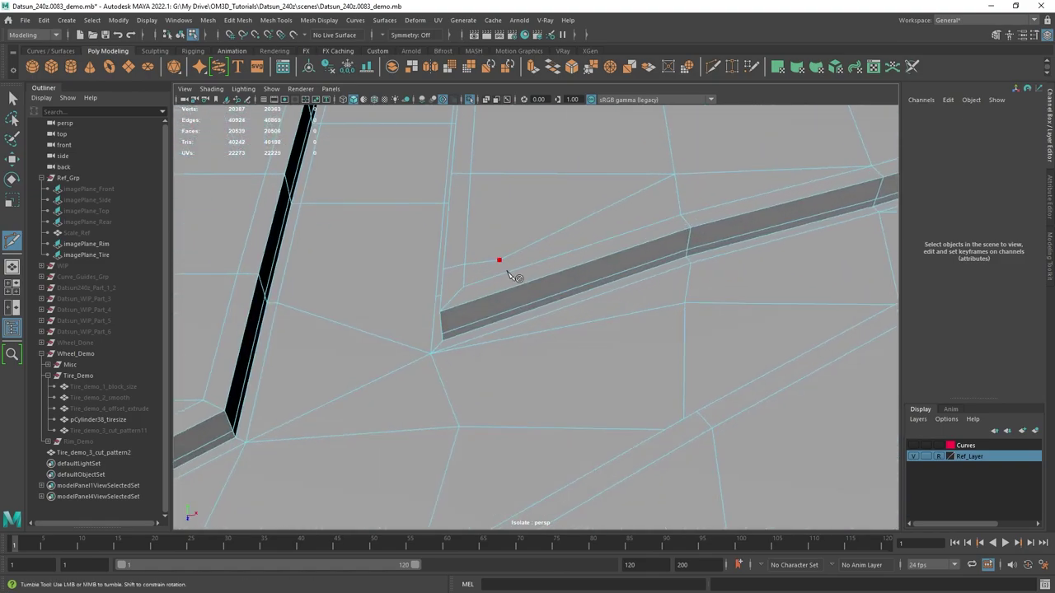
- Multi-Cut from the new point near the block corner across the border and down the other groove wall
click(519, 319)
right_click(523, 322)
alt+drag(588, 329, 603, 216)
key(q)
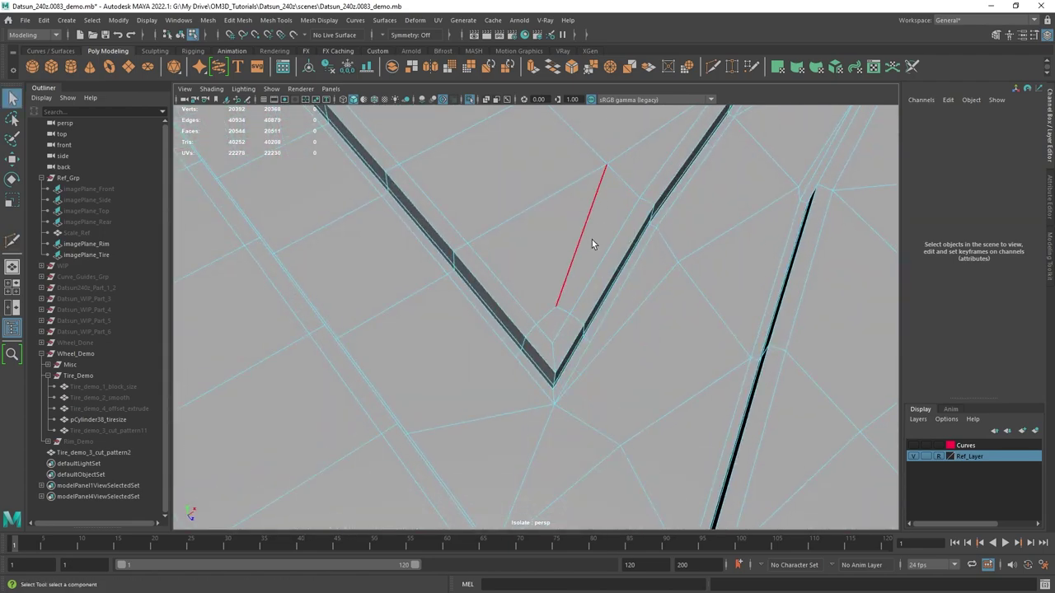
- Select the newly cut edges inside the block corner to examine how the edge flow branches toward the groove wall
click(587, 245)
alt+drag(546, 300, 577, 297)
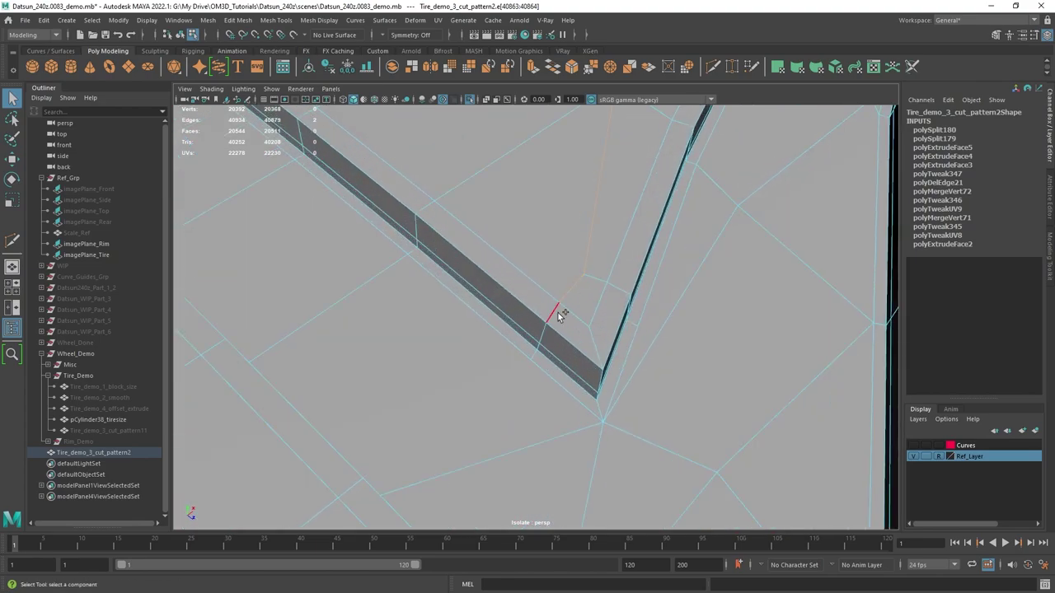
alt+drag(547, 352, 492, 279)
mouse_move(428, 288)
alt+mouse_down()
mouse_move(528, 278)
mouse_move(474, 321)
mouse_move(467, 302)
mouse_move(419, 372)
mouse_move(415, 297)
alt+mouse_up()
- Multi-Cut across the groove floor from the opposite wall's border vertex to the new cut's end beside the block corner
shift+right_drag(413, 295, 370, 300)
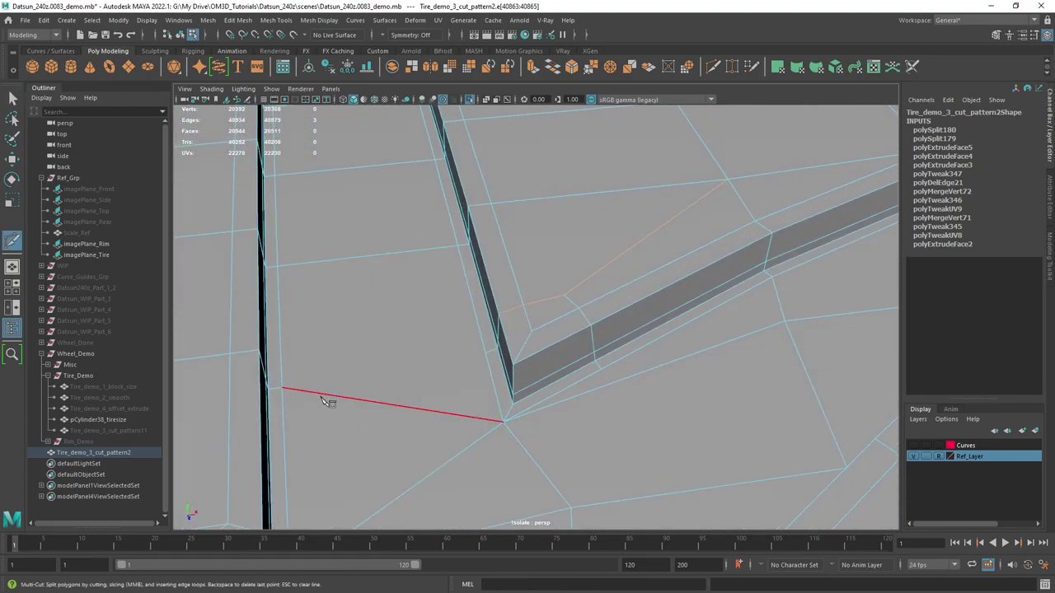
click(281, 387)
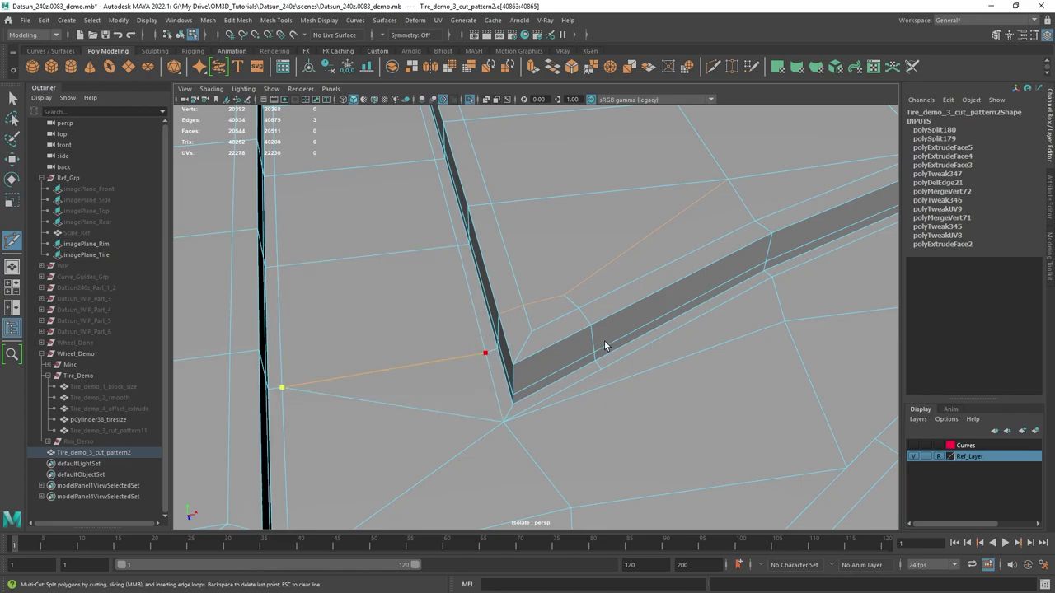
key(q)
- Examine the tightened groove corner in smooth preview, compare it with the other intersection corners, and return to unsmoothed display
right_drag(575, 243, 637, 217)
key(3)
scroll(632, 286, down, 3)
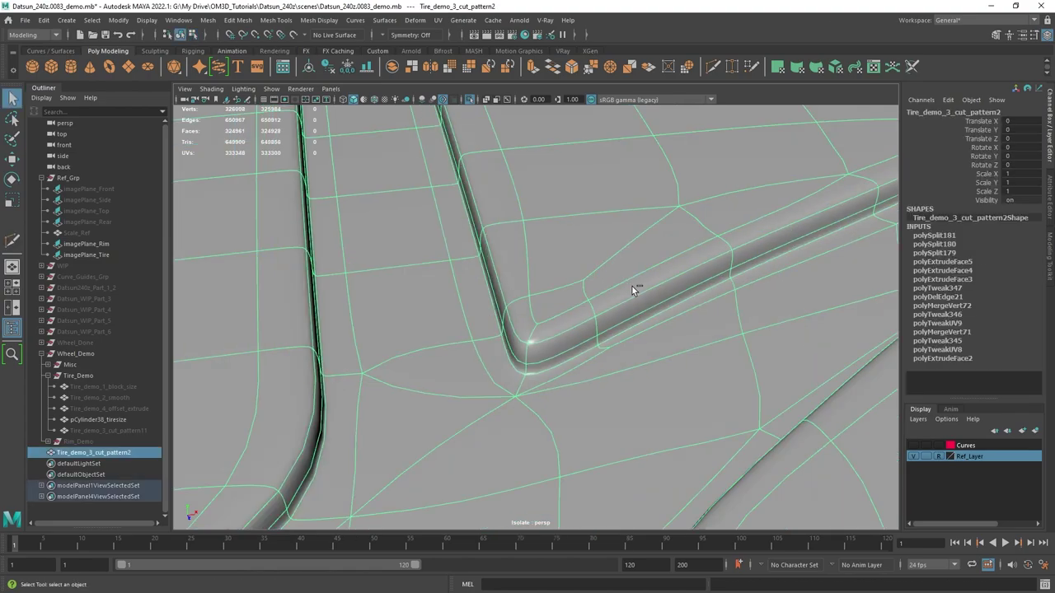
shift+click(631, 286)
scroll(638, 307, down, 3)
mouse_move(640, 315)
alt+mouse_down()
mouse_move(614, 289)
mouse_move(601, 304)
mouse_move(629, 318)
mouse_move(618, 342)
alt+mouse_up()
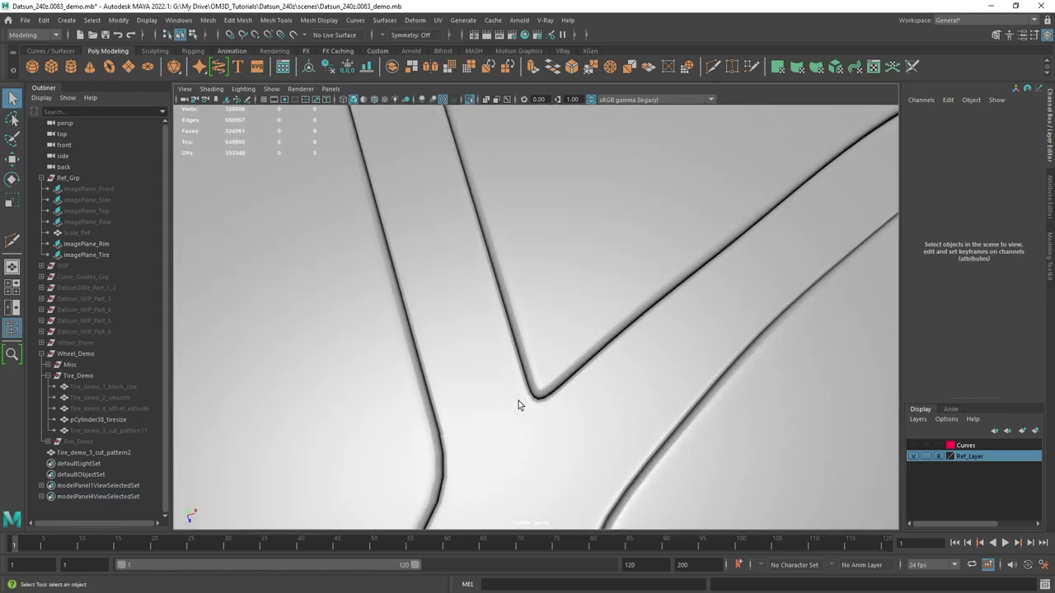
alt+drag(518, 401, 635, 346)
scroll(641, 346, down, 3)
click(560, 302)
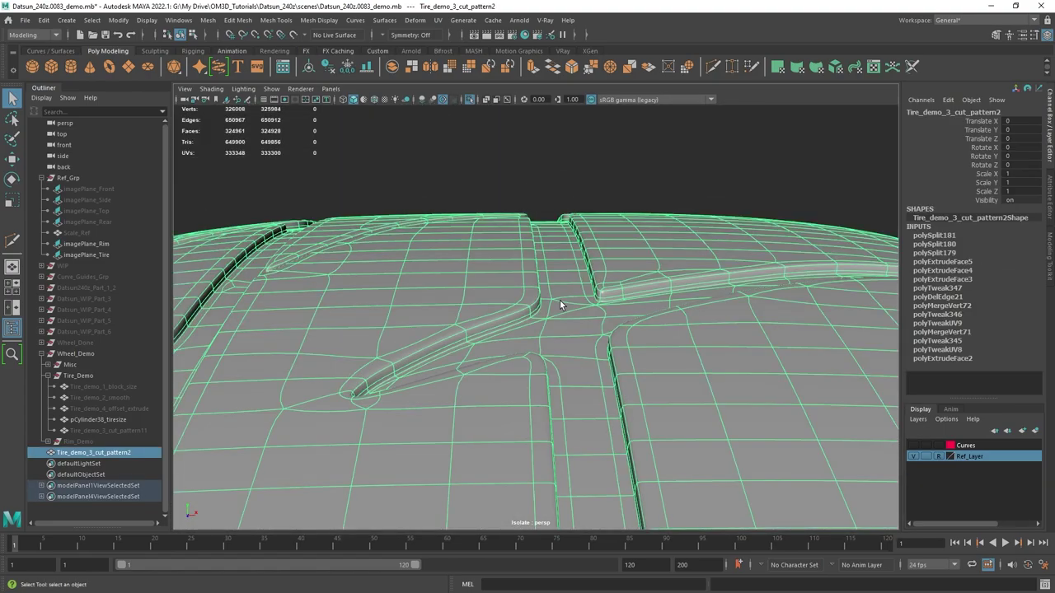
scroll(560, 300, up, 10)
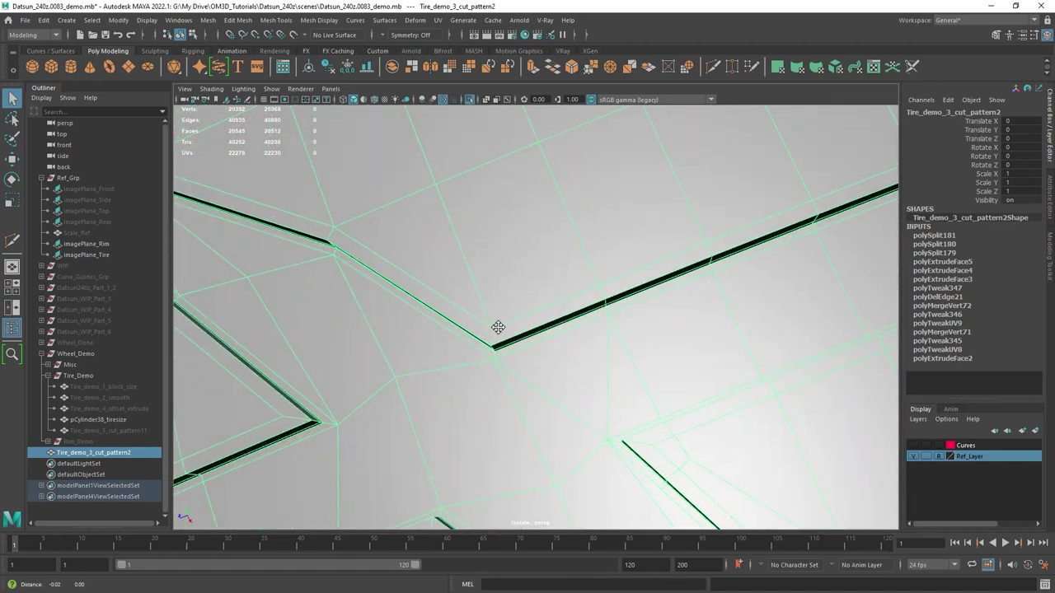
- Multi-Cut a supporting edge across the border and down one groove wall, just beside the block corner
alt+middle_drag(498, 328, 568, 322)
shift+right_drag(551, 272, 479, 270)
alt+drag(476, 269, 465, 297)
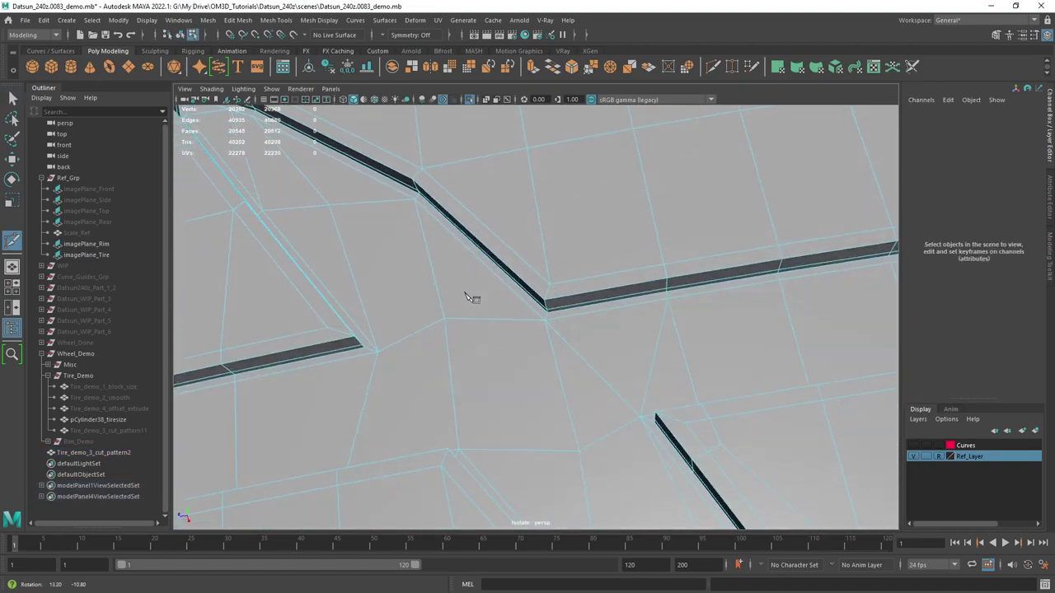
alt+right_drag(468, 298, 534, 340)
alt+drag(504, 302, 565, 324)
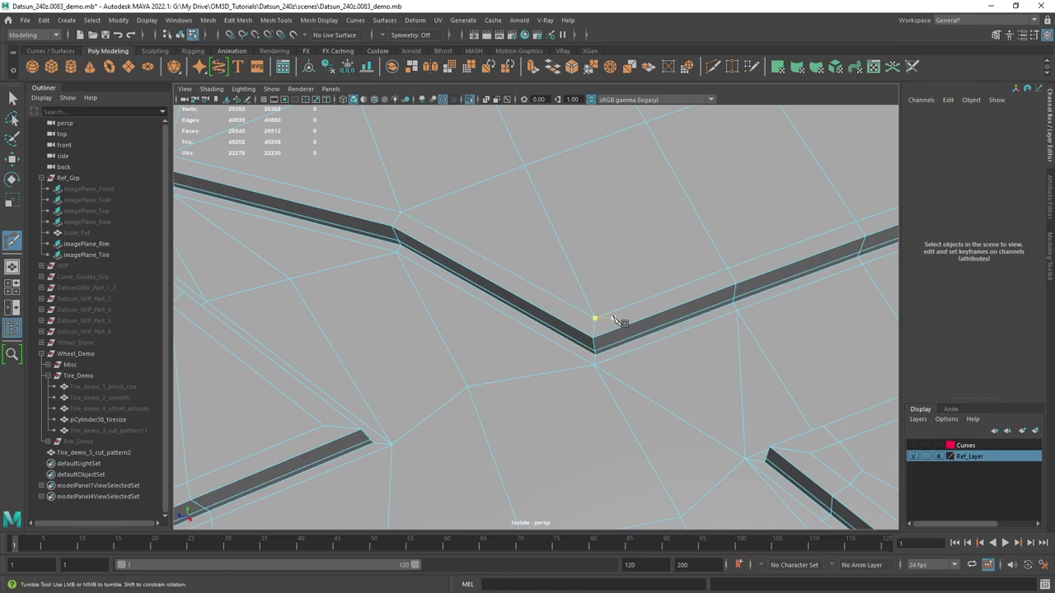
alt+middle_drag(832, 272, 657, 316)
alt+drag(657, 315, 701, 316)
alt+middle_drag(659, 309, 541, 346)
alt+drag(544, 348, 546, 269)
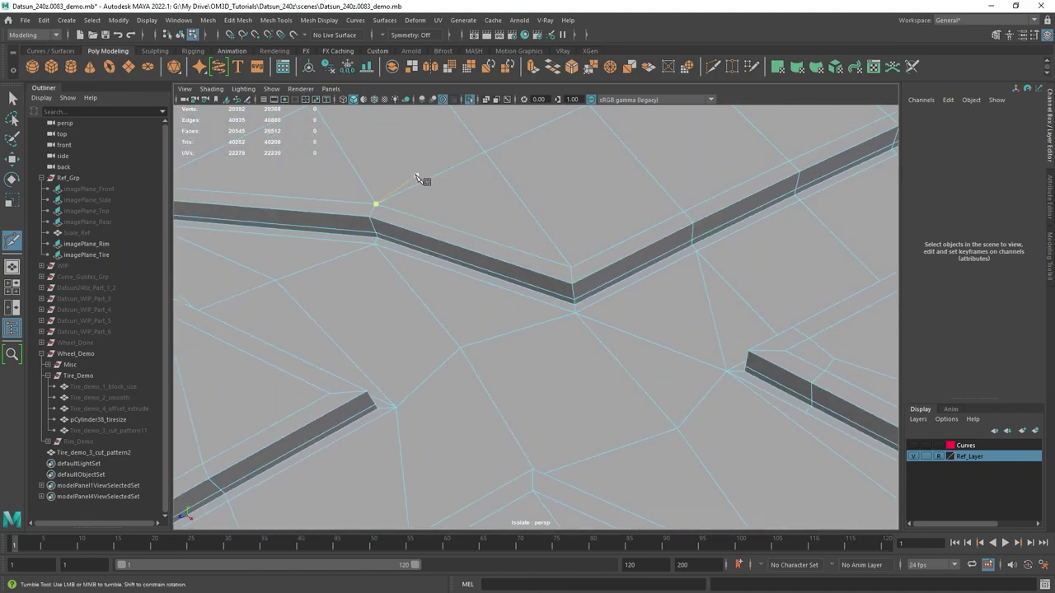
click(540, 261)
alt+drag(648, 264, 571, 356)
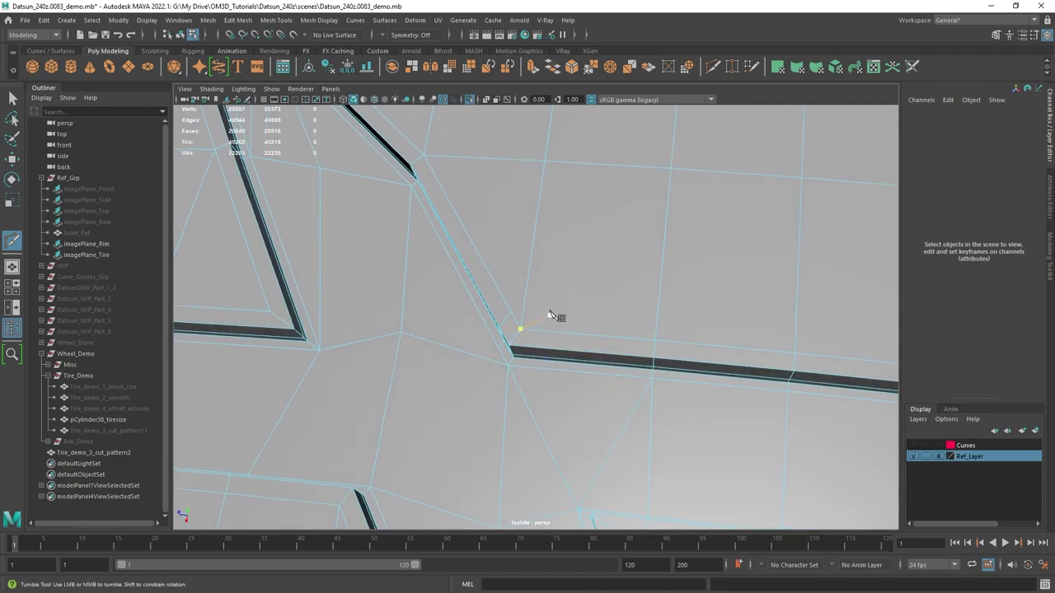
- Multi-Cut from the new border vertex around the inside of the block corner and down the other groove wall
alt+drag(550, 261, 631, 250)
scroll(595, 304, up, 2)
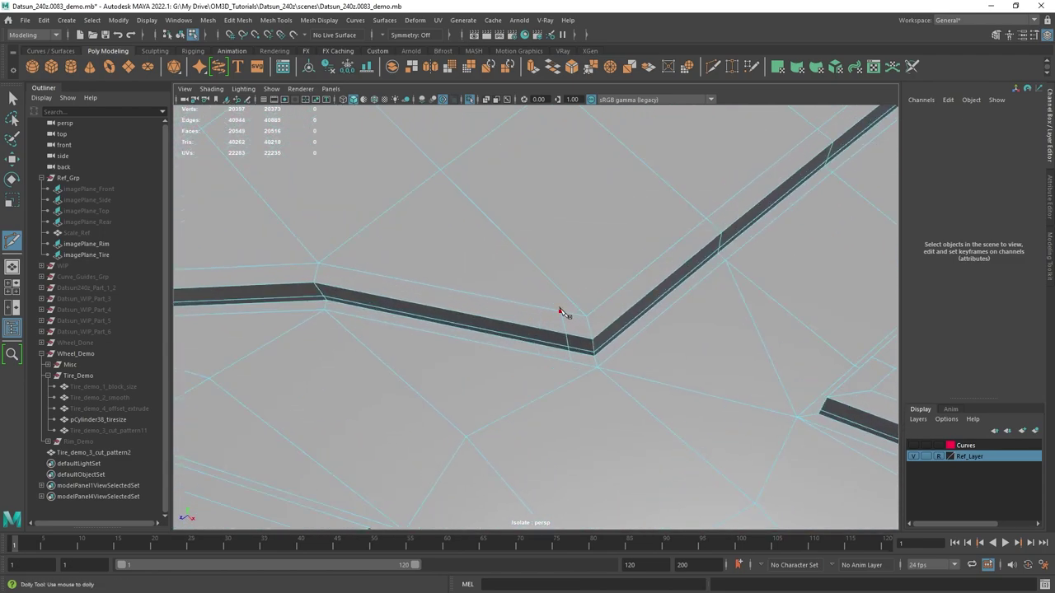
click(565, 295)
click(562, 293)
alt+drag(593, 295, 556, 301)
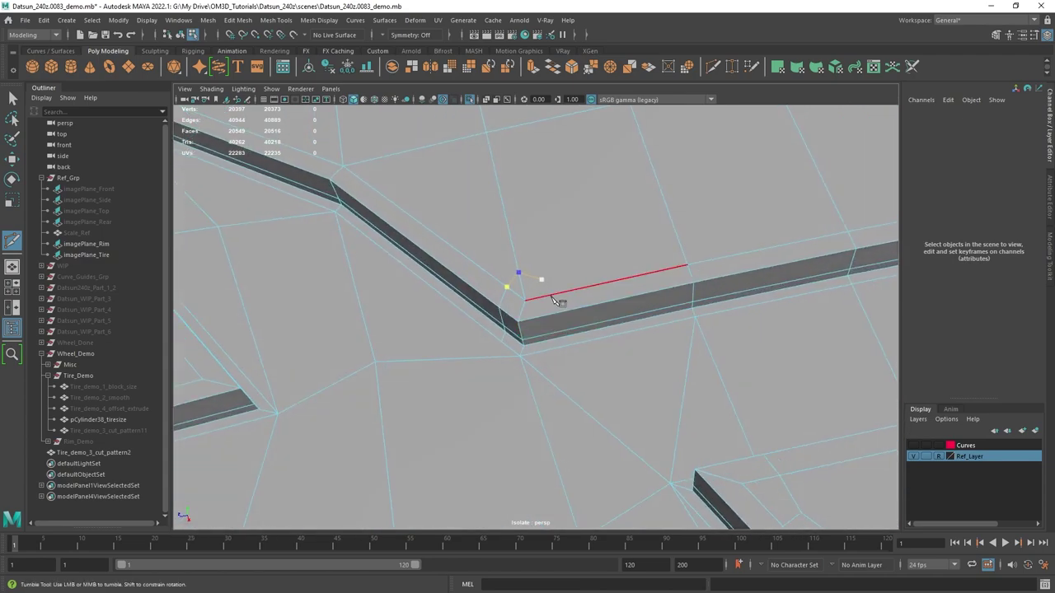
click(550, 296)
click(564, 352)
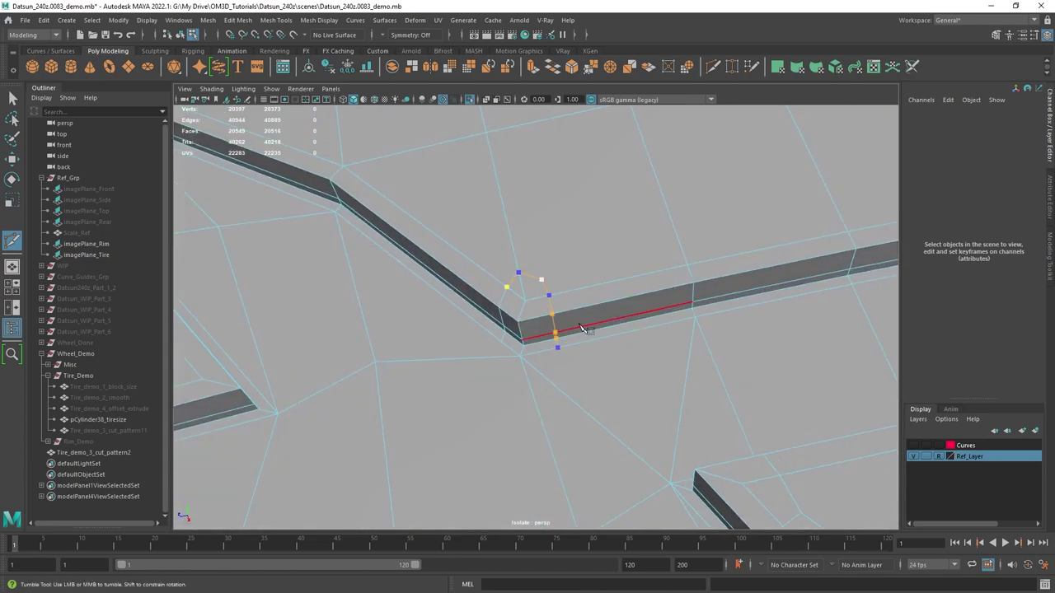
alt+drag(559, 362, 595, 346)
key(q)
- Multi-Cut a diagonal from the new vertex inside the block corner to the opposite vertex of the adjoining face
right_drag(602, 342, 624, 356)
mouse_move(559, 333)
alt+mouse_down()
mouse_move(687, 391)
mouse_move(768, 347)
mouse_move(649, 343)
mouse_move(598, 370)
mouse_move(548, 272)
alt+mouse_up()
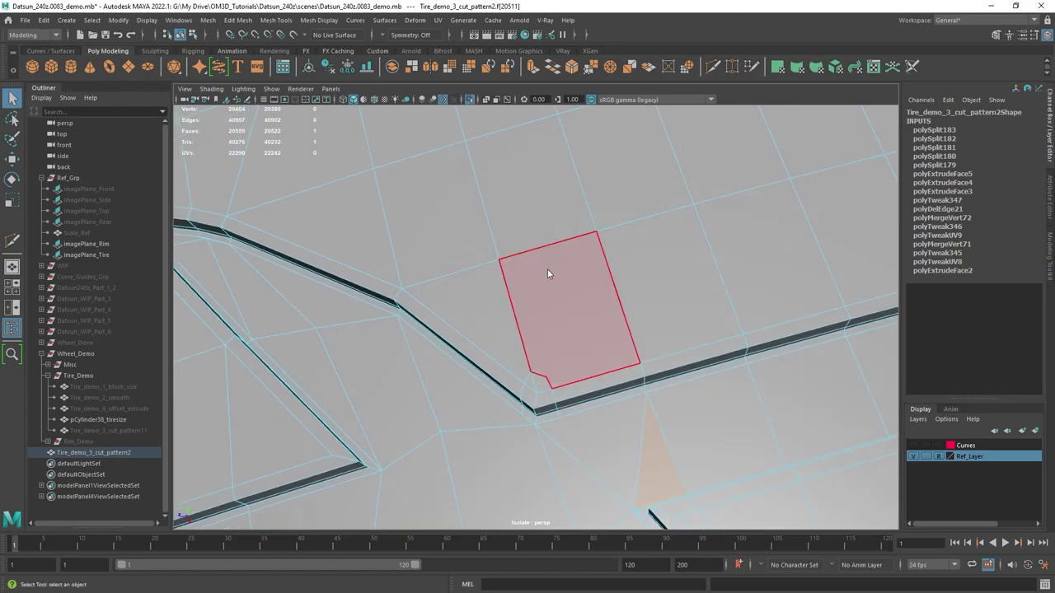
shift+right_drag(548, 272, 467, 276)
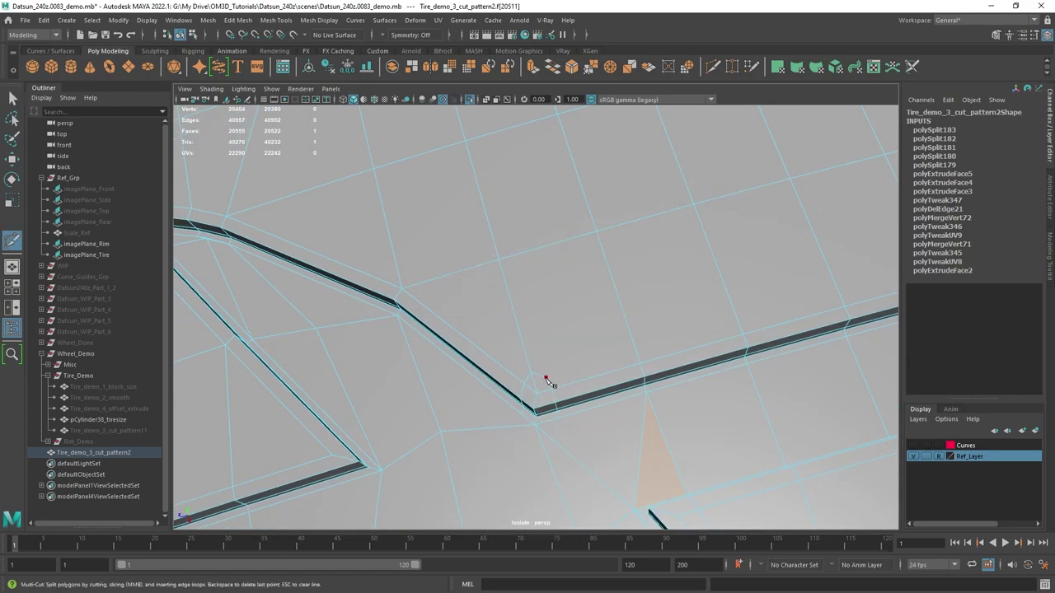
key(q)
alt+drag(567, 359, 609, 345)
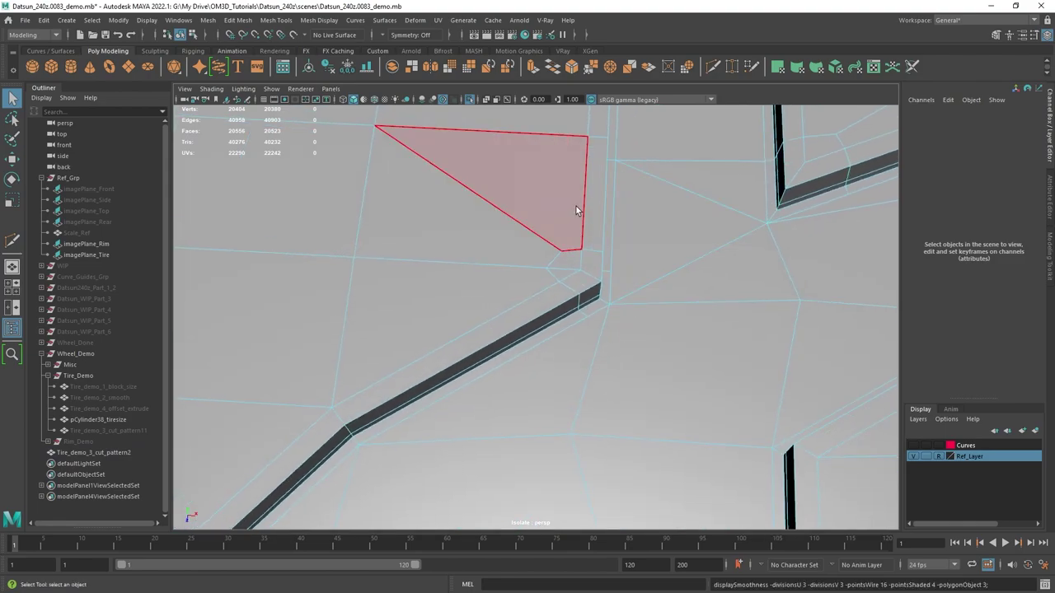
- Examine the tightened groove corner and the surrounding tread in smooth preview, and return to unsmoothed display
key(3)
key(F8)
alt+right_drag(695, 250, 604, 294)
ctrl+click(604, 293)
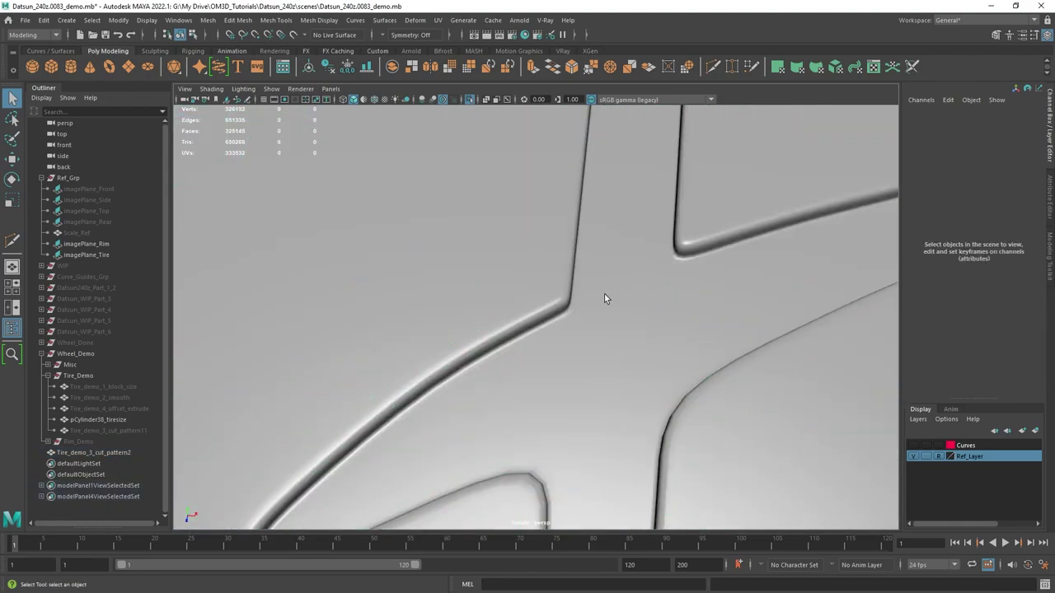
alt+drag(604, 293, 599, 318)
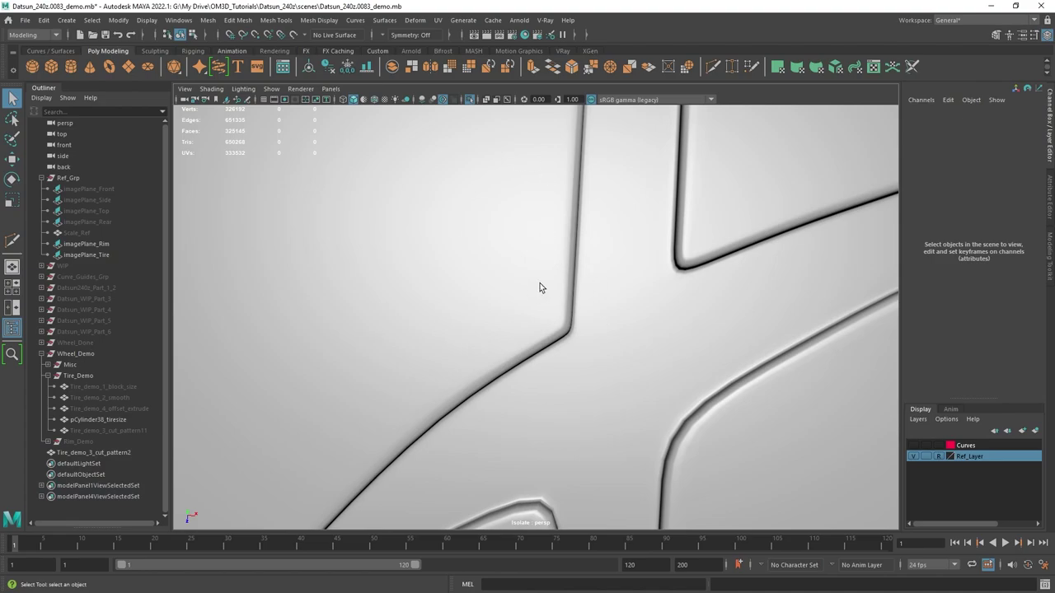
alt+drag(541, 288, 555, 325)
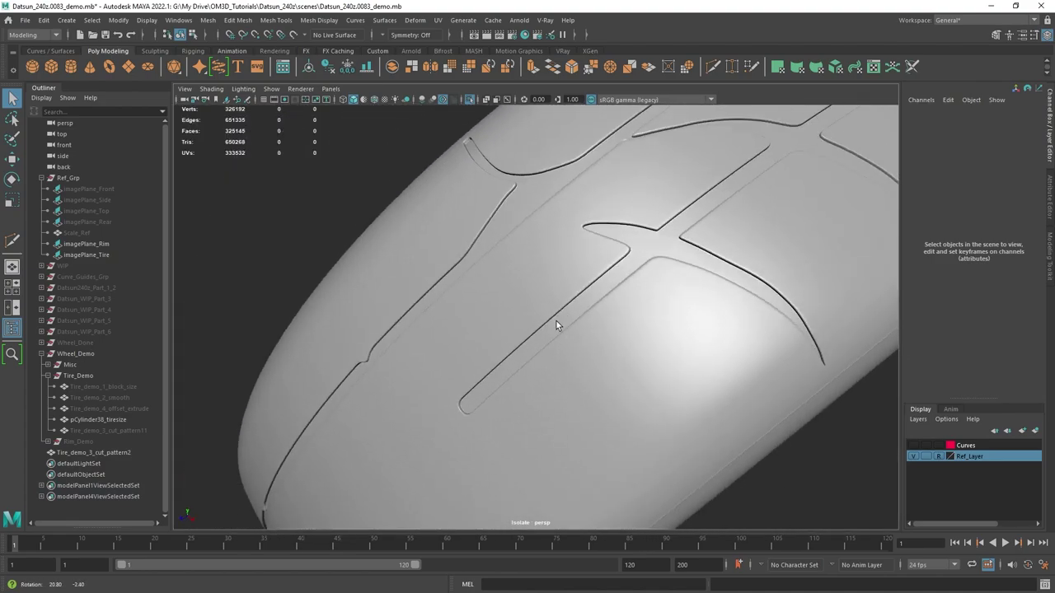
click(555, 325)
alt+drag(622, 302, 552, 272)
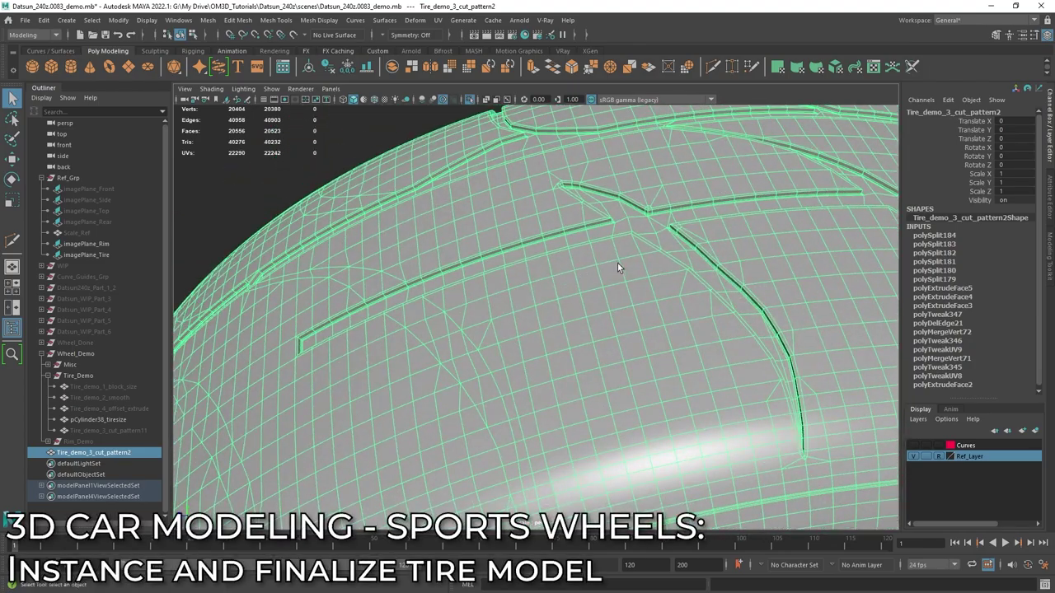
- Unhide Tire_demo_3_cut_pattern11 over the tire and select an edge loop on the full tire near the segment's boundary
alt+middle_drag(659, 269, 603, 248)
alt+right_drag(604, 248, 511, 276)
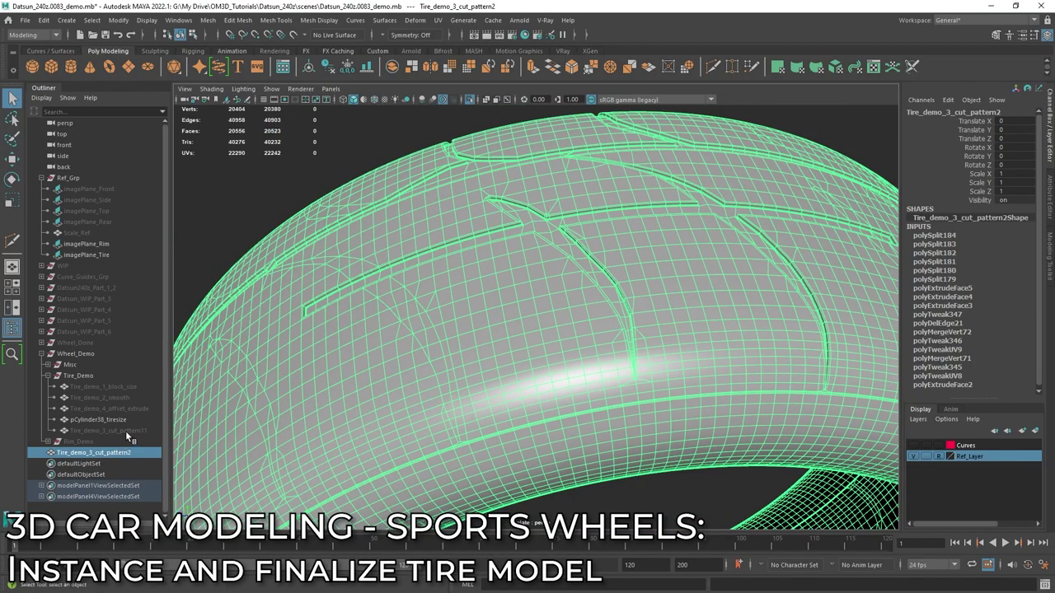
click(125, 431)
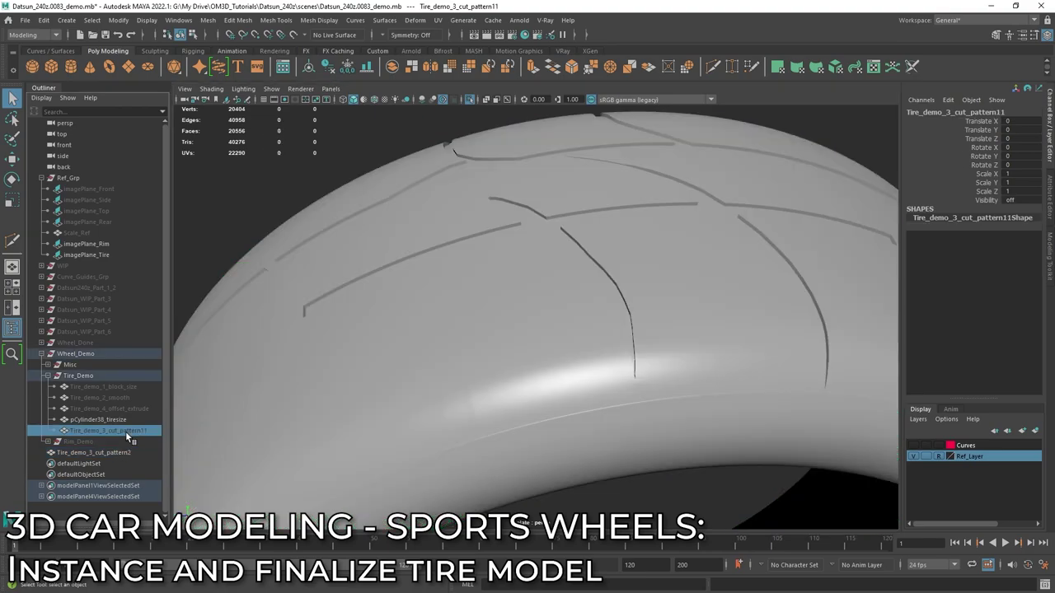
key(shift+h)
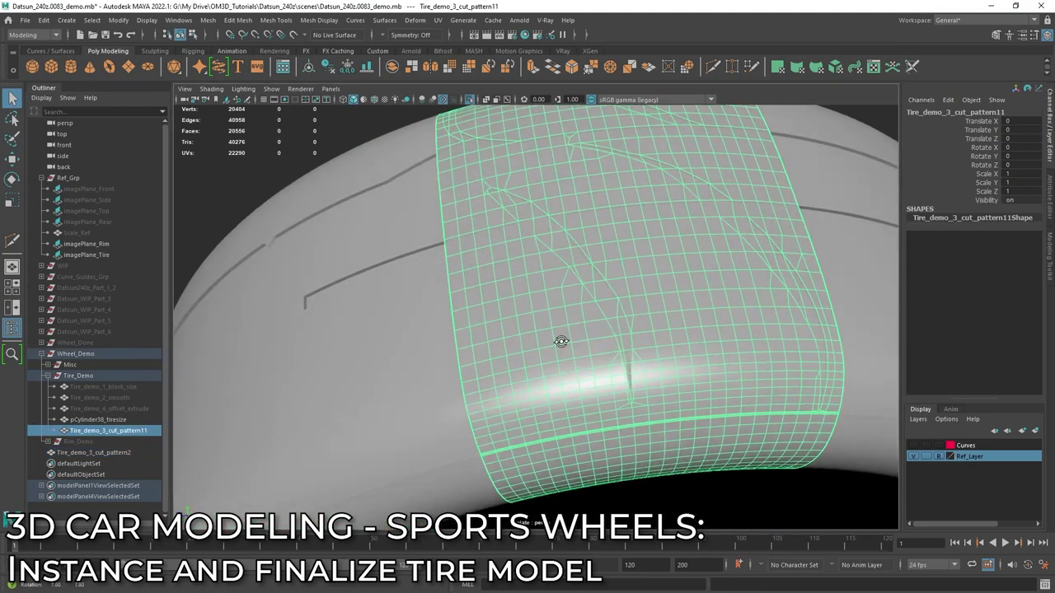
click(432, 314)
right_drag(434, 297, 434, 277)
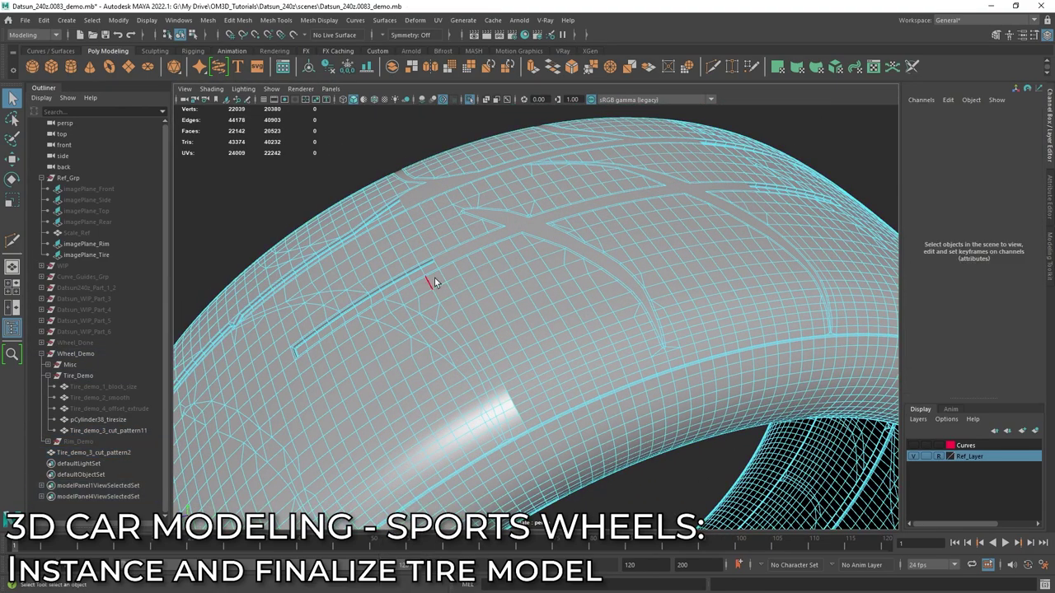
double_click(442, 272)
alt+drag(447, 273, 732, 313)
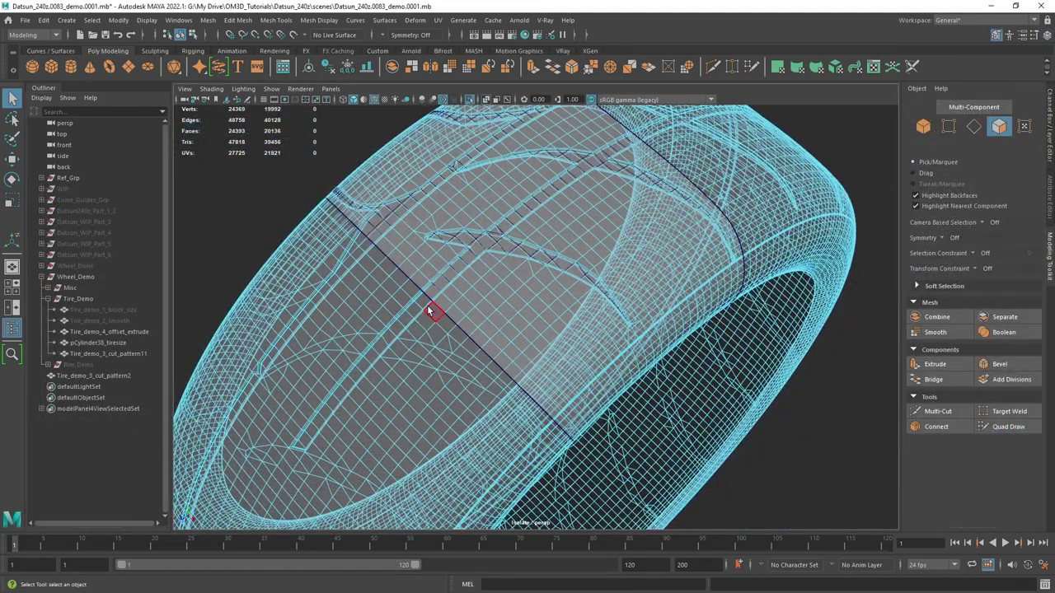
- Delete the face loops of the full tire that run along both side boundaries of the repeatable tread segment
click(430, 311)
shift+double_click(440, 318)
alt+drag(440, 318, 469, 331)
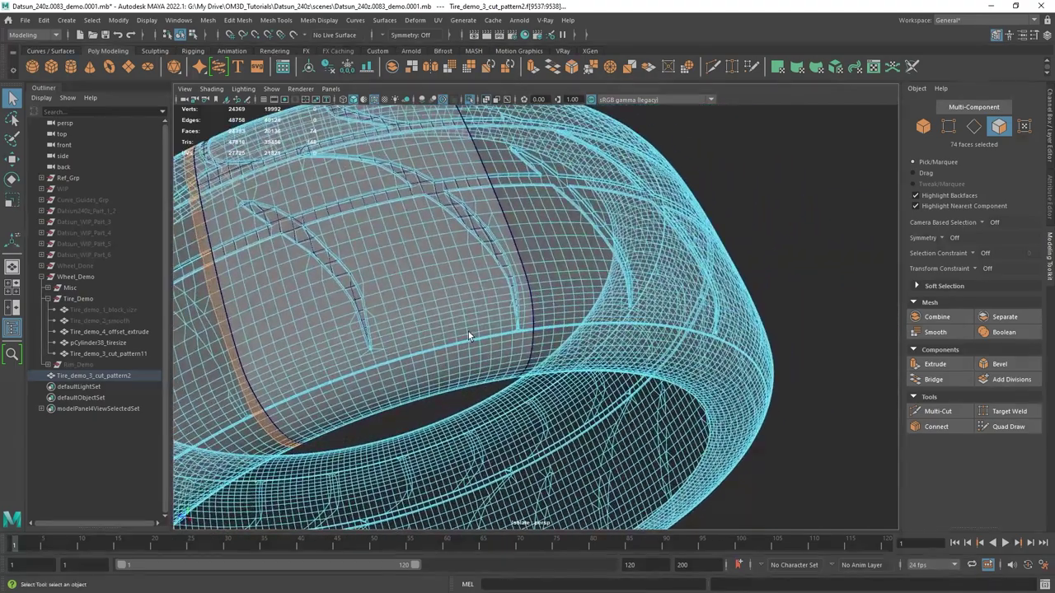
shift+double_click(530, 262)
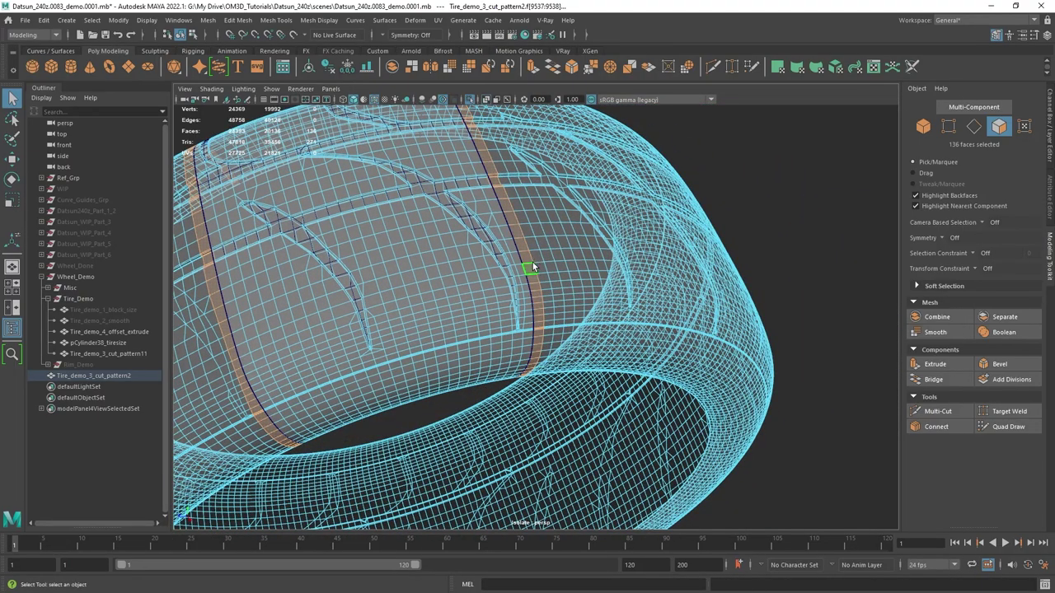
key(Delete)
- Try to delete the tire shell outside the tread segment, and undo the deletion and shell selection
double_click(597, 254)
scroll(551, 277, down, 5)
alt+middle_drag(550, 277, 649, 257)
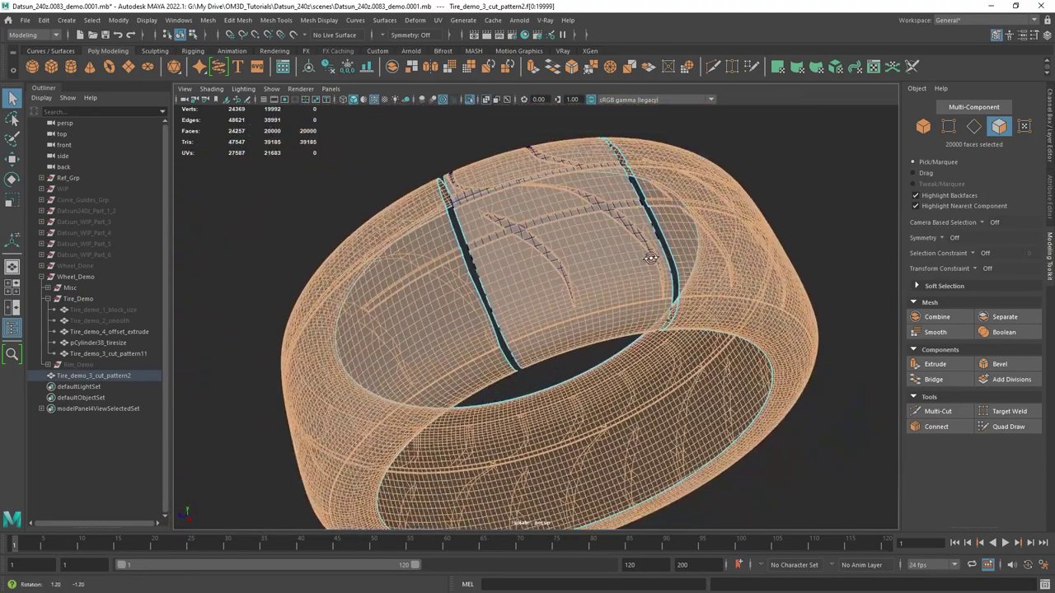
key(Delete)
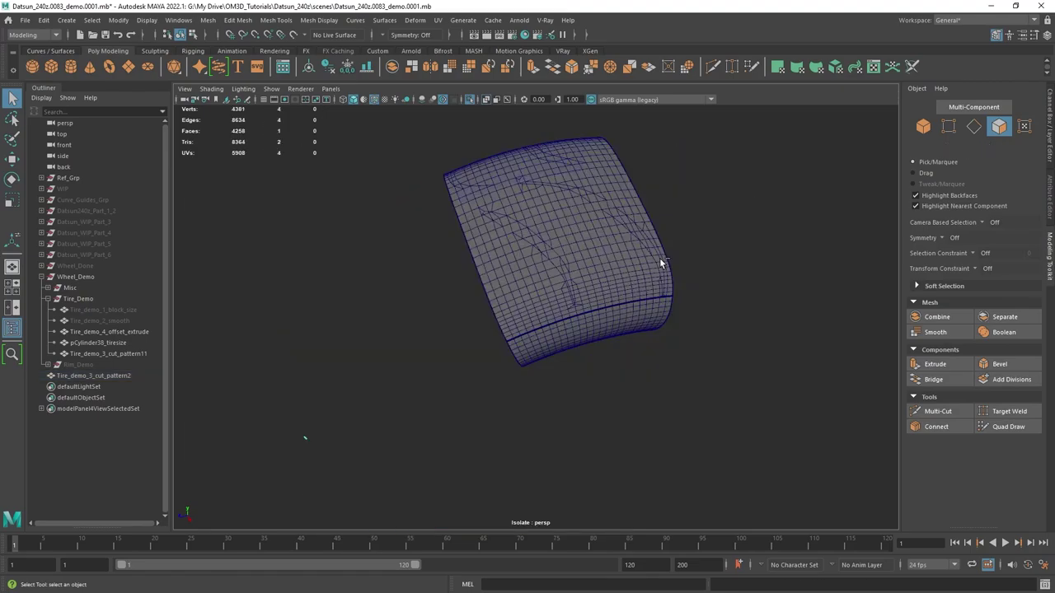
key(ctrl+z)
alt+middle_drag(661, 265, 636, 274)
scroll(636, 274, down, 3)
key(ctrl+z)
scroll(614, 276, up, 3)
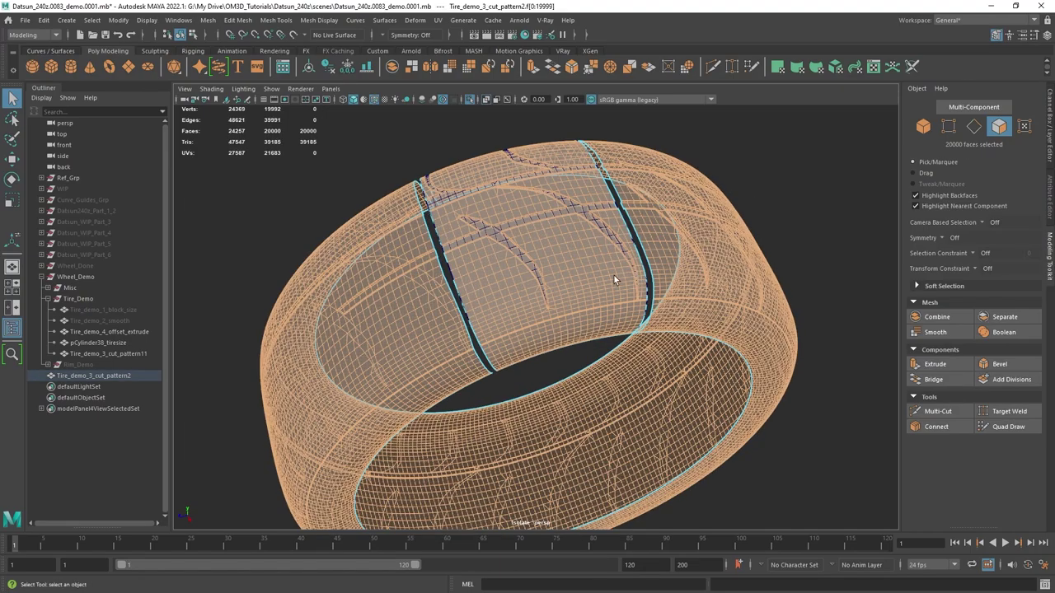
key(ctrl+z)
- Delete the remaining strip of faces at the segment boundary on the inner sidewall that still joins it to the tire
mouse_move(550, 264)
alt+mouse_down()
mouse_move(634, 231)
mouse_move(569, 251)
mouse_move(578, 252)
mouse_move(536, 251)
alt+mouse_up()
scroll(597, 259, up, 2)
alt+middle_drag(511, 252, 567, 288)
scroll(520, 255, up, 5)
click(493, 158)
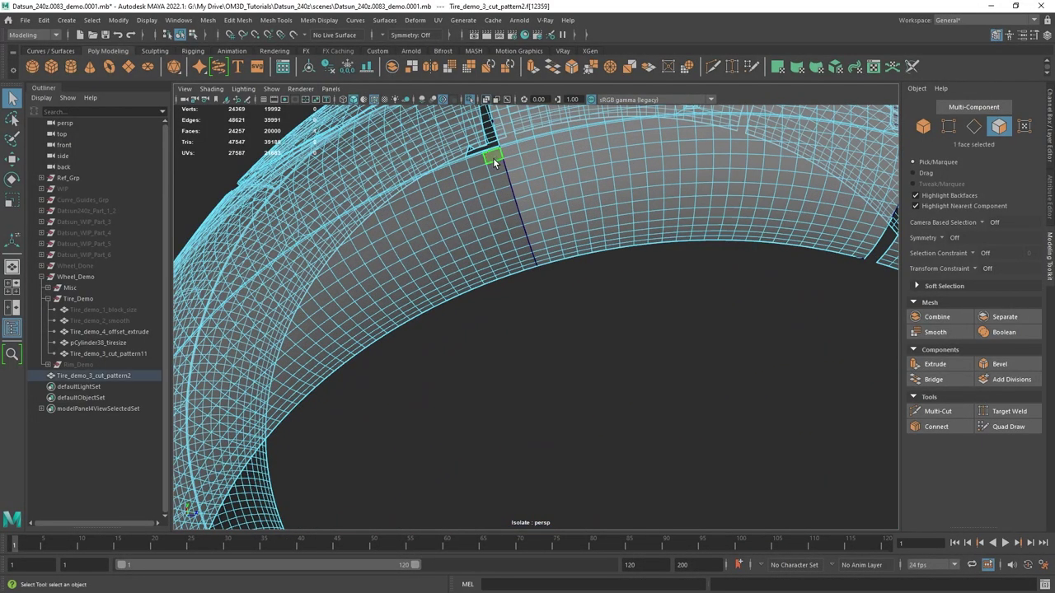
shift+double_click(497, 167)
key(Delete)
- Delete the rest of the tire shell, leaving only the grooved tread segment
alt+middle_drag(496, 165, 496, 292)
double_click(397, 268)
scroll(396, 268, down, 3)
alt+drag(404, 272, 354, 302)
key(Delete)
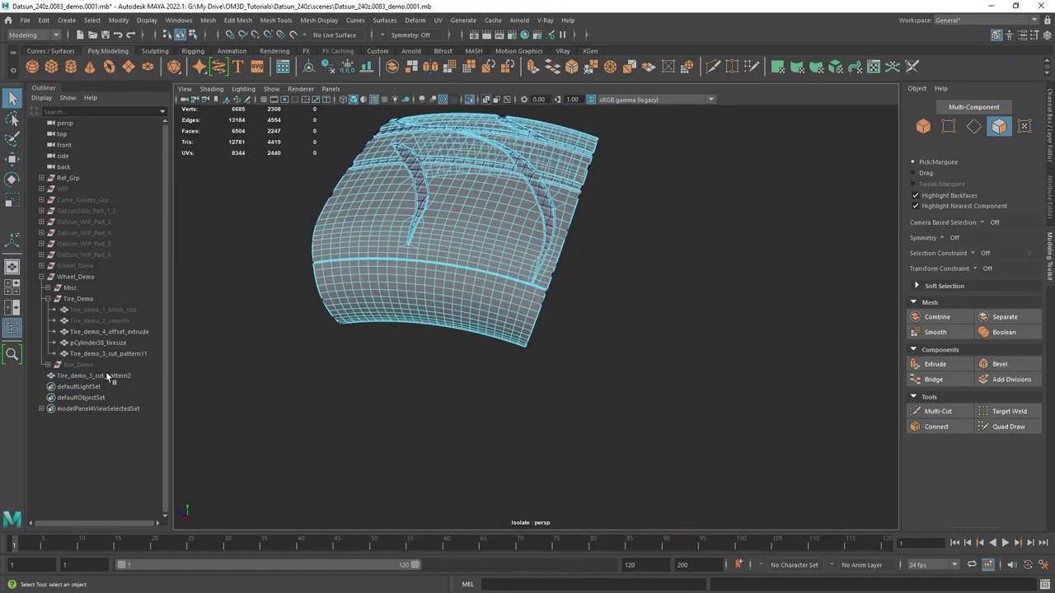
- Select the remaining Tire_demo_3_cut_pattern2 segment, show its pivot, and open the Duplicate Special options
click(106, 375)
alt+drag(486, 291, 548, 270)
key(w)
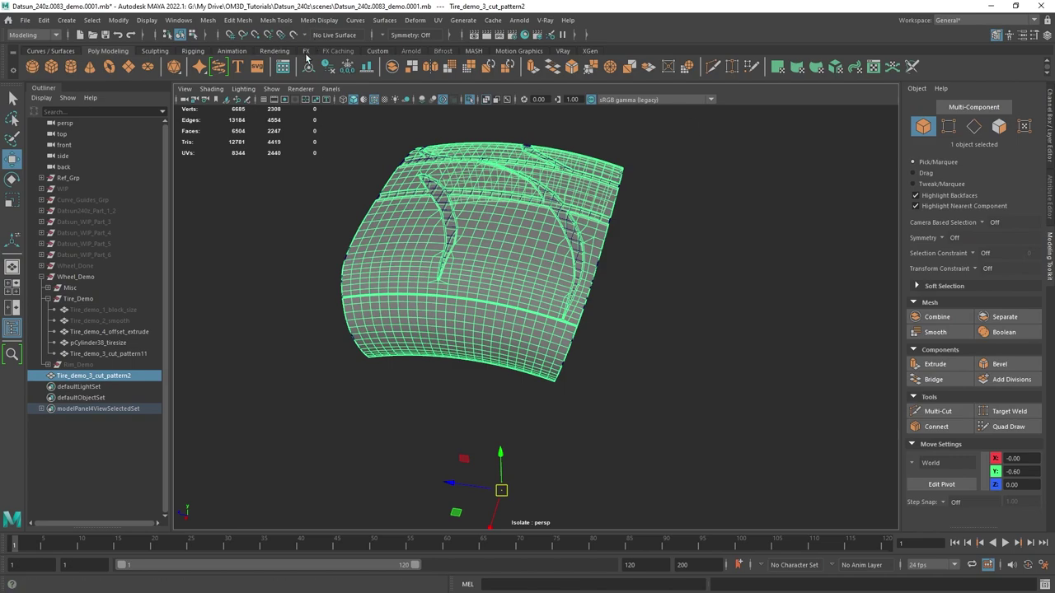
click(30, 22)
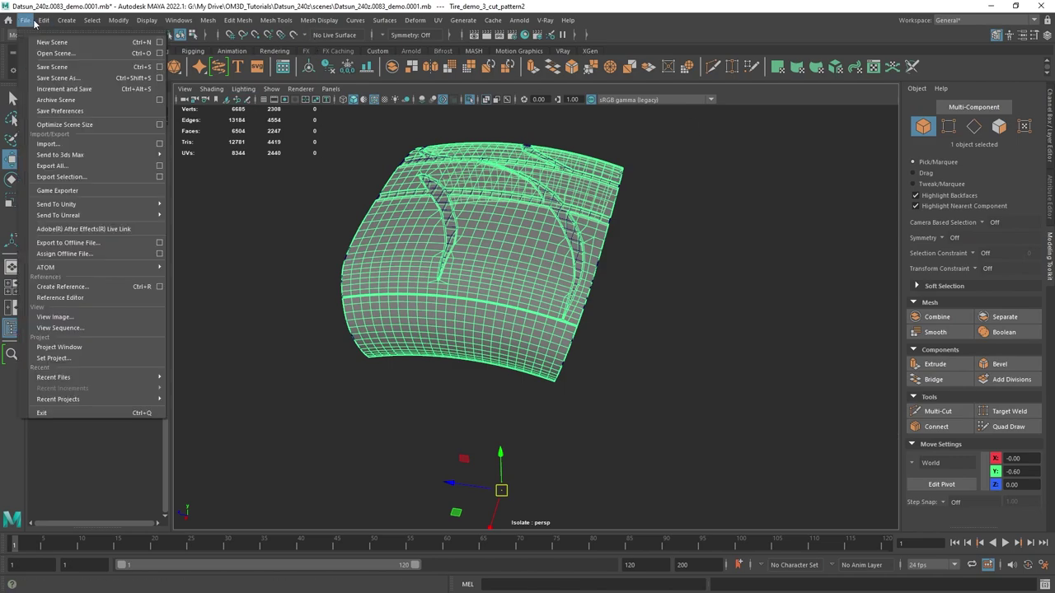
mouse_move(44, 20)
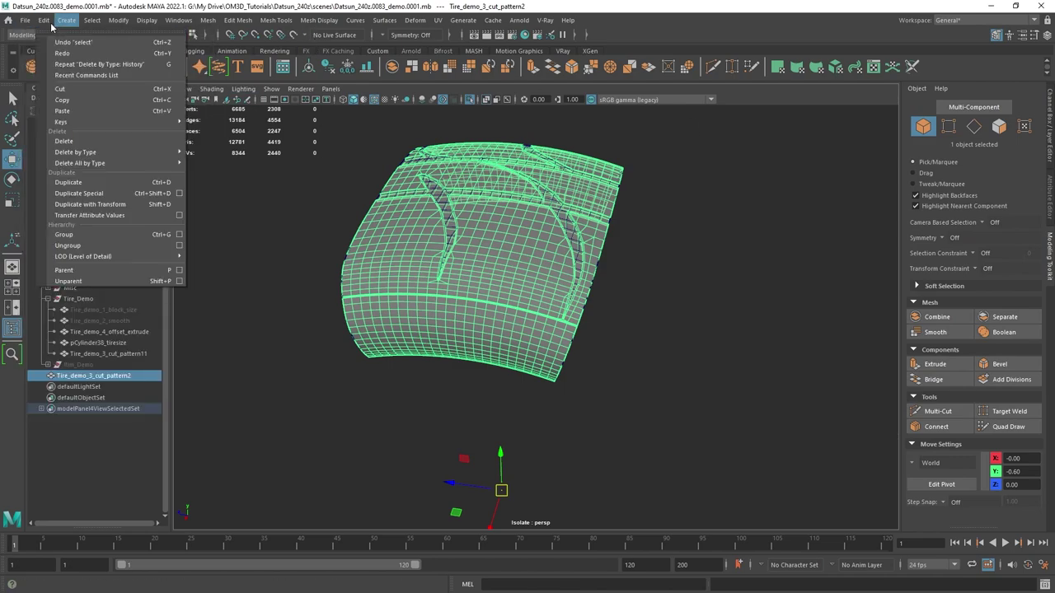
click(179, 194)
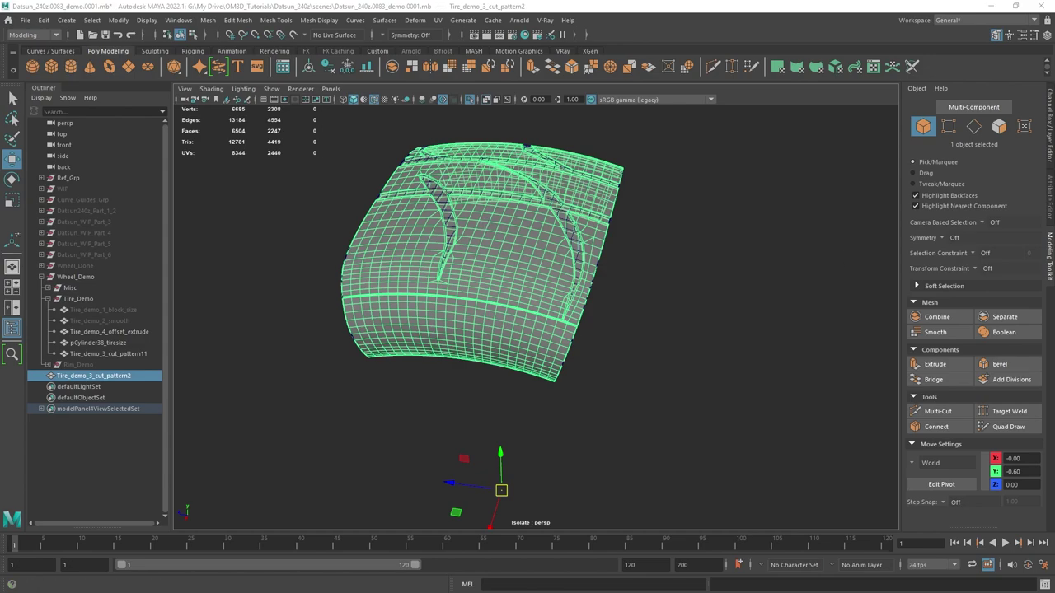
drag(771, 318, 718, 226)
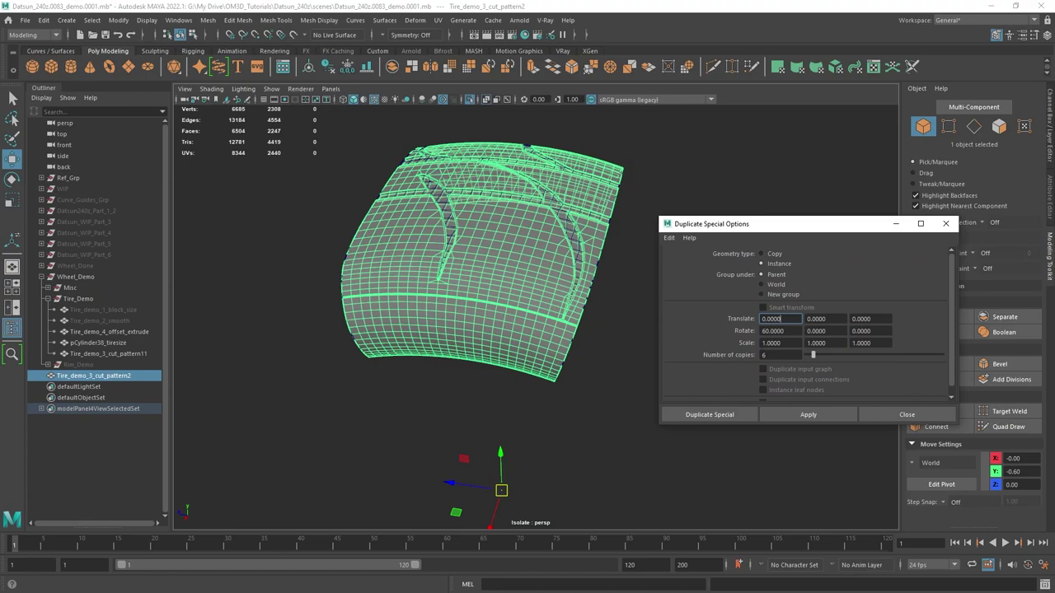
- Consult tire_calculations.txt in Notepad and create 10 instances of the tread segment in Maya, rotated 32.7273 in X
key(alt+Tab)
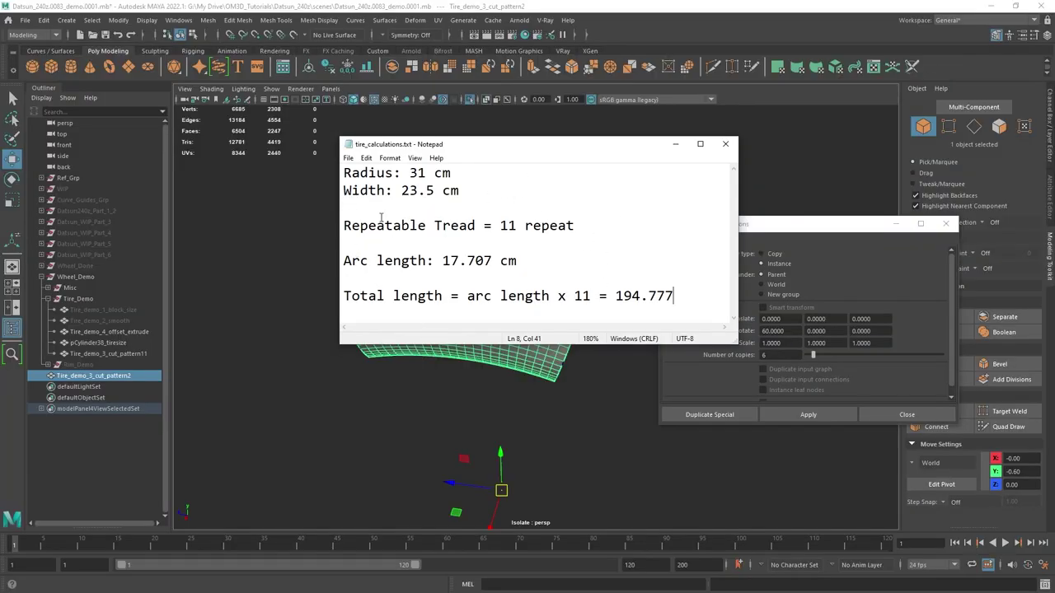
click(675, 144)
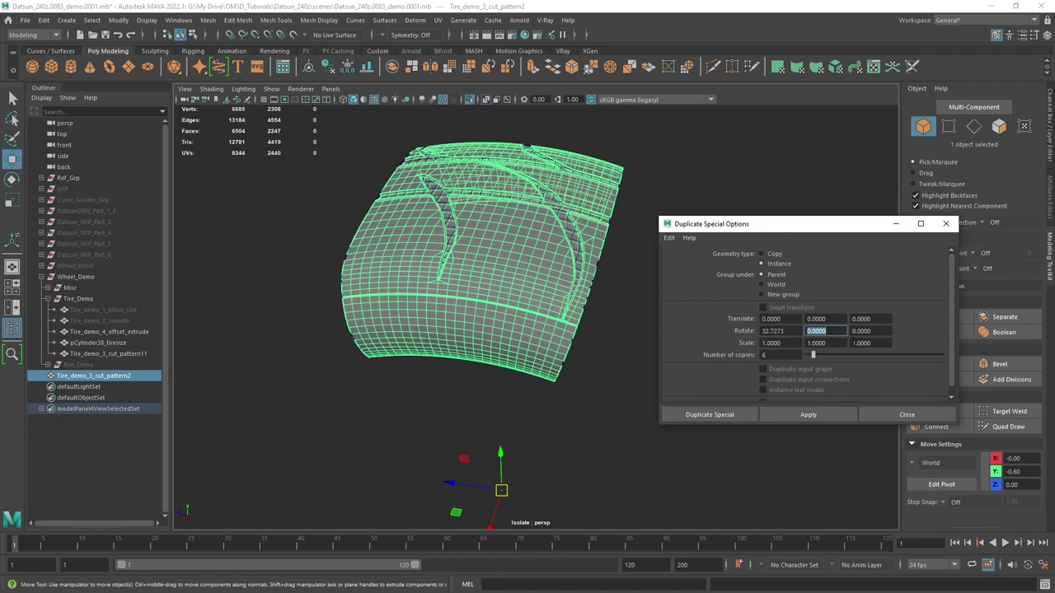
key(Tab)
key(Tab)
key(Tab)
key(Tab)
key(Tab)
text(10)
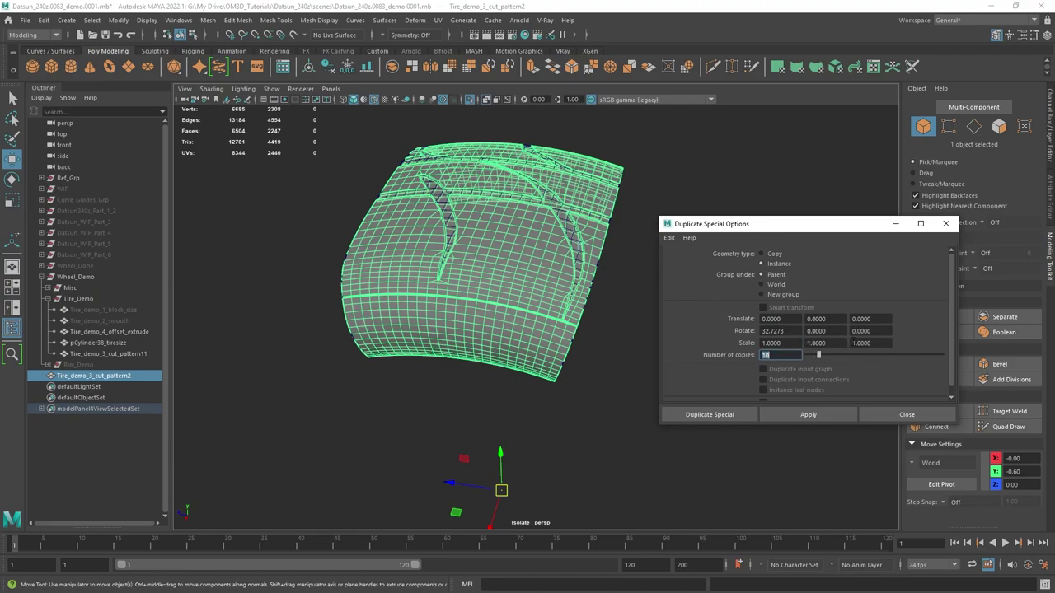
alt+drag(553, 180, 533, 181)
click(812, 416)
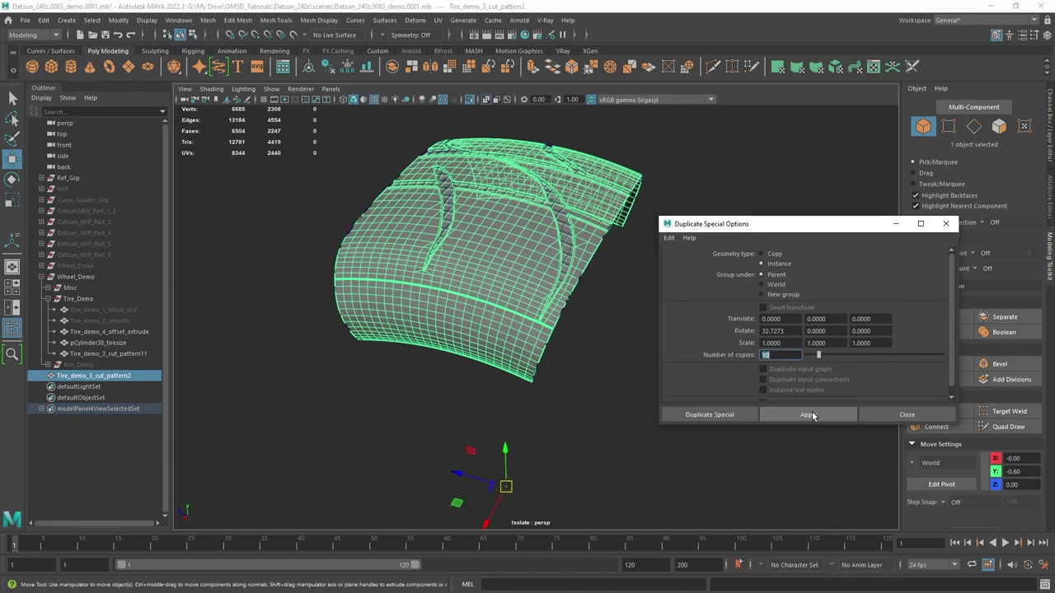
- Examine how the ten tread instances line up around the wheel in the perspective view and isolated in the side view
alt+drag(593, 306, 486, 283)
drag(712, 227, 1054, 239)
alt+drag(699, 272, 738, 299)
key(ctrl+1)
key(space)
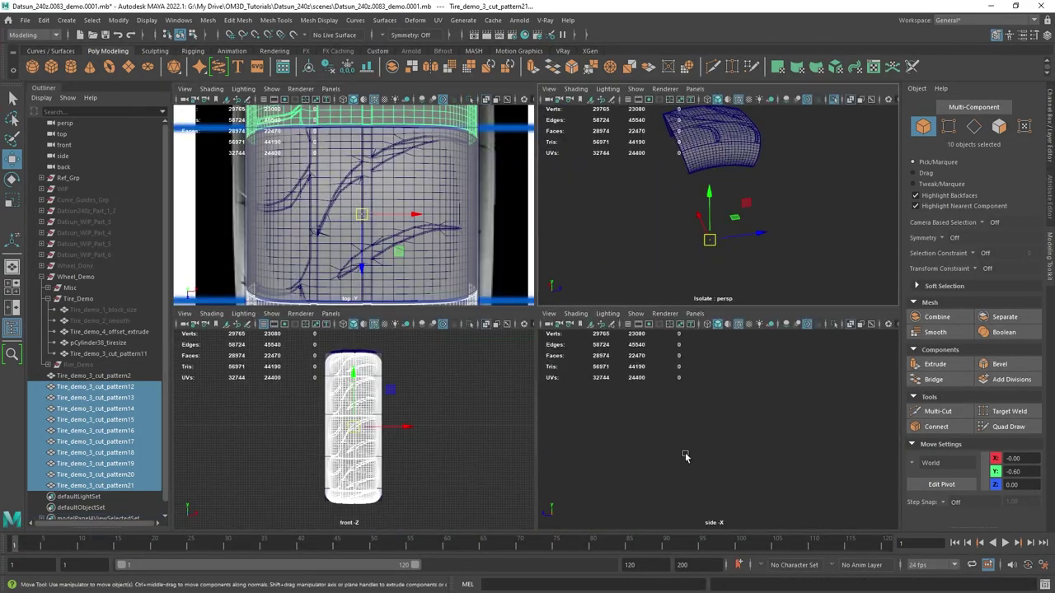
key(f)
scroll(715, 440, up, 1)
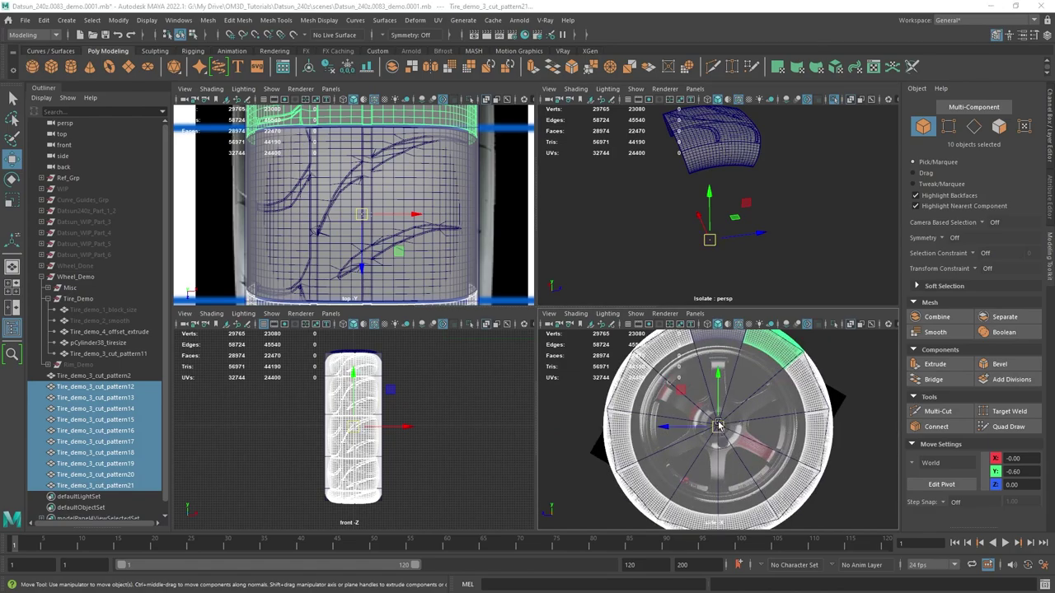
key(space)
key(ctrl+1)
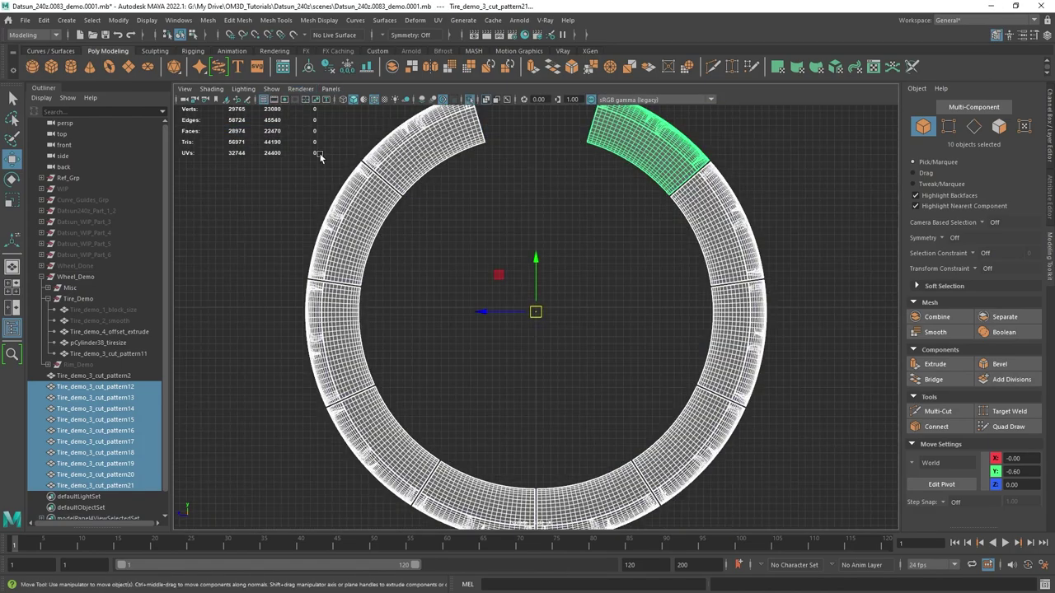
- Try to shift the pivot of the ten selected instances vertically onto the world axis in the side view
key(f)
alt+middle_drag(549, 281, 548, 293)
scroll(547, 293, up, 2)
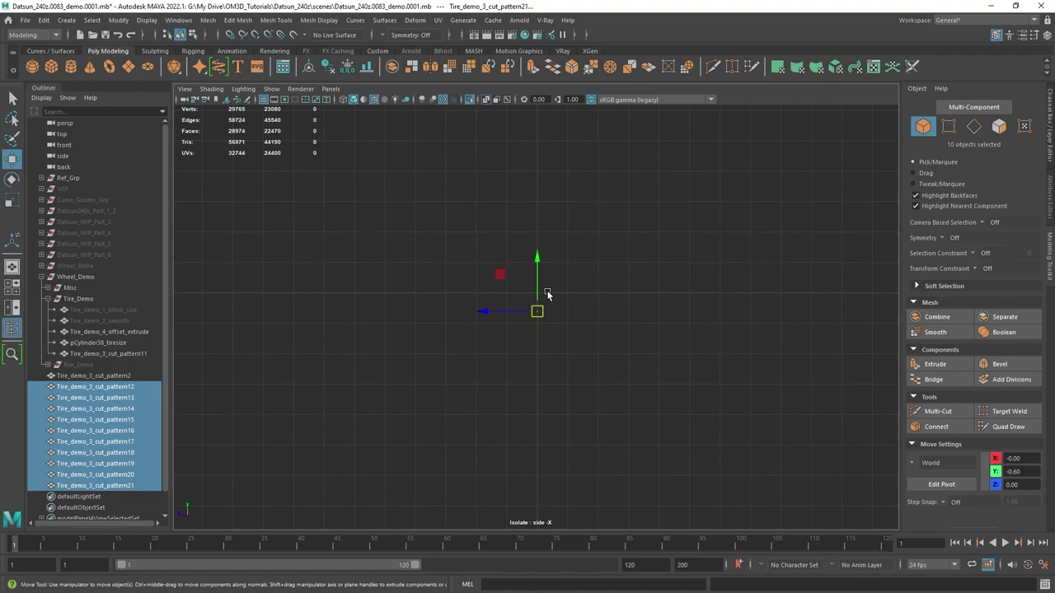
key(d)
scroll(534, 294, up, 5)
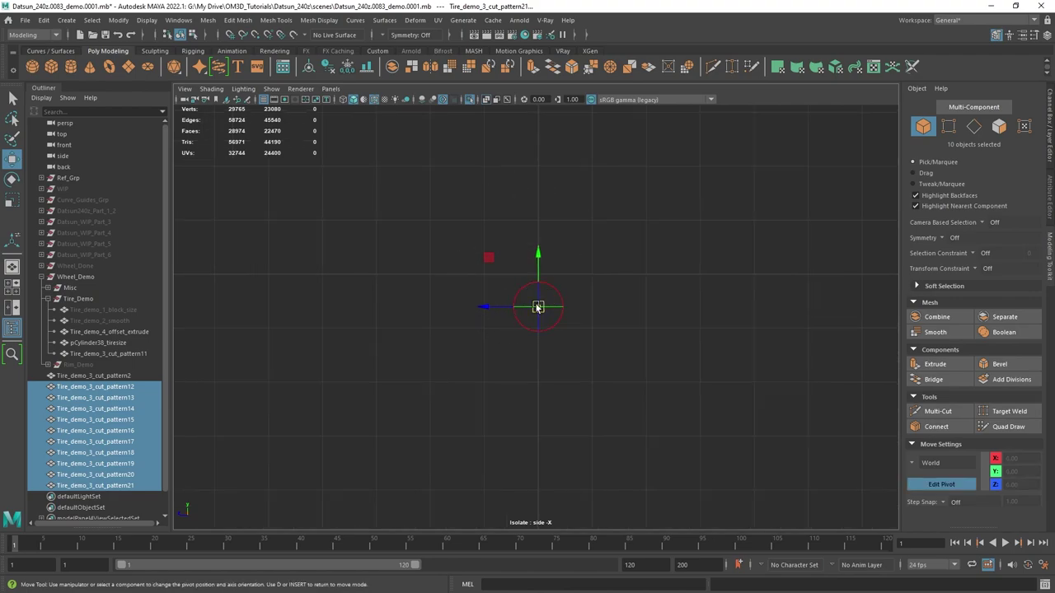
mouse_move(537, 275)
mouse_down()
mouse_move(537, 241)
mouse_move(535, 264)
mouse_up()
scroll(578, 278, down, 12)
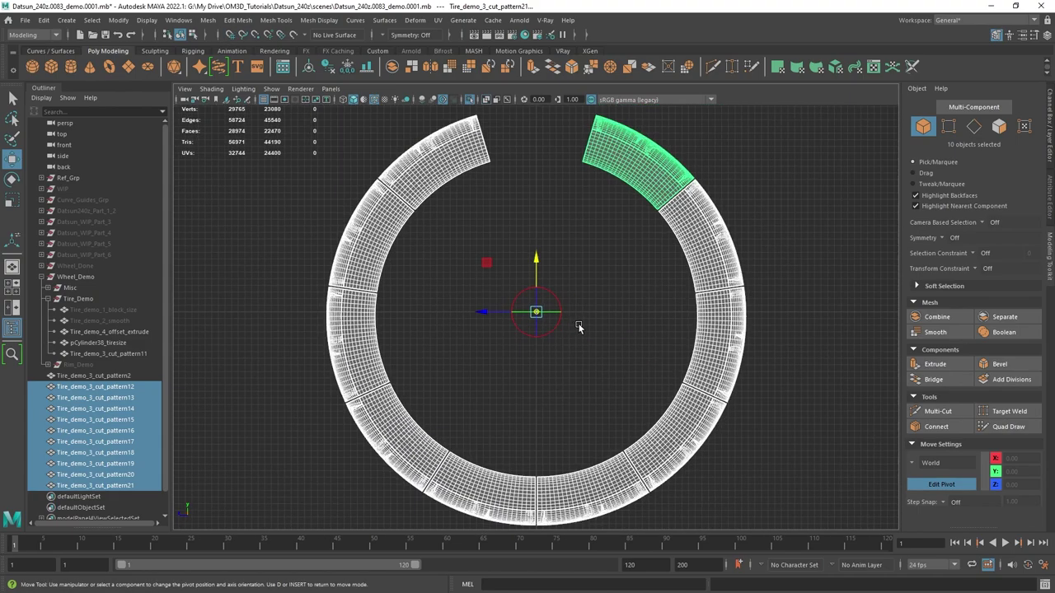
- Undo the pivot move and the instancing of the tread segment
key(ctrl+z)
key(ctrl+z)
key(ctrl+z)
key(ctrl+z)
key(ctrl+z)
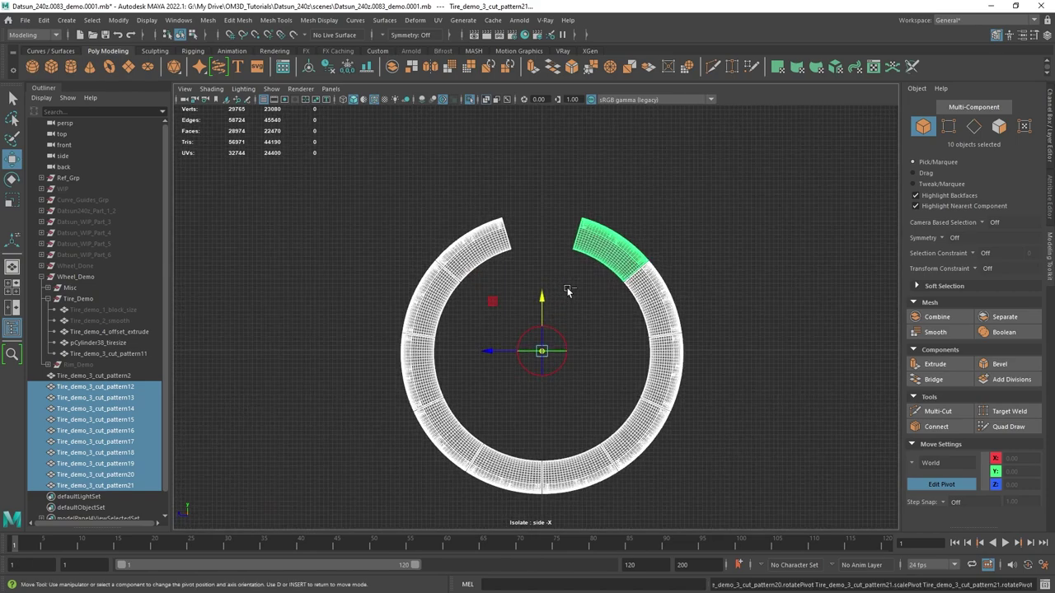
key(ctrl+z)
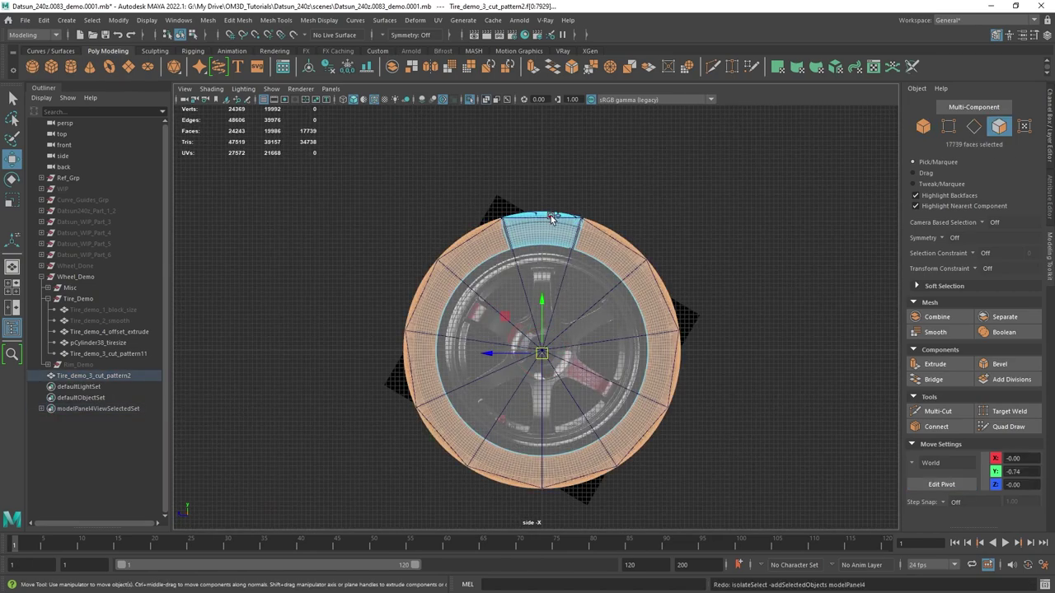
- Delete the selected tire faces outside the tread segment again and select the remaining segment as an object
key(shift+z)
key(Delete)
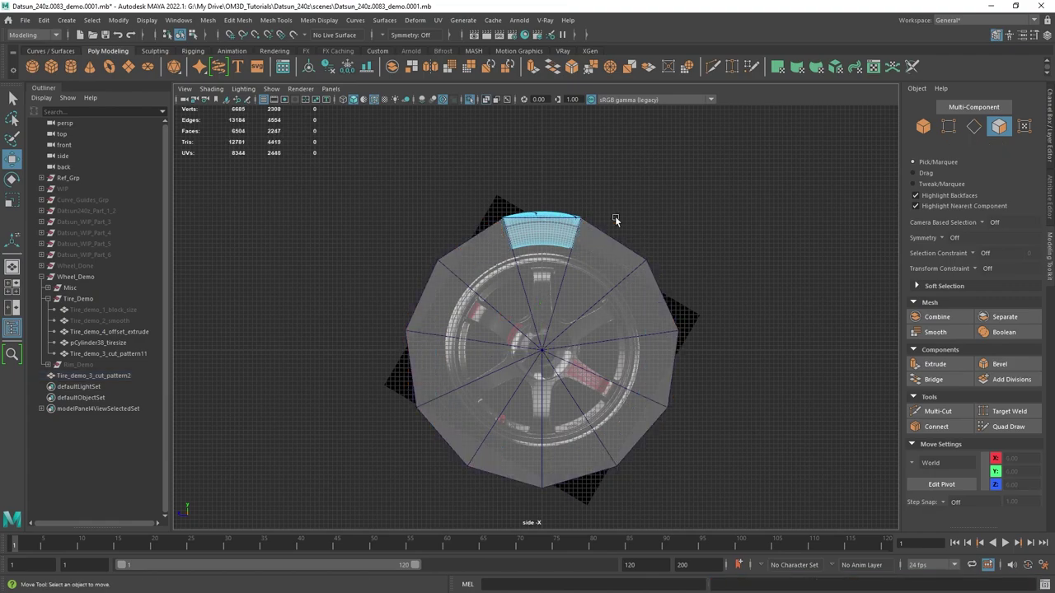
scroll(598, 233, up, 3)
right_drag(526, 181, 629, 144)
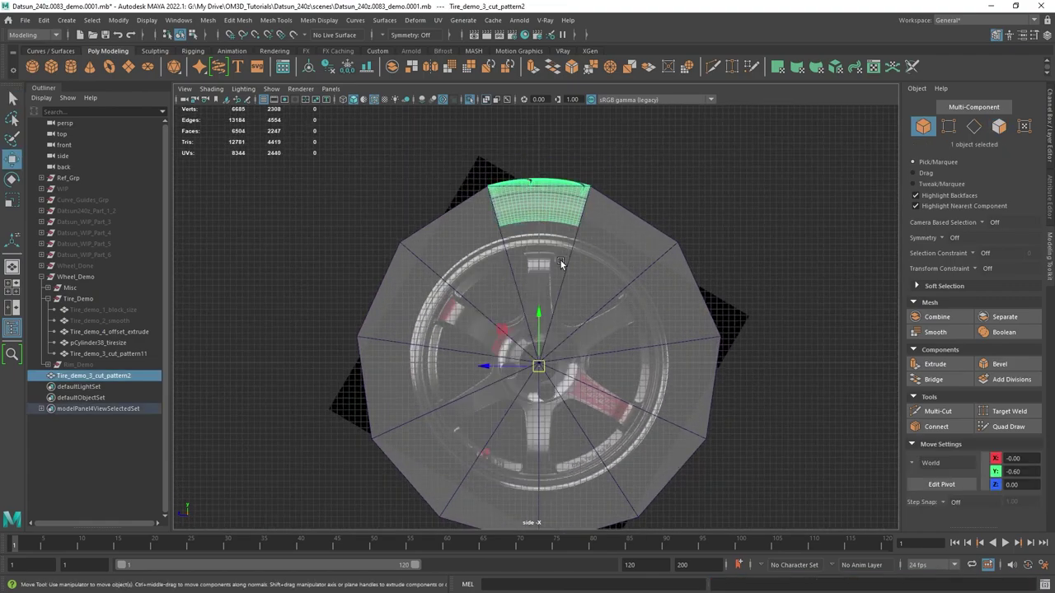
- Isolate the tread segment in the side view and snap its pivot vertically to the world origin
scroll(565, 346, up, 4)
key(ctrl+1)
alt+middle_drag(579, 411, 563, 351)
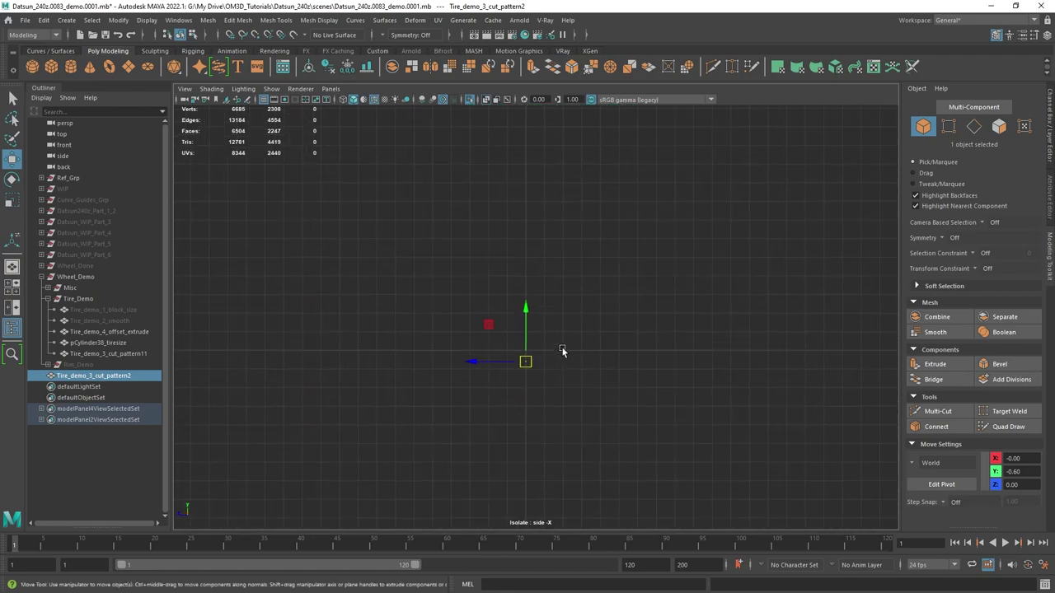
key(d)
scroll(573, 352, up, 2)
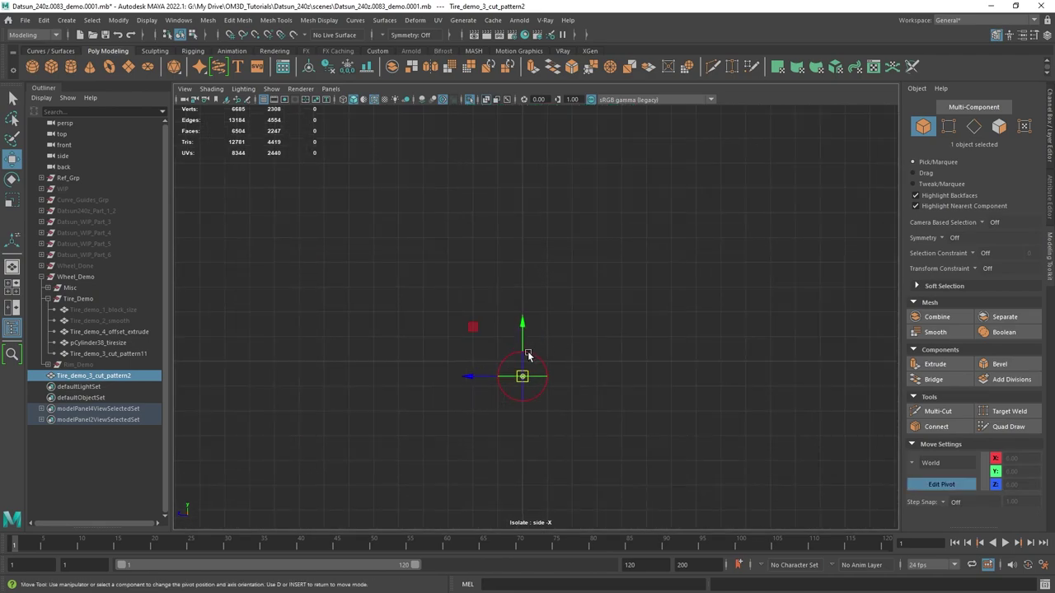
key(d)
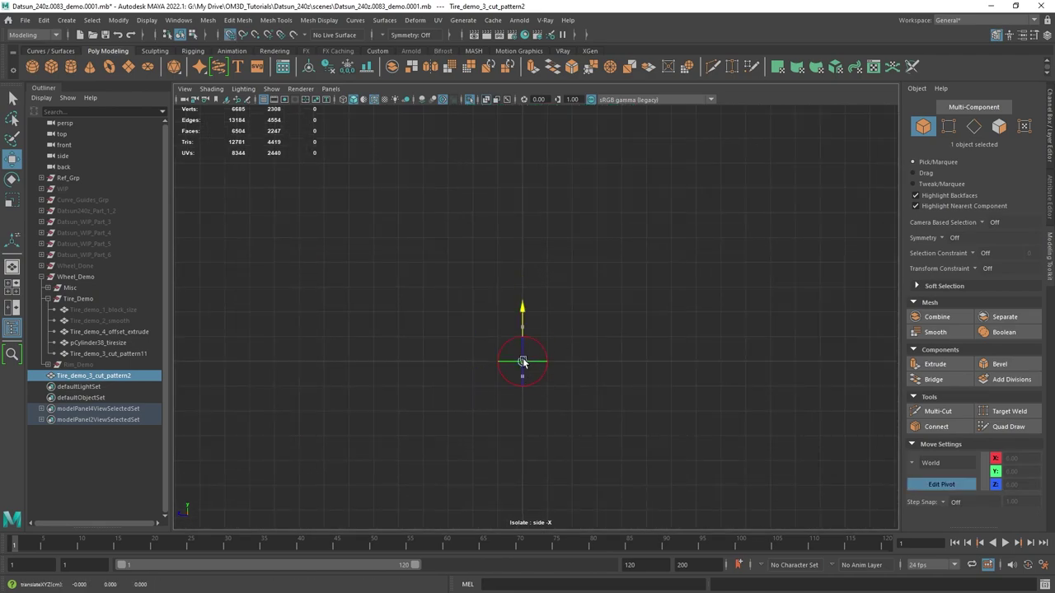
key(q)
- Create the 10 rotated instances of the tread segment again with Duplicate Special, using the corrected pivot
key(space)
key(space)
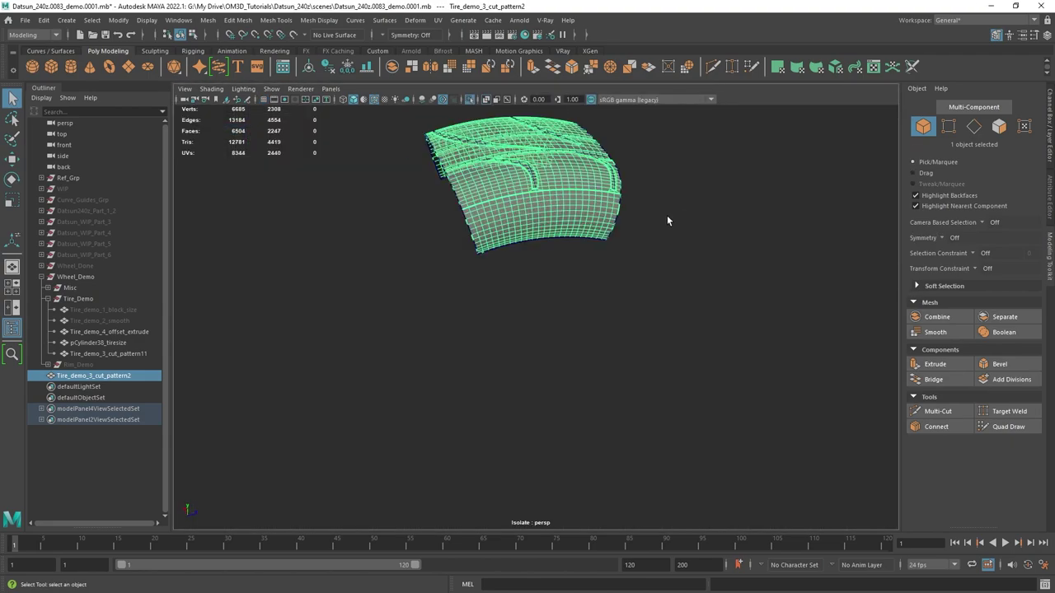
alt+drag(667, 215, 718, 300)
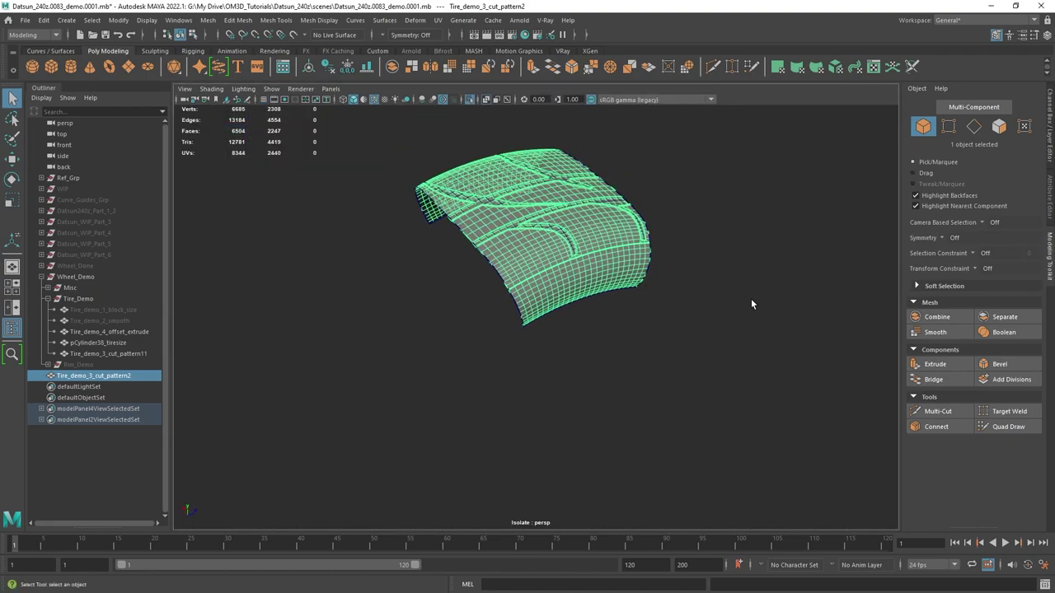
key(space)
key(space)
key(ctrl+shift+d)
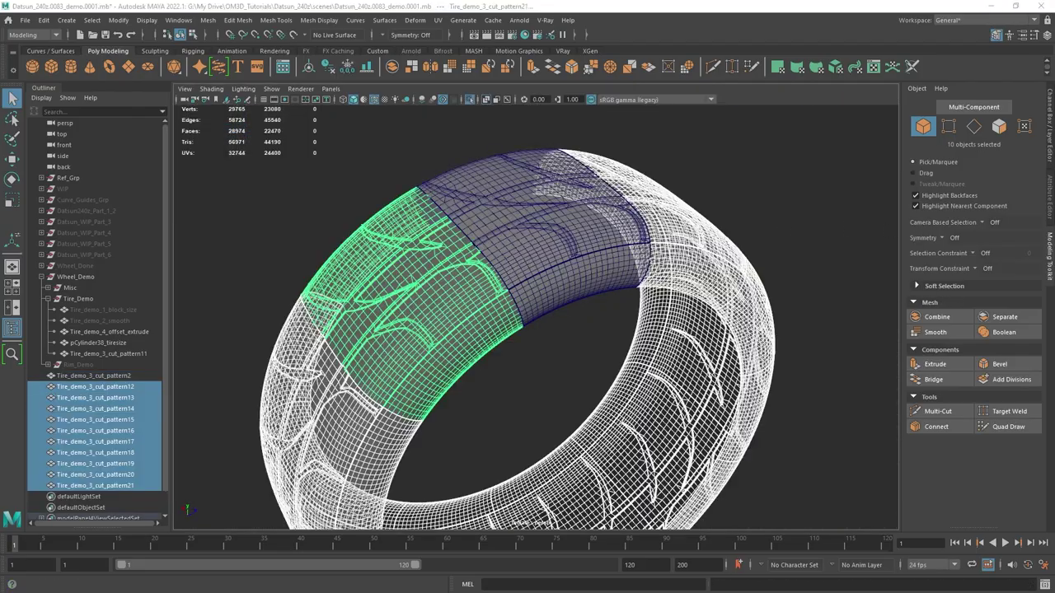
- Select the overlapping full tire Tire_demo_3_cut_pattern11 and hide it
alt+drag(599, 365, 570, 296)
click(565, 264)
scroll(560, 262, up, 5)
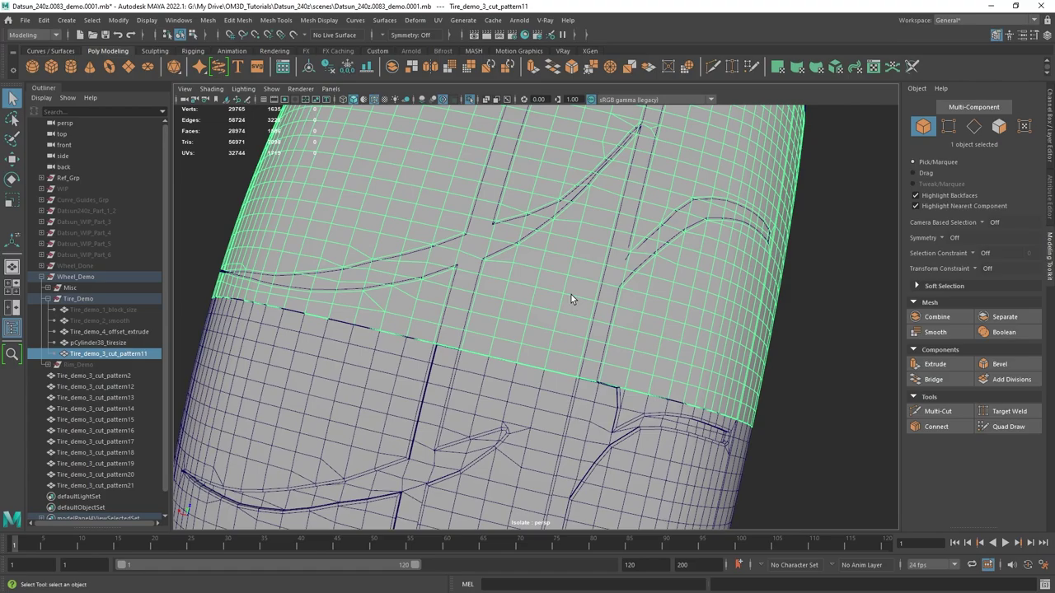
key(ctrl+h)
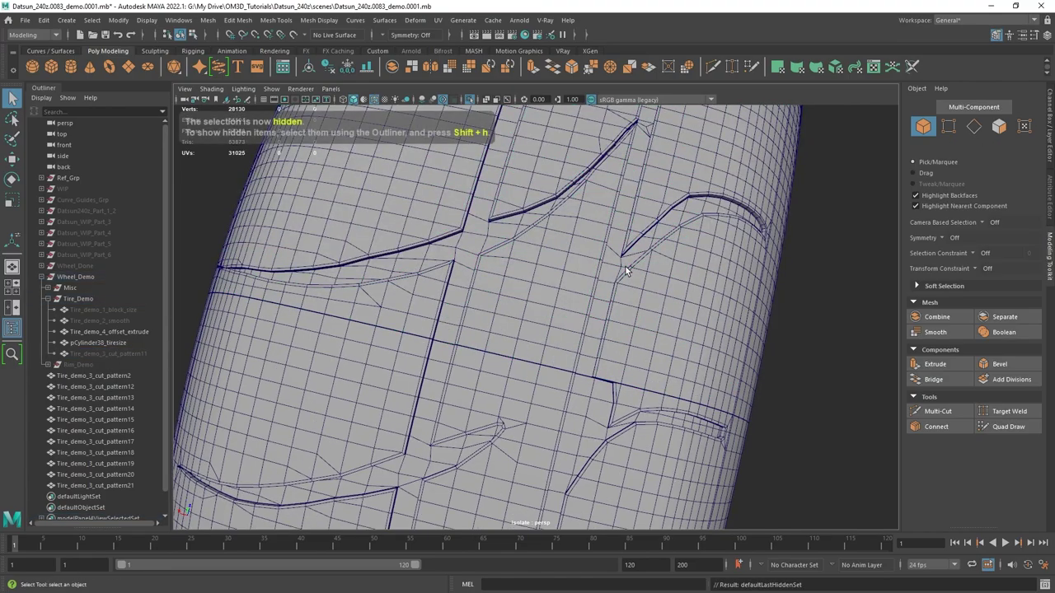
- On Tire_demo_3_cut_pattern2, move the four groove vertices at the segment seam to X 1.45 and adjust the neighbouring four to X 1.30
click(624, 270)
scroll(520, 278, up, 4)
alt+drag(478, 278, 499, 283)
scroll(563, 361, down, 8)
right_drag(492, 279, 440, 279)
scroll(475, 282, up, 4)
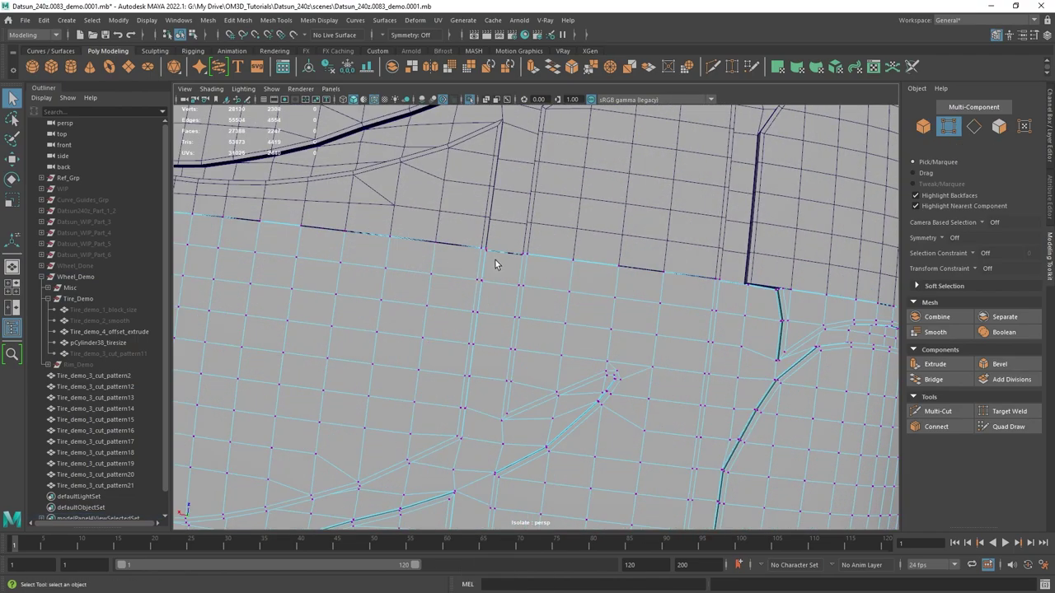
drag(496, 260, 476, 239)
key(w)
alt+middle_drag(487, 250, 524, 283)
drag(497, 278, 474, 277)
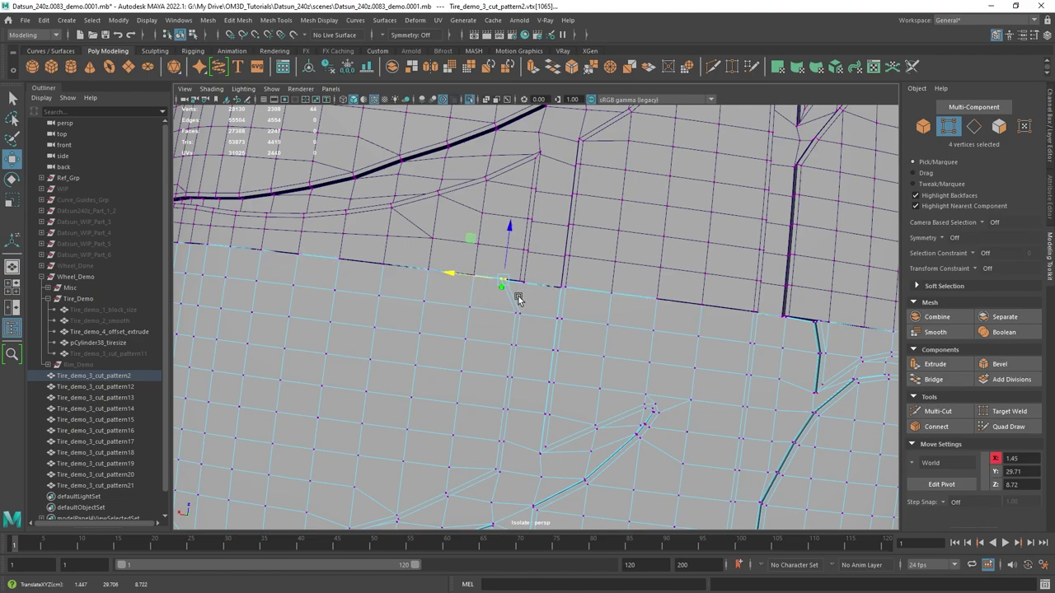
drag(532, 326, 482, 308)
scroll(520, 250, up, 5)
- Edit the vertices of the adjacent instance Tire_demo_3_cut_pattern12 and move its four groove vertices at the seam to X 1.42
right_drag(519, 251, 419, 157)
click(470, 158)
alt+middle_drag(502, 201, 581, 341)
scroll(581, 341, down, 5)
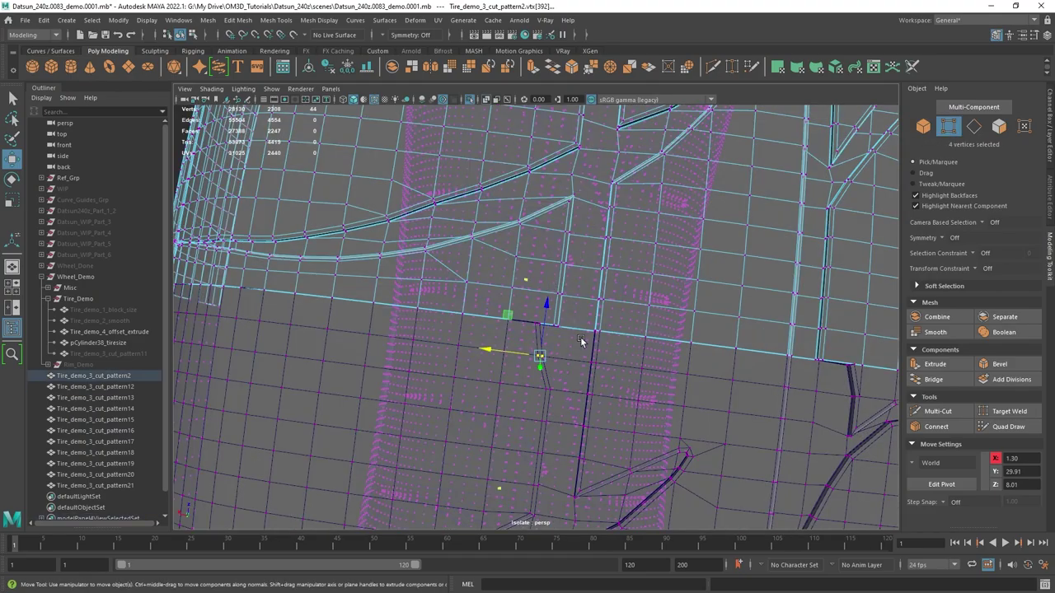
alt+drag(581, 341, 347, 243)
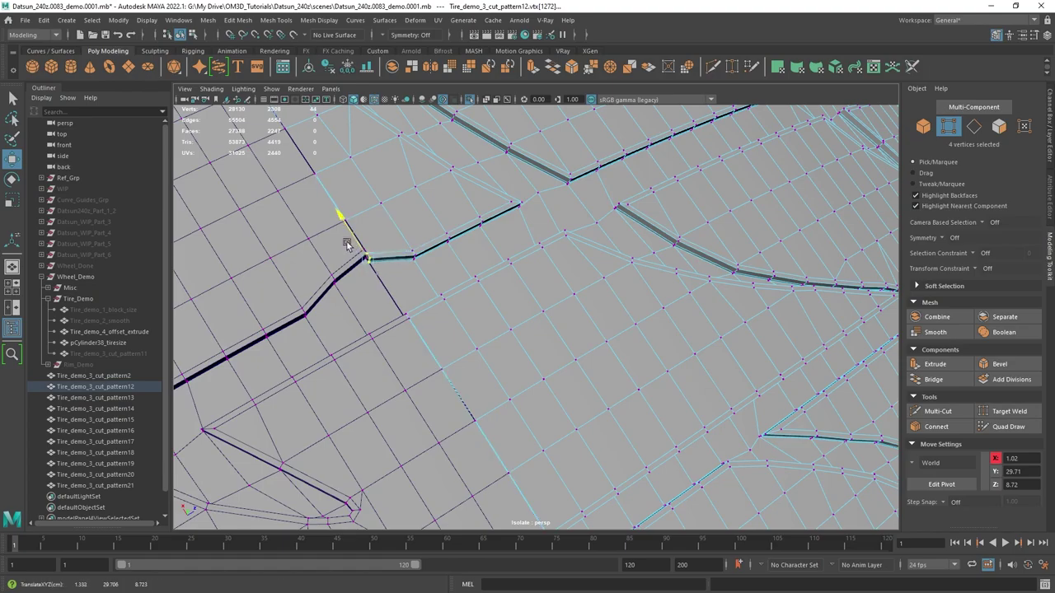
scroll(364, 254, down, 8)
scroll(655, 291, up, 3)
scroll(655, 291, down, 7)
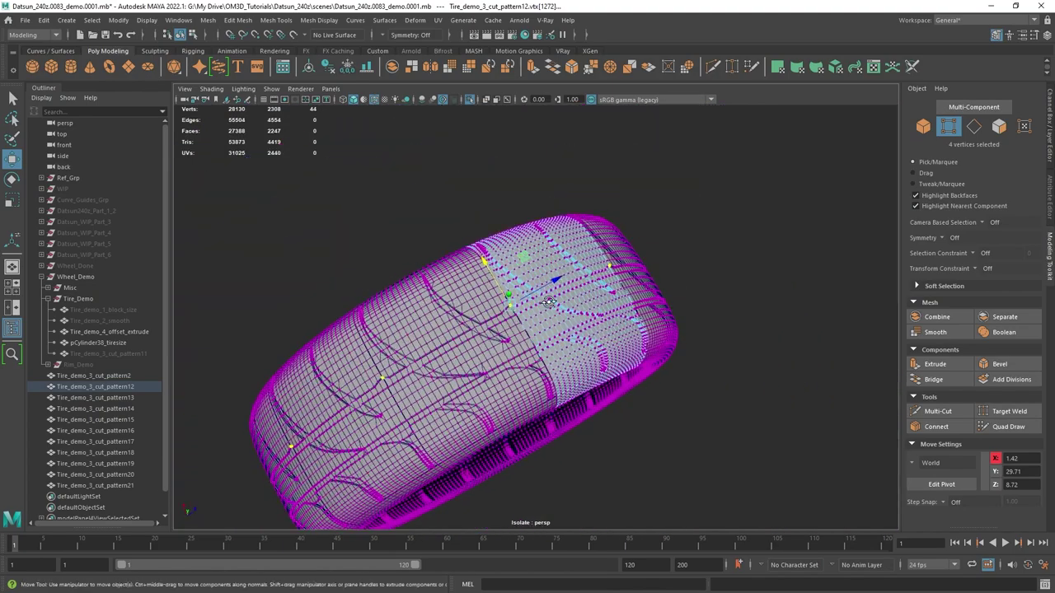
- Examine how the groove continues across the seam between the two adjacent segments from several angles
alt+drag(539, 330, 612, 267)
scroll(556, 290, up, 6)
alt+drag(517, 183, 554, 207)
key(space)
key(space)
scroll(537, 298, up, 6)
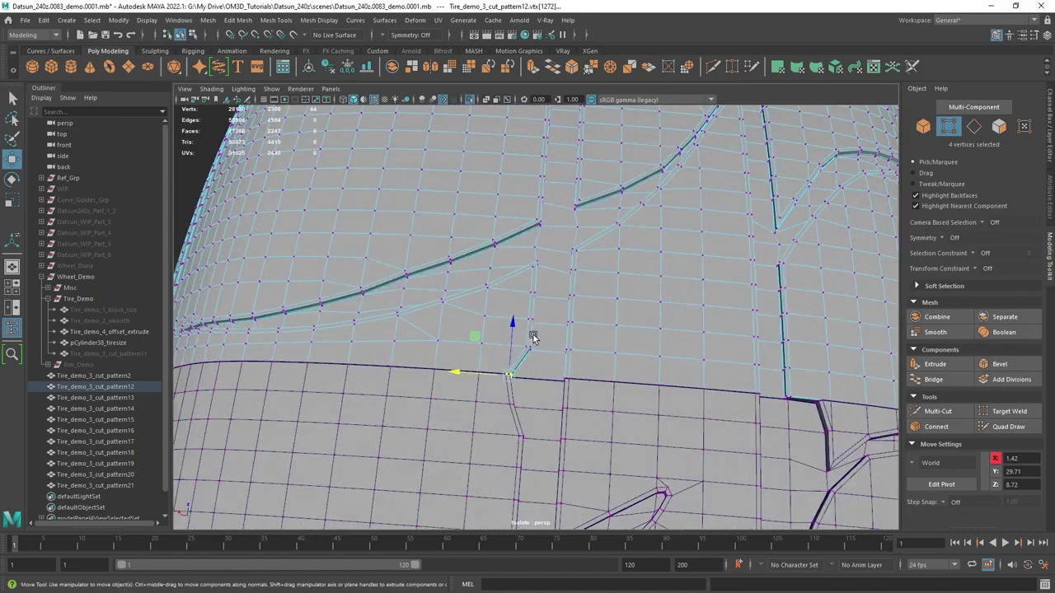
alt+middle_drag(533, 338, 492, 303)
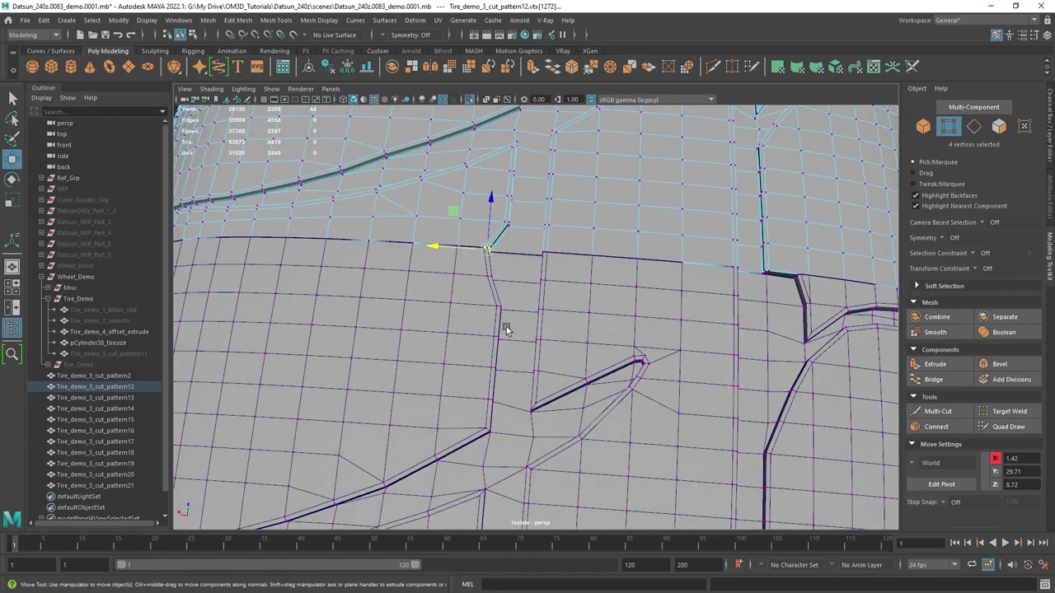
alt+drag(506, 327, 443, 196)
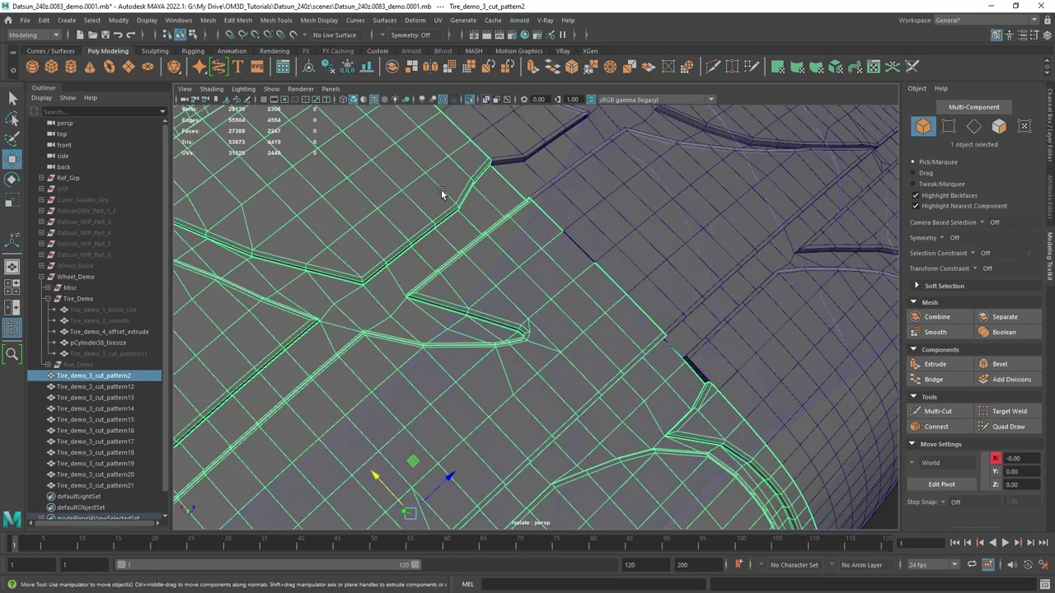
- Smooth the groove across the seam by shifting the four vertices beside it sideways and both segments' eight seam vertices to X 1.45
key(ctrl+z)
right_drag(442, 171, 398, 171)
mouse_move(435, 189)
mouse_down()
mouse_move(466, 219)
mouse_move(427, 181)
mouse_up()
drag(447, 241, 411, 205)
alt+drag(484, 197, 451, 245)
drag(440, 210, 433, 206)
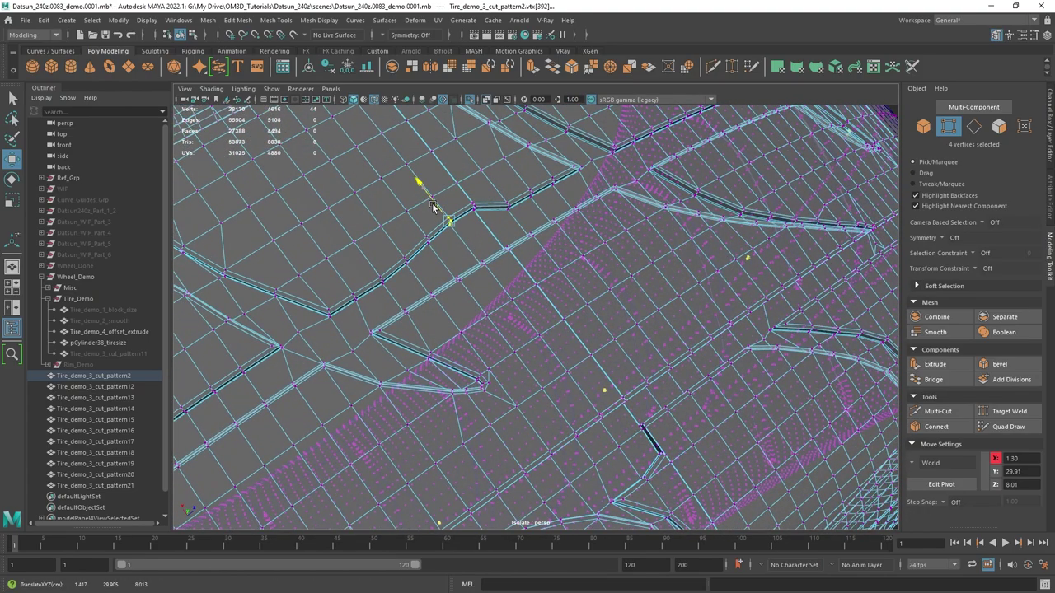
drag(488, 228, 460, 191)
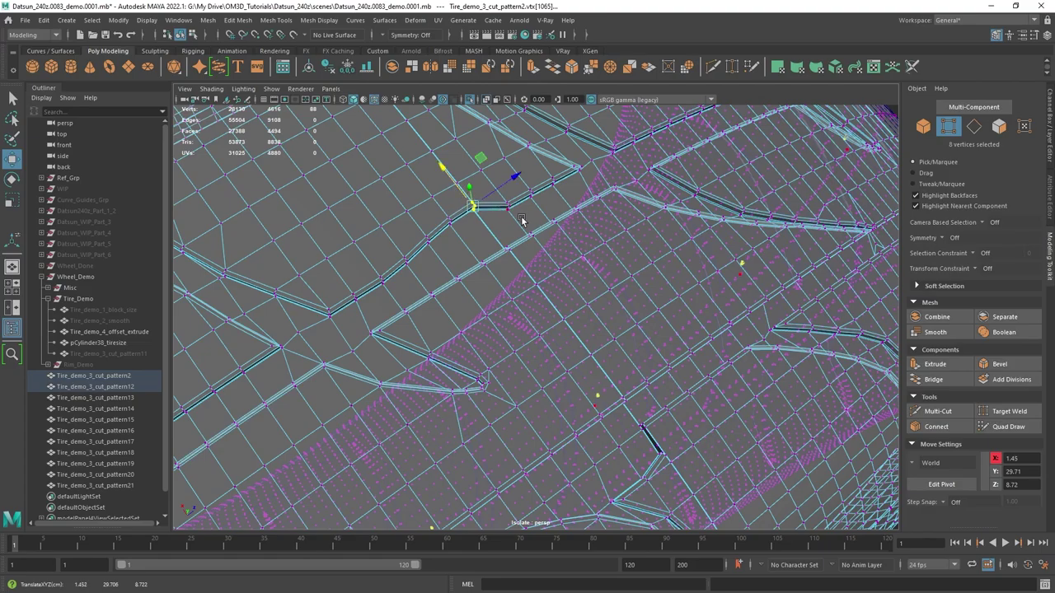
drag(524, 221, 481, 177)
alt+drag(481, 177, 422, 255)
- Group the tread segments from Tire_demo_3_cut_pattern2 through Tire_demo_3_cut_pattern21 and hide the group
right_drag(556, 239, 613, 223)
scroll(609, 223, down, 3)
alt+drag(609, 223, 571, 215)
key(q)
key(alt+x)
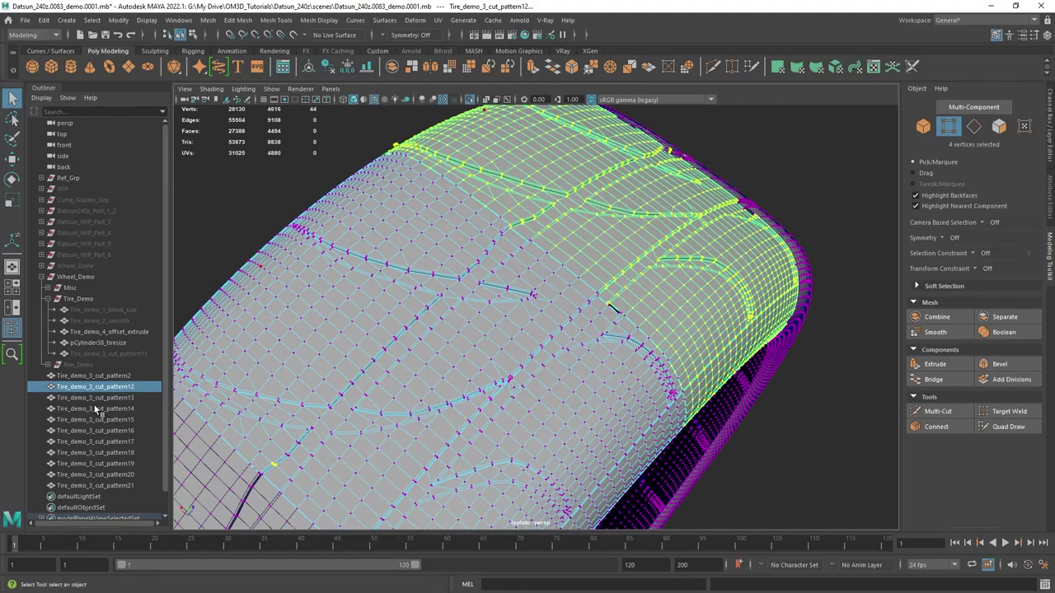
click(117, 376)
shift+click(135, 485)
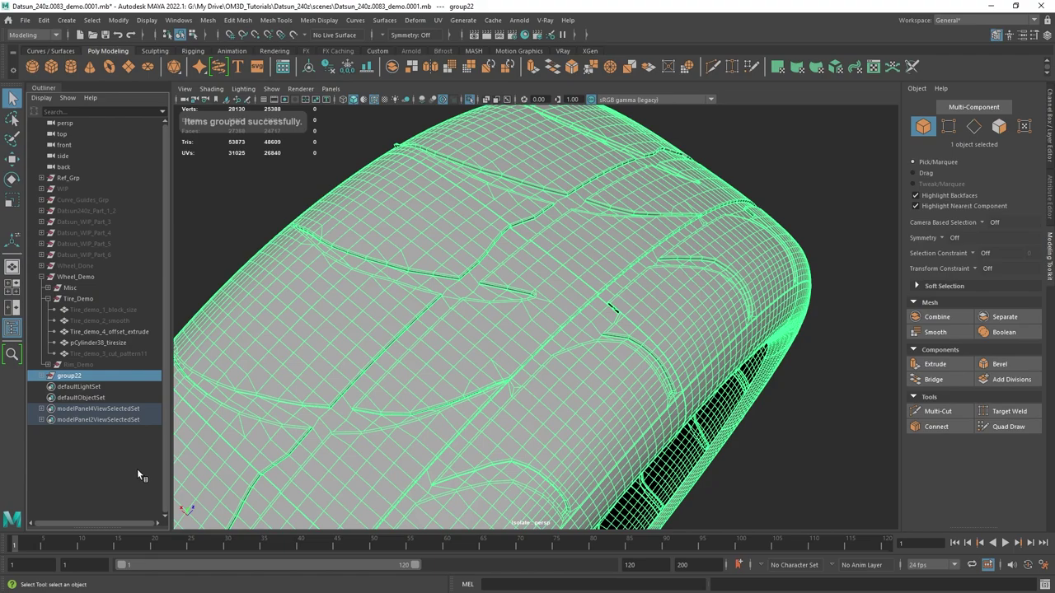
key(ctrl+h)
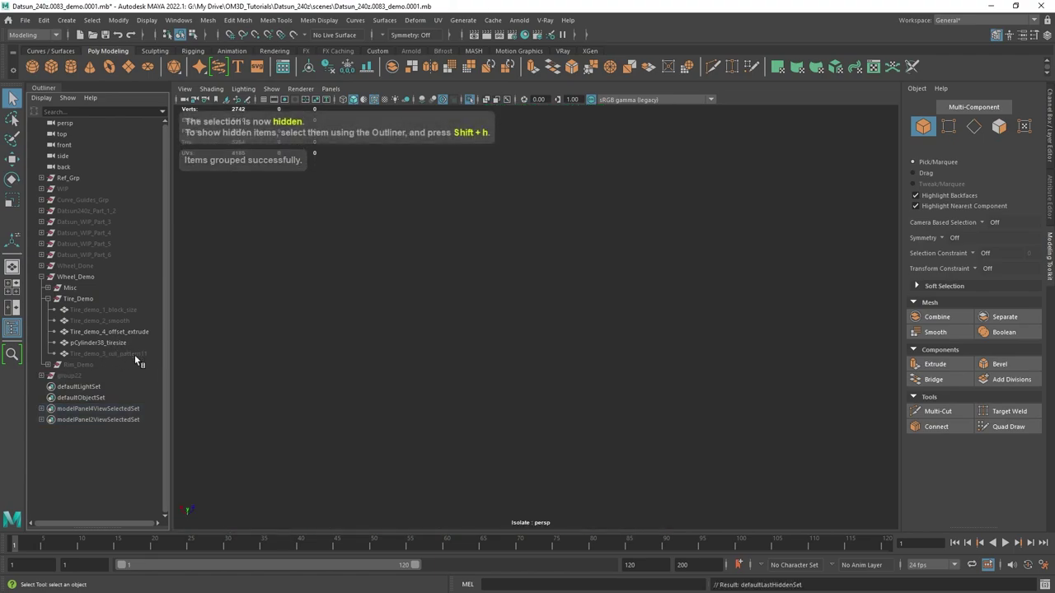
- Select Tire_demo_4_offset_extrude, turn off isolation and frame the segment for review
click(132, 333)
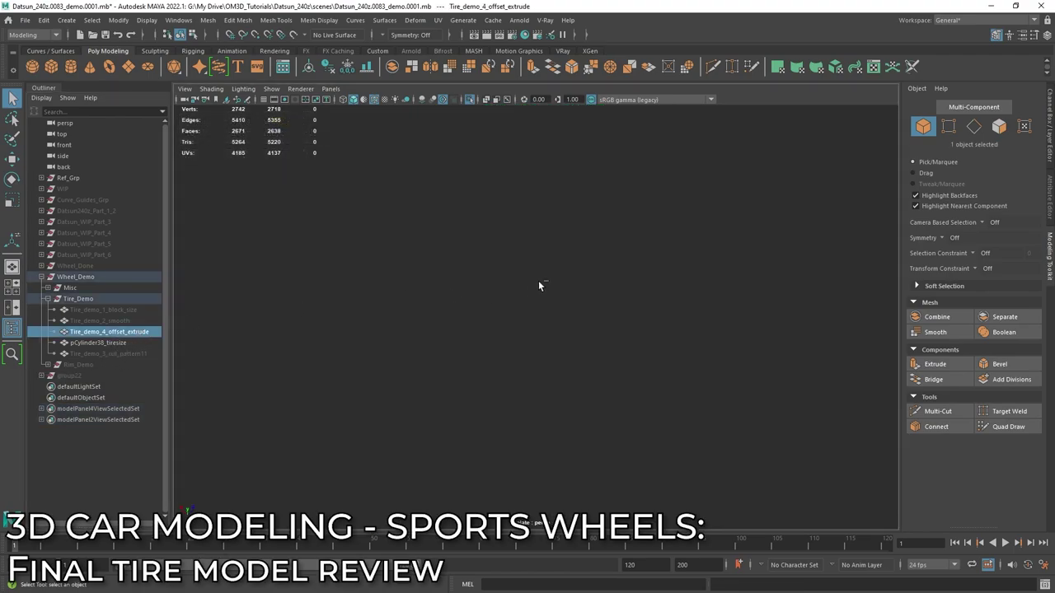
key(ctrl+1)
scroll(538, 281, down, 5)
key(f)
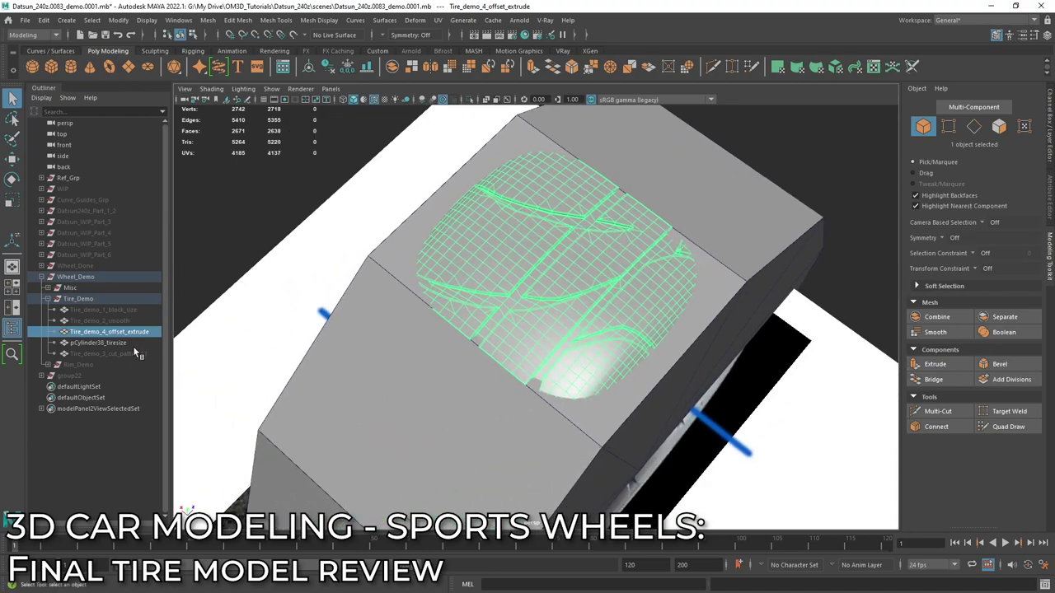
alt+drag(374, 295, 389, 308)
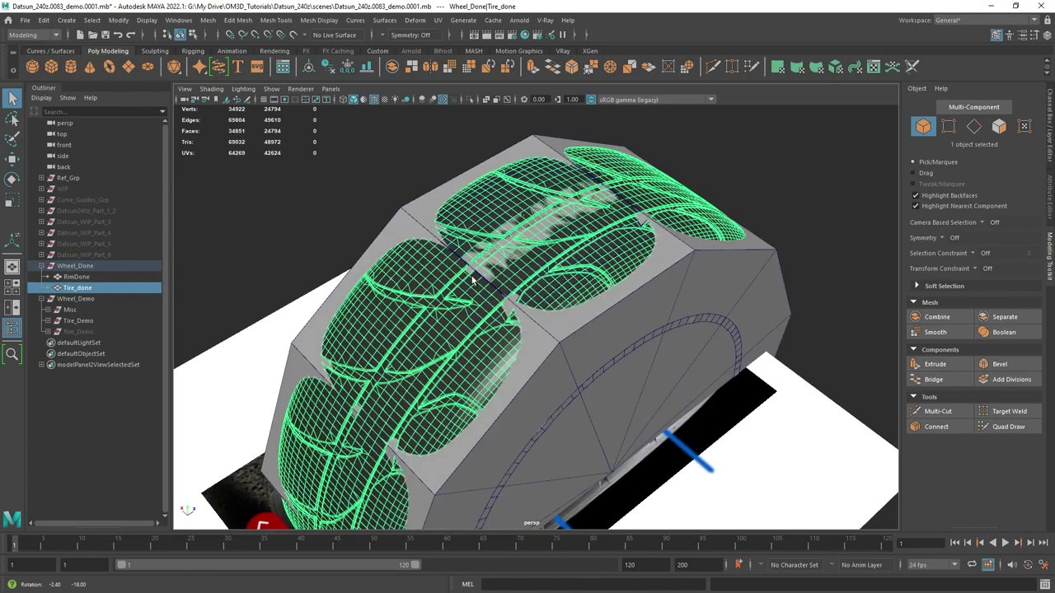
- Isolate the finished Tire_done model and examine its tread grooves up close
key(ctrl+1)
alt+drag(536, 290, 585, 293)
scroll(624, 271, up, 5)
scroll(577, 309, down, 5)
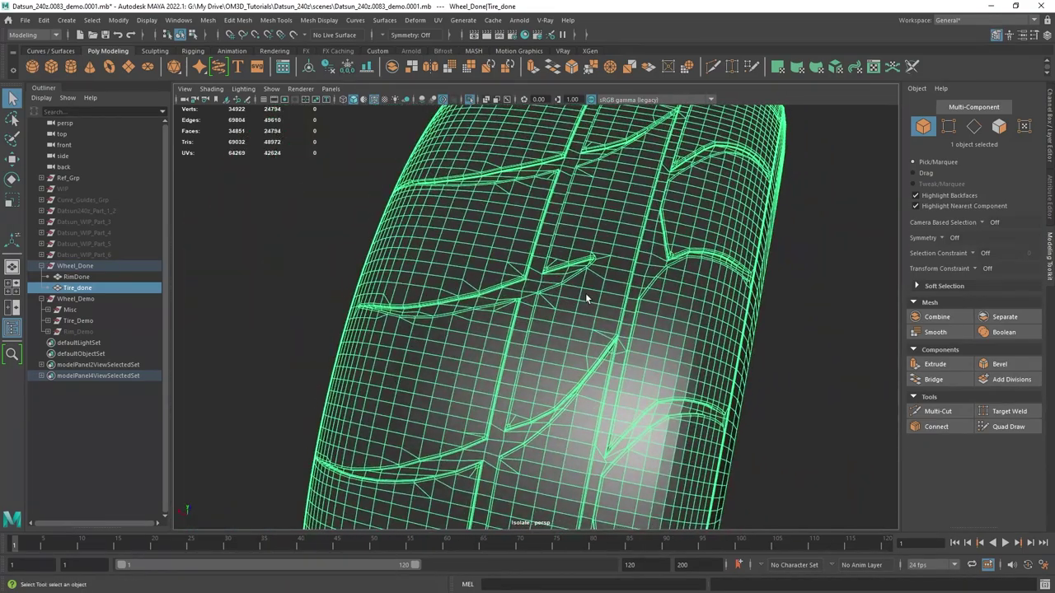
- Examine the edge flow around Tire_done's tread grooves and groove corners, switching the mesh to face components
scroll(585, 292, up, 5)
scroll(521, 275, up, 5)
alt+middle_drag(453, 264, 460, 308)
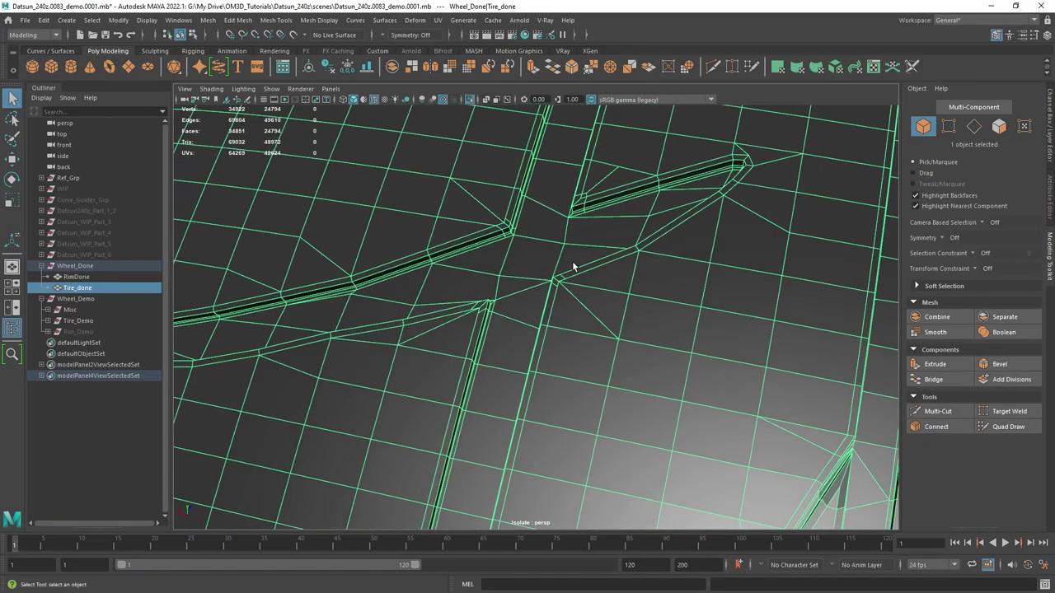
scroll(640, 292, down, 2)
alt+drag(639, 293, 643, 262)
scroll(592, 262, up, 8)
right_drag(643, 262, 642, 310)
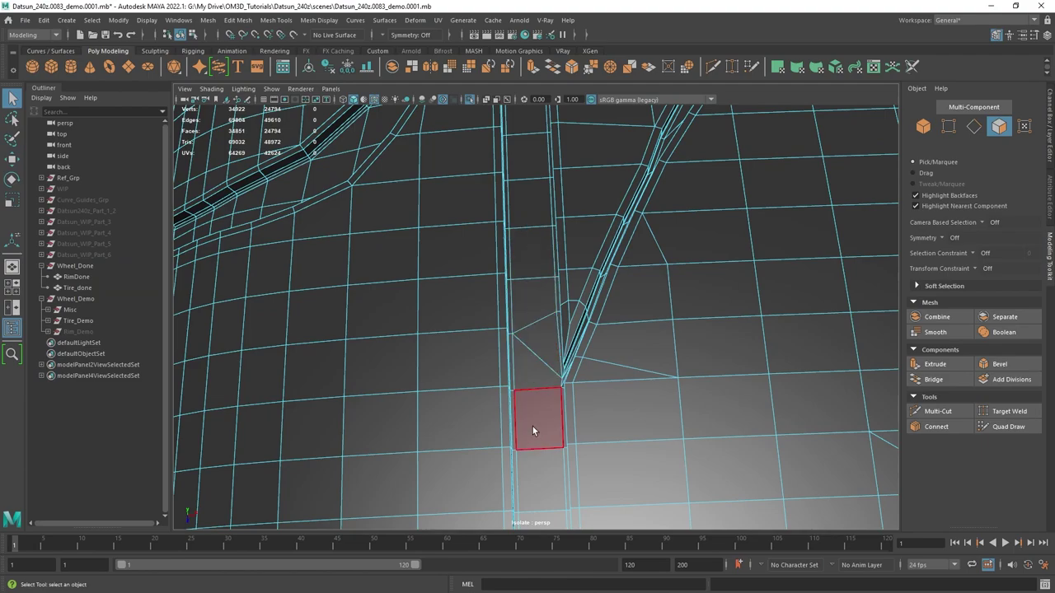
scroll(567, 332, down, 1)
scroll(677, 362, down, 1)
- Turn on smooth mesh preview for Tire_done, return to object mode, and deselect it to review the shaded tread and sidewall
key(3)
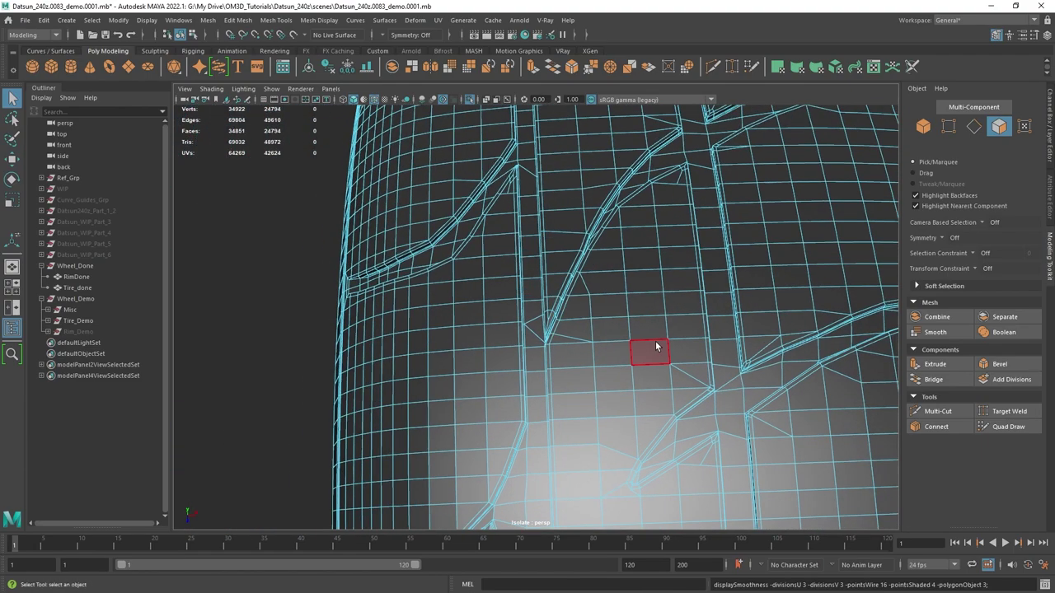
alt+drag(661, 351, 560, 252)
key(F8)
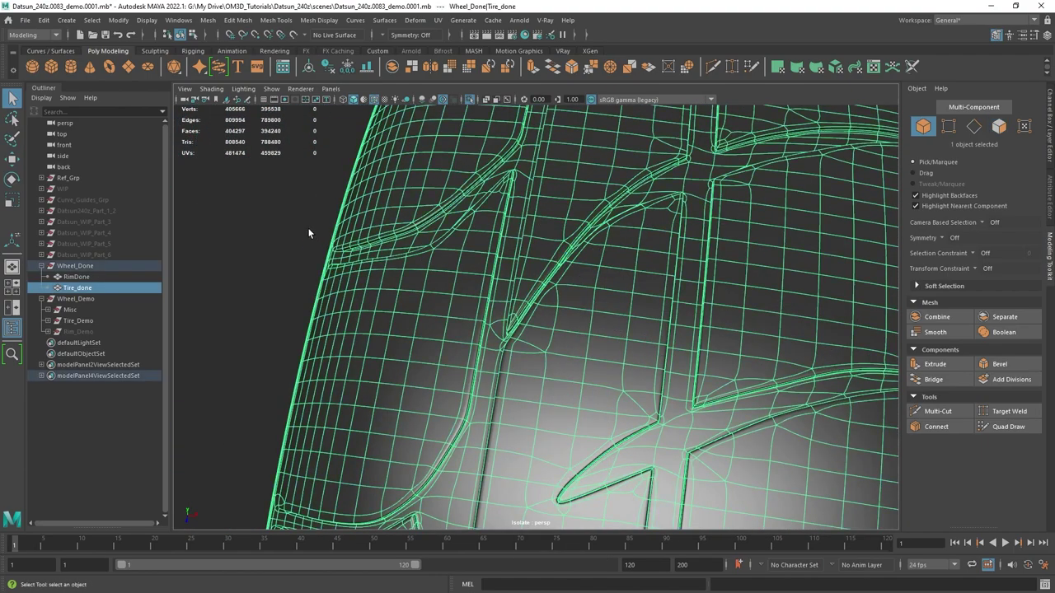
click(307, 228)
alt+drag(464, 294, 610, 245)
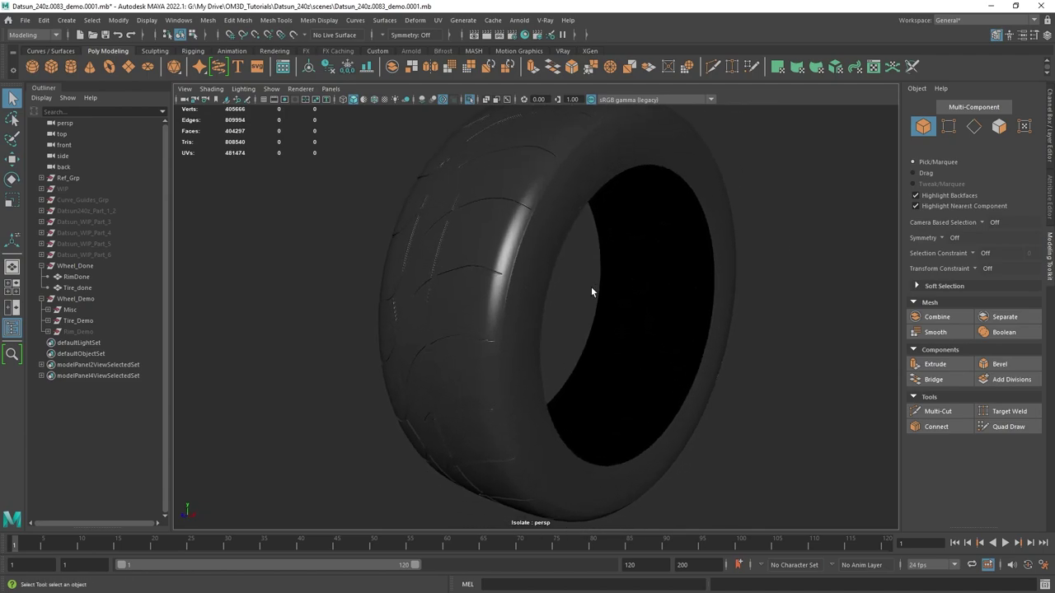
alt+drag(591, 280, 452, 333)
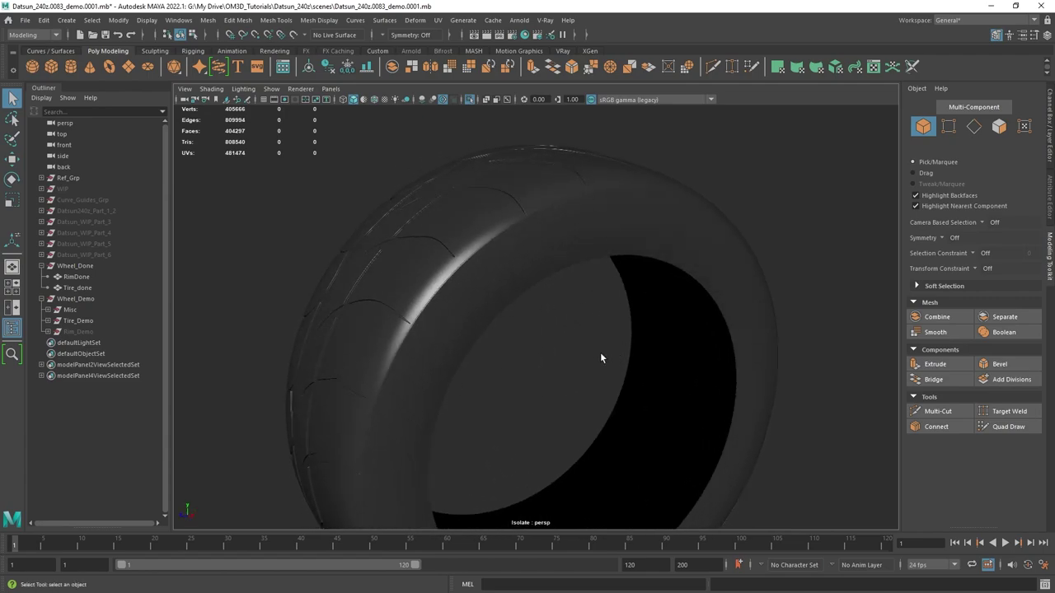
alt+drag(574, 289, 601, 248)
- Select the tire and inspect its smoothed wireframe across the tread, sidewall and inner side
click(544, 270)
alt+drag(497, 397, 556, 349)
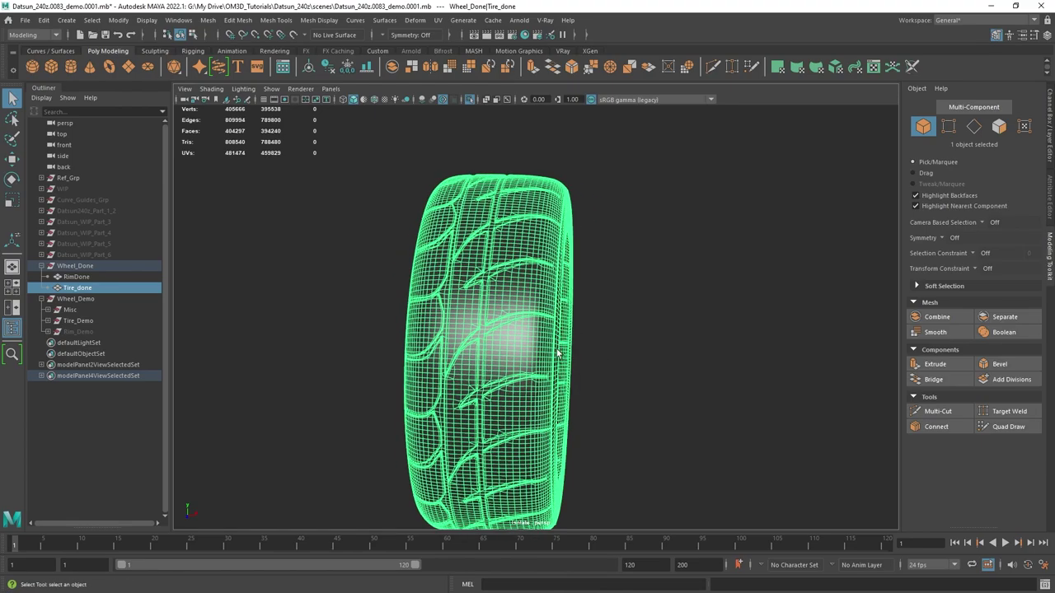
alt+drag(614, 271, 553, 172)
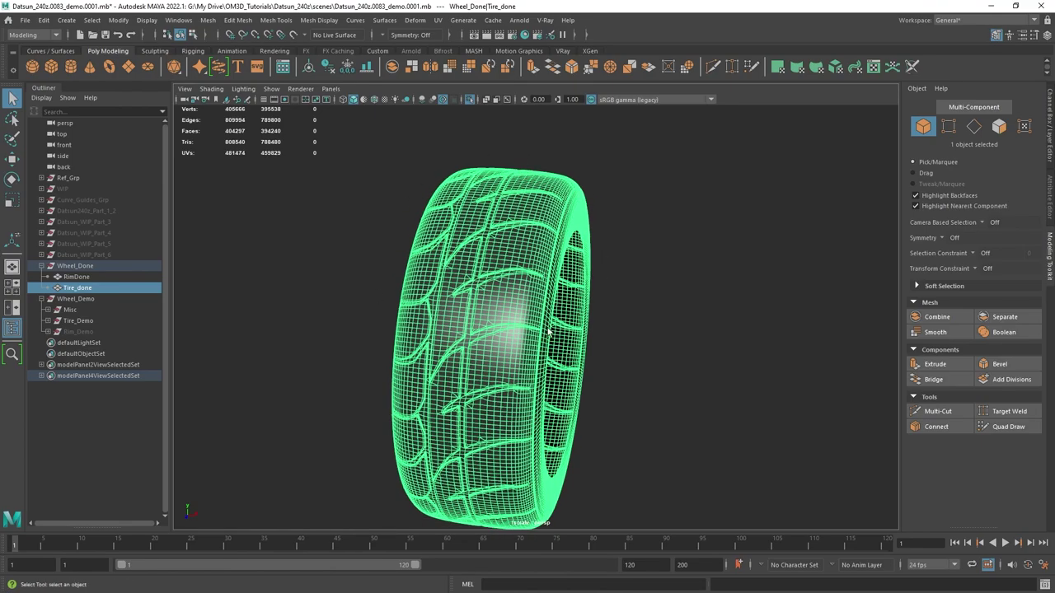
alt+drag(549, 331, 516, 289)
alt+drag(451, 228, 581, 253)
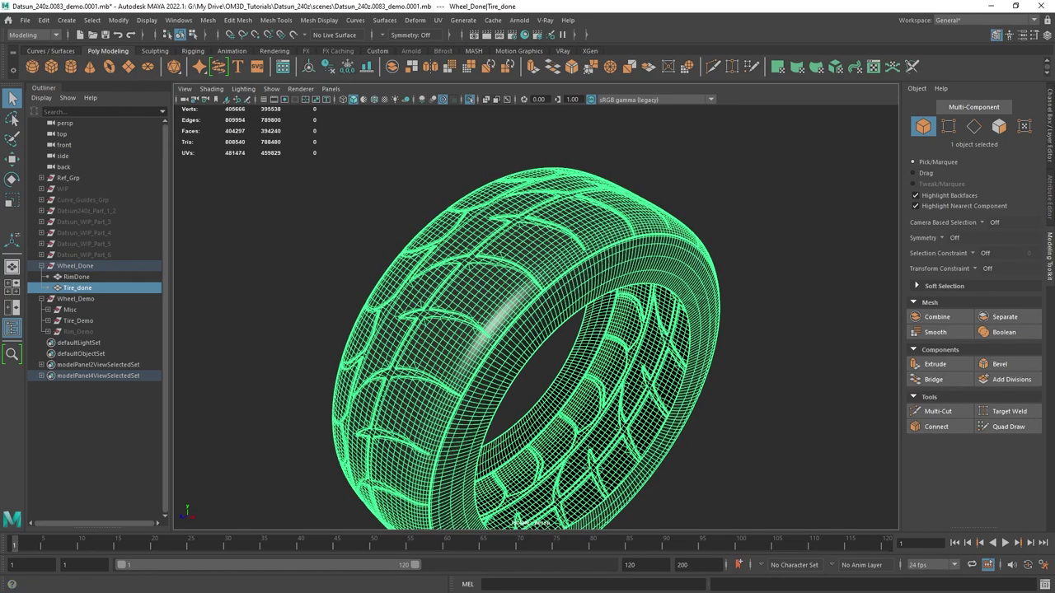
- Switch to the browser to view the YouTube tutorials on modeling a wheel and modeling tires, and return to Maya
key(alt+Tab)
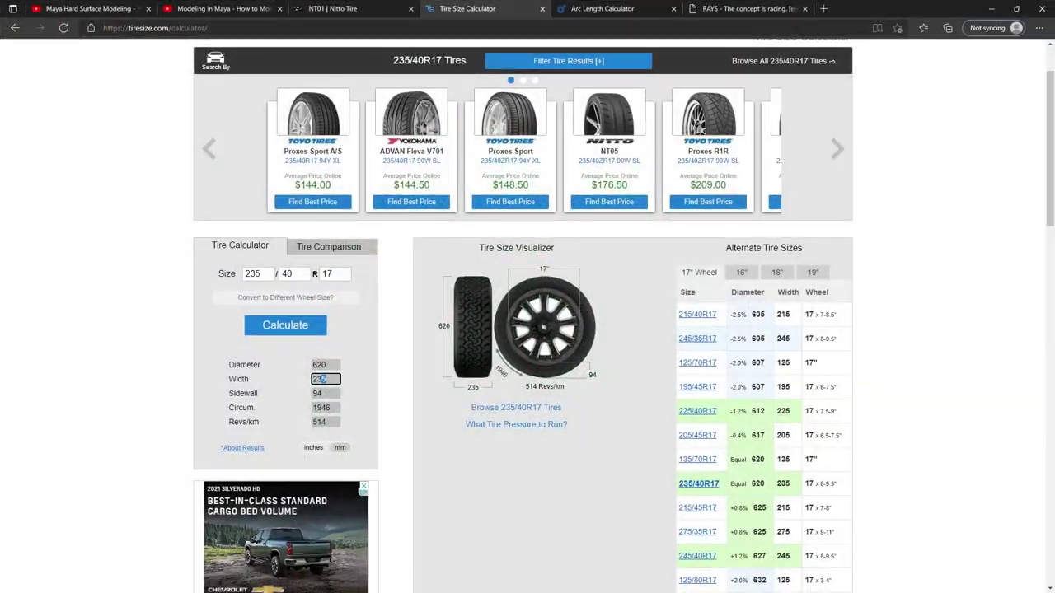
click(121, 8)
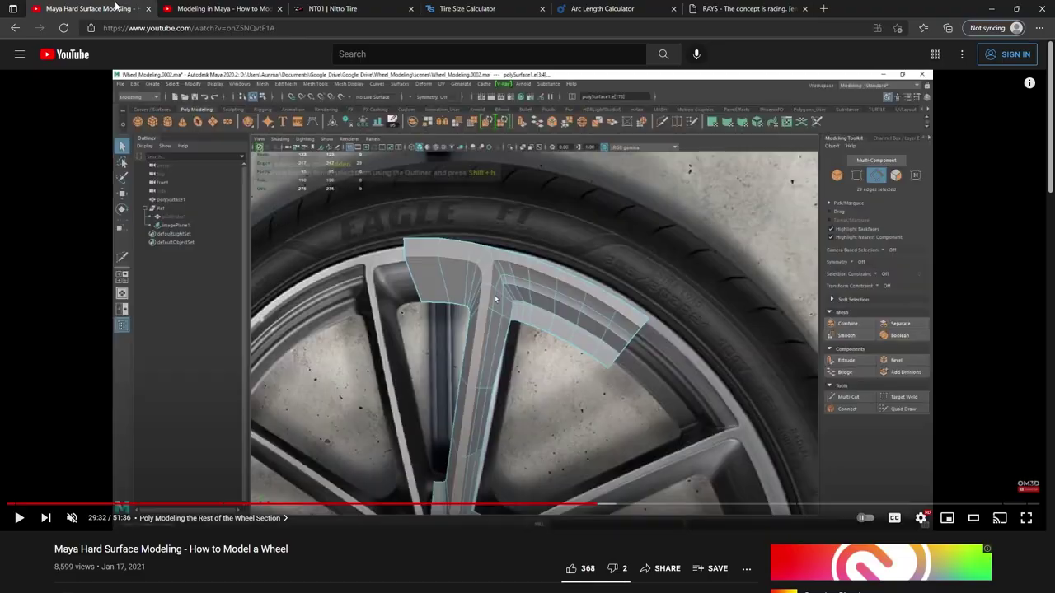
click(190, 7)
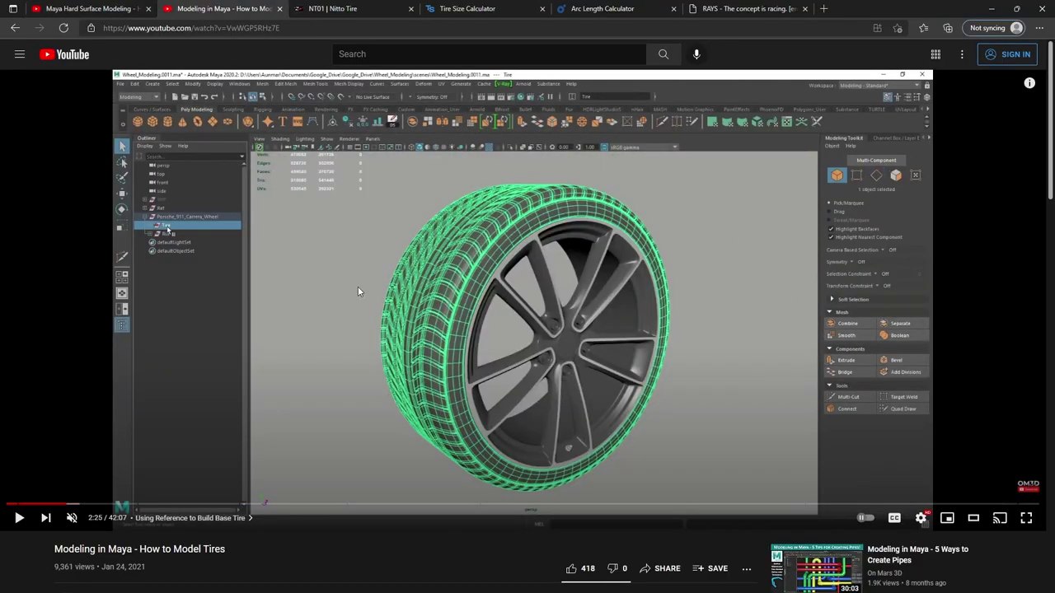
click(991, 8)
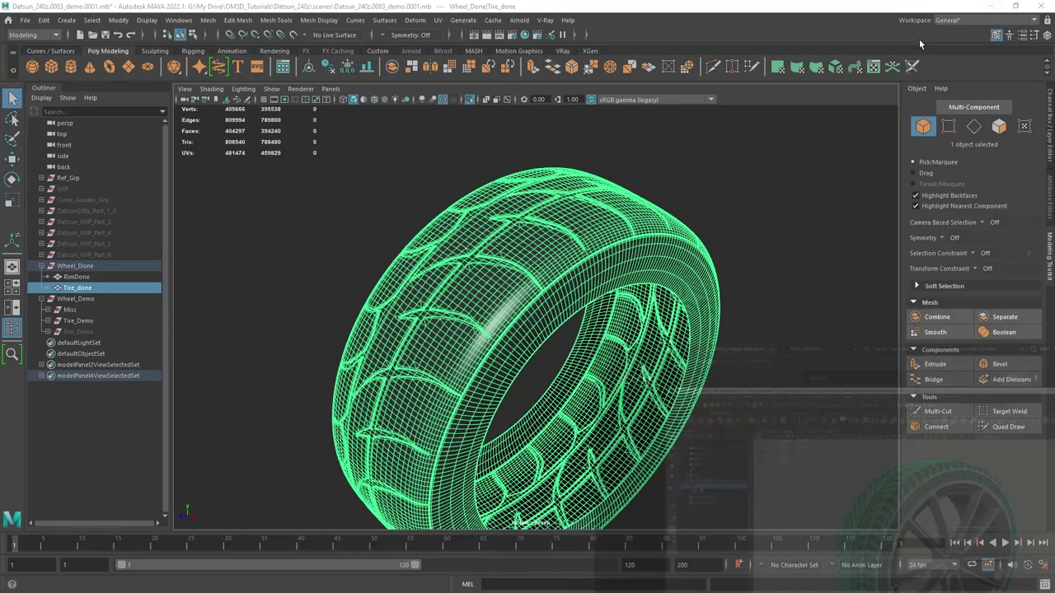
- Frame the selected tire and review its overall shape from several angles
key(f)
alt+drag(542, 346, 656, 262)
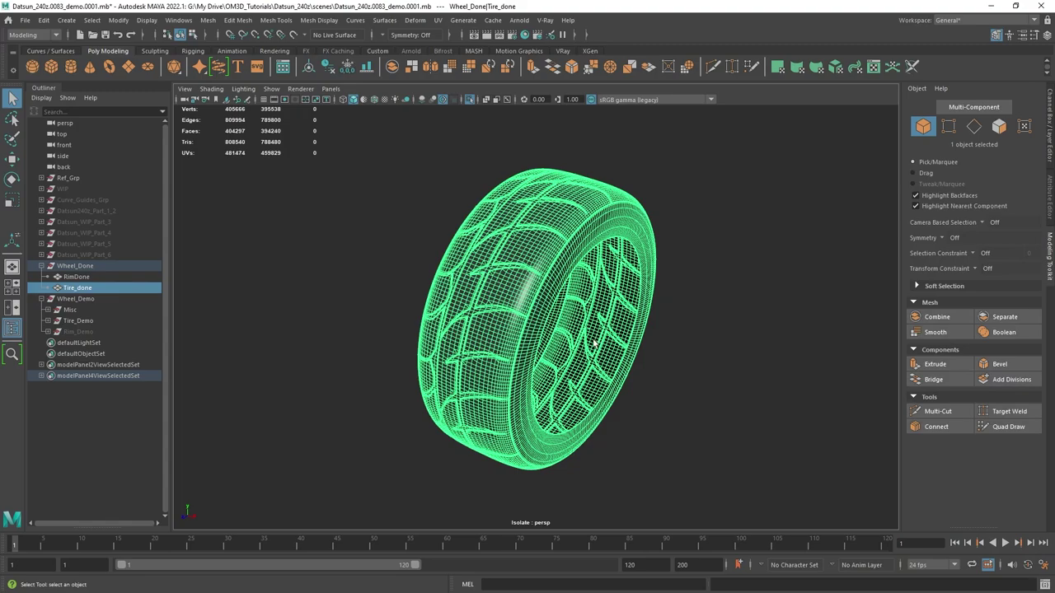
alt+drag(594, 344, 590, 277)
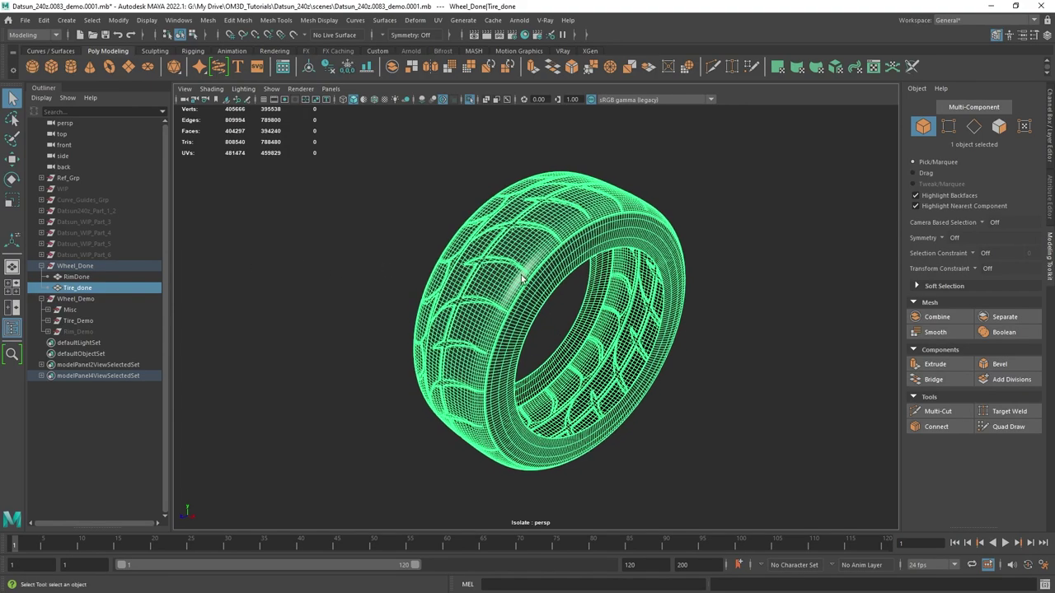
alt+drag(525, 280, 566, 322)
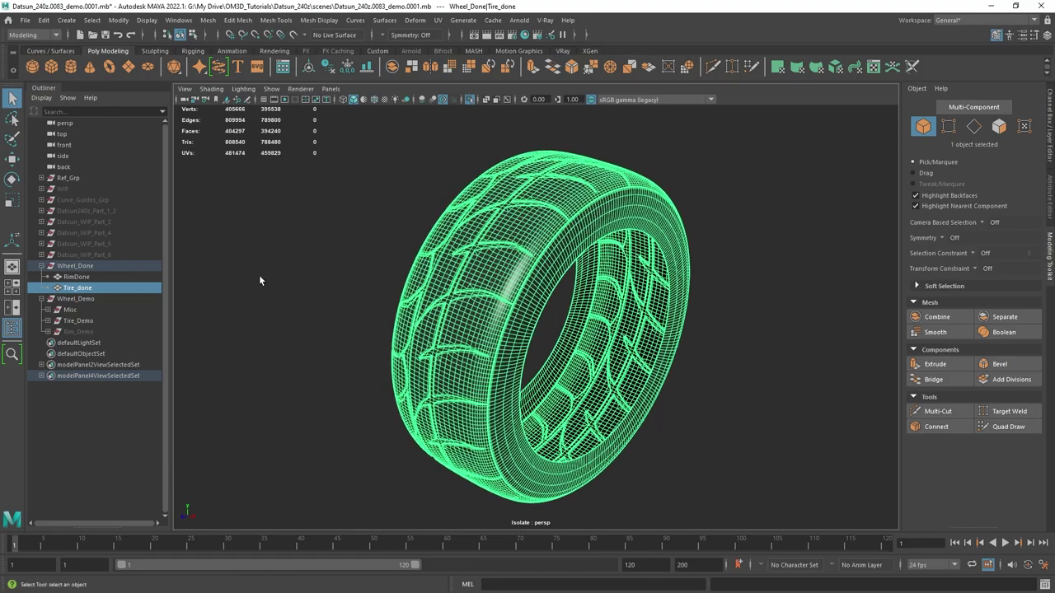
alt+right_drag(332, 242, 335, 317)
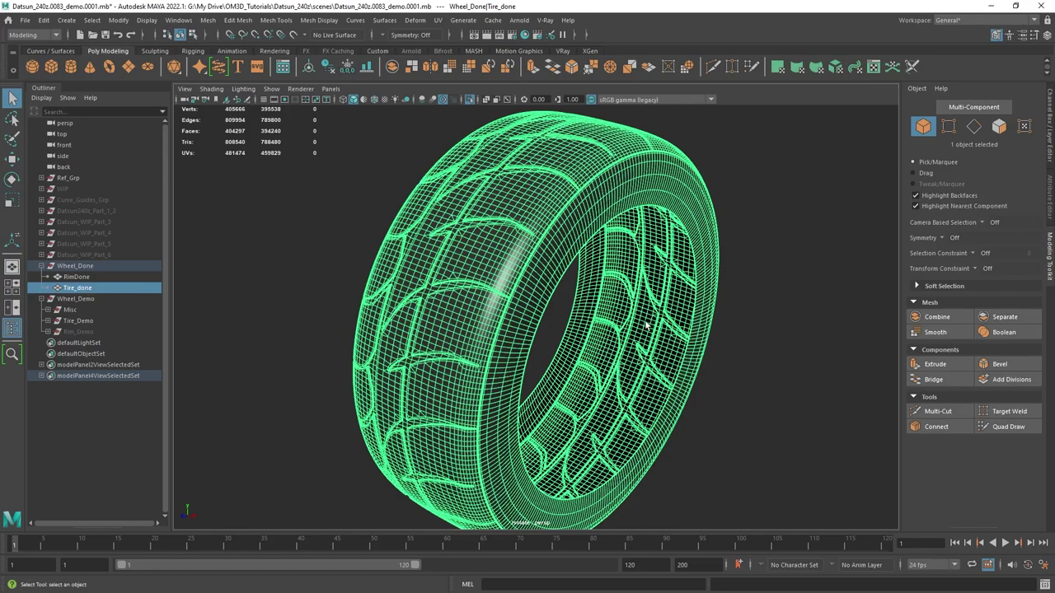
alt+drag(647, 328, 576, 302)
- Turn off isolation in the side view, frame the wheel there and maximize that view
key(space)
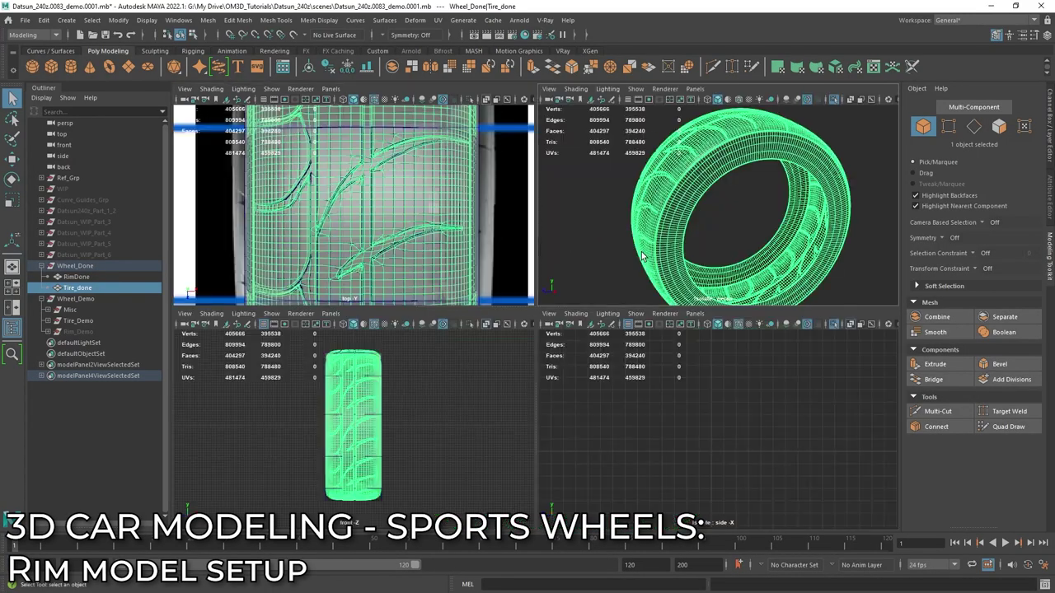
key(ctrl+1)
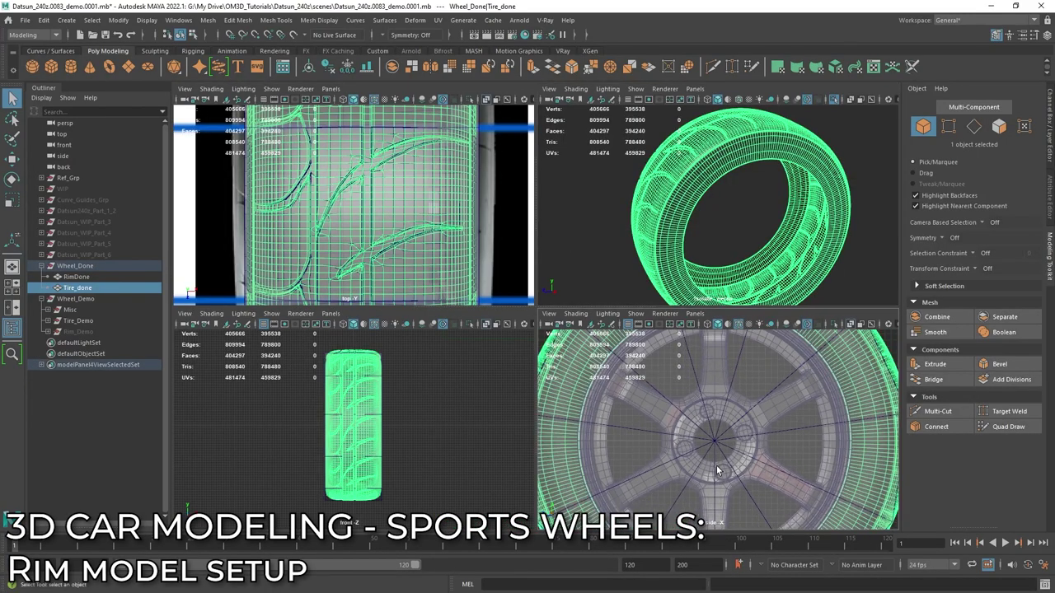
key(f)
key(space)
scroll(571, 286, up, 3)
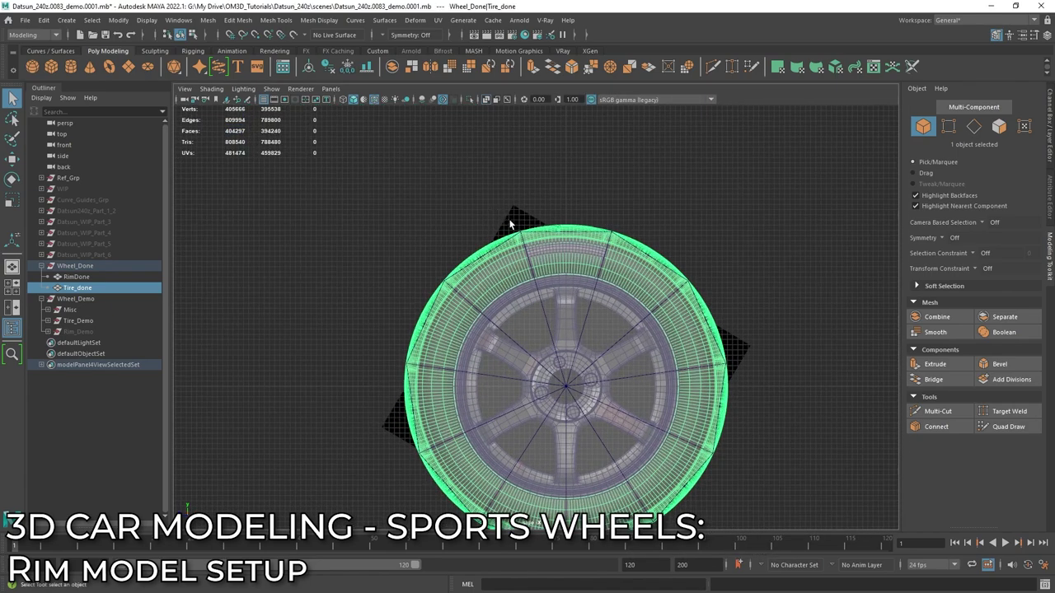
- Deselect the tire, expand Ref_Grp and select imagePlane_Rim
click(667, 251)
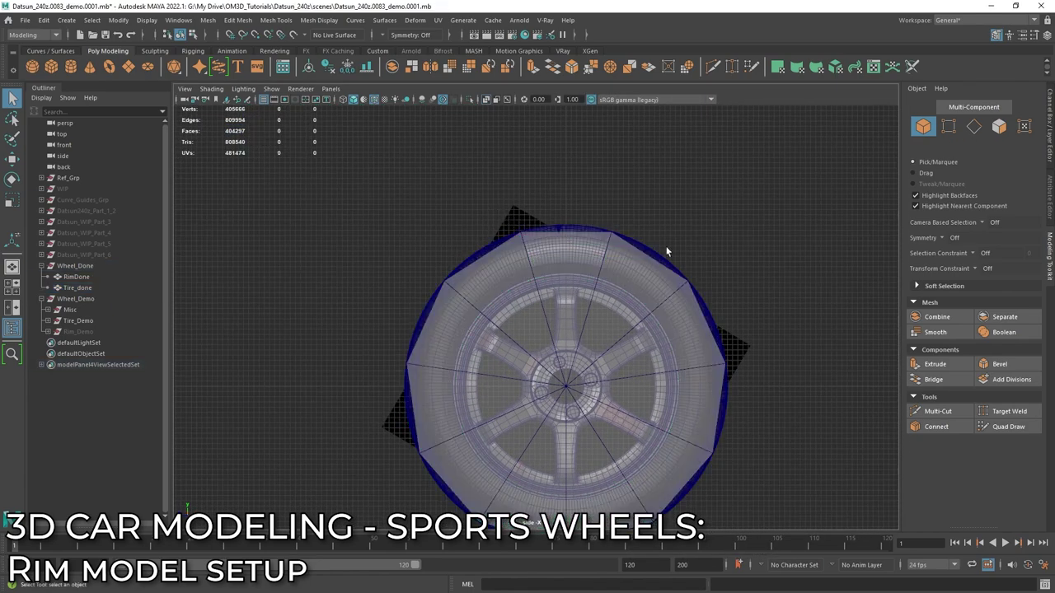
click(42, 178)
click(107, 245)
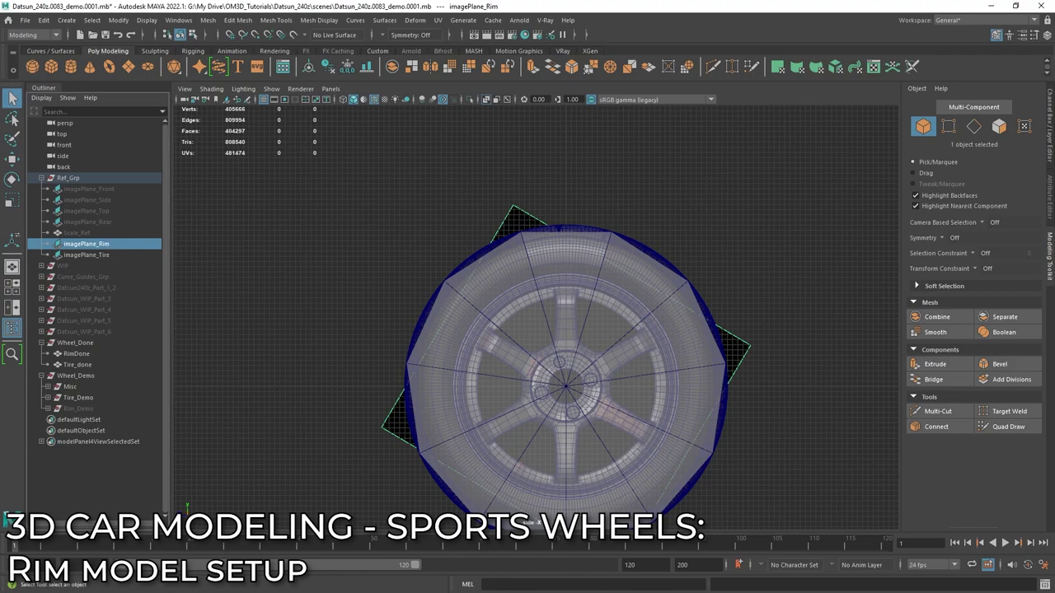
- Switch to the reference image board and examine the six-spoke wheel in the DSPORT car photo up close
key(alt+Tab)
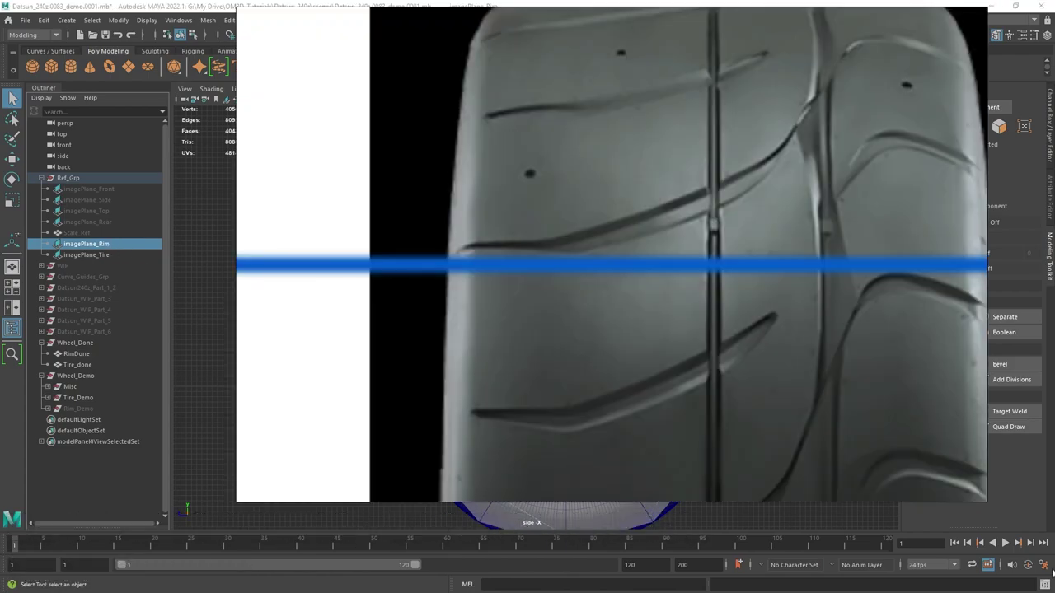
scroll(673, 306, down, 12)
middle_drag(598, 334, 646, 283)
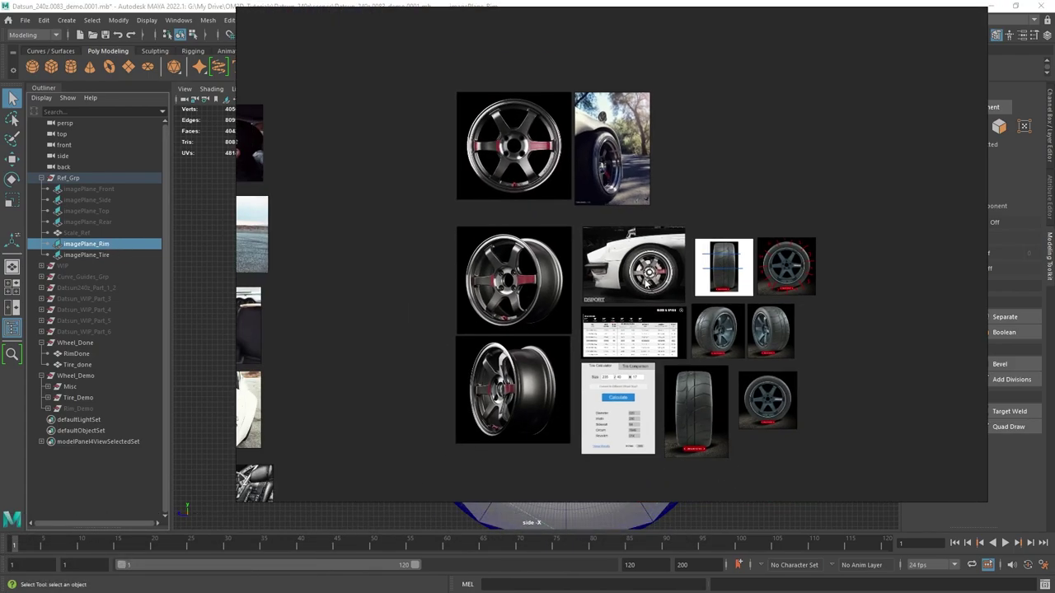
scroll(645, 283, up, 8)
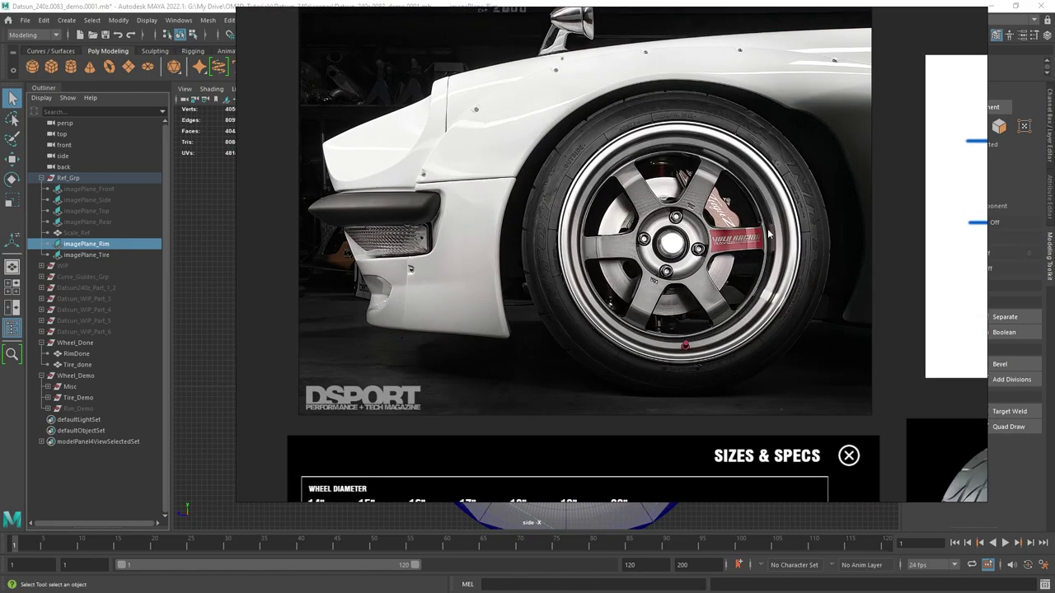
scroll(661, 255, up, 2)
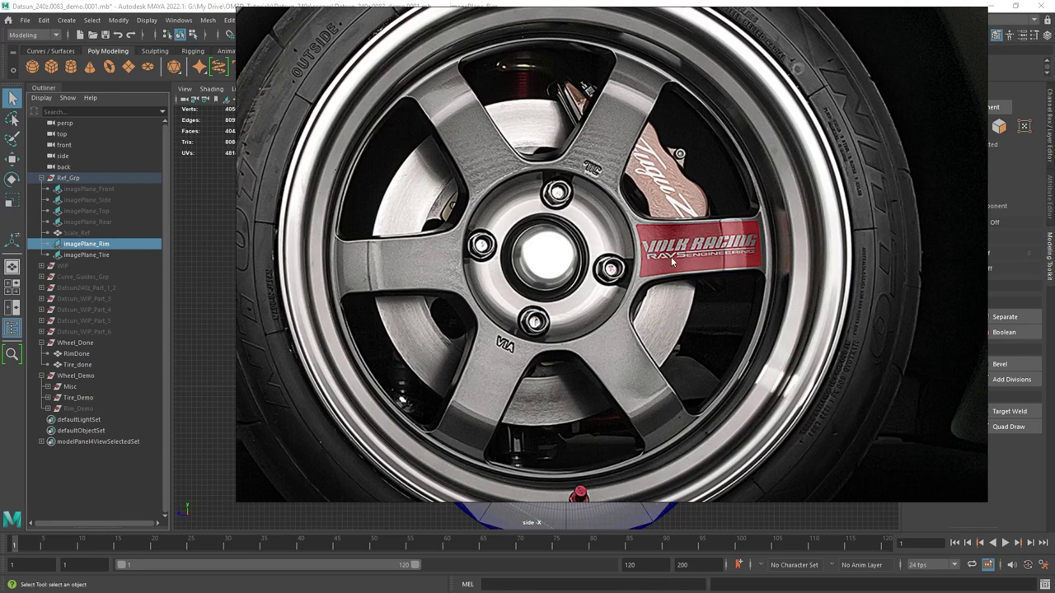
- Compare the DSPORT wheel photo with the rim product shots on the reference board
scroll(673, 262, down, 10)
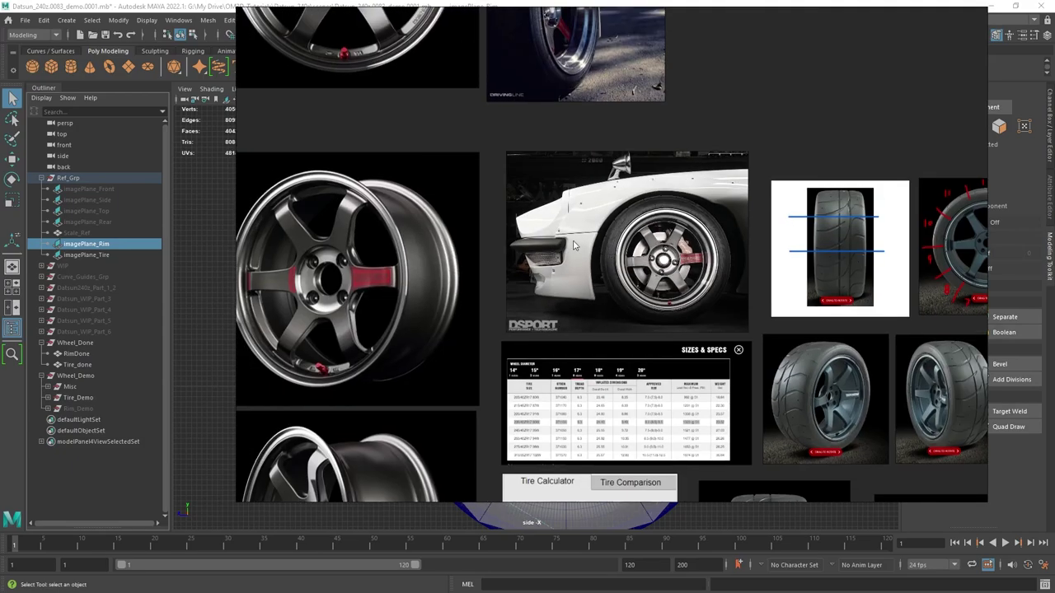
scroll(639, 265, up, 4)
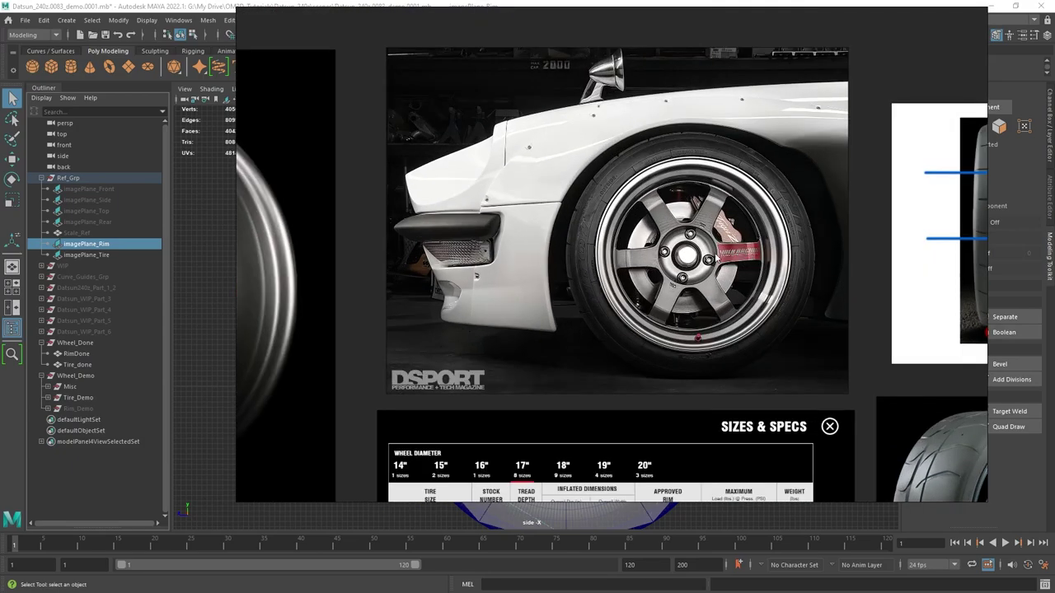
scroll(729, 259, down, 4)
middle_drag(655, 309, 667, 382)
middle_drag(667, 186, 676, 282)
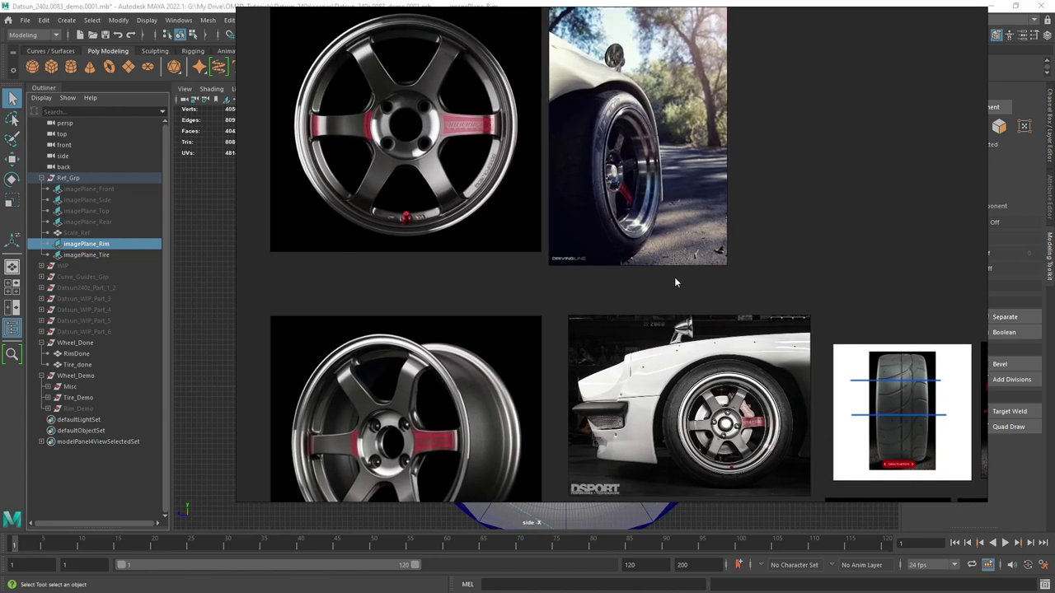
- Look over the collection of white Datsun car photos on the reference board
scroll(504, 263, down, 3)
scroll(529, 215, up, 5)
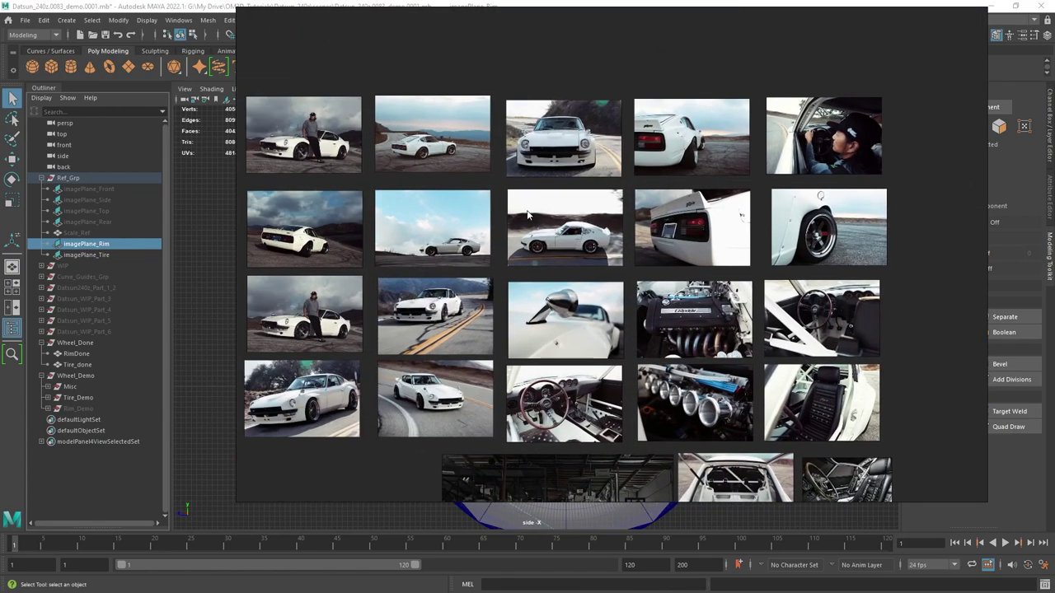
middle_drag(437, 219, 602, 231)
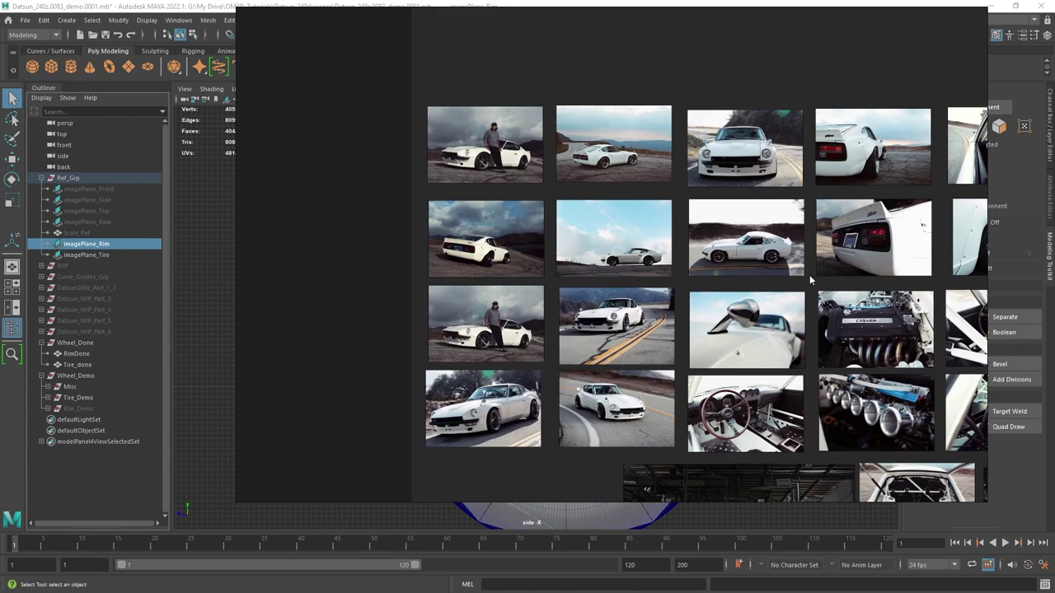
middle_drag(756, 265, 700, 259)
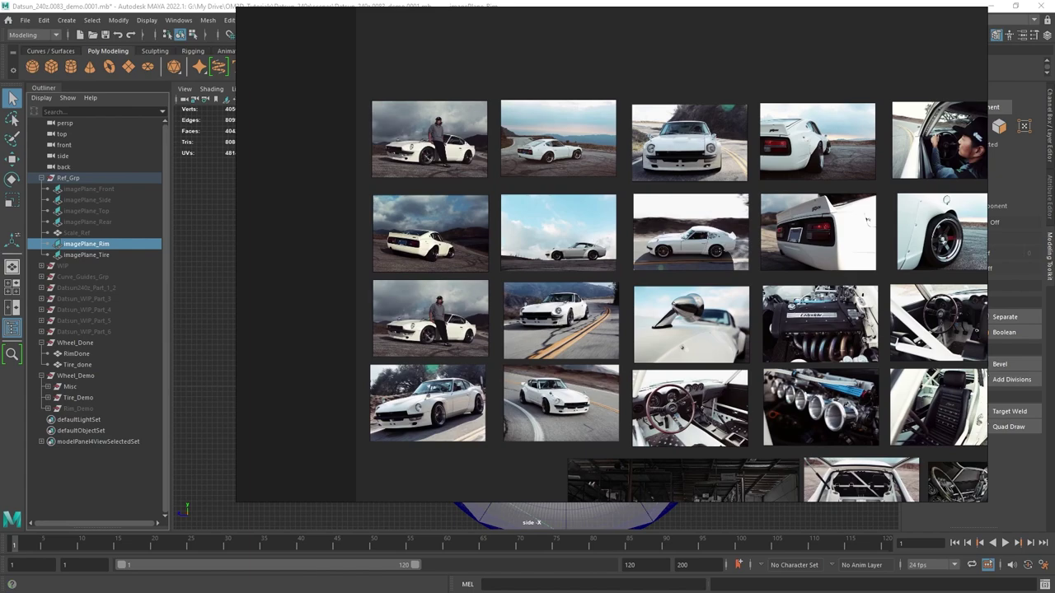
- Switch to the browser and view the Nitto NT01 tire page and the RAYS TE37SL Sonic wheel page
key(alt+Tab)
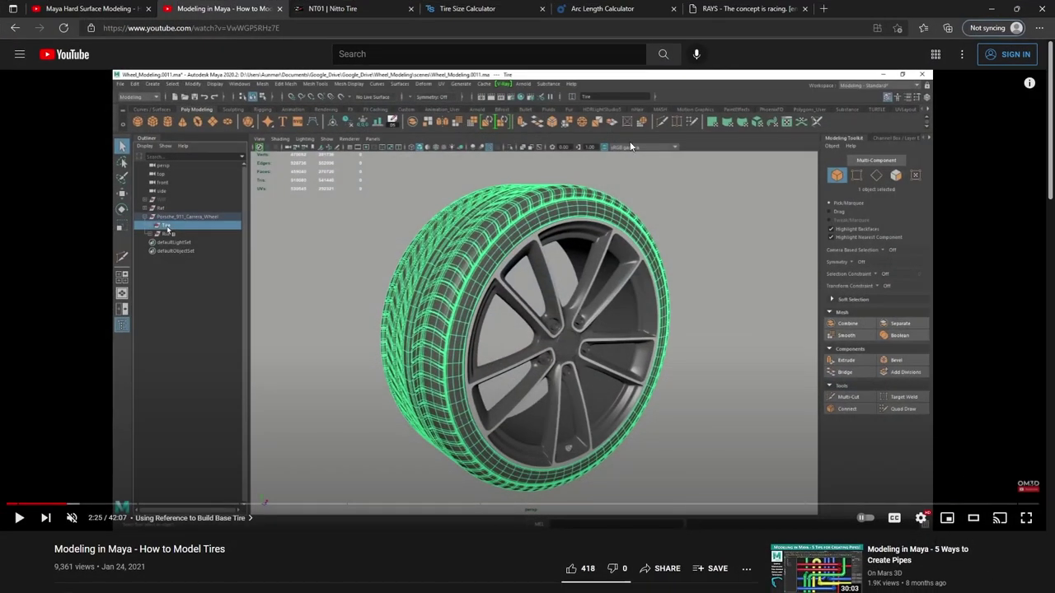
click(363, 9)
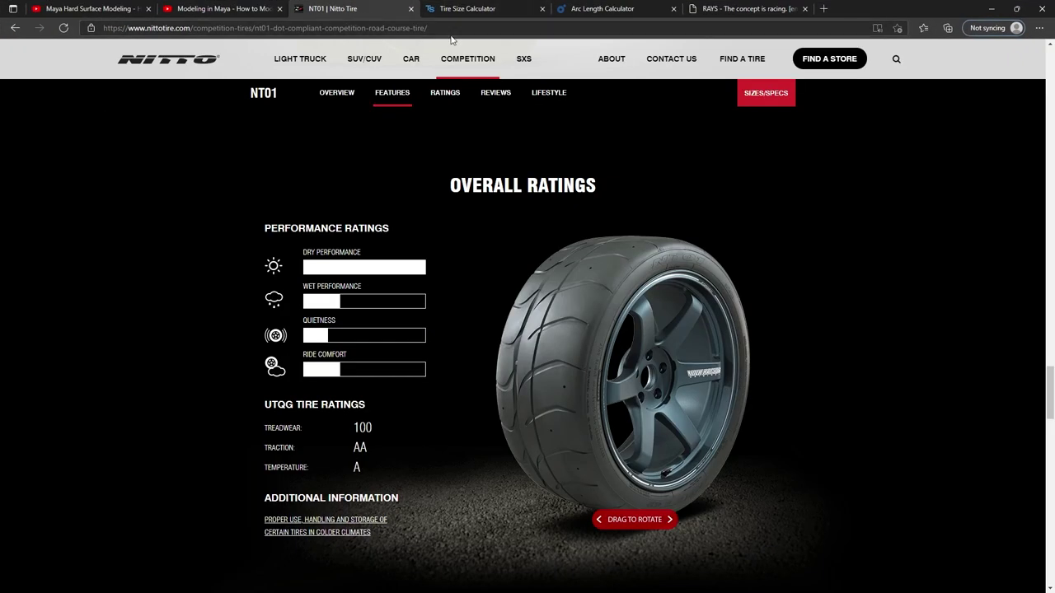
click(720, 9)
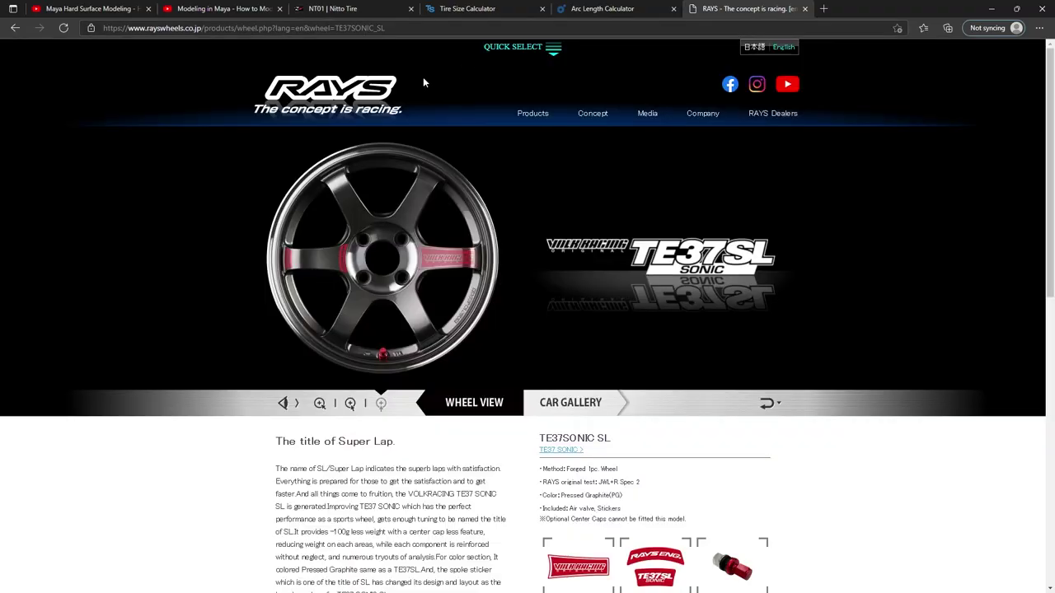
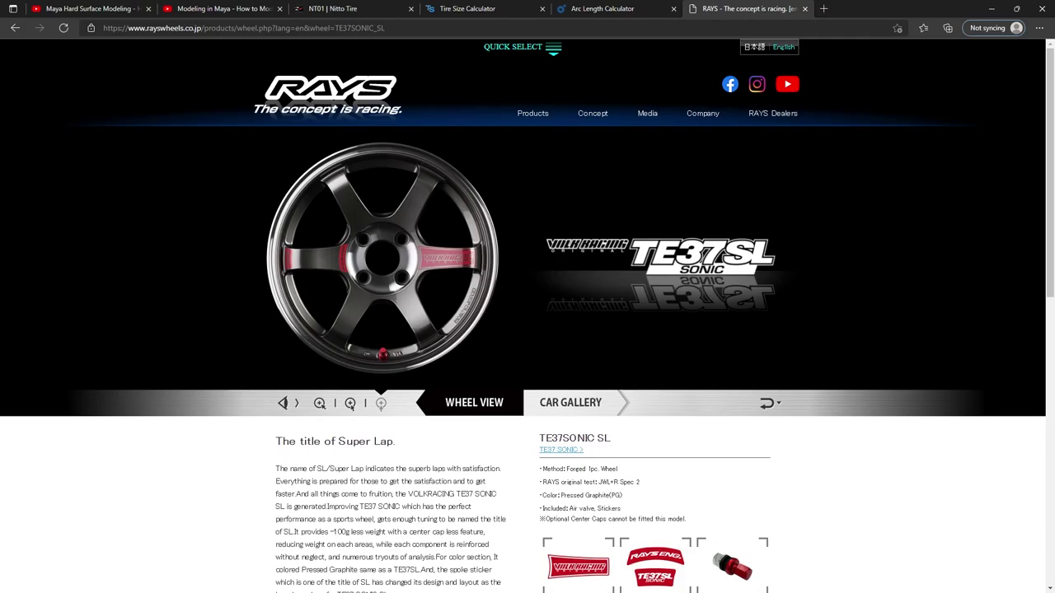
- Switch to Maya and hide the Tire_Demo group
key(alt+Tab)
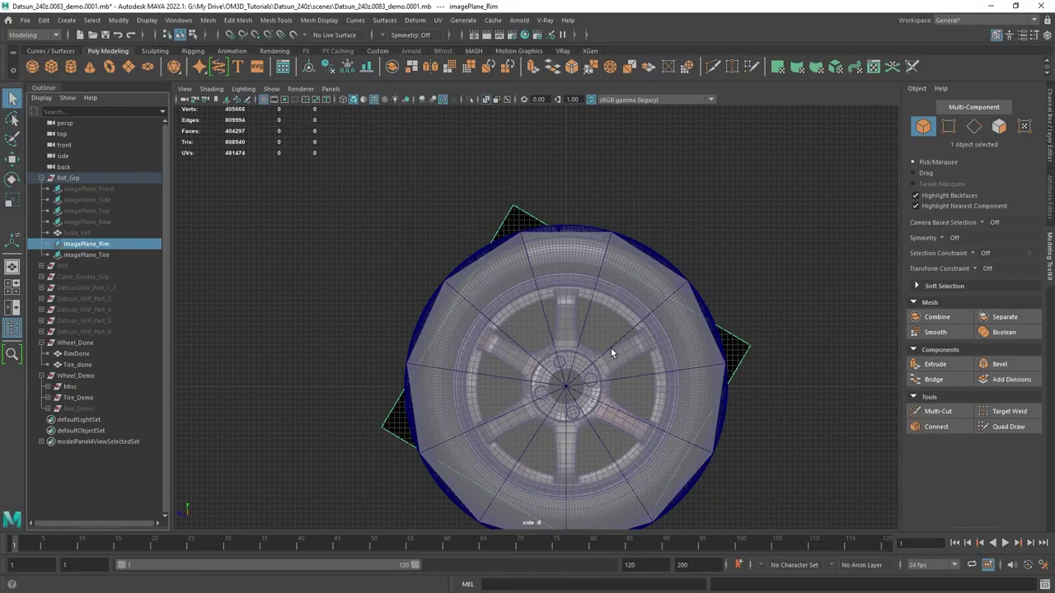
scroll(563, 277, up, 6)
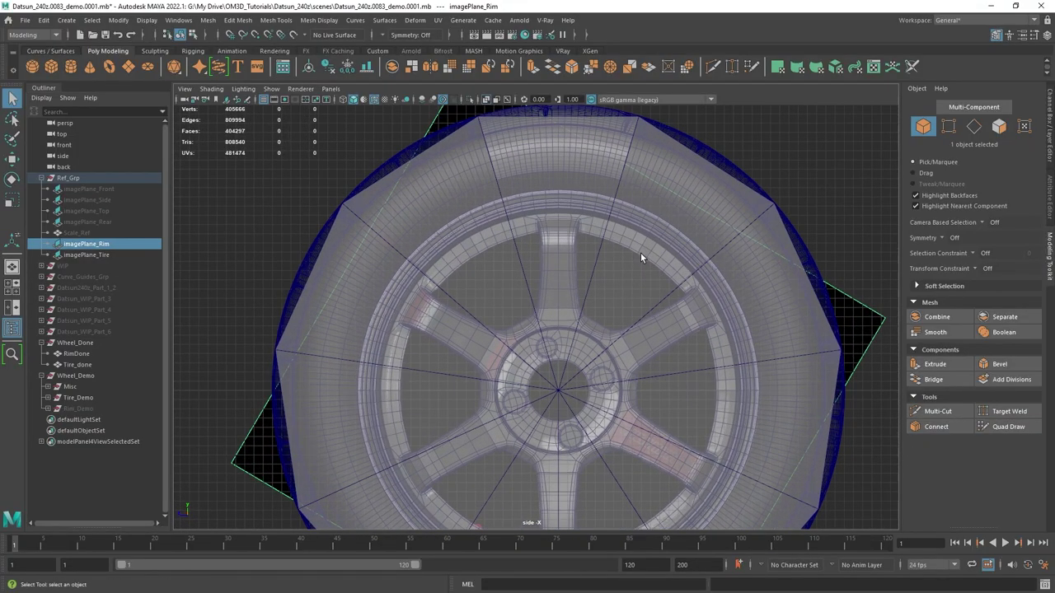
scroll(635, 275, down, 3)
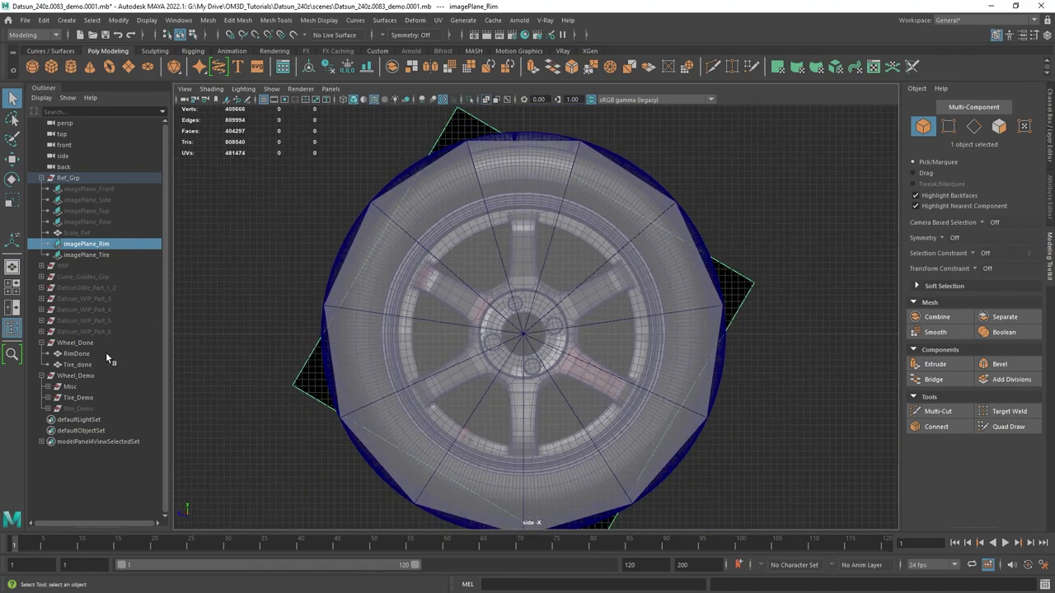
click(508, 177)
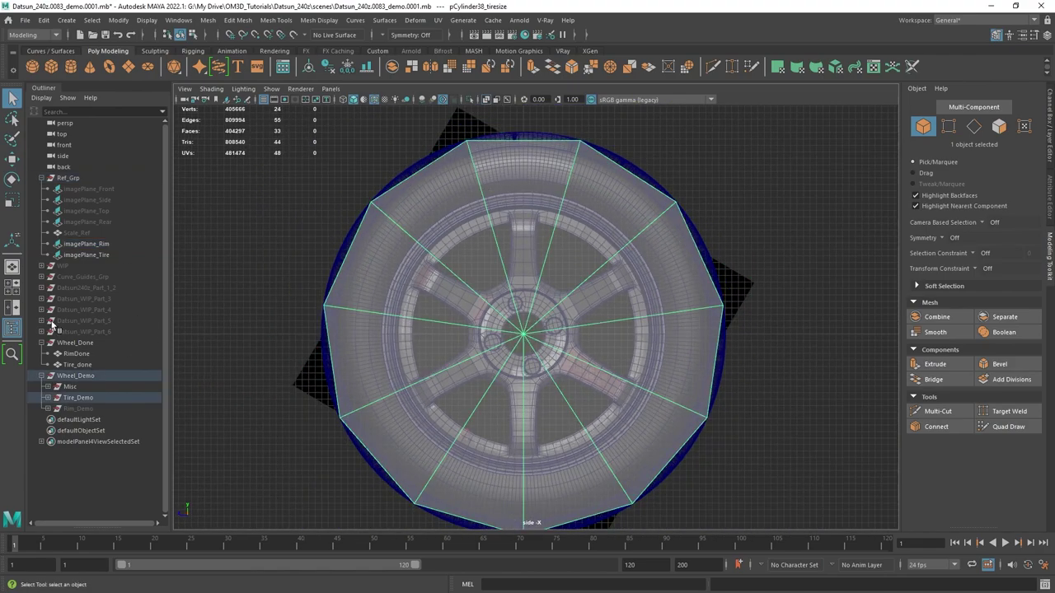
click(82, 398)
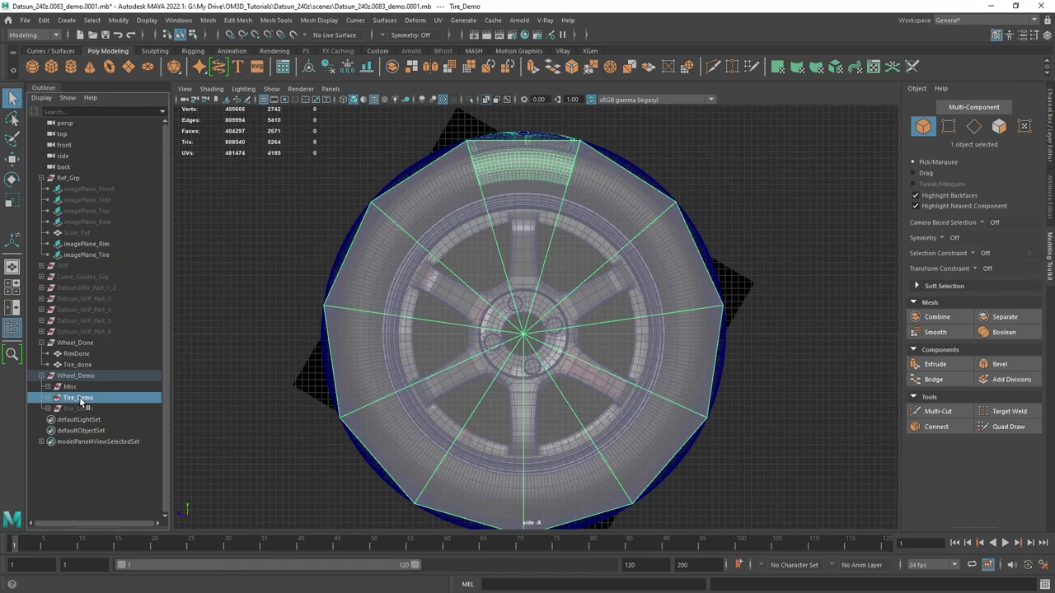
key(ctrl+h)
- Show the Rim_Demo group and the 36-segment rim-size cylinder from the Misc group
click(80, 409)
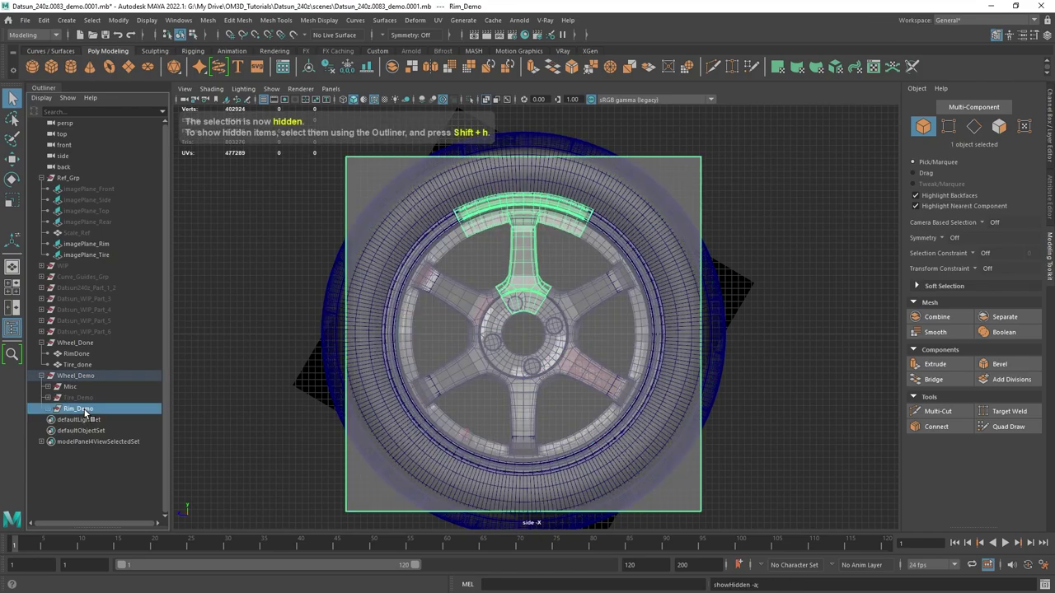
click(48, 408)
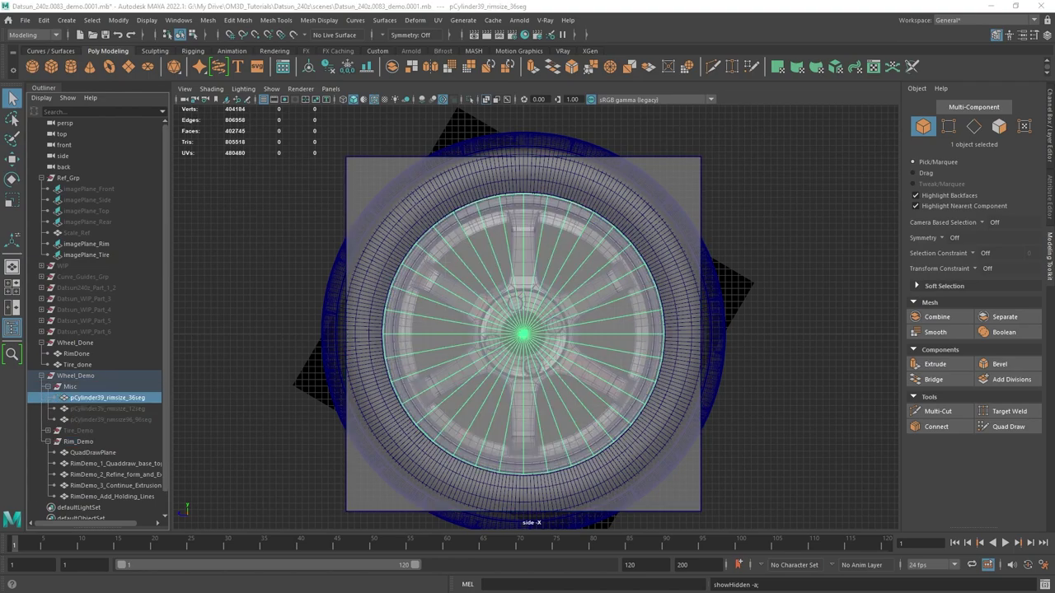
alt+middle_drag(560, 310, 582, 280)
scroll(583, 280, up, 1)
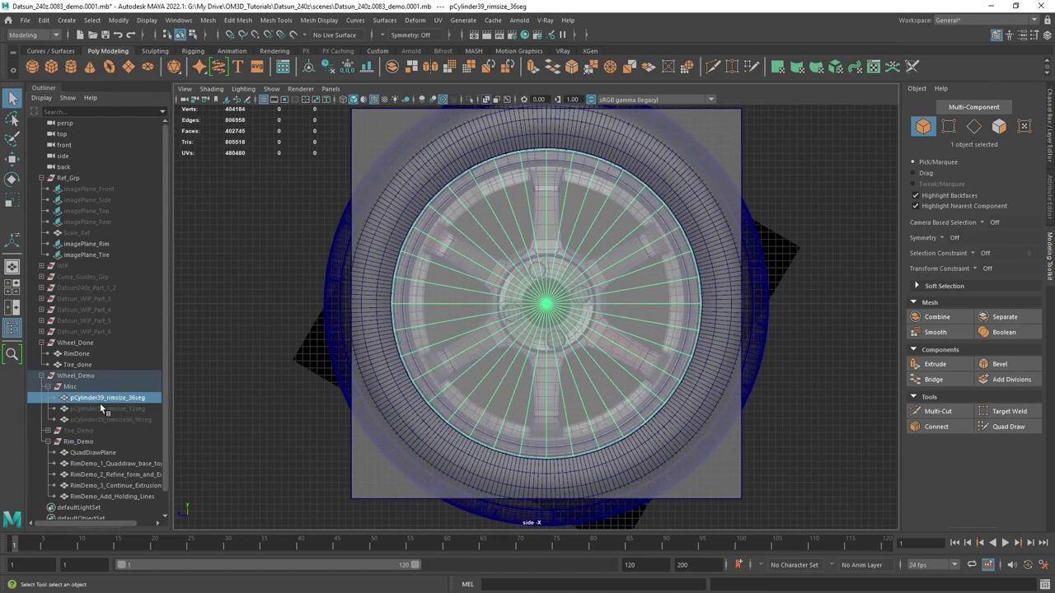
- Display the polyCylinder4 creation settings of the 36-segment rim-size cylinder
click(1050, 145)
click(934, 236)
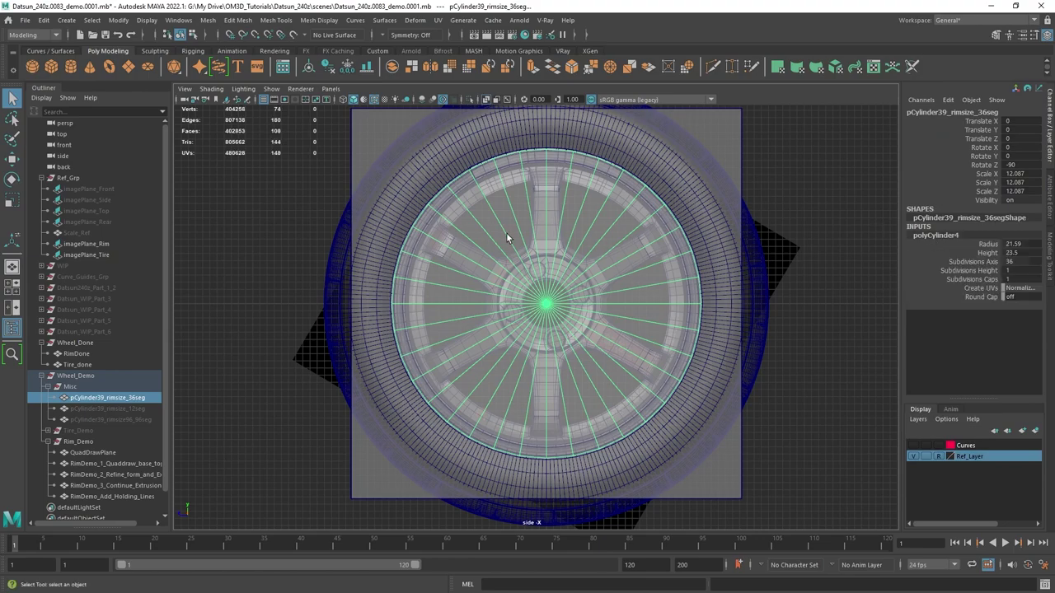
scroll(532, 251, up, 2)
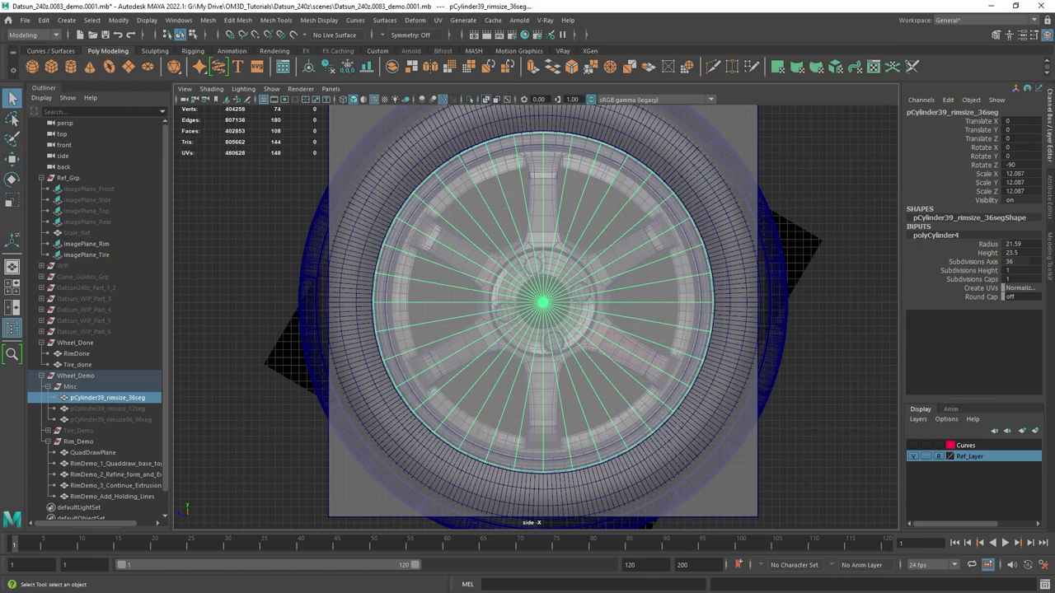
- Calculate the rim radius in Calculator by multiplying 17 by 2.54 and dividing the result by 2
key(alt+Tab)
key(Escape)
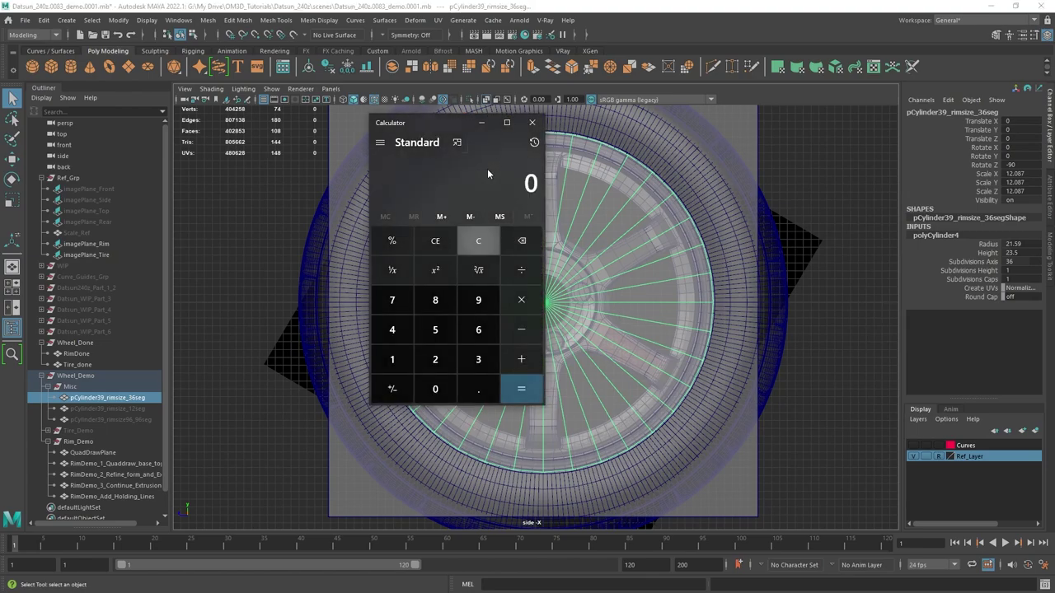
text(17*2.54)
key(Return)
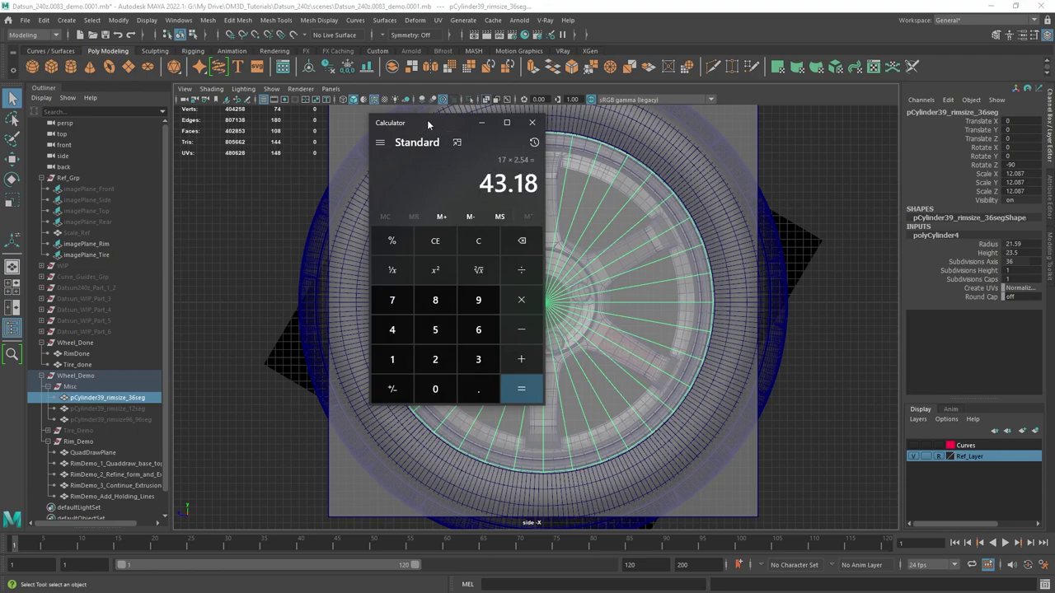
drag(427, 119, 290, 129)
text(+2)
key(Return)
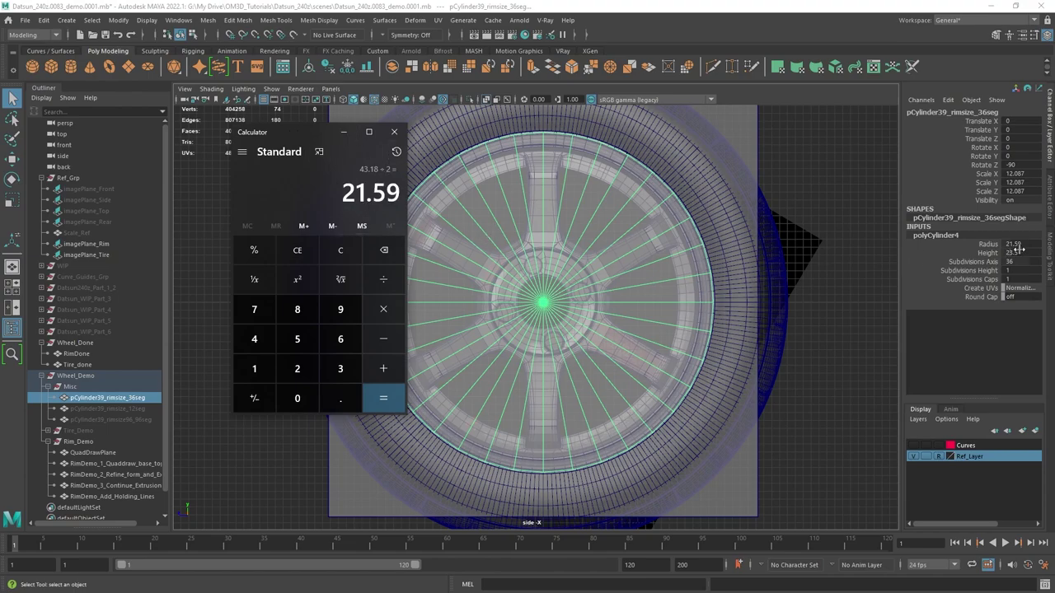
- Isolate the finished tire and the 36-segment cylinder in the perspective view and inspect how they fit together
alt+right_drag(623, 209, 687, 223)
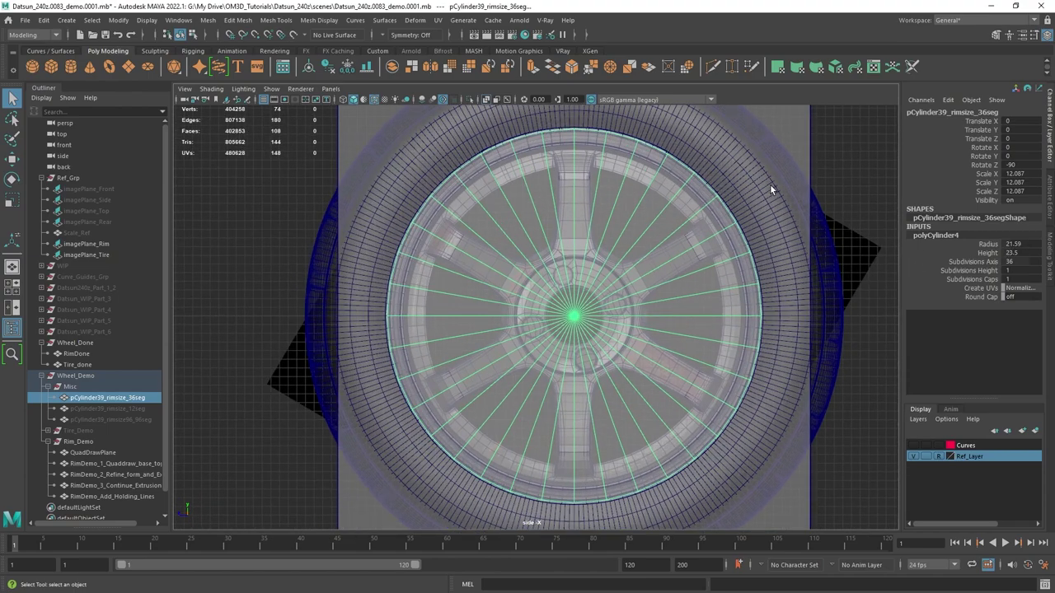
key(space)
key(ctrl+1)
alt+drag(709, 171, 737, 186)
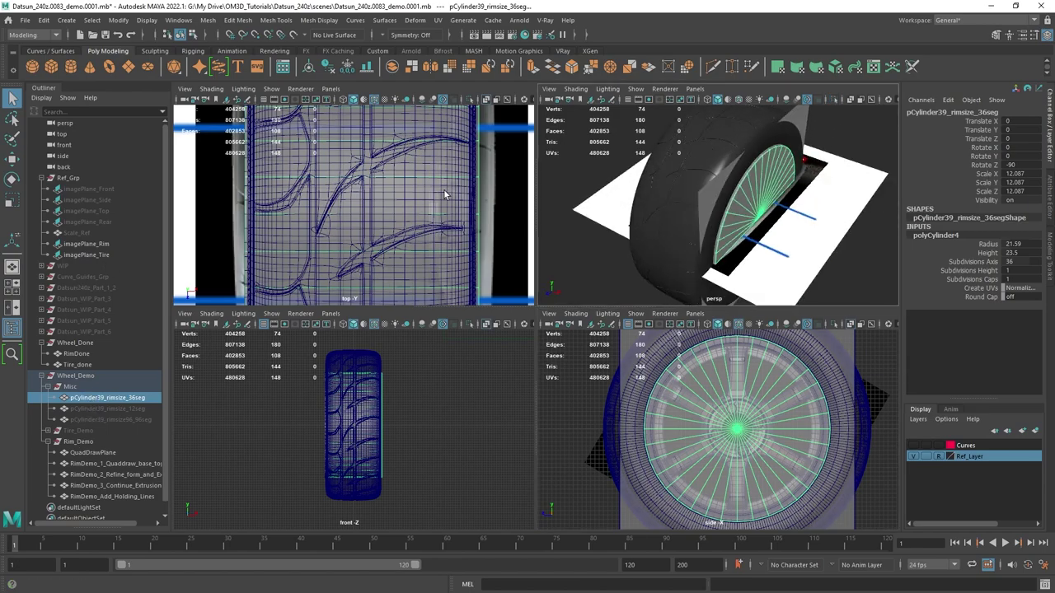
shift+click(677, 158)
alt+drag(836, 209, 829, 192)
click(676, 217)
alt+drag(703, 219, 602, 205)
scroll(758, 206, up, 6)
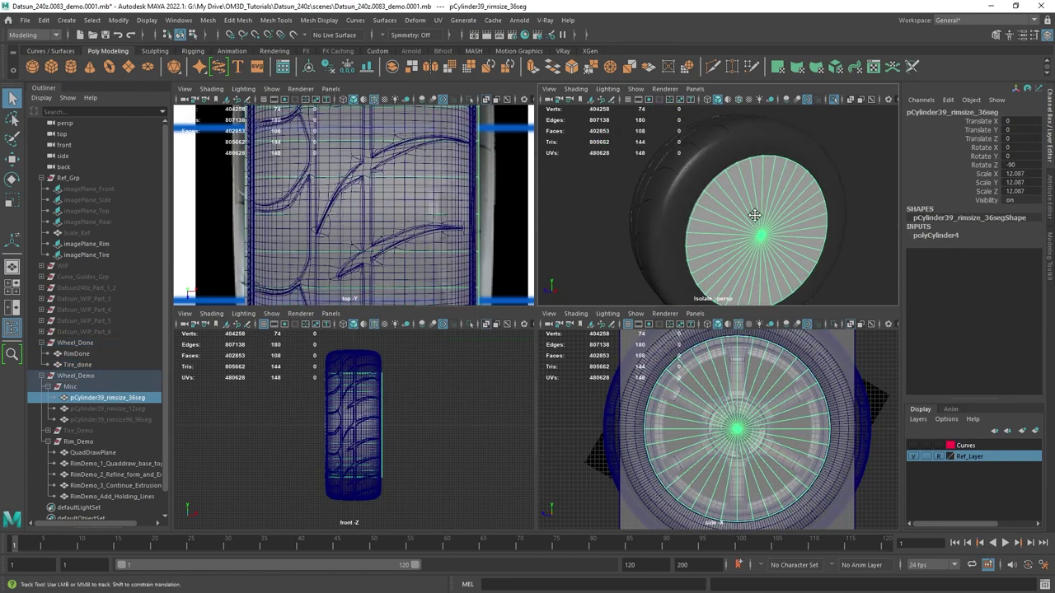
key(space)
alt+drag(618, 242, 765, 432)
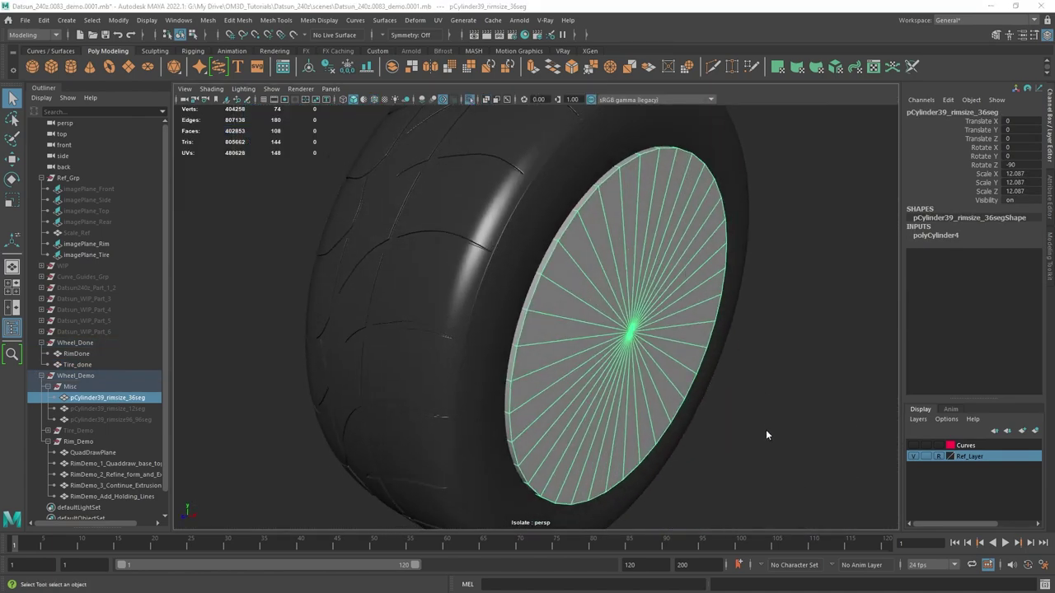
- Compare the 36-segment cylinder's radial edges with the rim spokes in the side view, and select the finished tire
key(space)
key(space)
alt+middle_drag(537, 242, 592, 337)
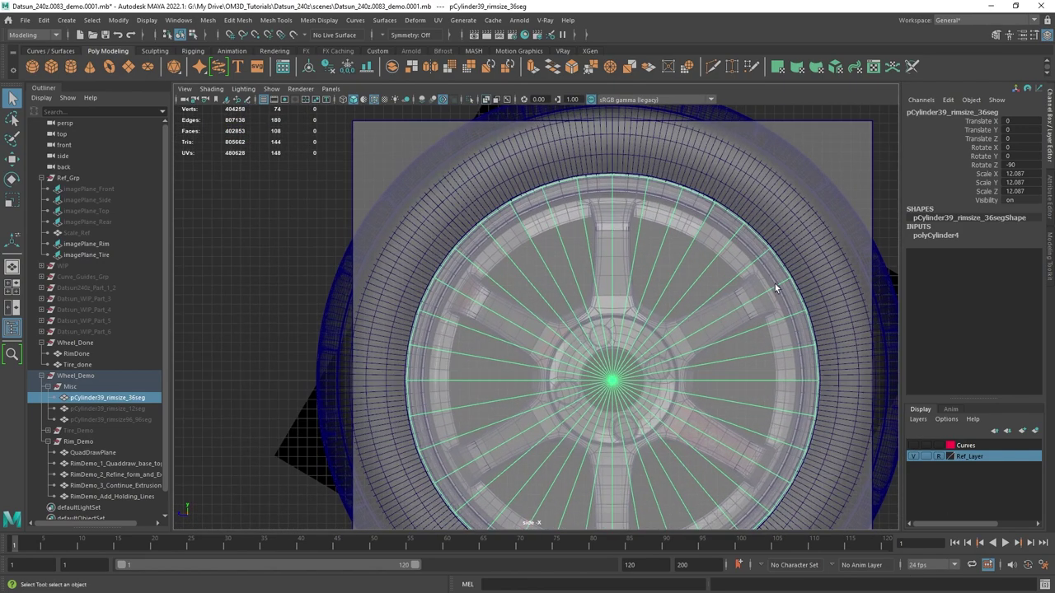
alt+middle_drag(775, 284, 681, 263)
scroll(656, 248, up, 2)
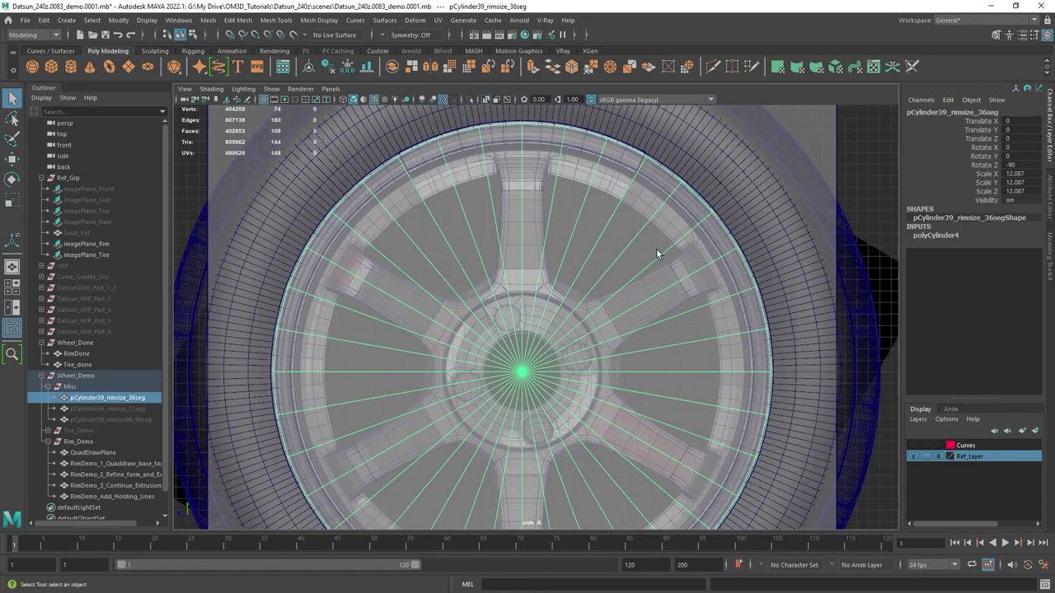
alt+middle_drag(557, 195, 596, 263)
scroll(592, 306, up, 2)
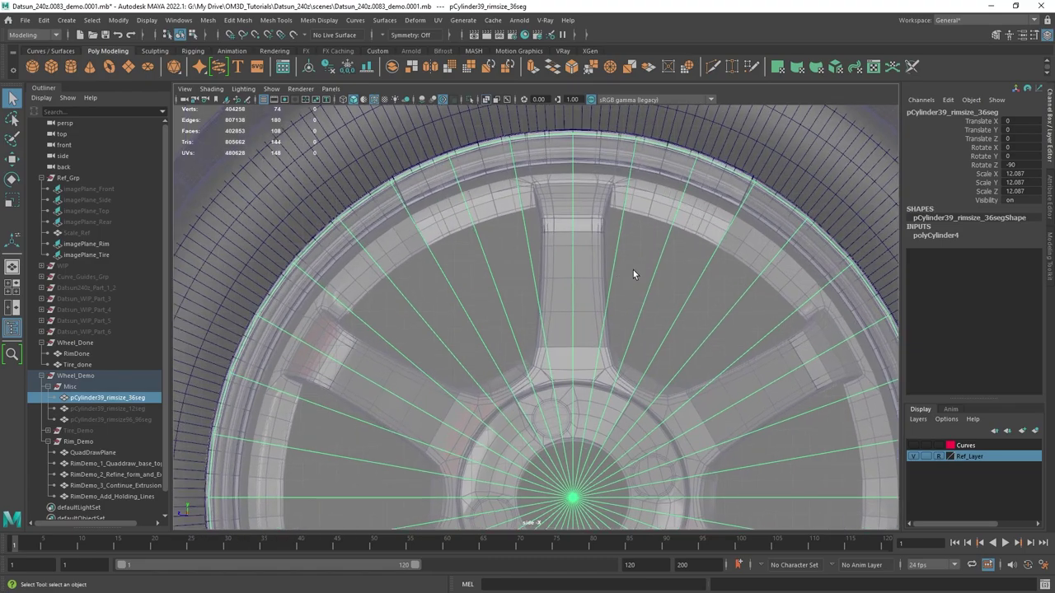
scroll(635, 264, down, 4)
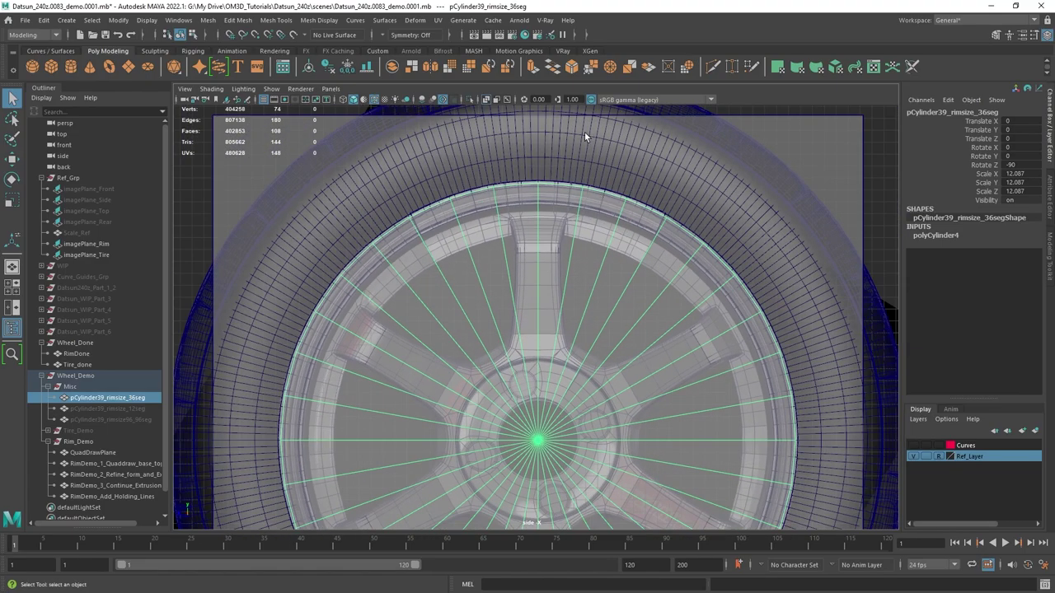
scroll(584, 131, down, 1)
click(679, 195)
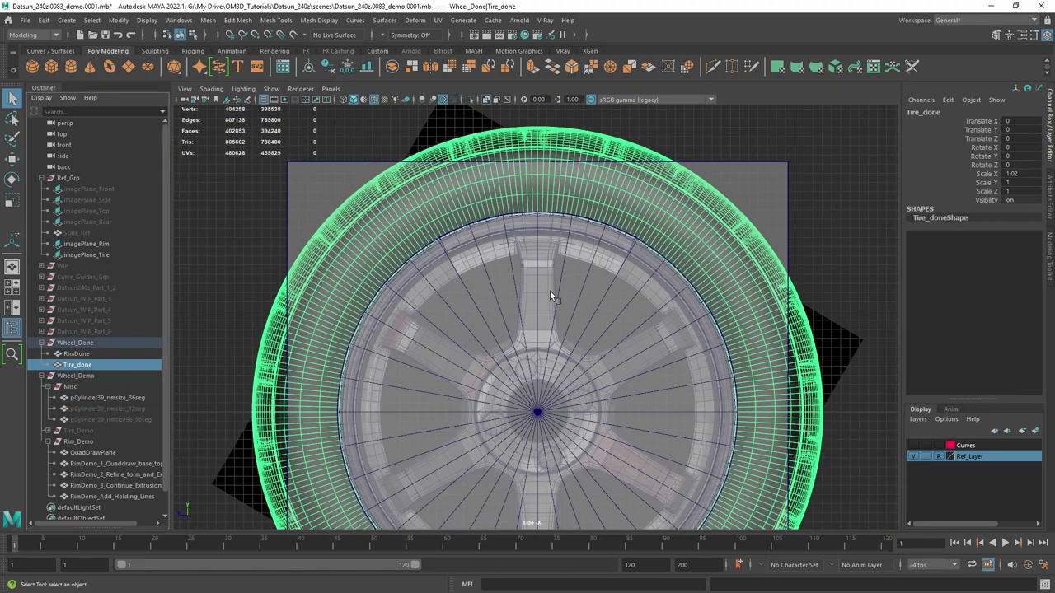
scroll(550, 290, down, 2)
- Switch to the browser and view the tire and wheel modeling videos, jumping the wheel video to its Quad Draw section
key(alt+Tab)
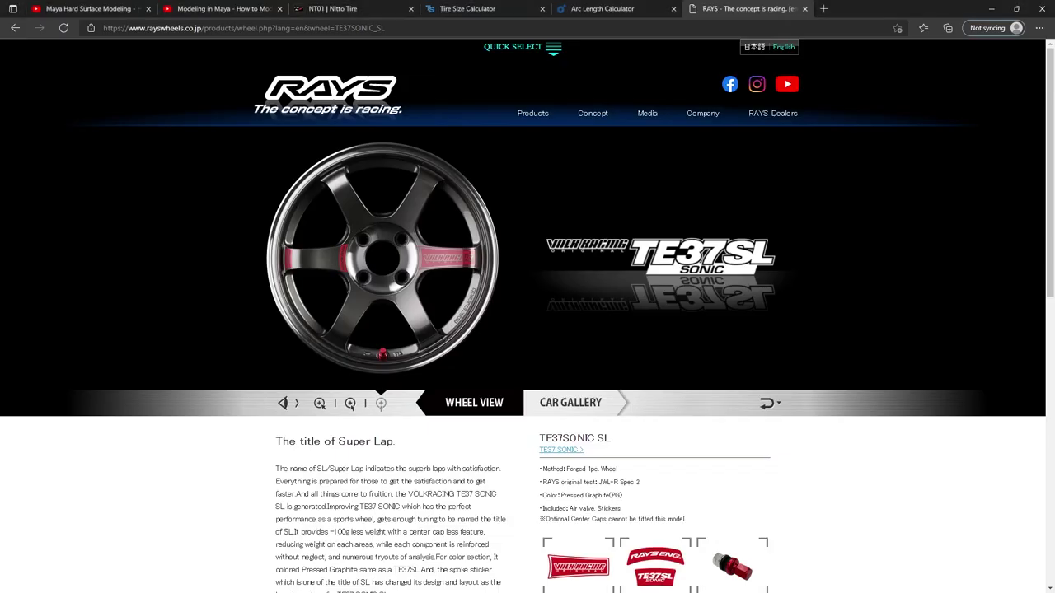
click(213, 7)
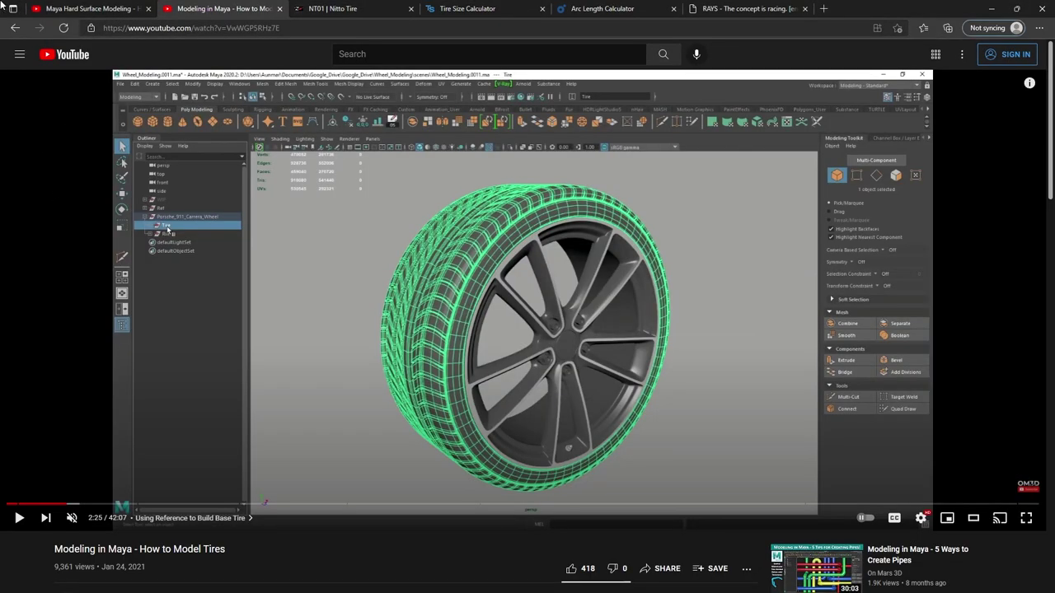
click(85, 10)
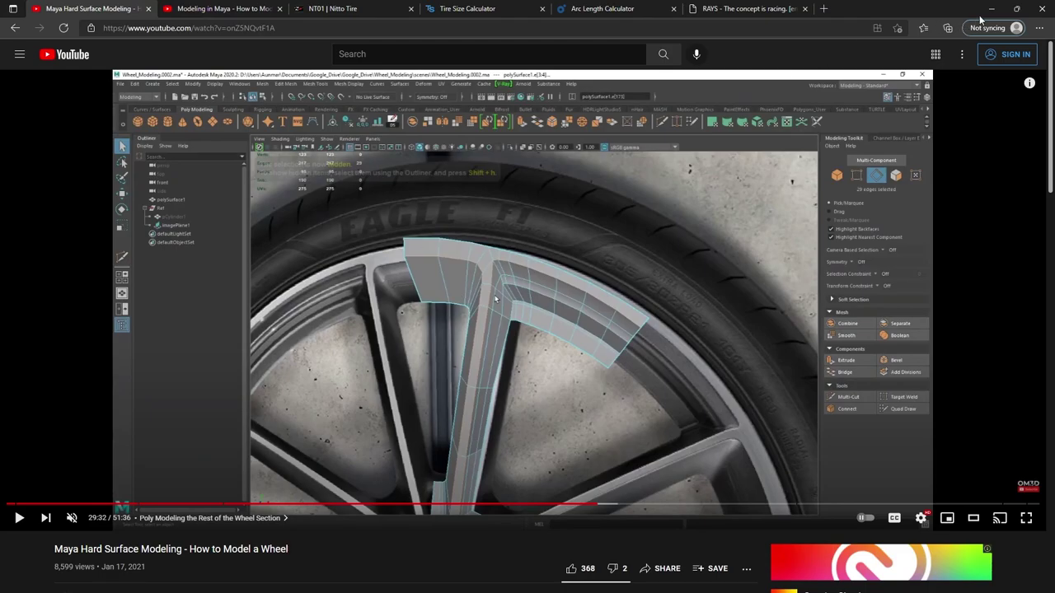
click(170, 504)
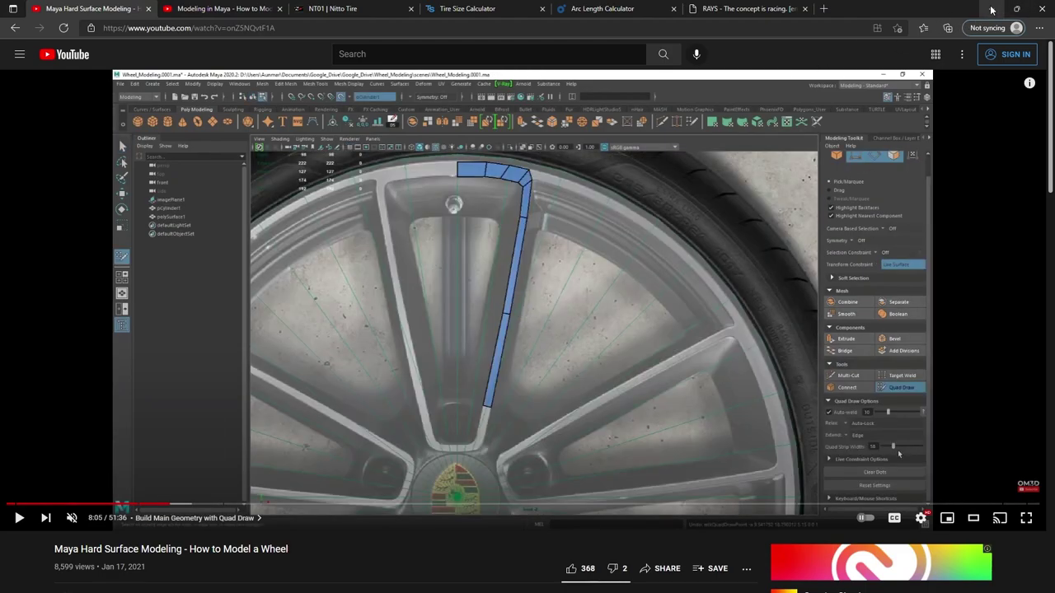
- Switch back to Maya, hide the Tire_done mesh and select the QuadDrawPlane over the rim
click(991, 10)
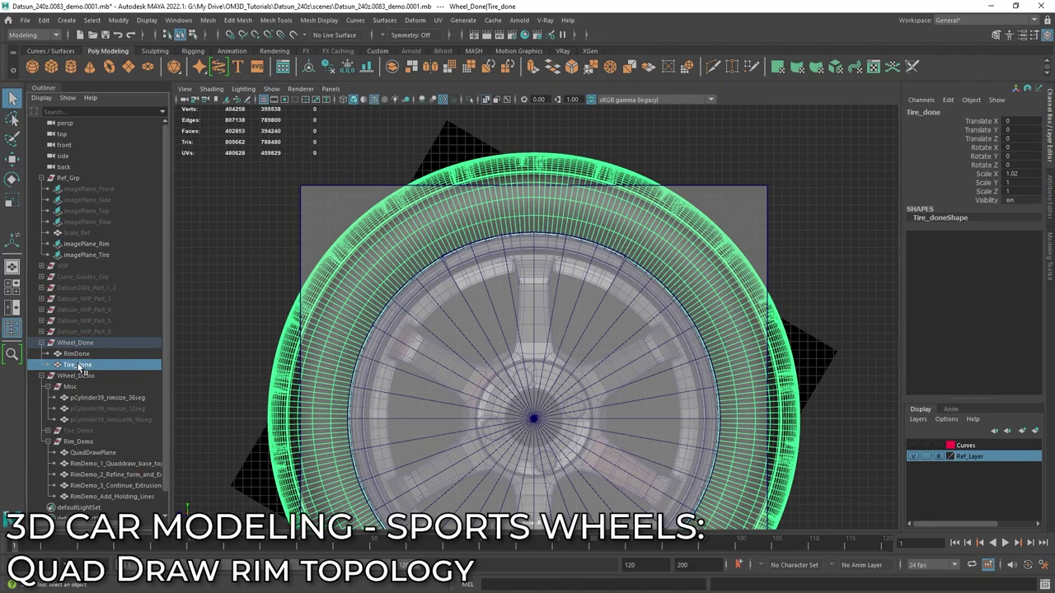
key(ctrl+h)
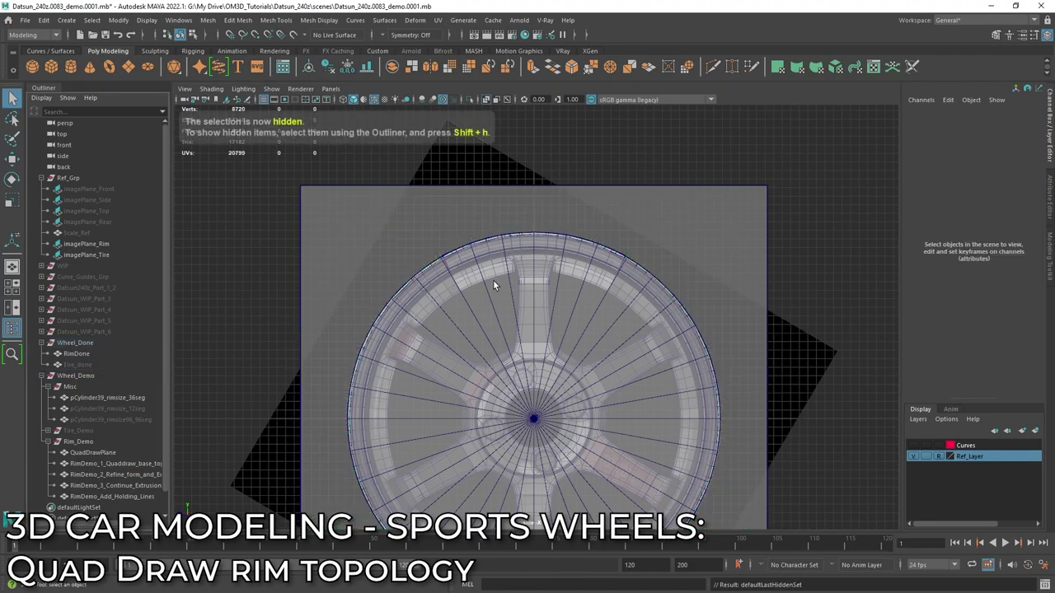
click(103, 441)
click(113, 452)
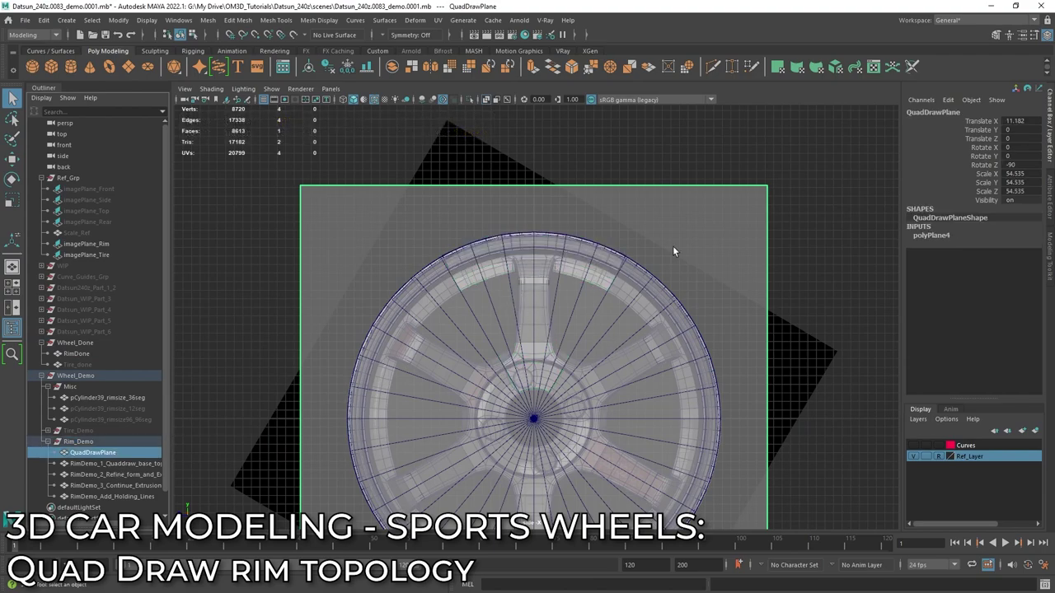
scroll(568, 293, up, 2)
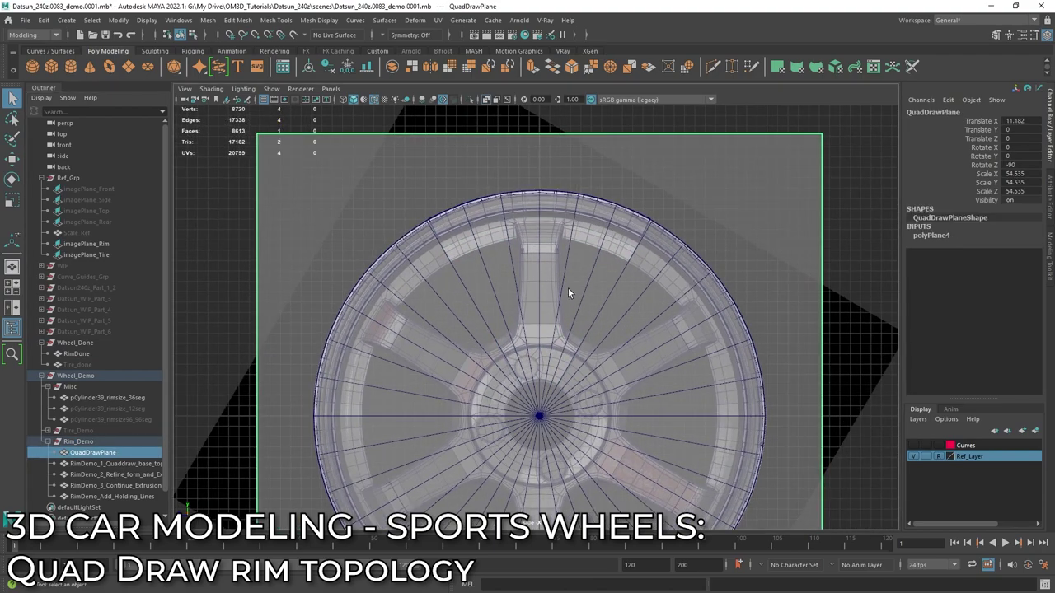
scroll(568, 292, up, 2)
- Turn off isolation in the perspective view and check the QuadDrawPlane's placement against the 36-segment cylinder
key(space)
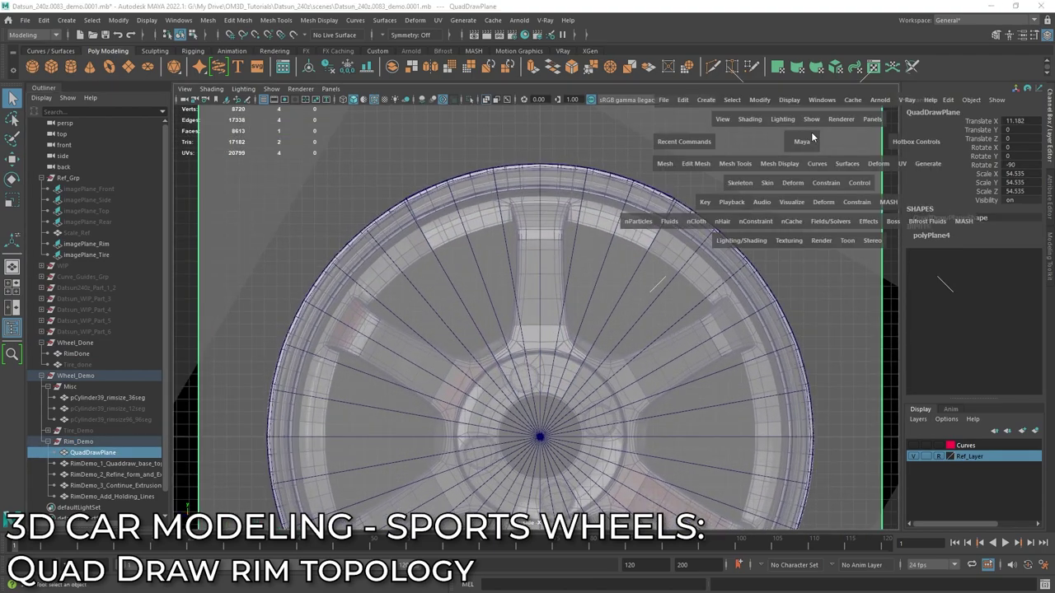
key(space)
key(w)
alt+drag(579, 253, 606, 297)
key(ctrl+1)
scroll(610, 285, down, 5)
click(479, 234)
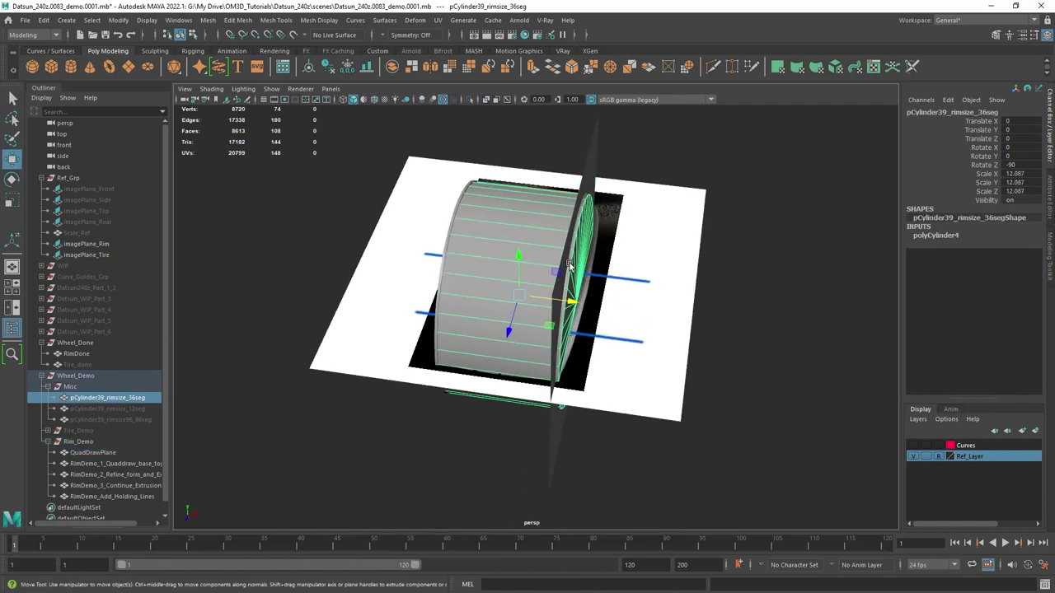
- Hide the QuadDrawPlane and select the 36-segment cylinder behind it
alt+drag(664, 282, 399, 193)
scroll(609, 290, up, 5)
click(403, 180)
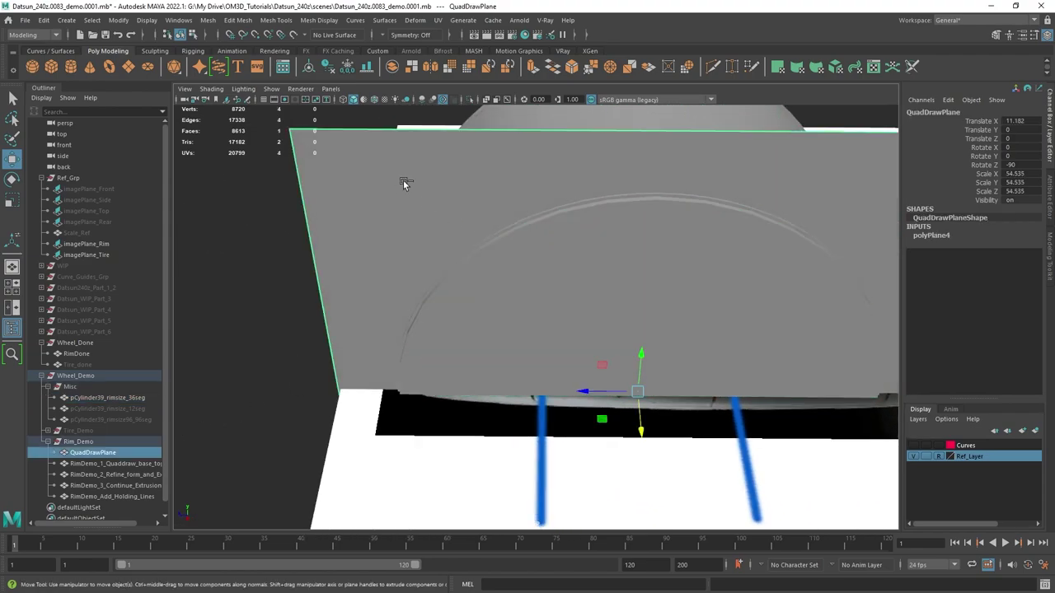
key(ctrl+h)
click(683, 277)
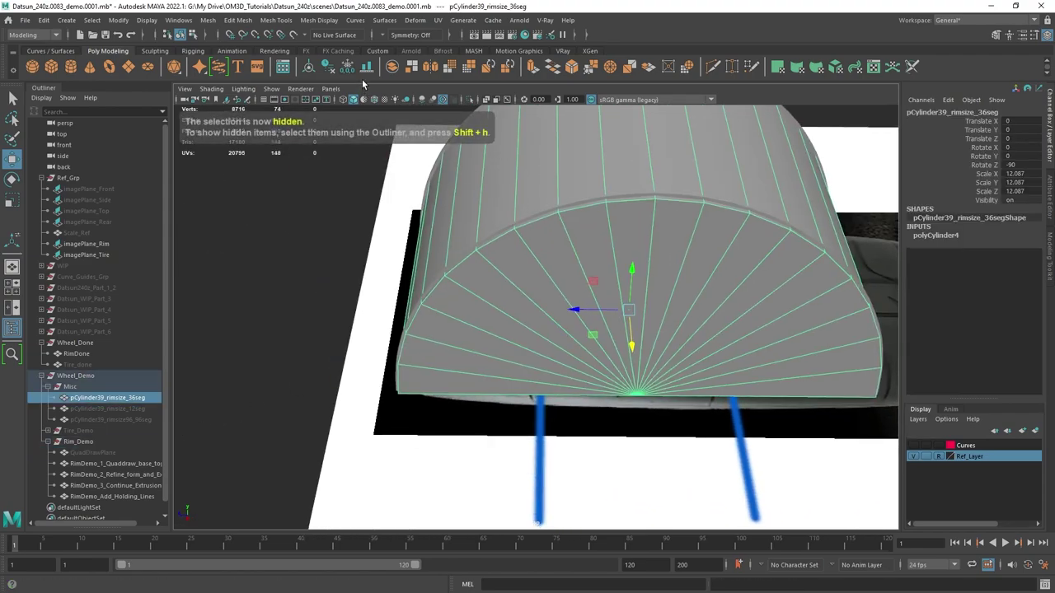
- Make the 36-segment cylinder the live surface and switch to the full side view of the wheel
click(293, 36)
alt+middle_drag(621, 292, 572, 273)
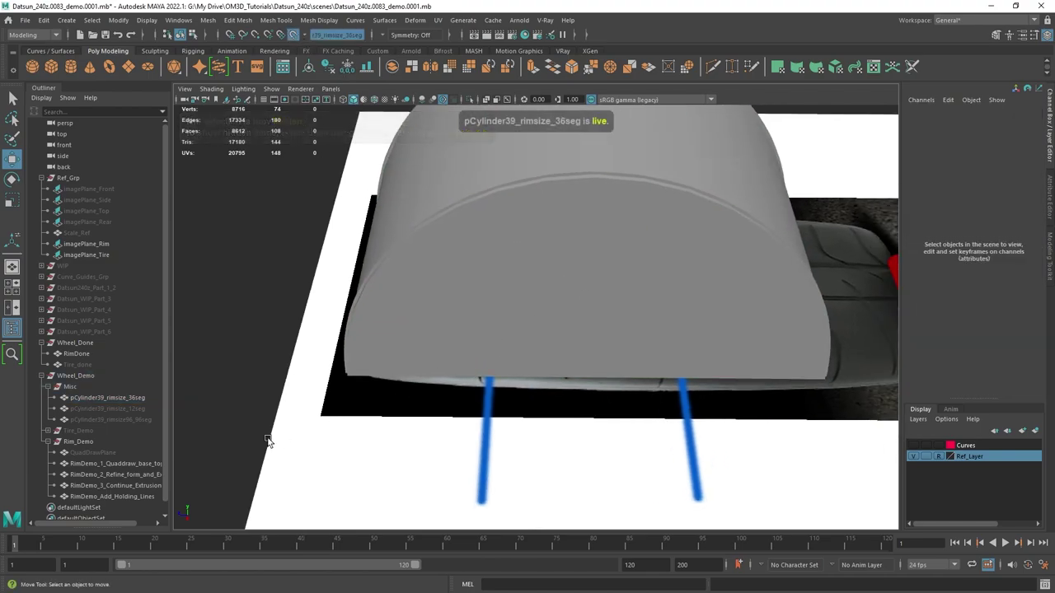
key(space)
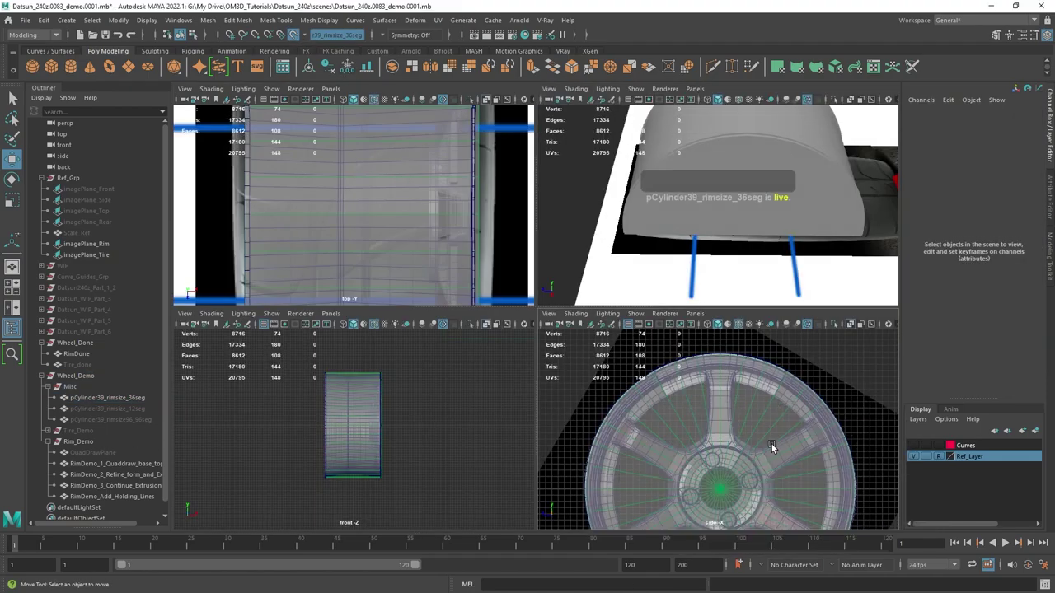
key(space)
scroll(590, 334, up, 3)
- Hide the Rim_Demo group and the RimDone mesh so that only the reference image and live cylinder remain
click(79, 442)
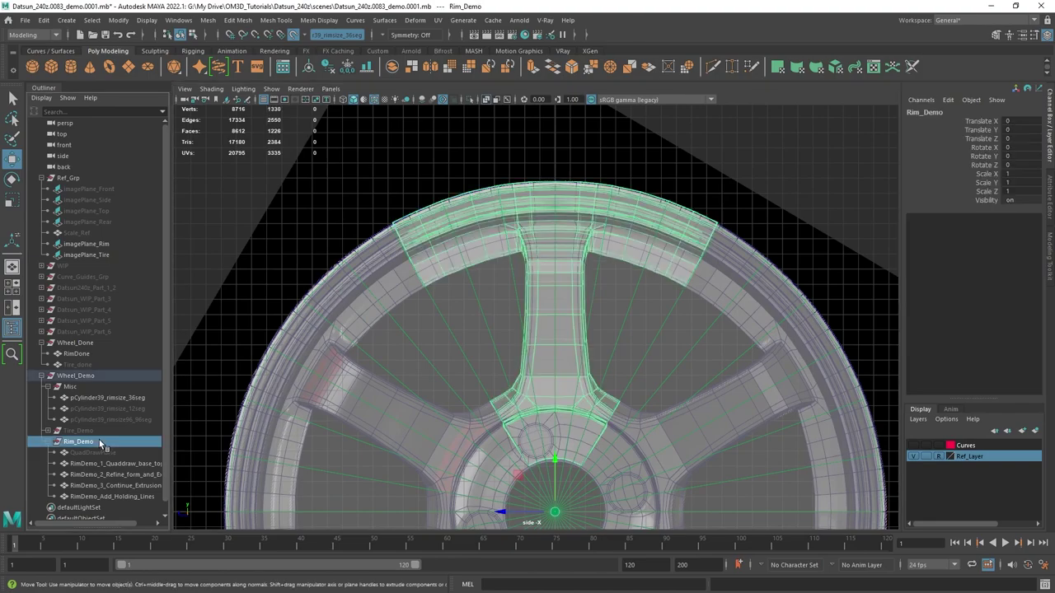
key(ctrl+h)
scroll(656, 308, up, 2)
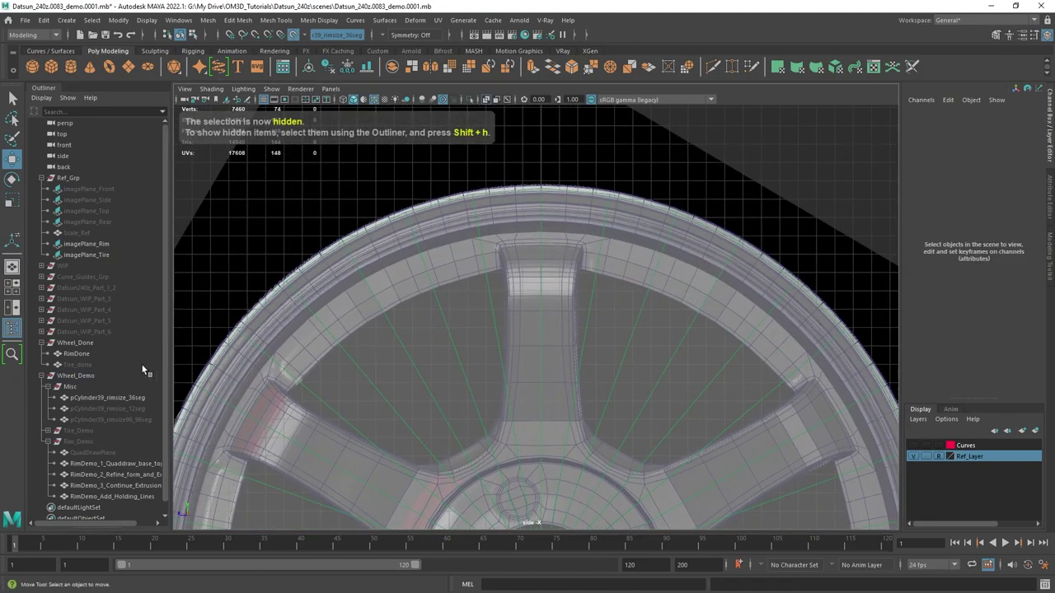
click(87, 367)
click(85, 354)
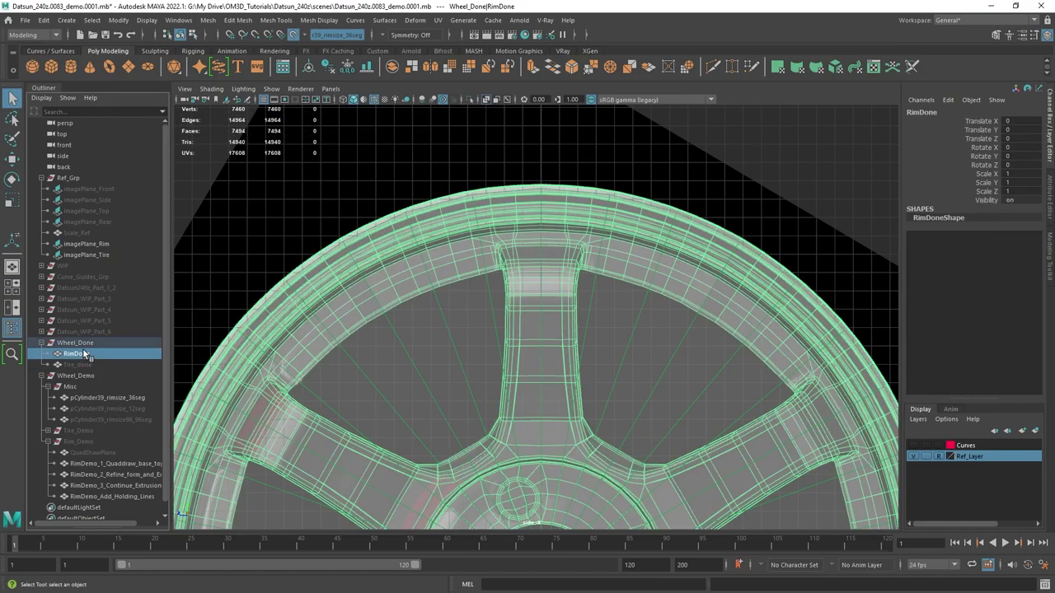
key(ctrl+h)
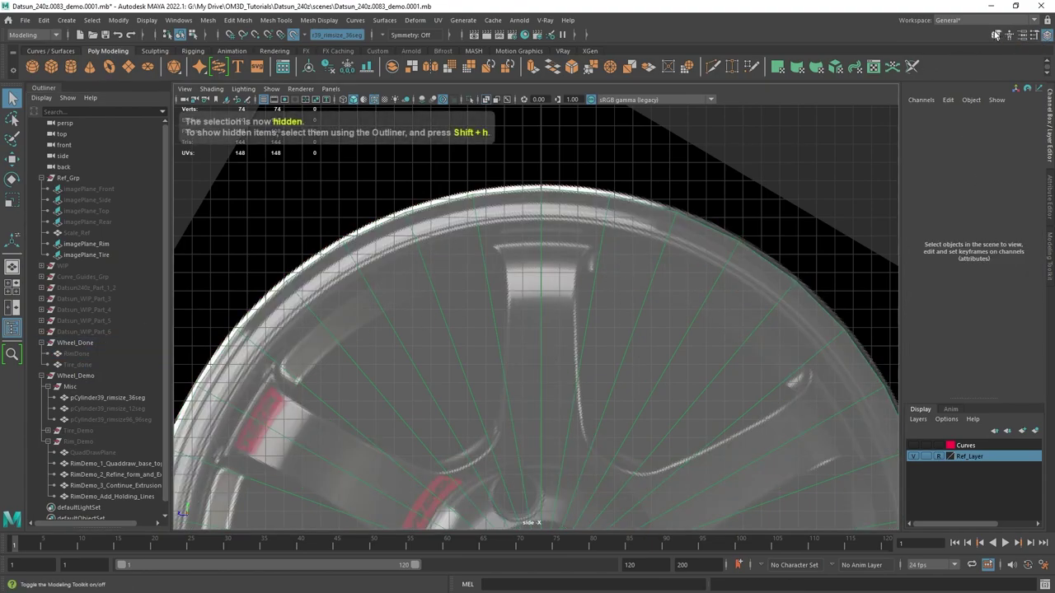
- Show the Modeling Toolkit and set modeling symmetry to World Z
click(995, 35)
alt+middle_drag(334, 446, 339, 417)
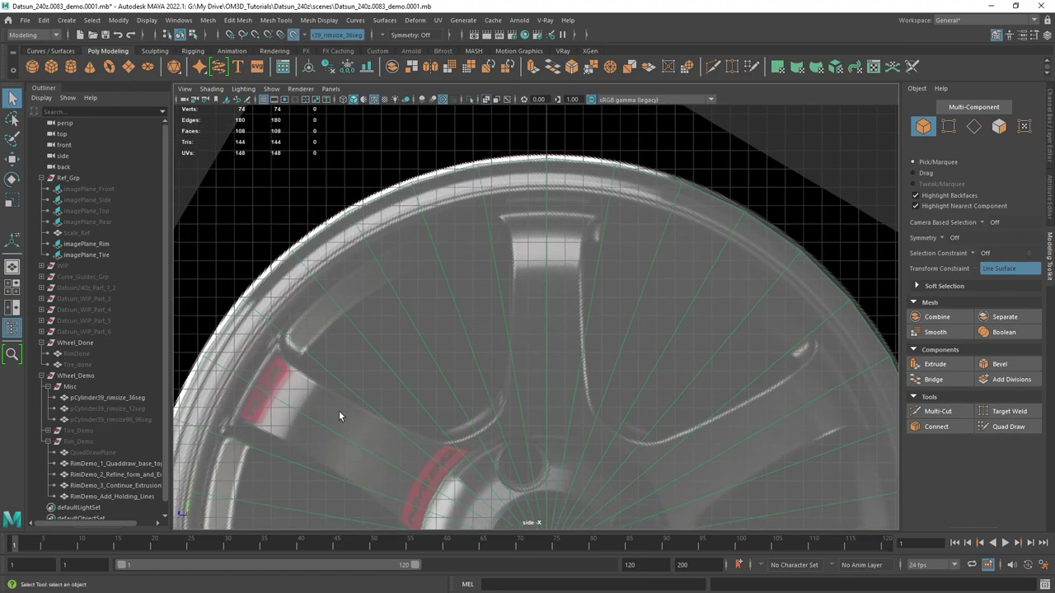
alt+middle_drag(501, 282, 450, 295)
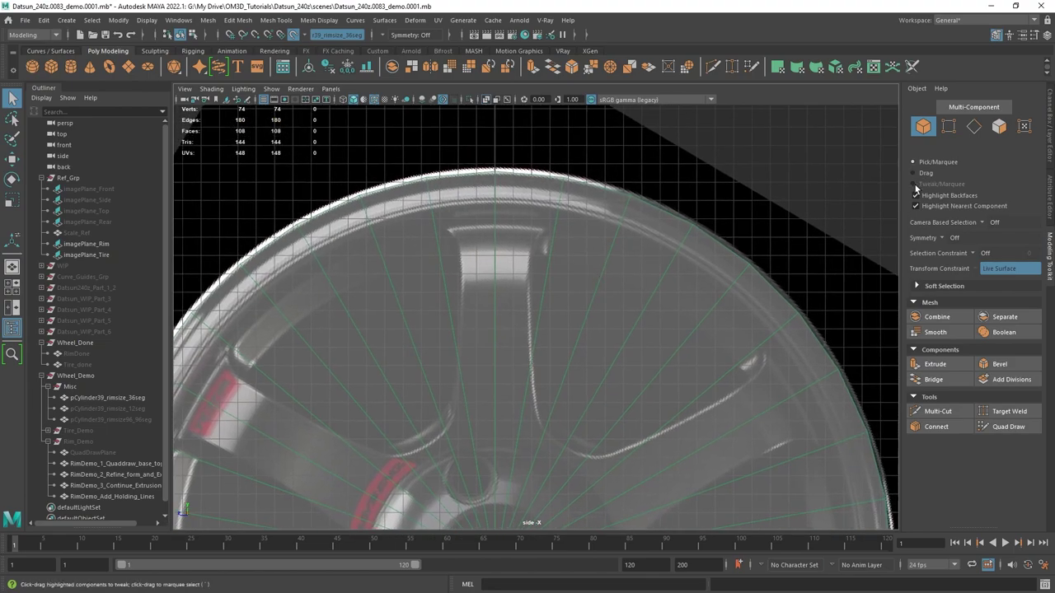
click(942, 238)
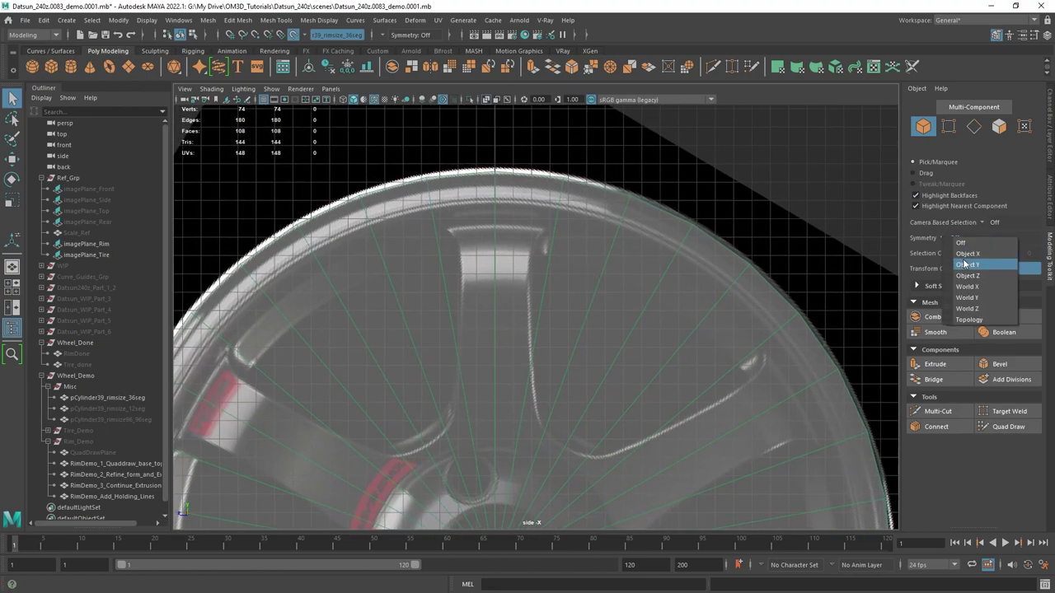
click(969, 287)
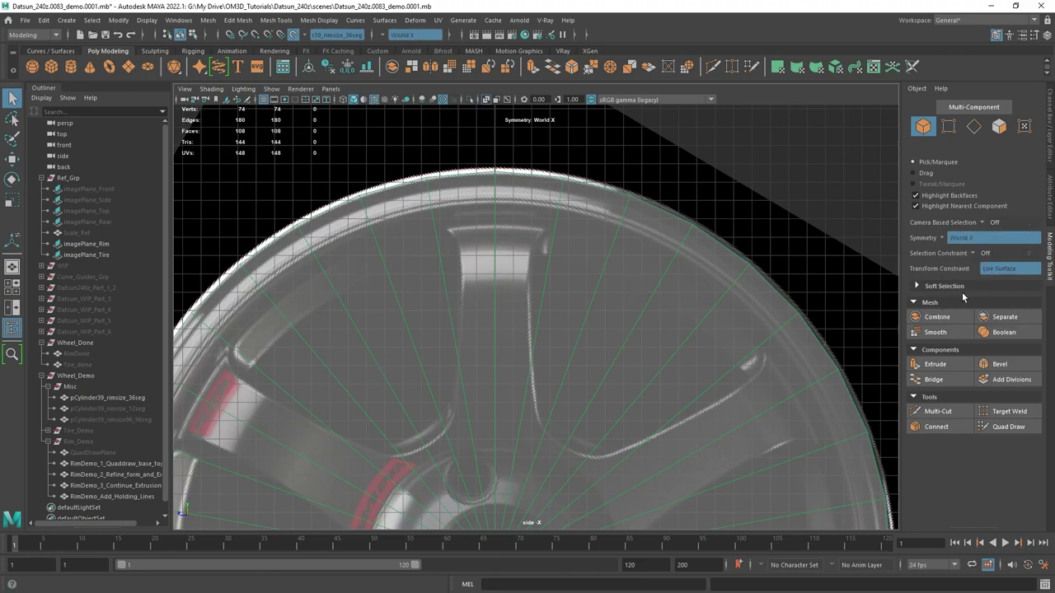
click(942, 237)
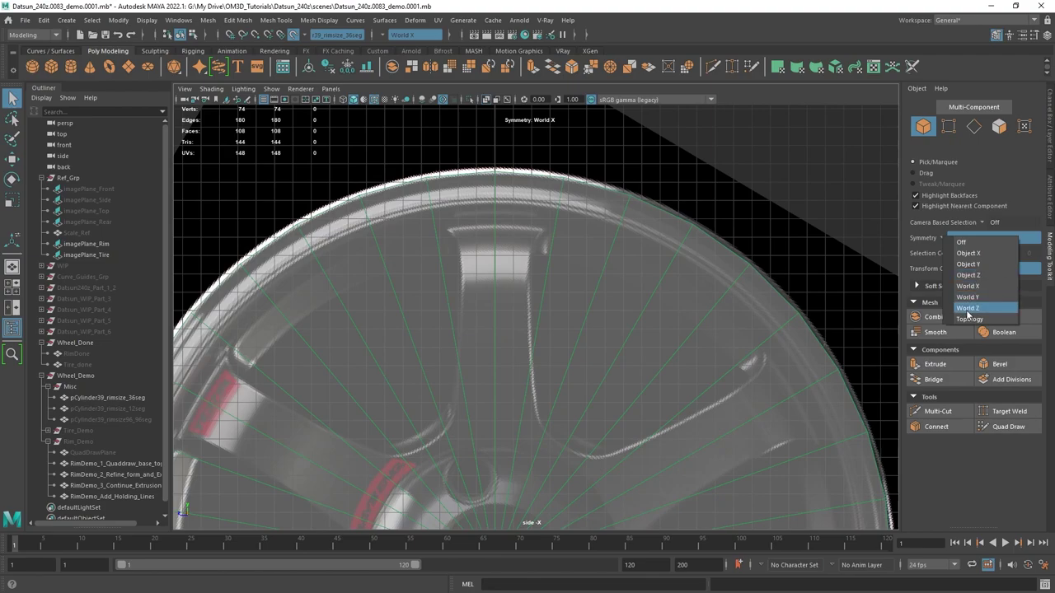
click(967, 307)
scroll(555, 248, up, 2)
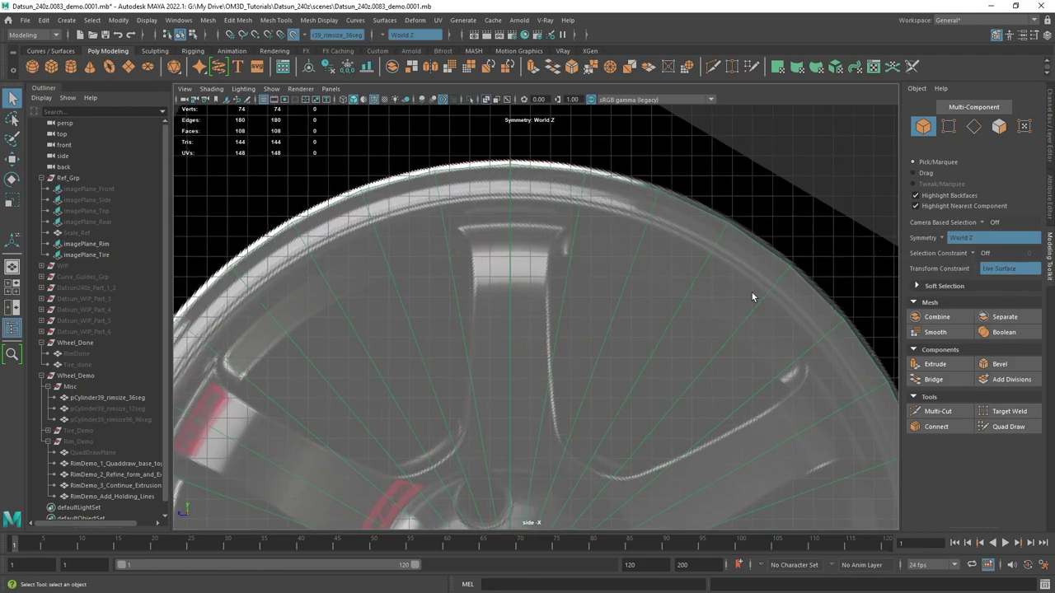
alt+middle_drag(751, 296, 773, 286)
scroll(623, 290, down, 5)
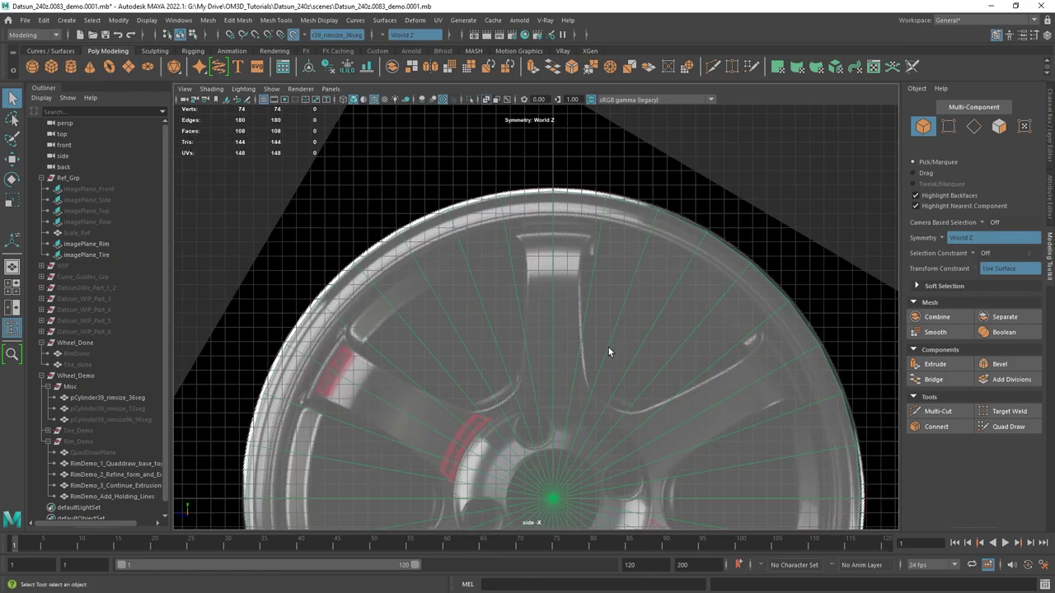
scroll(591, 294, up, 1)
key(w)
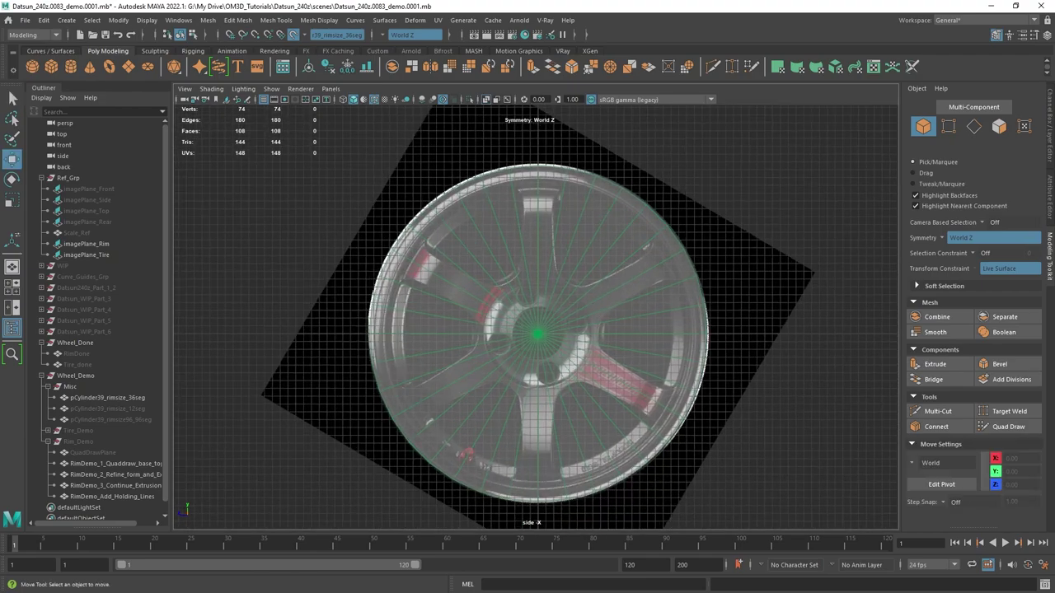
scroll(610, 253, up, 2)
key(q)
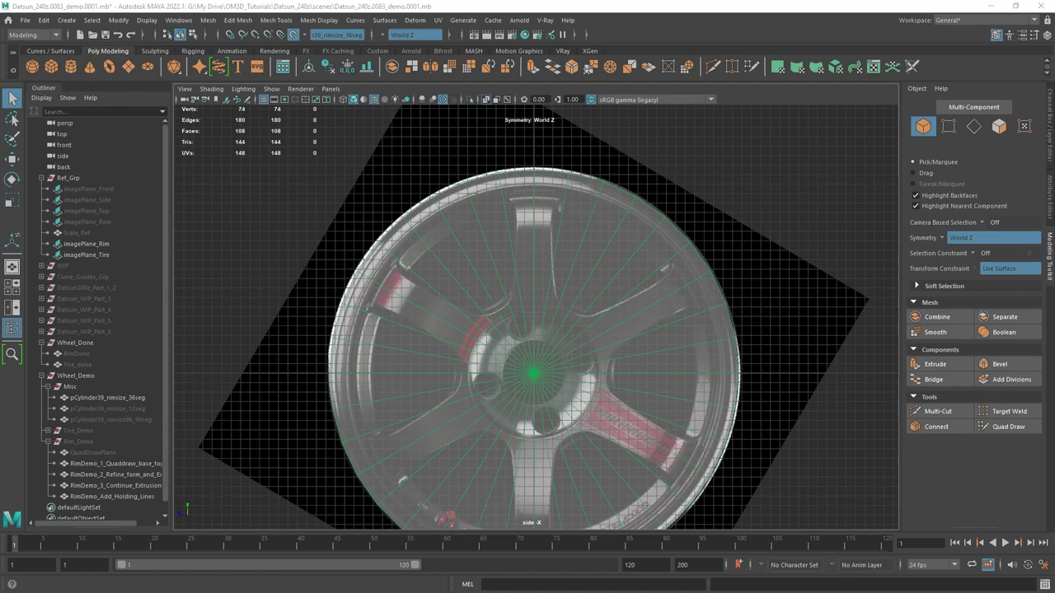
- Activate Quad Draw and create a mirrored pair of quads over the upper end of the vertical top spoke
click(1006, 427)
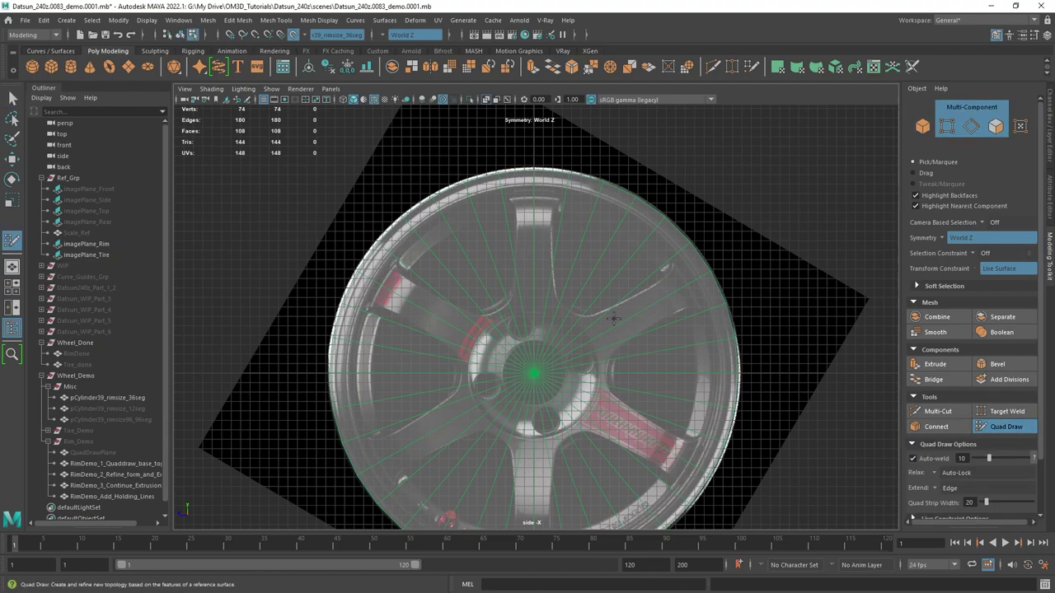
scroll(602, 288, up, 3)
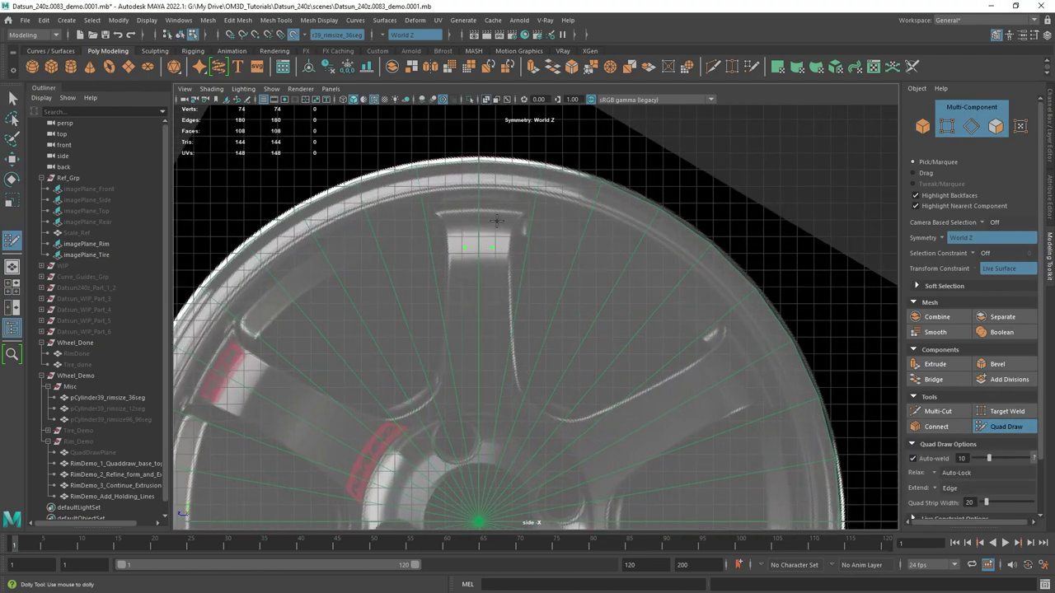
click(524, 256)
alt+middle_drag(500, 238, 544, 294)
scroll(550, 298, up, 1)
shift+click(555, 284)
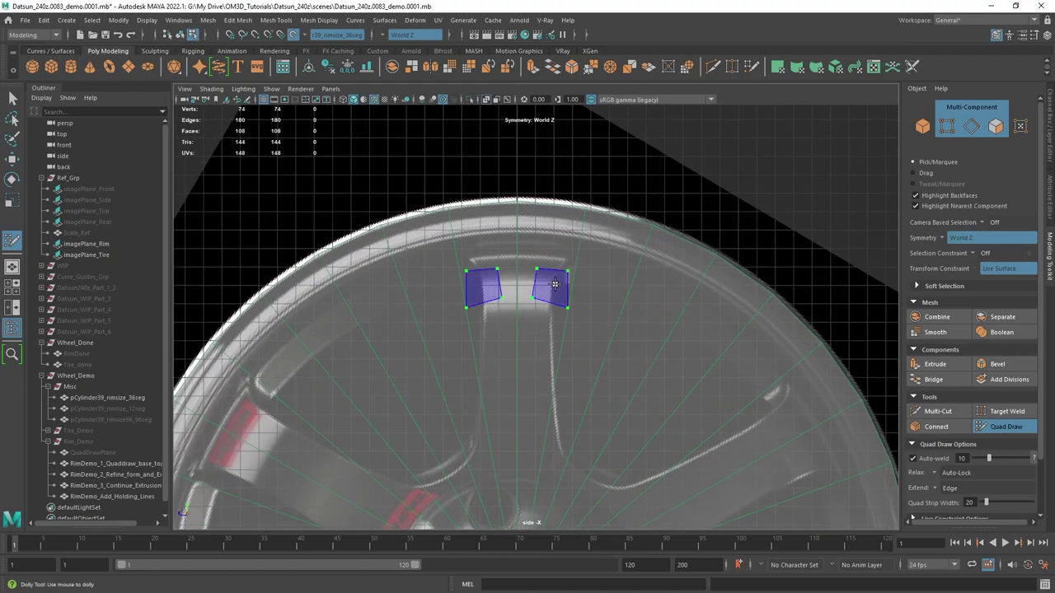
shift+click(555, 285)
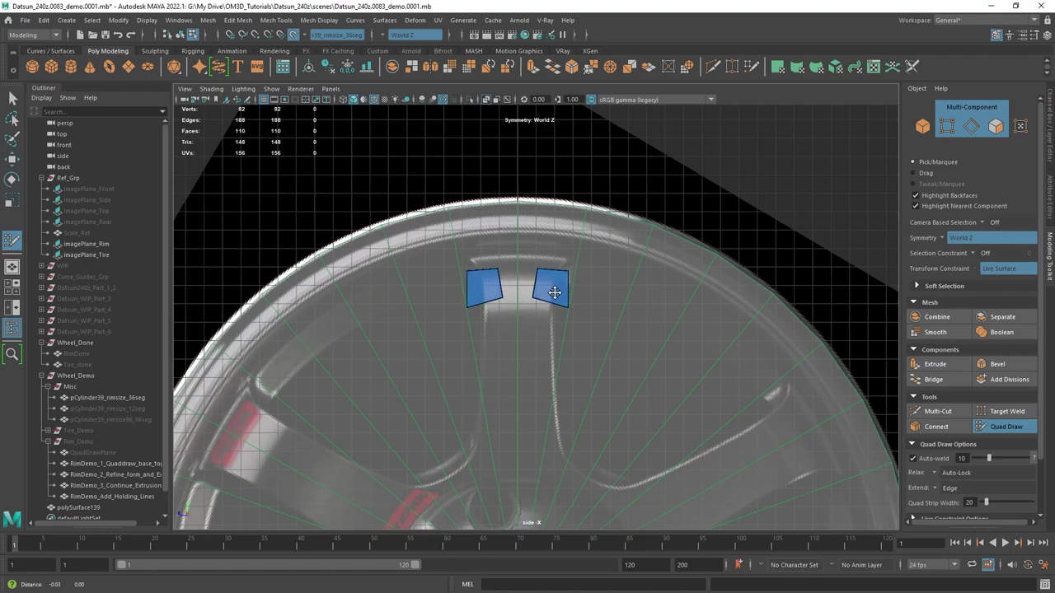
- Weld the two mirrored quads along the spoke's center line and pull their outer edges in to the spoke's sides
scroll(552, 287, up, 2)
drag(552, 278, 525, 253)
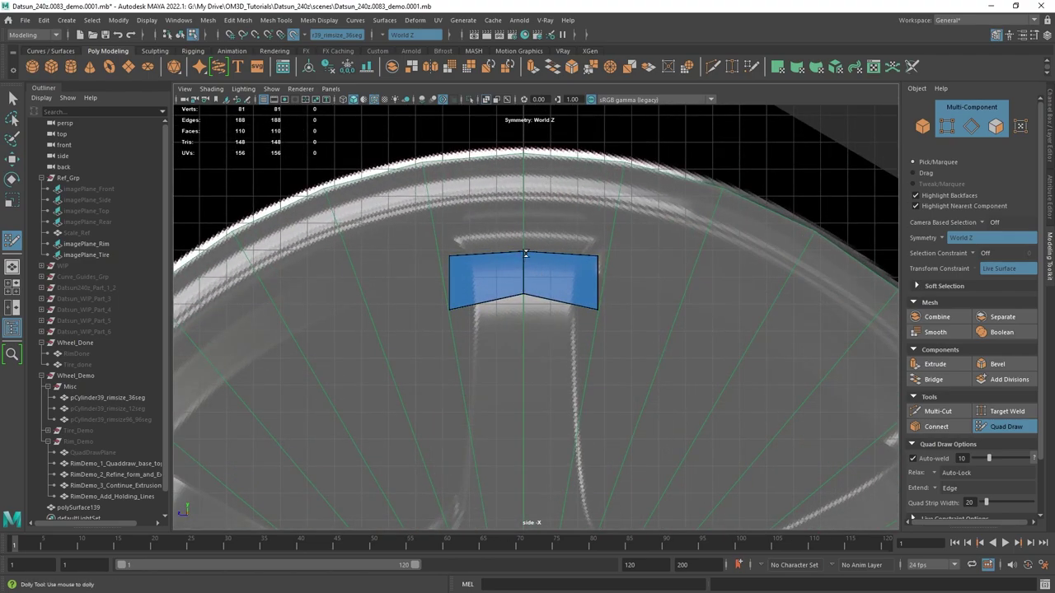
drag(598, 283, 574, 273)
scroll(569, 276, up, 3)
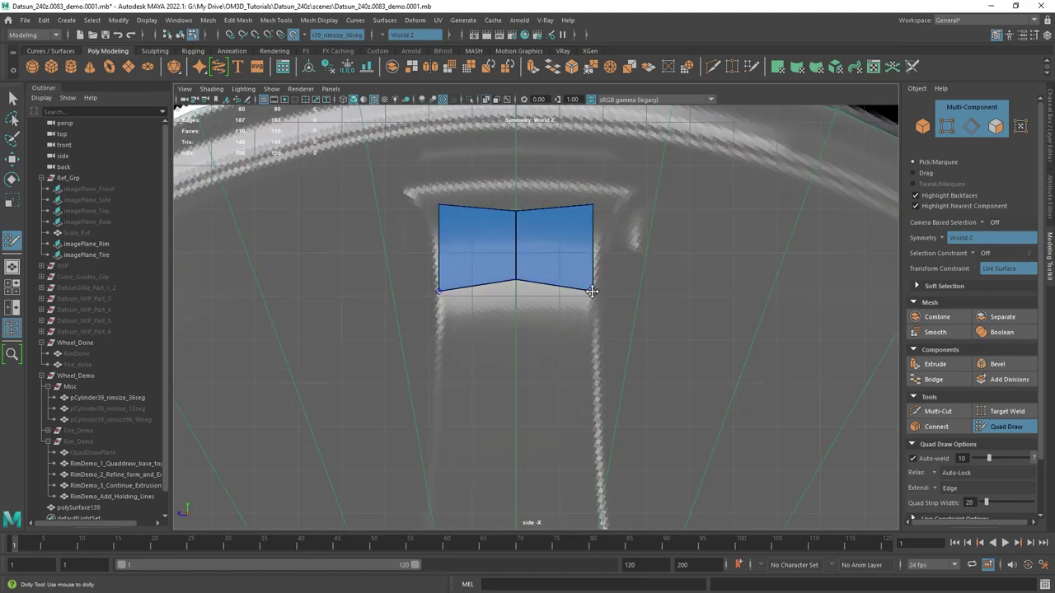
- Adjust the patch's upper corners and center vertices to follow the spoke's width and straighten its upper and lower edges
drag(592, 206, 598, 206)
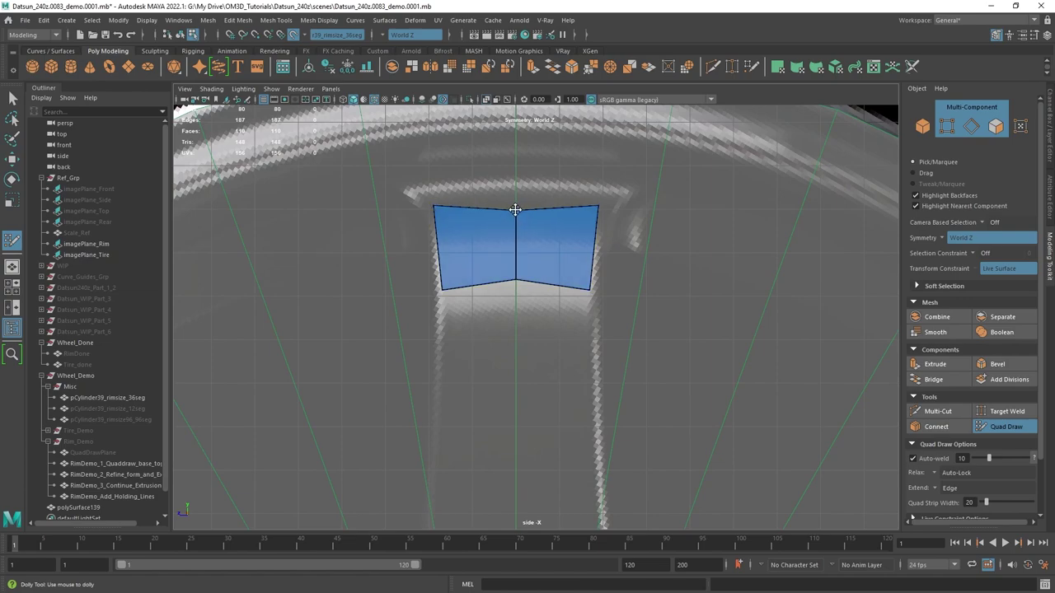
drag(515, 211, 515, 202)
scroll(515, 202, up, 1)
drag(517, 273, 513, 286)
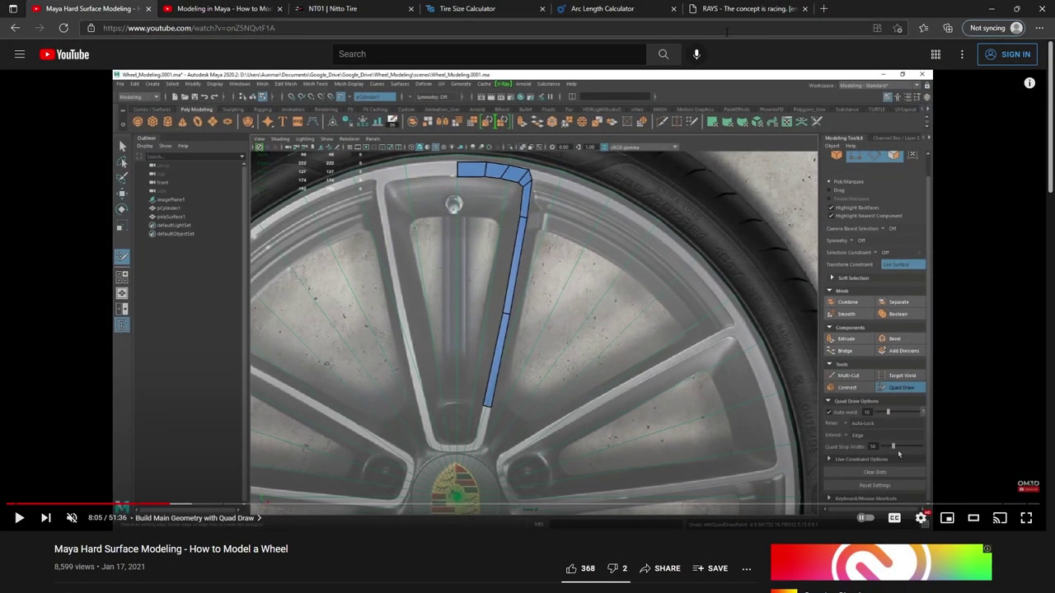
- Switch to the browser and view the TE37SL wheel from its other angles on the RAYS page
click(745, 8)
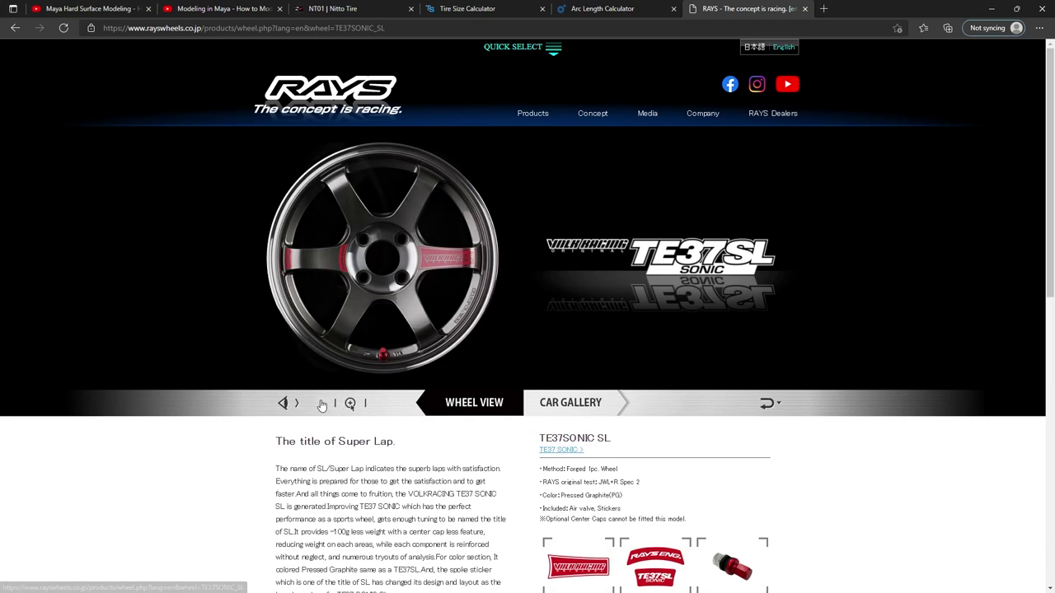
click(347, 403)
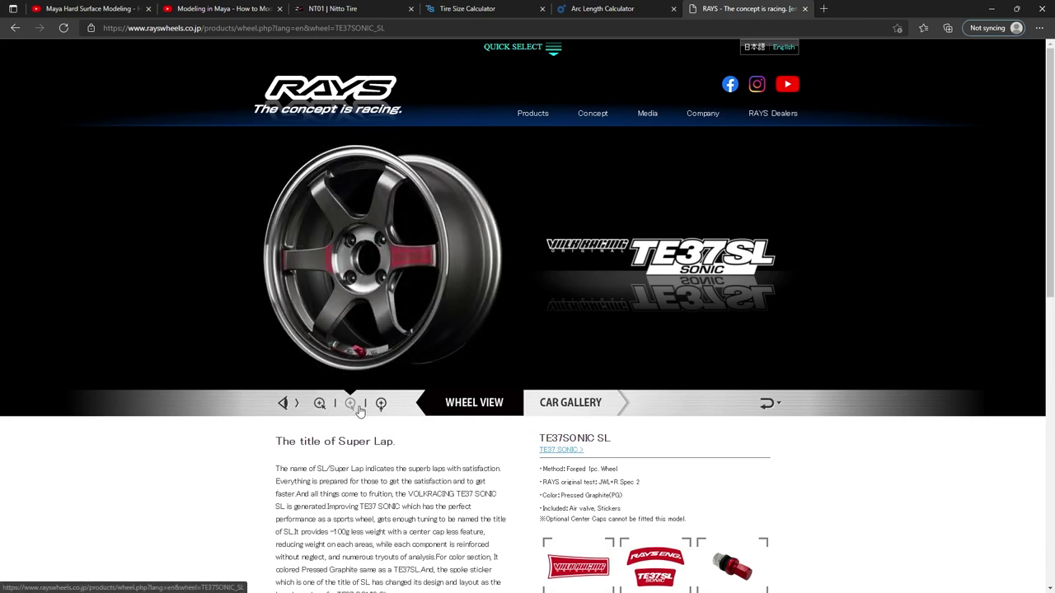
click(380, 403)
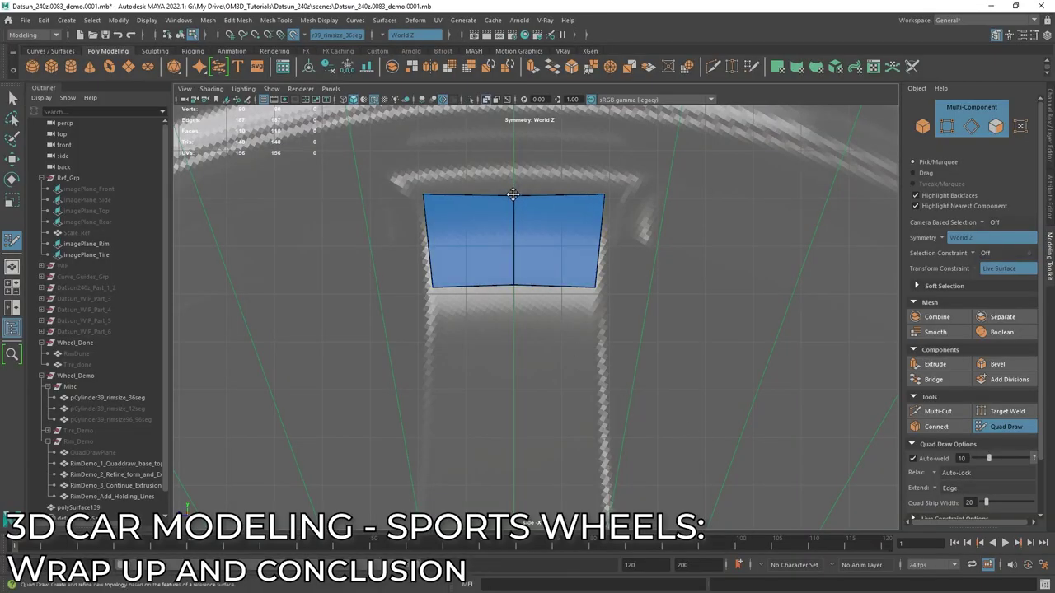
- Back in Maya, reduce the spoke patch to two side strips using mirrored edge loops, and split the strips horizontally
ctrl+click(574, 216)
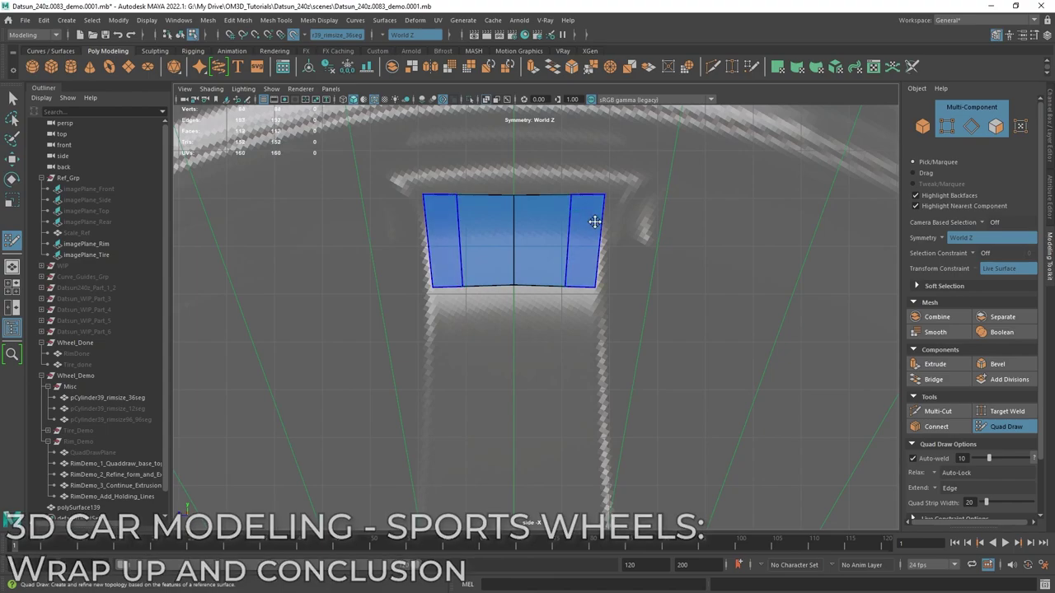
ctrl+shift+click(544, 233)
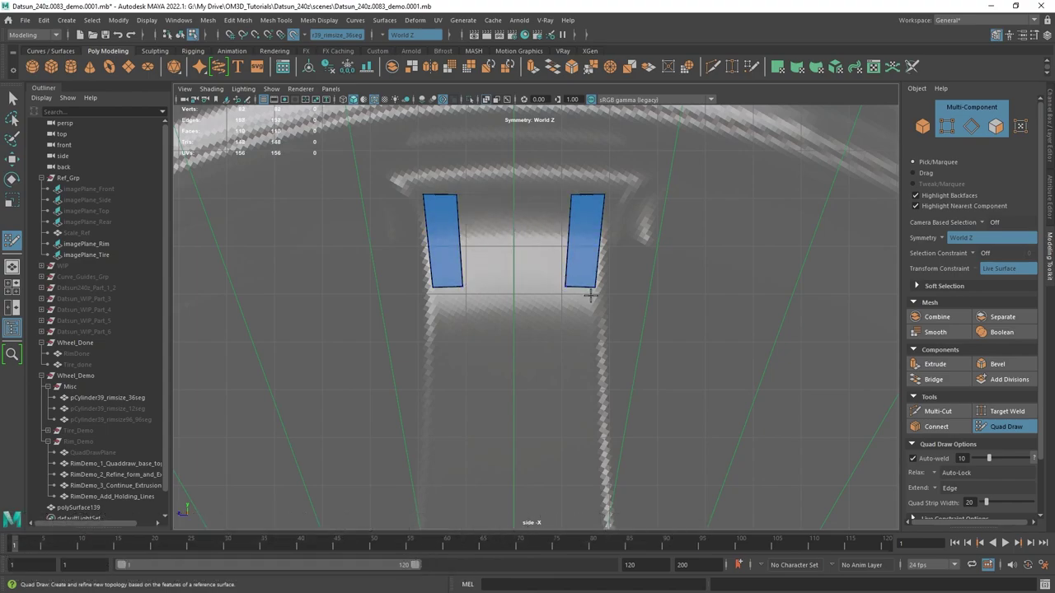
ctrl+click(578, 234)
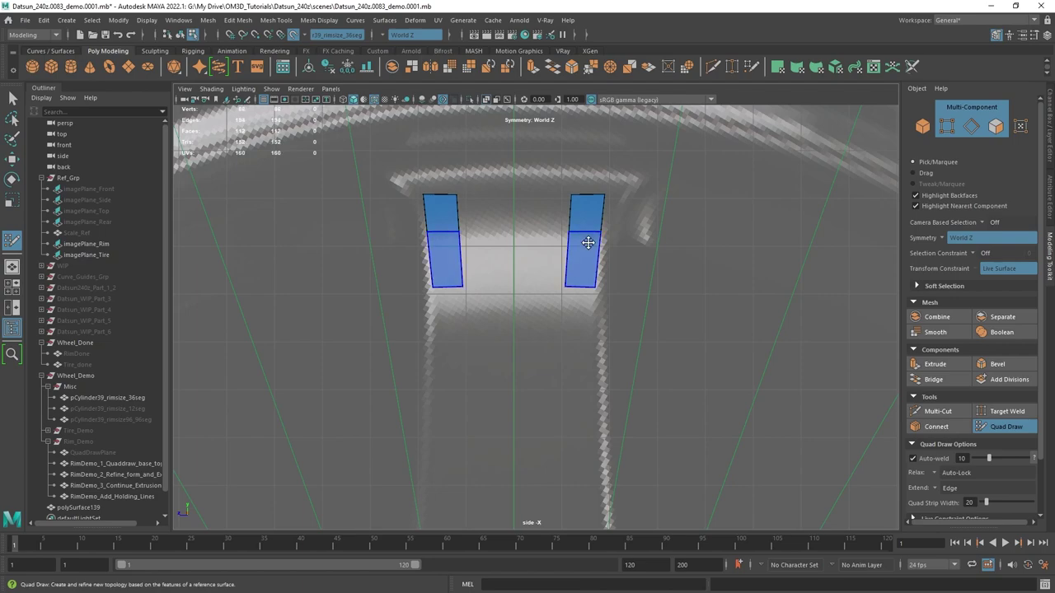
- Flare the upper ends of both side strips outward and extend them with a mirrored quad to the spoke's upper corners
scroll(581, 232, up, 1)
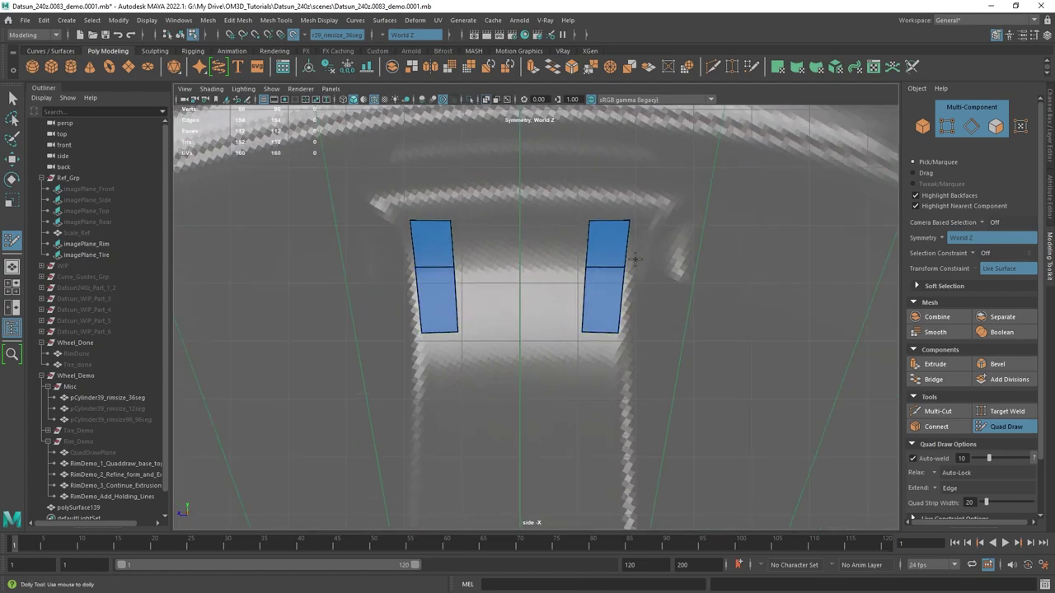
alt+middle_drag(609, 265, 590, 295)
drag(590, 295, 556, 293)
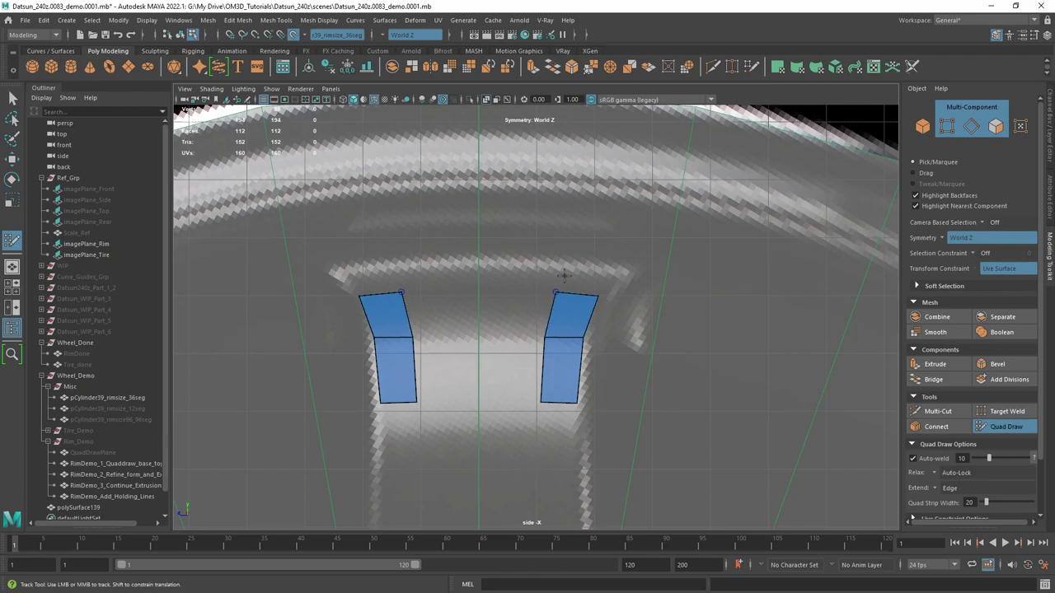
shift+click(622, 270)
scroll(614, 276, down, 4)
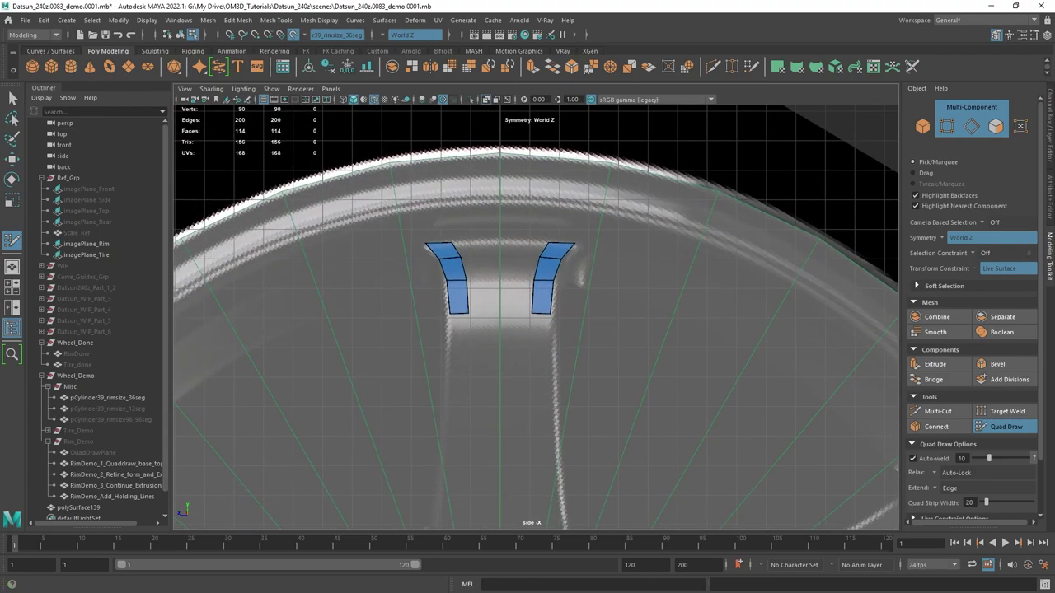
- Exit Quad Draw with the new strip mesh selected as an object, and turn off the cylinder's live surface
alt+middle_drag(707, 314, 696, 232)
alt+middle_drag(643, 351, 635, 261)
alt+middle_drag(494, 266, 492, 302)
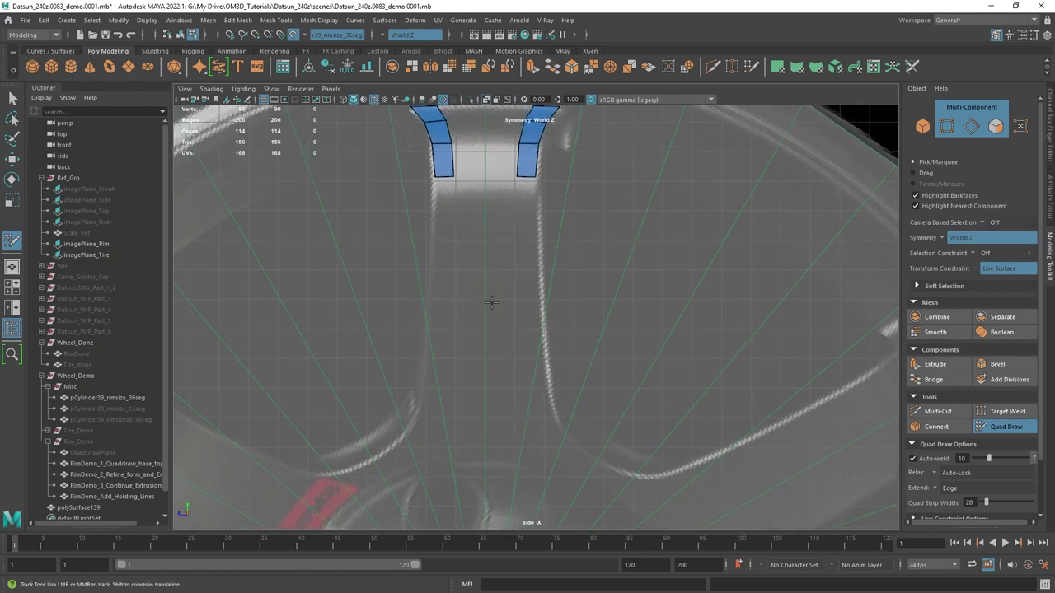
scroll(493, 298, down, 1)
right_drag(527, 154, 569, 135)
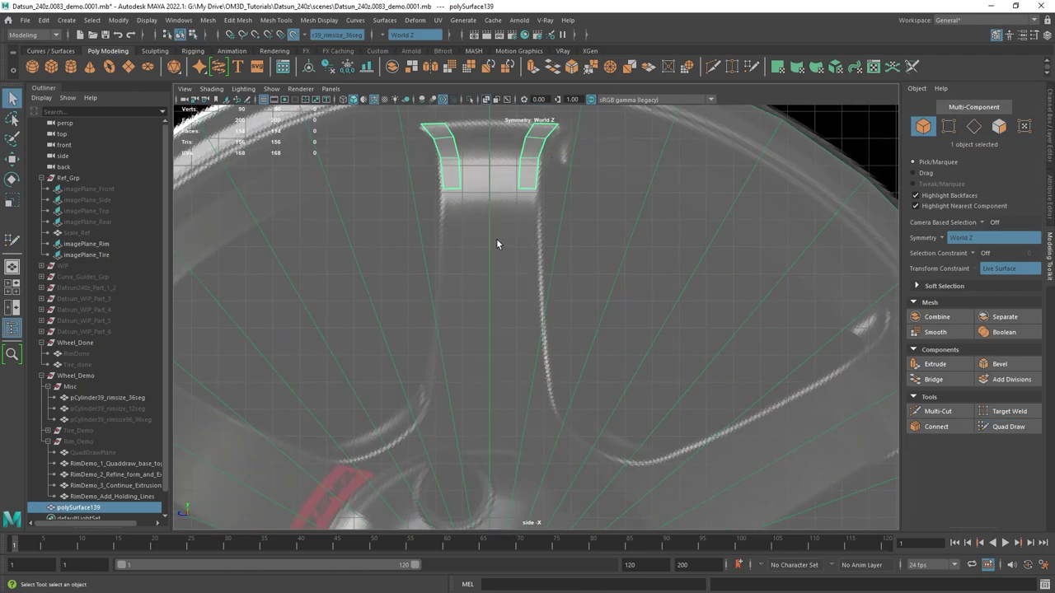
scroll(497, 244, down, 3)
click(292, 34)
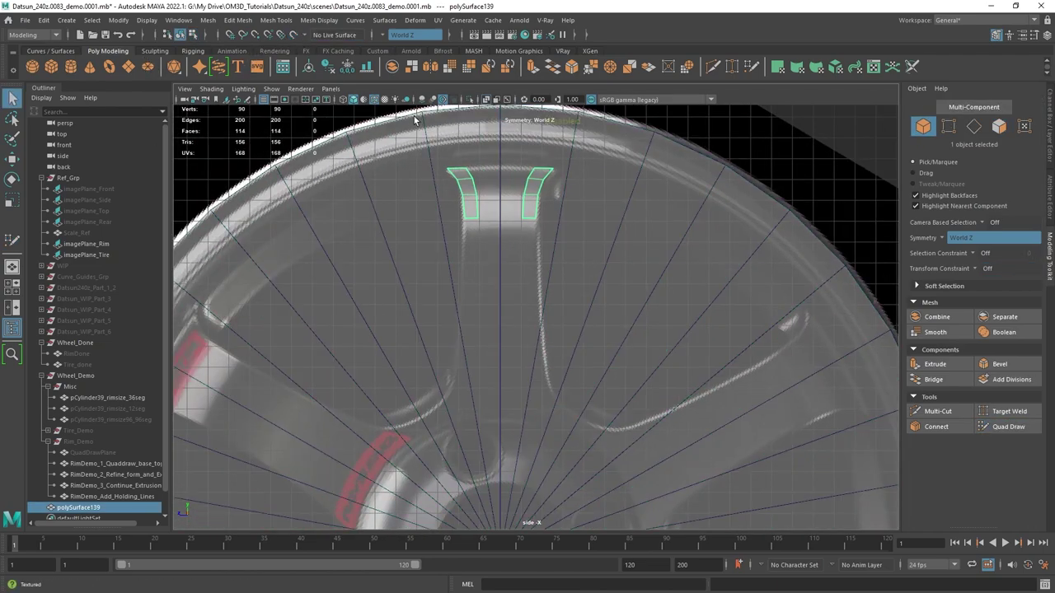
- Select the 36-segment rim cylinder and show its polyCylinder4 construction attributes, with Subdivisions Axis selected
click(639, 206)
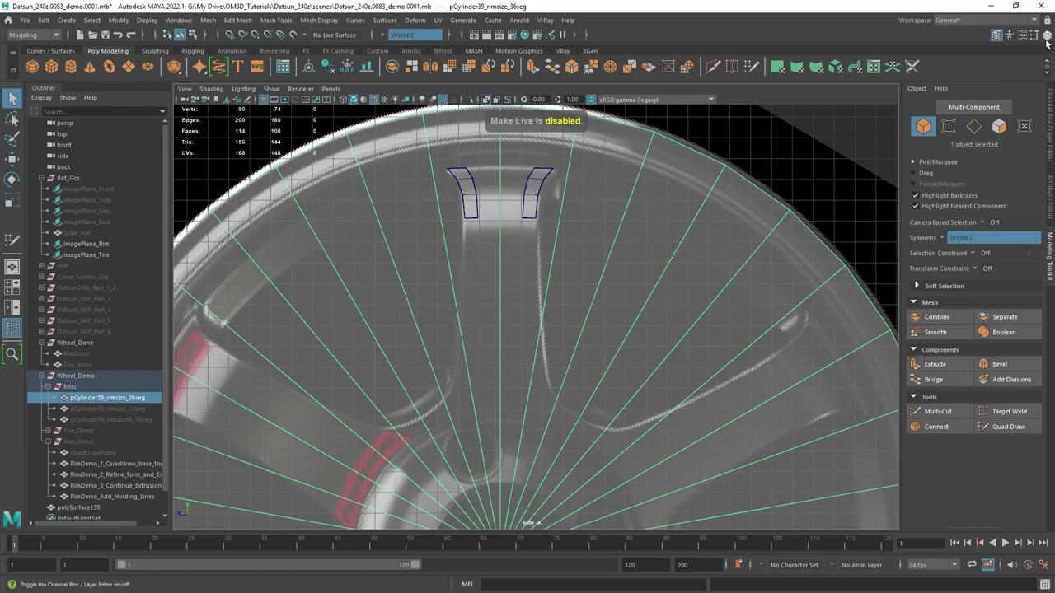
scroll(540, 228, down, 2)
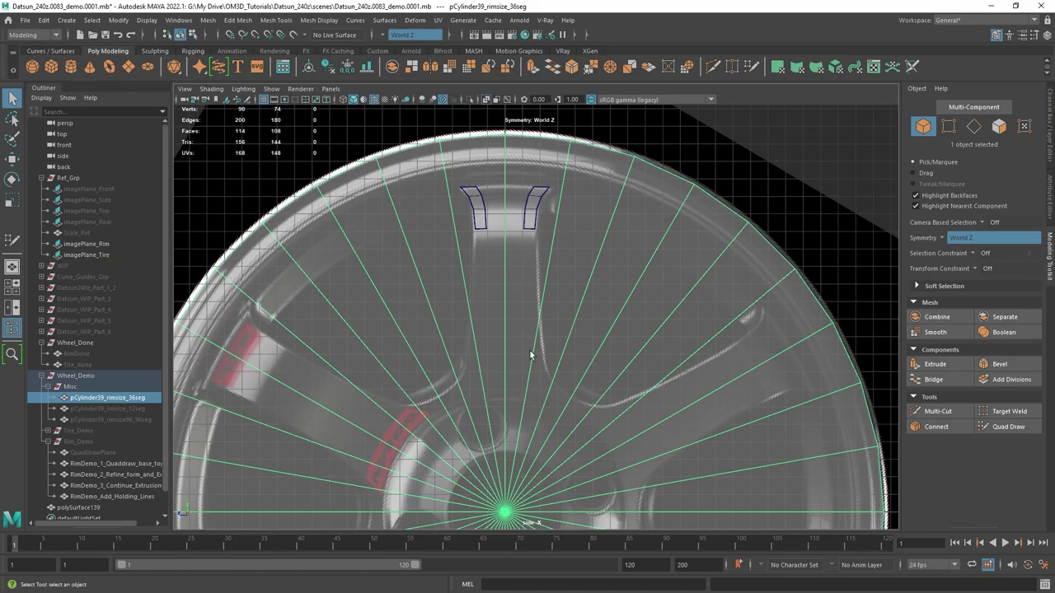
click(1044, 34)
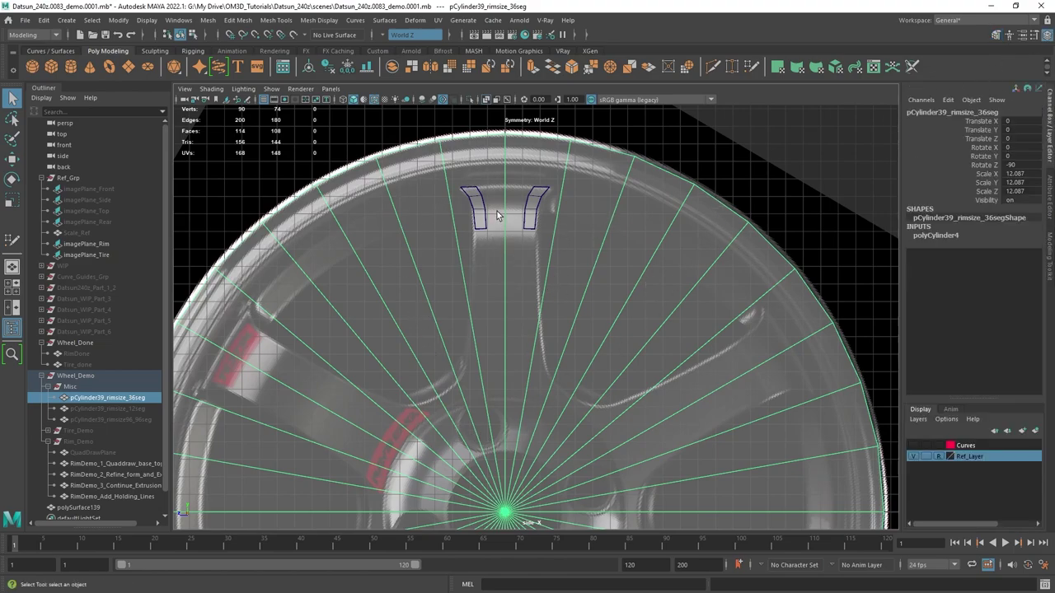
scroll(497, 211, down, 3)
scroll(536, 205, down, 1)
alt+middle_drag(537, 207, 512, 172)
mouse_move(515, 247)
alt+middle_down()
mouse_move(503, 189)
mouse_move(514, 232)
mouse_move(506, 225)
alt+middle_up()
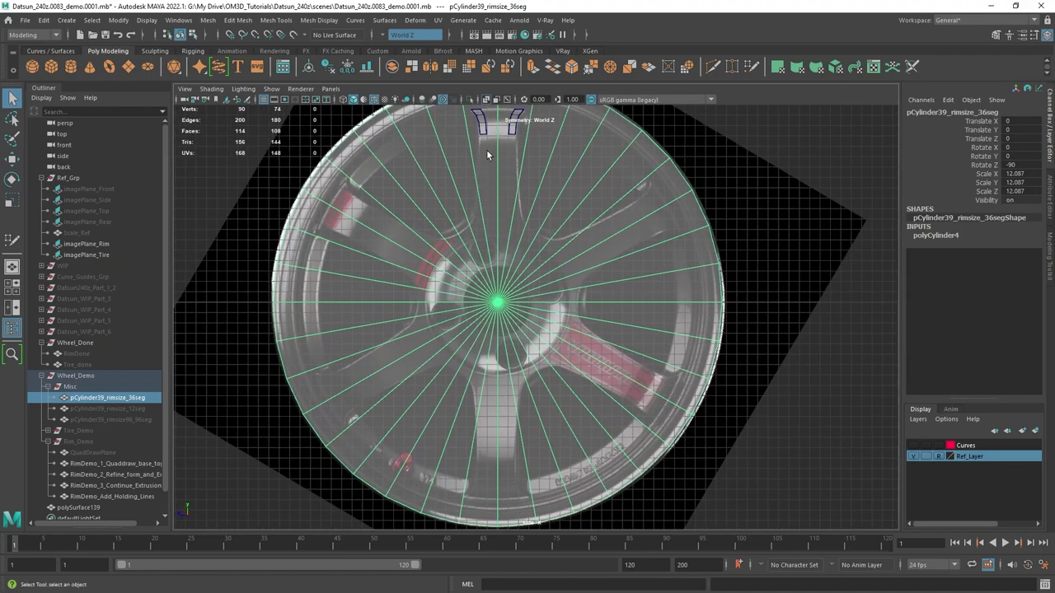
click(941, 235)
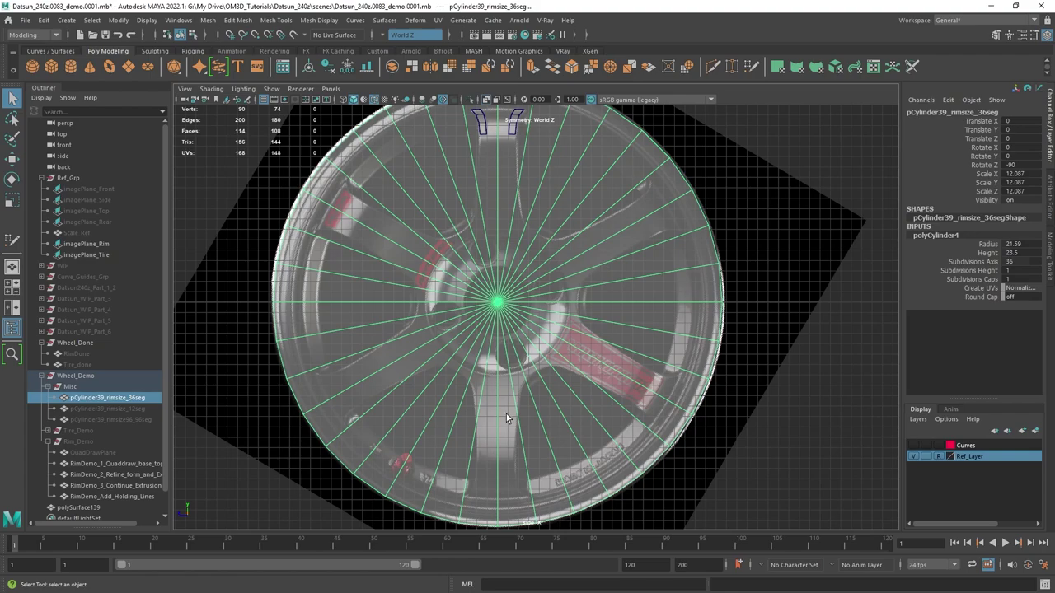
click(1020, 262)
alt+middle_drag(584, 256, 539, 281)
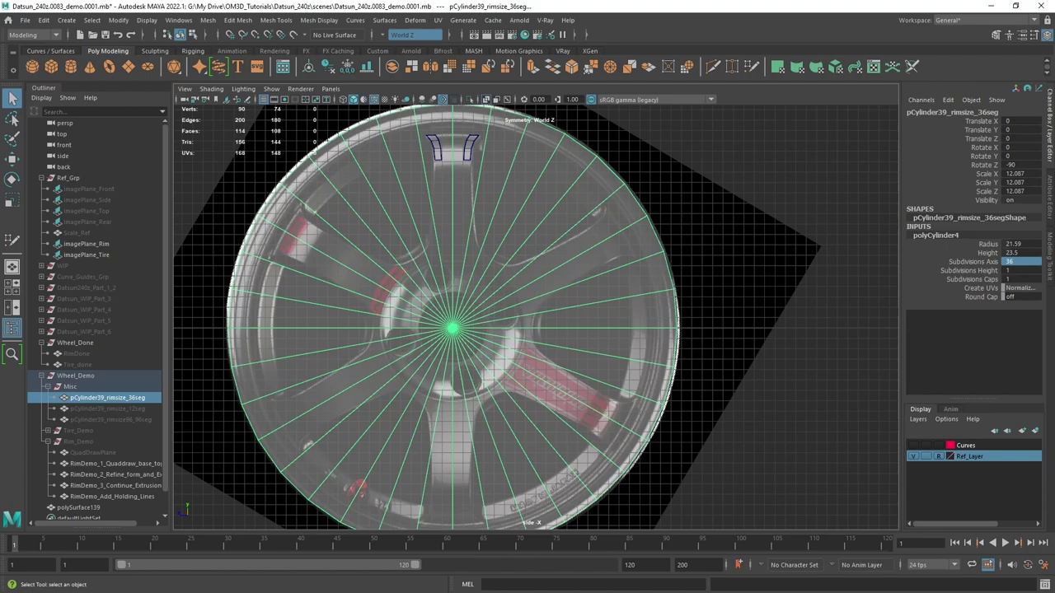
- Switch to Calculator, compute 360 divided by 6, and return to Maya
key(alt+Tab)
key(Escape)
text(3)
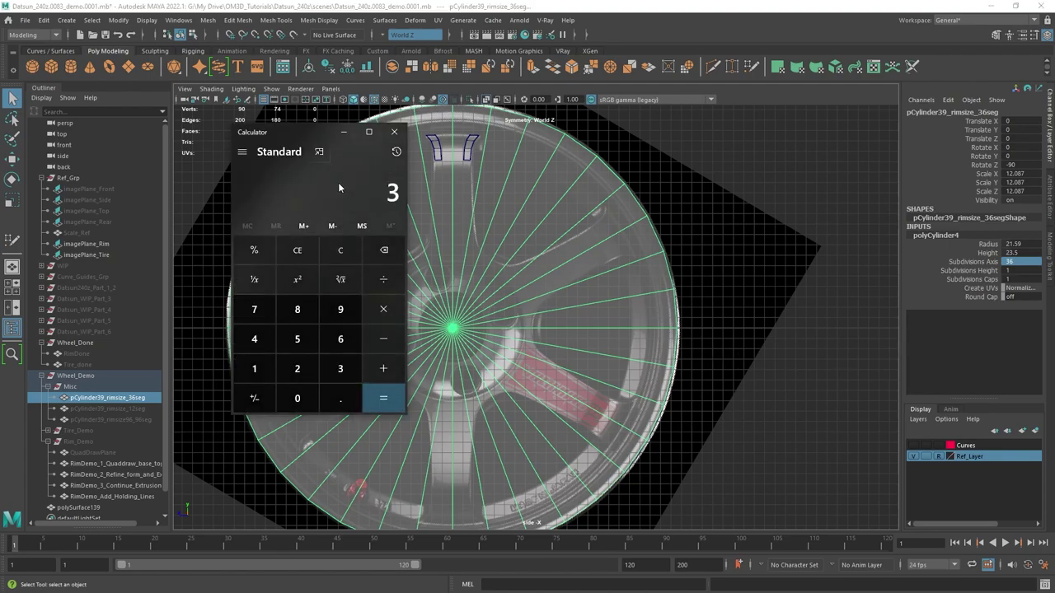
text(60+/6)
key(Return)
click(343, 132)
- Set the rim cylinder's Subdivisions Axis to 6
click(1026, 262)
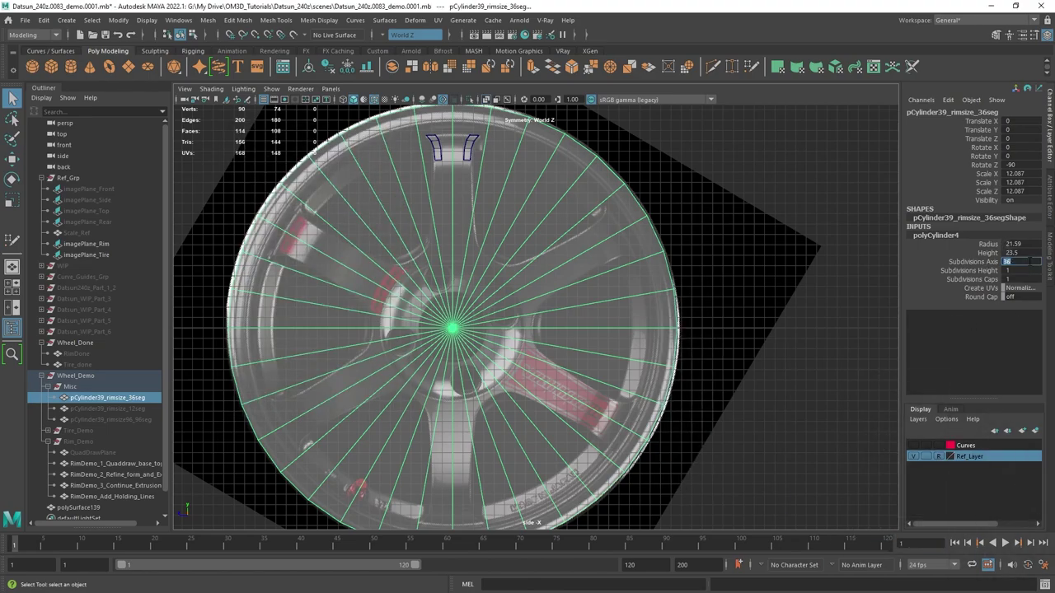
text(6)
key(Return)
alt+middle_drag(524, 238, 549, 319)
scroll(549, 320, up, 5)
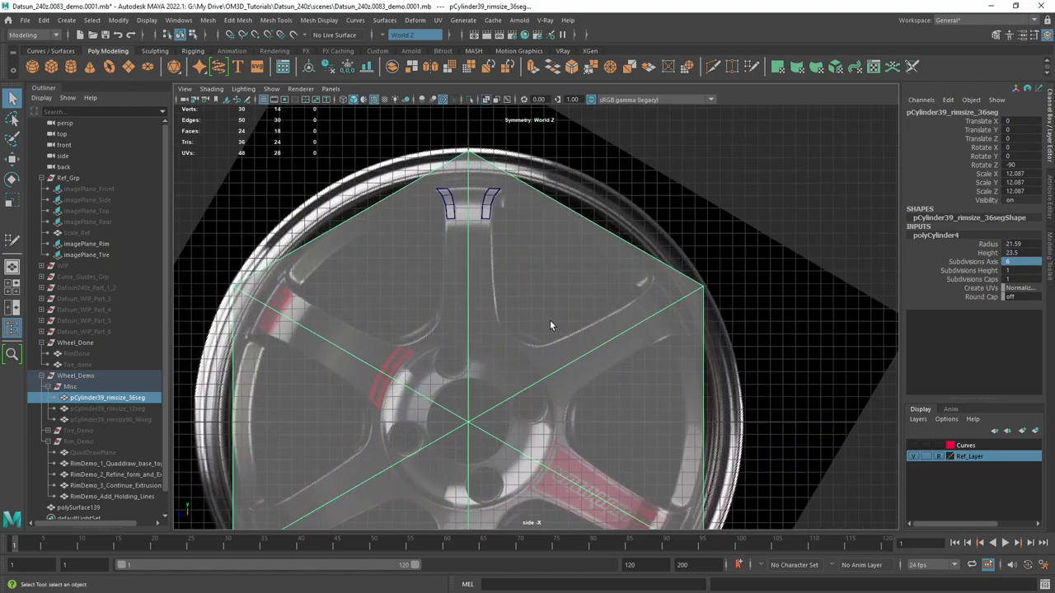
scroll(486, 243, up, 1)
alt+middle_drag(436, 136, 508, 259)
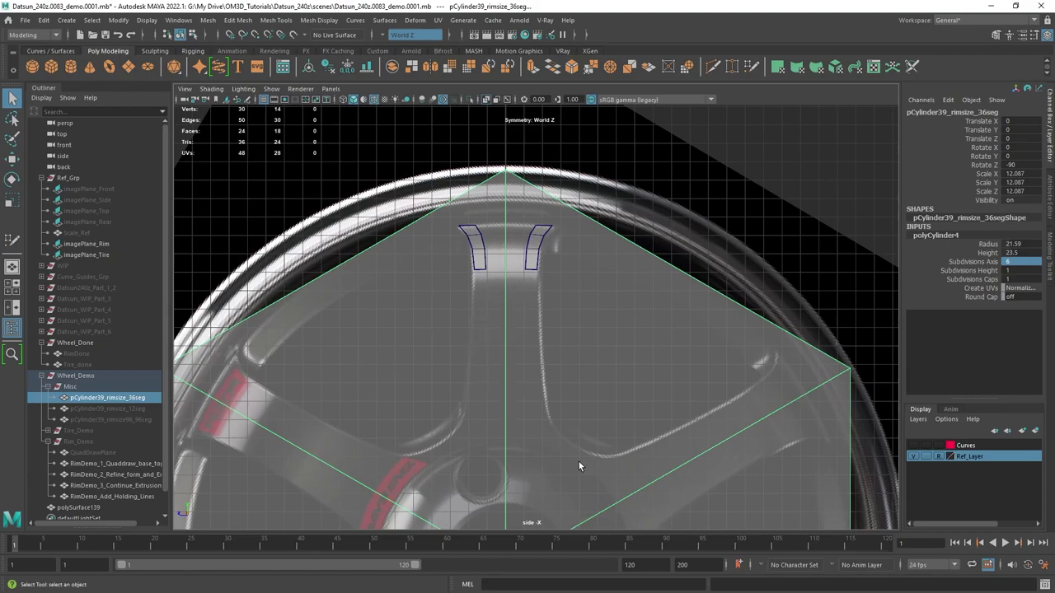
- Activate the Rotate tool on the six-sided cylinder
alt+middle_drag(624, 441, 626, 380)
scroll(569, 313, up, 1)
alt+middle_drag(541, 286, 544, 320)
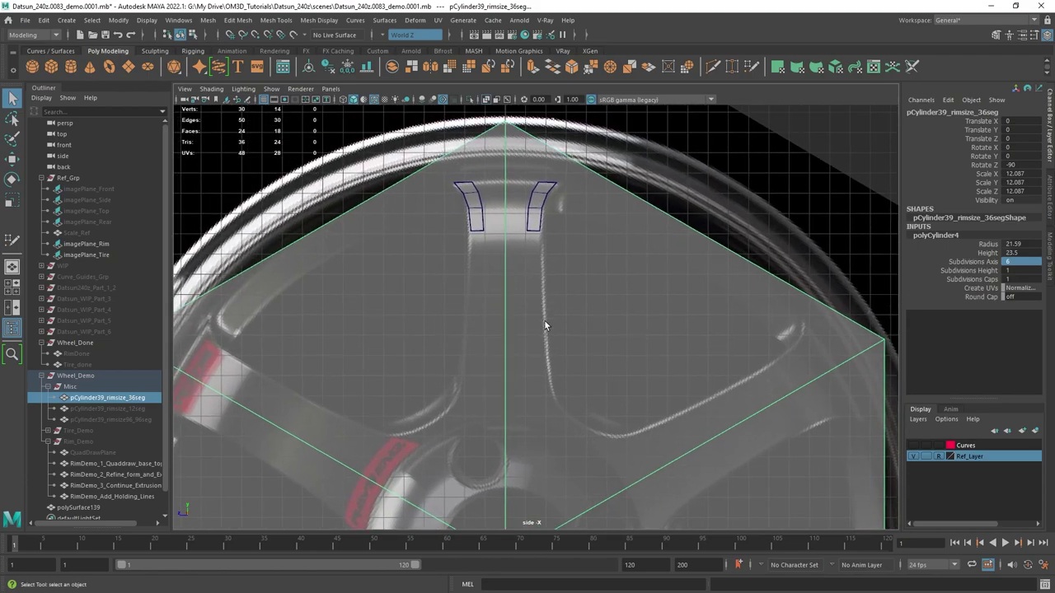
scroll(565, 247, down, 1)
scroll(581, 254, down, 1)
key(e)
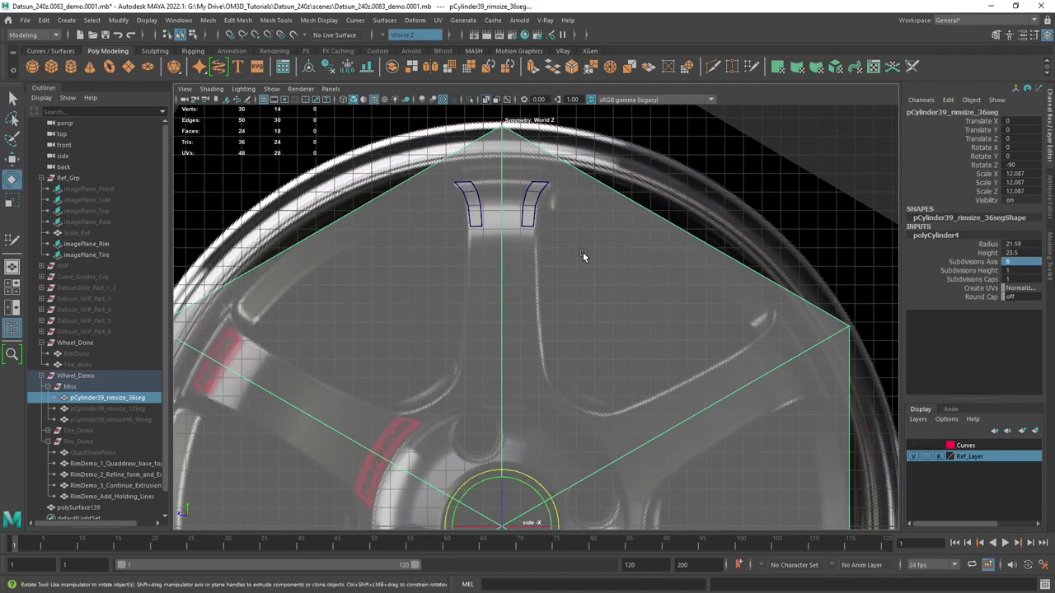
- Rotate the six-sided guide cylinder pCylinder39_rimsize_36seg to 30 degrees about Y
scroll(568, 397, down, 1)
drag(531, 458, 509, 454)
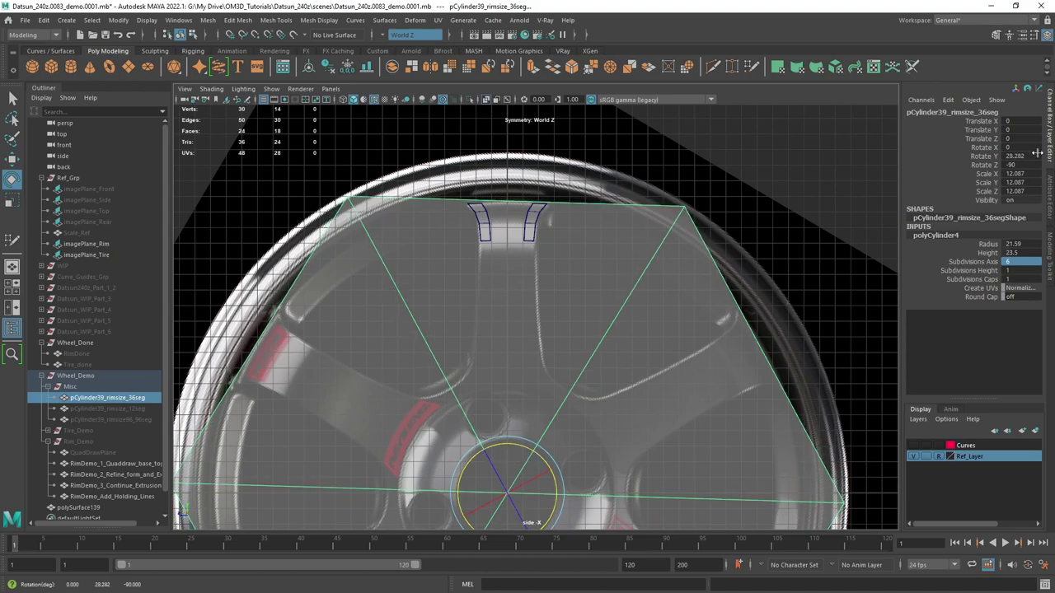
double_click(1026, 156)
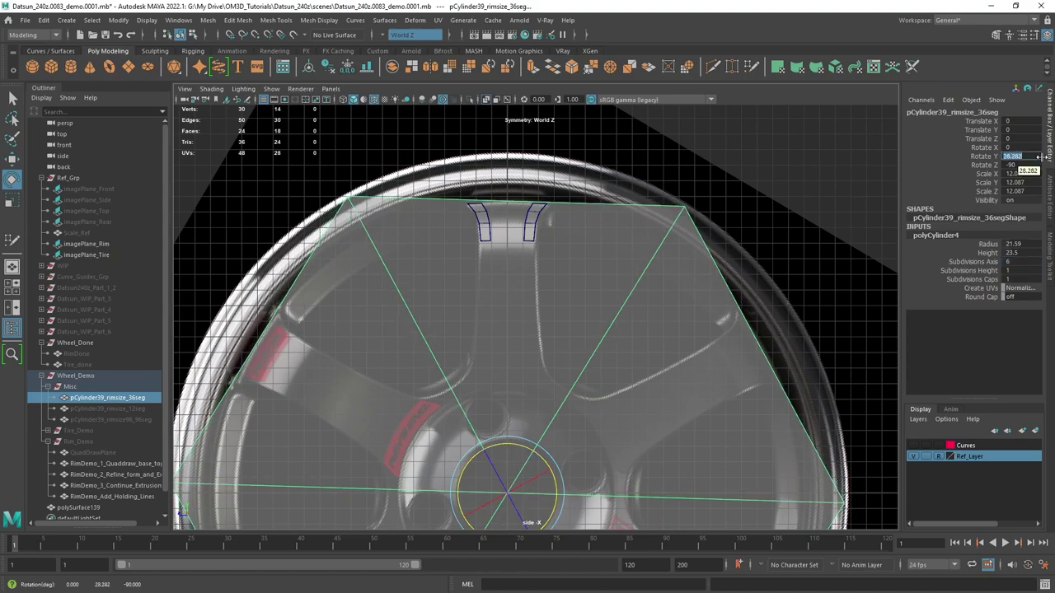
text(60)
key(Return)
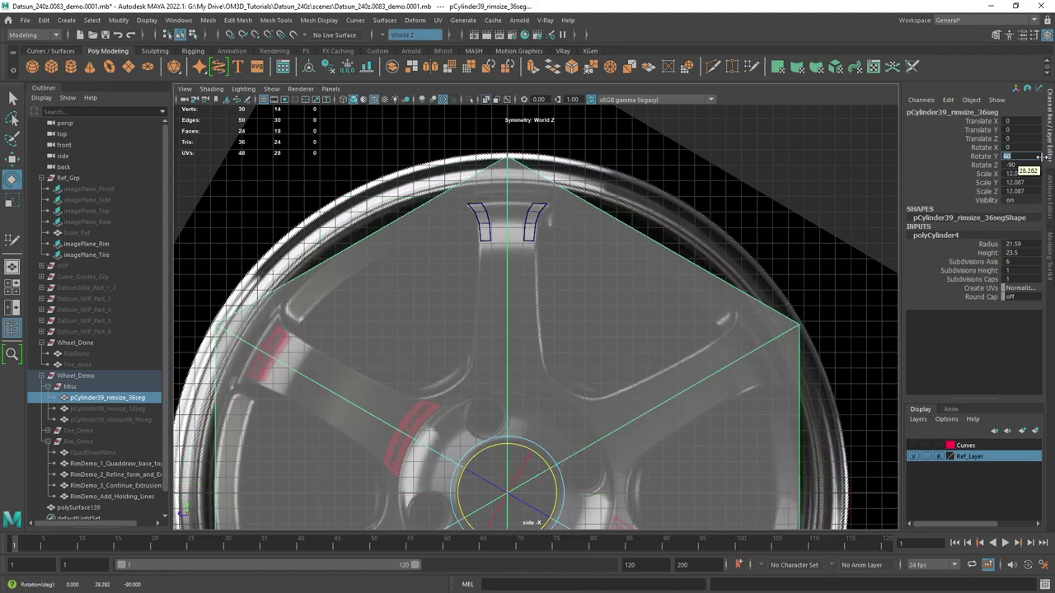
text(30)
key(Return)
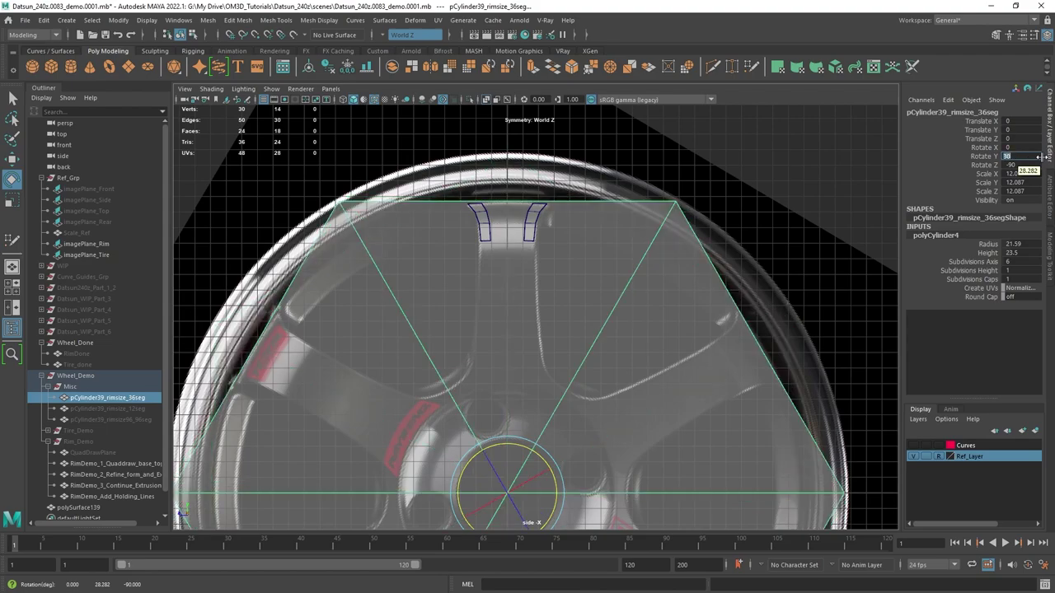
alt+middle_drag(394, 311, 398, 312)
key(q)
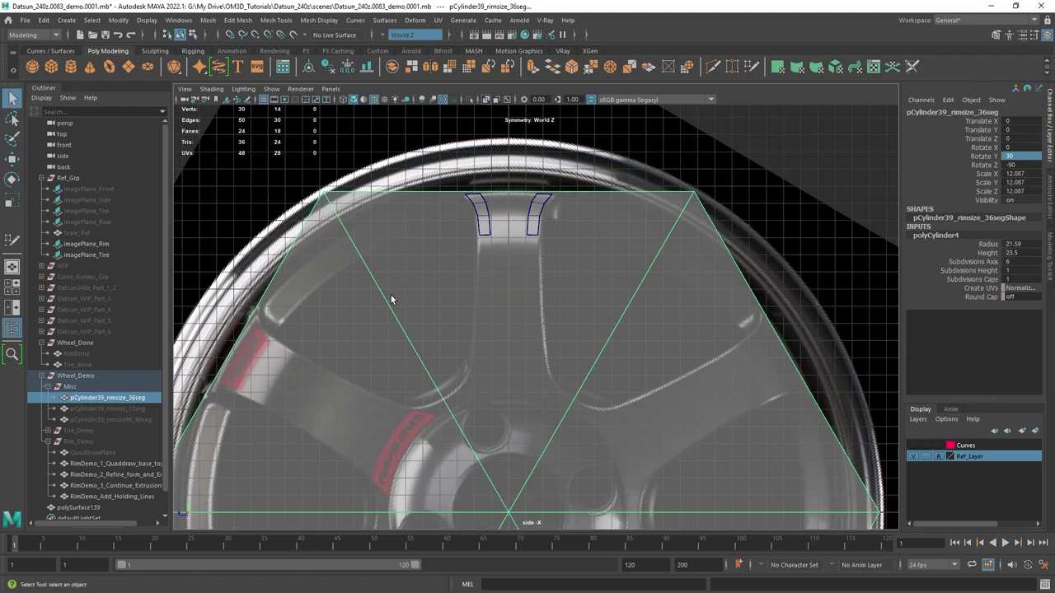
scroll(506, 295, up, 2)
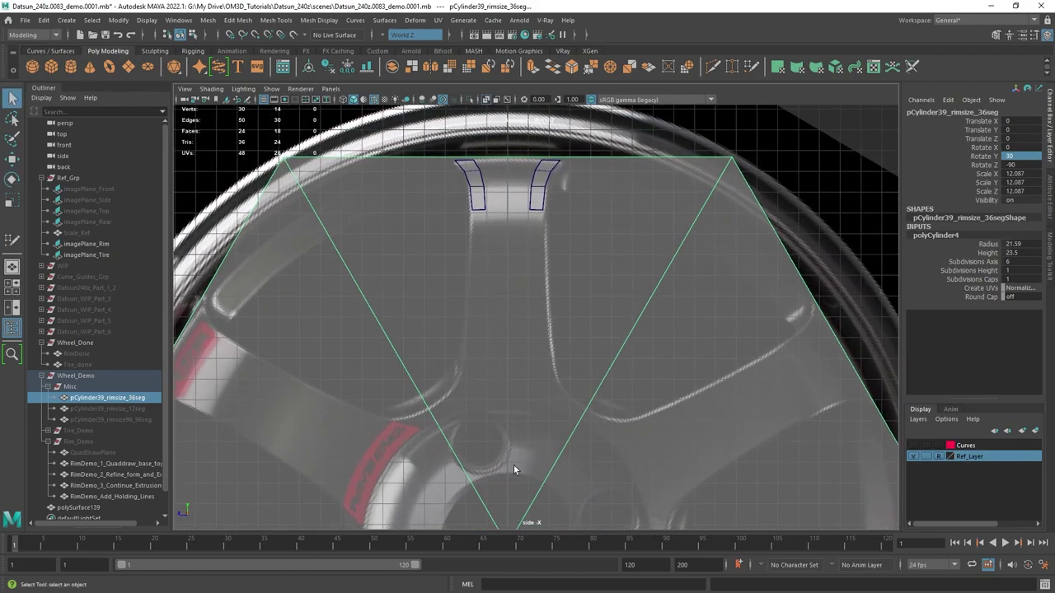
- Set the axis subdivisions of the guide cylinder pCylinder39_rimsize_36seg to 36
click(540, 189)
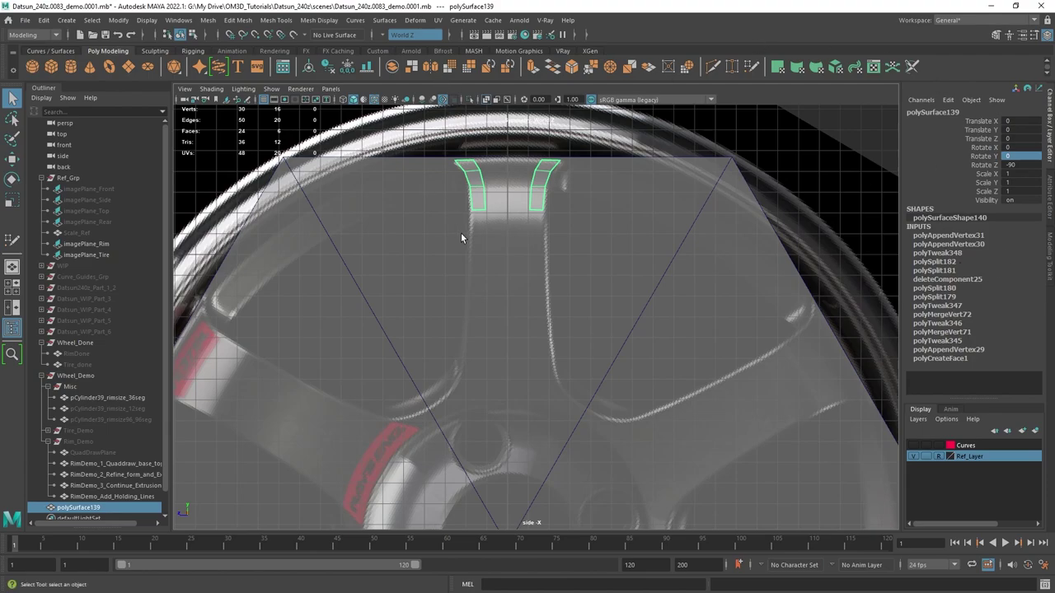
click(670, 263)
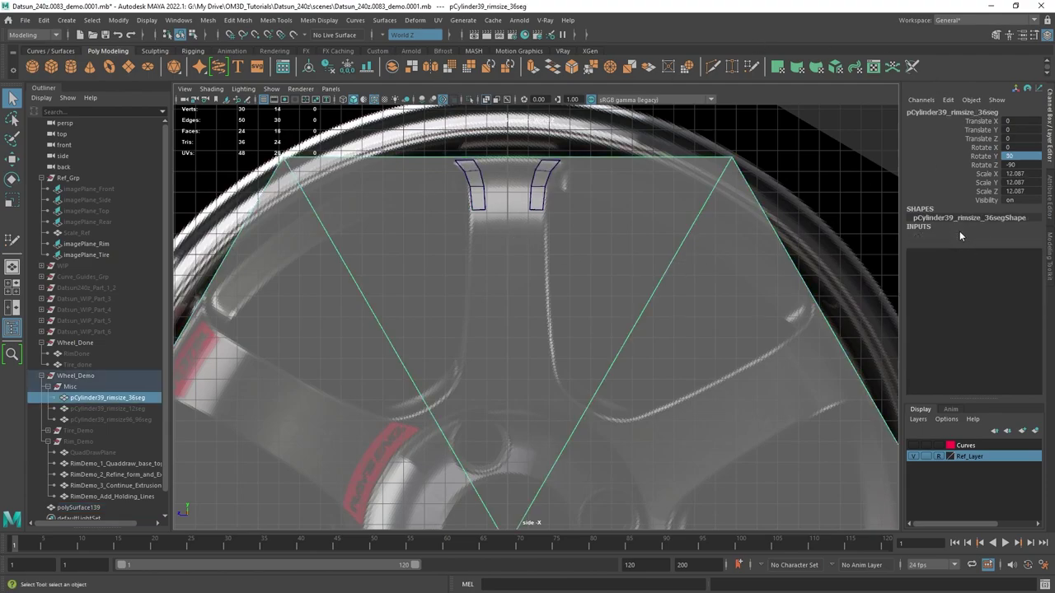
click(959, 236)
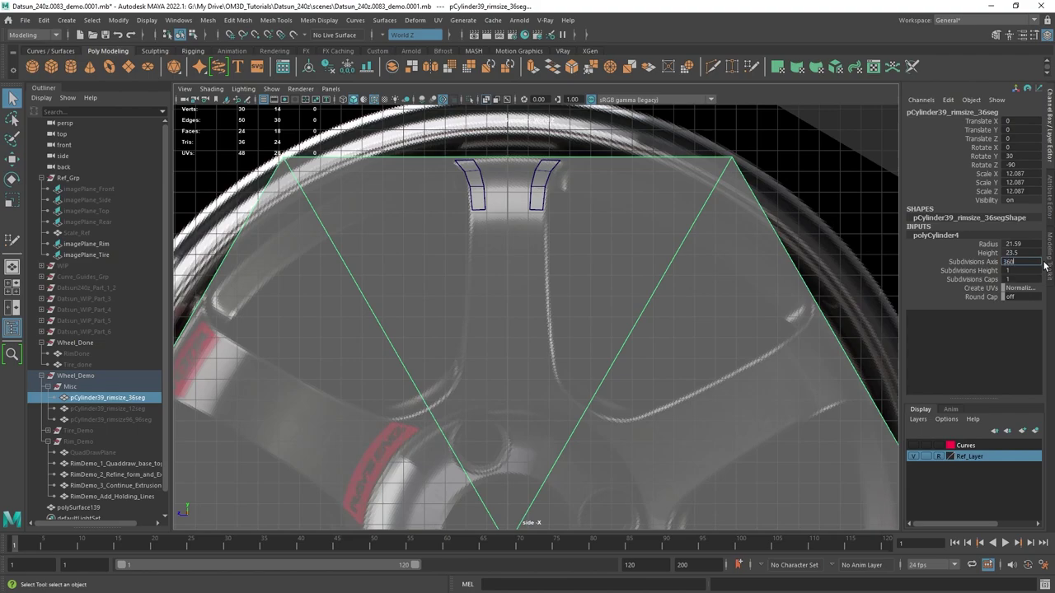
text(360)
key(Return)
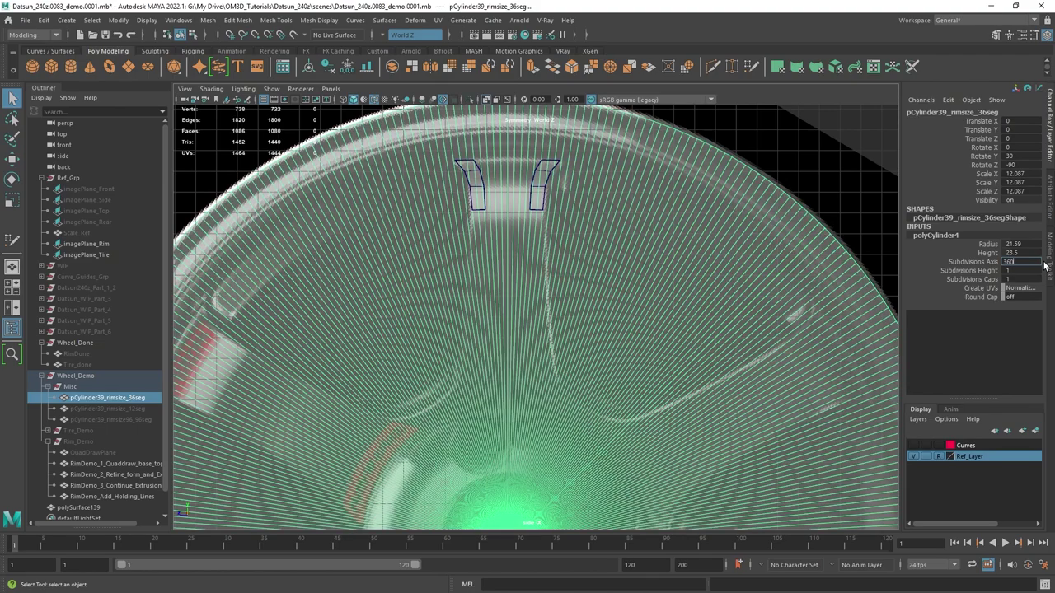
key(Return)
- Make the guide cylinder pCylinder39_rimsize_36seg the live surface for drawing the wheel's topology
alt+middle_drag(442, 294, 512, 304)
click(572, 202)
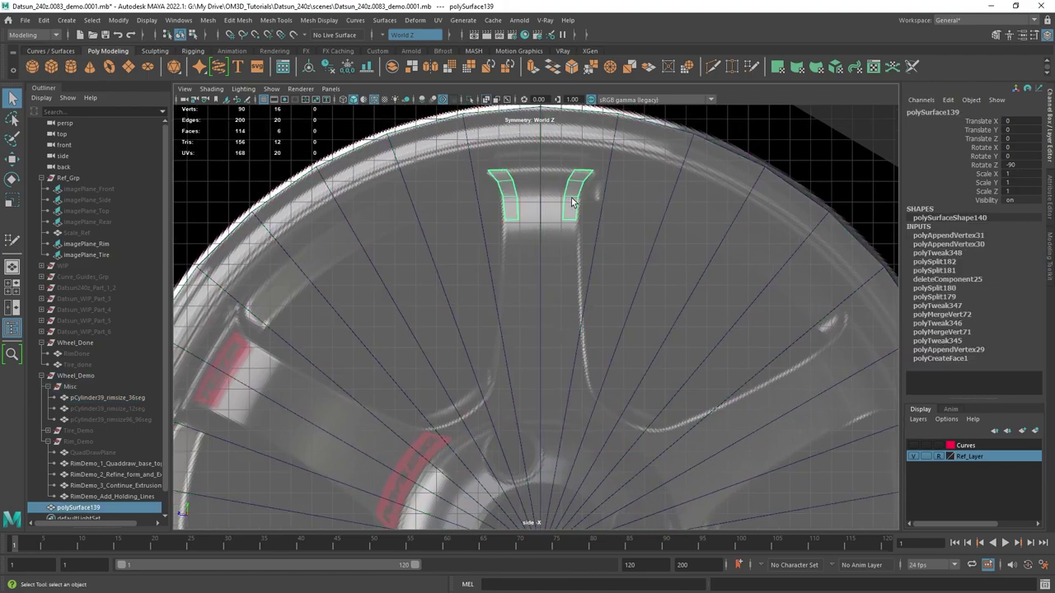
click(336, 181)
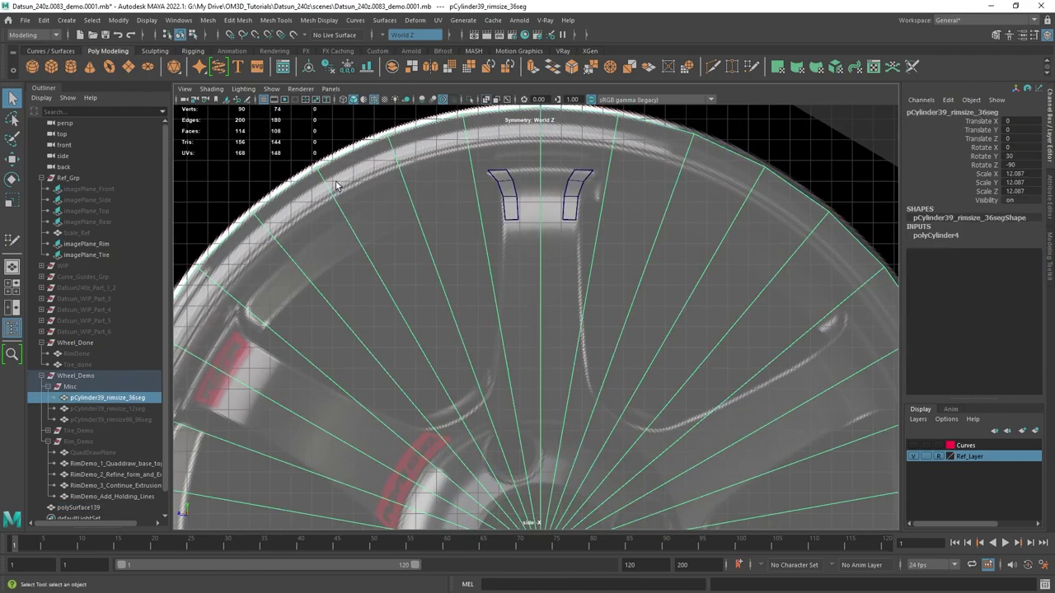
click(296, 35)
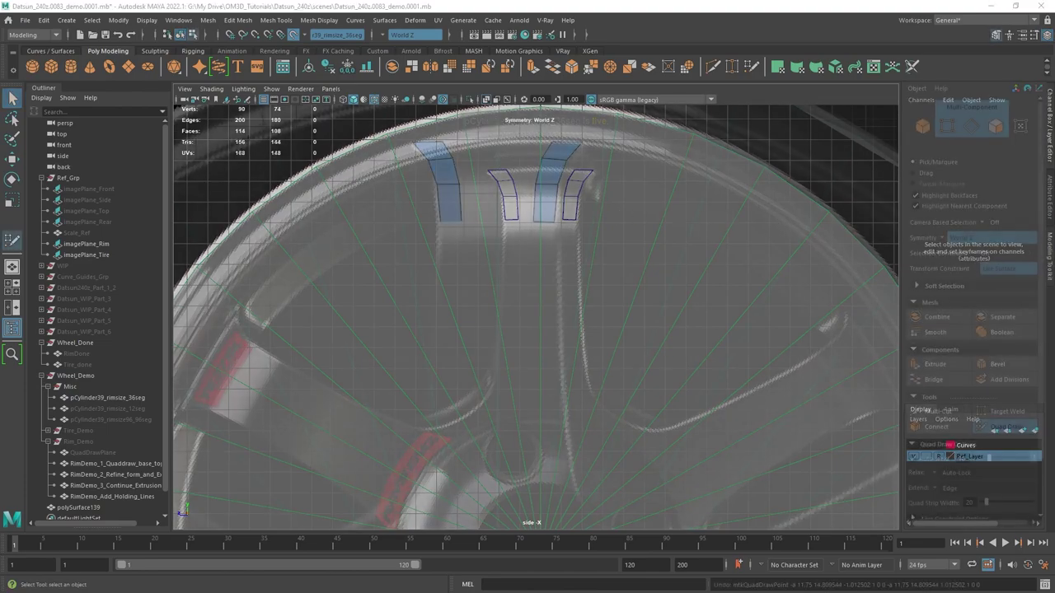
- Extend the mirrored Quad Draw strips down both spoke edges and around the curved flare at the spoke's base
click(525, 312)
click(547, 311)
shift+click(534, 280)
alt+middle_drag(544, 396, 527, 271)
click(527, 269)
click(509, 282)
shift+click(513, 259)
scroll(576, 283, up, 2)
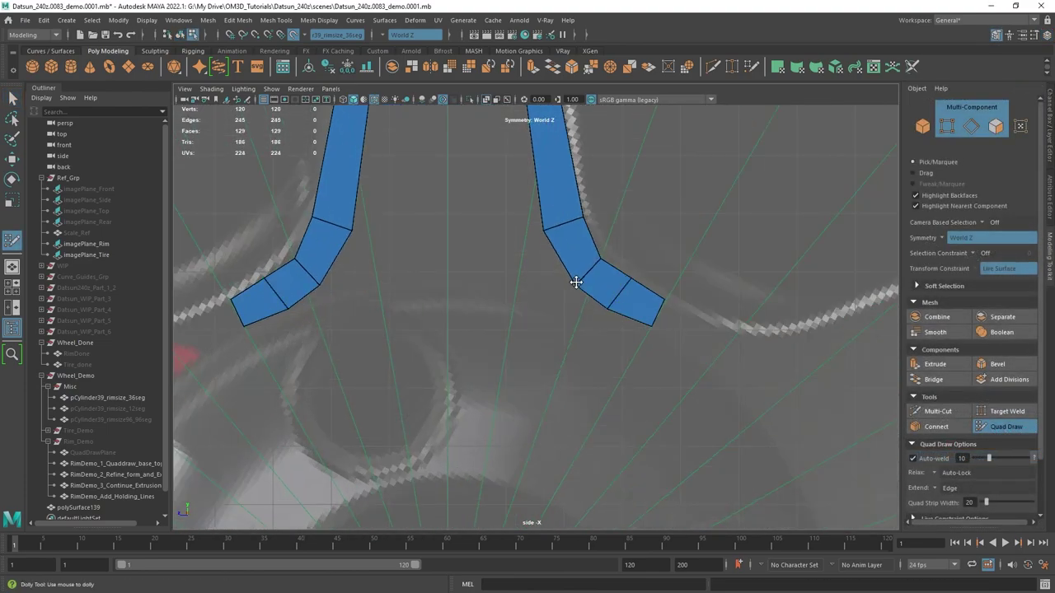
scroll(575, 282, down, 10)
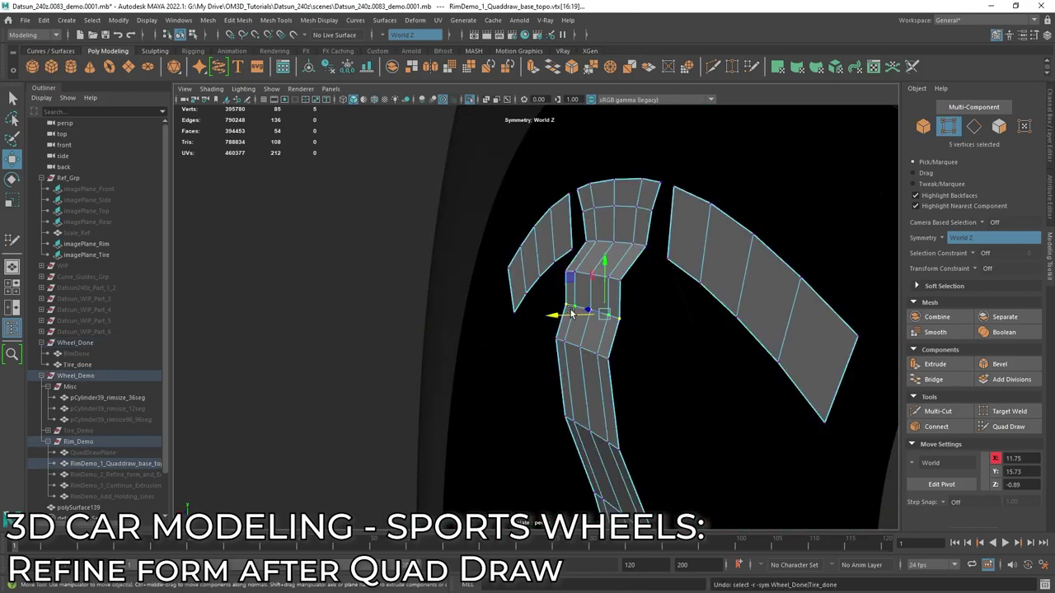
- Refine the spoke's depth profile by moving the selected vertex row near its upper bend along X
drag(571, 313, 564, 313)
alt+drag(563, 312, 594, 231)
double_click(516, 214)
drag(545, 177, 517, 298)
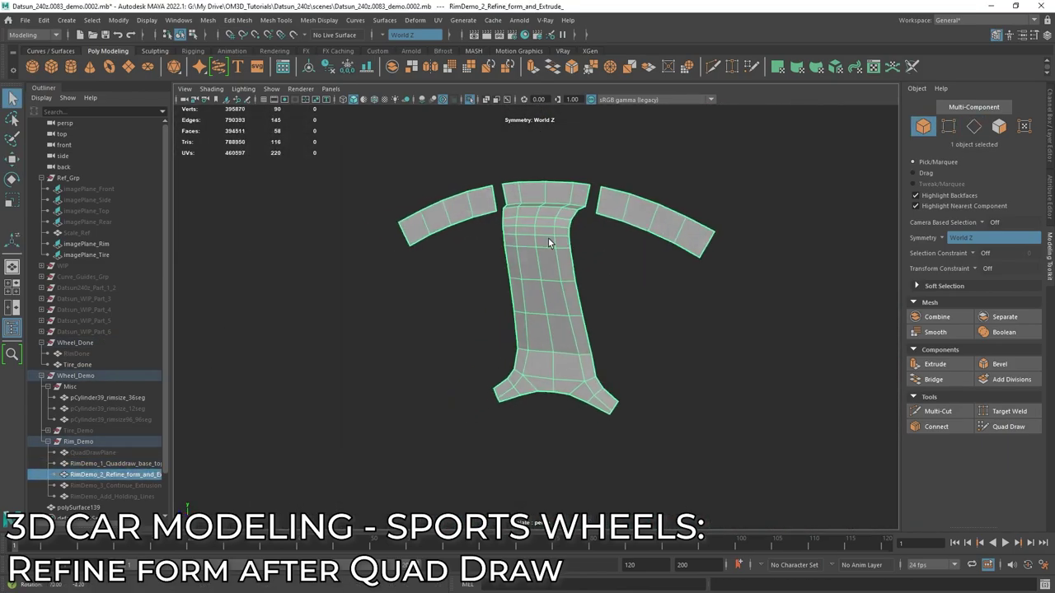
- Examine the refined spoke mesh in perspective and alongside the tire in the four-view layout, and select polySurface139
alt+drag(548, 238, 610, 269)
click(638, 274)
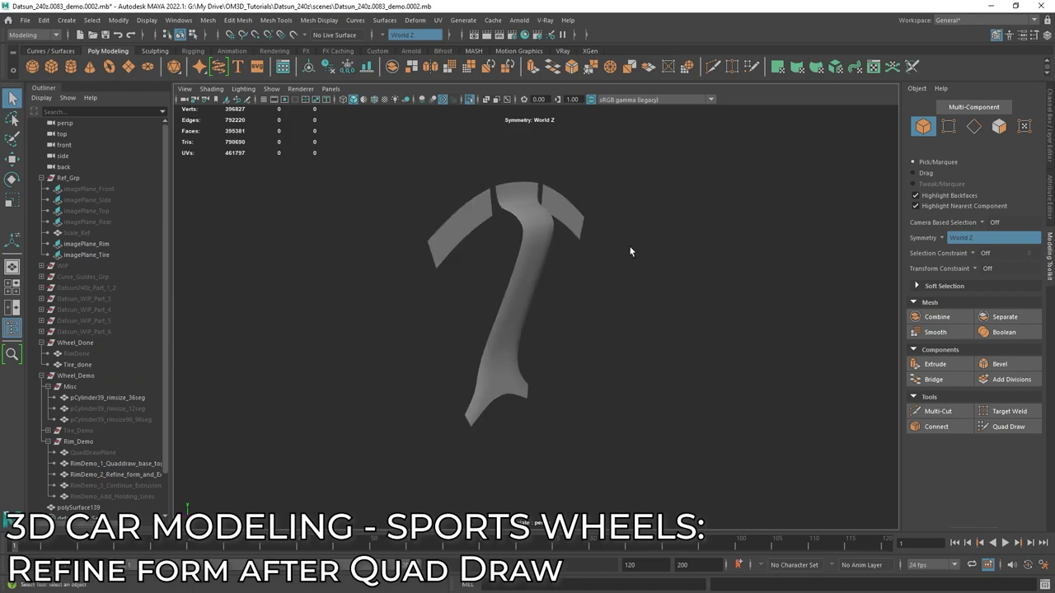
click(546, 221)
alt+drag(545, 221, 501, 233)
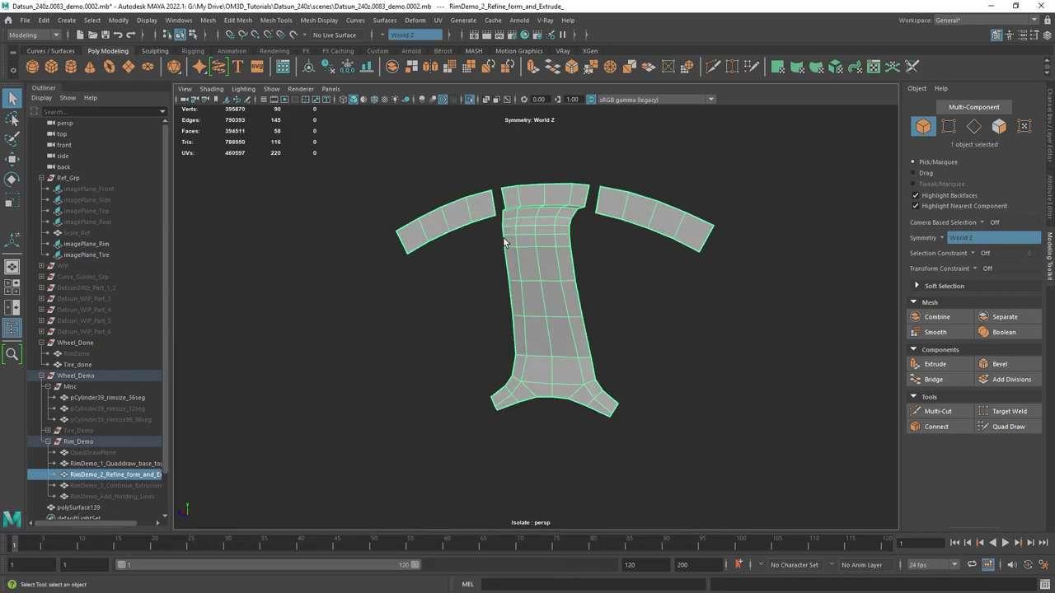
key(space)
alt+middle_drag(784, 430, 735, 404)
scroll(735, 404, up, 2)
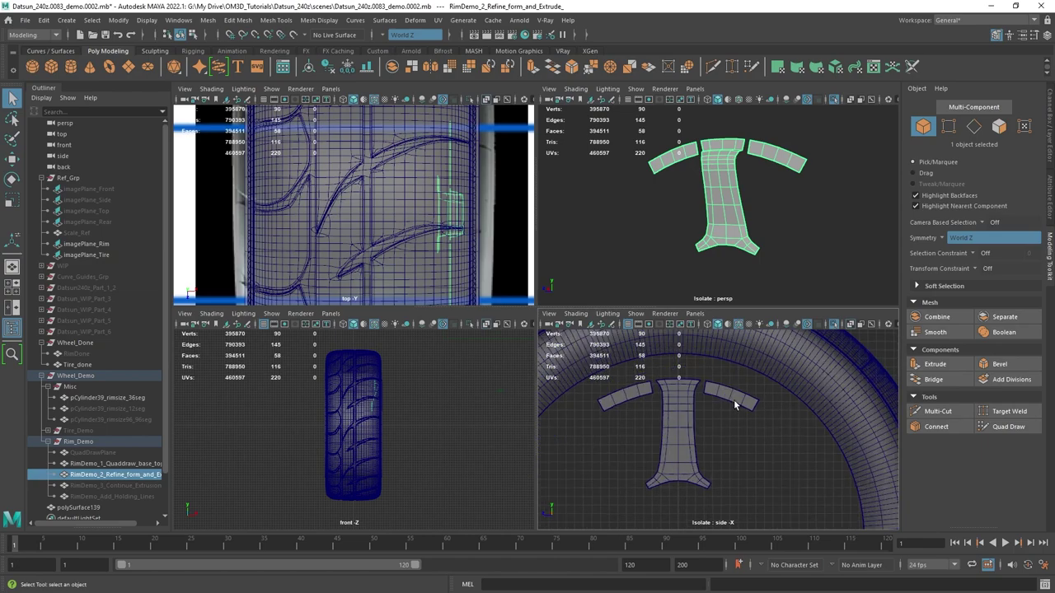
scroll(750, 387, down, 1)
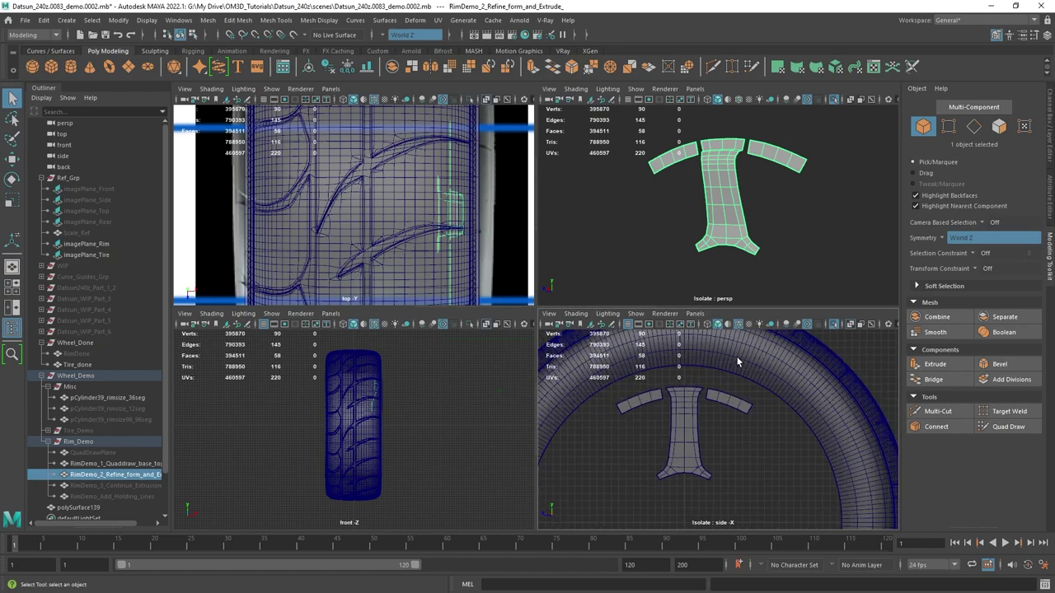
shift+click(737, 361)
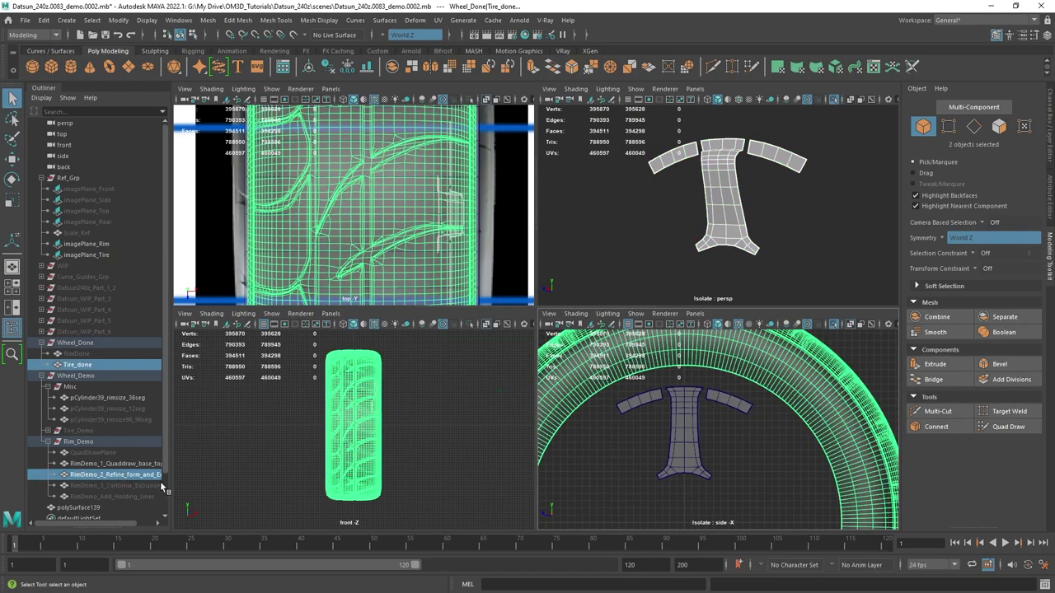
click(99, 509)
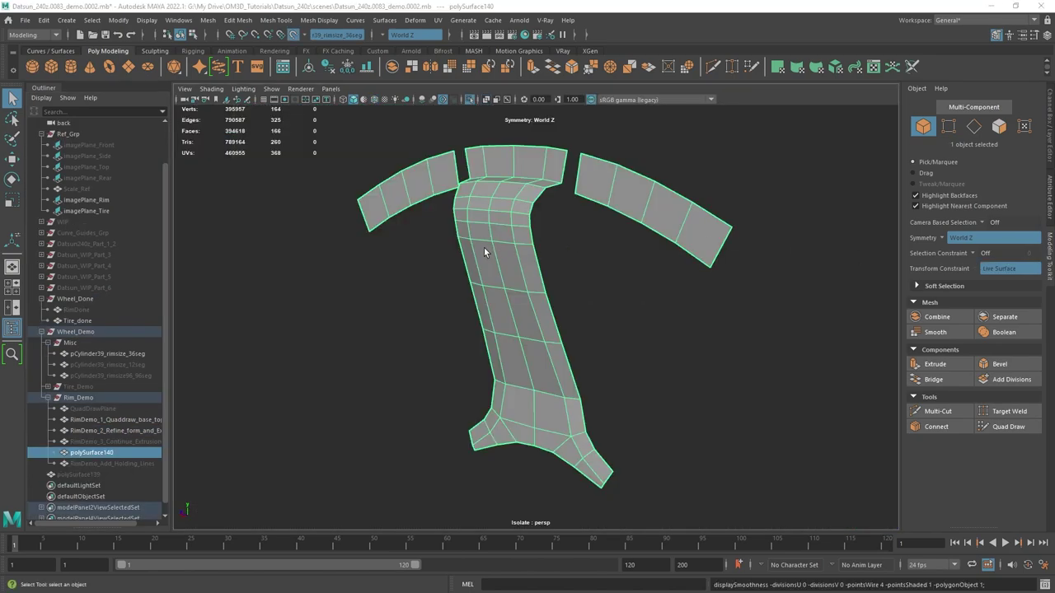
- Exit isolation of the spoke mesh polySurface140 and turn on X-ray shading in the perspective view
alt+drag(484, 246, 505, 247)
key(ctrl+1)
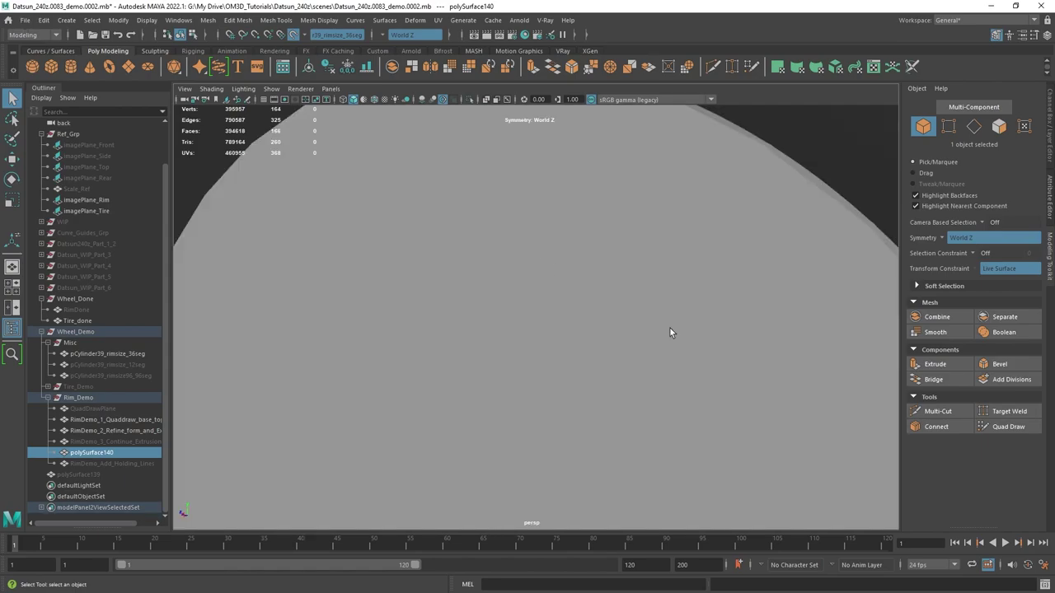
alt+drag(670, 328, 724, 353)
key(alt+x)
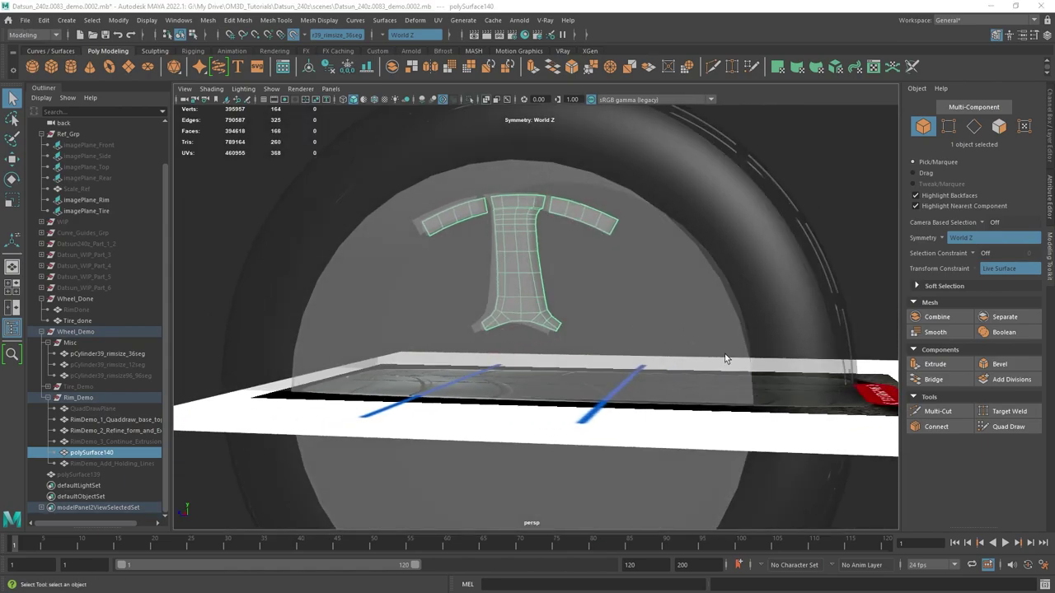
- Isolate polySurface140 together with imagePlane_Rim in the side view and compare the spoke's outline with the reference
key(space)
key(space)
scroll(742, 387, down, 2)
key(ctrl+1)
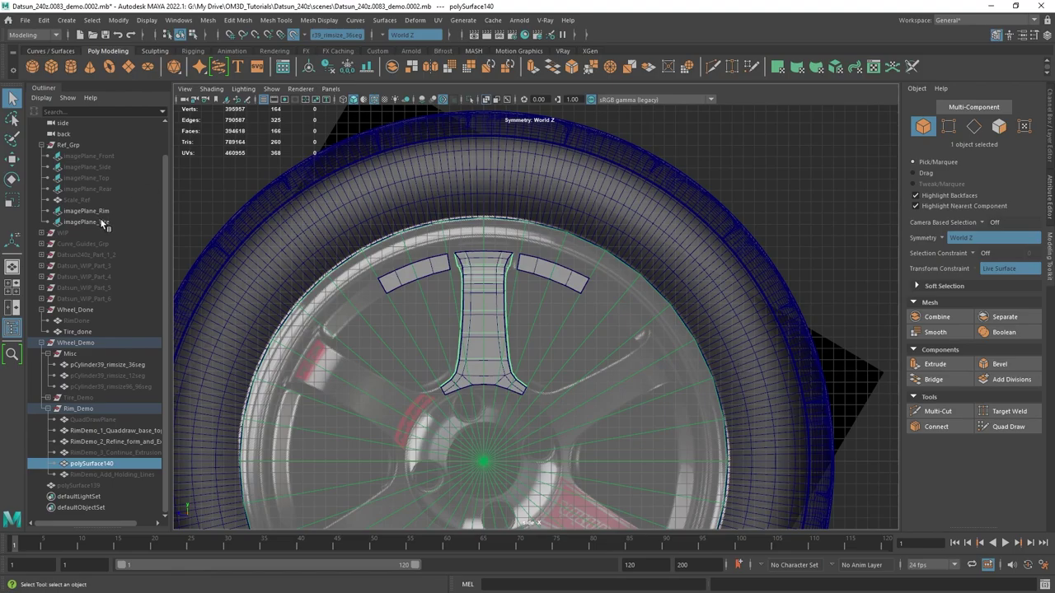
ctrl+click(99, 212)
key(ctrl+1)
scroll(659, 336, up, 6)
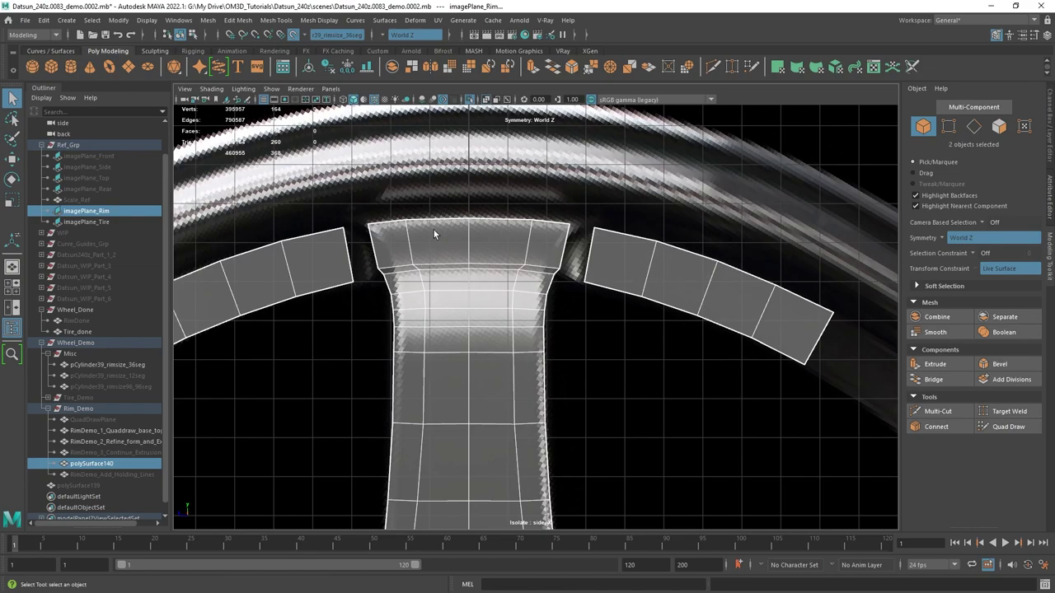
scroll(461, 269, up, 1)
scroll(478, 251, down, 2)
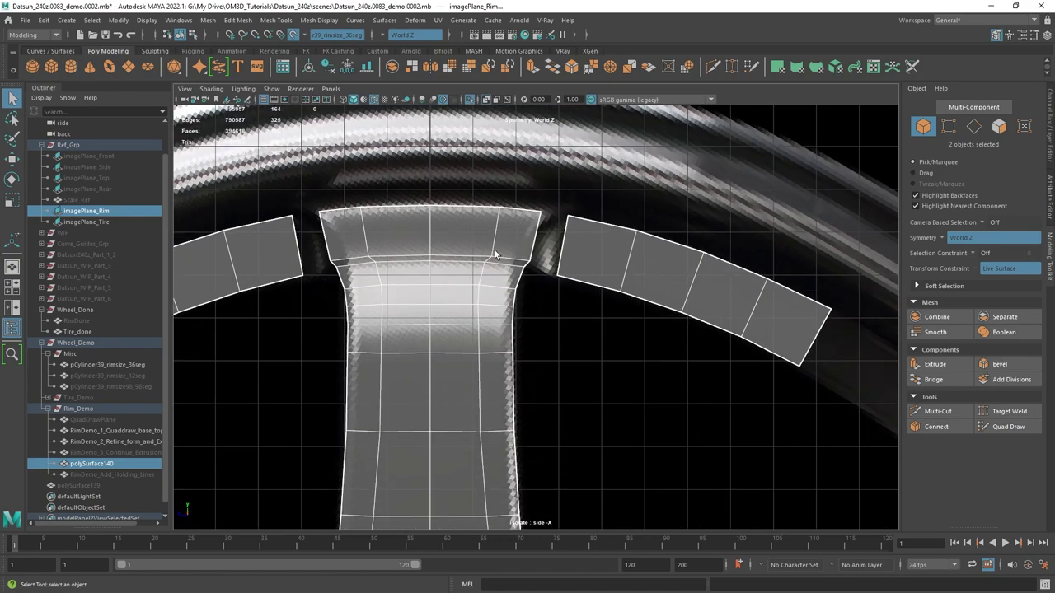
scroll(610, 262, down, 2)
alt+click(610, 257)
- Extrude all faces of the spoke mesh polySurface140 with a Local Translate Z of 0.5
scroll(527, 255, up, 1)
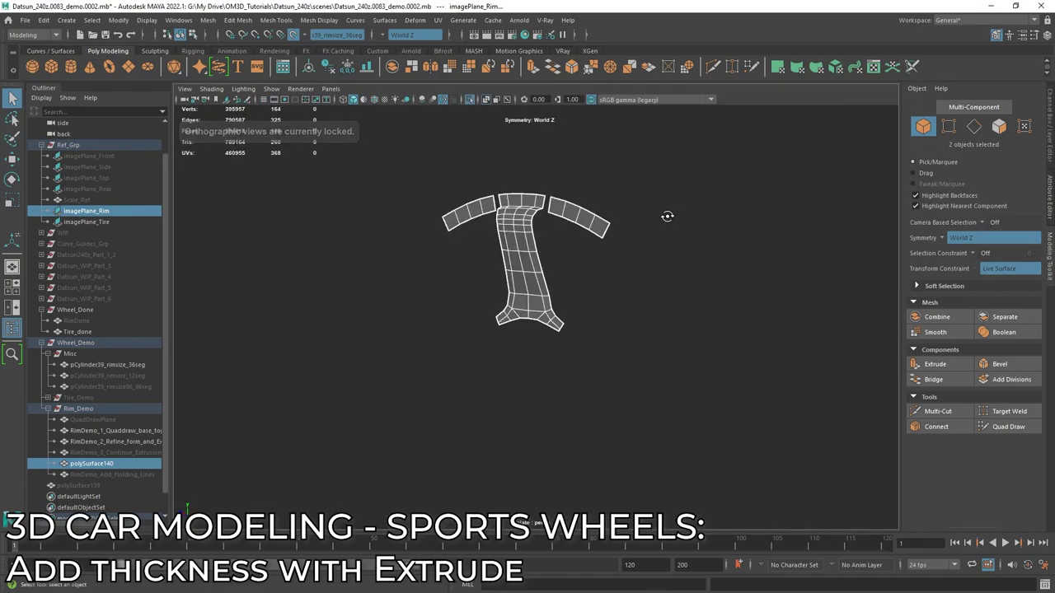
alt+drag(667, 215, 673, 277)
scroll(668, 255, up, 3)
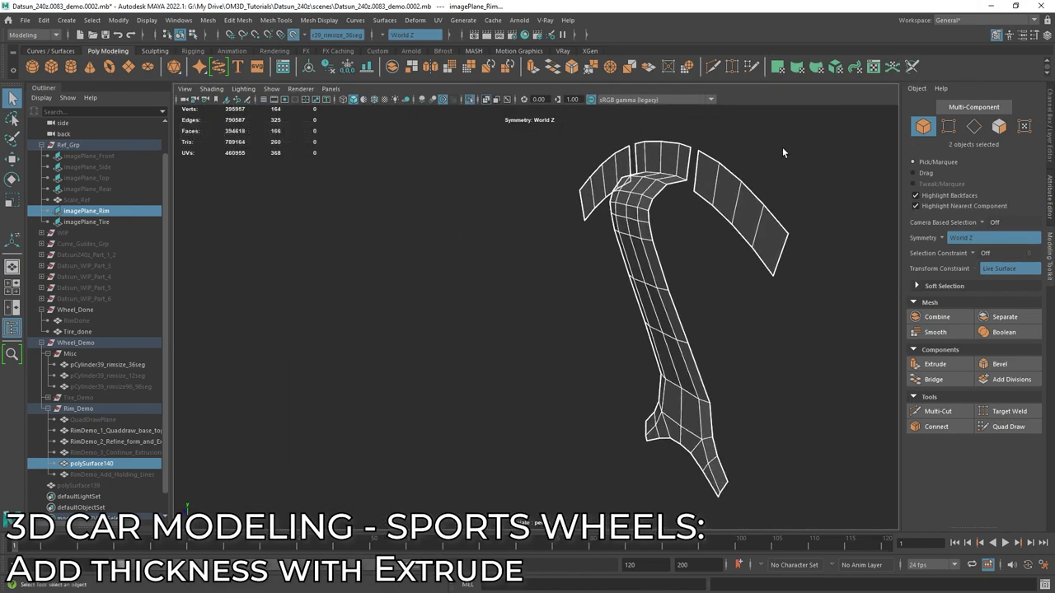
shift+right_drag(783, 147, 778, 184)
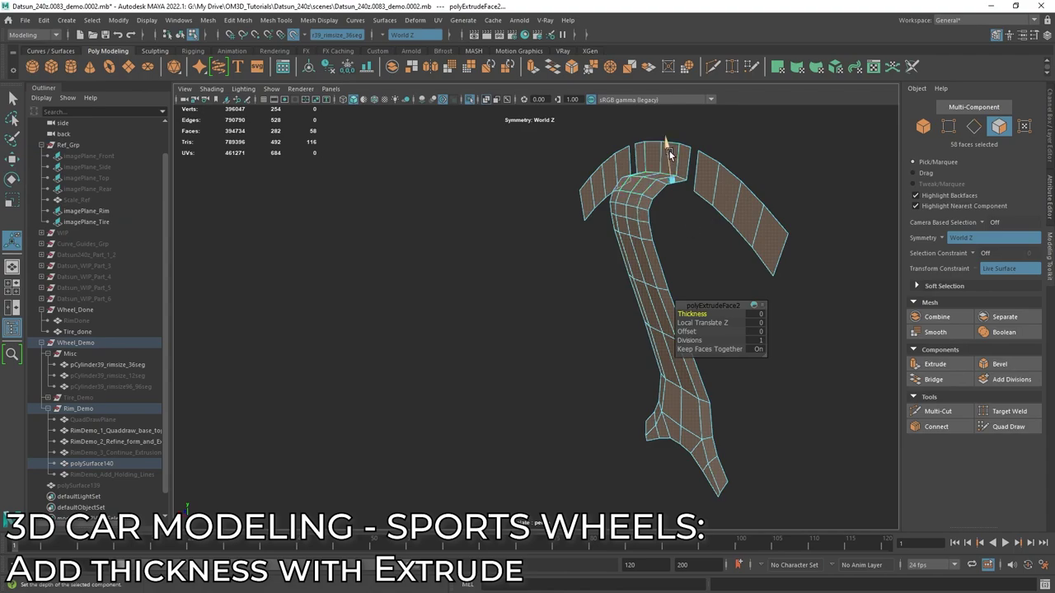
mouse_move(668, 151)
mouse_down()
mouse_move(640, 143)
mouse_move(630, 229)
mouse_move(584, 250)
mouse_move(546, 247)
mouse_move(714, 202)
mouse_move(734, 248)
mouse_up()
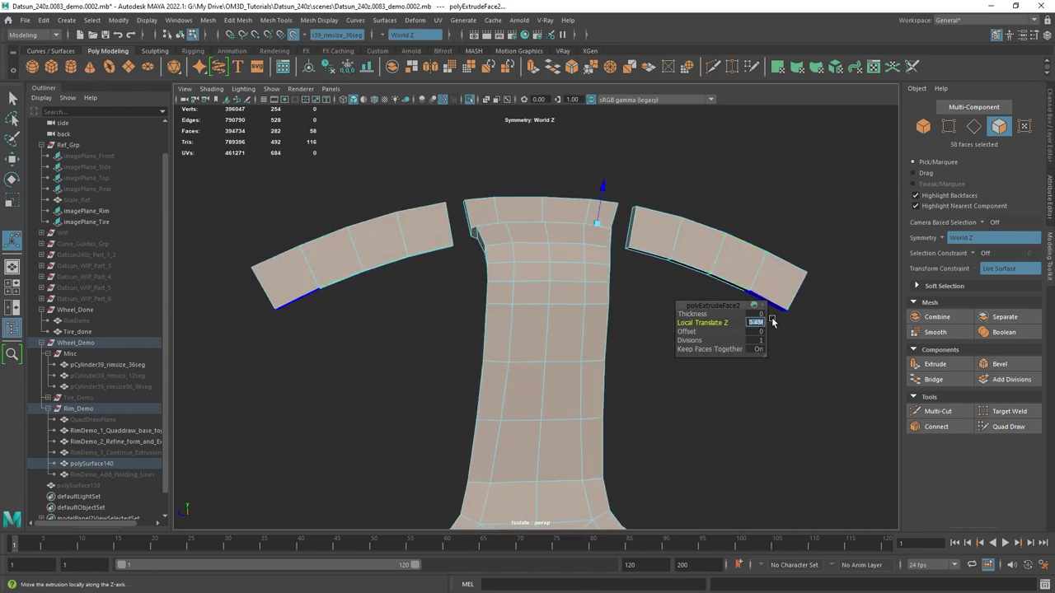
key(Return)
- Increase the spoke extrusion's Local Translate Z to 1
alt+drag(618, 305, 814, 349)
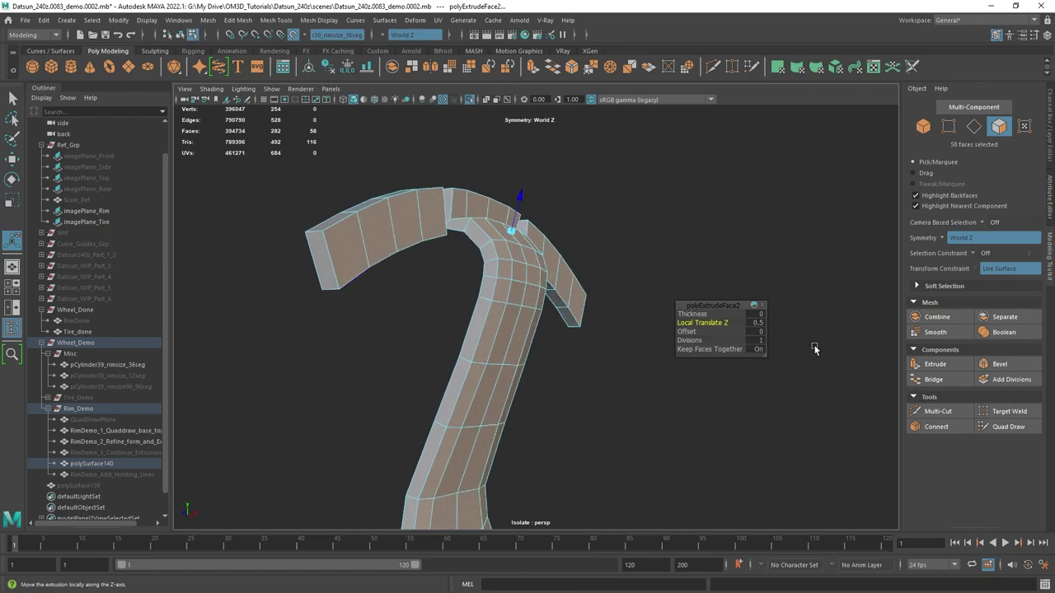
text(1)
key(Return)
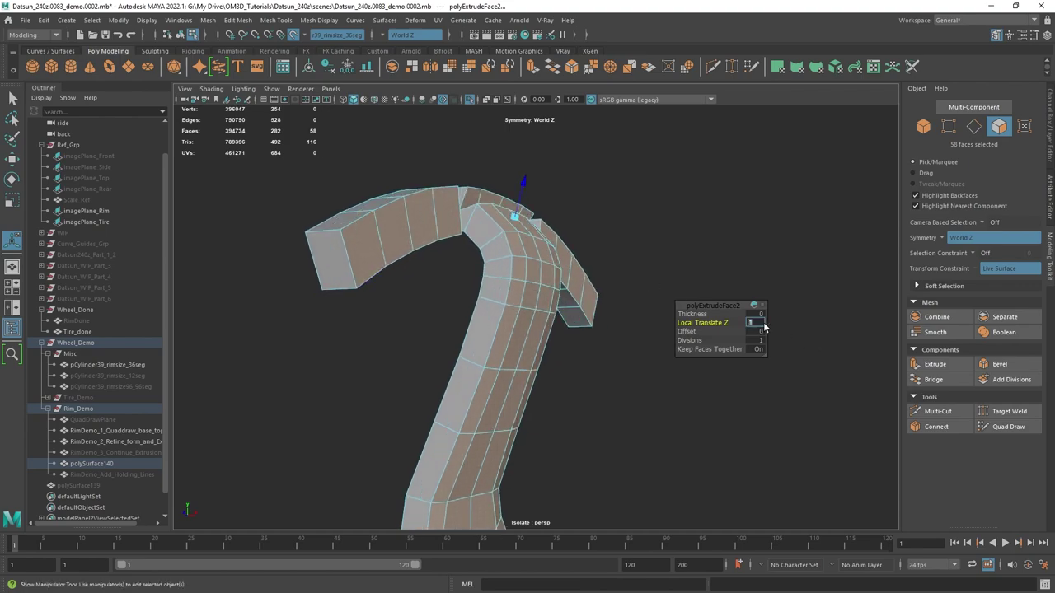
- Select edges at the upper end of the extruded spoke for moving, and undo the last change
alt+drag(648, 331, 494, 306)
key(F10)
alt+drag(564, 196, 561, 256)
click(584, 235)
shift+click(557, 220)
key(w)
alt+drag(557, 220, 504, 273)
scroll(563, 234, up, 3)
key(ctrl+z)
- Turn off the live surface and select the side faces at the spoke's two upper corners
click(293, 34)
ctrl+shift+click(603, 199)
scroll(578, 281, up, 4)
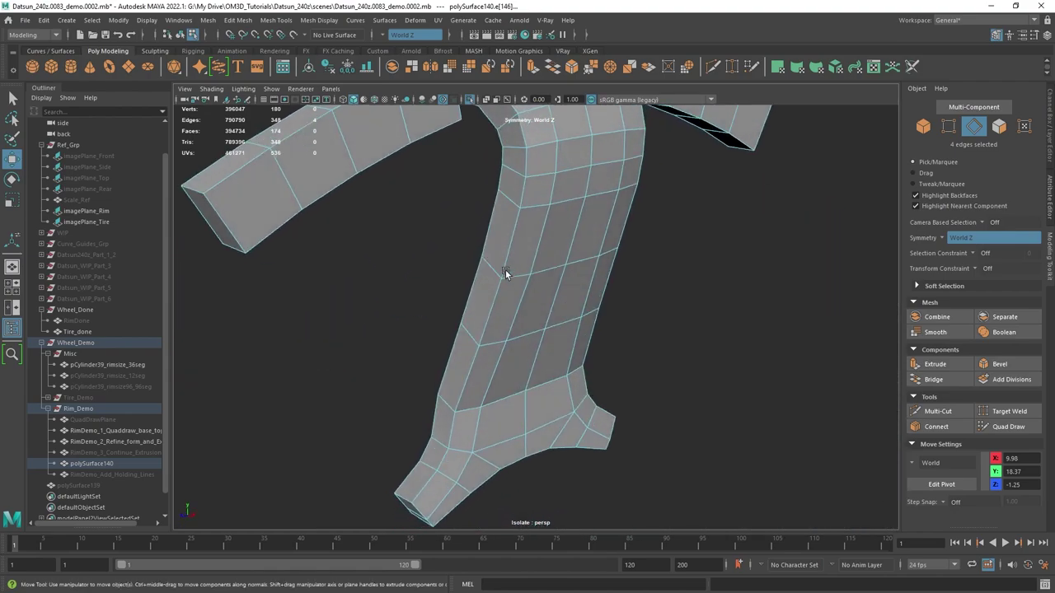
alt+middle_drag(503, 273, 497, 354)
right_click(493, 191)
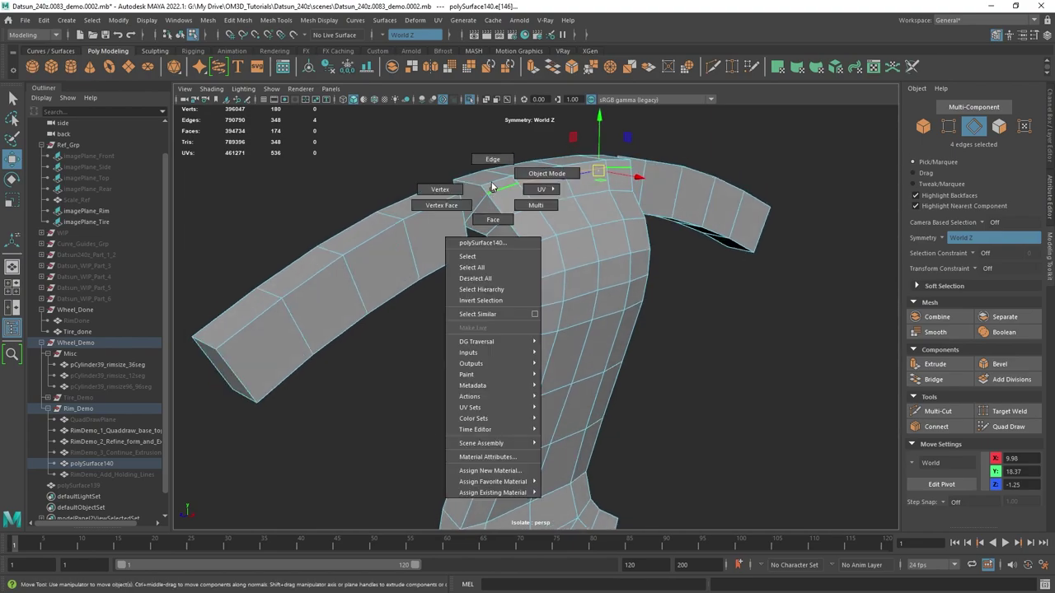
key(q)
alt+drag(483, 191, 500, 242)
right_click(415, 218)
click(414, 248)
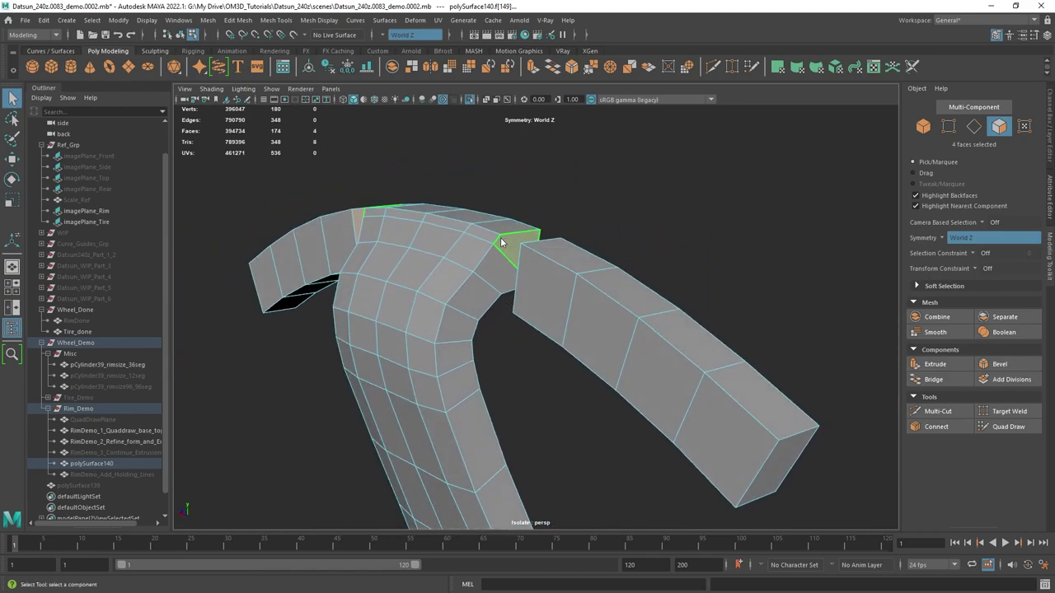
- Delete the diagonal edges at the spoke's two upper corners and the edge row just below its upper end
shift+right_drag(500, 242, 554, 213)
alt+drag(487, 246, 590, 208)
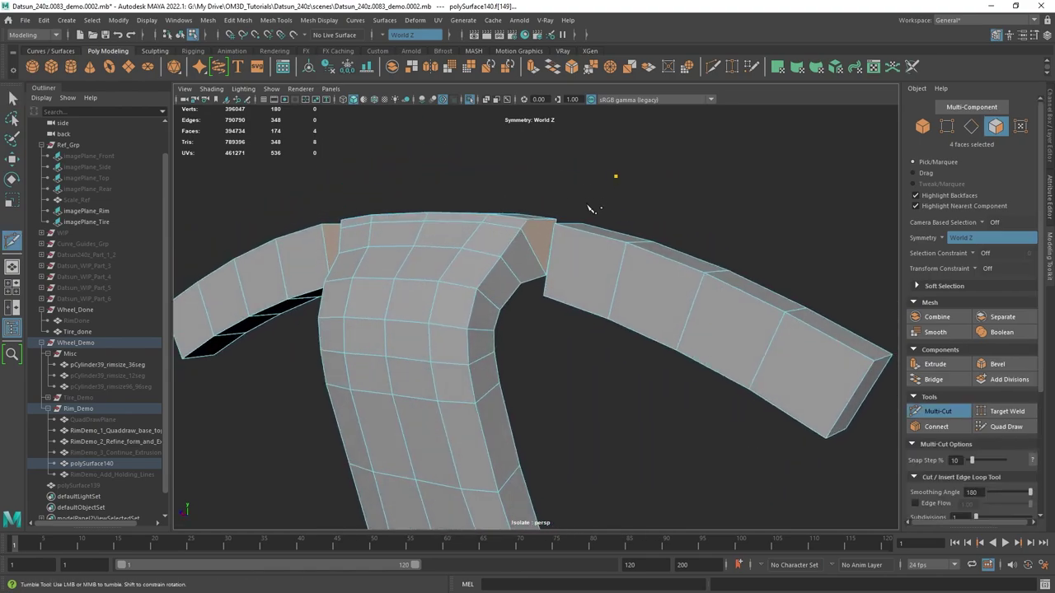
key(q)
right_drag(502, 236, 509, 183)
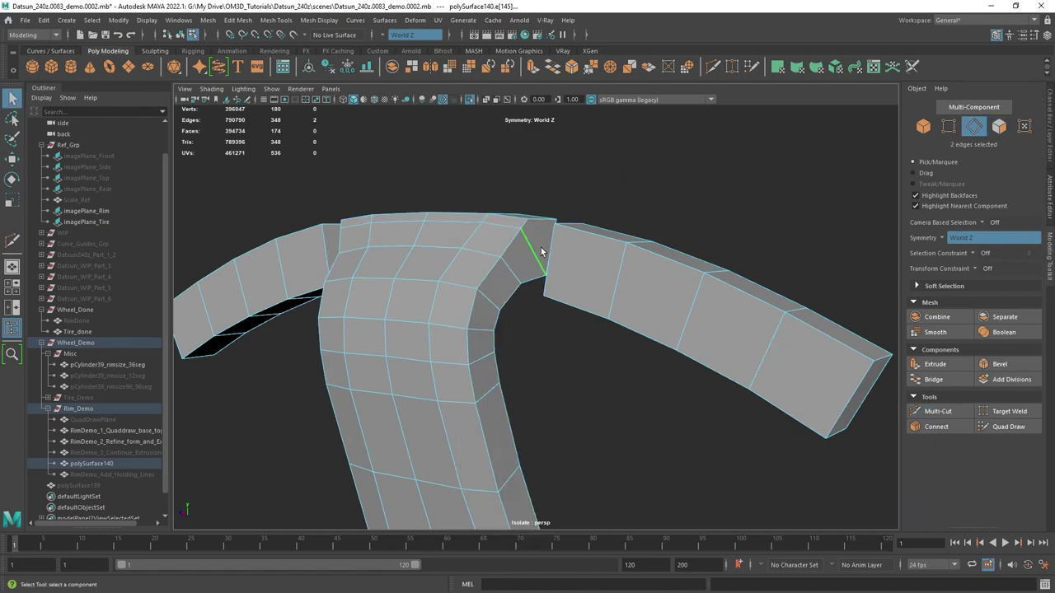
key(alt+x)
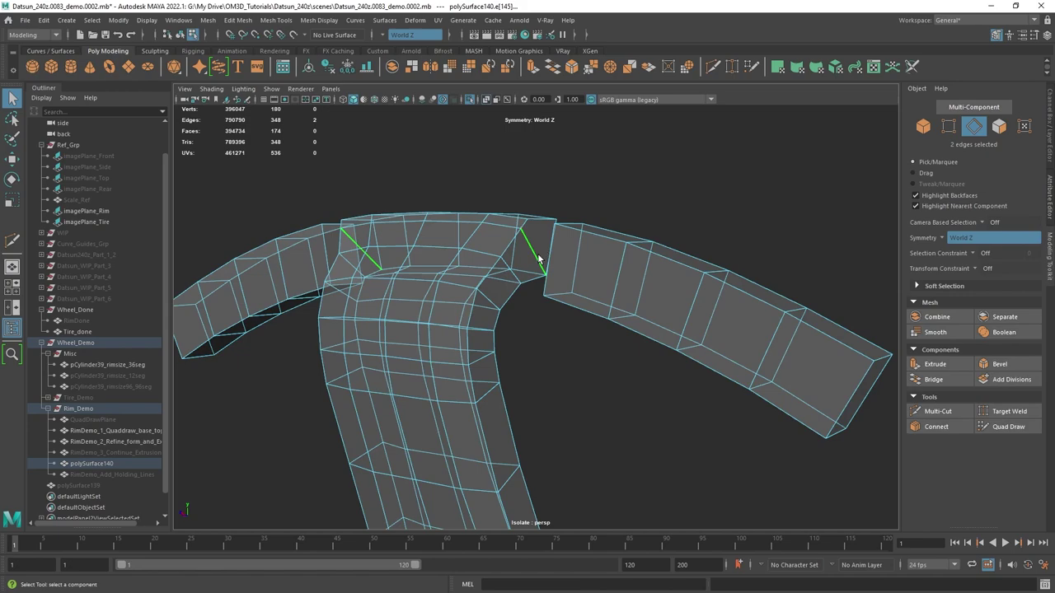
key(Delete)
click(566, 254)
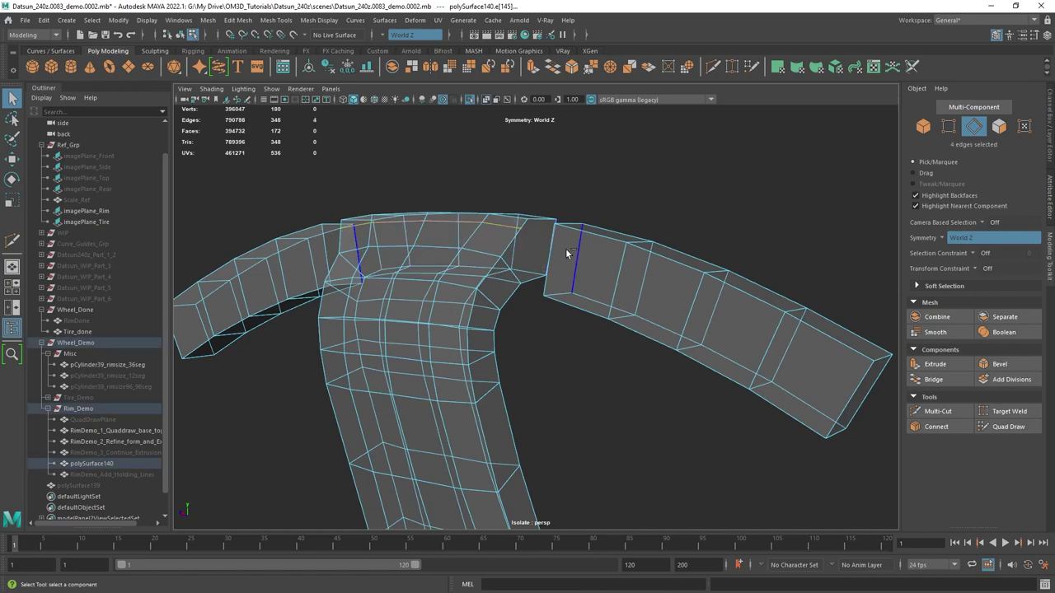
key(Delete)
- Cut new edges across the spoke's upper corner faces with the Multi-Cut tool
alt+drag(515, 253, 526, 234)
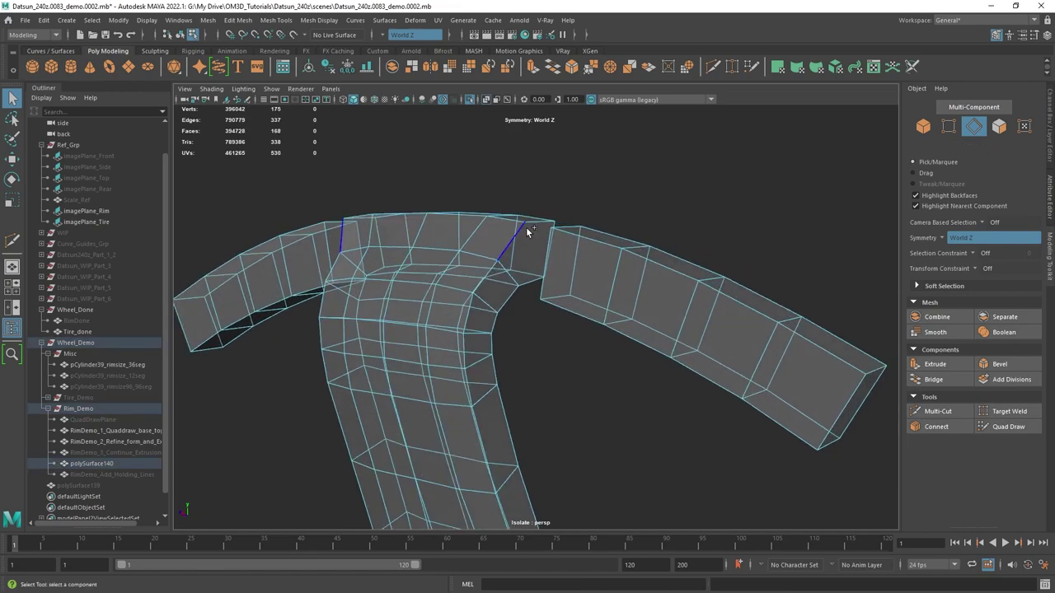
shift+right_drag(525, 229, 474, 230)
mouse_move(526, 241)
alt+mouse_down()
mouse_move(534, 240)
mouse_move(515, 224)
alt+mouse_up()
alt+drag(525, 288, 507, 276)
alt+right_drag(507, 277, 495, 269)
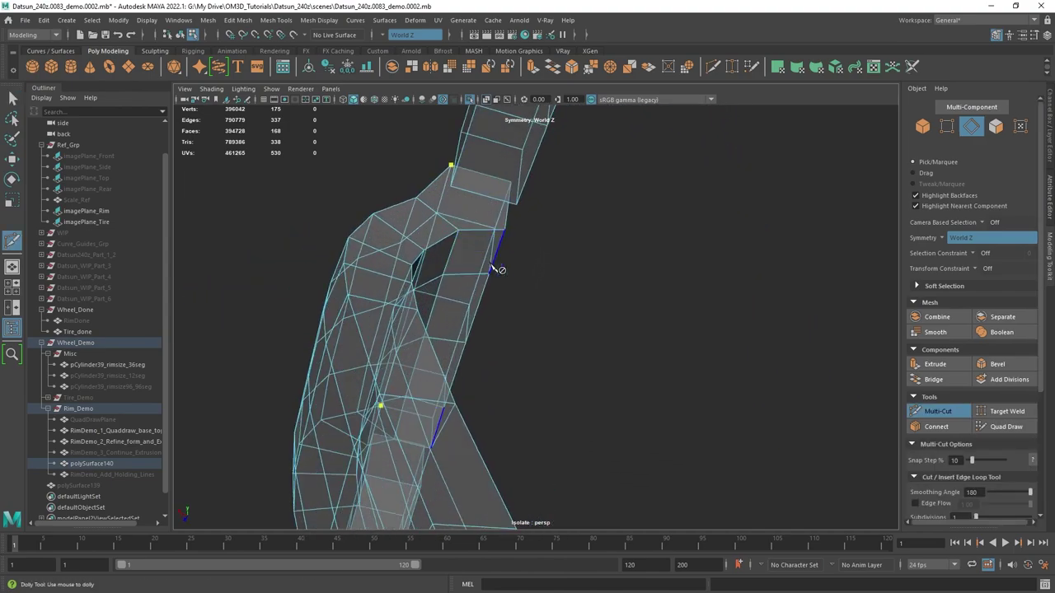
alt+drag(465, 233, 398, 293)
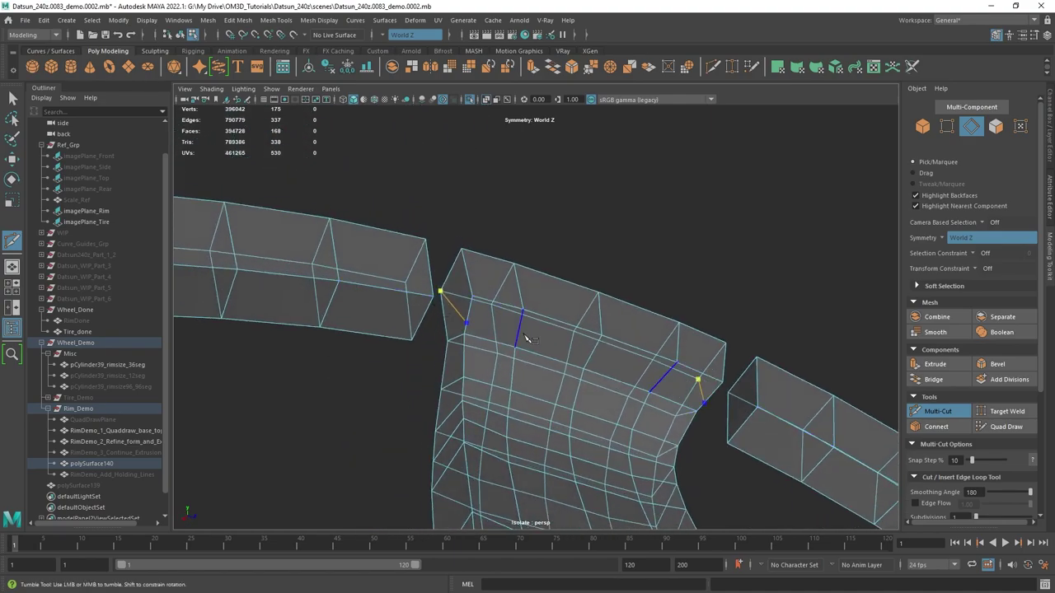
alt+drag(590, 363, 583, 314)
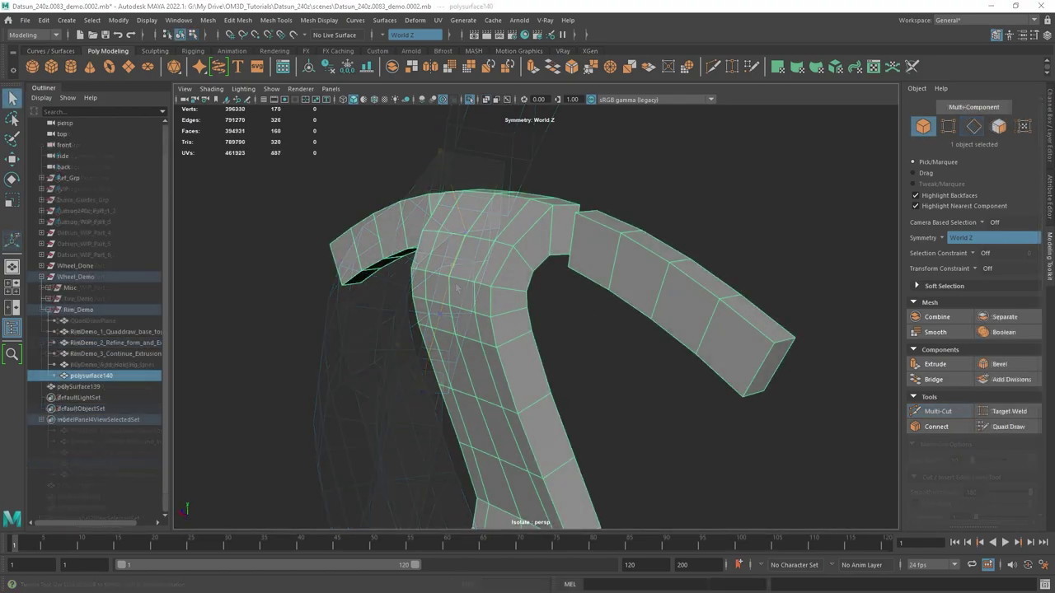
- Bridge the end faces on both sides of the spoke's top with the facing end faces of the side arms
mouse_move(496, 234)
alt+mouse_down()
mouse_move(438, 242)
mouse_move(537, 275)
mouse_move(582, 253)
mouse_move(599, 298)
mouse_move(513, 273)
mouse_move(511, 196)
mouse_move(572, 229)
mouse_move(626, 228)
alt+mouse_up()
right_click(629, 219)
right_drag(632, 237, 630, 250)
alt+drag(635, 262, 569, 278)
click(611, 250)
shift+click(557, 236)
alt+drag(628, 316, 695, 290)
shift+right_click(751, 132)
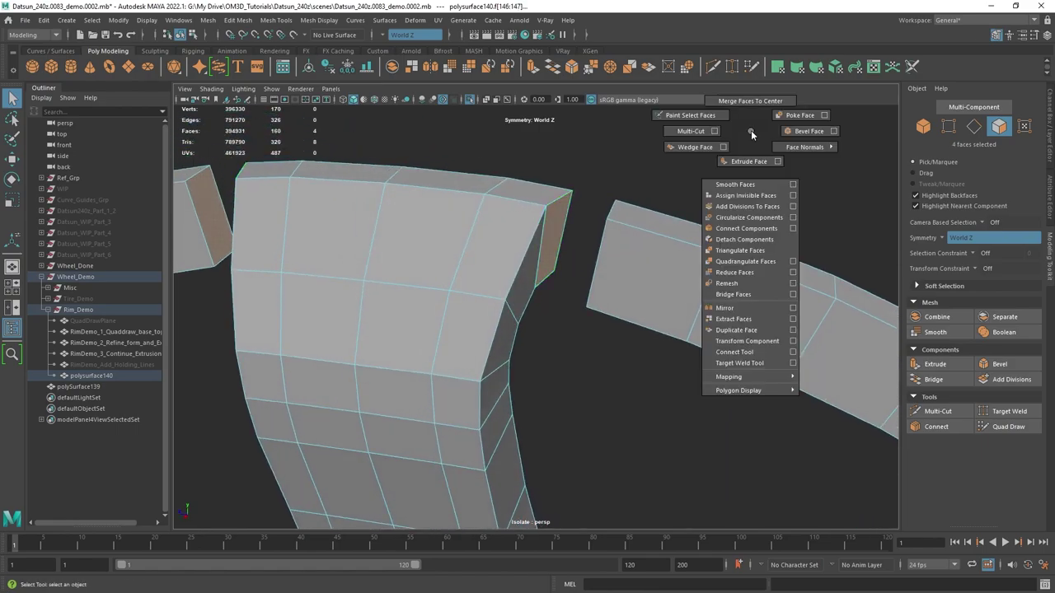
click(758, 294)
- Delete the outer strip of faces along the arms and spoke top together with both arm end faces, keeping the inner faces
alt+drag(624, 259, 551, 239)
click(558, 284)
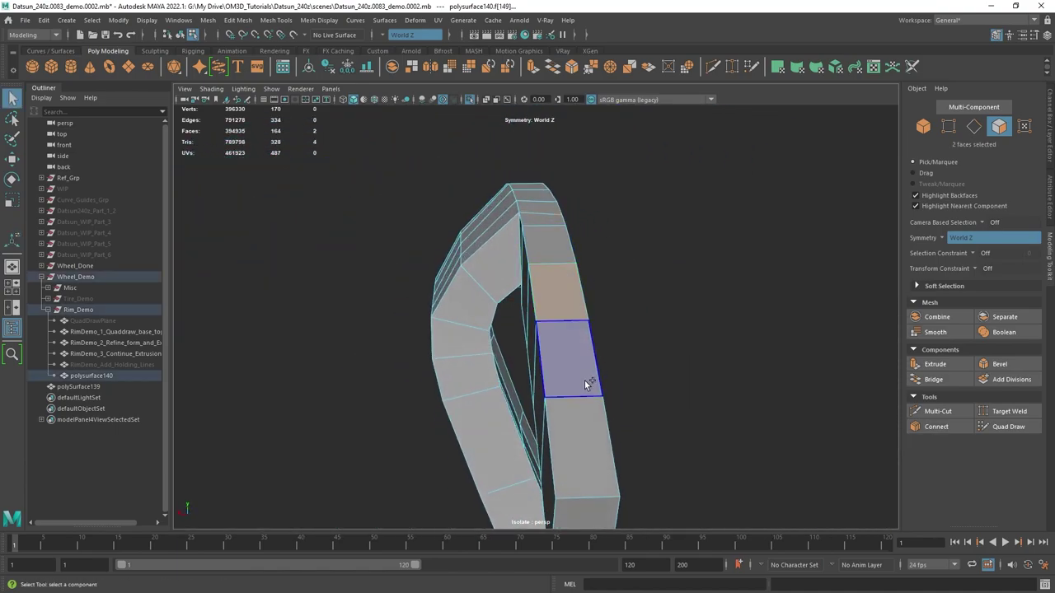
double_click(577, 365)
alt+drag(578, 365, 650, 274)
shift+click(670, 195)
shift+click(638, 227)
alt+drag(626, 239, 541, 318)
shift+click(558, 284)
ctrl+click(544, 322)
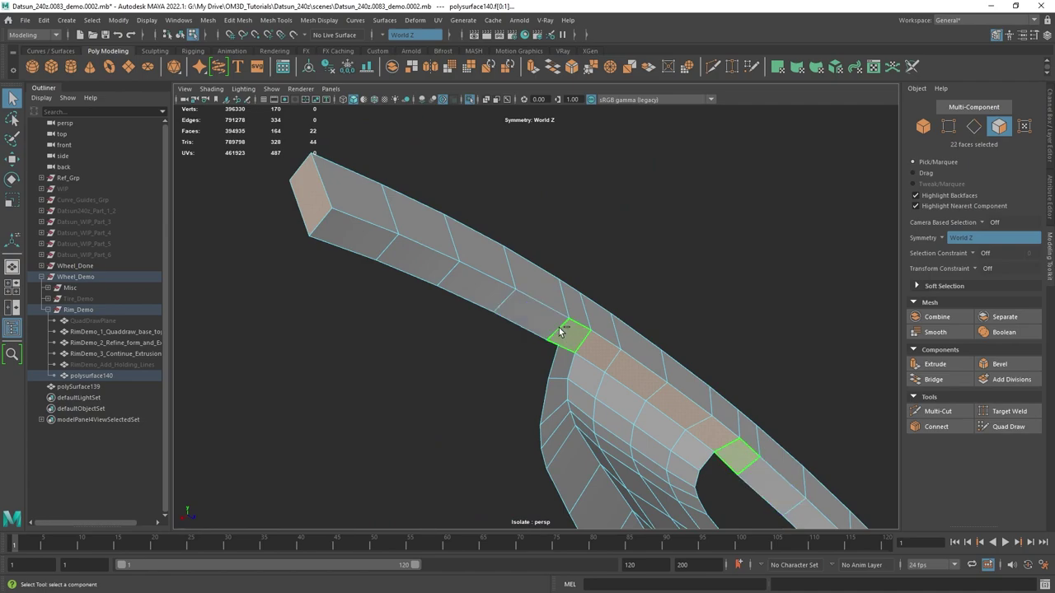
ctrl+click(566, 333)
ctrl+click(599, 354)
ctrl+click(627, 369)
alt+drag(626, 370, 549, 301)
key(Delete)
key(F8)
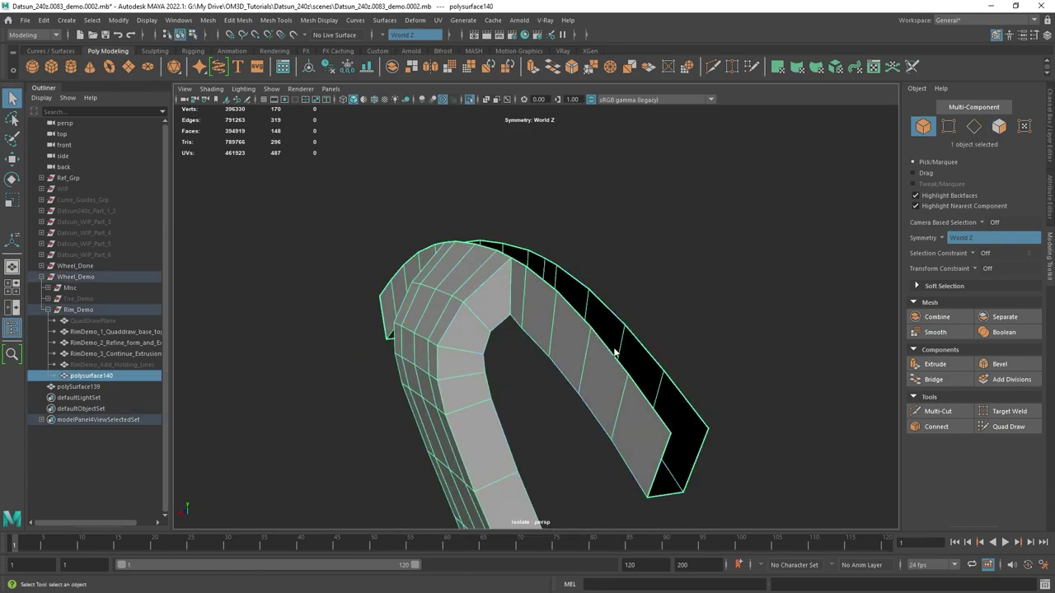
- Select the front outer edge loop along the arms and spoke top for moving
right_drag(614, 352, 613, 307)
alt+drag(648, 401, 631, 393)
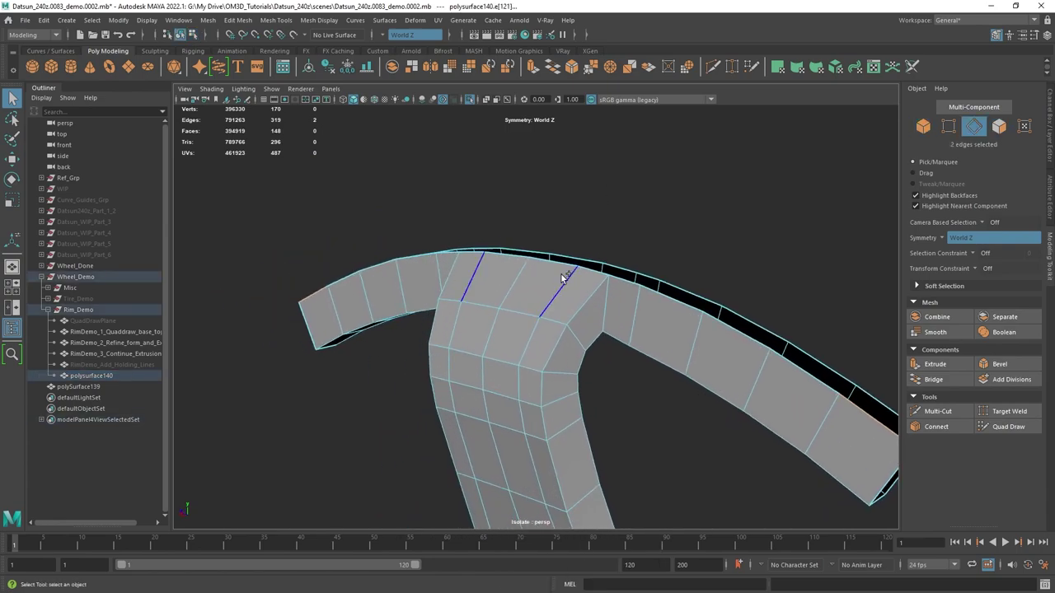
double_click(548, 263)
alt+drag(548, 263, 592, 280)
key(w)
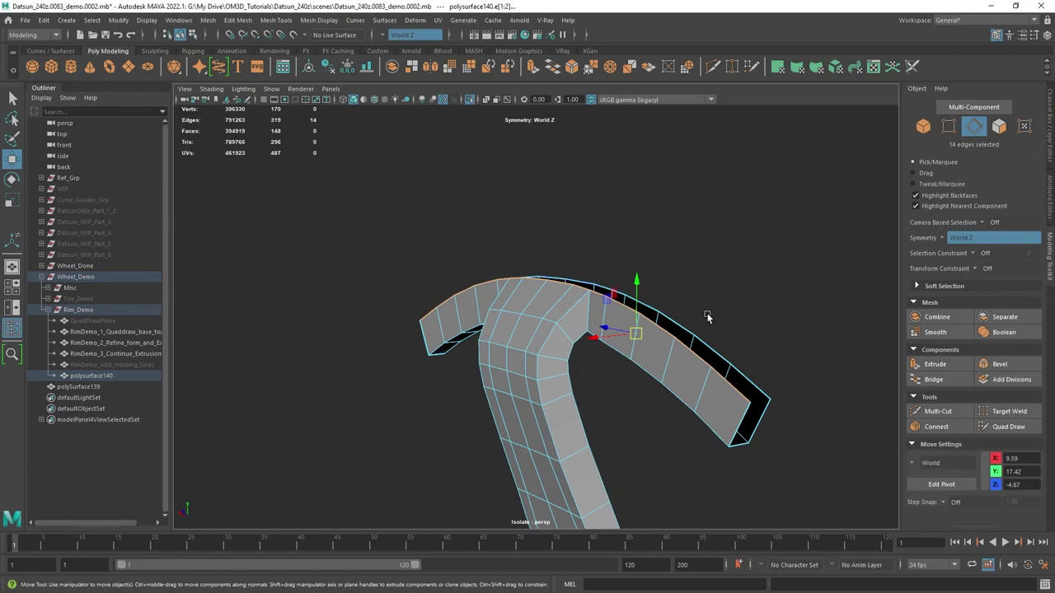
- Switch to the side view and hide the RimDemo_1, RimDemo_2 and RimDemo_3 meshes
key(space)
key(space)
scroll(637, 264, up, 3)
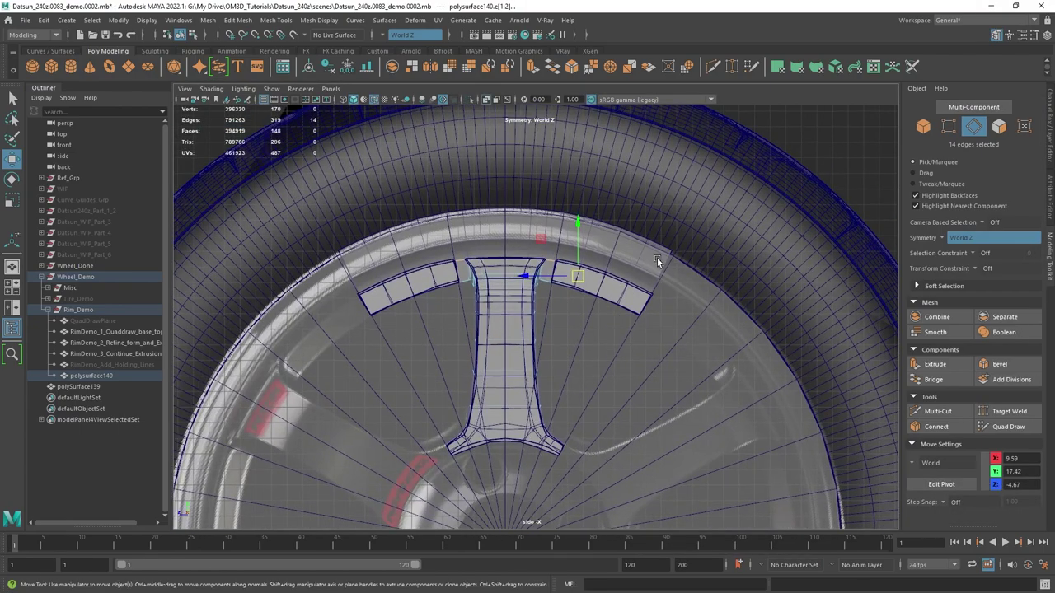
click(113, 376)
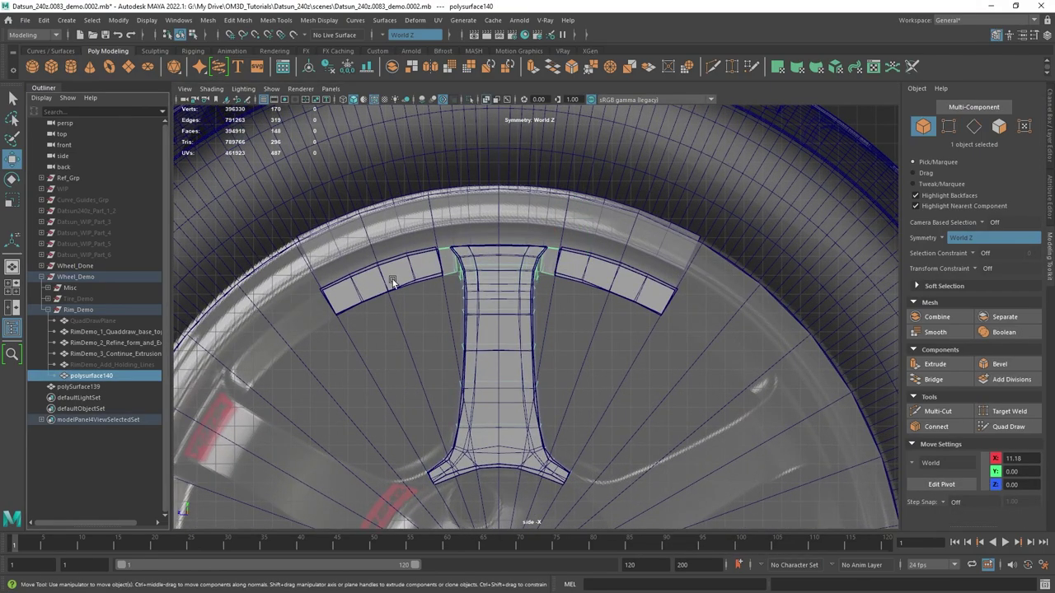
scroll(392, 279, down, 2)
key(q)
drag(100, 354, 105, 336)
key(ctrl+h)
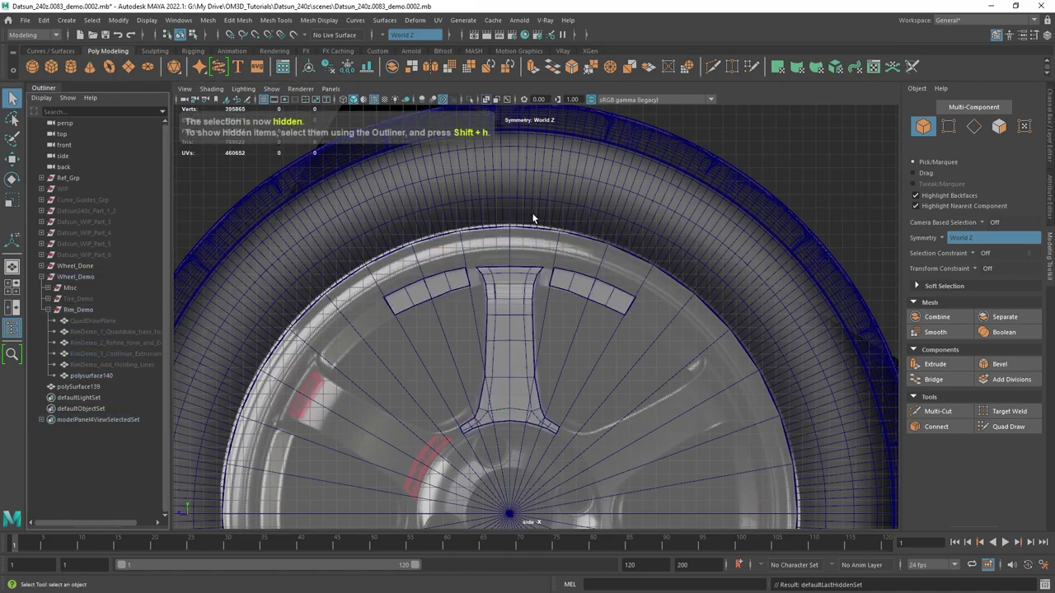
- Hide the guide cylinder pCylinder39_rimsize_36seg and the overlapping mesh polySurface139
click(585, 298)
click(676, 362)
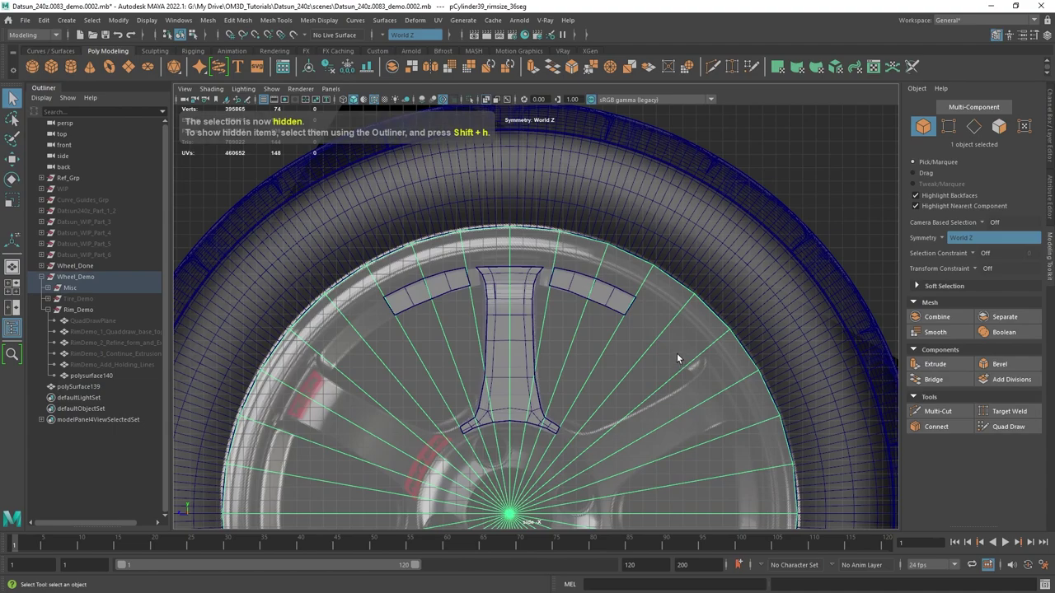
key(ctrl+h)
scroll(602, 212, up, 5)
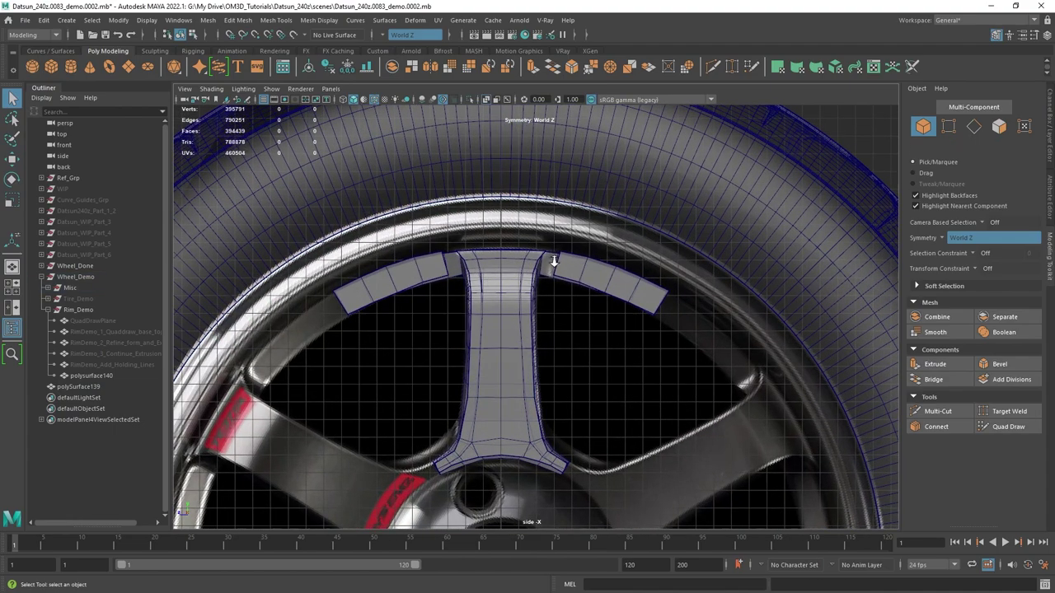
click(616, 262)
right_click(616, 263)
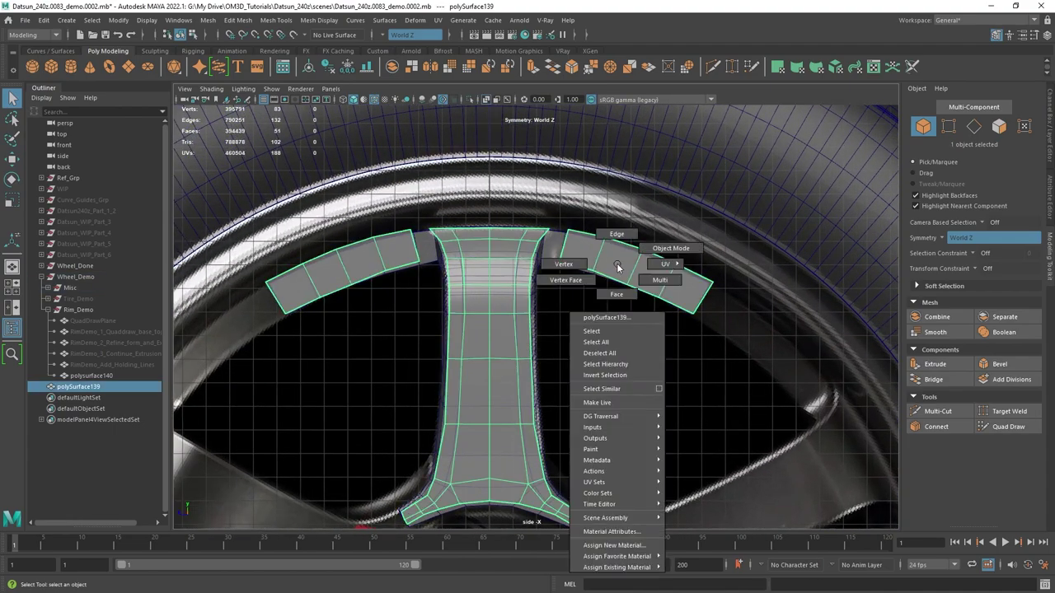
click(437, 256)
scroll(612, 253, up, 5)
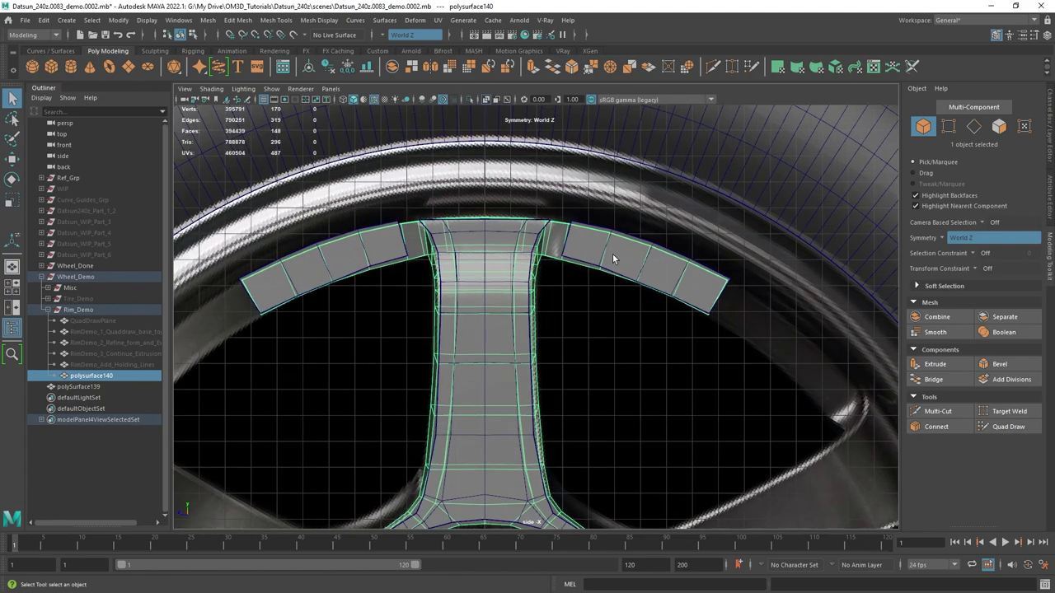
scroll(619, 223, down, 3)
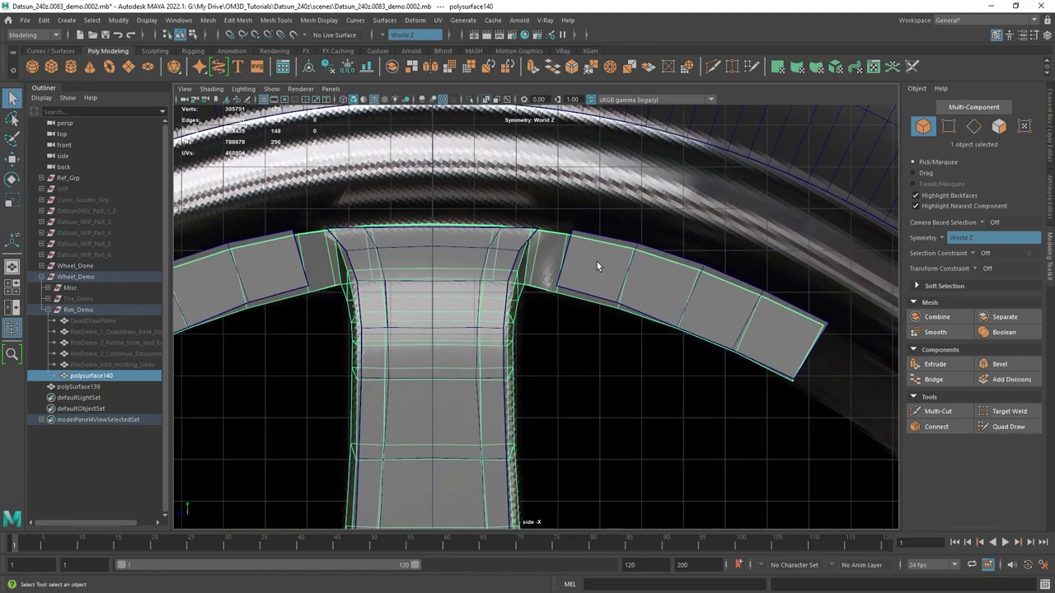
click(598, 262)
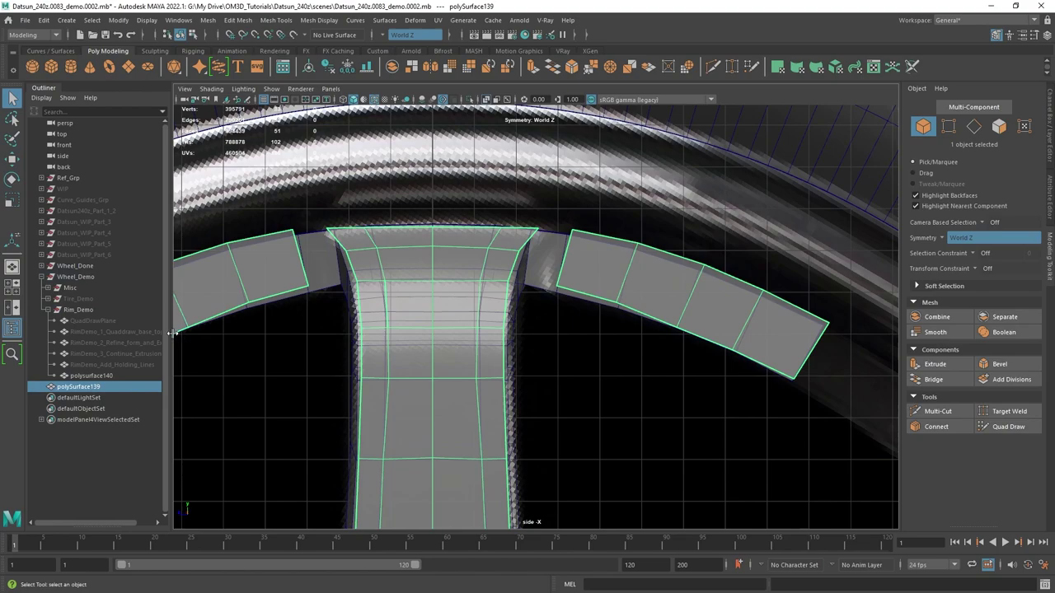
key(ctrl+h)
- Select the outer edge loop of polySurface140's arms and spoke top, and save an incremental version of the scene
click(588, 263)
key(F10)
double_click(587, 246)
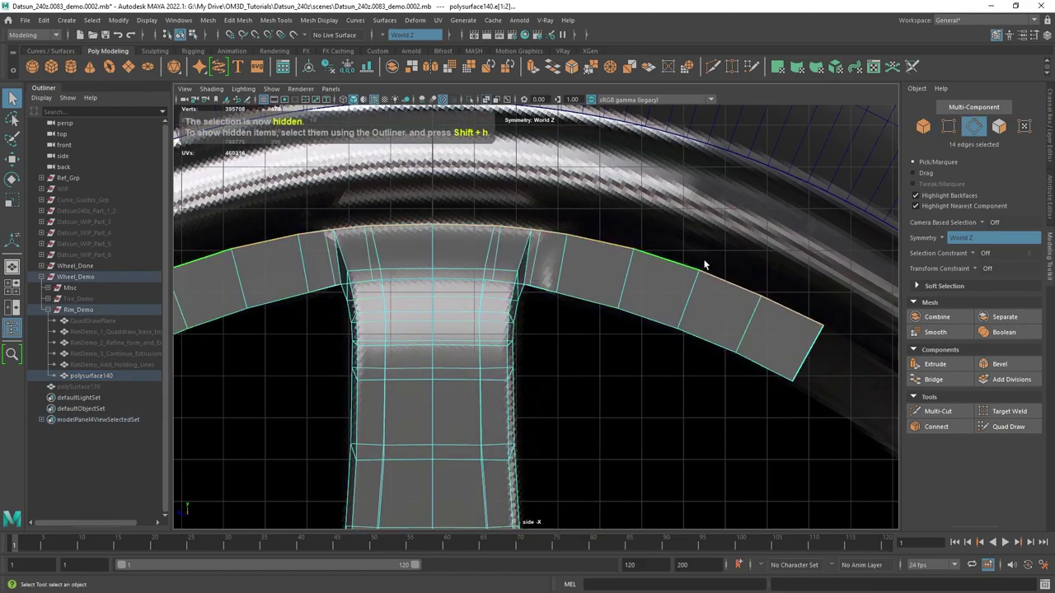
scroll(705, 264, down, 2)
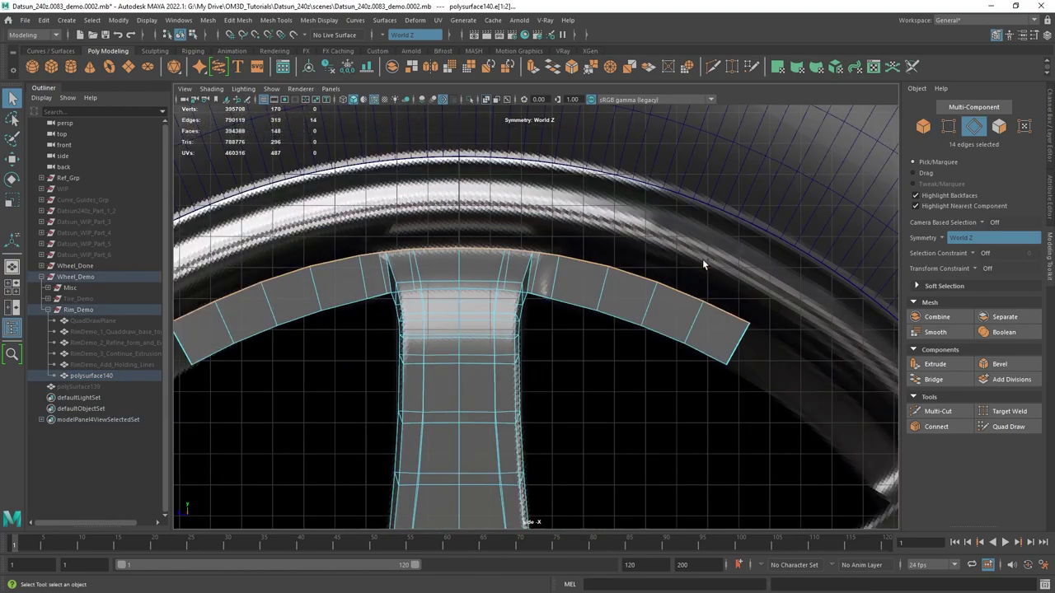
key(ctrl+alt+s)
- Extrude the selected outer edges outward toward the rim lip in the reference image
scroll(644, 304, up, 1)
shift+right_click(643, 287)
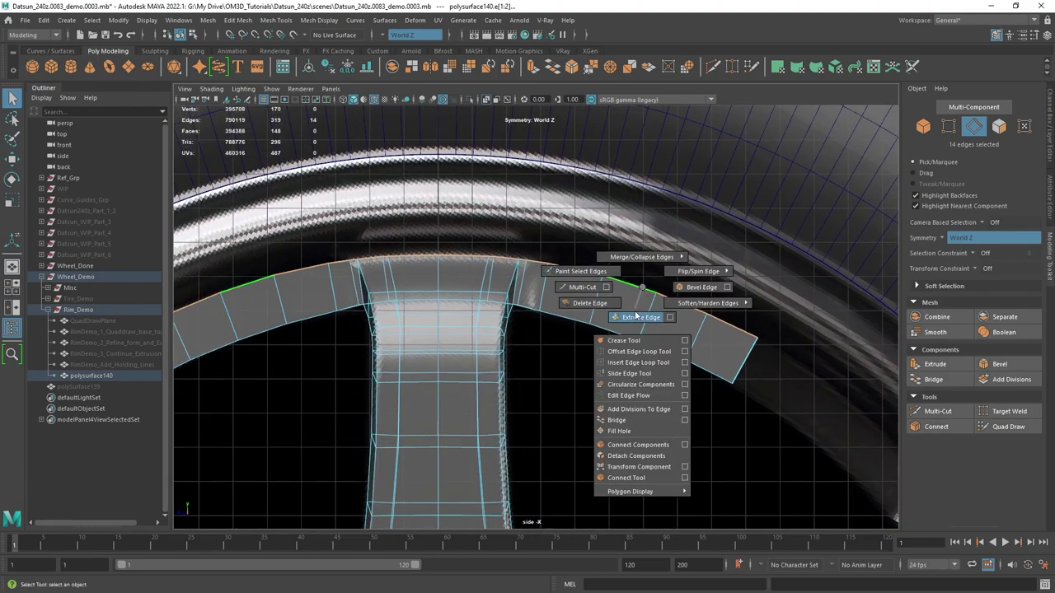
click(636, 316)
alt+drag(638, 311, 525, 250)
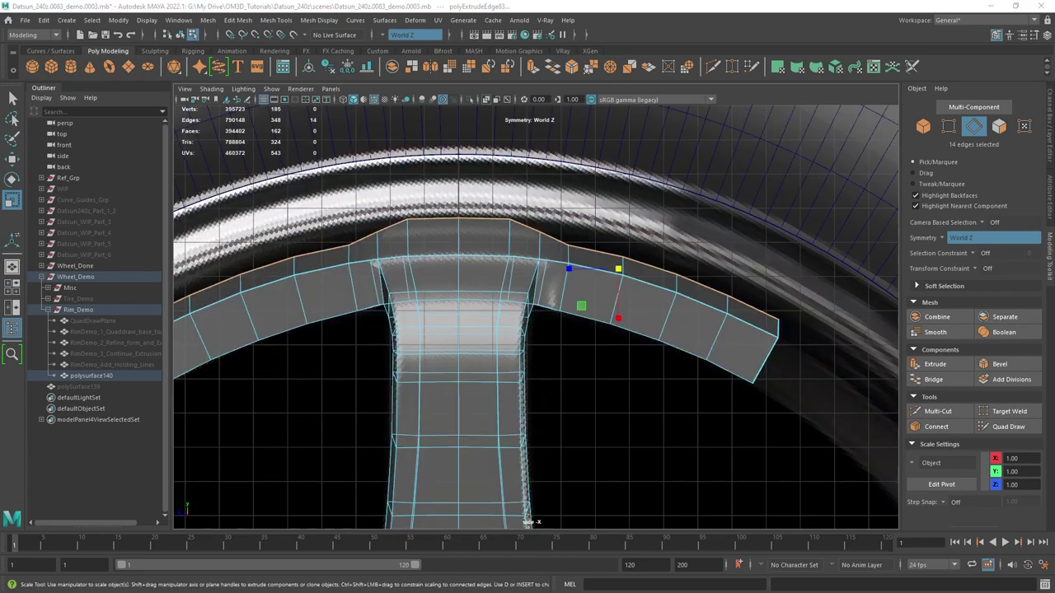
scroll(581, 279, up, 2)
- Move the extruded outer vertices beside the spoke top outward onto the rim curve in the reference image
right_drag(616, 280, 544, 262)
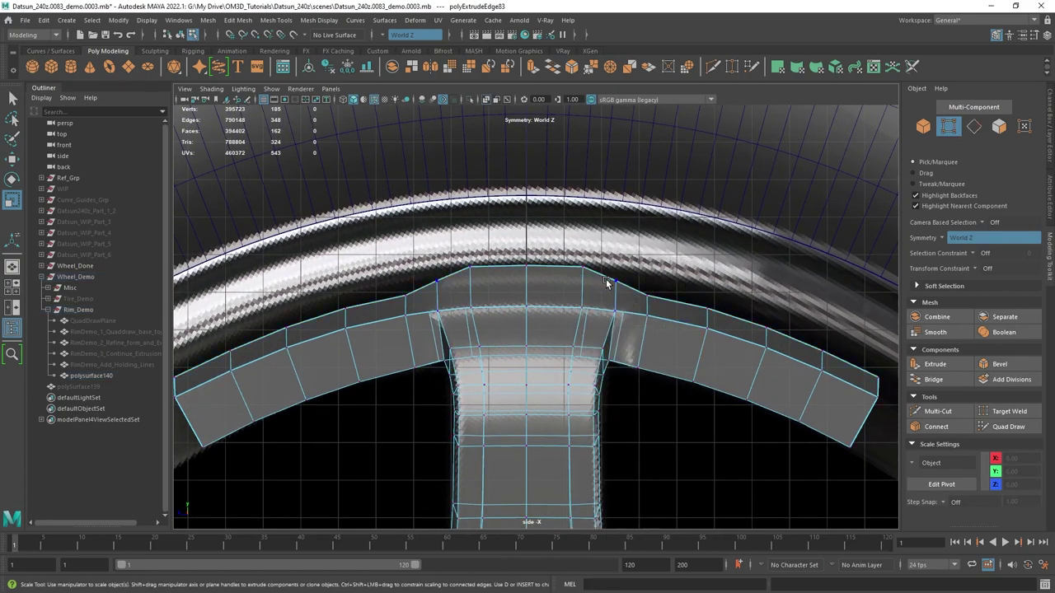
click(615, 279)
key(w)
drag(616, 278, 658, 273)
click(647, 295)
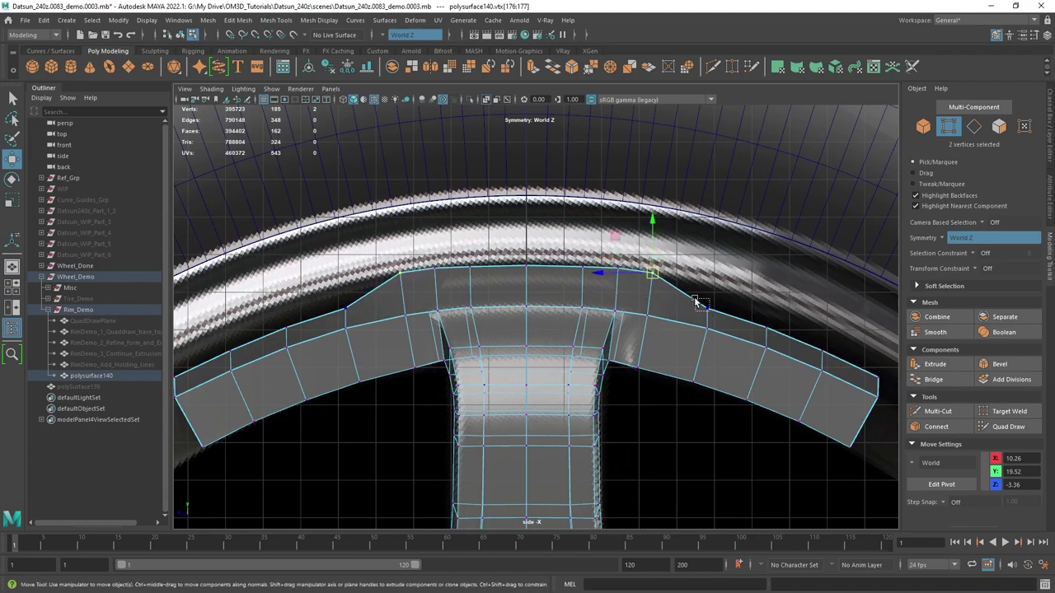
click(707, 308)
drag(708, 309, 718, 288)
- Move the remaining extruded vertices toward the arm ends outward to follow the reference rim curve
alt+middle_drag(736, 304, 633, 286)
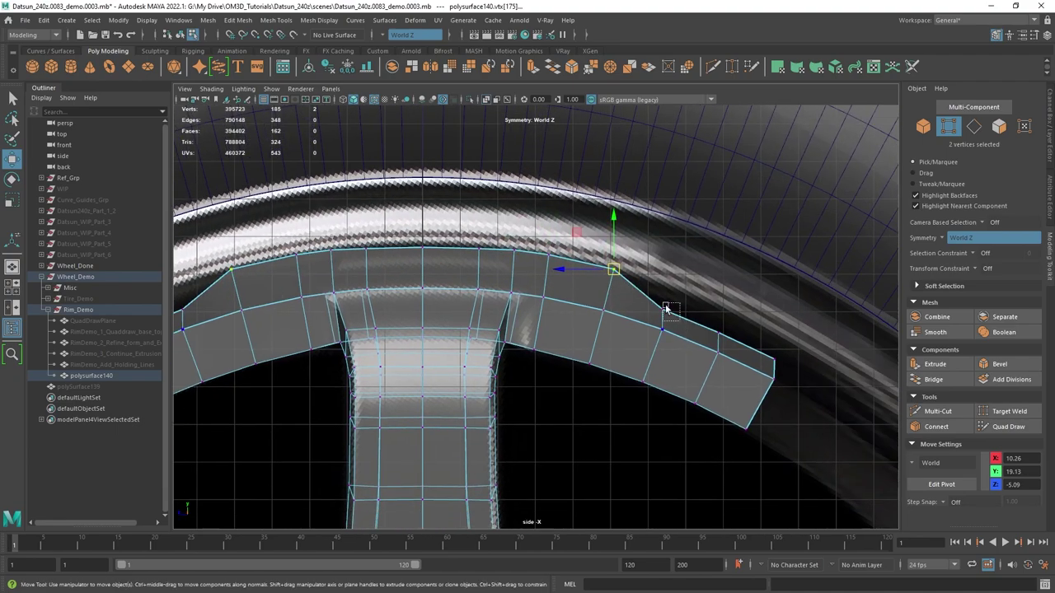
click(664, 310)
drag(664, 311, 677, 291)
drag(731, 342, 734, 314)
drag(784, 366, 762, 347)
drag(773, 357, 792, 341)
- Move the extruded outer vertices directly above the spoke top slightly outward onto the rim curve in the reference image
alt+middle_drag(562, 324, 696, 335)
scroll(511, 251, up, 3)
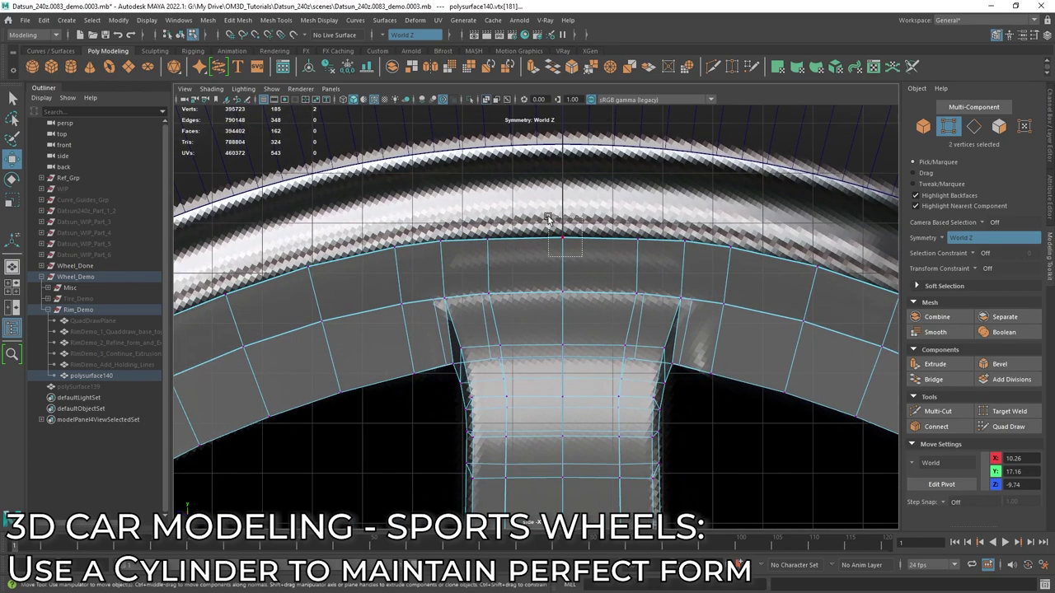
drag(547, 218, 545, 216)
click(488, 239)
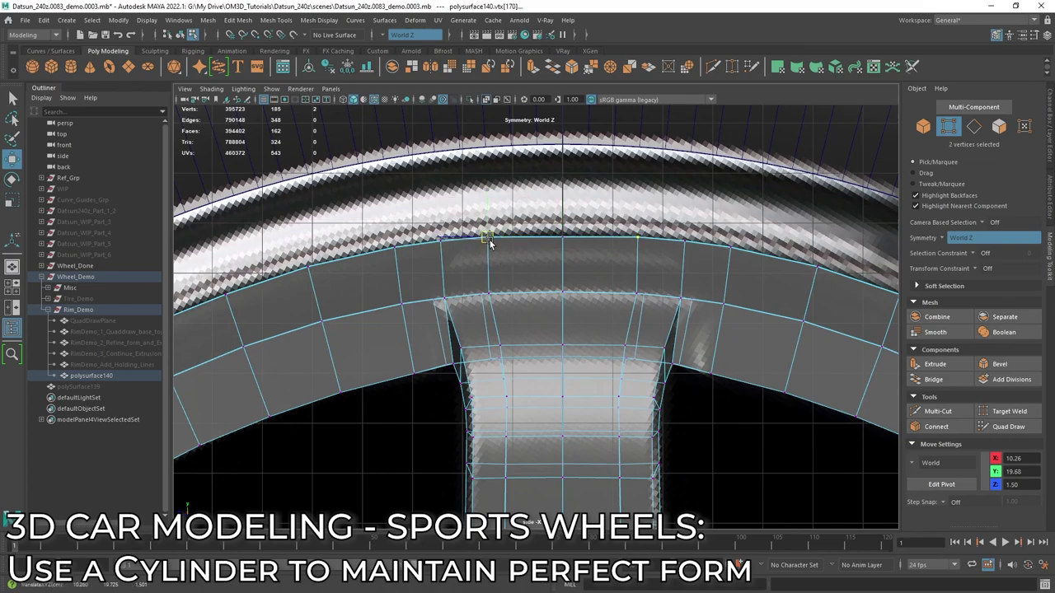
drag(490, 239, 490, 238)
mouse_move(568, 249)
mouse_down()
mouse_move(556, 227)
mouse_move(565, 237)
mouse_up()
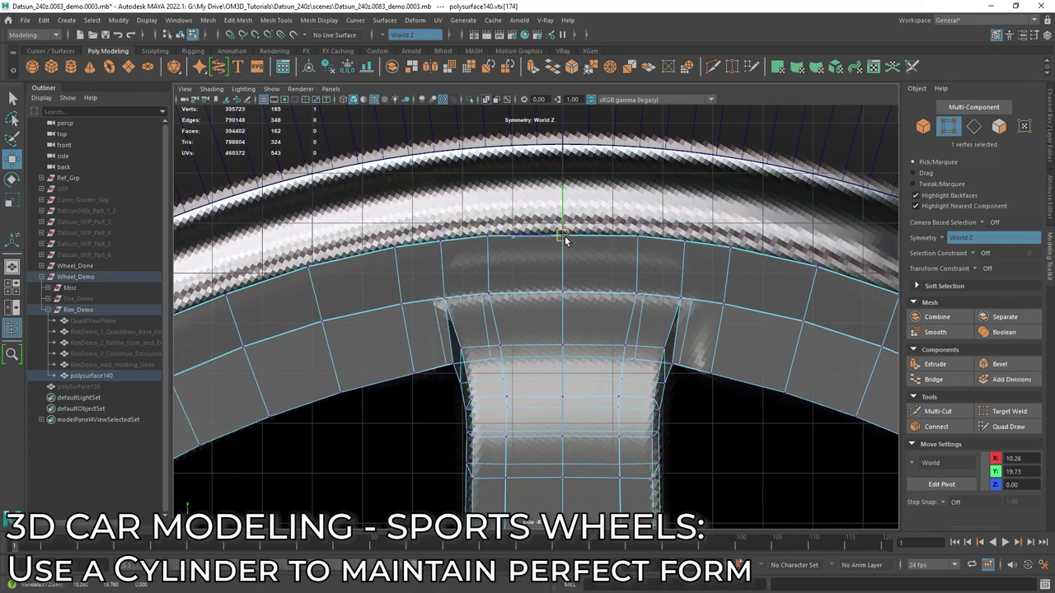
- Select the outer border edges of polySurface140 from one arm end to the other
key(F8)
key(q)
scroll(593, 271, down, 2)
right_drag(594, 270, 605, 205)
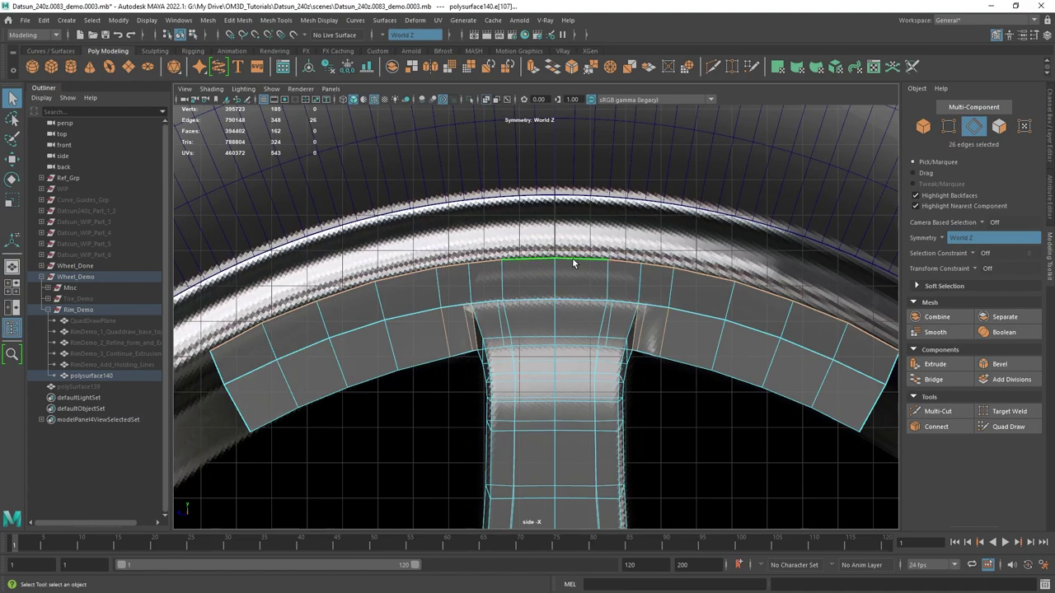
alt+middle_drag(678, 273, 510, 233)
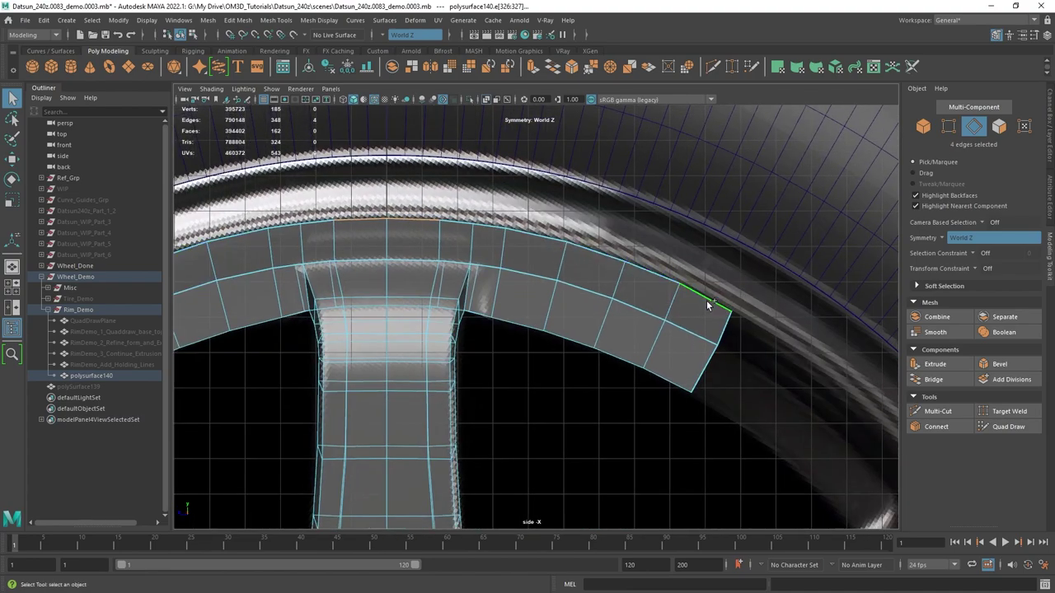
double_click(706, 300)
key(f)
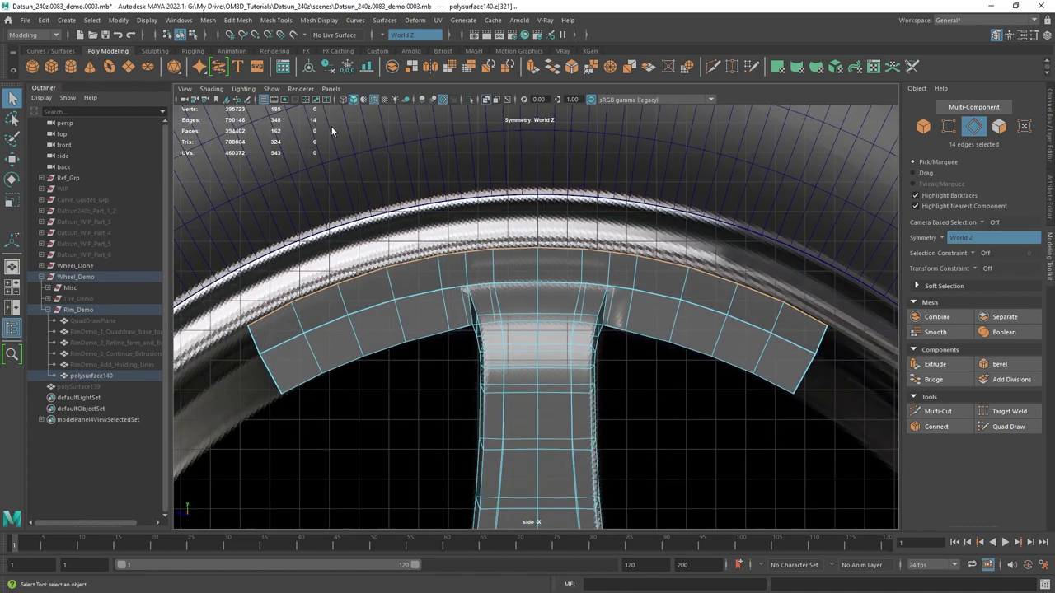
alt+middle_drag(624, 368, 612, 361)
- Examine the extended outer edge of the spoke arms in perspective, from the profile and from the front
key(alt+x)
key(space)
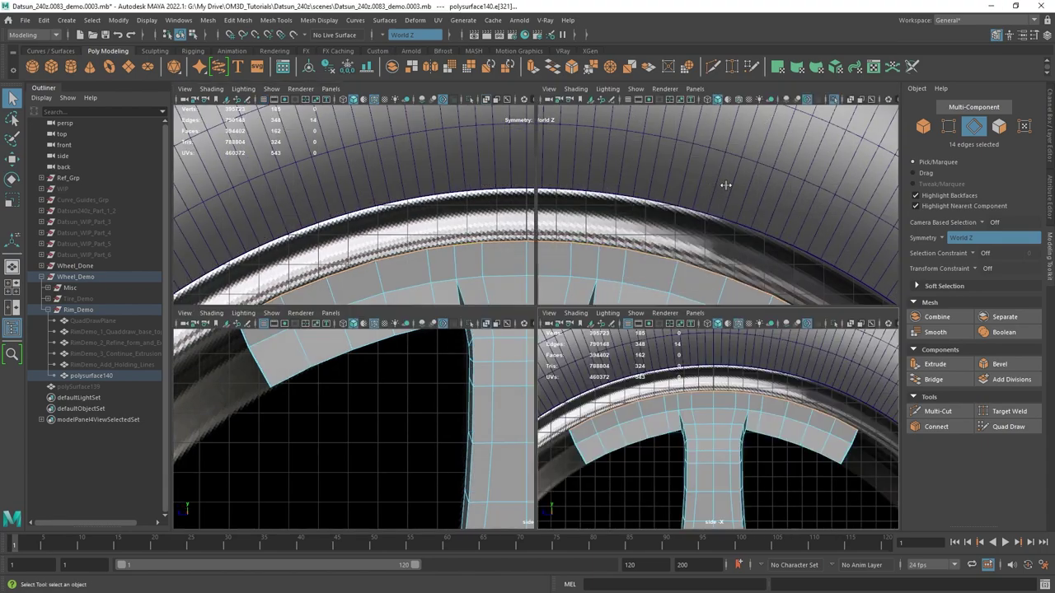
key(space)
mouse_move(638, 239)
alt+mouse_down()
mouse_move(565, 236)
mouse_move(608, 234)
mouse_move(578, 242)
mouse_move(541, 288)
alt+mouse_up()
key(w)
mouse_move(685, 306)
alt+mouse_down()
mouse_move(627, 315)
mouse_move(691, 302)
alt+mouse_up()
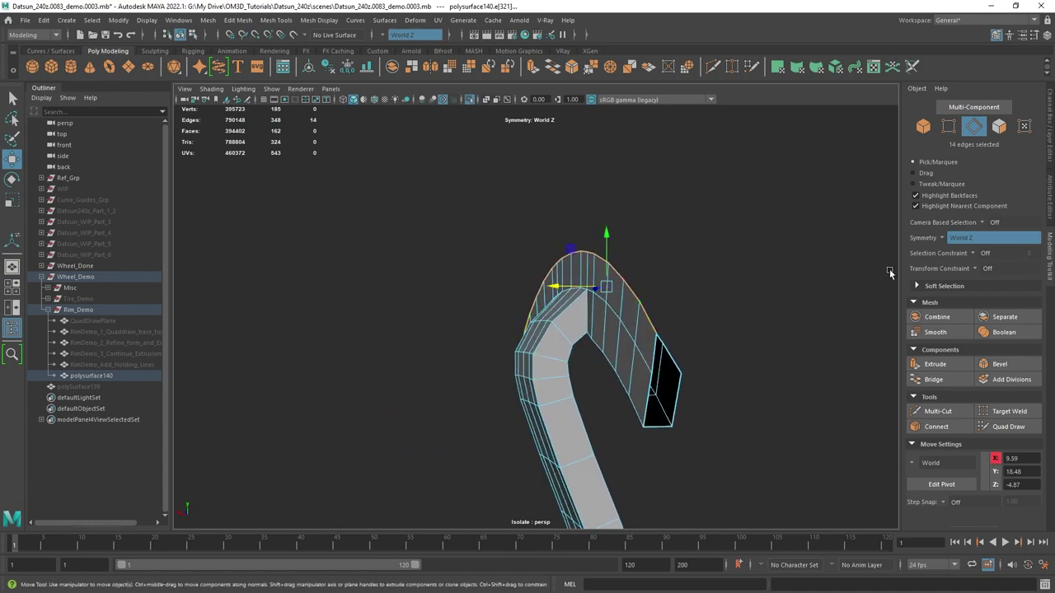
alt+middle_drag(637, 330, 649, 287)
alt+drag(648, 286, 629, 285)
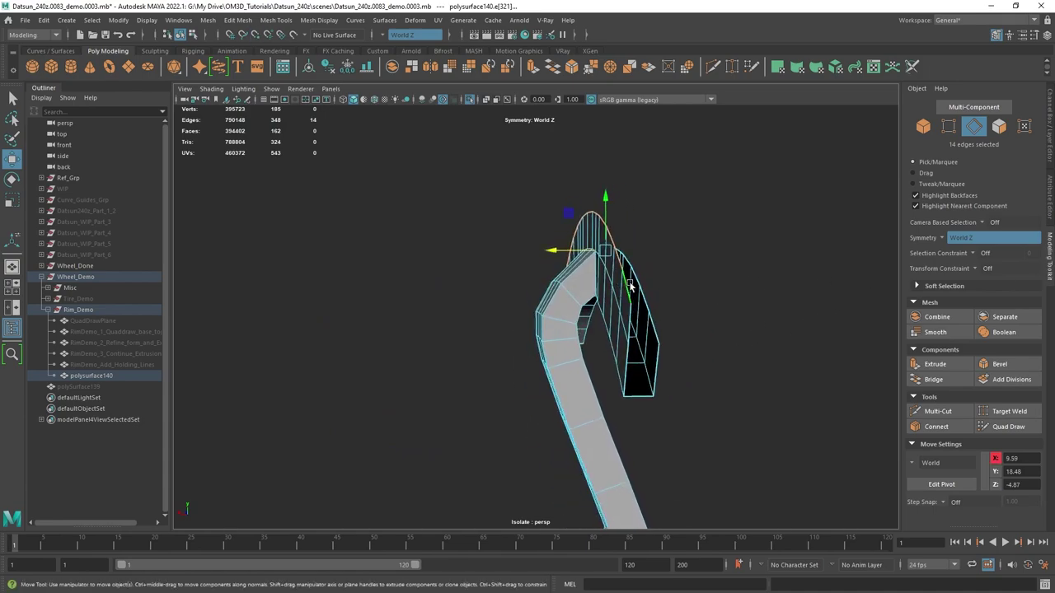
alt+drag(521, 260, 604, 267)
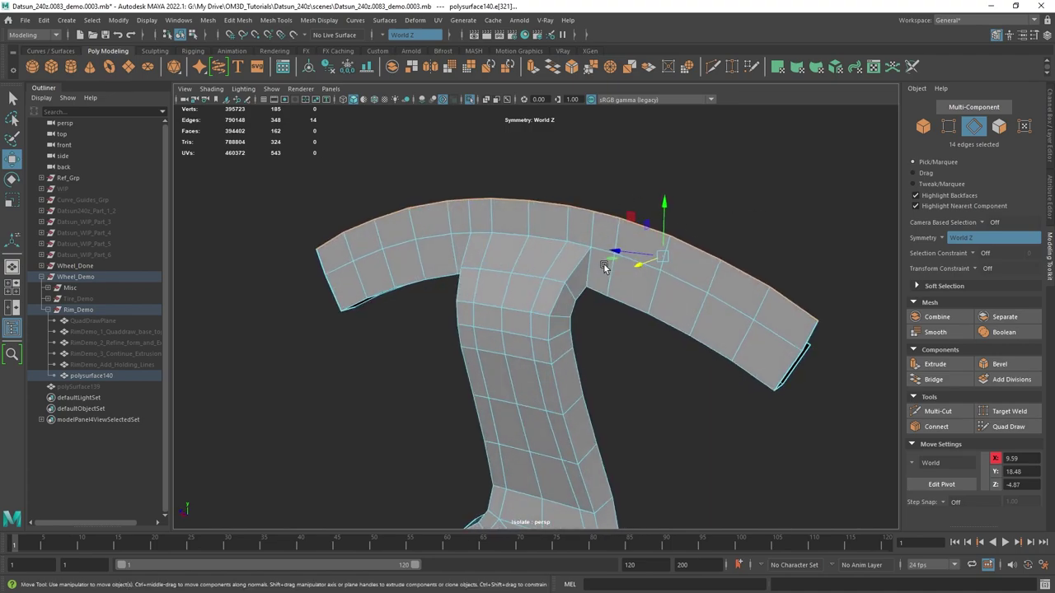
key(space)
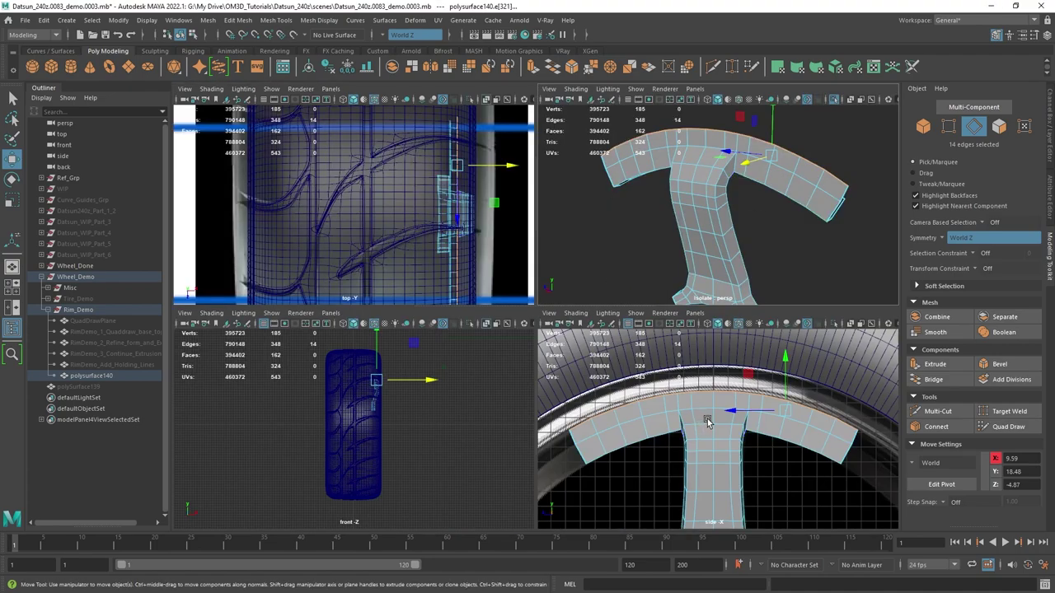
- Unhide pCylinder39_rimsize_36seg in the Misc group and display it in X-ray over the reference wheel in the side view
right_drag(705, 189, 742, 161)
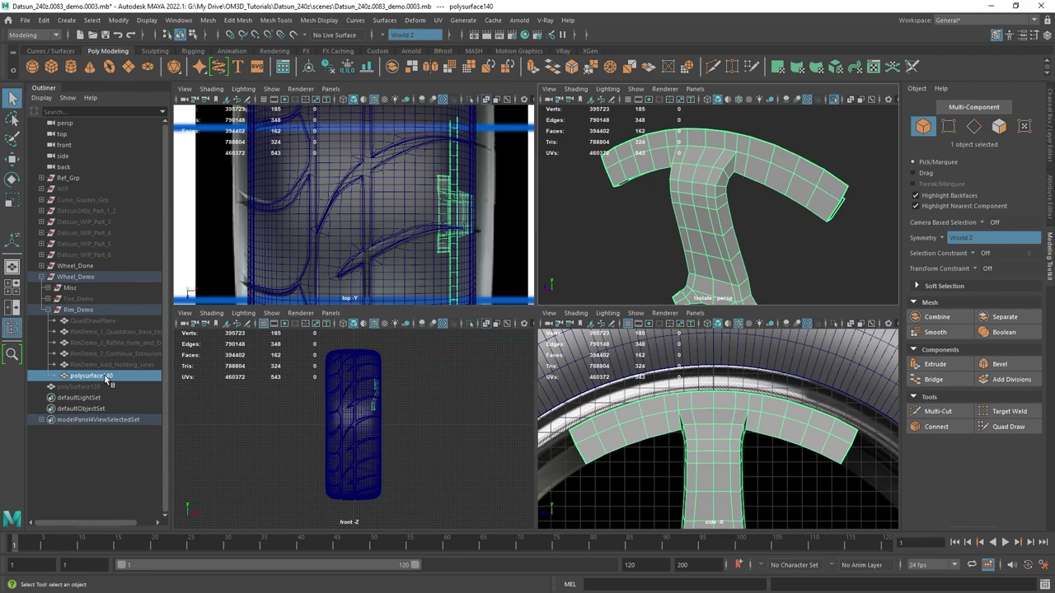
click(47, 288)
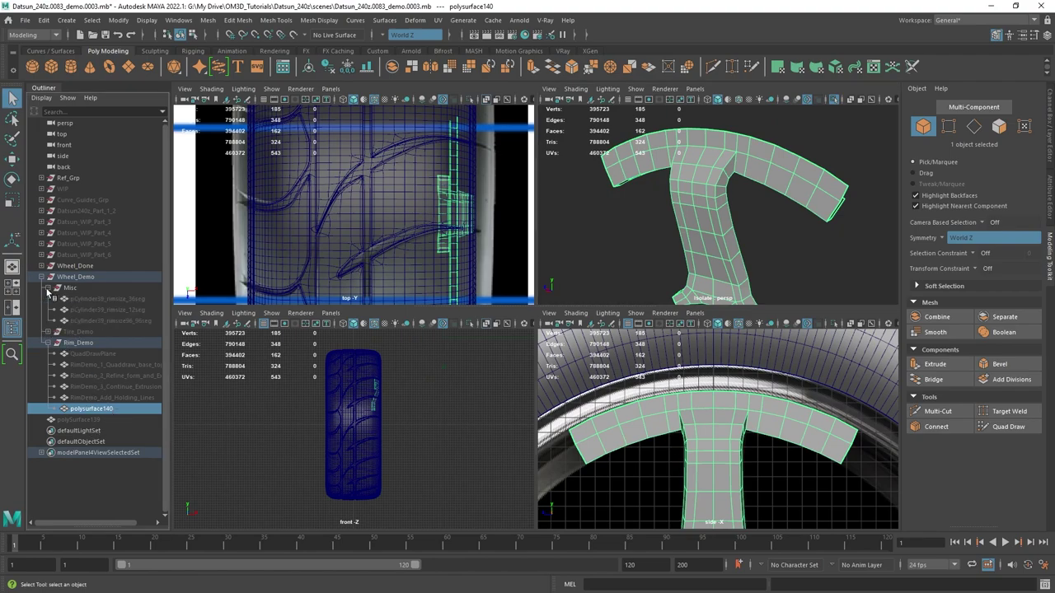
click(137, 298)
key(shift+h)
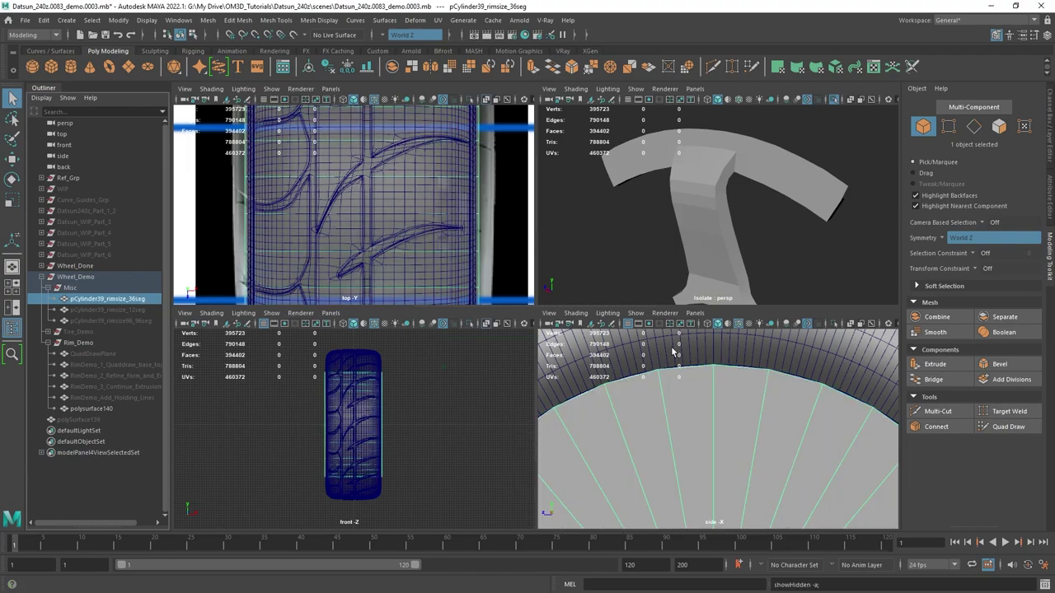
key(space)
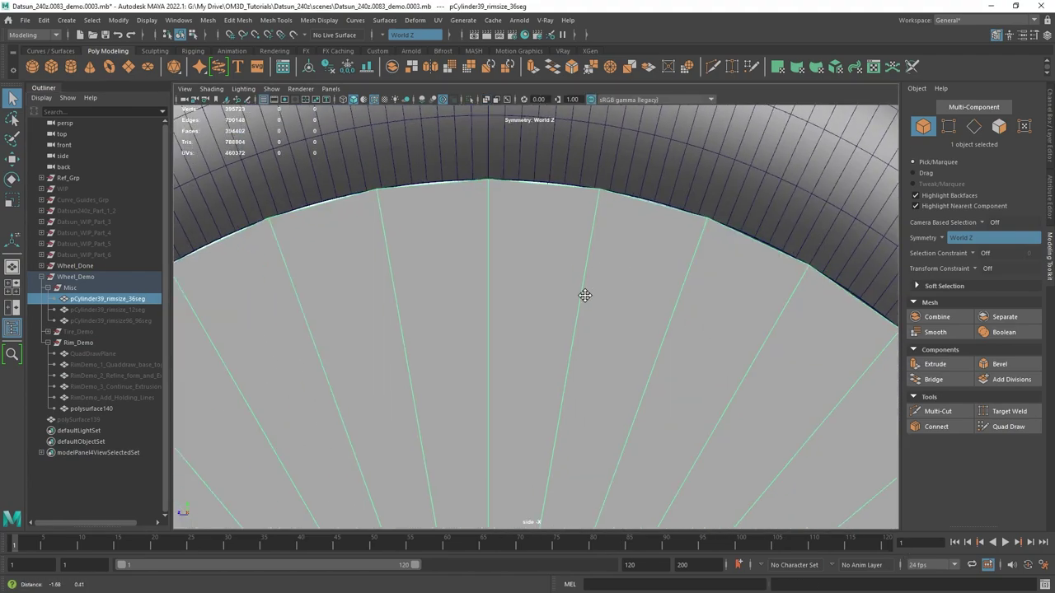
key(alt+x)
alt+middle_drag(680, 261, 691, 242)
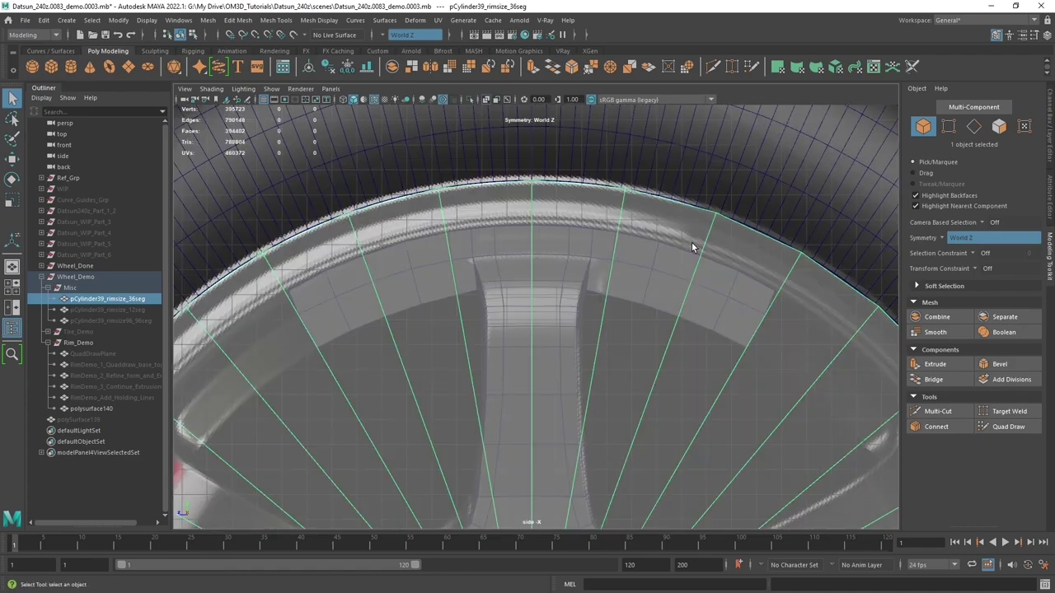
- Check the edge count of polySurface140's selected outer border, and multiply 14 by 6 in Calculator
key(space)
click(794, 160)
key(F10)
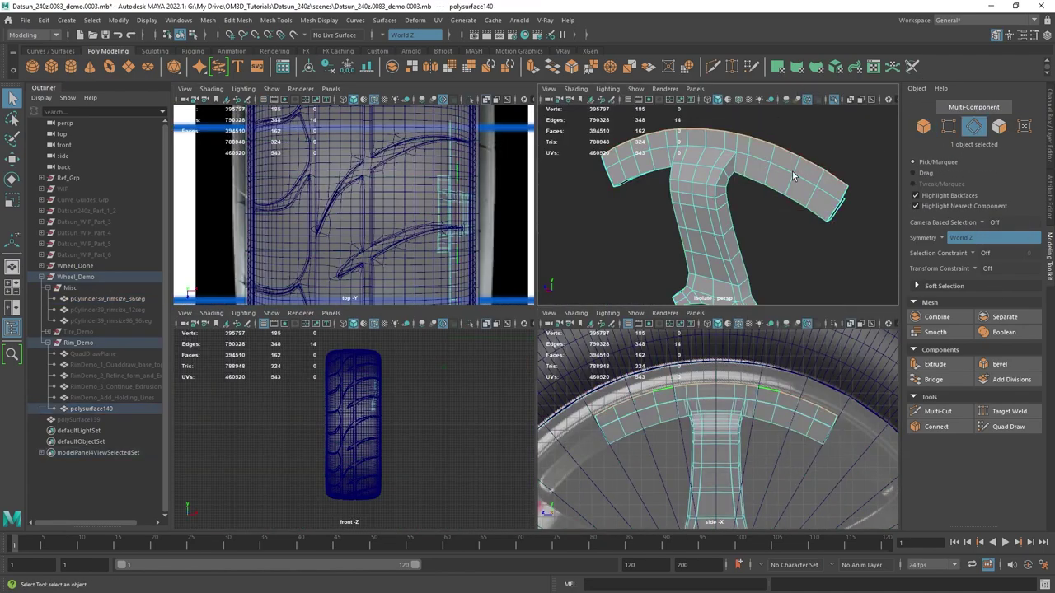
alt+drag(779, 188, 720, 176)
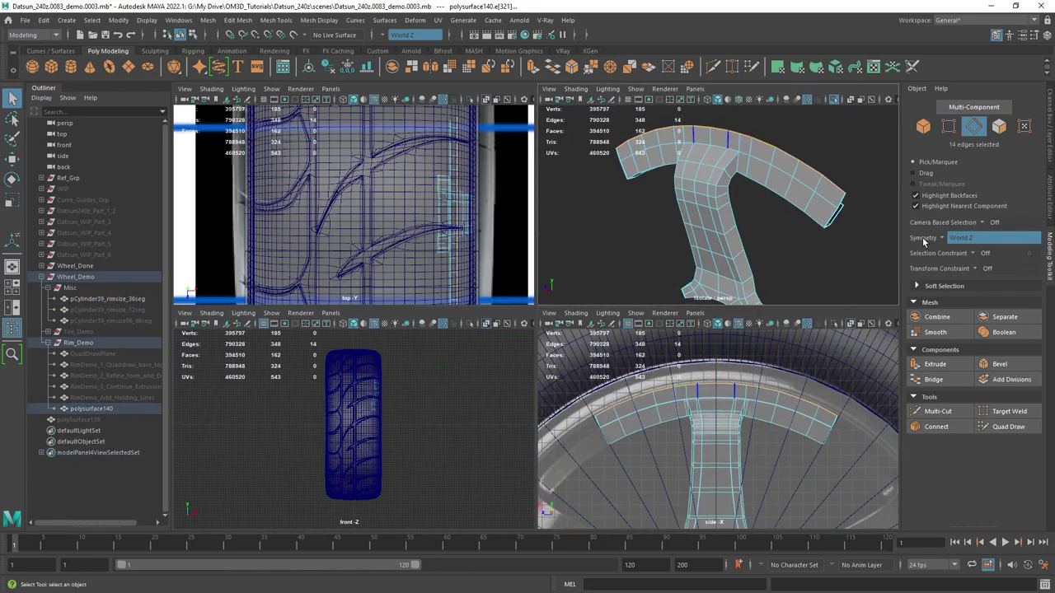
key(alt+Tab)
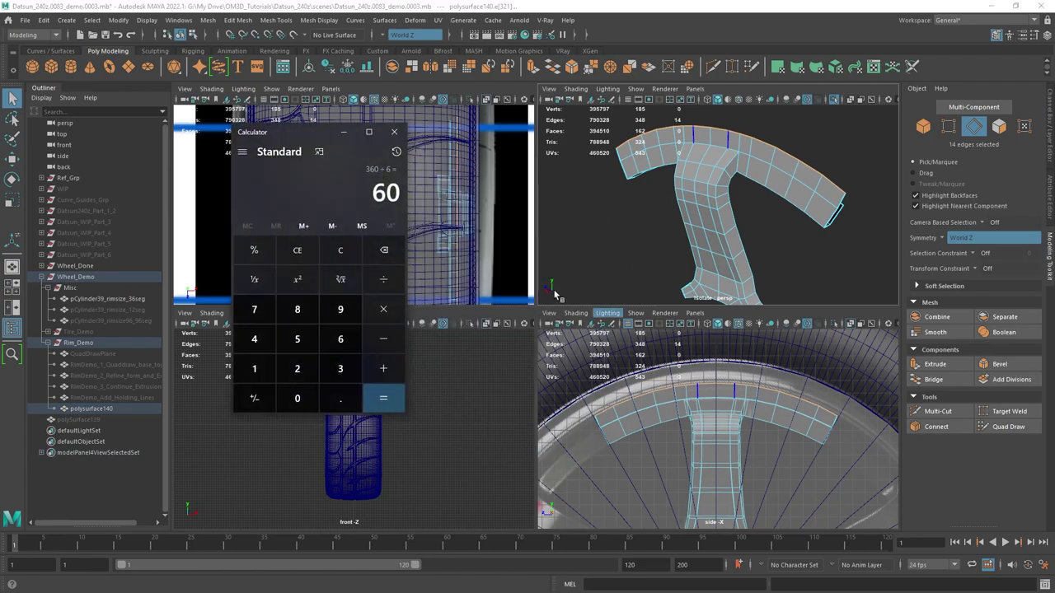
key(Escape)
text(14*)
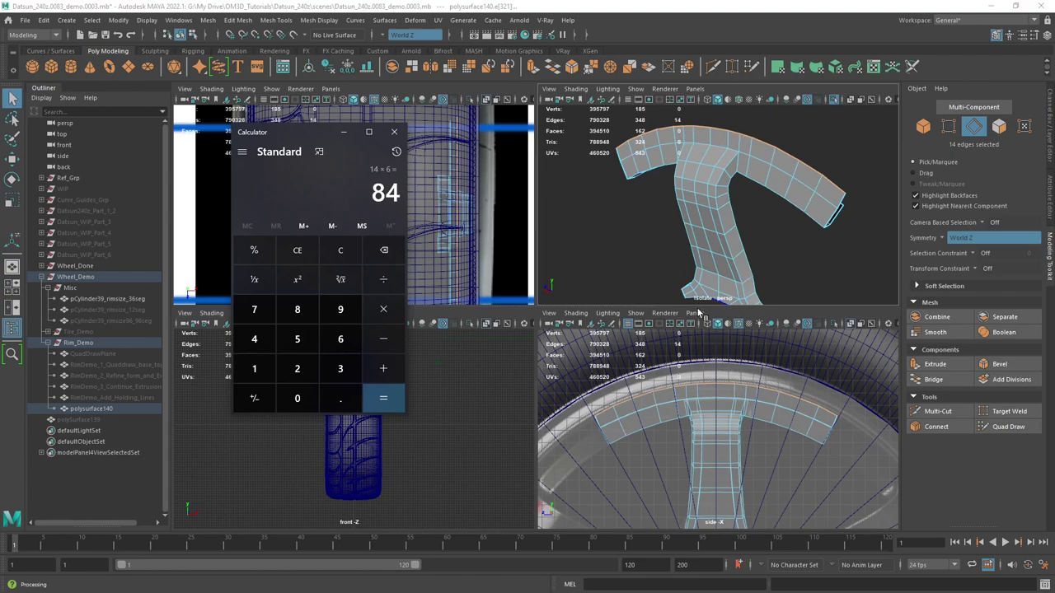
alt+middle_drag(738, 222, 747, 217)
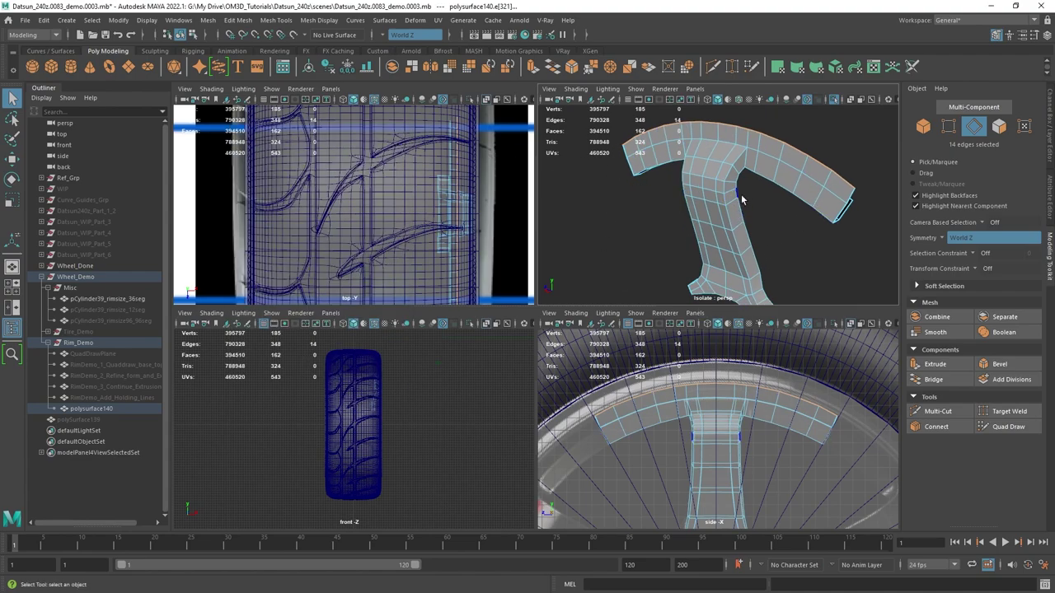
alt+drag(714, 183, 700, 178)
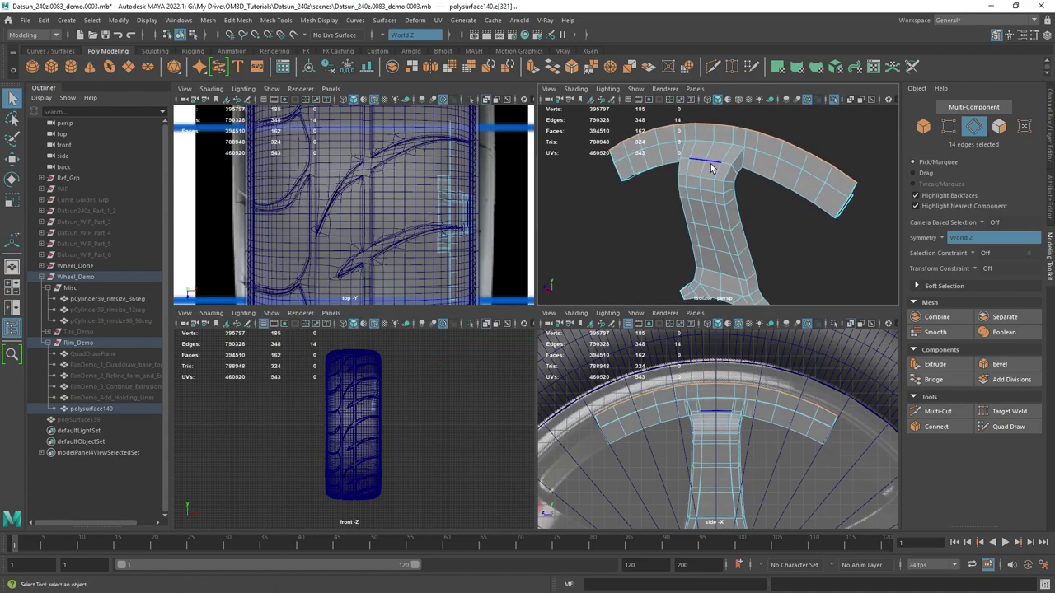
key(alt+Tab)
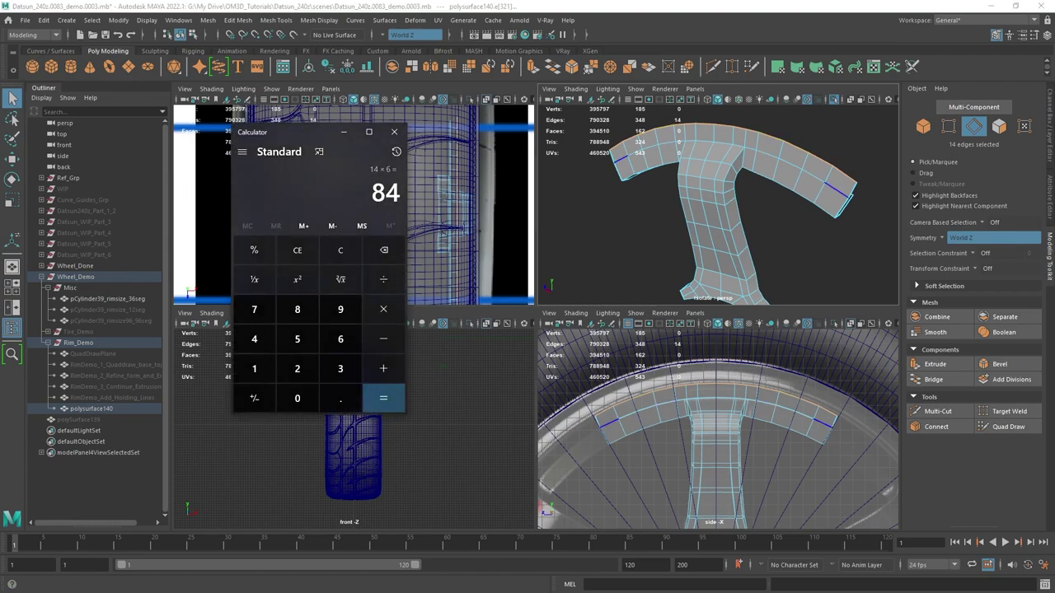
alt+middle_drag(785, 191, 762, 189)
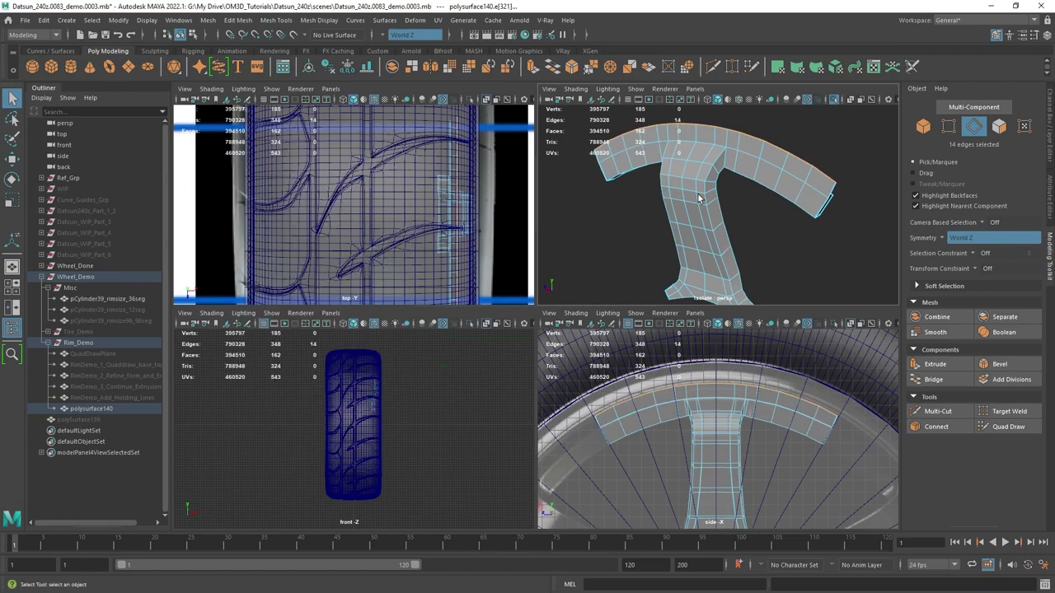
- Set the Subdivisions Axis of pCylinder39_rimsize_36seg to 84 and compare its segments with polySurface140's outer edges
key(F8)
click(648, 432)
key(space)
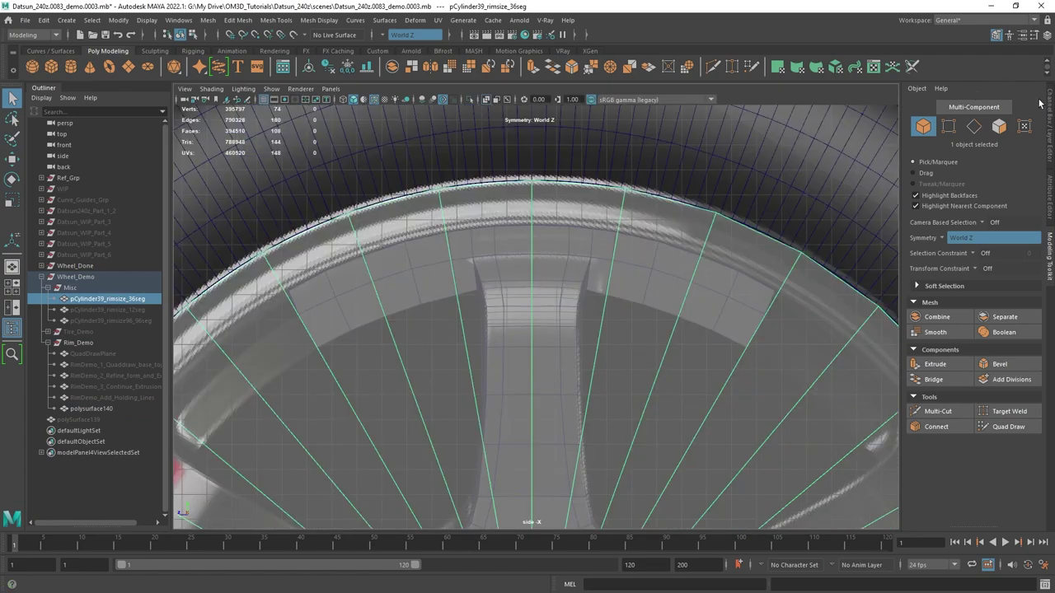
click(1049, 117)
click(953, 236)
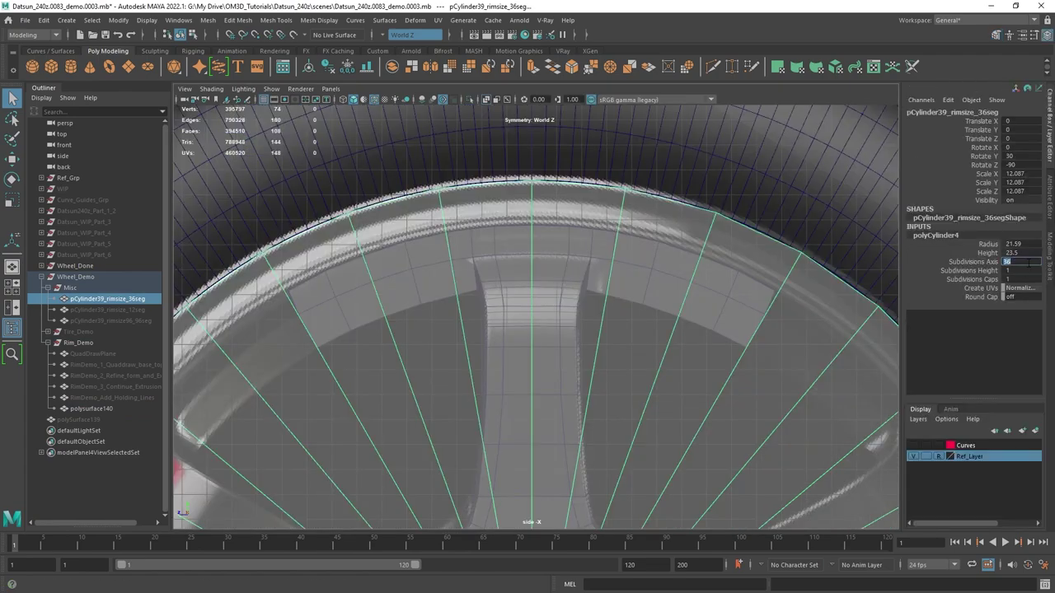
text(84)
key(Return)
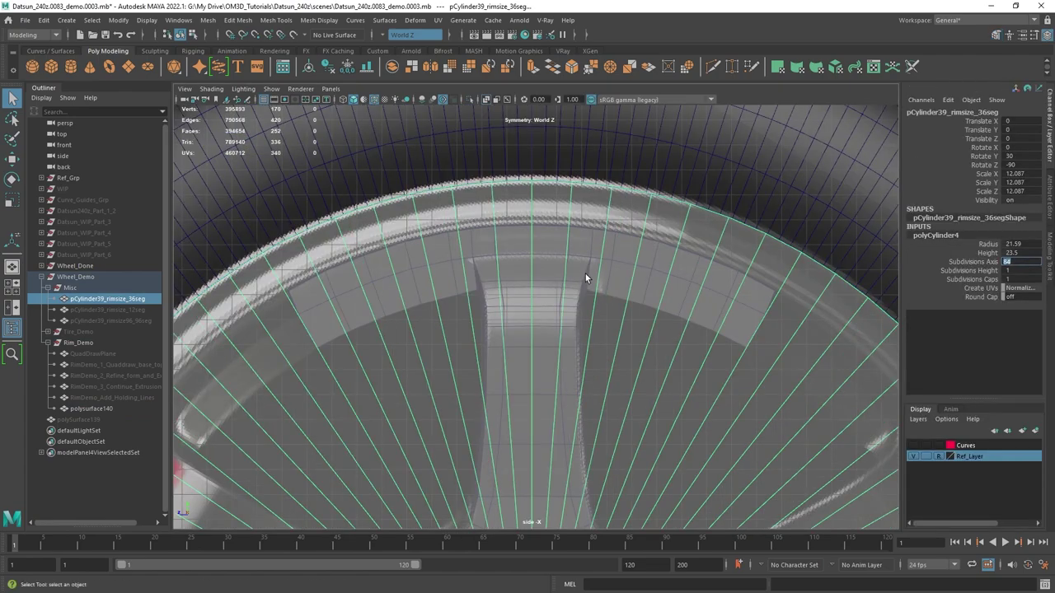
click(569, 264)
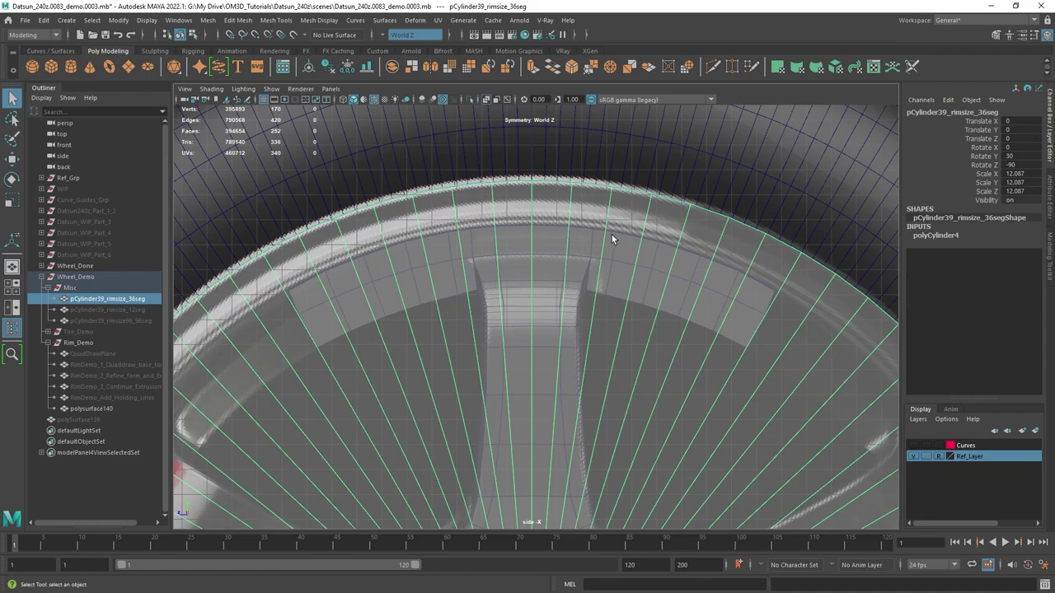
scroll(643, 246, up, 1)
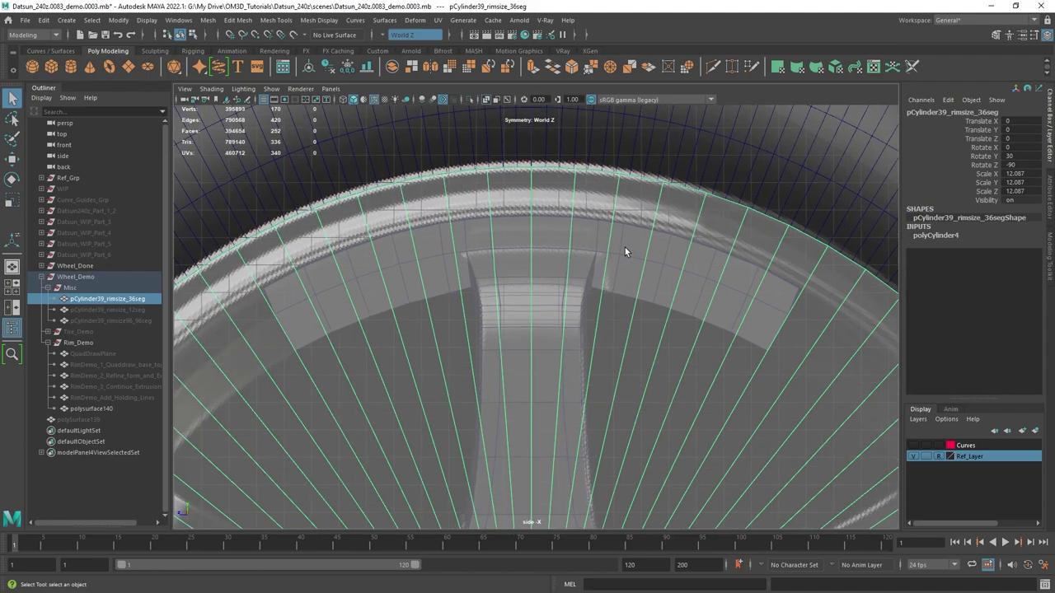
click(563, 252)
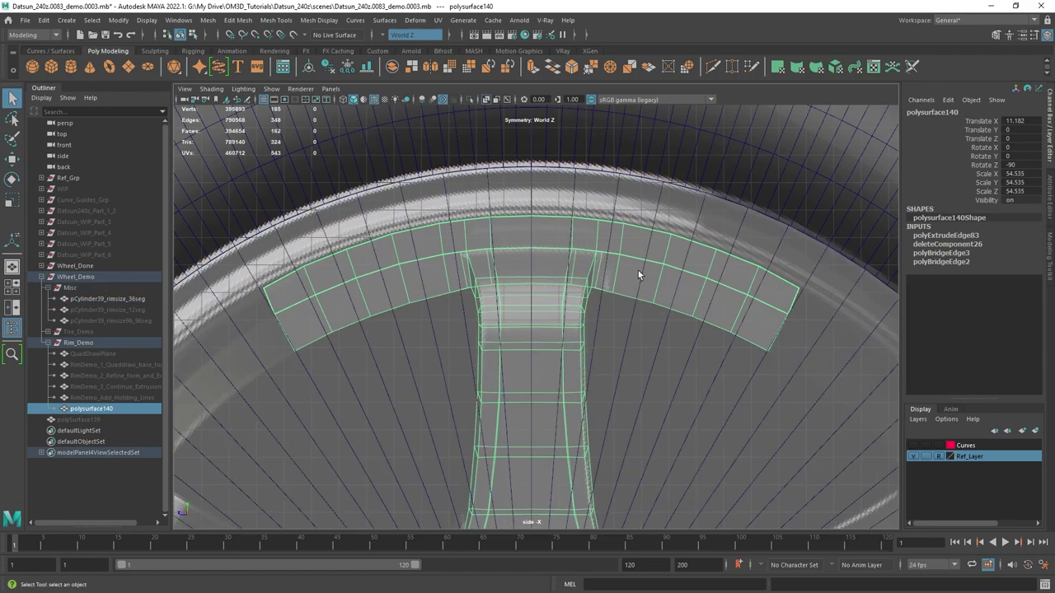
scroll(605, 212, down, 2)
- Freeze the transformations of pCylinder39_rimsize_36seg alone, and set its Scale X and Scale Z to 1.01
click(683, 412)
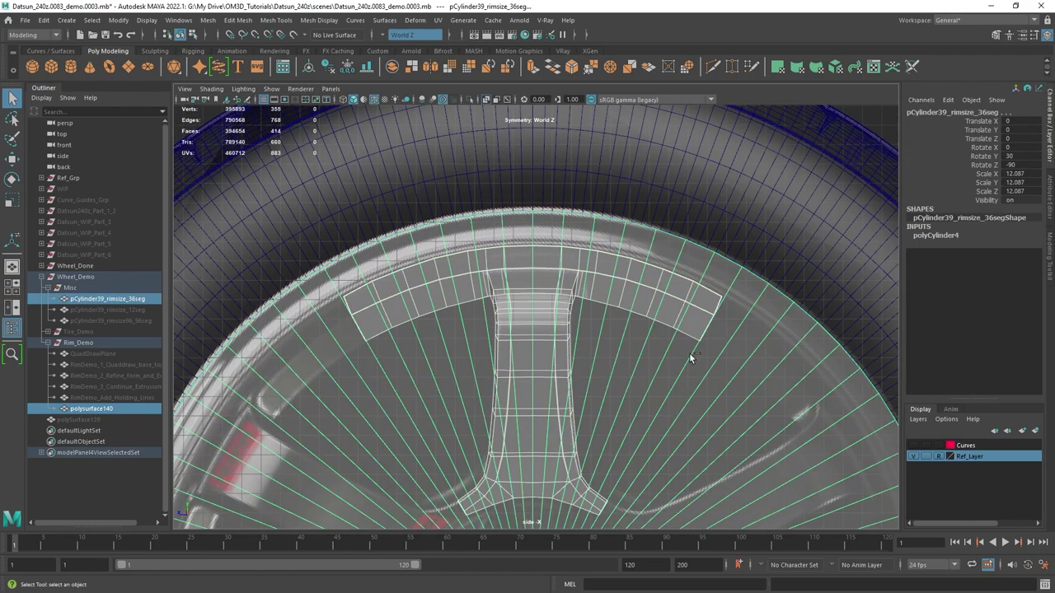
shift+click(699, 283)
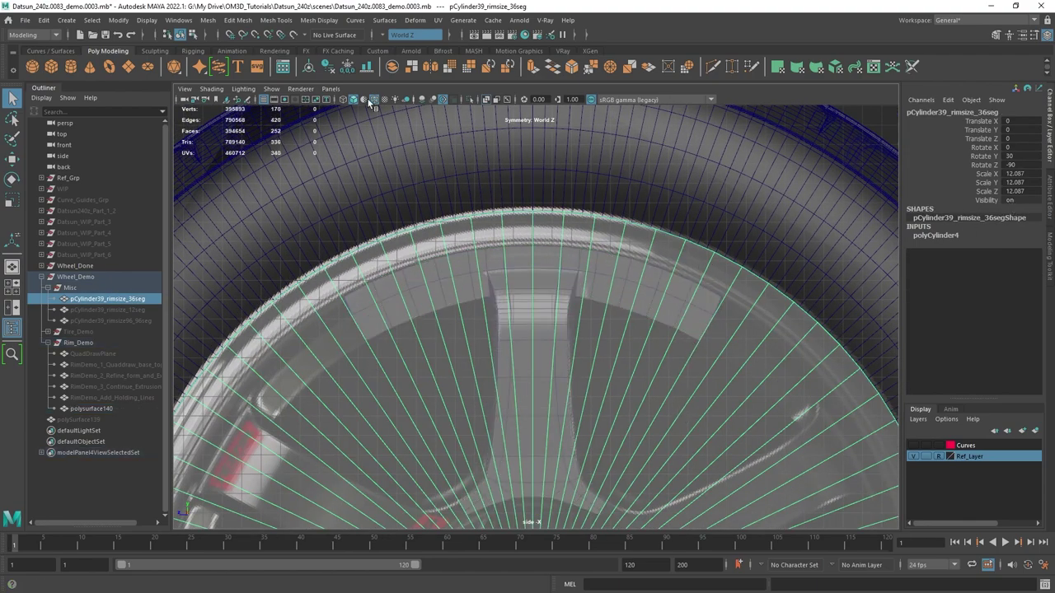
click(347, 66)
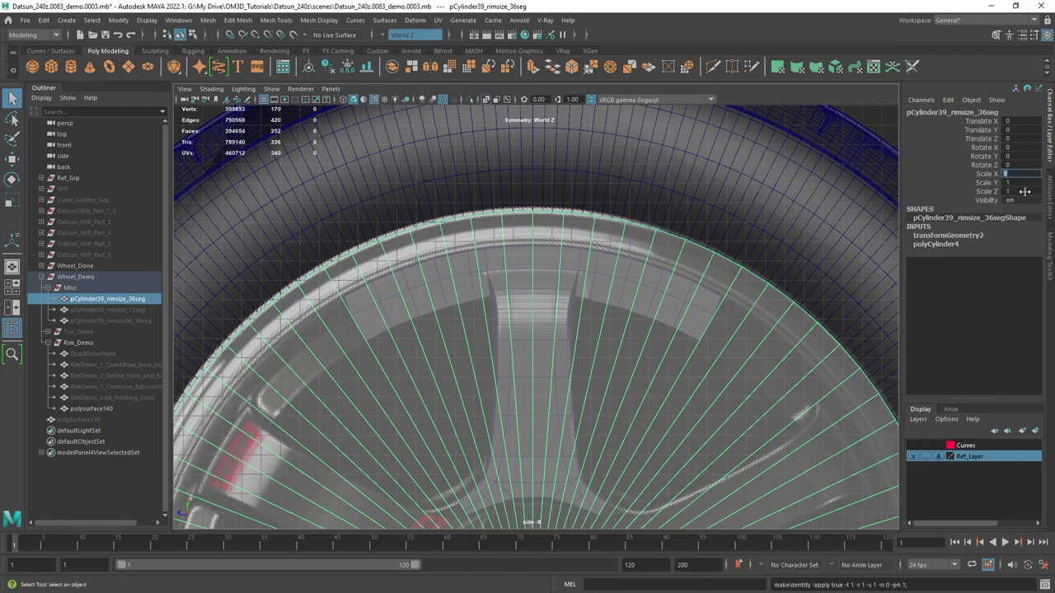
click(1025, 191)
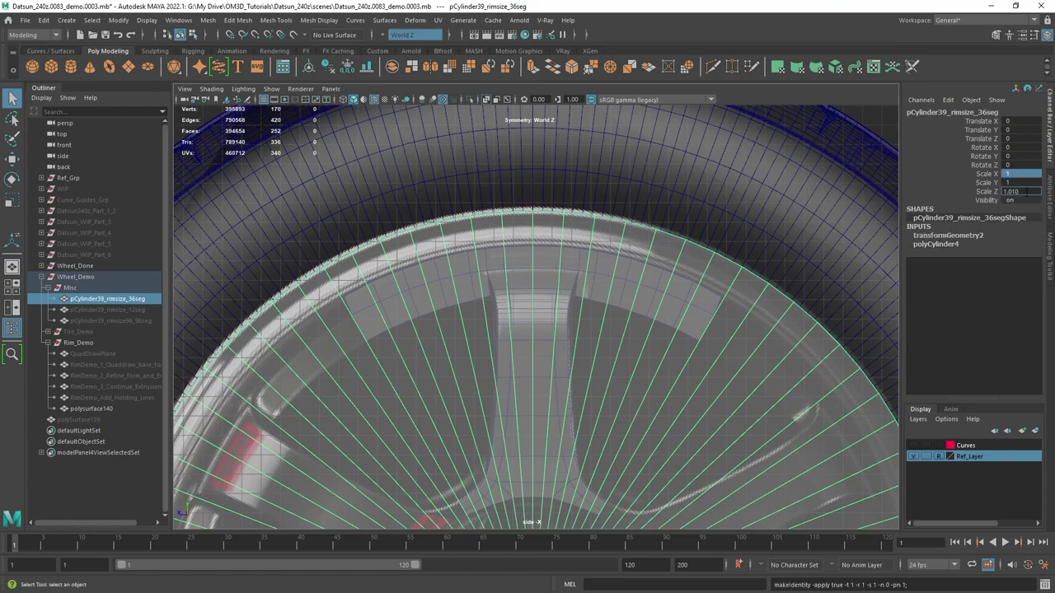
key(Return)
alt+middle_drag(625, 245, 593, 228)
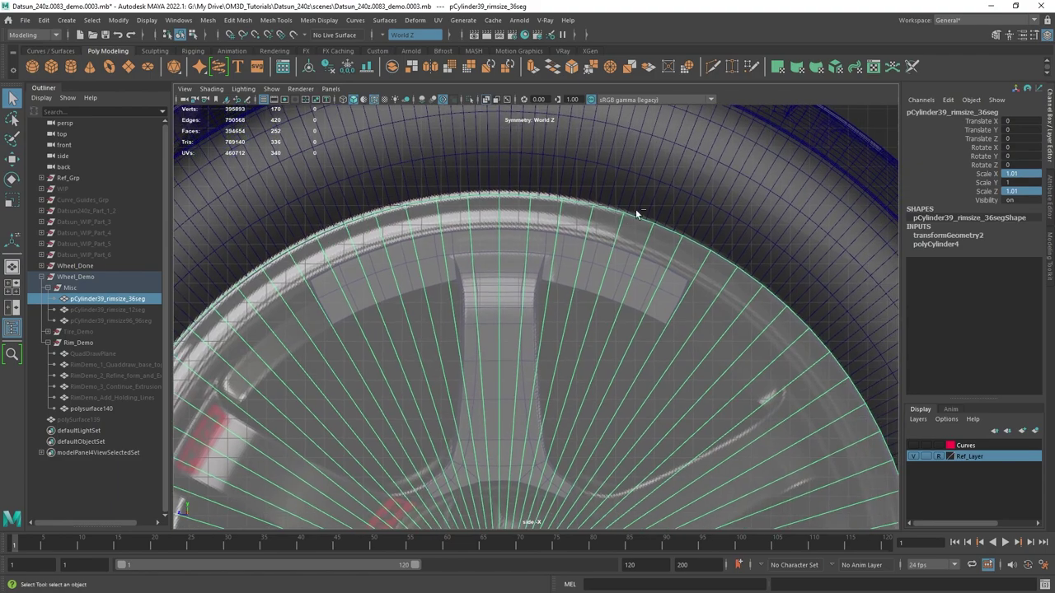
- Undo the cylinder's Scale X and Scale Z change, and test-scale it across its radius in the perspective view, undoing that trial
key(ctrl+z)
alt+middle_drag(736, 194, 711, 198)
key(space)
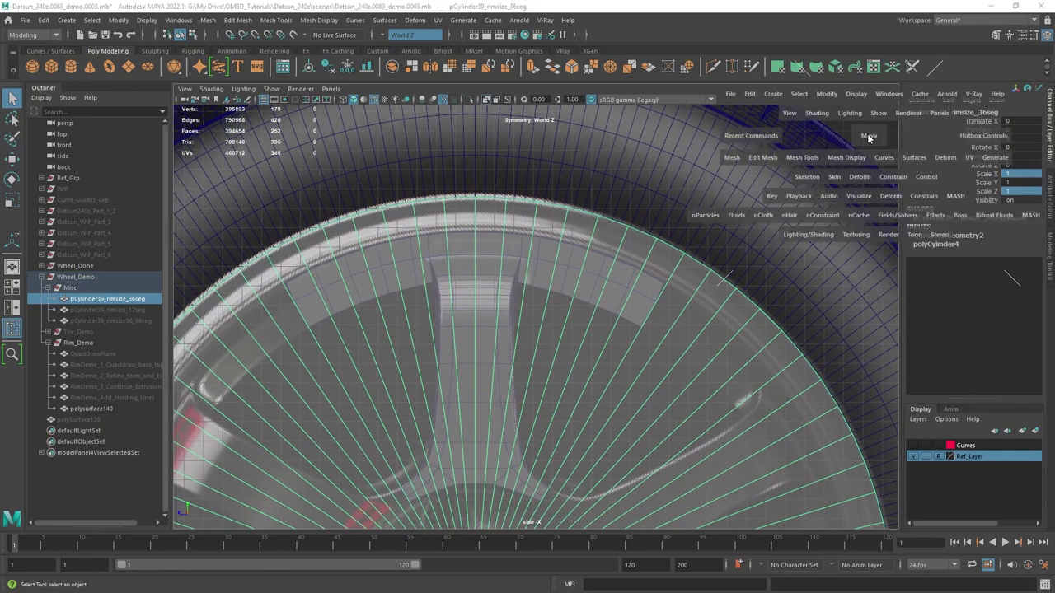
key(r)
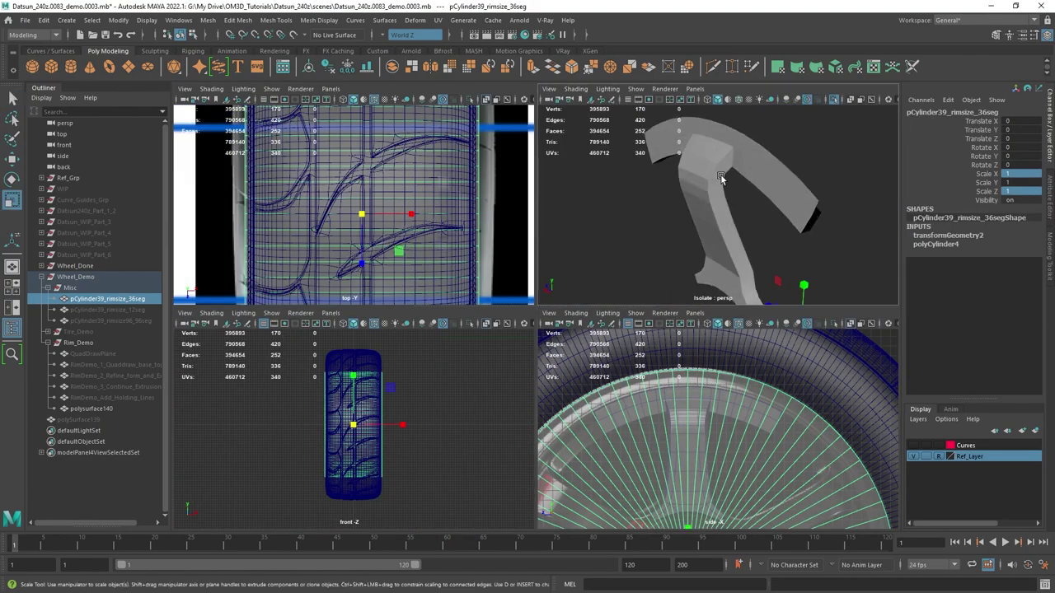
key(ctrl+1)
key(f)
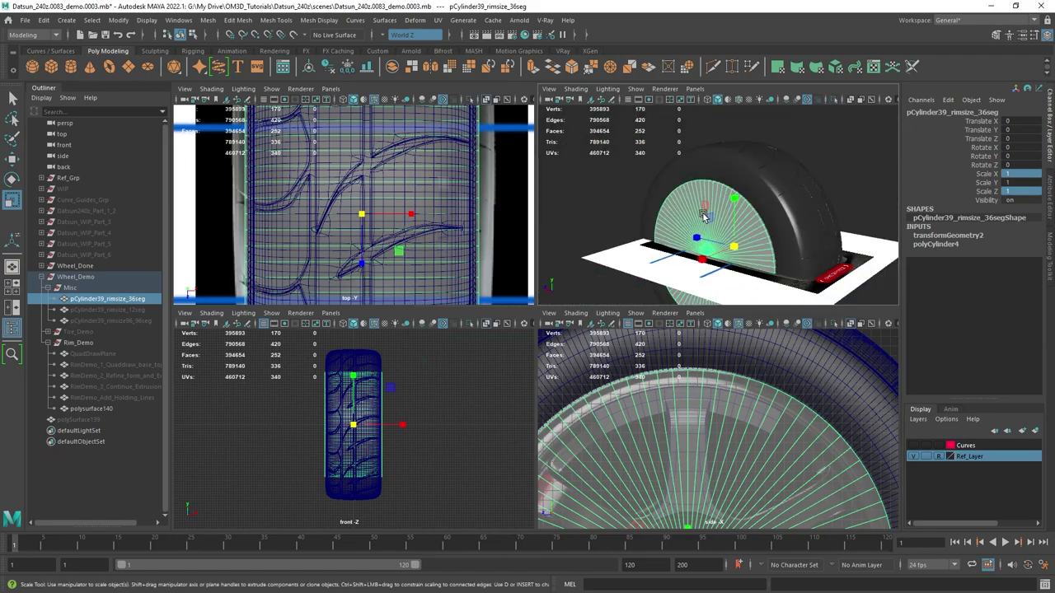
click(703, 213)
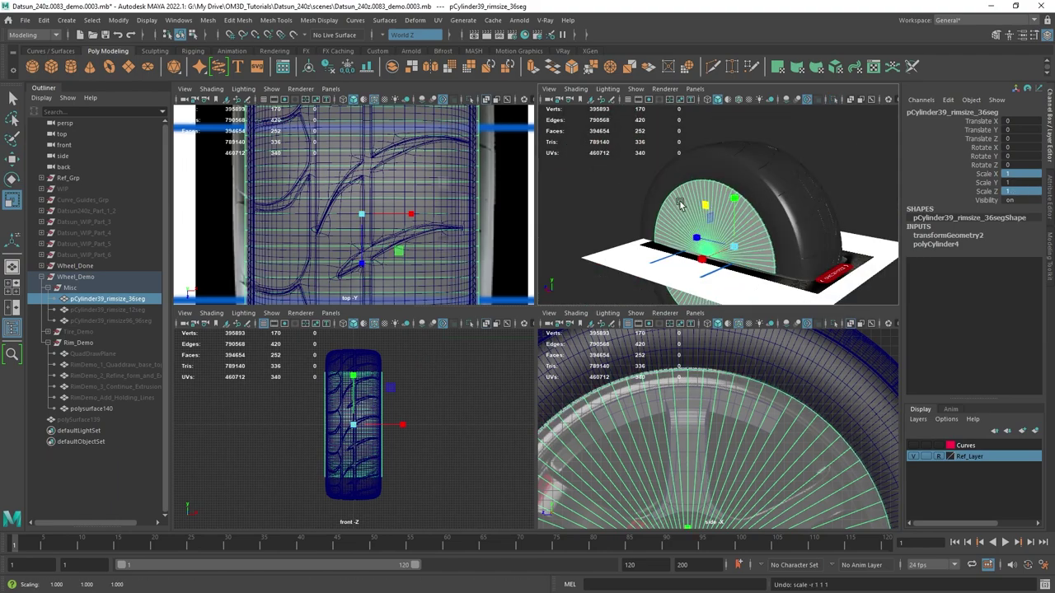
drag(705, 205, 710, 203)
key(ctrl+z)
- Set Scale Y and Scale Z of pCylinder39_rimsize_36seg to 1.01 and compare its edge with the reference rim in the side view
click(1025, 184)
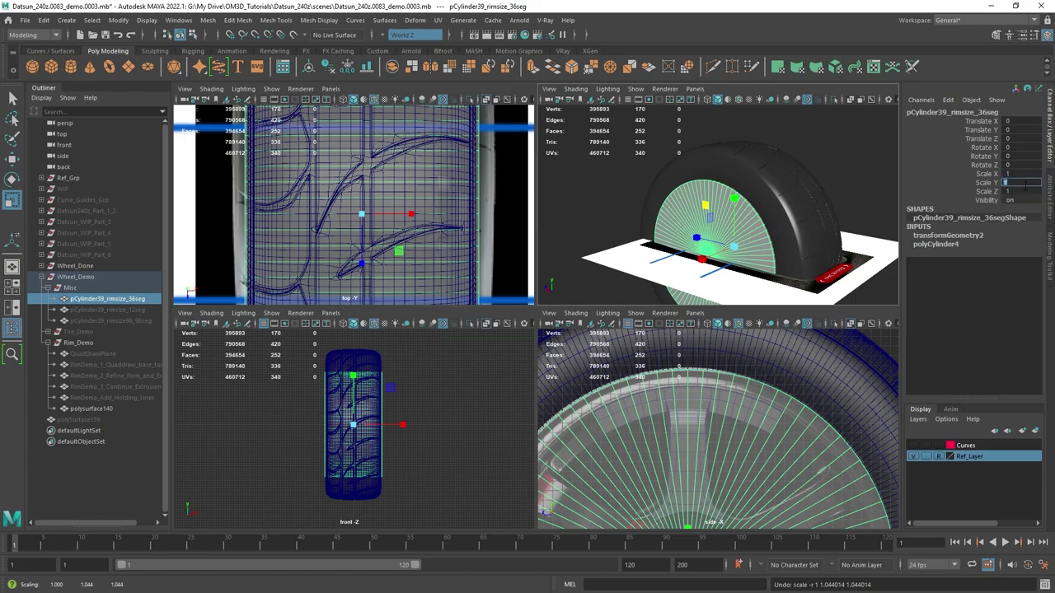
drag(1026, 184, 1028, 192)
text(1.01)
key(Return)
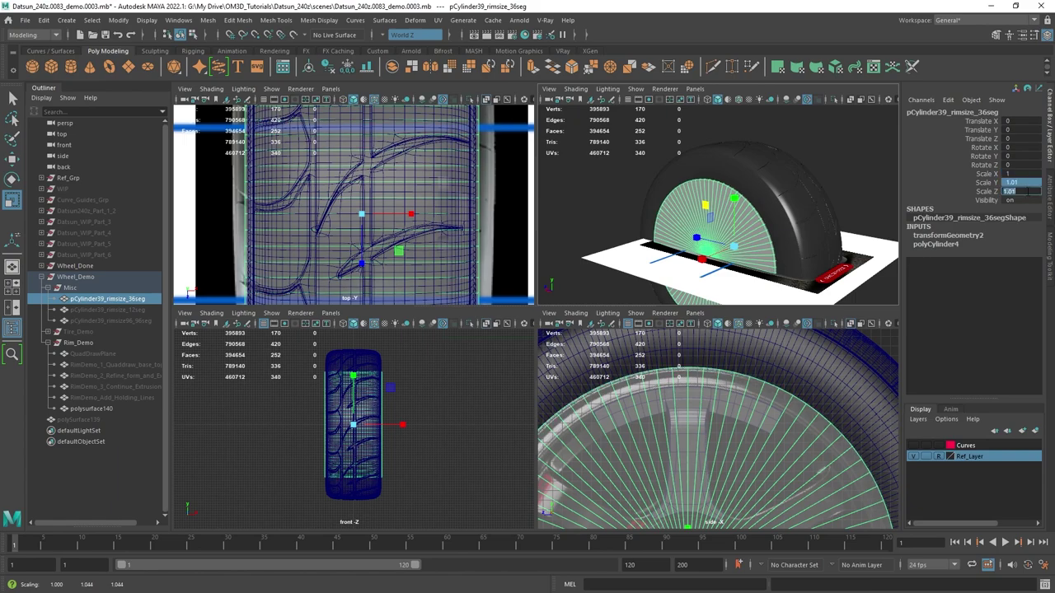
scroll(824, 474, up, 2)
key(space)
scroll(704, 321, down, 2)
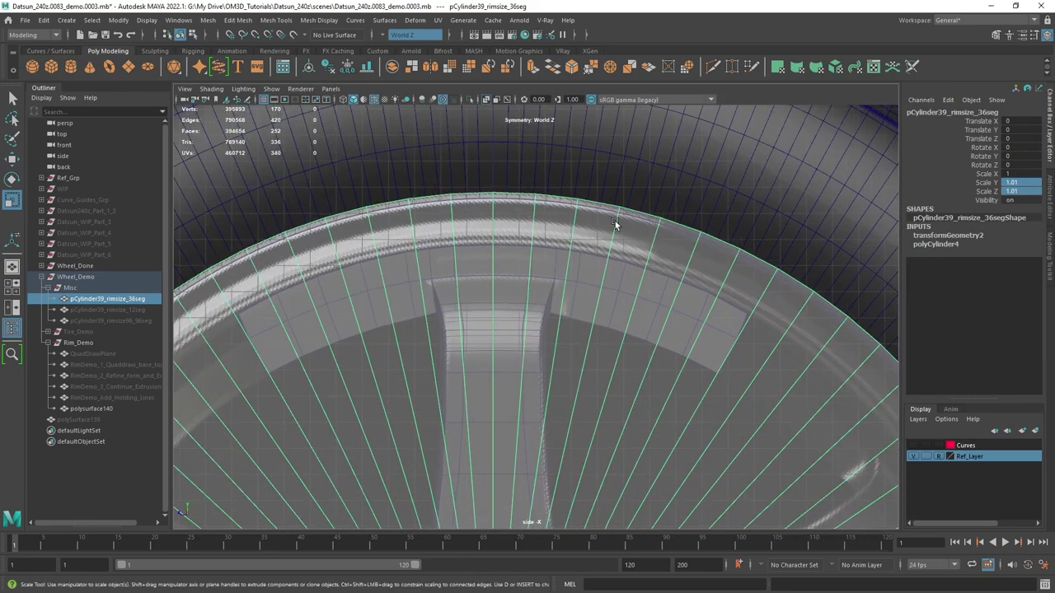
- Isolate pCylinder39_rimsize_36seg and polySurface140 in the side view, leaving only polySurface140 selected
key(q)
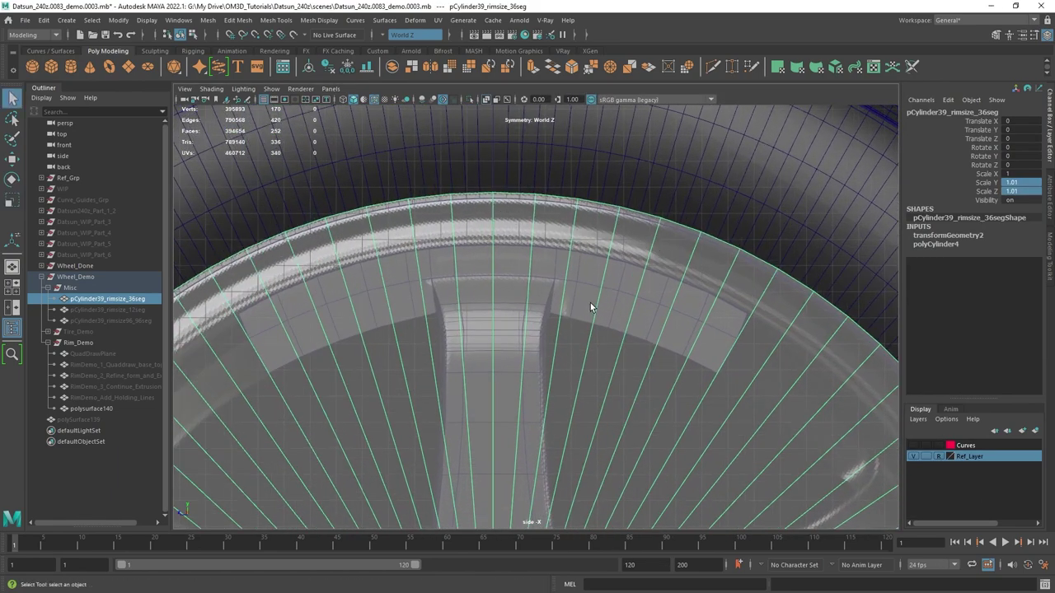
click(537, 318)
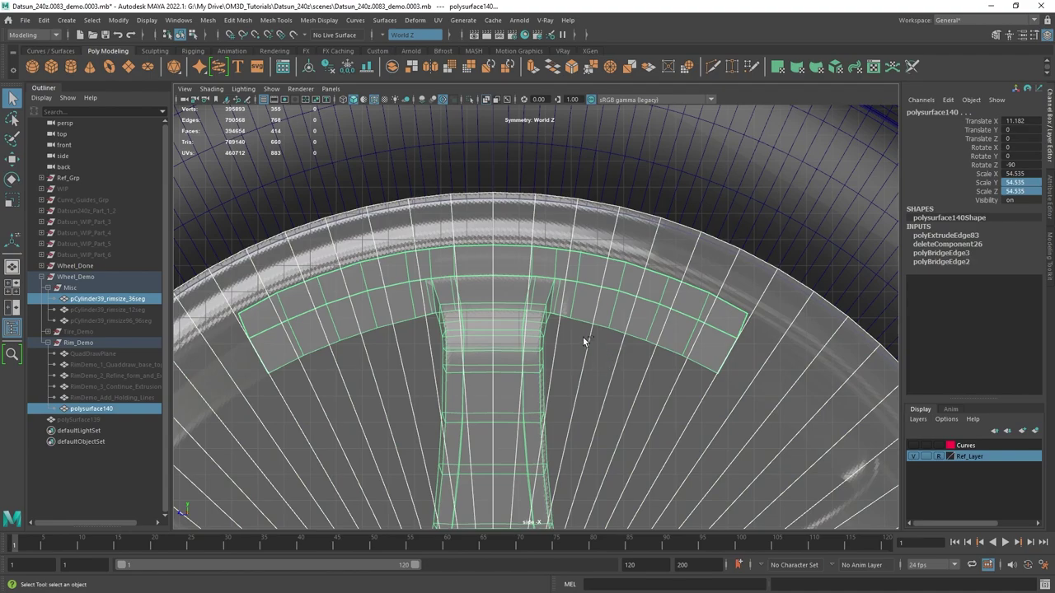
key(ctrl+1)
alt+middle_drag(613, 236, 653, 254)
scroll(697, 249, up, 1)
click(665, 218)
shift+click(631, 256)
click(632, 259)
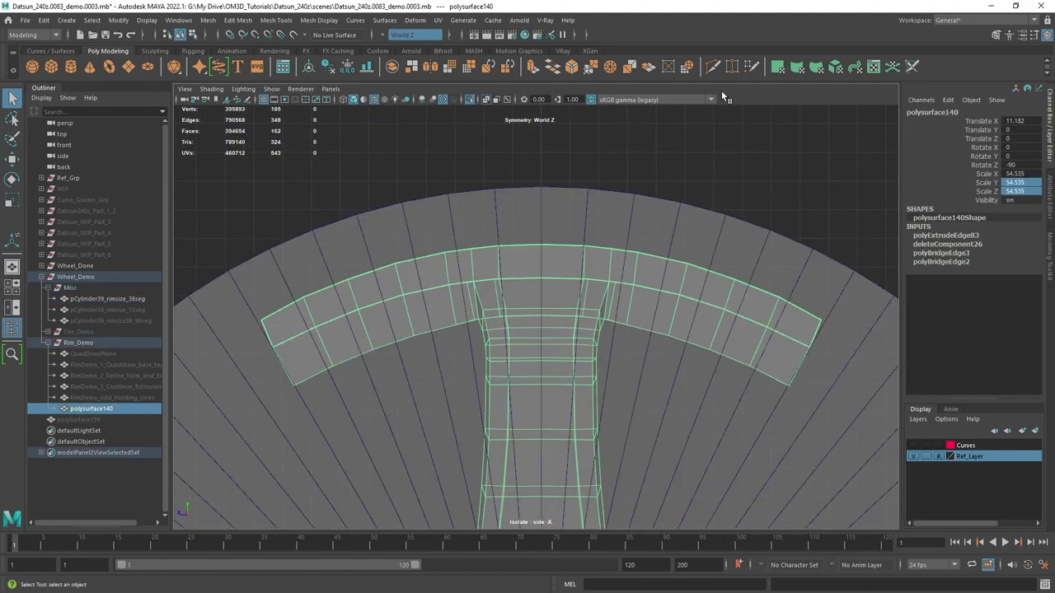
- Move the middle vertex of polySurface140's outer border and its nearest neighbours out to the matching points on the cylinder's edge
right_drag(750, 159, 693, 166)
alt+middle_drag(640, 186, 633, 206)
scroll(633, 206, up, 1)
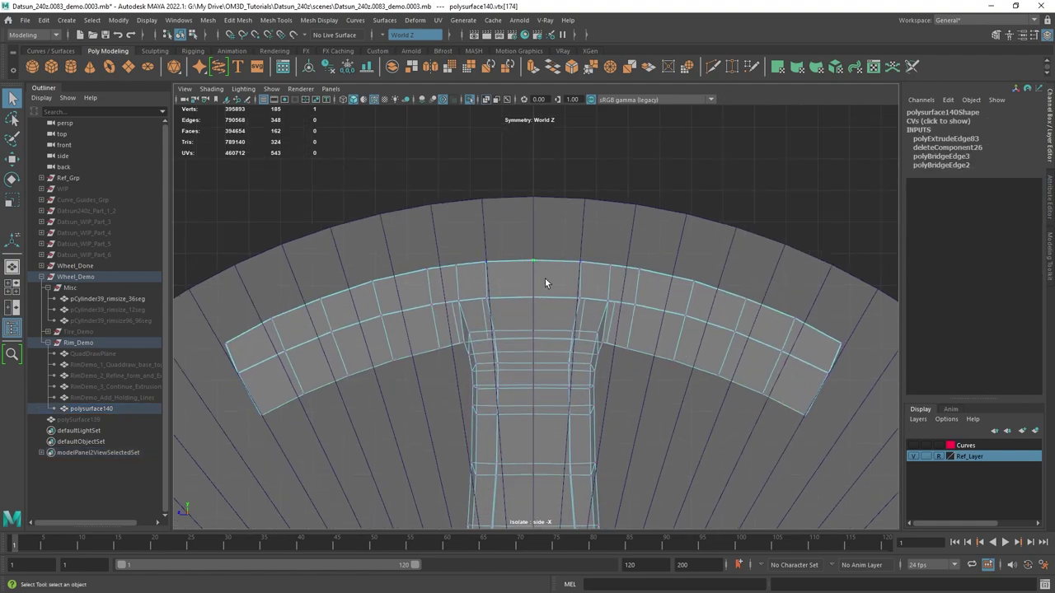
key(w)
drag(545, 278, 535, 168)
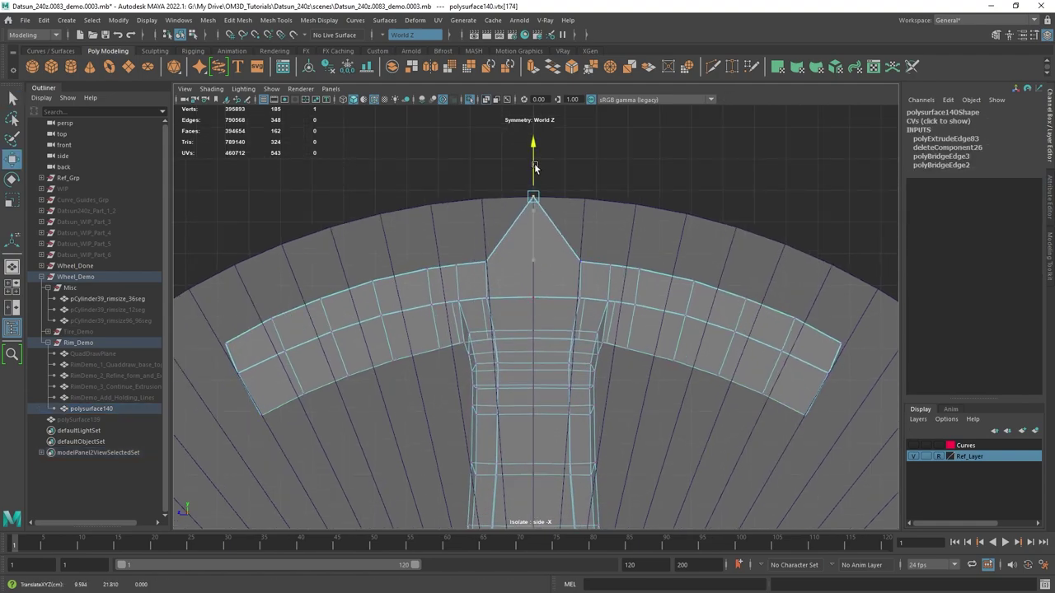
click(583, 265)
drag(582, 243, 527, 274)
click(595, 188)
click(581, 197)
- Move the remaining outer border vertices, out to the arc's ends, onto the corresponding segment corners of the guide cylinder
click(466, 248)
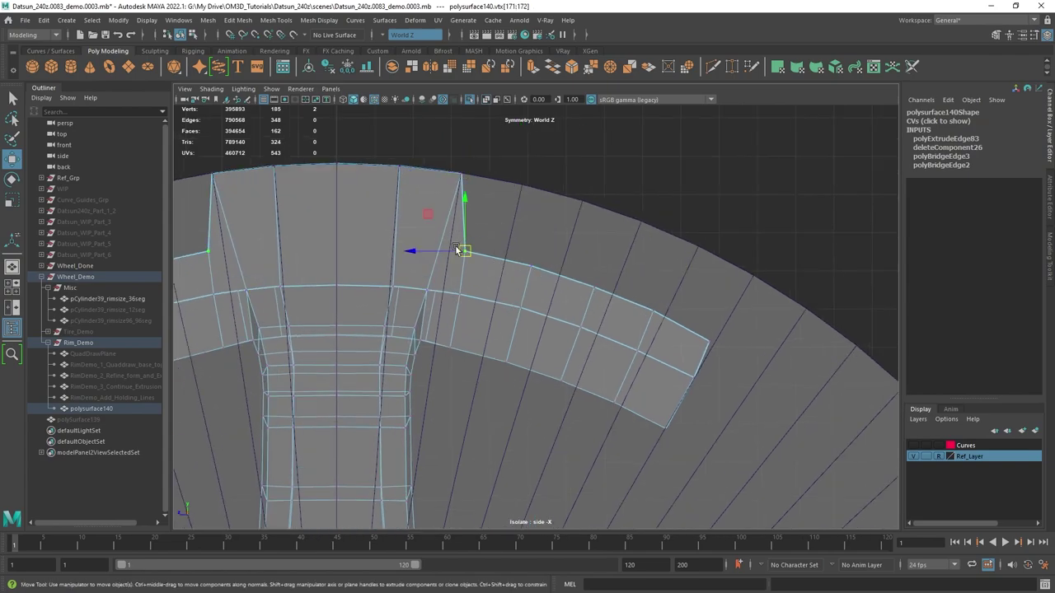
drag(465, 248, 521, 188)
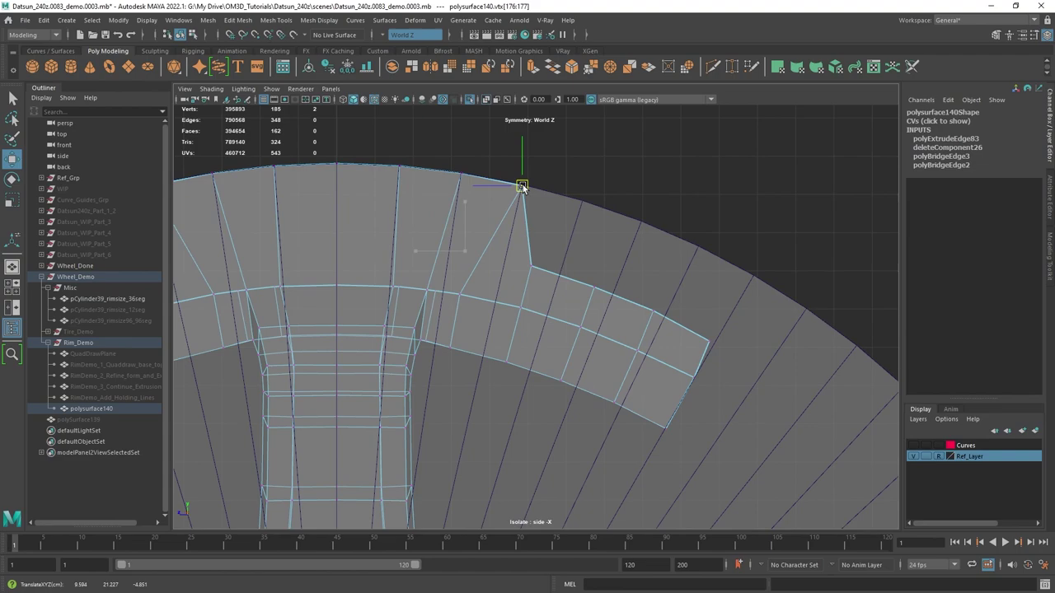
click(531, 266)
drag(541, 276, 581, 203)
alt+middle_drag(658, 304, 590, 297)
scroll(590, 298, up, 2)
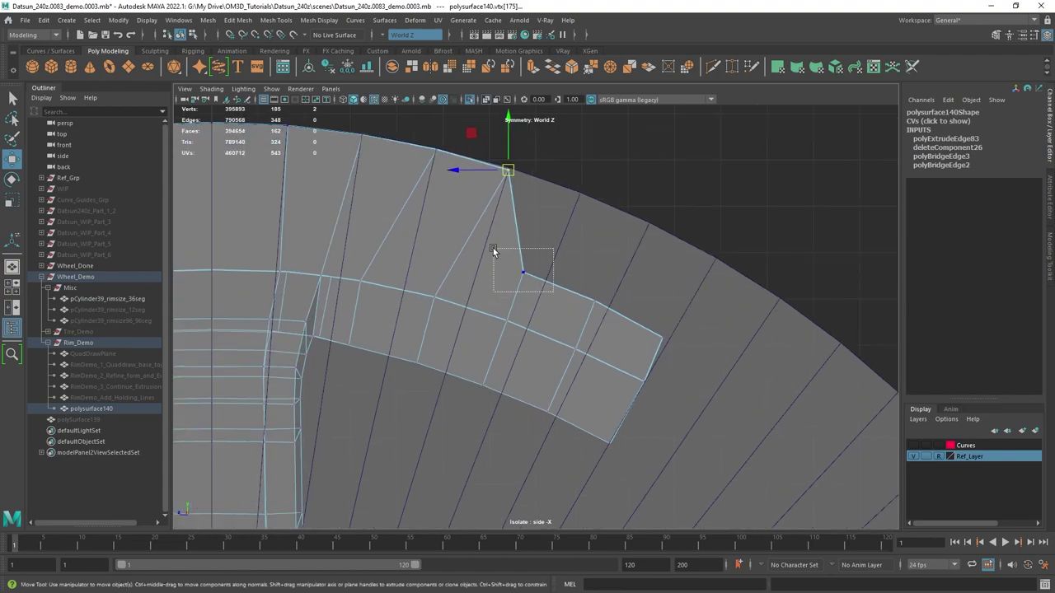
drag(493, 248, 581, 193)
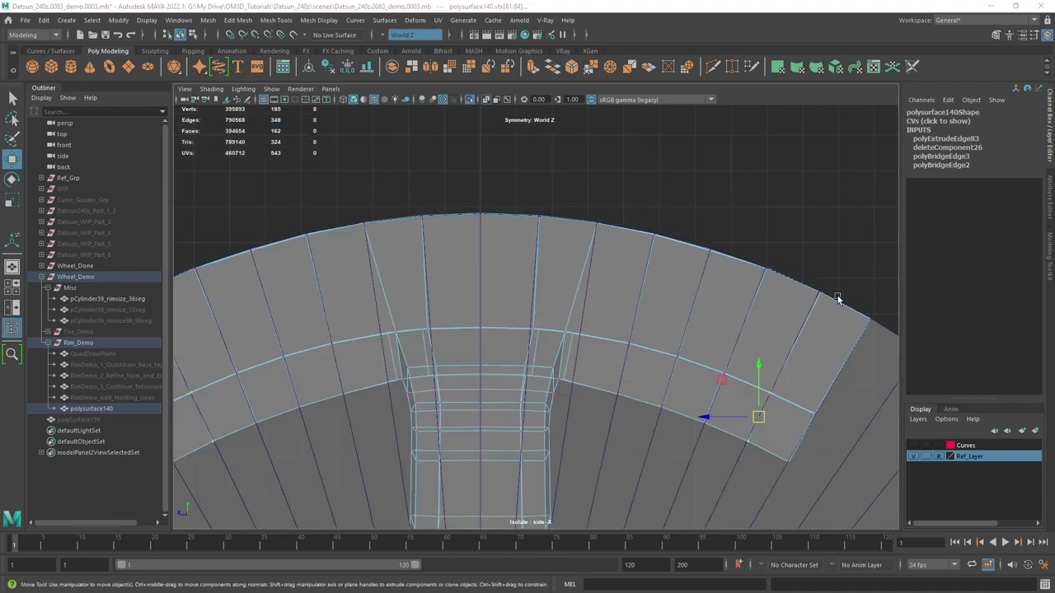
- Inspect the reshaped outer edge from the side and in perspective, and return polySurface140 to object selection
alt+middle_drag(769, 299, 690, 256)
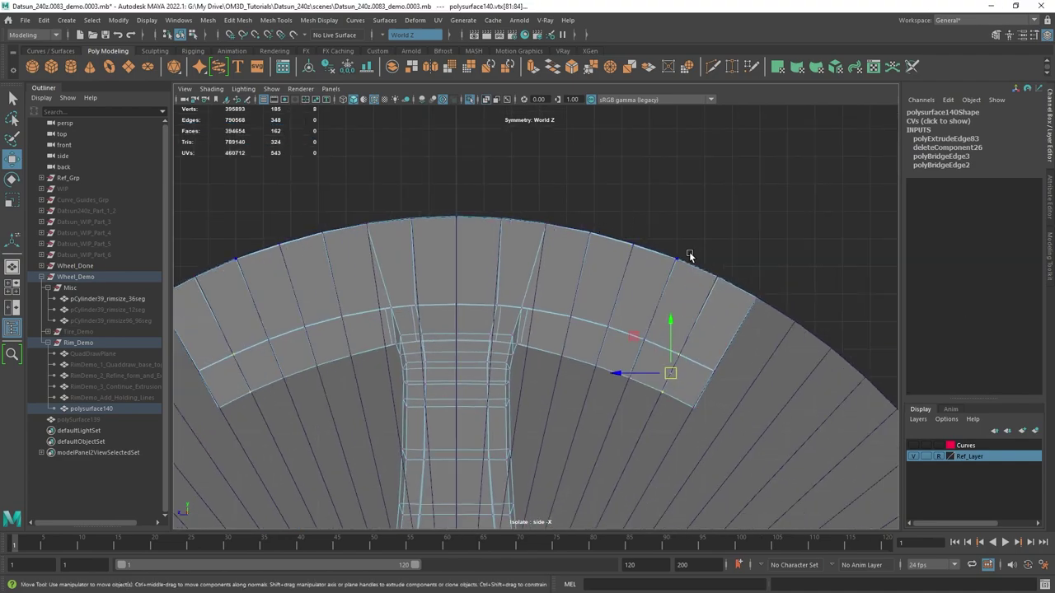
key(space)
key(space)
alt+drag(704, 204, 652, 408)
key(space)
key(space)
right_drag(661, 138, 707, 124)
key(q)
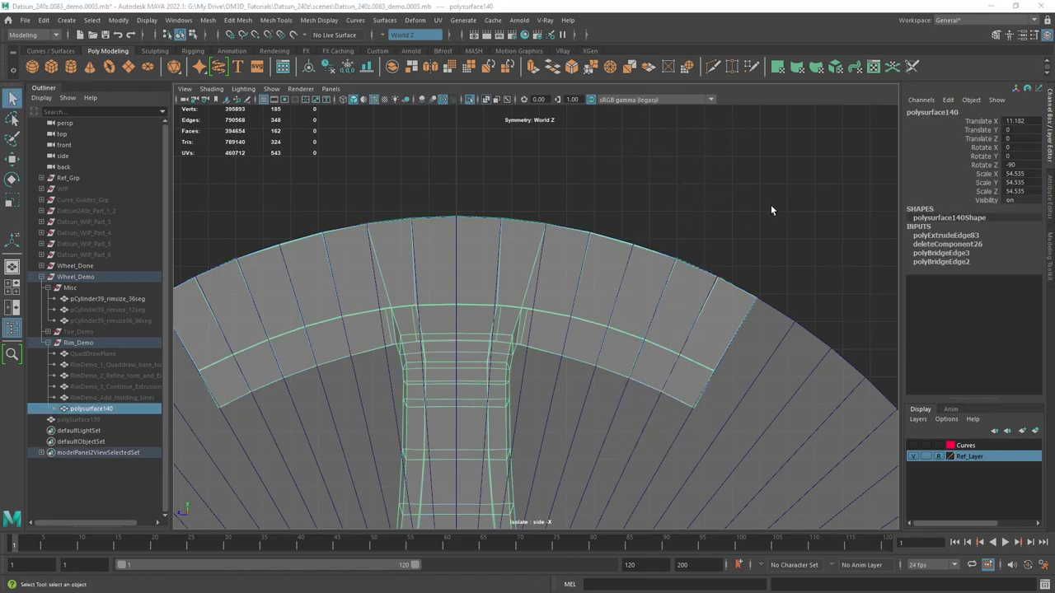
- End the current isolation and isolate polySurface140 together with imagePlane_Rim from Ref_Grp in the side view
key(space)
key(ctrl+1)
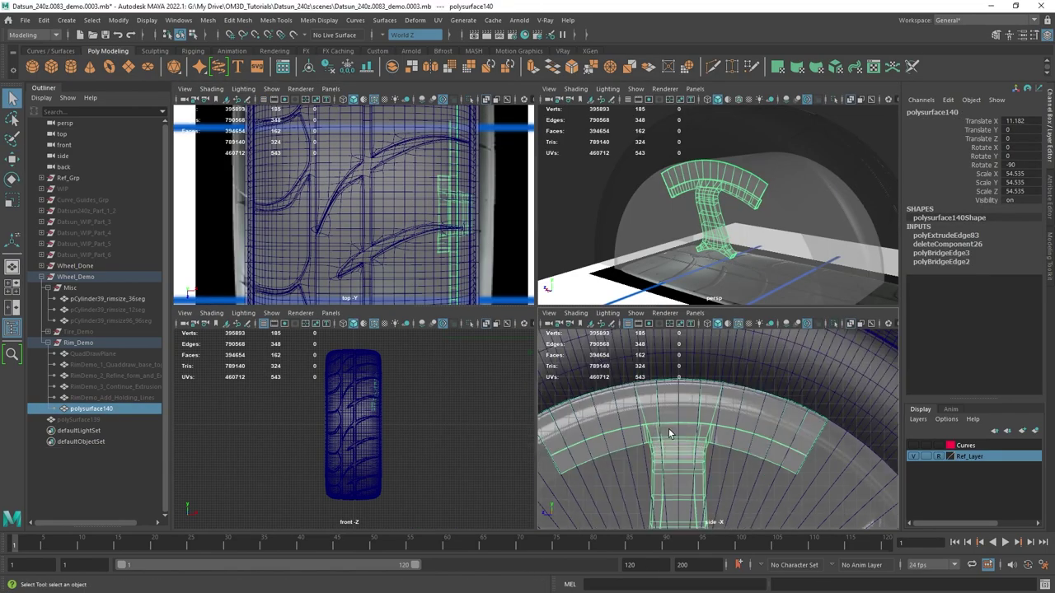
key(space)
scroll(667, 329, down, 3)
scroll(725, 376, down, 1)
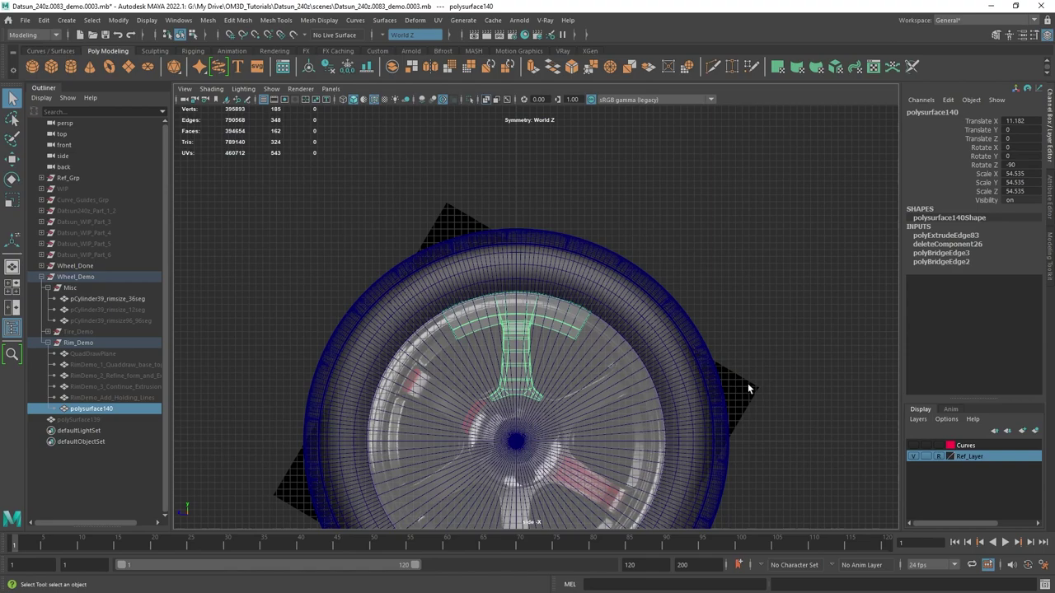
click(41, 178)
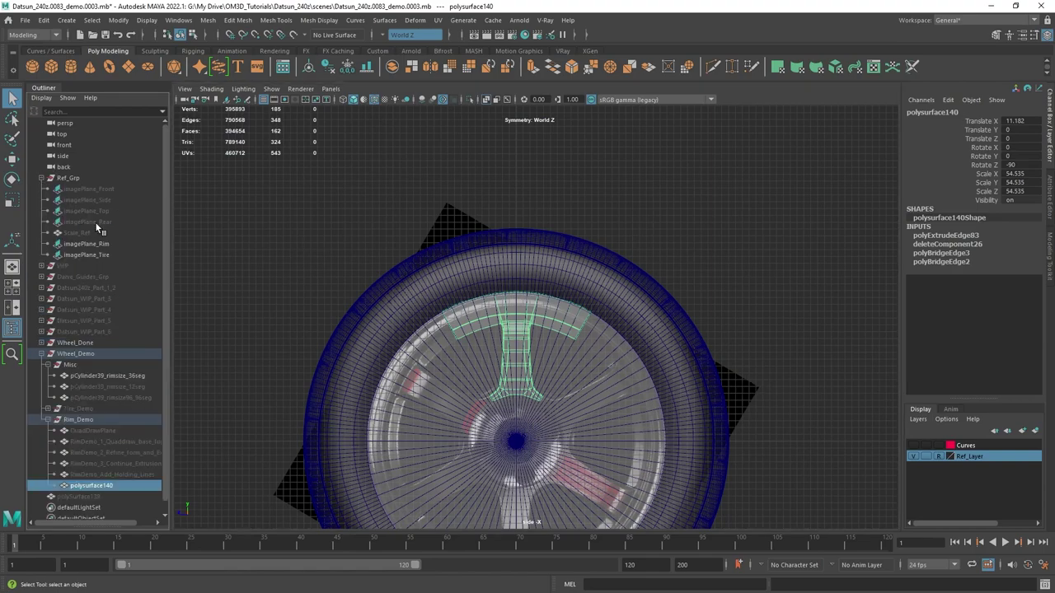
ctrl+click(104, 245)
key(ctrl+1)
scroll(645, 360, up, 6)
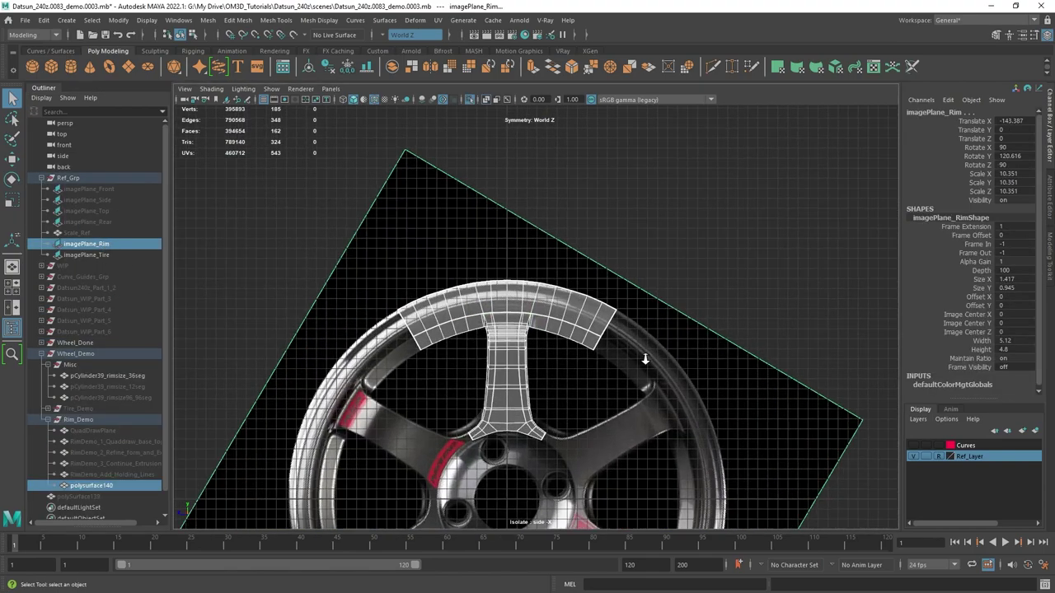
- Insert an edge loop with Multi-Cut around polySurface140's rim arc, along the inner edge of the reference's bright band
click(562, 288)
shift+right_drag(558, 286, 491, 277)
scroll(499, 277, up, 4)
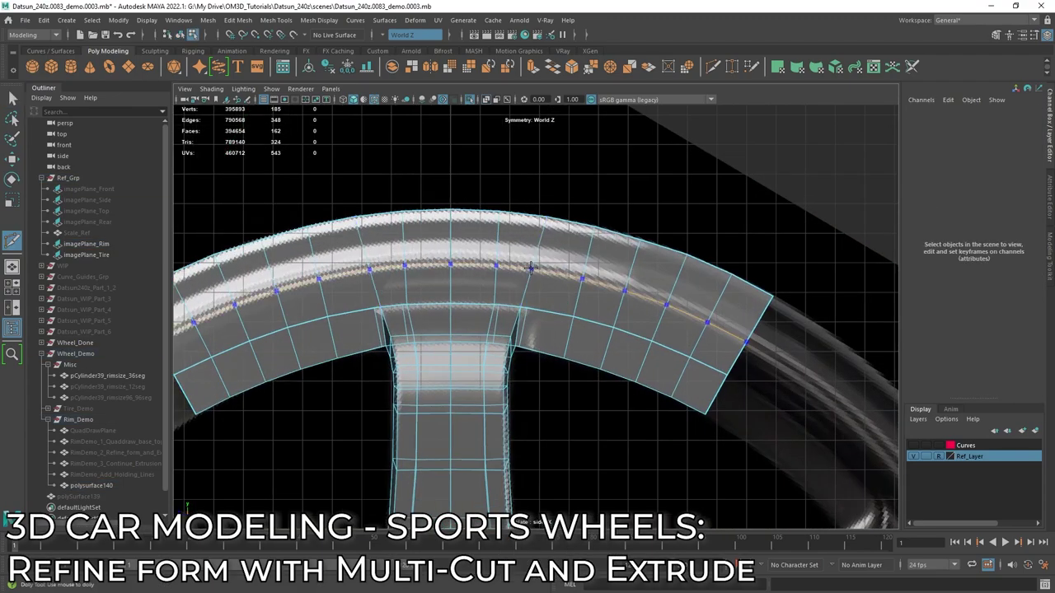
alt+middle_drag(567, 290, 655, 321)
key(q)
right_drag(583, 268, 587, 289)
- Insert Multi-Cut edge loops below the outer rim highlight and along both sides of the thin line inside the bright band
shift+right_drag(588, 249, 558, 240)
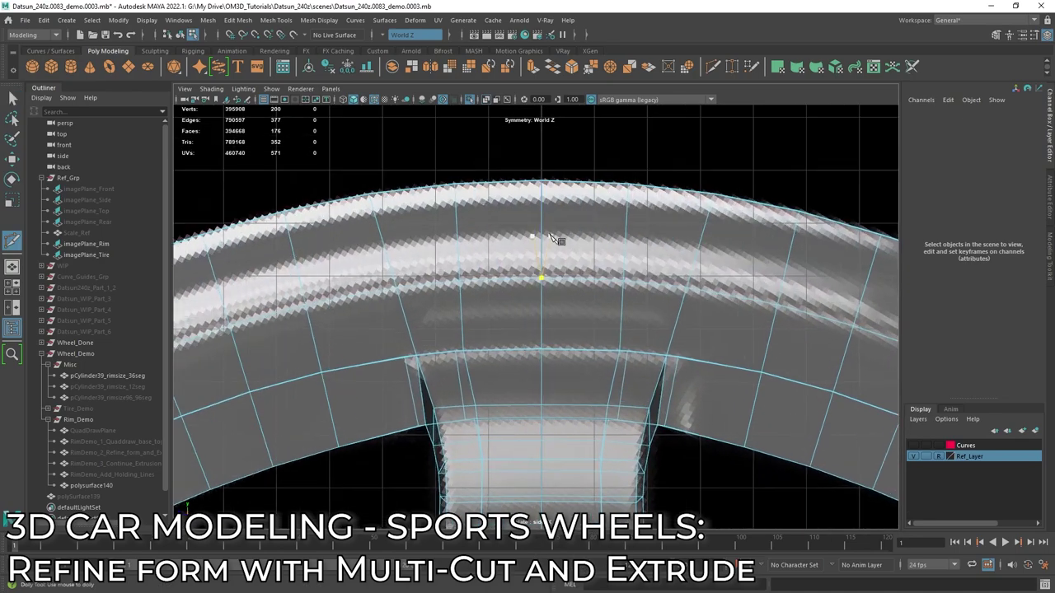
ctrl+click(541, 200)
alt+right_drag(542, 281, 580, 268)
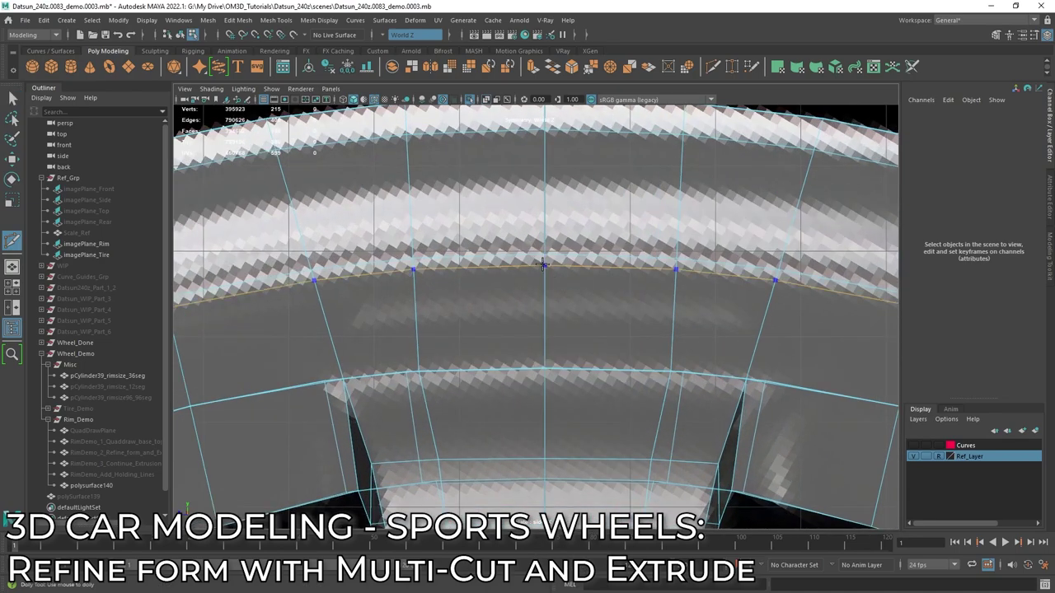
ctrl+click(542, 265)
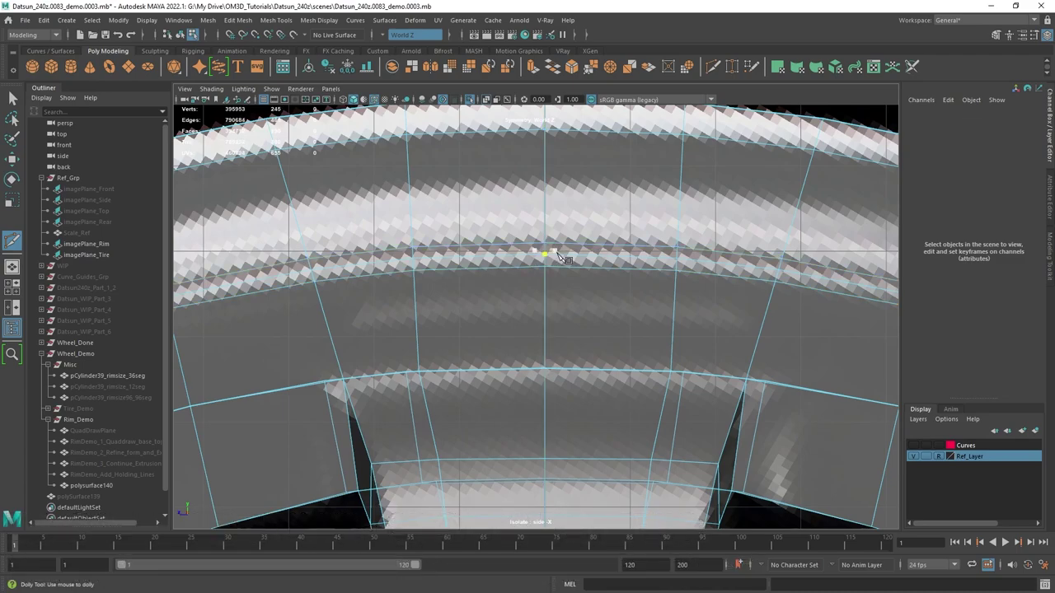
alt+middle_drag(678, 251, 649, 320)
alt+right_drag(650, 320, 569, 300)
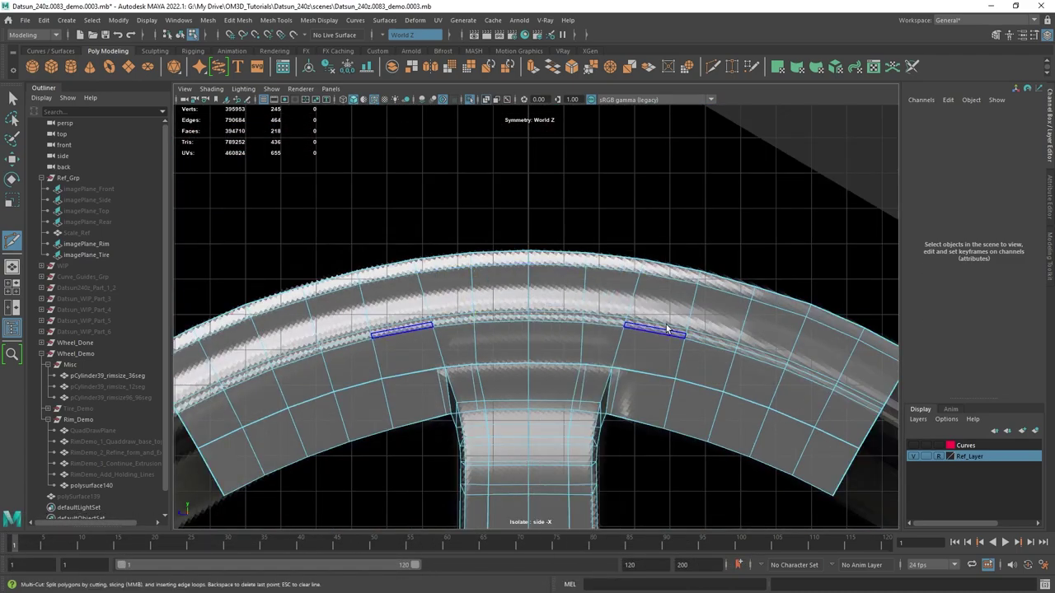
key(q)
scroll(661, 275, up, 4)
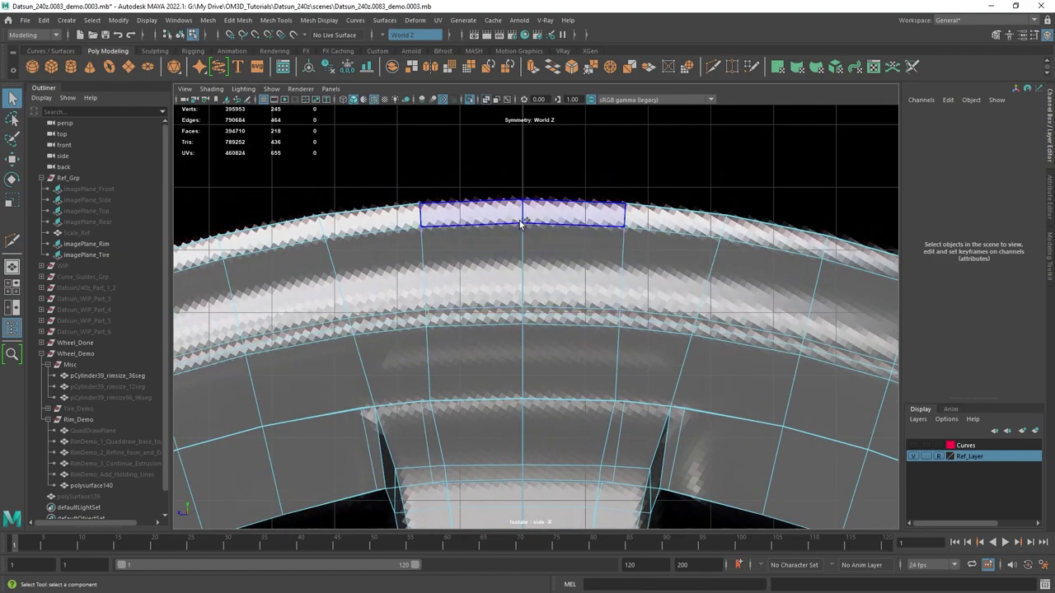
- Insert two more Multi-Cut edge loops along the outer and inner edges of the reference's wide bright band
shift+right_drag(521, 222, 474, 221)
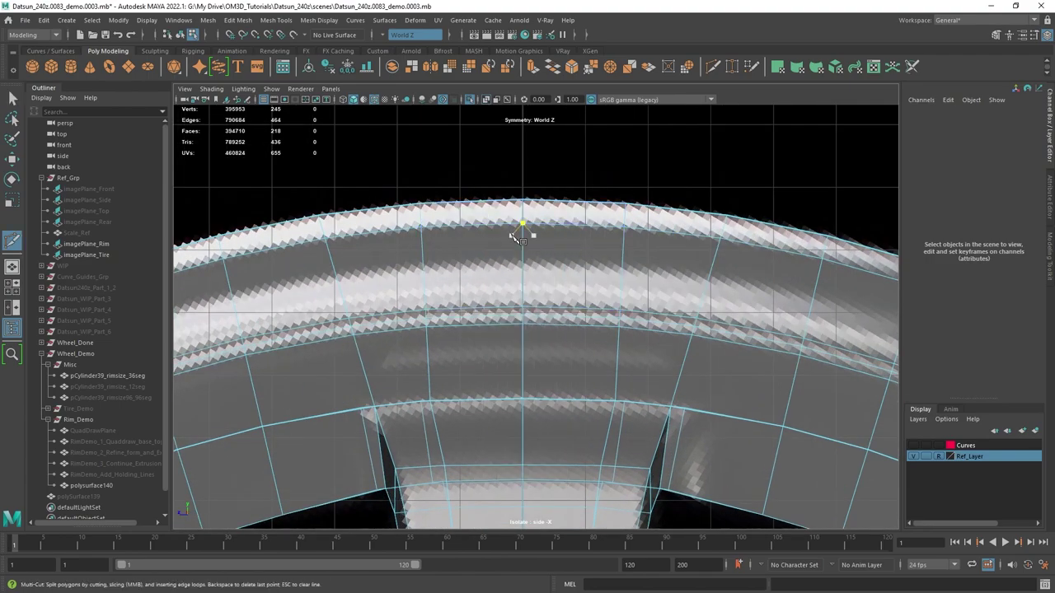
ctrl+click(522, 255)
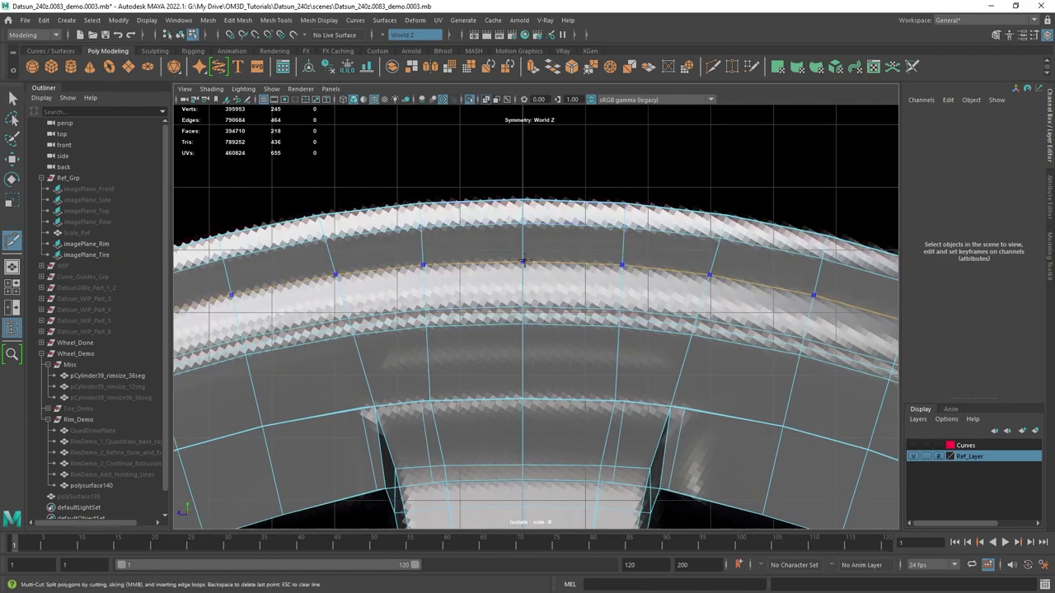
scroll(544, 305, up, 1)
scroll(532, 302, up, 2)
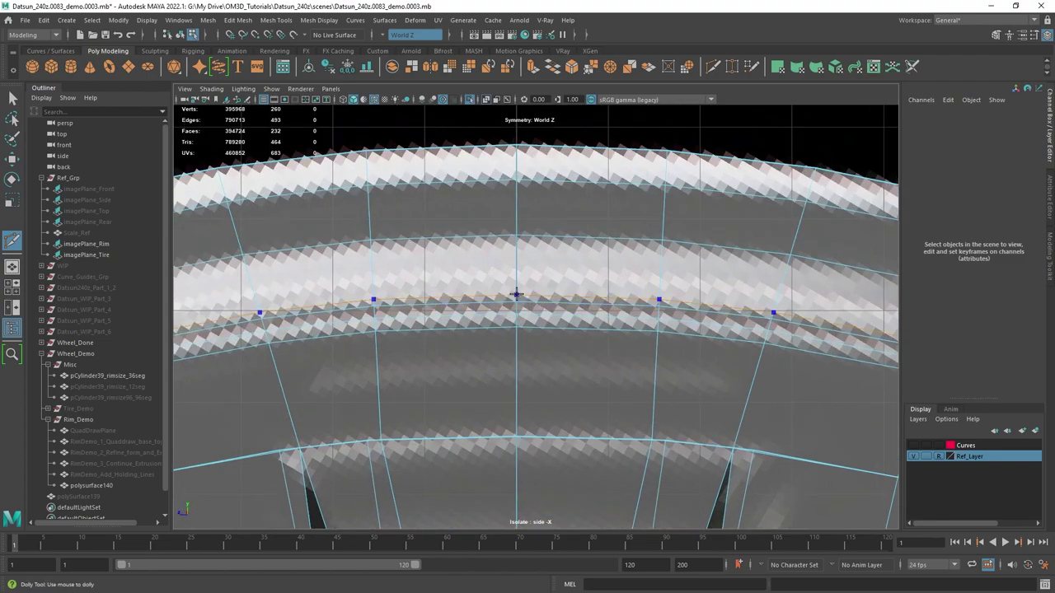
ctrl+click(516, 294)
scroll(577, 262, down, 6)
- Select the strip of faces covering the wide bright band on polySurface140's rim arc and show it in the perspective view
key(q)
right_drag(546, 249, 545, 278)
click(520, 299)
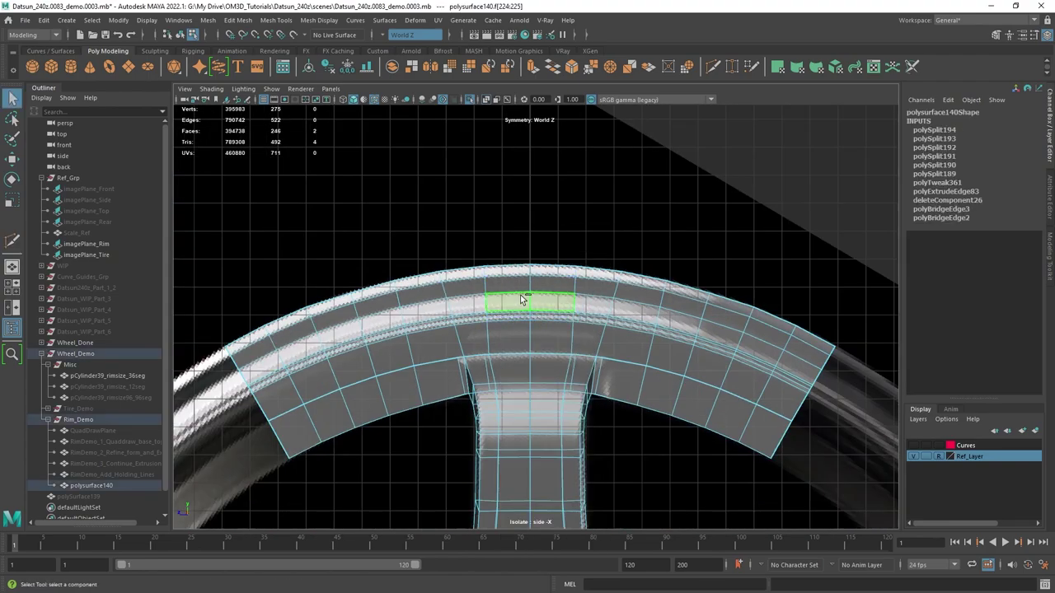
shift+double_click(521, 299)
key(space)
key(space)
scroll(527, 224, up, 3)
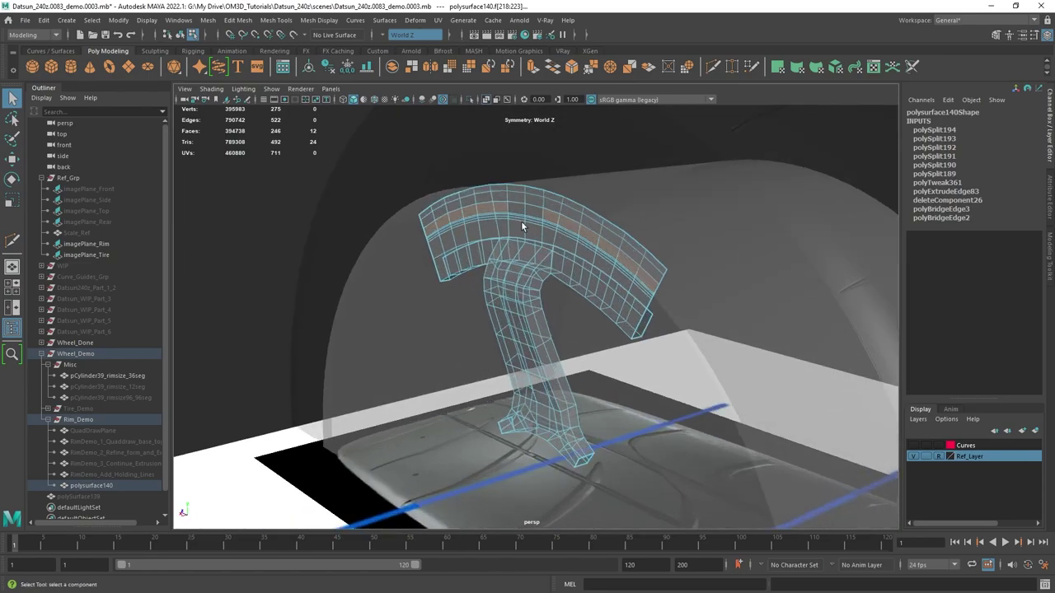
- Turn off X-ray shading in the perspective view and hide the guide cylinder pCylinder39_rimsize_36seg
key(alt+x)
key(F8)
click(475, 262)
key(ctrl+h)
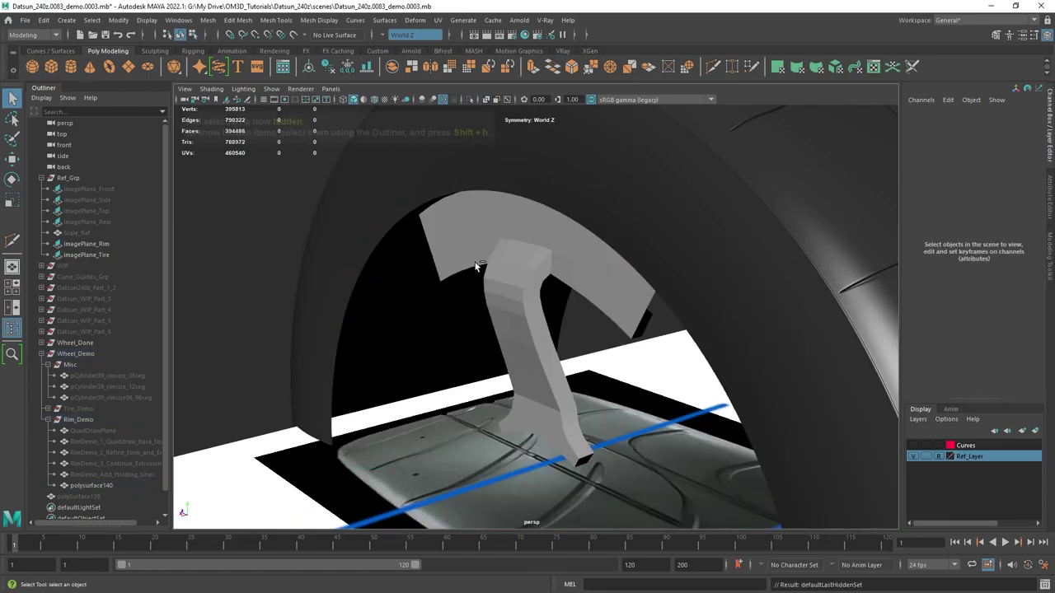
- Select the strip of faces along the wide bright band on polySurface140's rim arc and move it along the X axis
scroll(511, 214, up, 5)
click(542, 164)
alt+middle_drag(540, 115, 543, 188)
right_drag(543, 189, 540, 206)
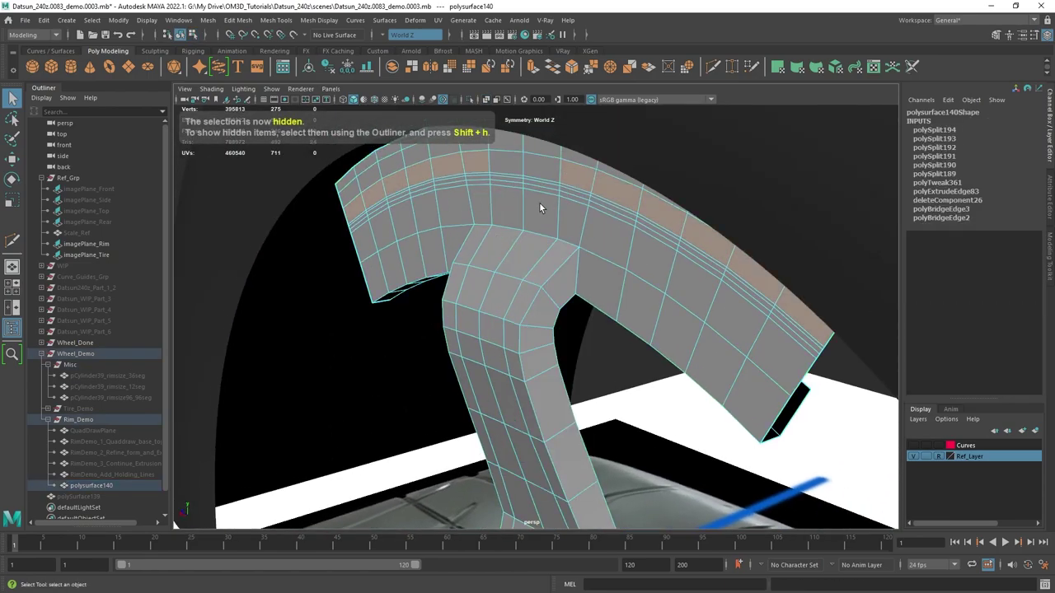
scroll(541, 206, up, 2)
alt+middle_drag(540, 206, 554, 282)
shift+click(541, 210)
key(w)
alt+drag(558, 260, 529, 247)
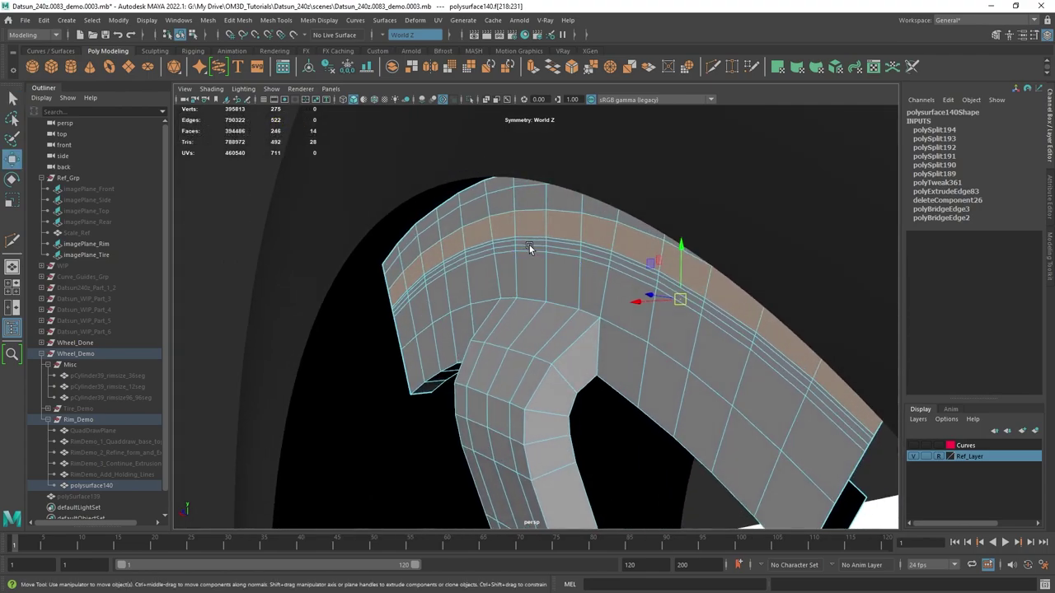
key(space)
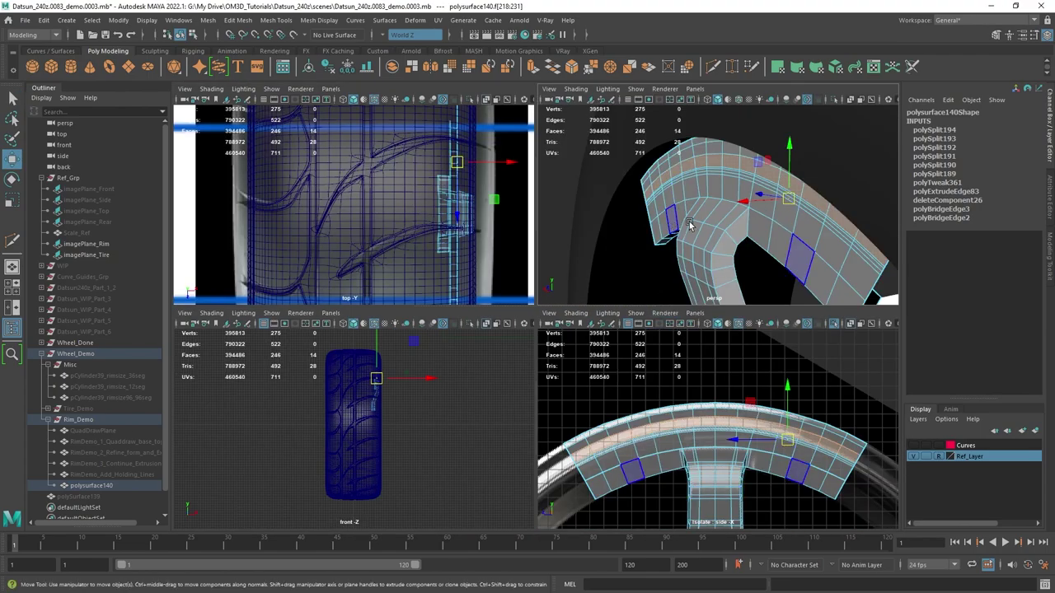
drag(748, 203, 725, 186)
right_drag(684, 216, 682, 205)
drag(649, 301, 635, 304)
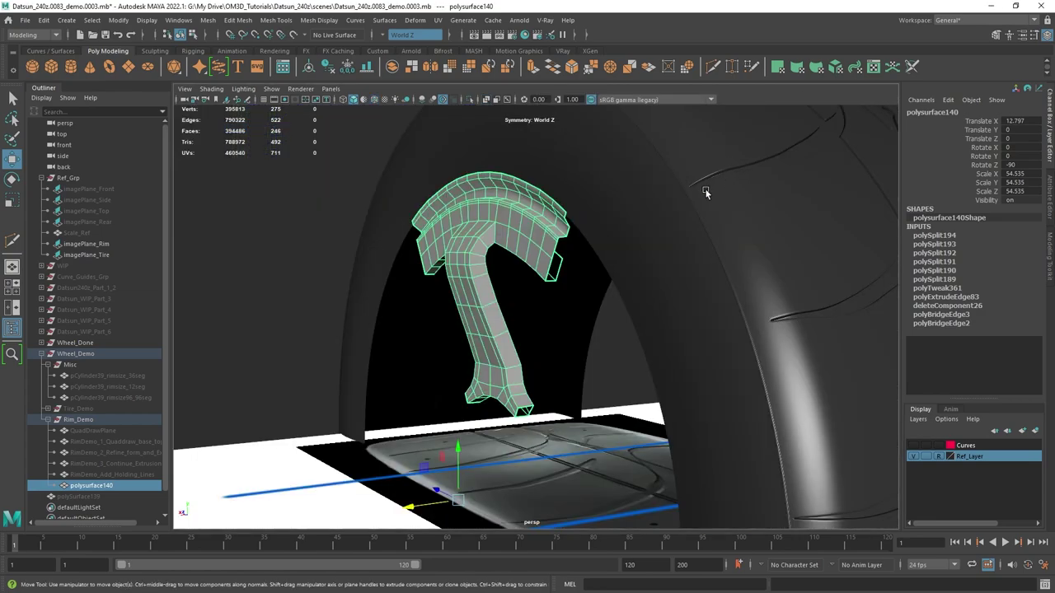
- Turn on X-ray shading and extrude the outer border edge loop of the rim arc into a new narrow strip of faces
alt+drag(528, 189, 556, 174)
scroll(557, 175, up, 3)
key(alt+x)
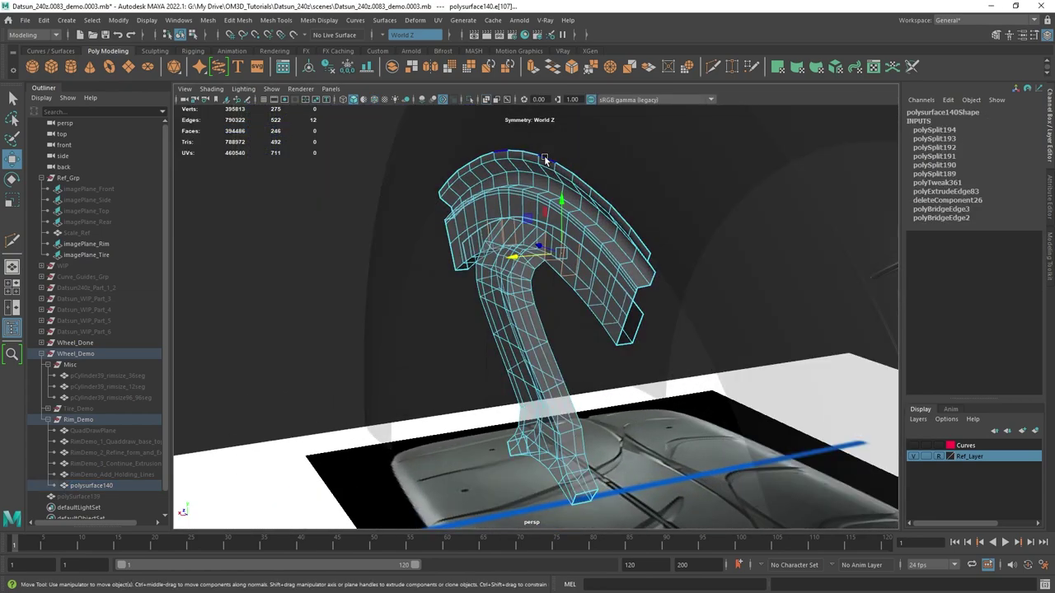
alt+drag(487, 194, 568, 197)
key(q)
key(F8)
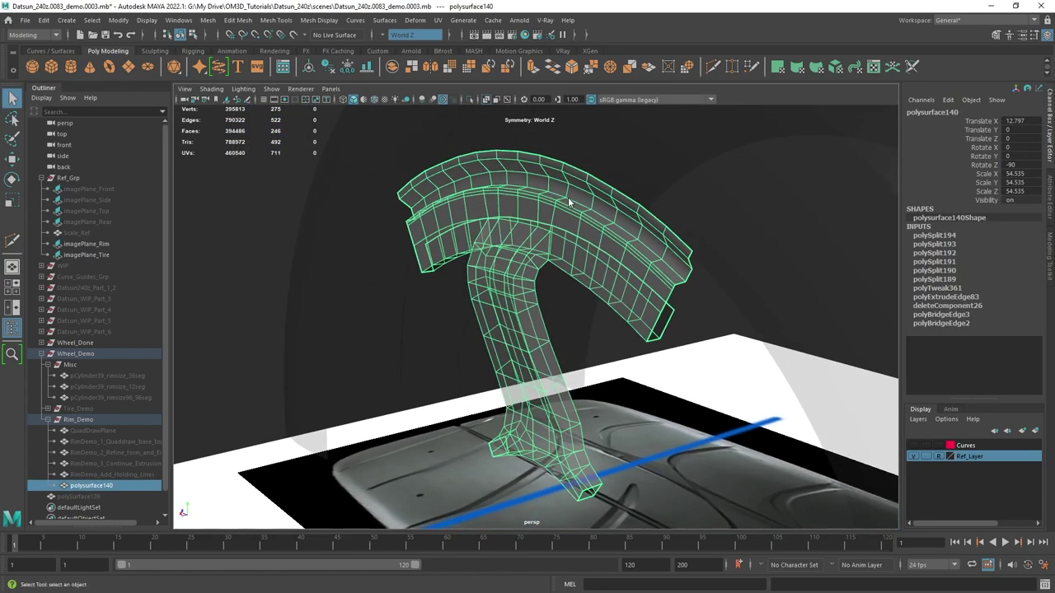
key(F8)
alt+drag(670, 235, 358, 164)
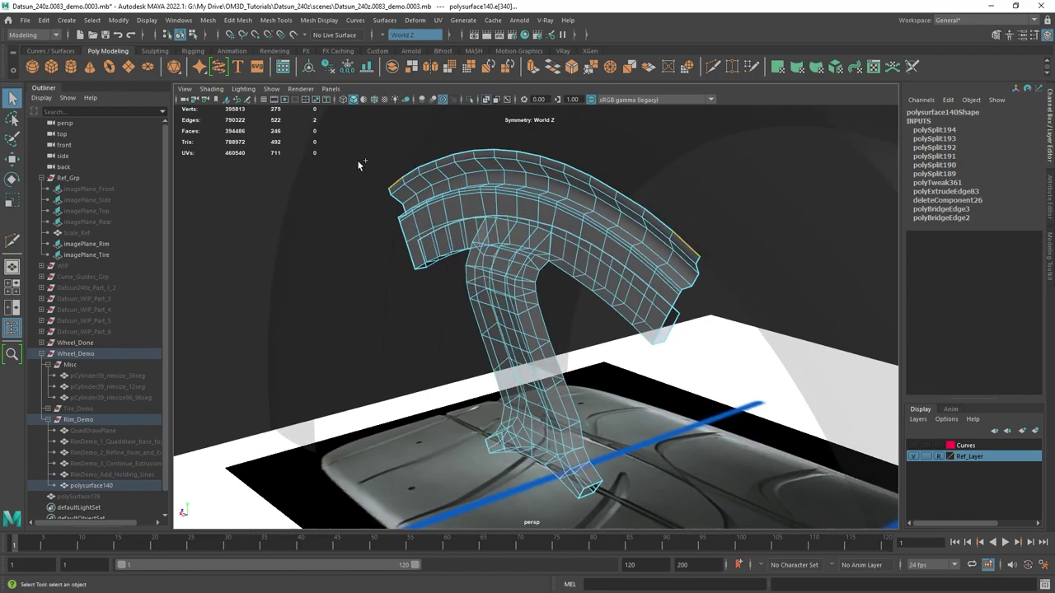
shift+double_click(413, 171)
alt+drag(580, 226, 539, 210)
key(w)
mouse_move(639, 225)
alt+mouse_down()
mouse_move(574, 220)
mouse_move(644, 234)
alt+mouse_up()
- Delete polySurface140's construction history and save the scene incrementally as Datsun_240z.0083_demo.0004.mb
key(F8)
click(329, 69)
key(ctrl+s)
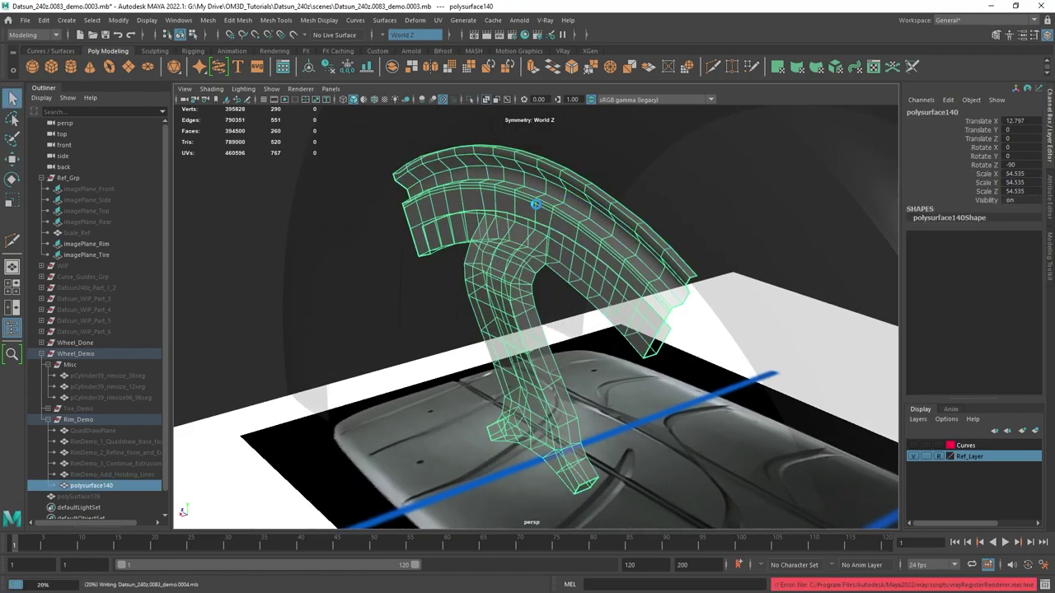
- Select the 14 outer border edges of the rim arc and extrude them in successive strips across the wheel's width to X -11.45
alt+drag(569, 197, 545, 192)
key(F8)
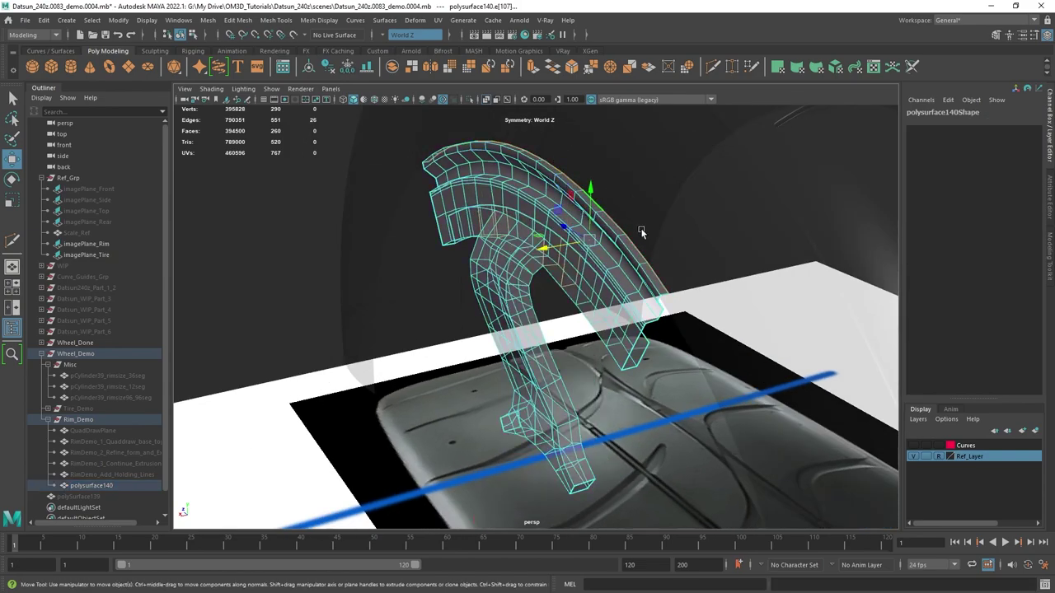
alt+drag(641, 233, 607, 183)
key(q)
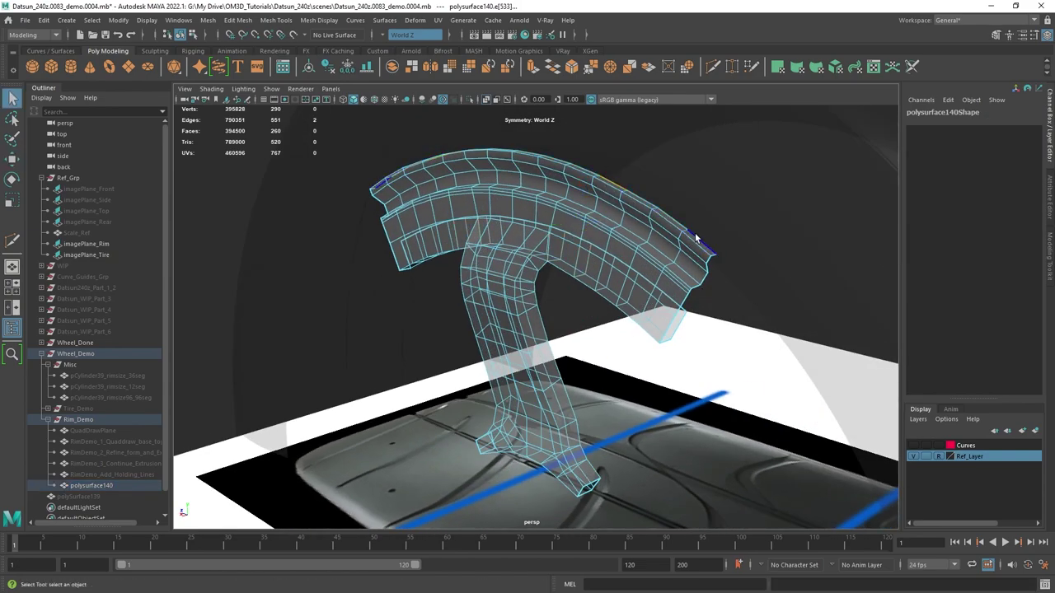
alt+drag(697, 239, 649, 220)
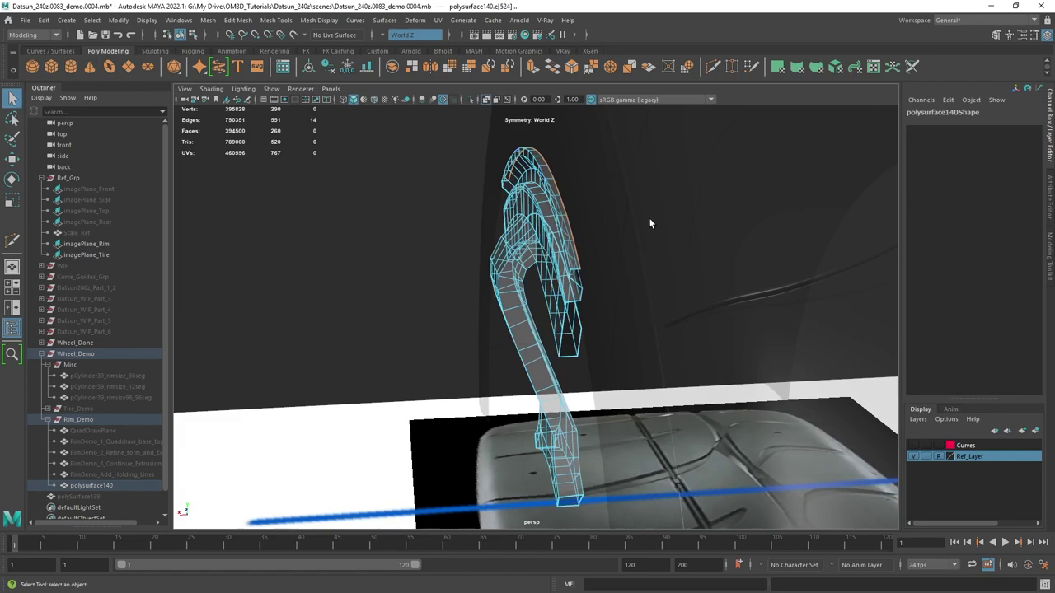
shift+right_click(552, 199)
click(544, 239)
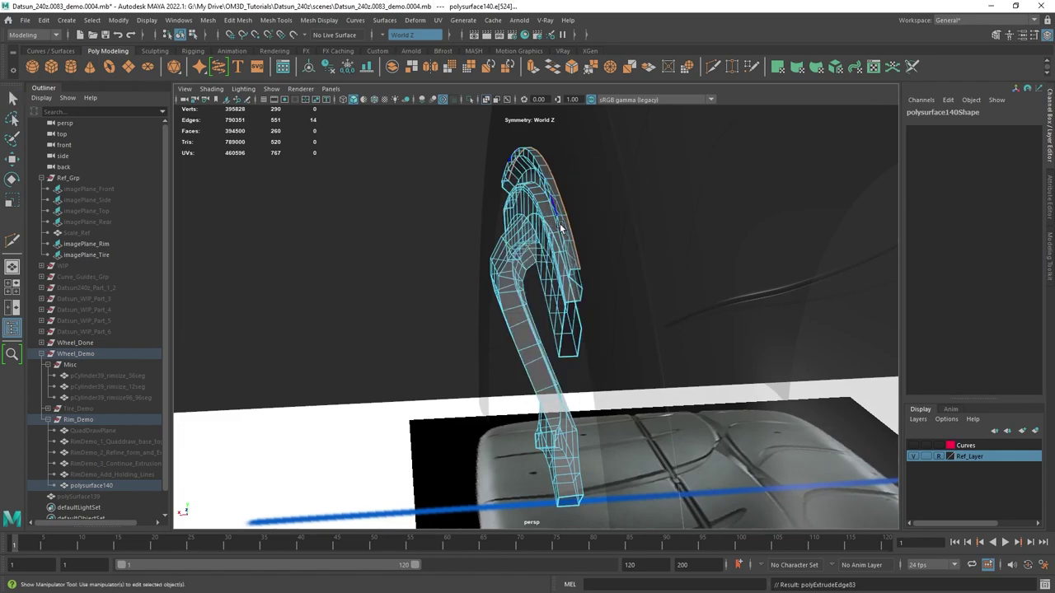
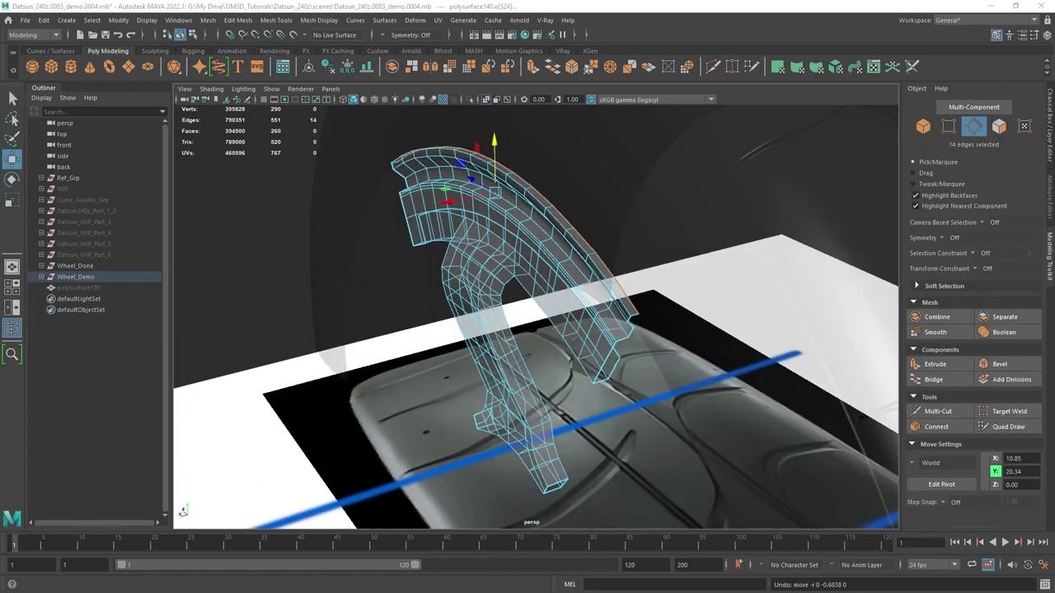
shift+drag(493, 159, 542, 191)
drag(507, 161, 380, 287)
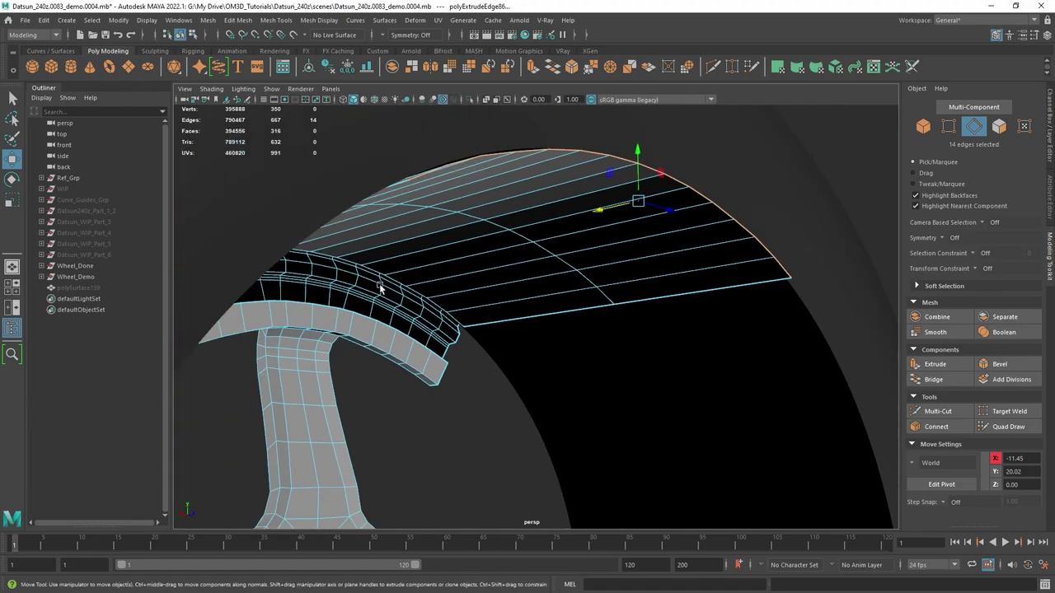
- Form the barrel's back lip by extruding the far border edges up to Y 20.71, across to X -12.24 and down to Y 19.03
alt+drag(606, 281, 647, 216)
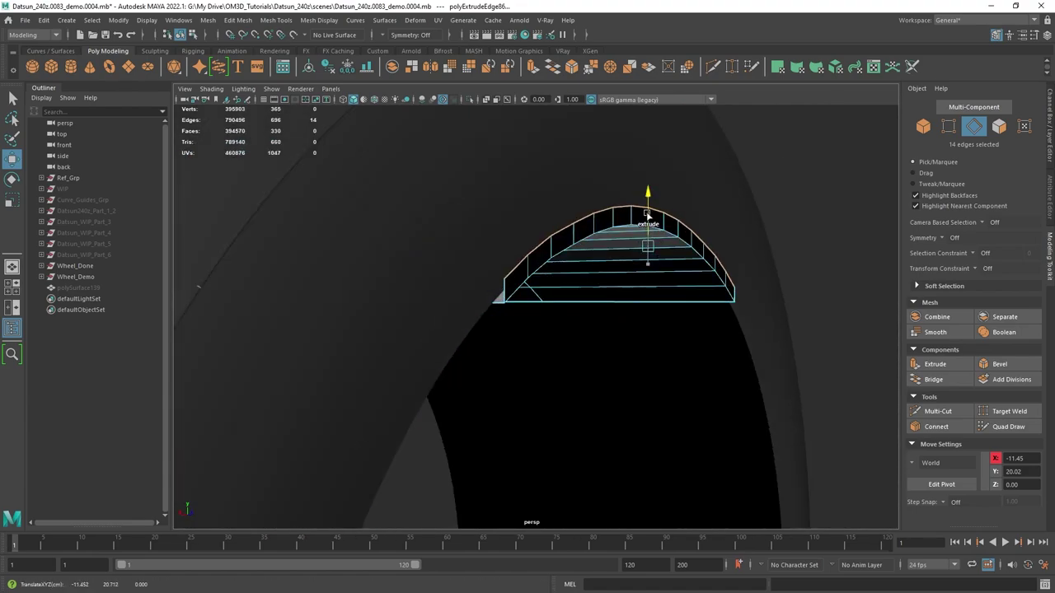
shift+drag(604, 246, 622, 252)
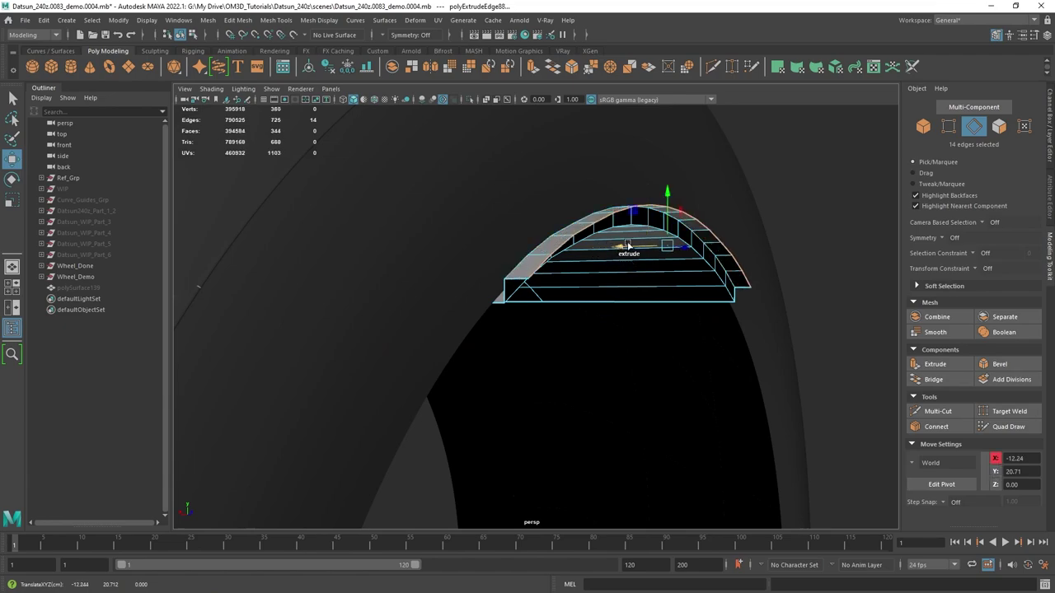
shift+drag(668, 205, 663, 255)
alt+drag(651, 318, 621, 306)
alt+right_drag(621, 306, 681, 291)
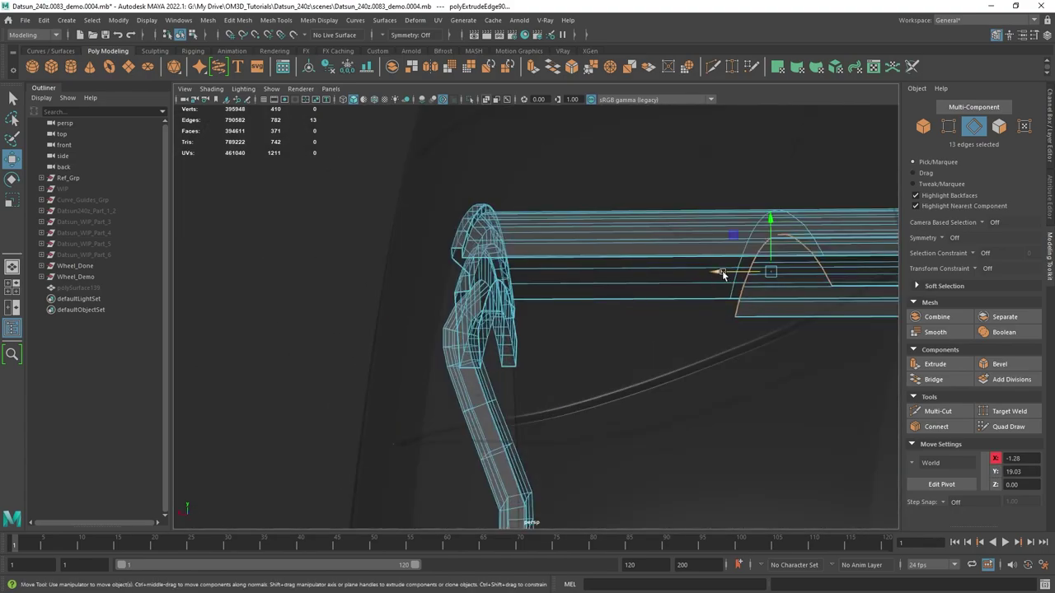
mouse_move(722, 274)
mouse_down()
mouse_move(452, 275)
mouse_move(502, 239)
mouse_move(472, 243)
mouse_move(553, 334)
mouse_move(597, 277)
mouse_move(476, 272)
mouse_move(708, 284)
mouse_up()
key(5)
alt+middle_drag(709, 285, 456, 277)
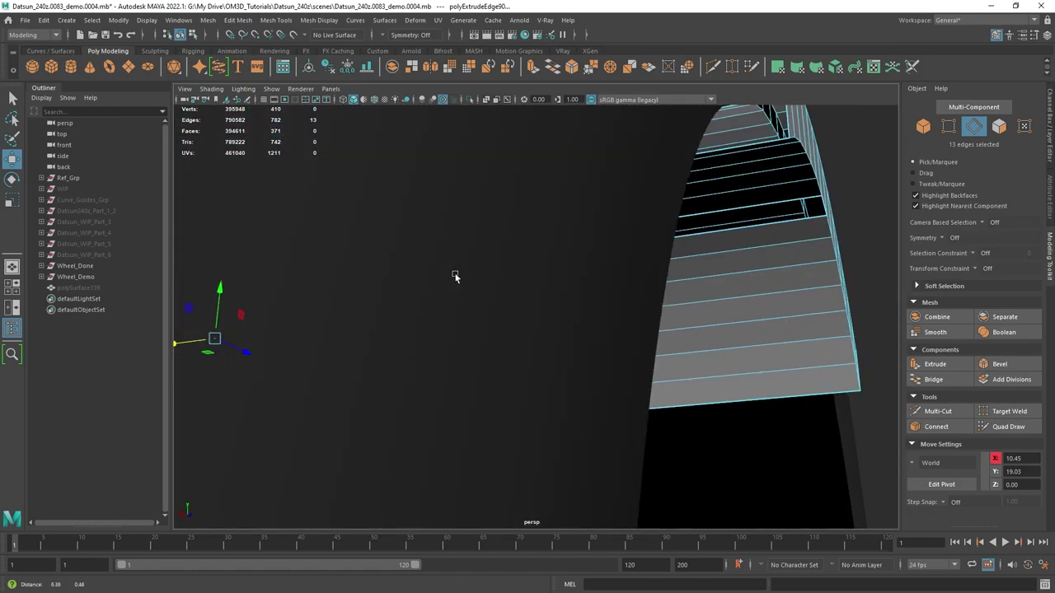
alt+drag(456, 277, 589, 260)
key(ctrl+z)
key(ctrl+z)
key(ctrl+z)
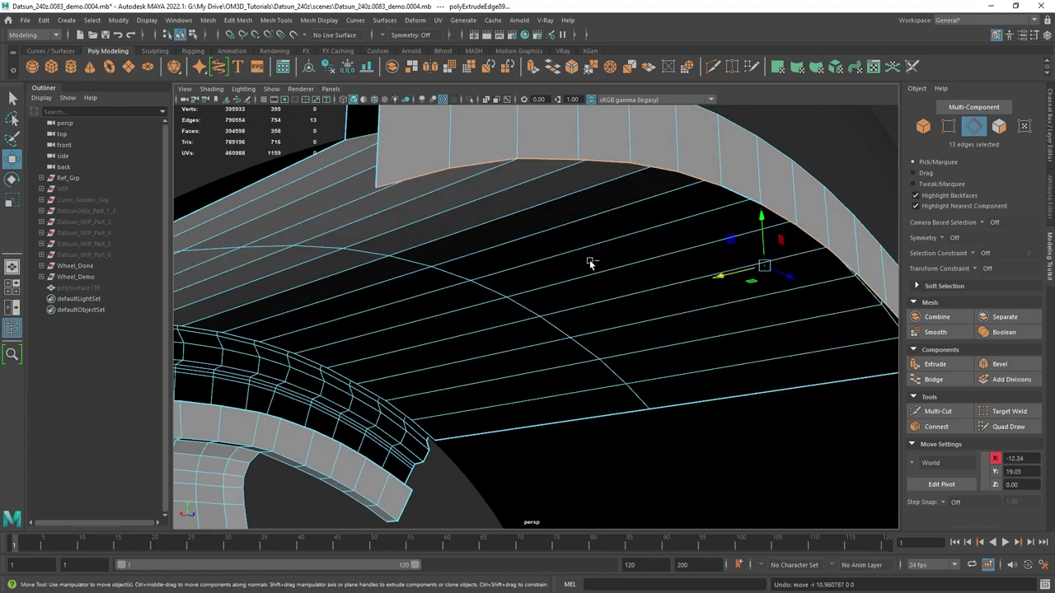
- Extrude all 14 edges of the back lip's lower border toward the wheel's front to X 8.53 and leave edge selection
shift+drag(727, 280, 754, 303)
alt+drag(327, 349, 594, 250)
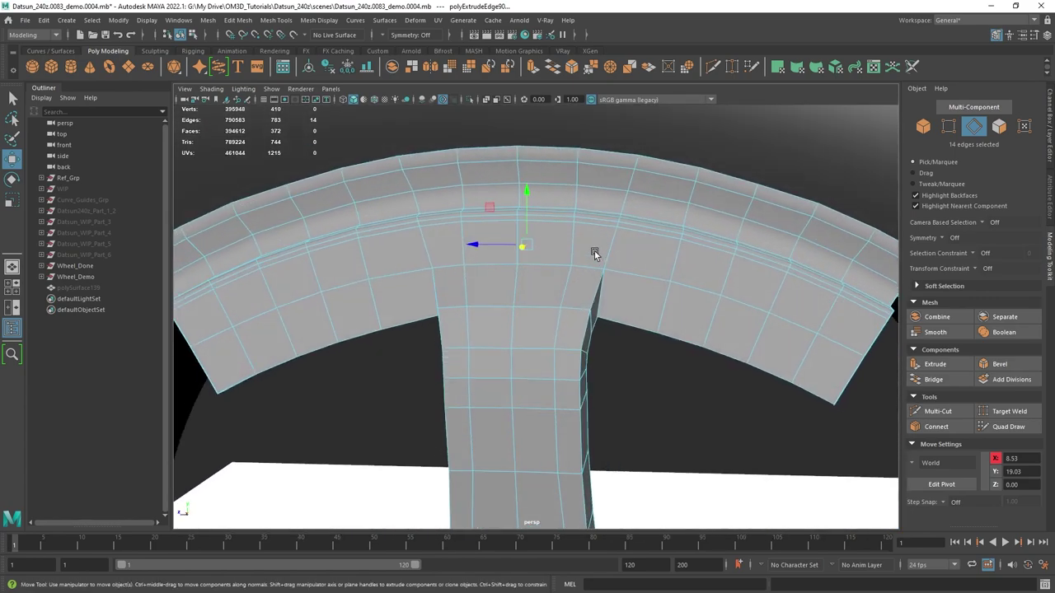
right_drag(595, 251, 688, 213)
key(q)
- Set symmetry to World Z and Multi-Cut a holding edge across the spoke's top beside its side edge, ending on the rim above the corner
alt+drag(688, 214, 533, 291)
shift+right_click(502, 245)
click(437, 244)
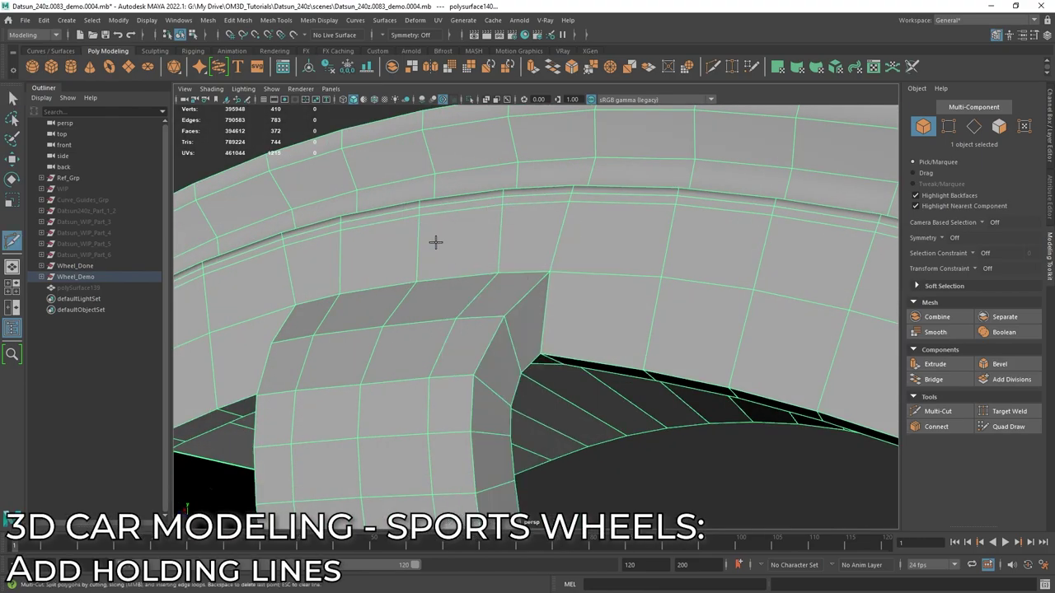
click(955, 238)
click(969, 309)
alt+drag(528, 272, 500, 268)
alt+right_drag(500, 268, 528, 274)
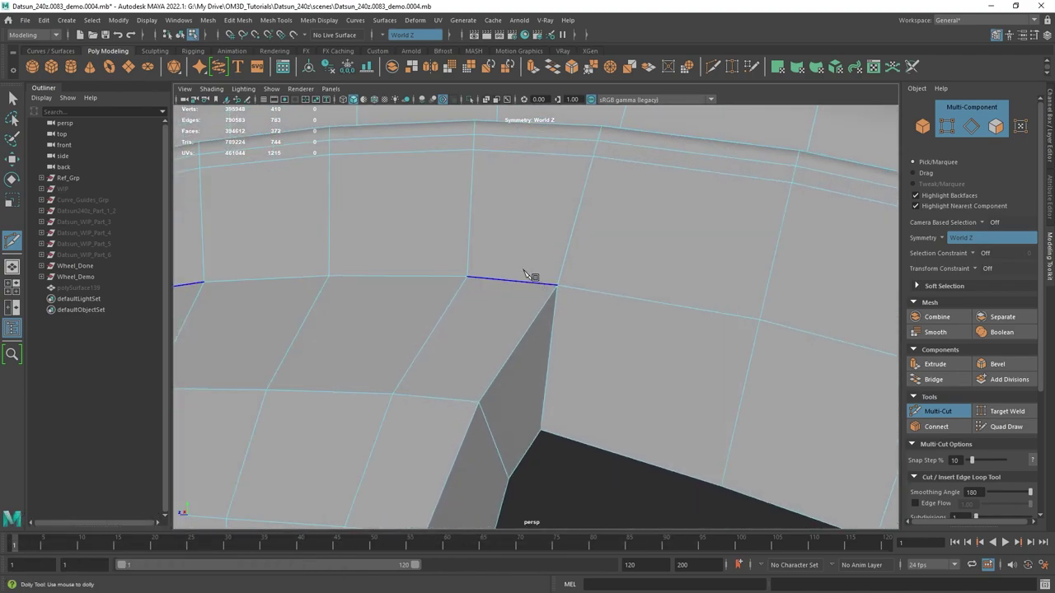
alt+drag(543, 321, 430, 412)
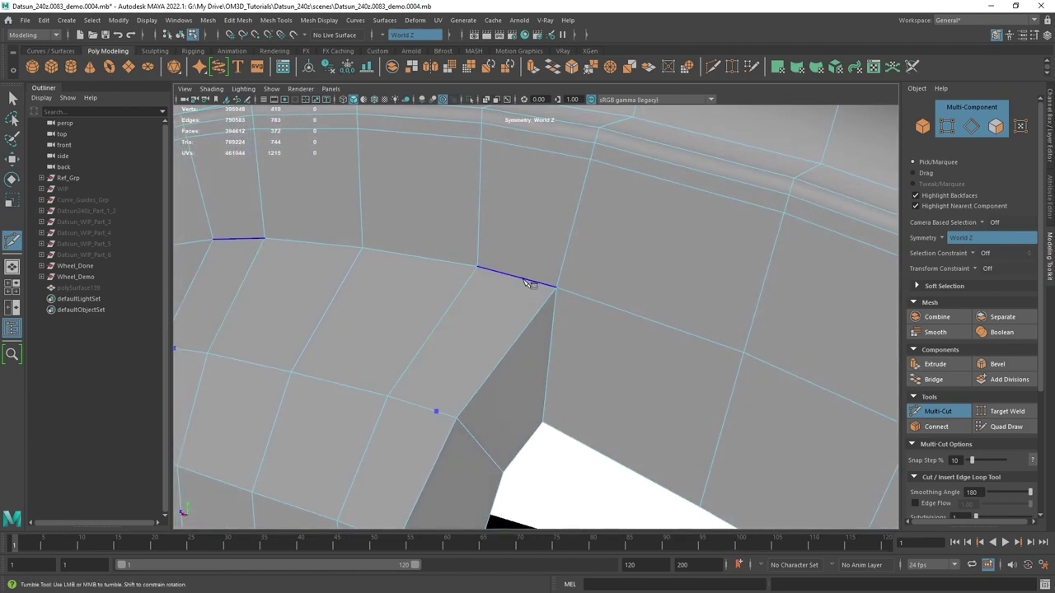
alt+right_drag(561, 269, 537, 295)
alt+drag(587, 272, 572, 288)
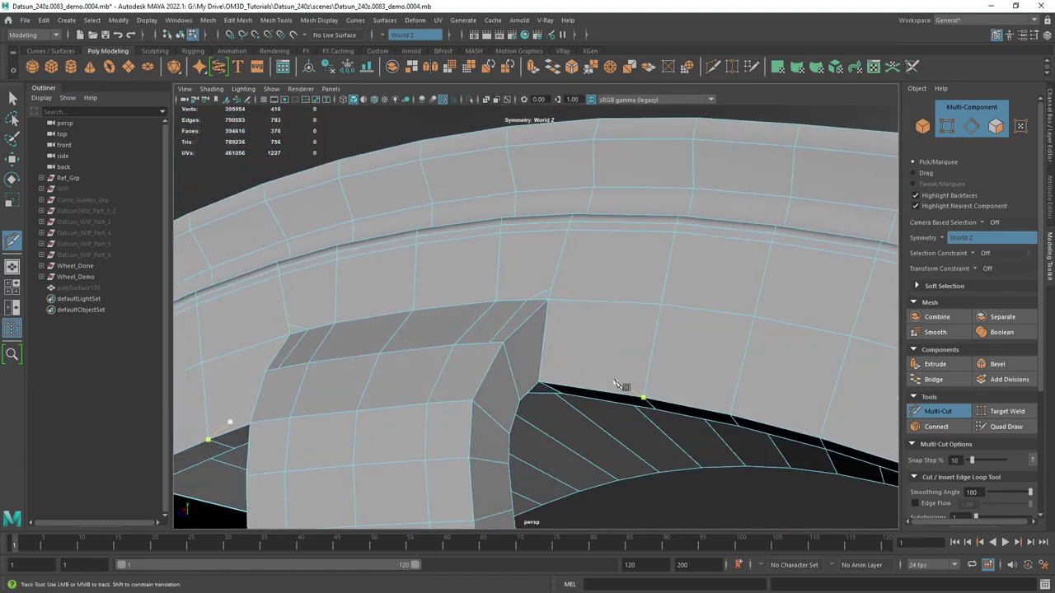
- Insert a Multi-Cut edge loop along the spoke's side walls and the rim face, just below the spoke's top corner
alt+drag(615, 384, 518, 322)
alt+right_drag(518, 323, 457, 284)
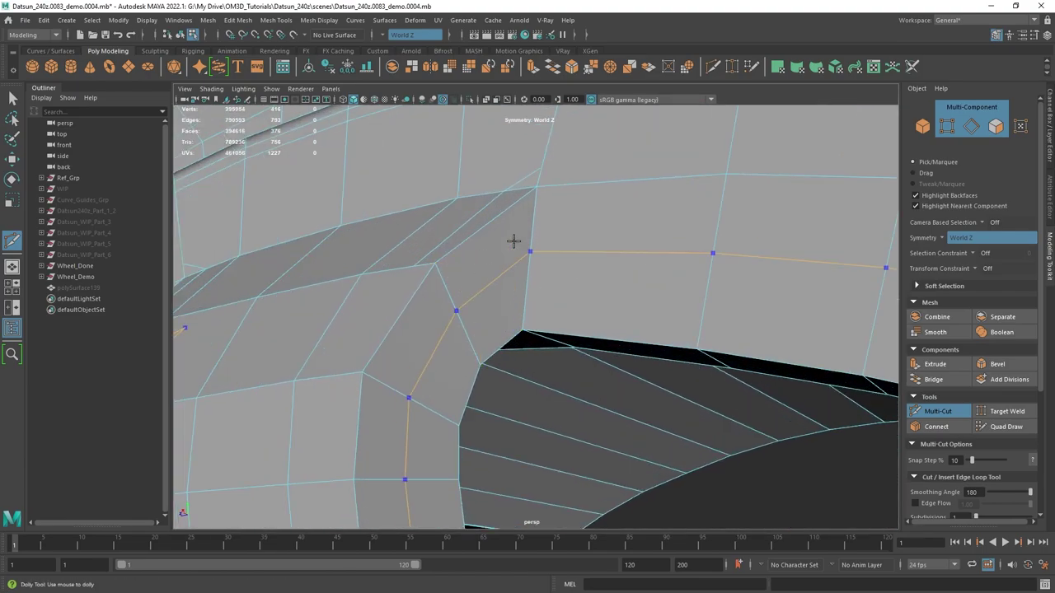
alt+drag(543, 218, 535, 244)
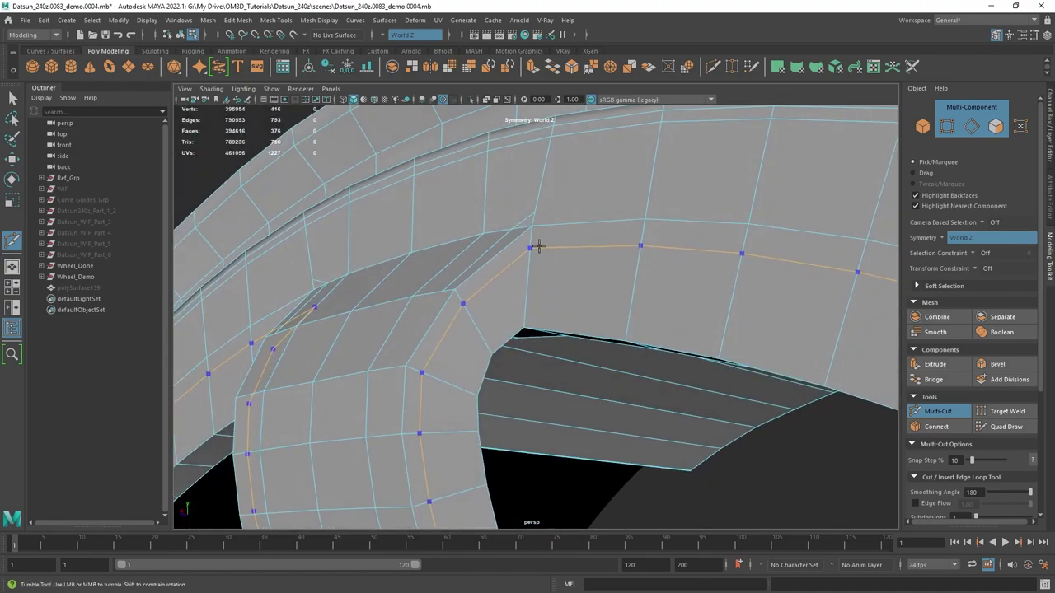
ctrl+click(537, 246)
- Insert a holding edge loop down the spoke's front face close to its side edges and connect its upper end across the bend
alt+drag(538, 247, 543, 308)
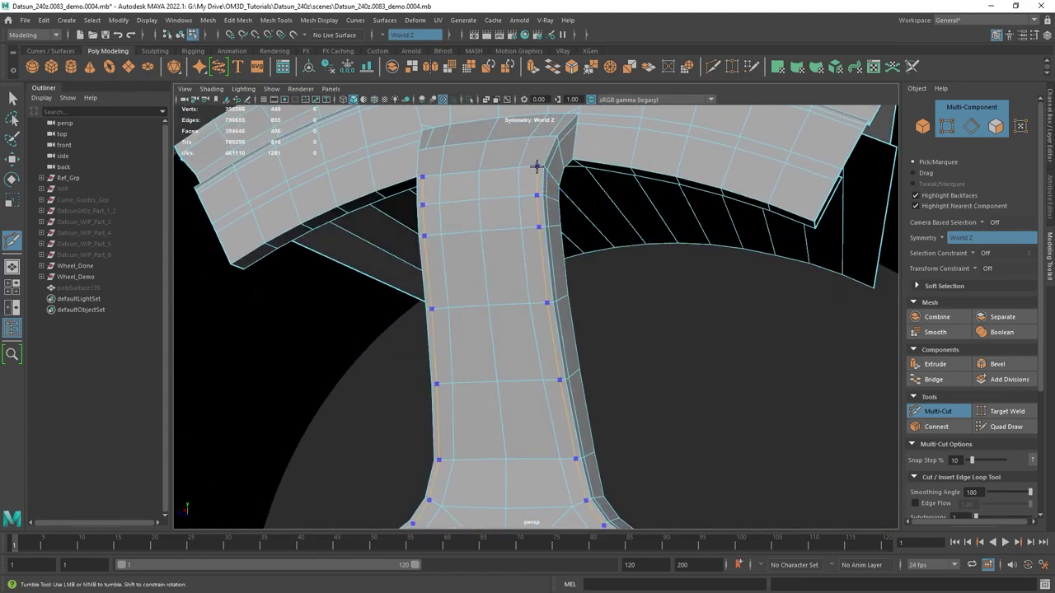
ctrl+click(536, 166)
scroll(610, 278, down, 4)
alt+drag(610, 278, 577, 327)
scroll(560, 301, up, 2)
alt+middle_drag(547, 239, 541, 287)
scroll(539, 287, up, 3)
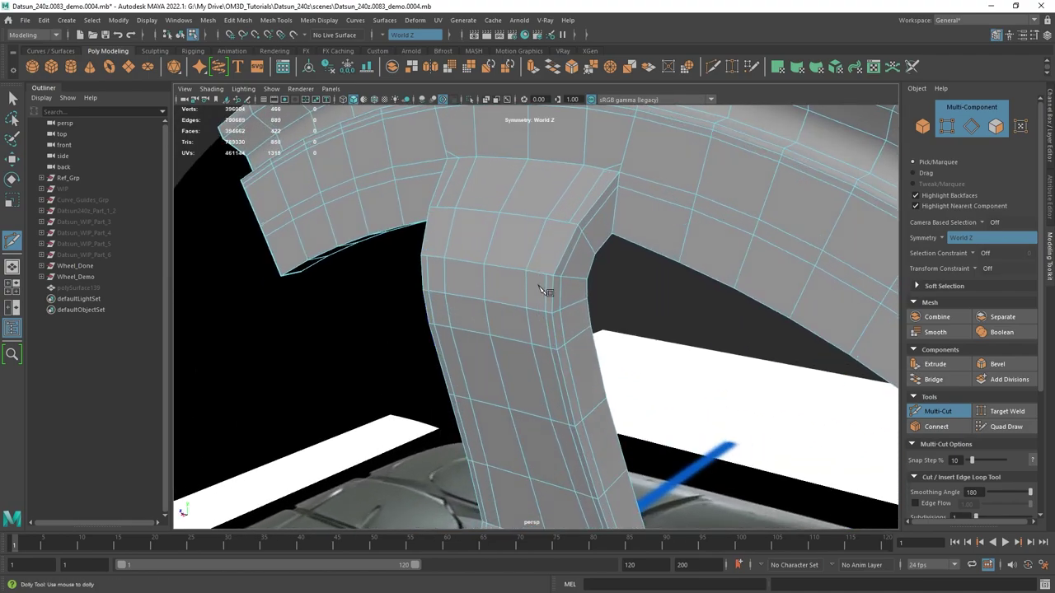
scroll(541, 290, up, 3)
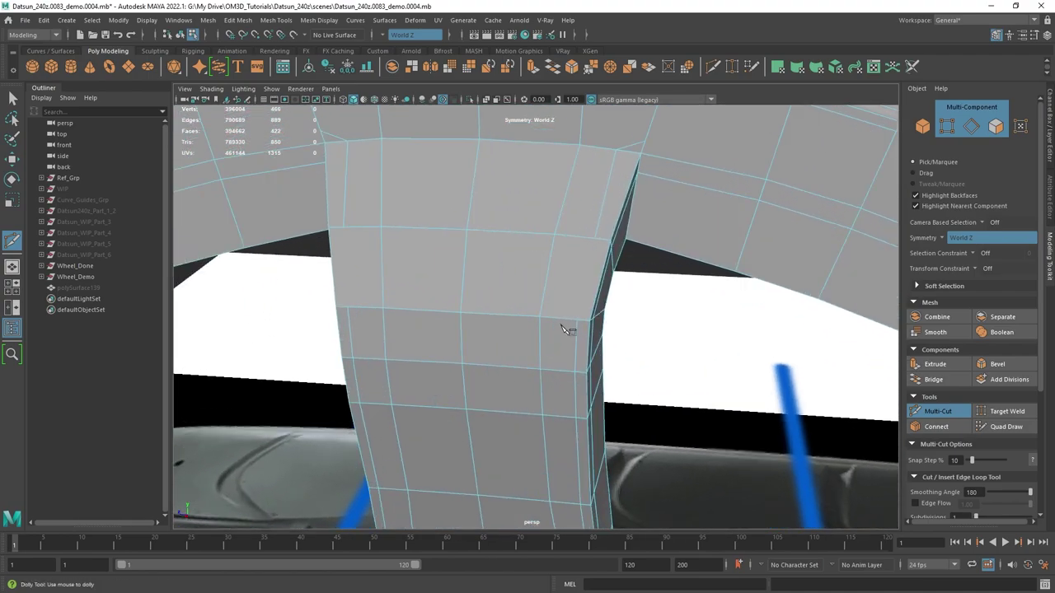
click(593, 239)
alt+middle_drag(616, 241, 575, 350)
scroll(579, 350, down, 3)
key(q)
- Insert a Multi-Cut edge loop along the rim face just above the level of the spoke's top corner
alt+drag(583, 344, 483, 325)
click(520, 289)
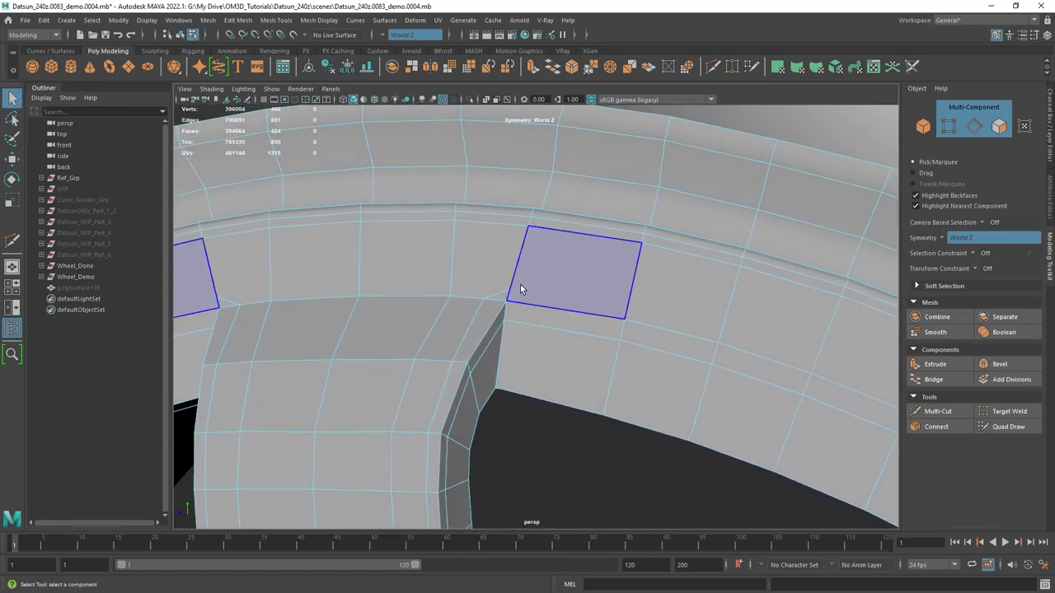
shift+right_drag(530, 260, 469, 259)
alt+drag(649, 313, 626, 313)
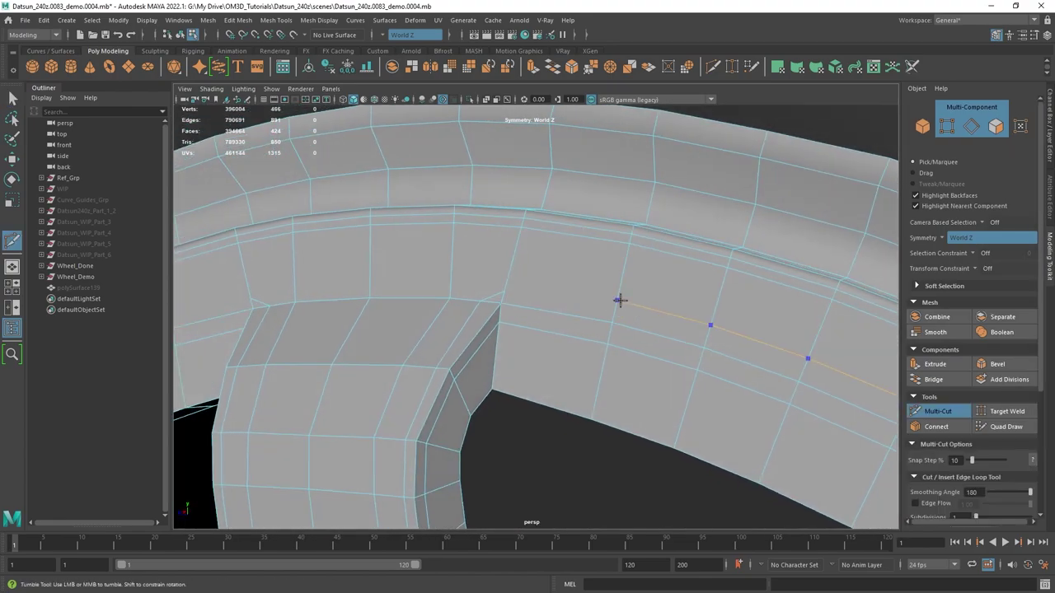
- Select the rim edge loop just below the spoke's top corner and move it farther toward the rim's inner edge
key(q)
click(577, 349)
alt+drag(546, 330, 576, 286)
scroll(584, 349, down, 3)
shift+double_click(608, 333)
alt+drag(608, 334, 512, 304)
scroll(502, 293, up, 3)
key(w)
alt+drag(420, 270, 486, 264)
- Multi-Cut from the holding edge at the spoke's top corner across the rim face to the open end of the upper rim loop
shift+right_drag(480, 231, 411, 229)
alt+drag(411, 229, 472, 328)
click(505, 320)
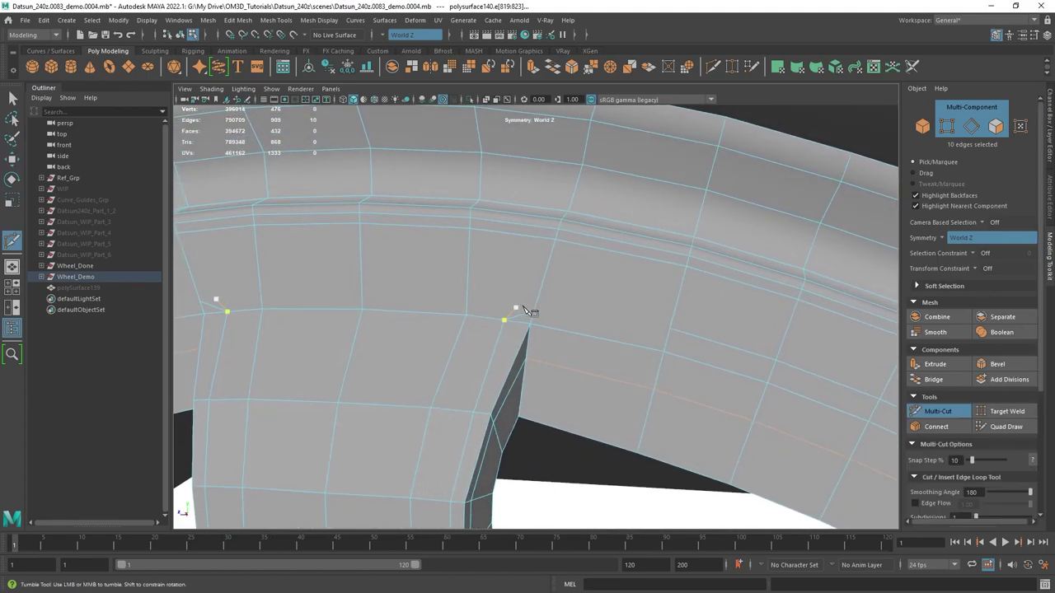
click(670, 329)
key(q)
alt+drag(669, 331, 578, 335)
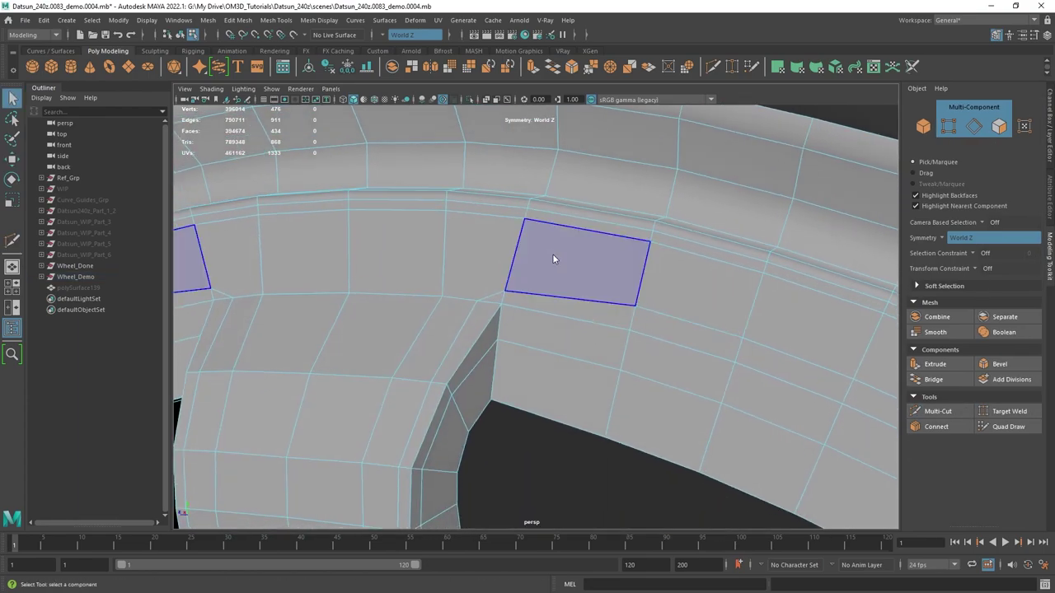
- Merge the short edge at the spoke's top corner to its center on both mirrored sides
right_drag(555, 259, 556, 217)
click(487, 298)
alt+drag(542, 302, 578, 321)
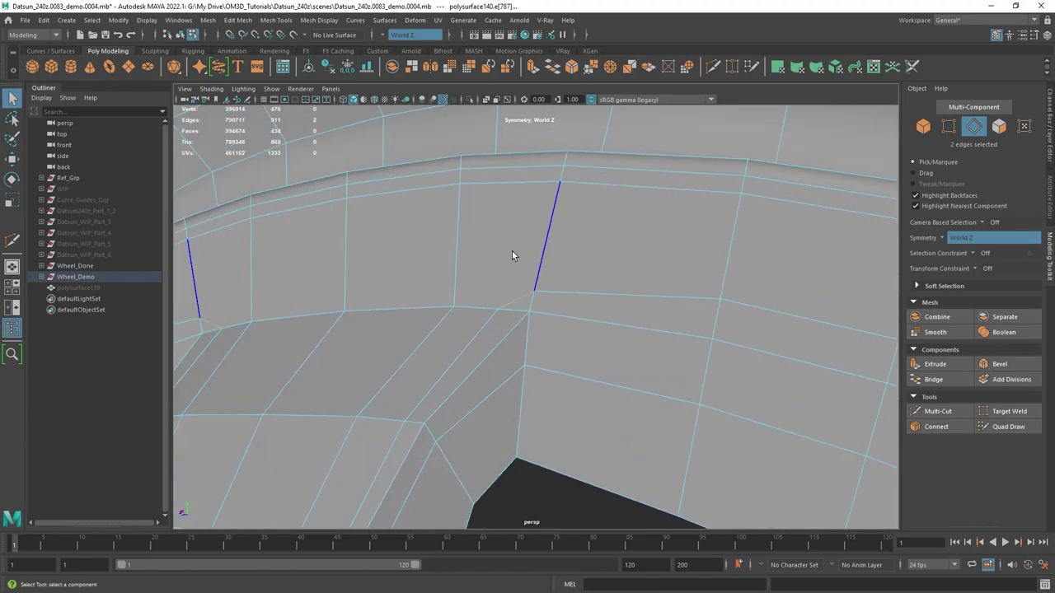
shift+right_click(579, 223)
mouse_move(575, 184)
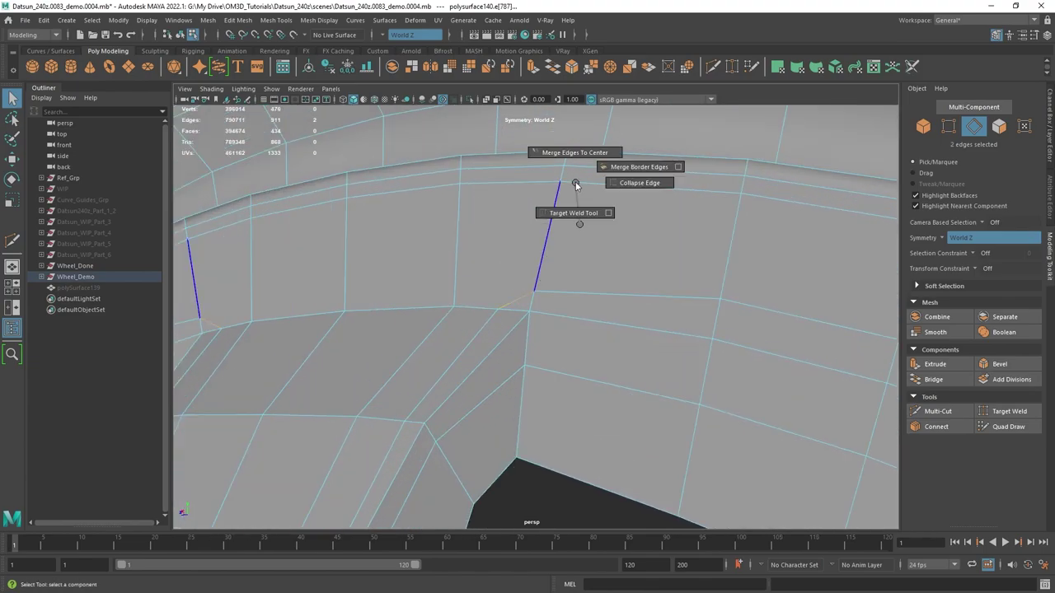
click(579, 155)
- Move the mirrored vertices at the spoke's top corners slightly down the rim face to about Y 18.42
alt+drag(523, 246, 590, 313)
key(w)
middle_drag(584, 265, 595, 264)
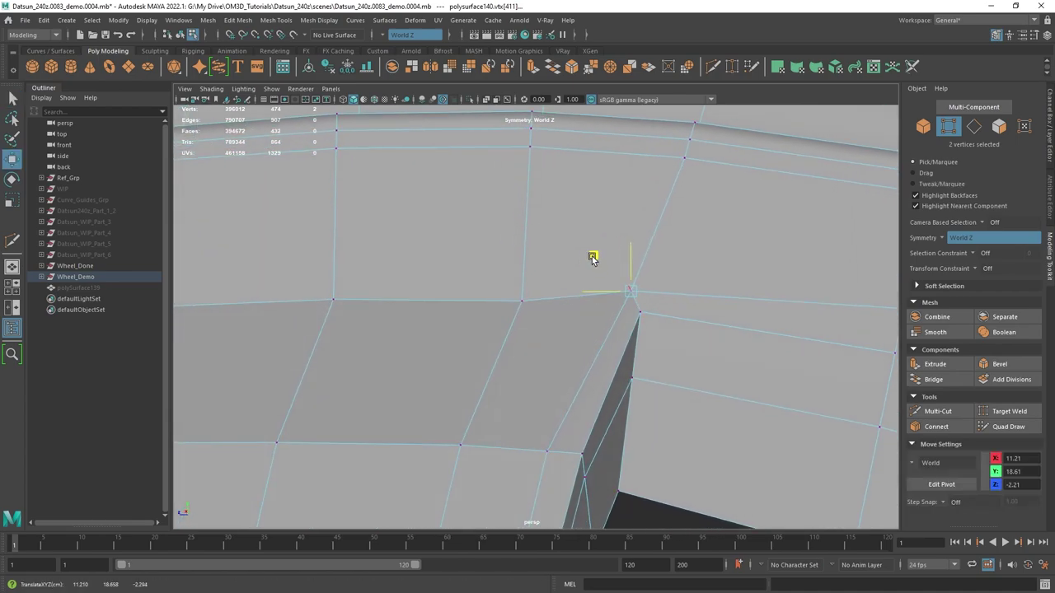
alt+drag(619, 321, 656, 323)
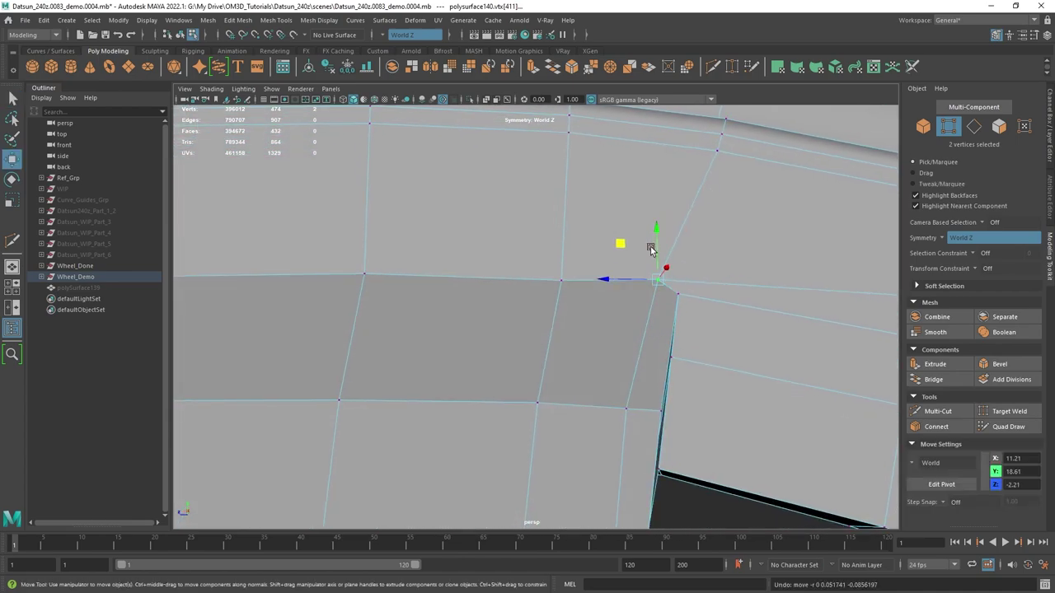
drag(656, 245, 592, 257)
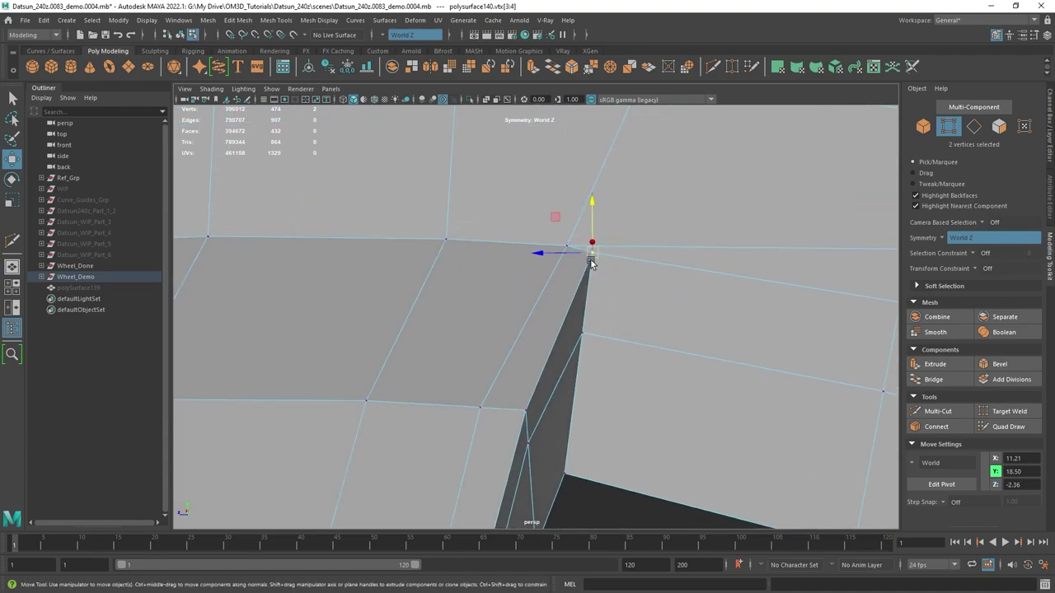
scroll(624, 306, down, 5)
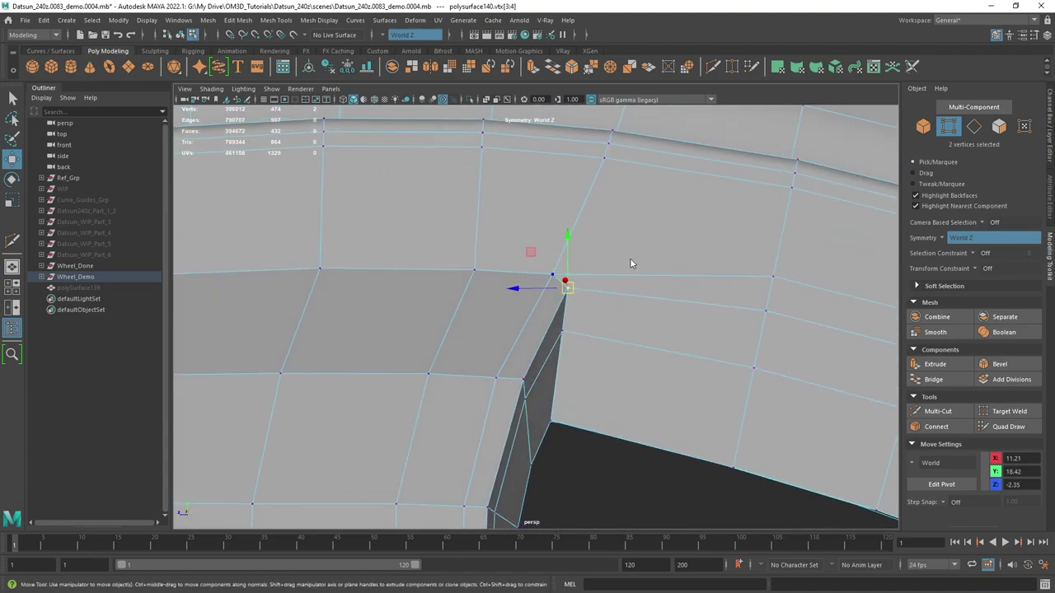
key(F8)
alt+drag(729, 281, 531, 294)
shift+right_drag(570, 271, 513, 270)
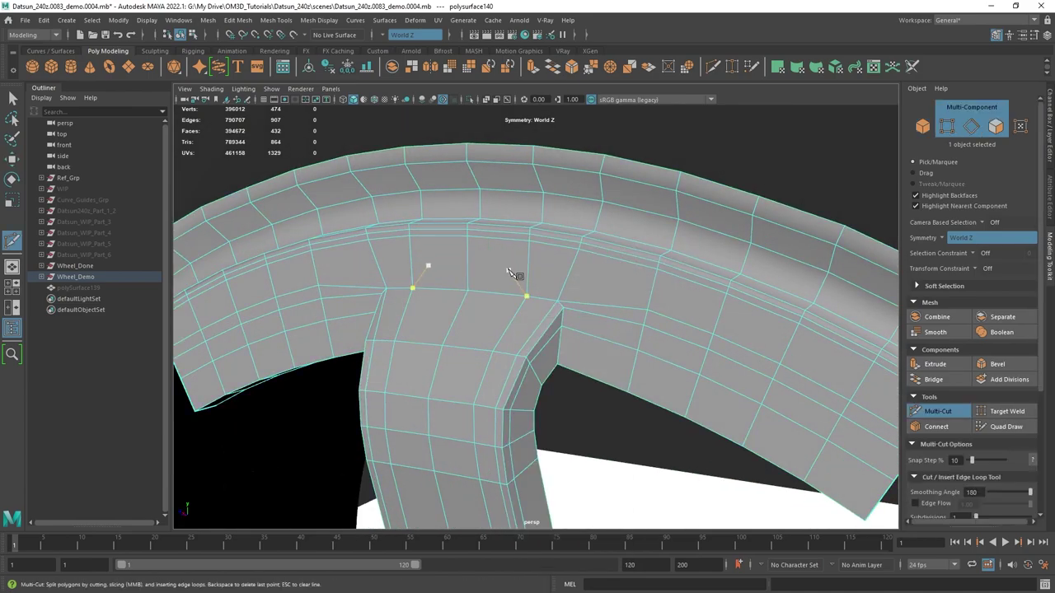
scroll(509, 274, up, 4)
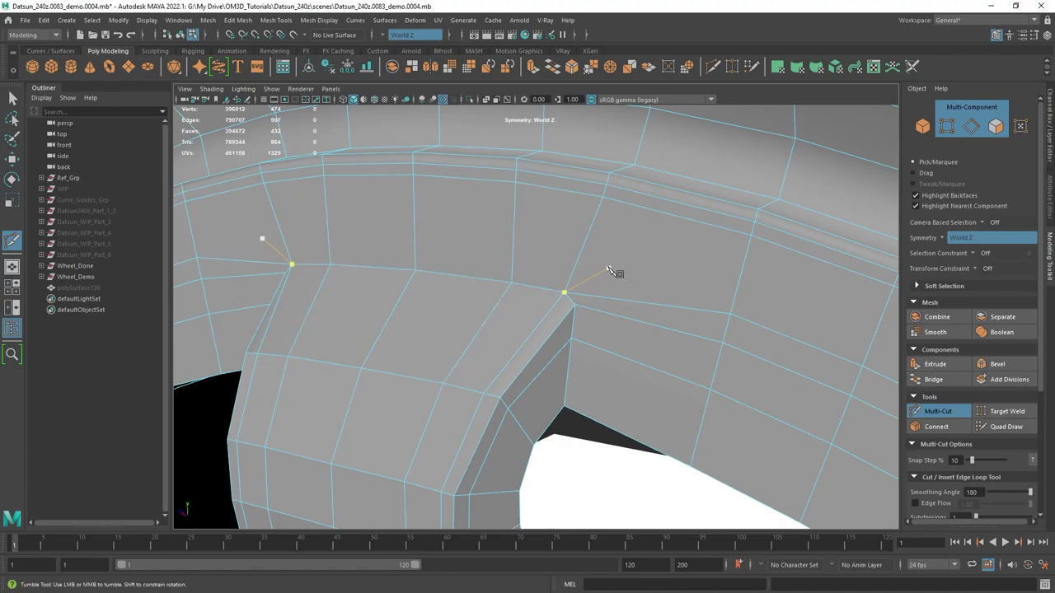
- Preview the smoothed mesh and examine the junction between the spoke and the rim
key(3)
key(q)
scroll(625, 323, down, 4)
alt+drag(626, 323, 568, 281)
click(560, 387)
alt+drag(480, 304, 512, 298)
click(450, 288)
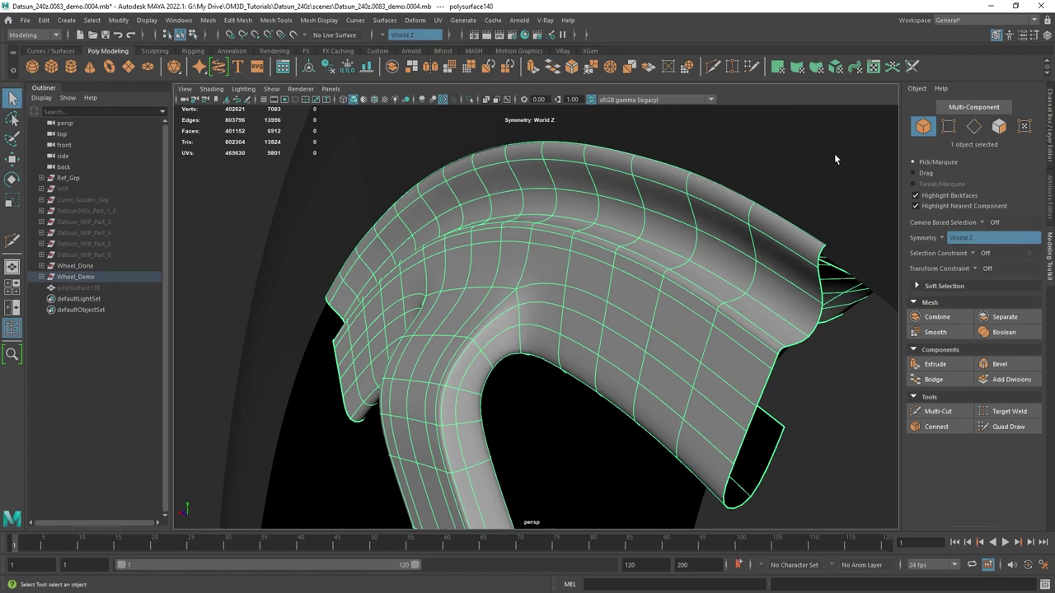
- Isolate the wheel segment in the viewport and return it to unsmoothed display
right_drag(802, 358, 826, 571)
mouse_move(890, 534)
right_down()
mouse_move(824, 582)
mouse_move(899, 538)
mouse_move(899, 518)
right_up()
key(ctrl+1)
alt+drag(654, 341, 563, 399)
click(661, 396)
scroll(646, 395, down, 3)
click(589, 345)
key(1)
scroll(554, 300, up, 3)
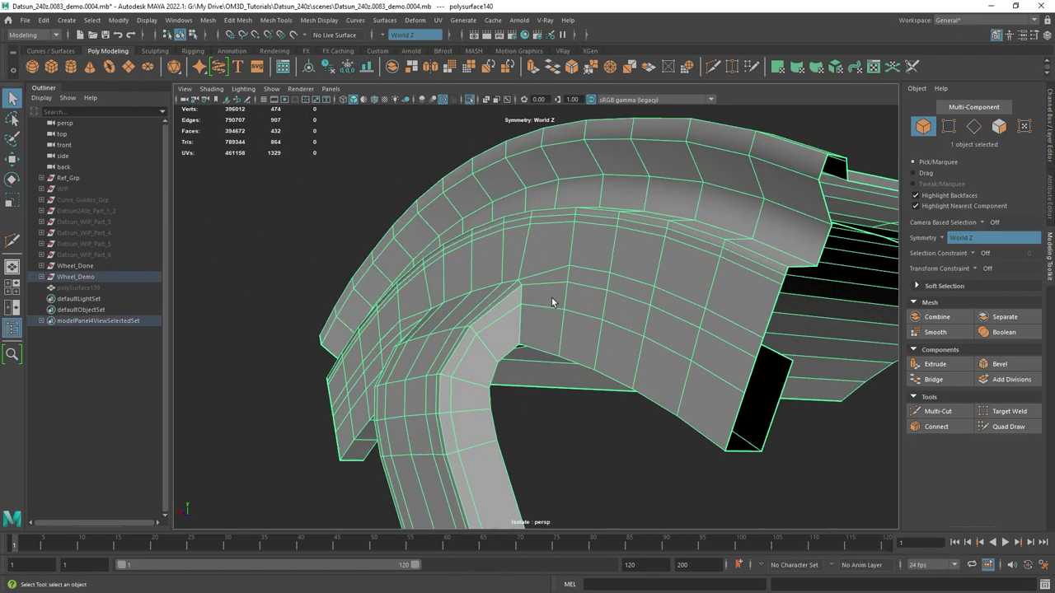
- Multi-Cut from the rim face above the spoke, down beside its top corner and around the rim's underside to the back edge
alt+drag(551, 296, 522, 253)
shift+right_drag(520, 252, 520, 284)
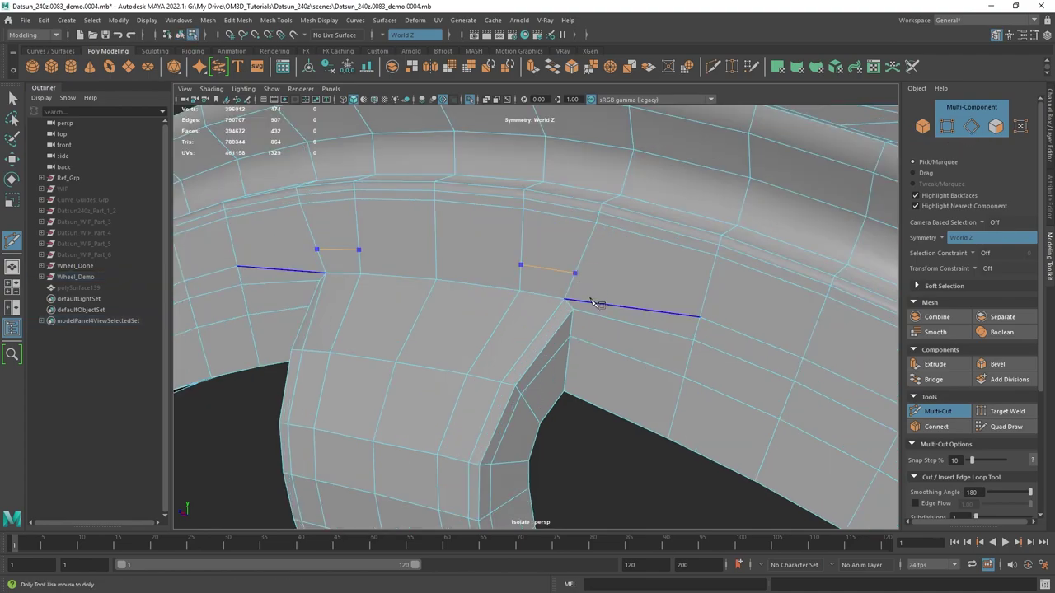
alt+drag(604, 318, 382, 384)
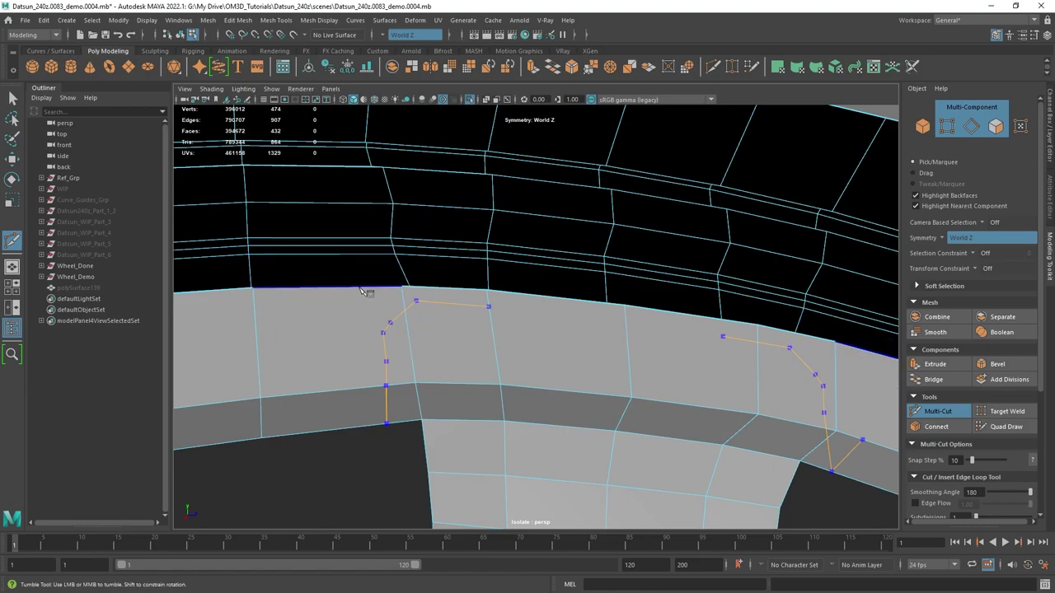
right_click(463, 316)
scroll(498, 346, down, 3)
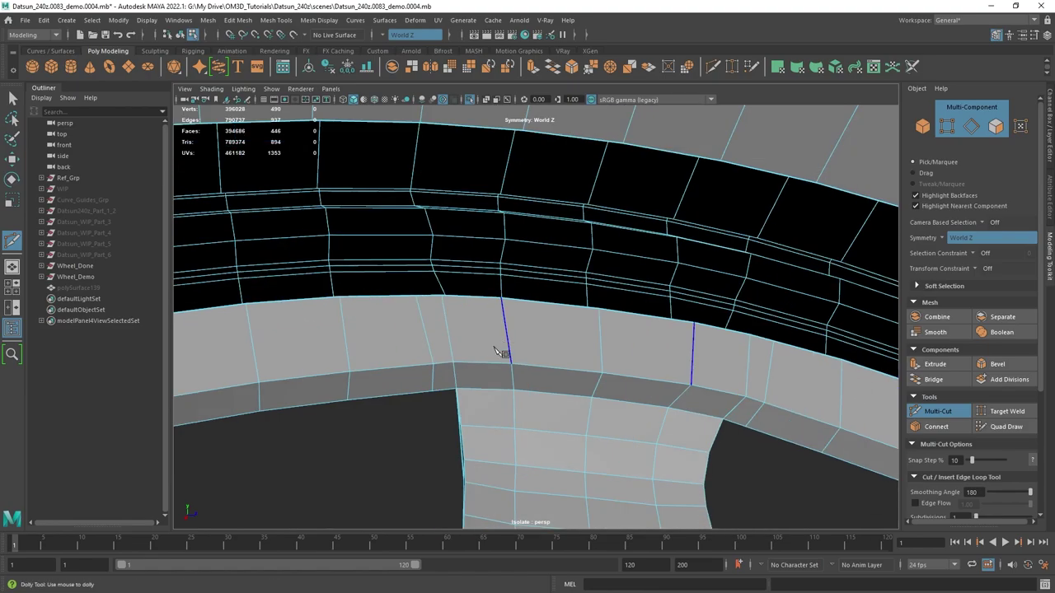
- Merge the short diagonal edge beside the spoke's top corner to its center
alt+drag(501, 353, 645, 290)
key(q)
key(F10)
click(602, 262)
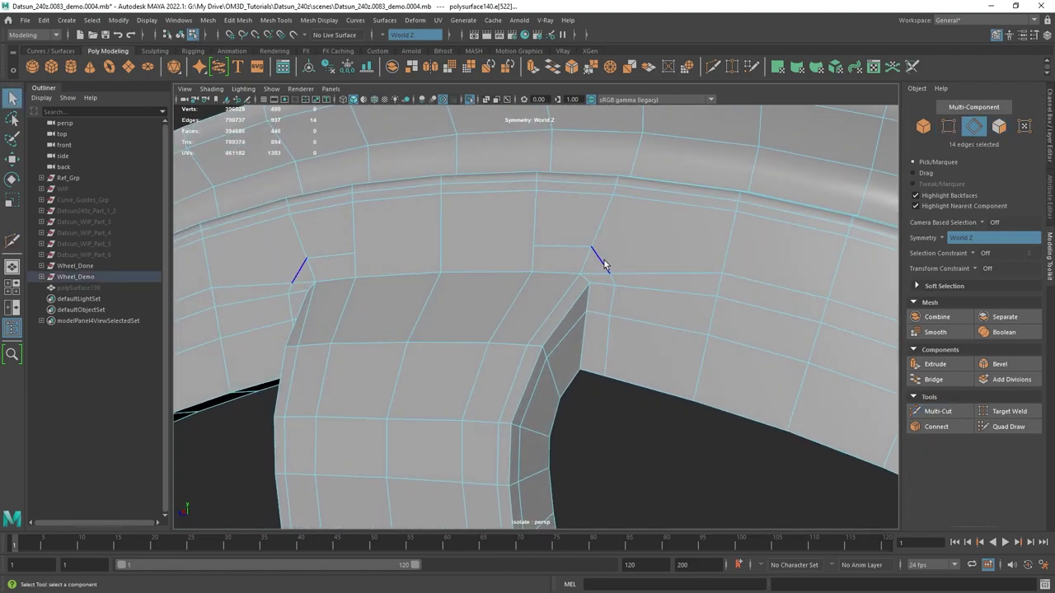
shift+right_drag(657, 239, 655, 132)
- Multi-Cut across the rim face above the spoke to connect the ends of the two mirrored cuts
alt+drag(643, 198, 618, 260)
scroll(617, 260, up, 2)
key(w)
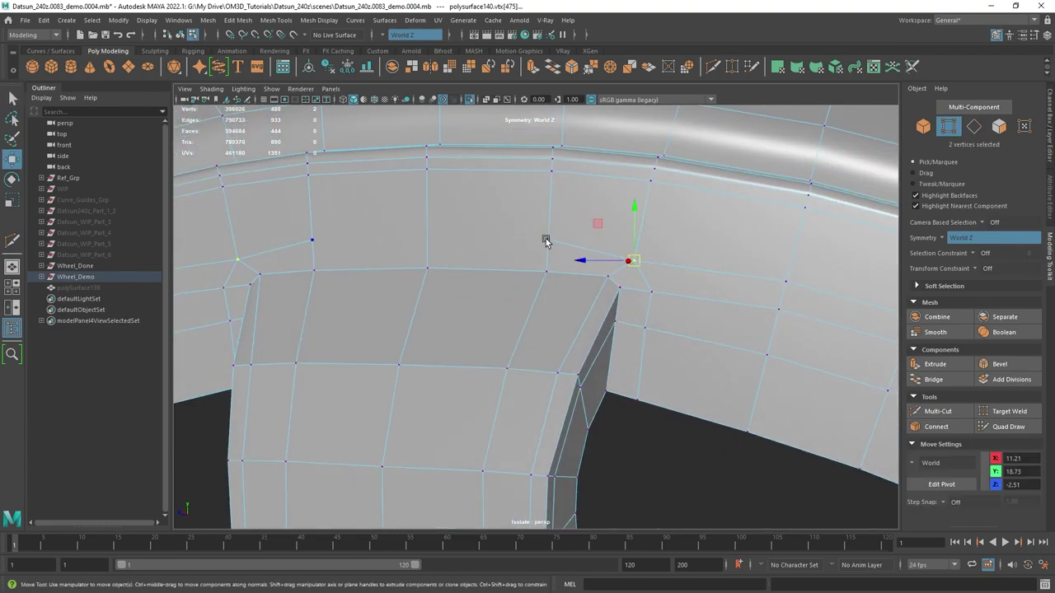
shift+right_drag(544, 241, 556, 246)
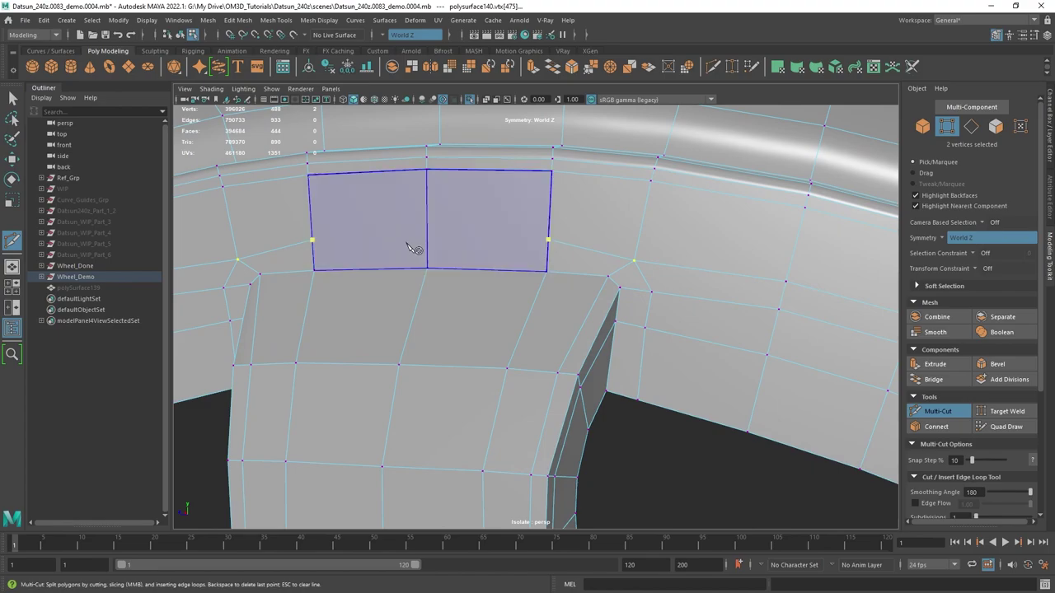
key(q)
- Slide the merged vertex outside the spoke's top corner up the rim face to about Y 18.84
alt+drag(476, 246, 582, 284)
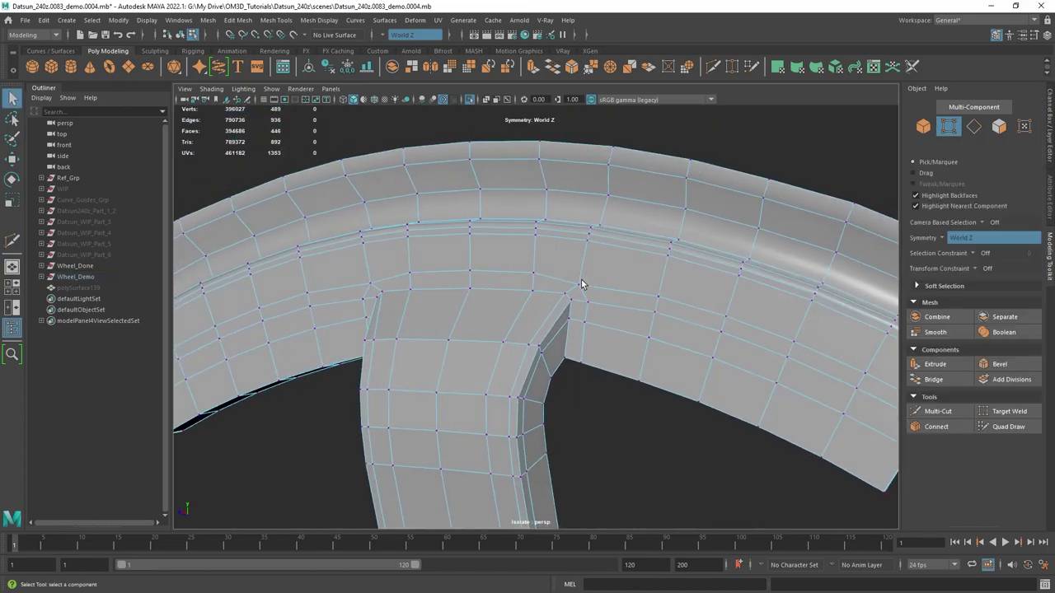
alt+right_drag(572, 289, 627, 302)
alt+middle_drag(628, 301, 575, 301)
click(570, 281)
key(w)
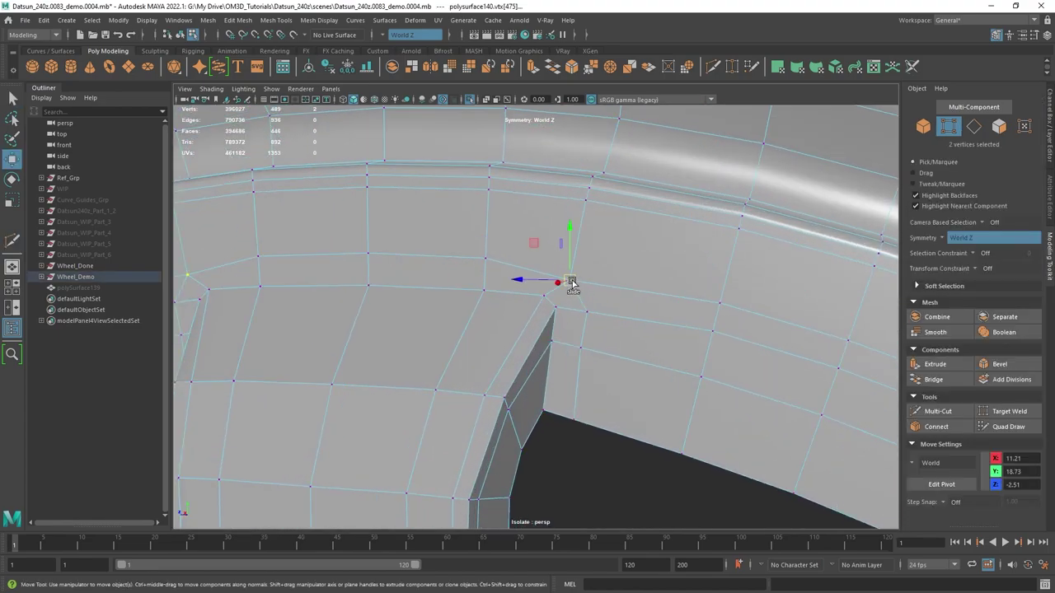
ctrl+shift+drag(569, 281, 572, 270)
alt+drag(590, 306, 636, 311)
alt+middle_drag(636, 311, 563, 290)
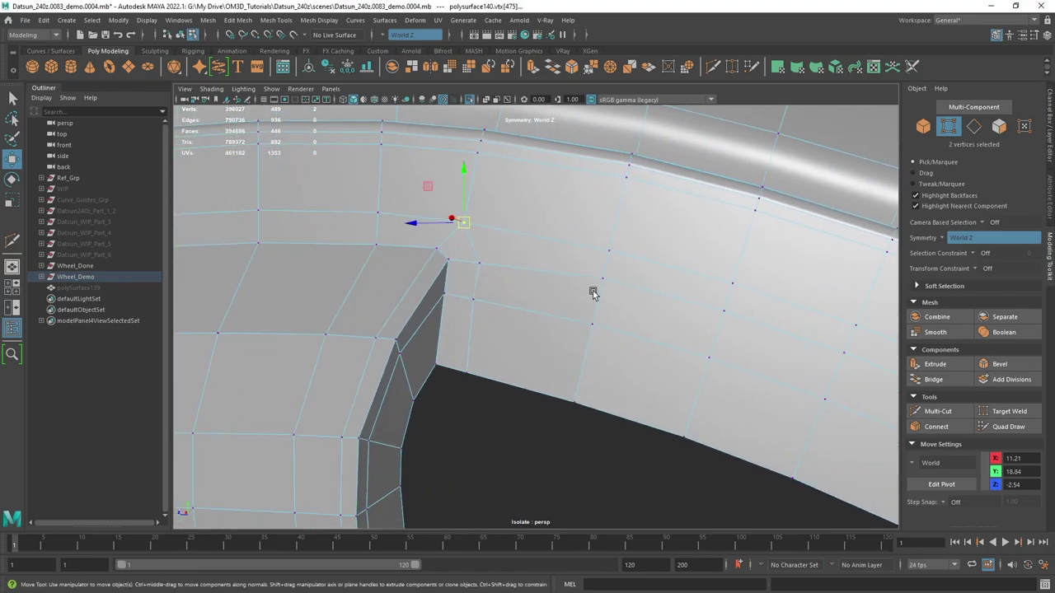
click(608, 281)
alt+right_drag(614, 284, 572, 322)
alt+middle_drag(504, 297, 596, 283)
right_drag(596, 283, 620, 272)
- Check the reworked spoke corner in smooth preview, then restore the unsmoothed display
key(q)
alt+drag(620, 272, 588, 276)
alt+middle_drag(588, 275, 635, 256)
key(3)
alt+right_drag(635, 256, 595, 284)
click(648, 412)
alt+drag(620, 406, 463, 288)
click(617, 316)
key(1)
- Insert a mirrored Multi-Cut edge loop around the two arms at the spoke's hub end
alt+middle_drag(463, 288, 517, 368)
alt+drag(517, 368, 374, 266)
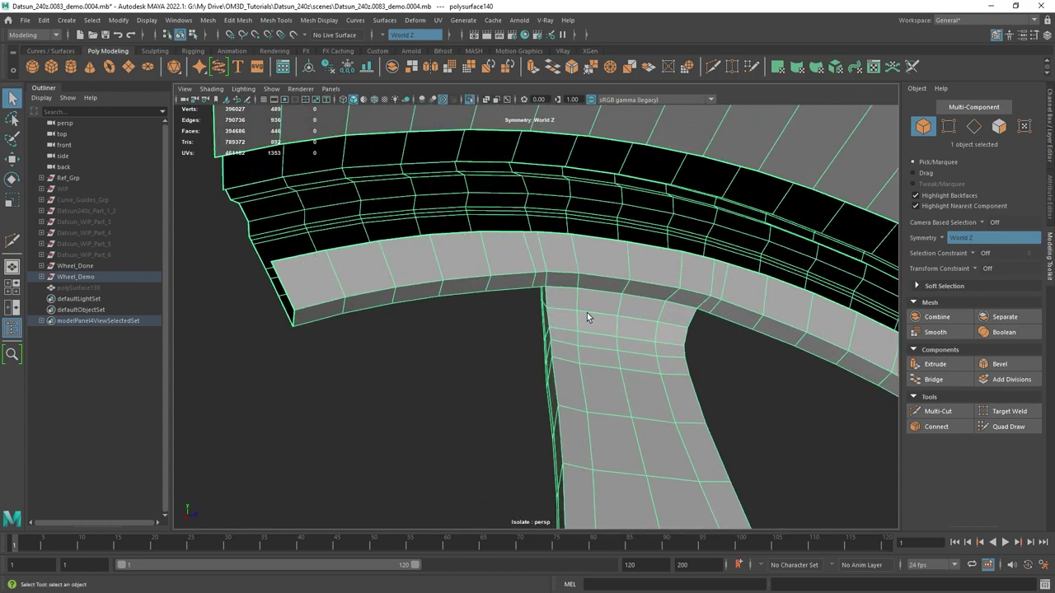
alt+drag(621, 453, 579, 297)
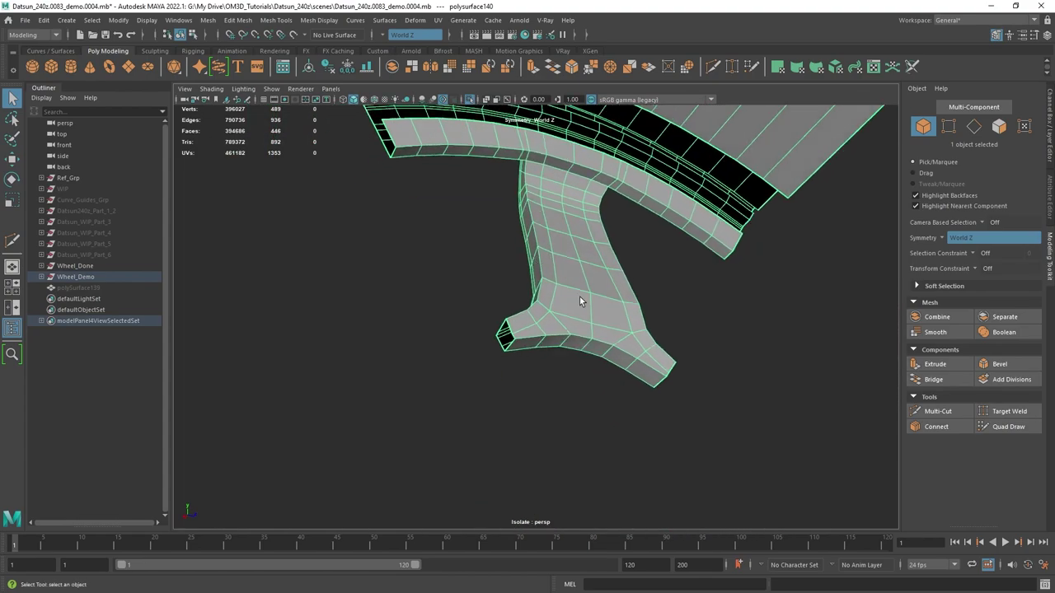
shift+right_drag(583, 289, 519, 290)
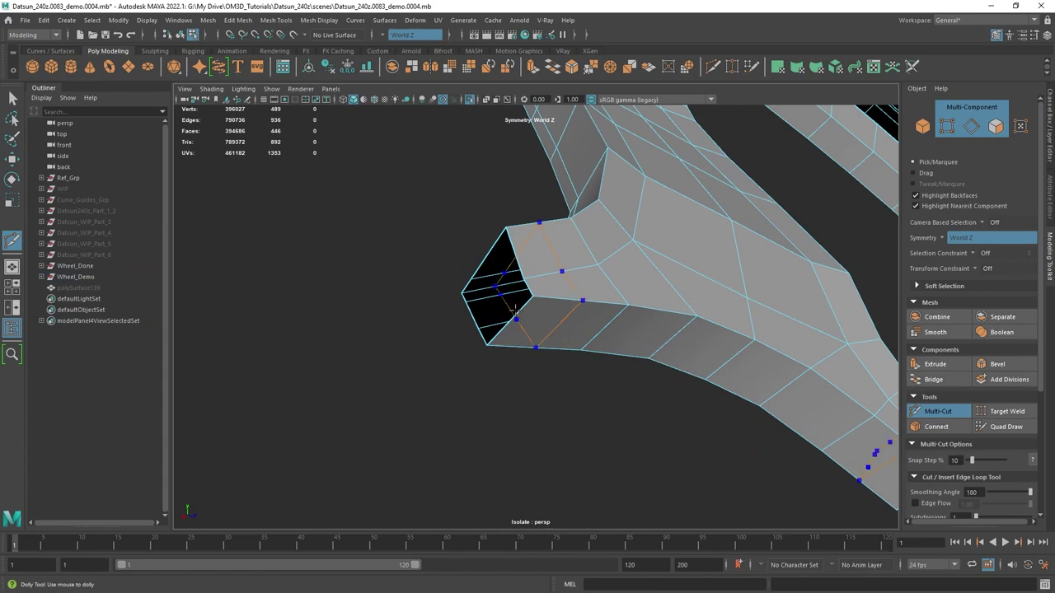
ctrl+drag(643, 349, 604, 342)
- Inspect the spoke's hub-end arms in smooth preview and switch back to unsmoothed display
scroll(620, 331, down, 4)
key(3)
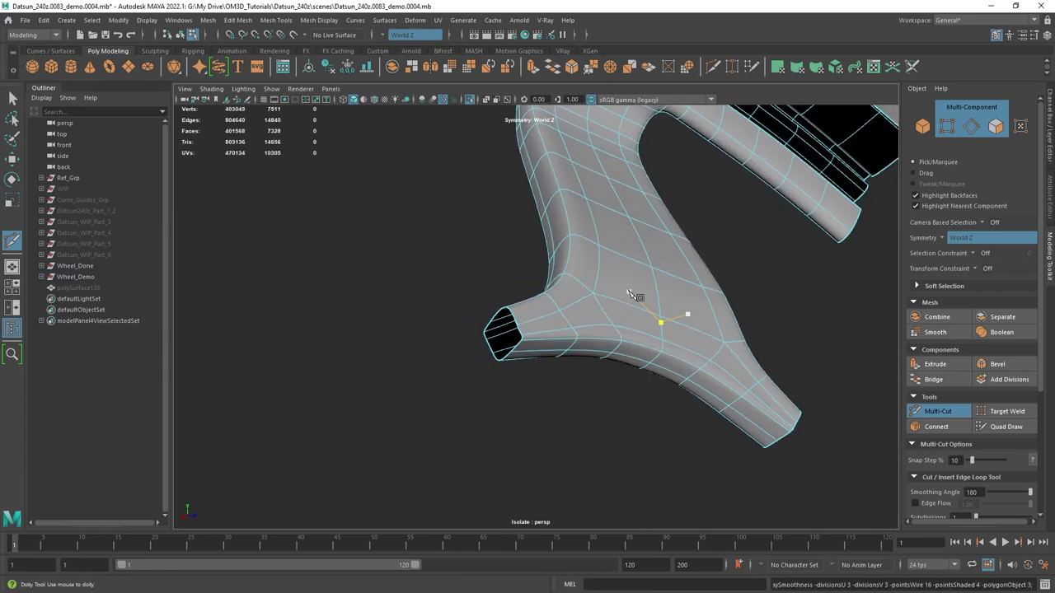
right_drag(622, 257, 647, 248)
alt+drag(613, 280, 756, 342)
key(1)
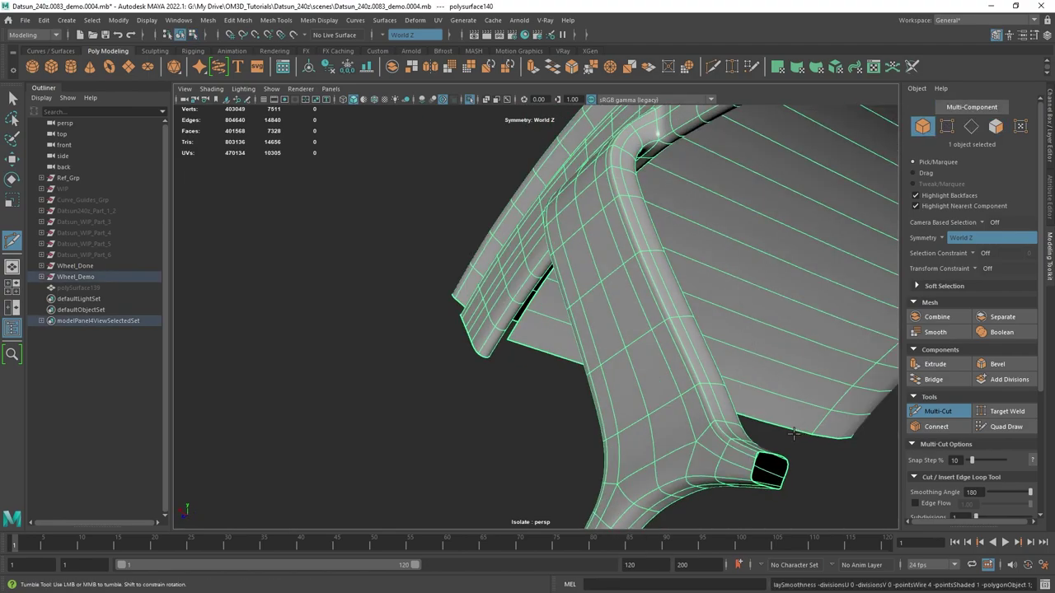
- Insert a Multi-Cut holding edge loop across the front face of the hub-end arms, close to their curved inner edge
alt+middle_drag(793, 433, 666, 277)
scroll(587, 272, up, 4)
shift+right_drag(586, 272, 528, 266)
scroll(576, 314, up, 2)
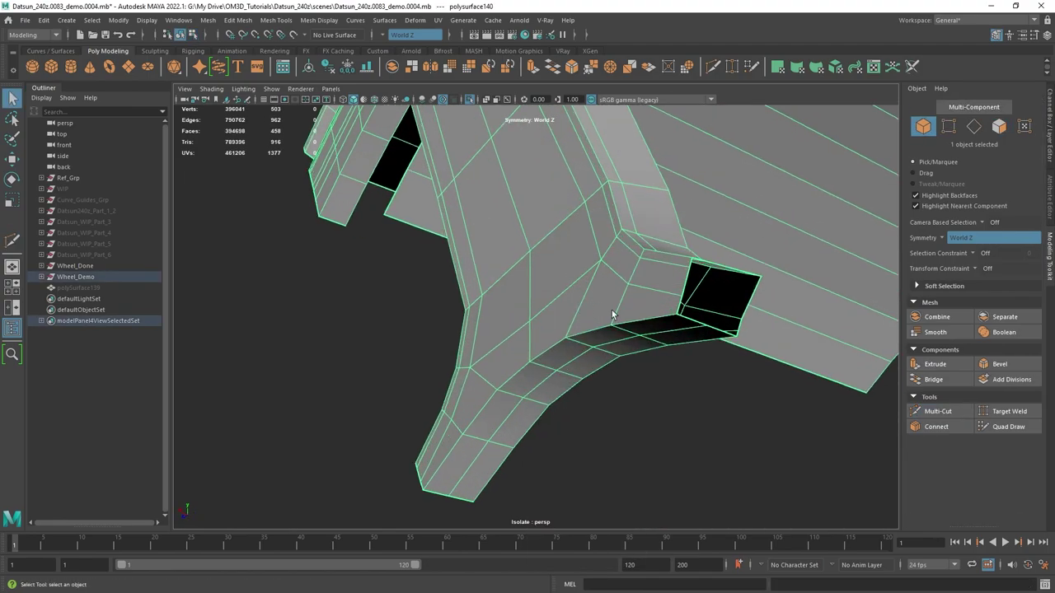
shift+right_drag(635, 290, 614, 307)
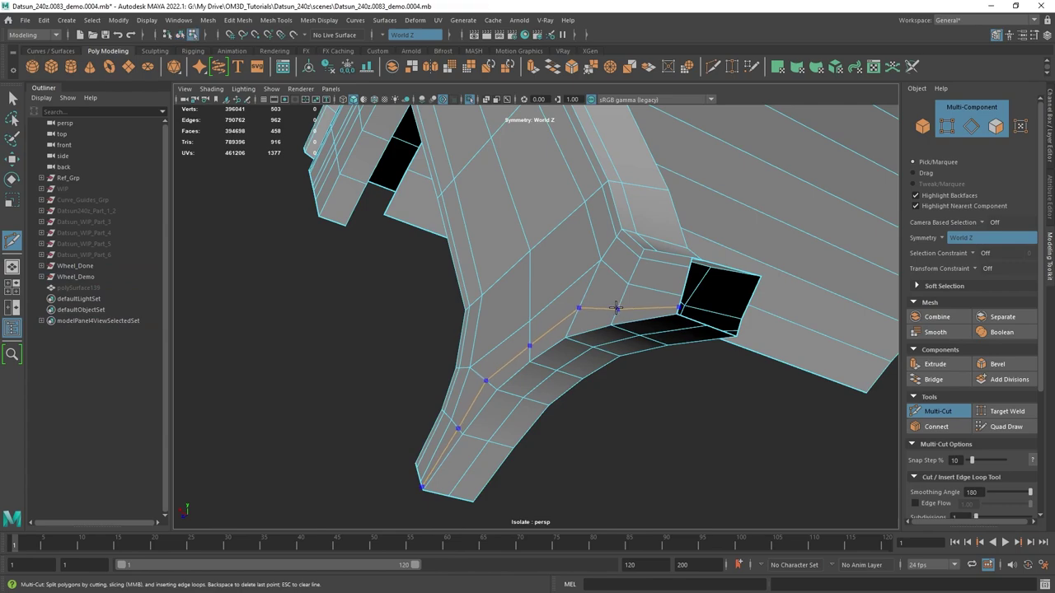
- Compare the spoke's upper bend and side edges with the reference wheel photo
alt+drag(666, 340, 666, 298)
key(q)
alt+drag(563, 242, 612, 365)
scroll(612, 365, up, 2)
alt+middle_drag(582, 270, 602, 383)
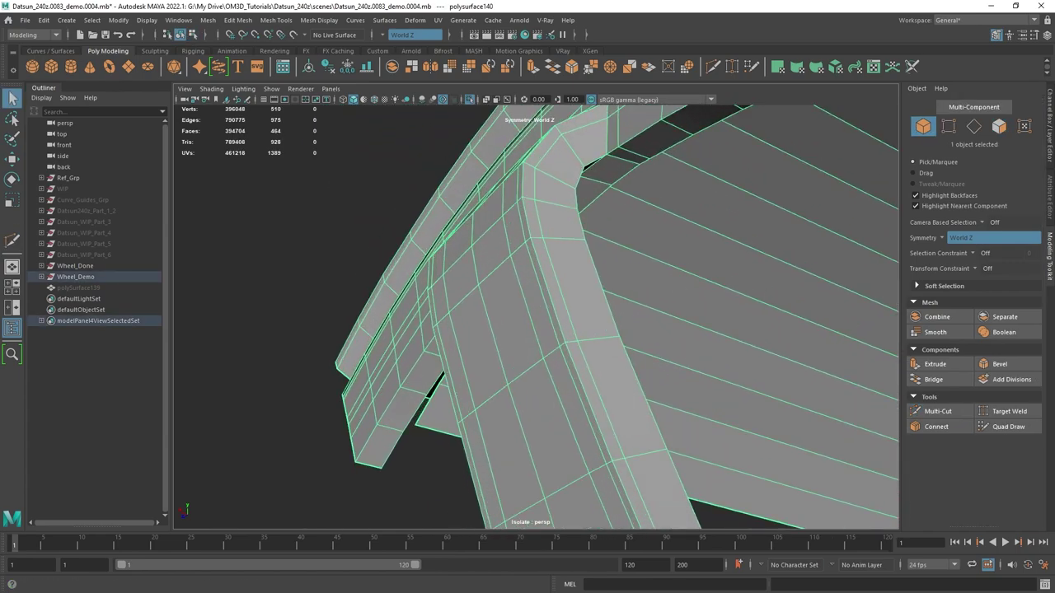
key(ctrl+s)
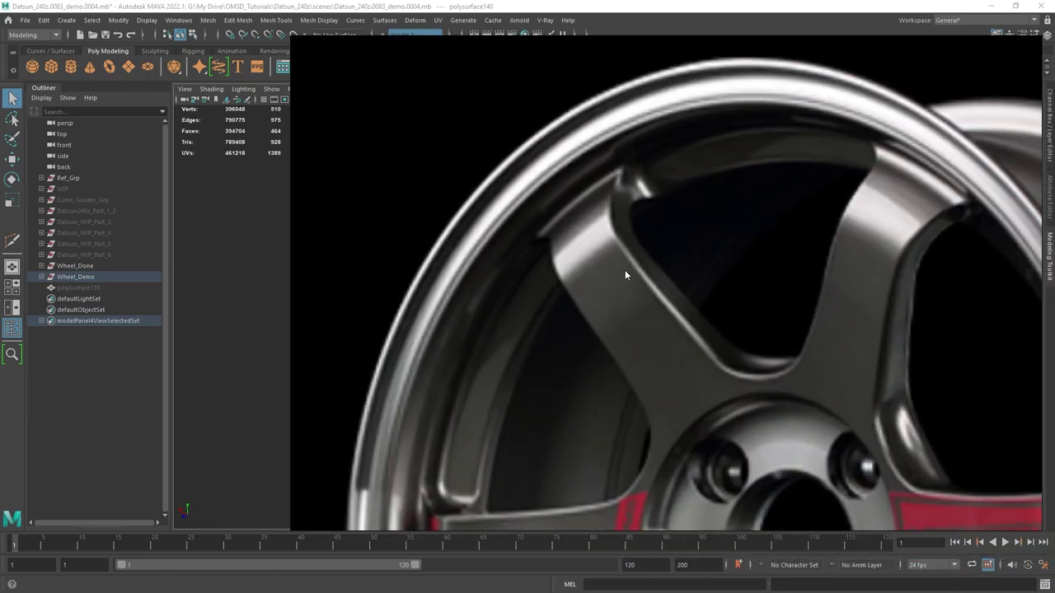
right_drag(723, 198, 1054, 267)
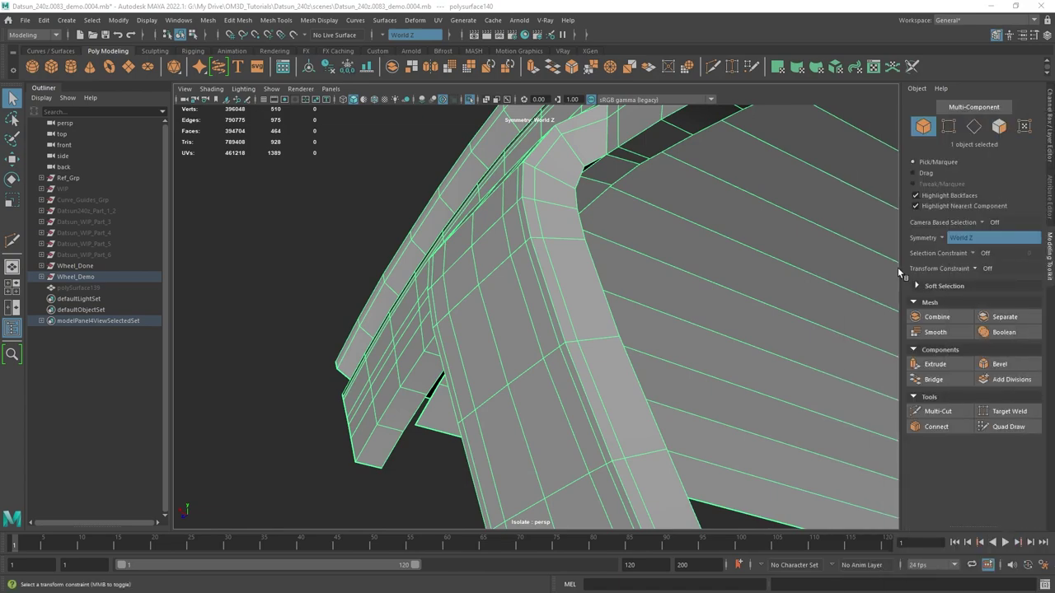
- Select the holding edge loop along the spoke's front face and slide it closer to the spoke's side corner
alt+drag(619, 306, 612, 274)
key(F10)
key(w)
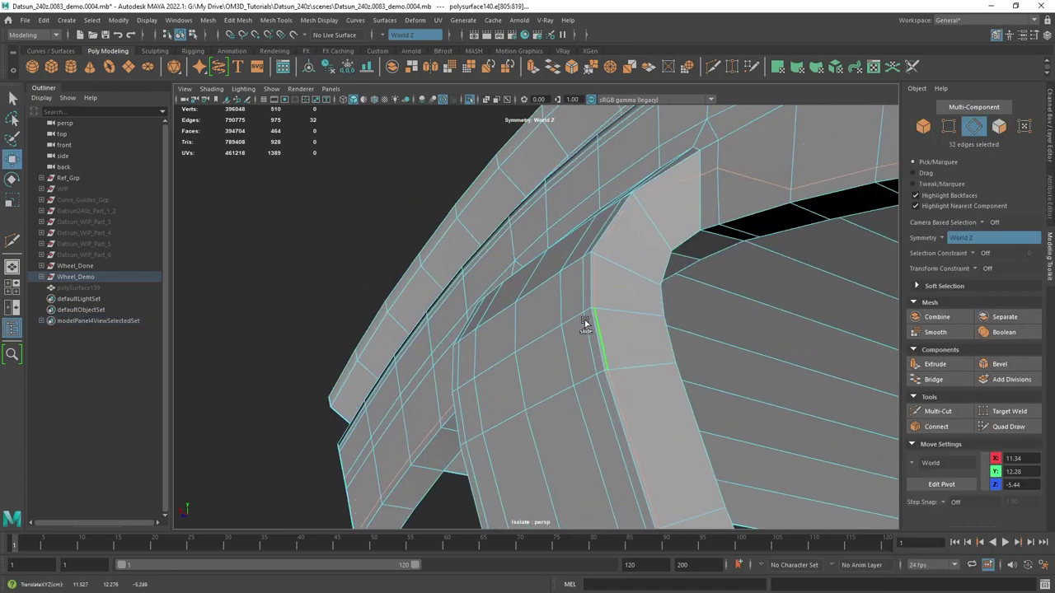
double_click(585, 282)
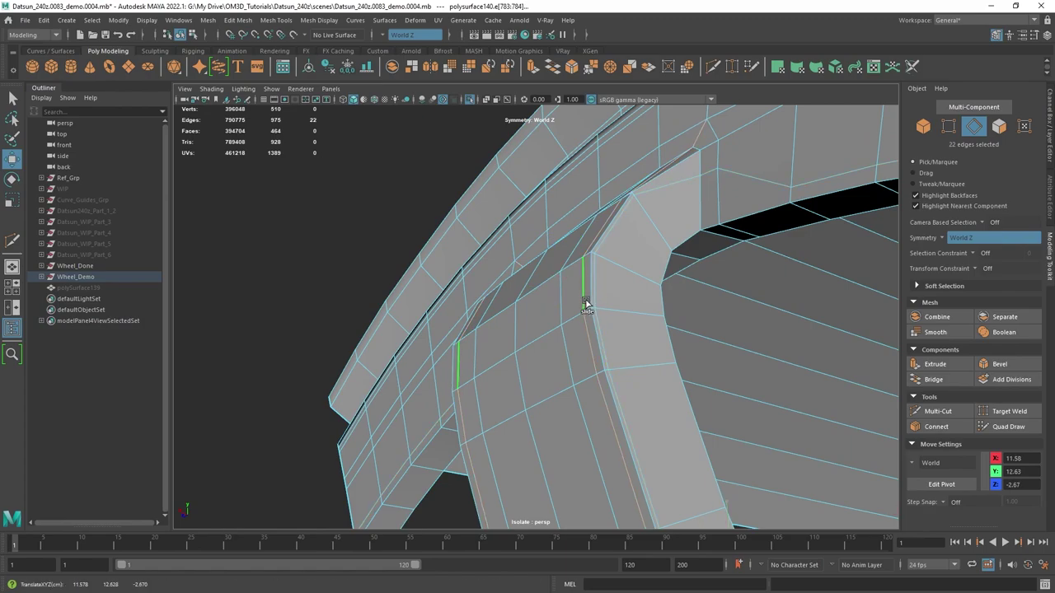
ctrl+shift+middle_drag(585, 298, 602, 302)
- Preview the smoothed spoke with the mesh deselected and examine the tightened side edges
alt+drag(606, 287, 629, 265)
key(F8)
key(q)
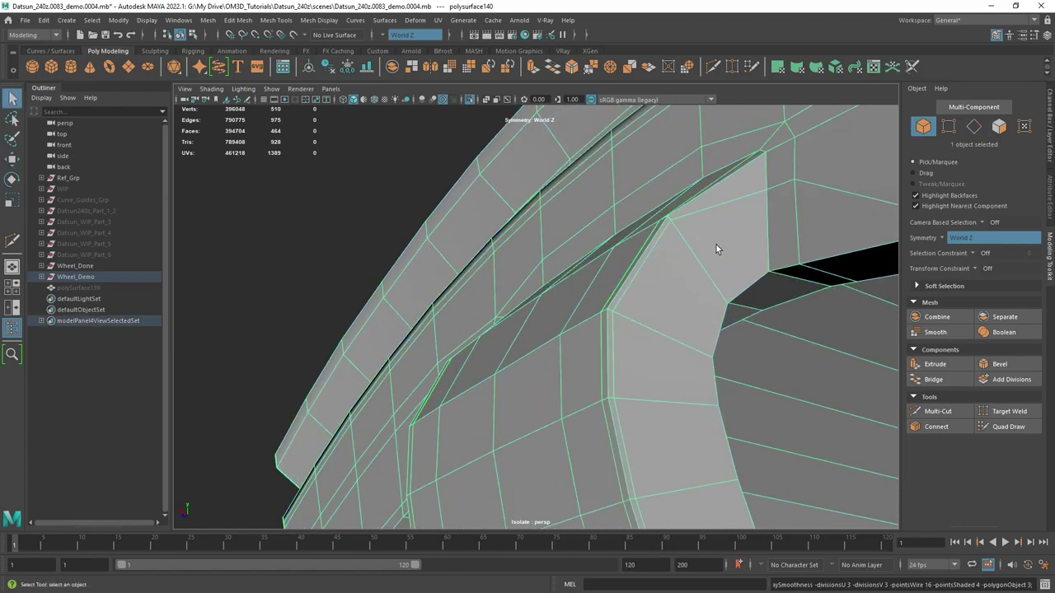
key(3)
key(alt+d)
alt+drag(697, 248, 585, 340)
scroll(633, 343, down, 5)
- Compare the smoothed spoke with the reference photo and take a closer look at its top corner
right_drag(1054, 264, 849, 183)
alt+middle_drag(526, 282, 454, 276)
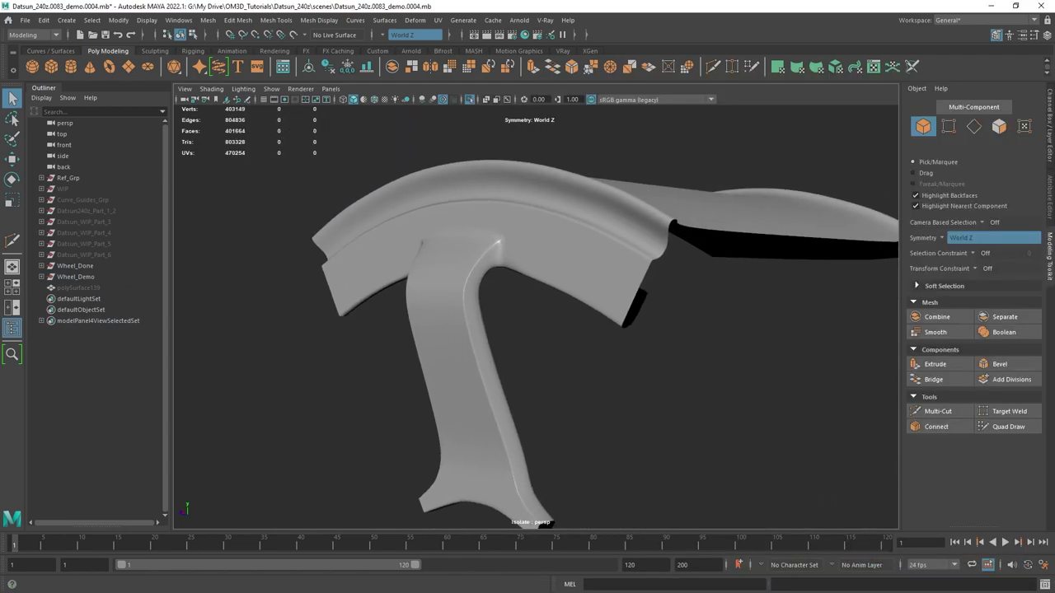
key(alt+Tab)
right_drag(950, 414, 1054, 391)
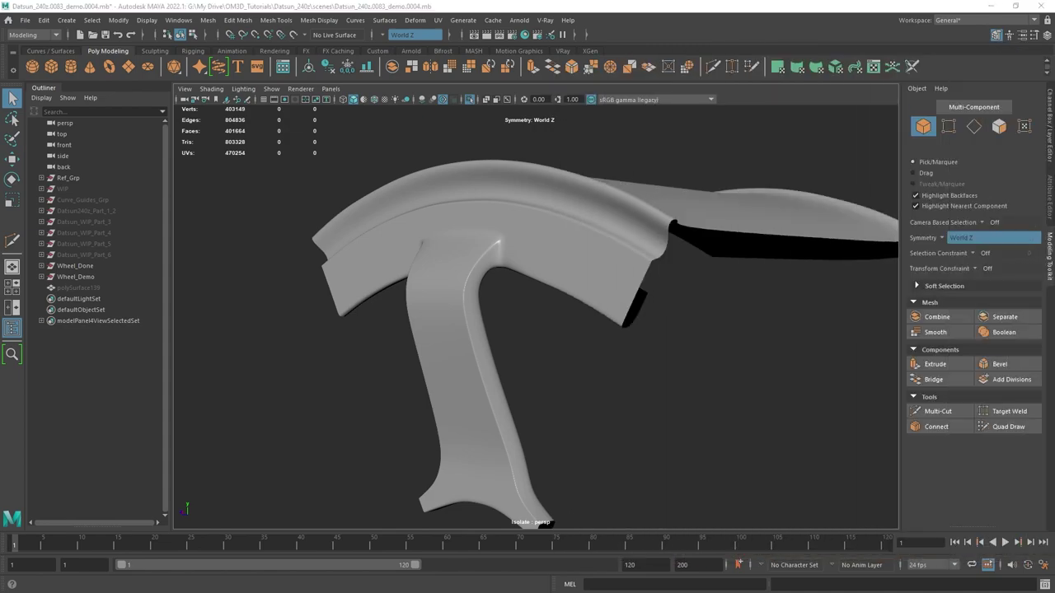
alt+middle_drag(648, 340, 697, 388)
scroll(696, 388, up, 3)
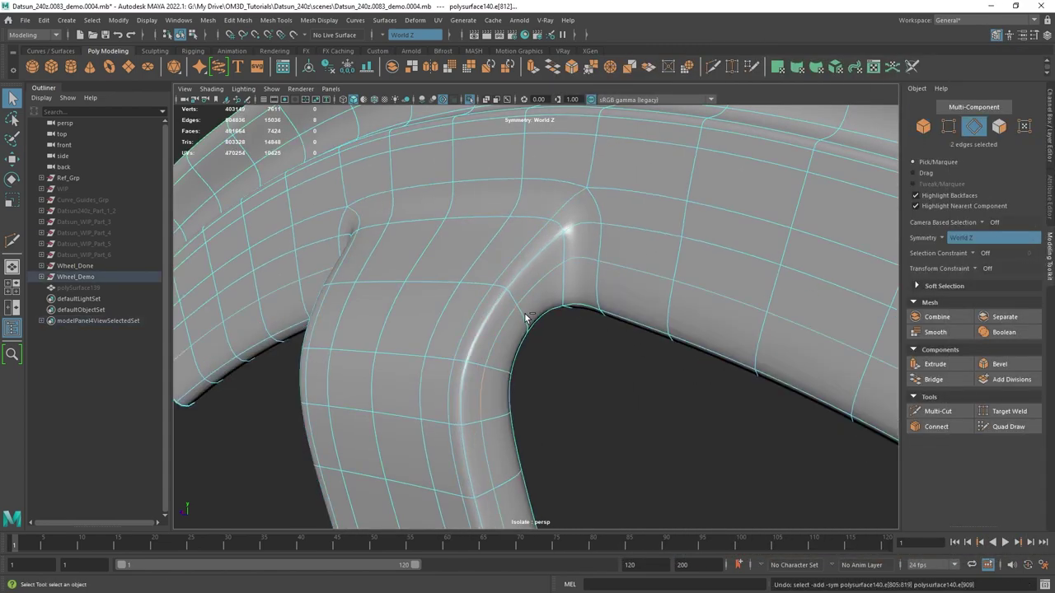
- Hide polySurface140, unhide RimDemo_Add_Holding_Lines from the Rim_Demo group, and leave isolated view
alt+drag(523, 313, 530, 228)
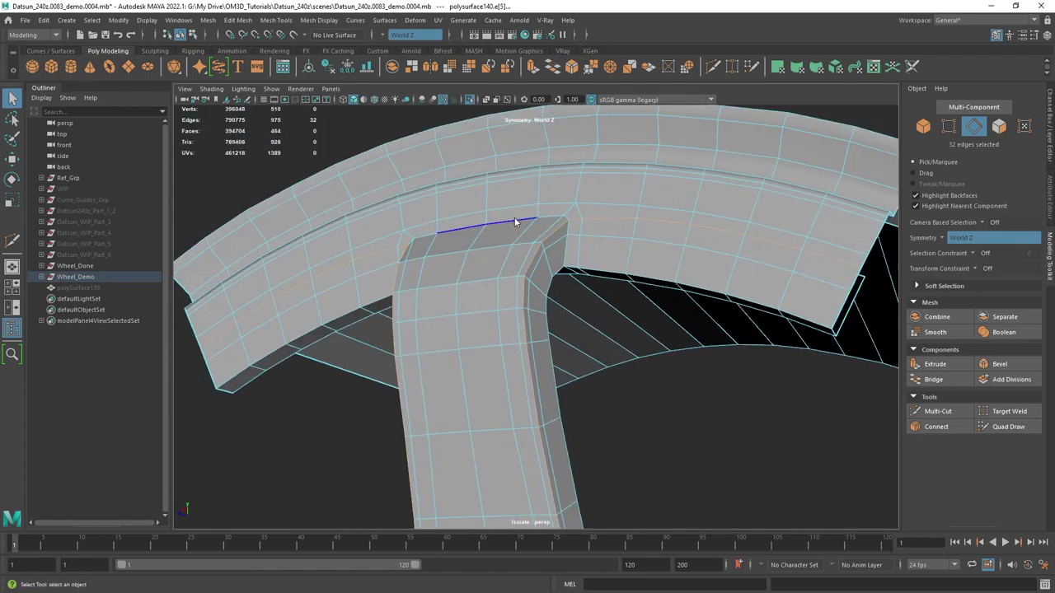
key(F8)
click(42, 277)
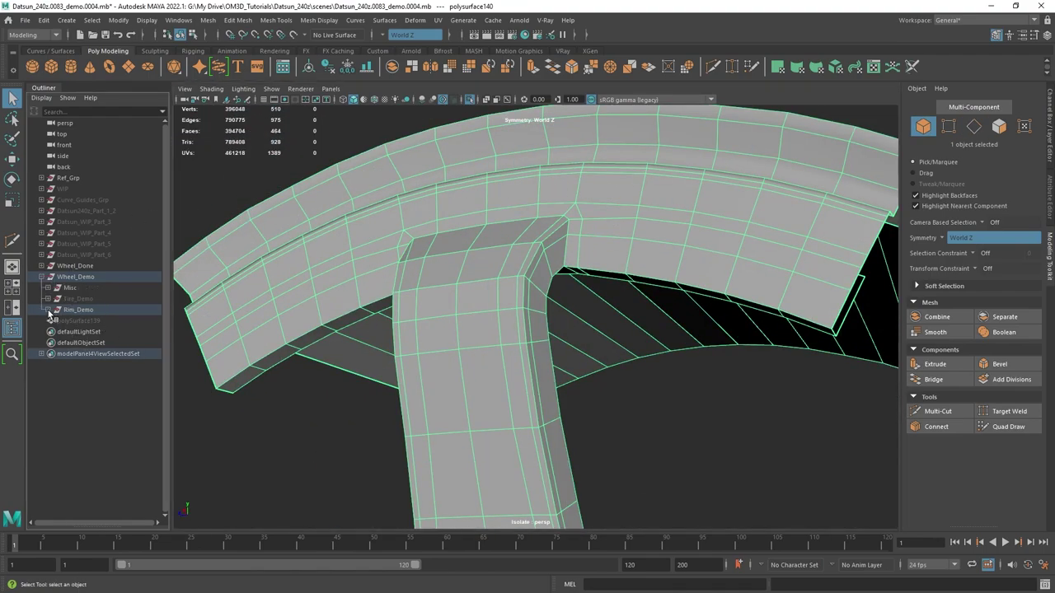
click(48, 310)
key(ctrl+h)
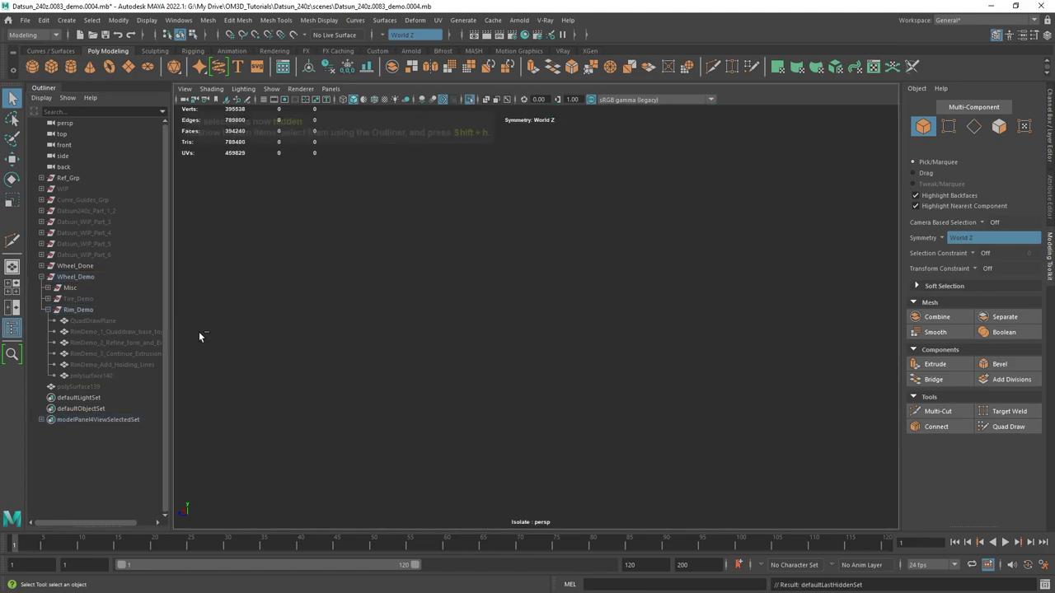
click(138, 364)
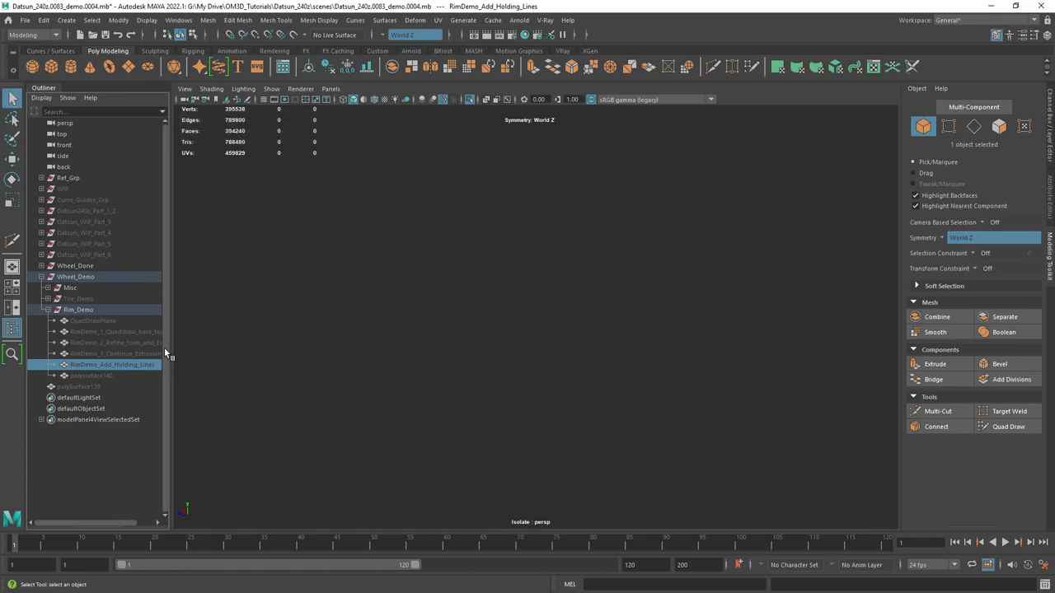
key(shift+h)
key(ctrl+1)
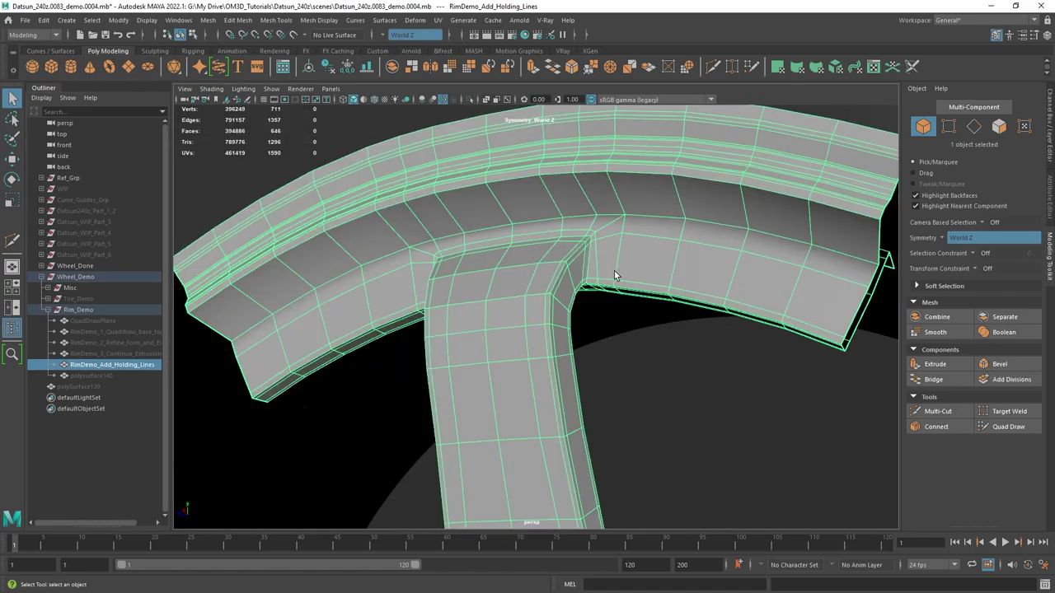
- Preview RimDemo_Add_Holding_Lines smoothed and unhide polySurface140 beside it for comparison
key(3)
alt+drag(626, 261, 540, 226)
click(126, 375)
key(shift+h)
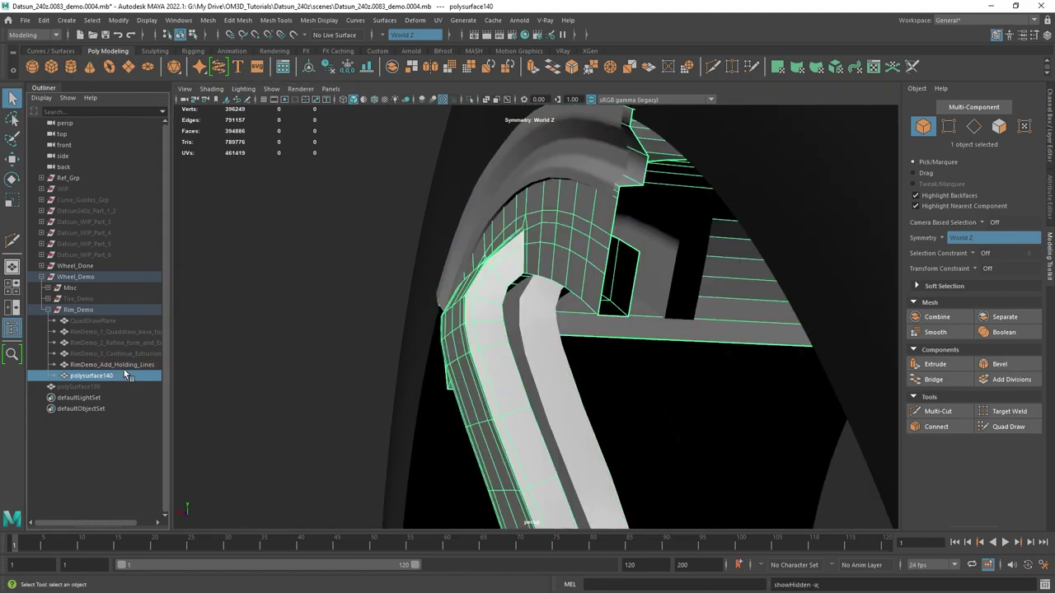
- Select polySurface140's spoke and inner ring vertices and move them along X to set them deeper behind the outer rim
scroll(567, 253, down, 4)
right_drag(567, 239, 515, 239)
scroll(515, 263, down, 4)
alt+drag(517, 262, 501, 317)
scroll(527, 338, up, 5)
alt+drag(577, 396, 637, 437)
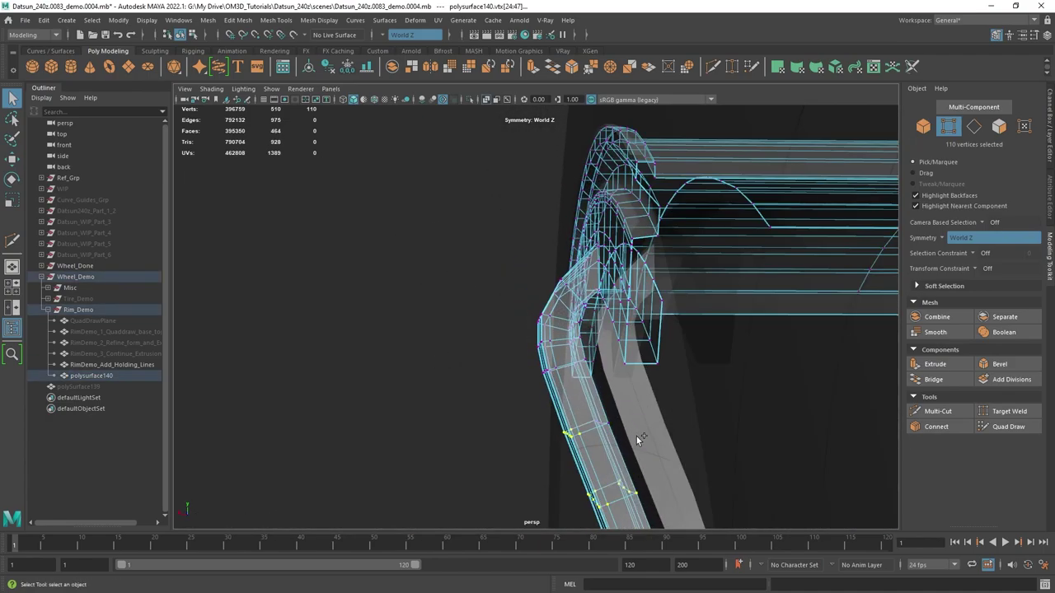
alt+drag(552, 403, 622, 385)
alt+drag(690, 421, 645, 406)
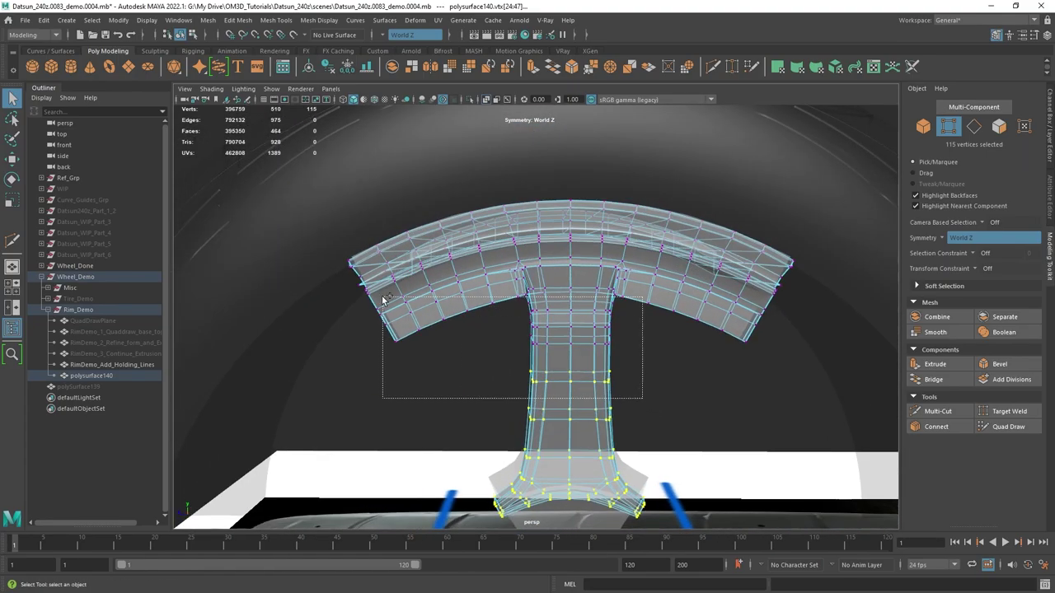
shift+drag(382, 300, 383, 299)
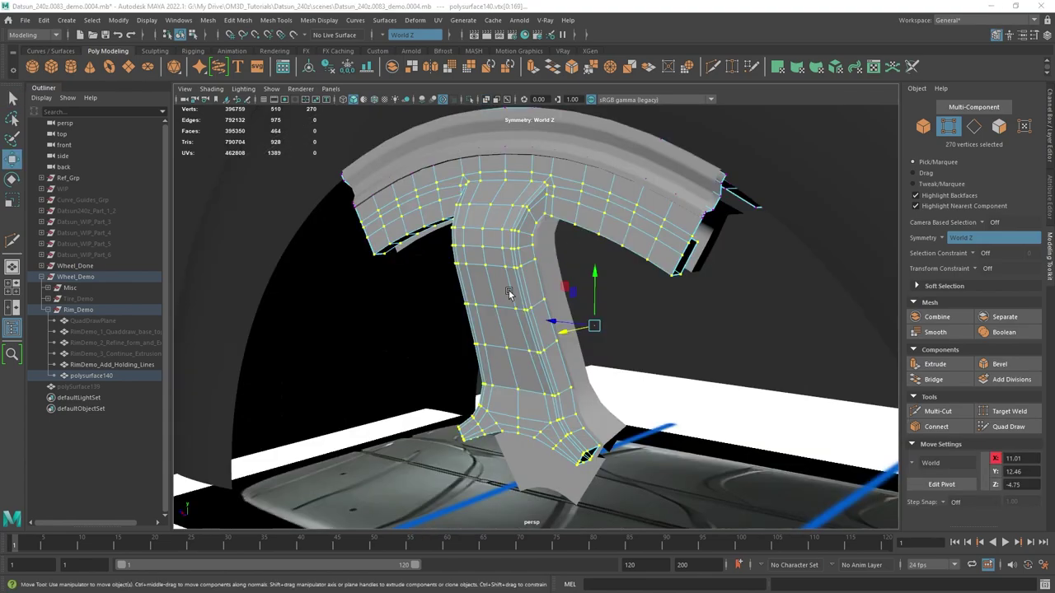
alt+drag(509, 291, 582, 375)
click(564, 353)
- Compare the spoke-rim junction with the reference wheel photo, return to object mode and hide polySurface140
right_drag(1054, 247, 666, 205)
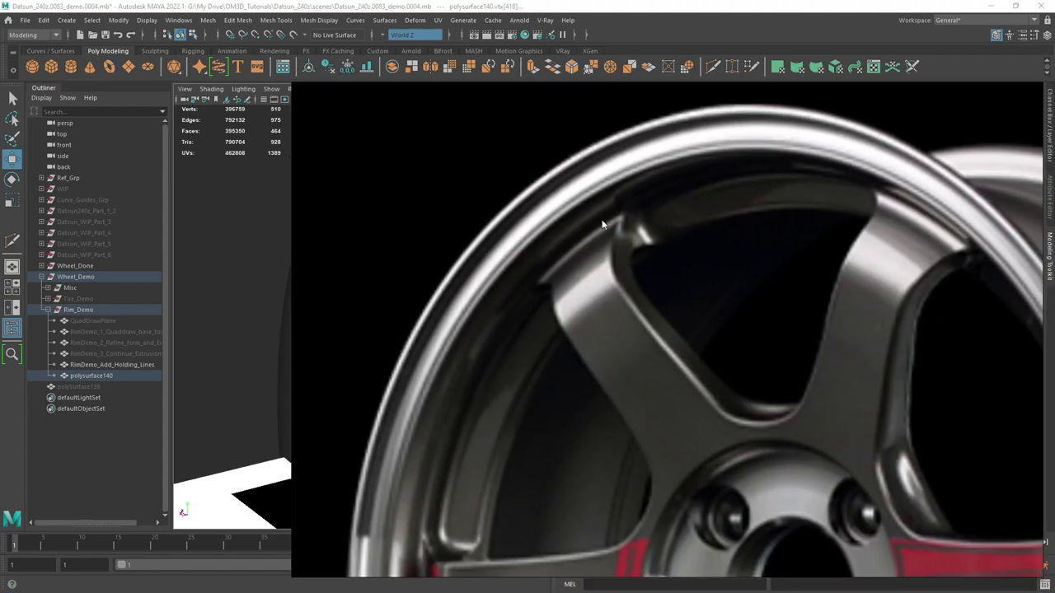
right_drag(558, 244, 1054, 278)
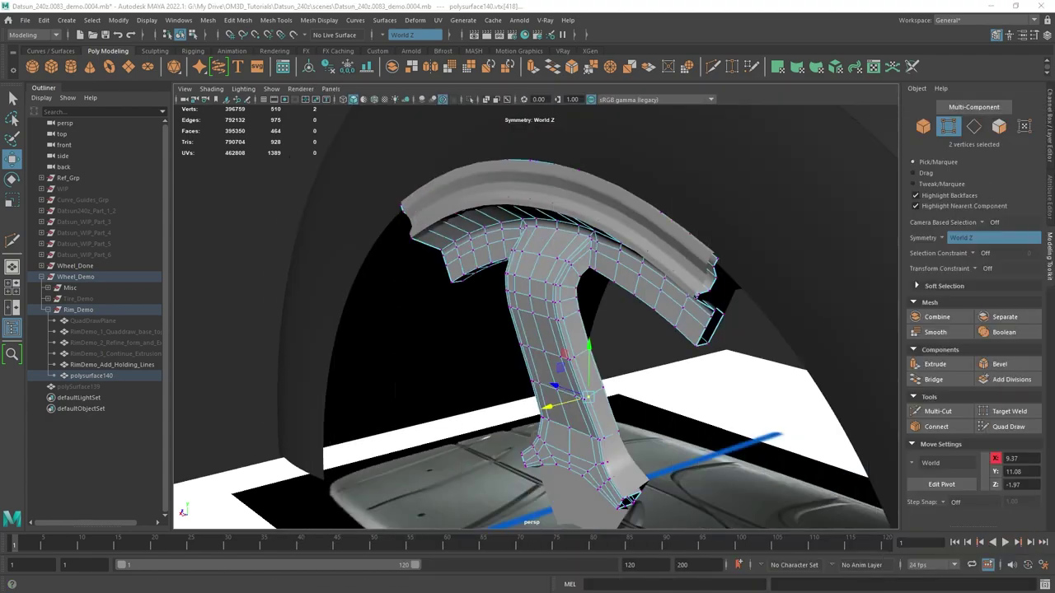
alt+drag(544, 290, 518, 251)
key(F8)
alt+drag(620, 199, 545, 246)
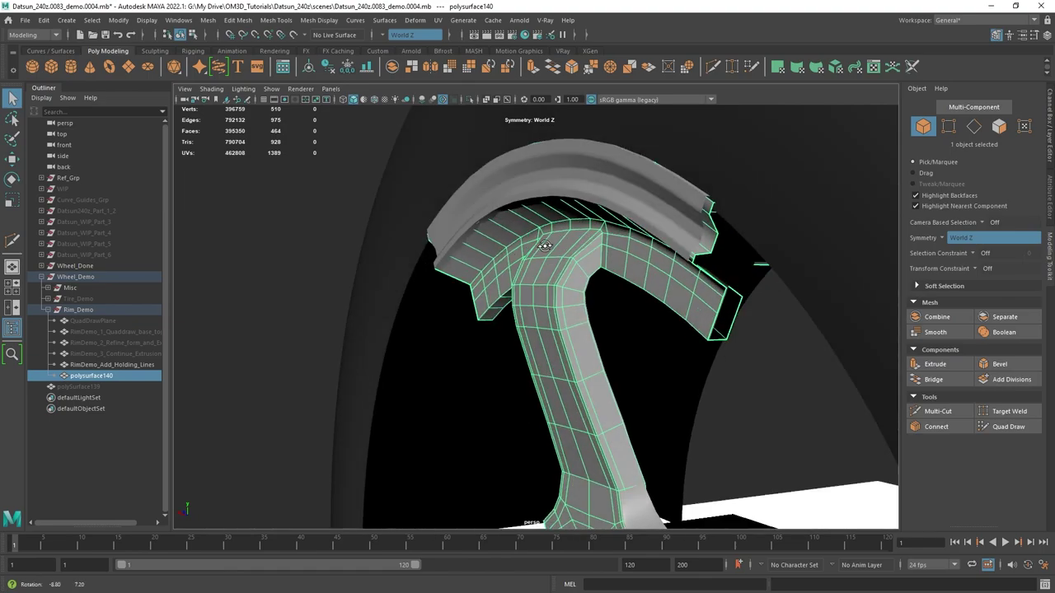
key(ctrl+h)
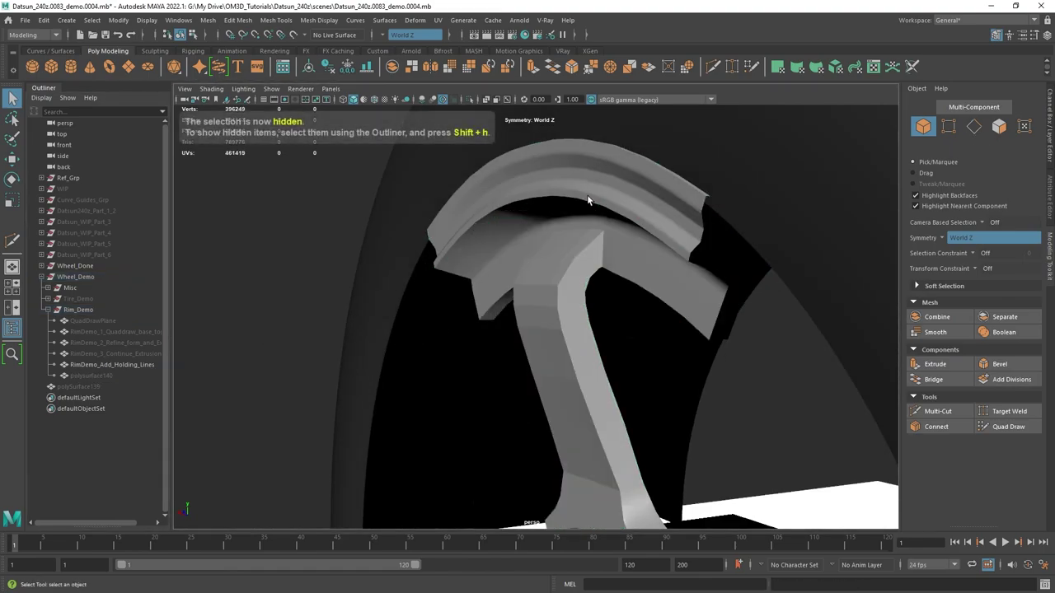
- Examine the unsmoothed RimDemo_Add_Holding_Lines mesh around the spoke's top corner and the recessed faces behind the outer rim
click(595, 265)
alt+drag(595, 270, 660, 302)
scroll(660, 303, up, 3)
alt+middle_drag(660, 303, 502, 339)
key(1)
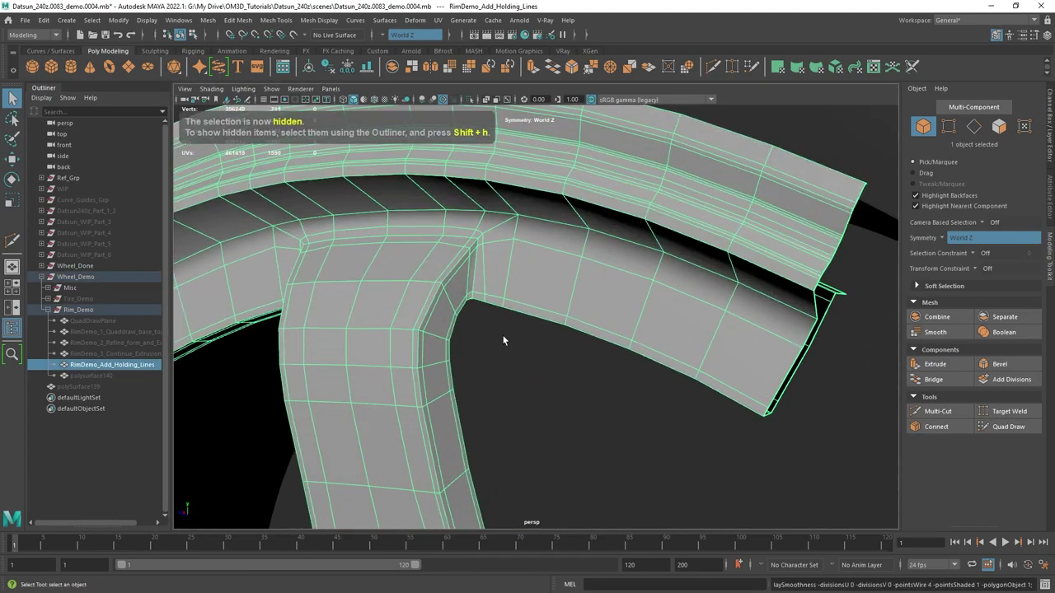
scroll(529, 329, up, 3)
mouse_move(502, 339)
alt+mouse_down()
mouse_move(529, 330)
mouse_move(517, 270)
mouse_move(483, 330)
alt+mouse_up()
scroll(530, 307, down, 4)
mouse_move(544, 289)
alt+mouse_down()
mouse_move(524, 281)
mouse_move(518, 352)
mouse_move(499, 266)
mouse_move(552, 281)
alt+mouse_up()
scroll(517, 352, up, 2)
scroll(518, 352, up, 4)
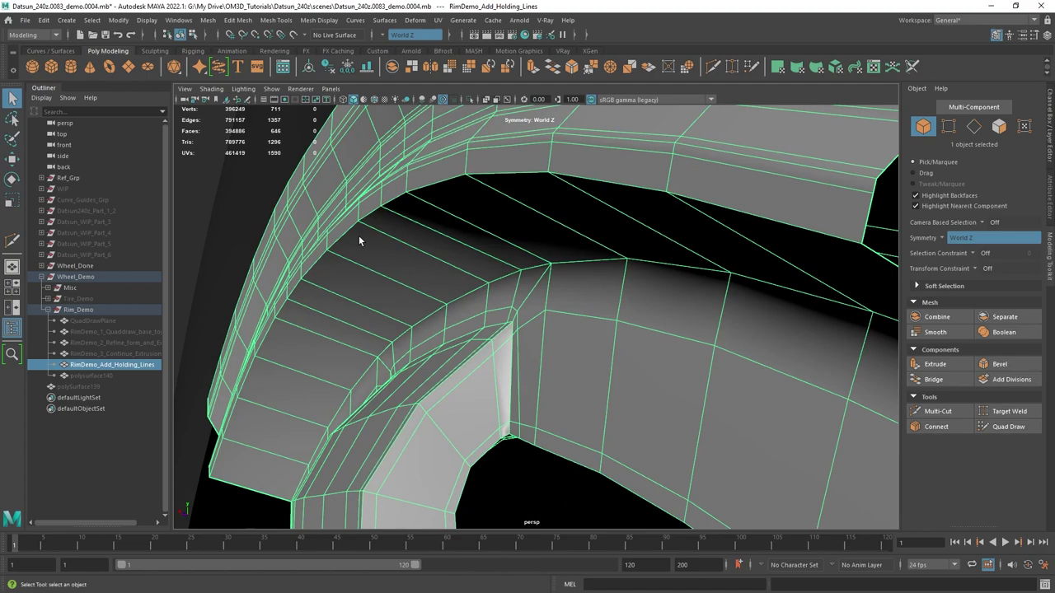
- Insert an edge loop with Multi-Cut along the recessed faces between outer rim and spoke ring, and preview it smoothed
shift+right_drag(357, 237, 278, 238)
alt+drag(461, 247, 504, 275)
key(q)
key(3)
key(F8)
scroll(549, 215, down, 5)
click(510, 267)
scroll(504, 274, up, 4)
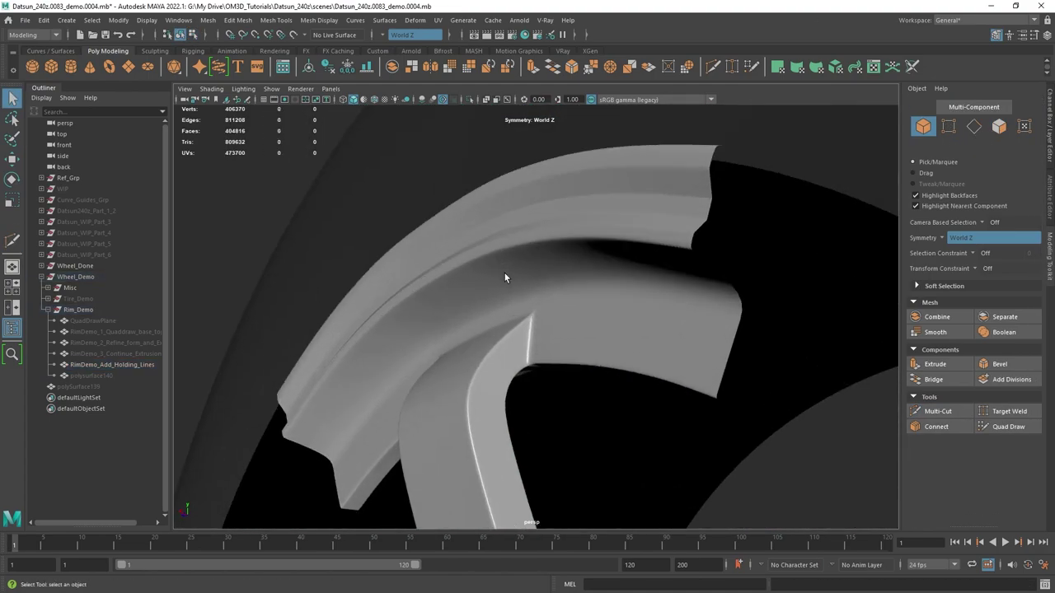
- Turn off smoothing and insert two more Multi-Cut edge loops along the recessed faces behind the outer rim
click(506, 273)
key(1)
shift+right_drag(559, 241, 495, 240)
scroll(544, 249, up, 4)
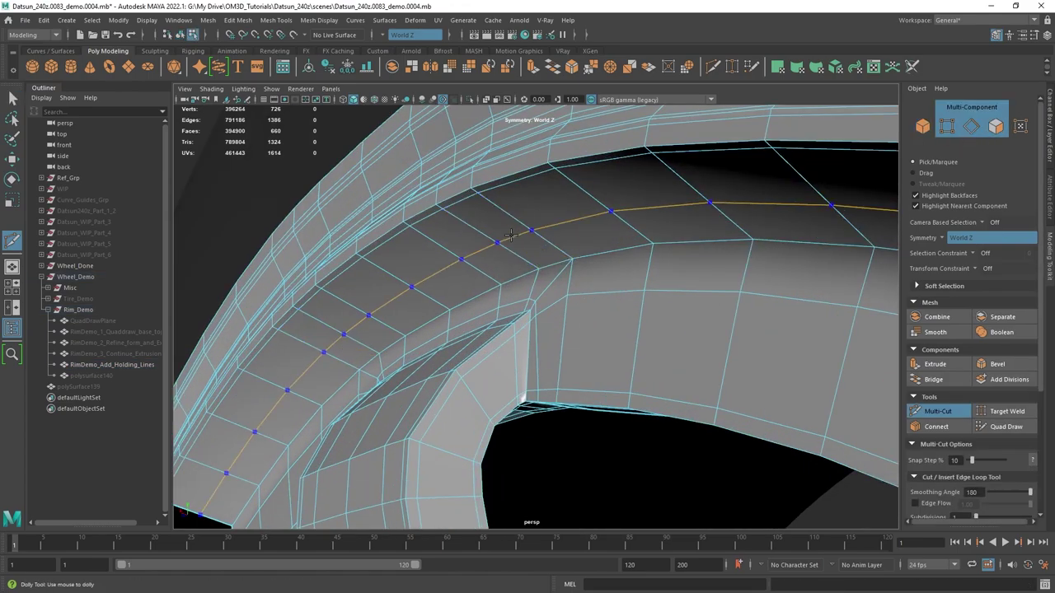
ctrl+click(511, 227)
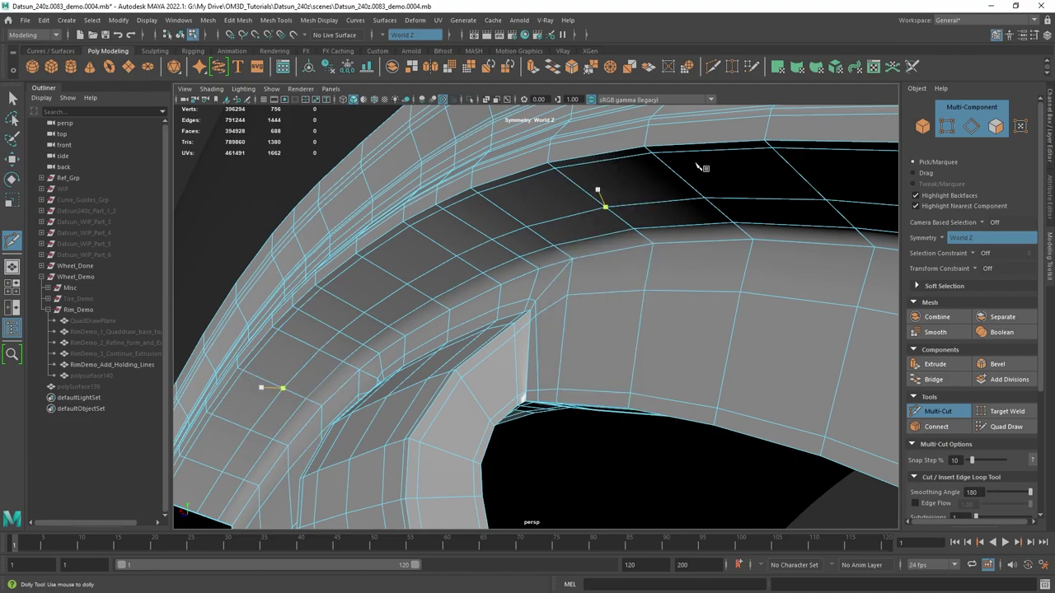
- Preview the rim segment smoothed and examine the whole spoke within the tyre
key(q)
scroll(607, 263, down, 5)
key(3)
scroll(614, 301, down, 3)
click(617, 313)
alt+drag(618, 313, 525, 321)
scroll(669, 338, down, 5)
scroll(511, 318, down, 3)
click(541, 309)
scroll(541, 308, up, 4)
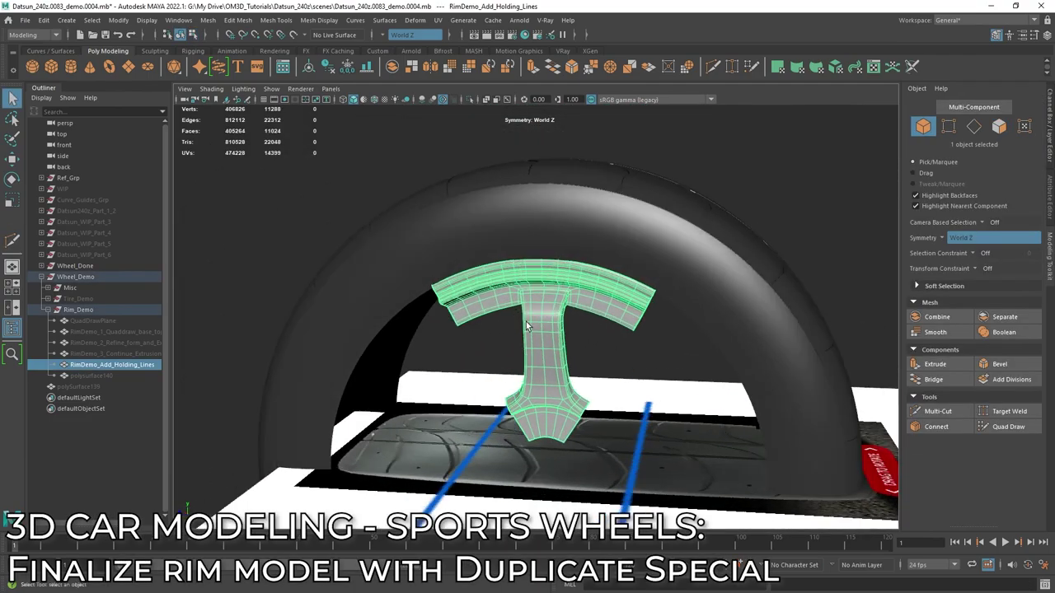
- Delete the construction history of the RimDemo_Add_Holding_Lines segment
alt+middle_drag(526, 322, 545, 299)
alt+drag(546, 299, 685, 290)
scroll(685, 290, up, 3)
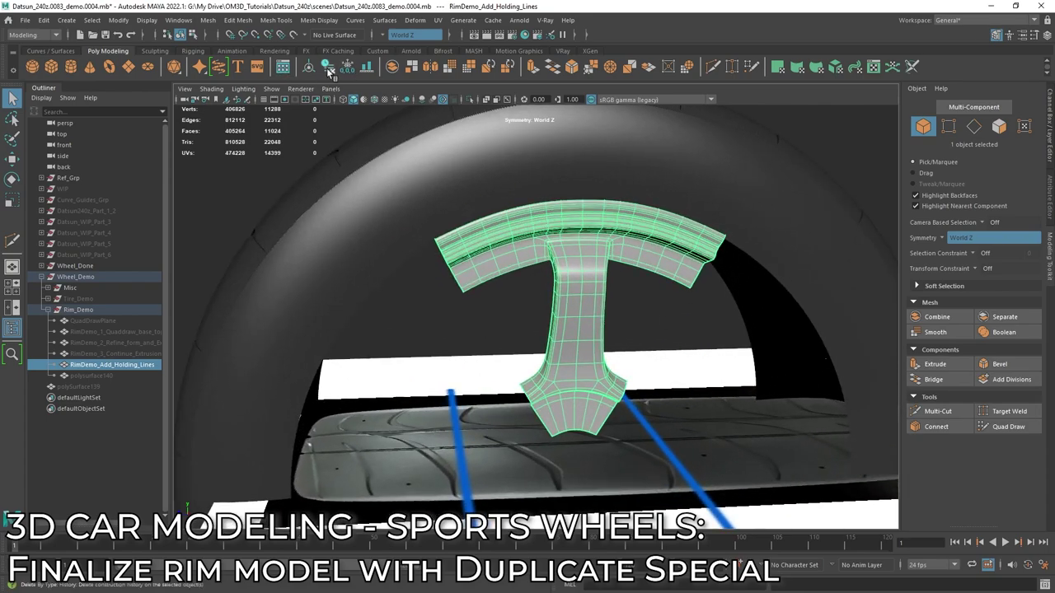
alt+drag(593, 261, 641, 224)
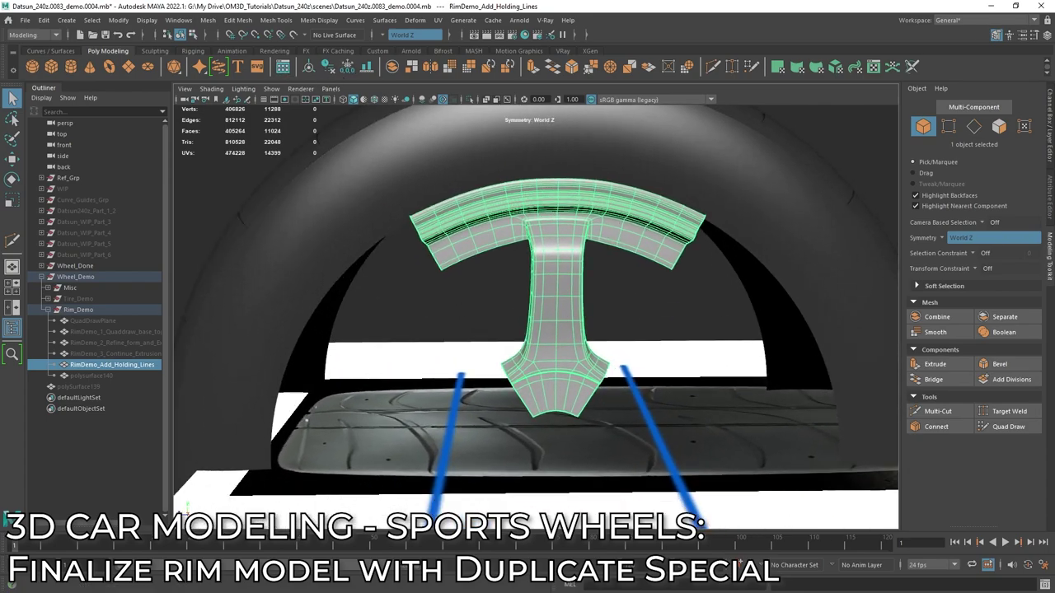
- Duplicate the rim segment with Duplicate Special as 5 instances rotated 60 degrees about X
click(48, 20)
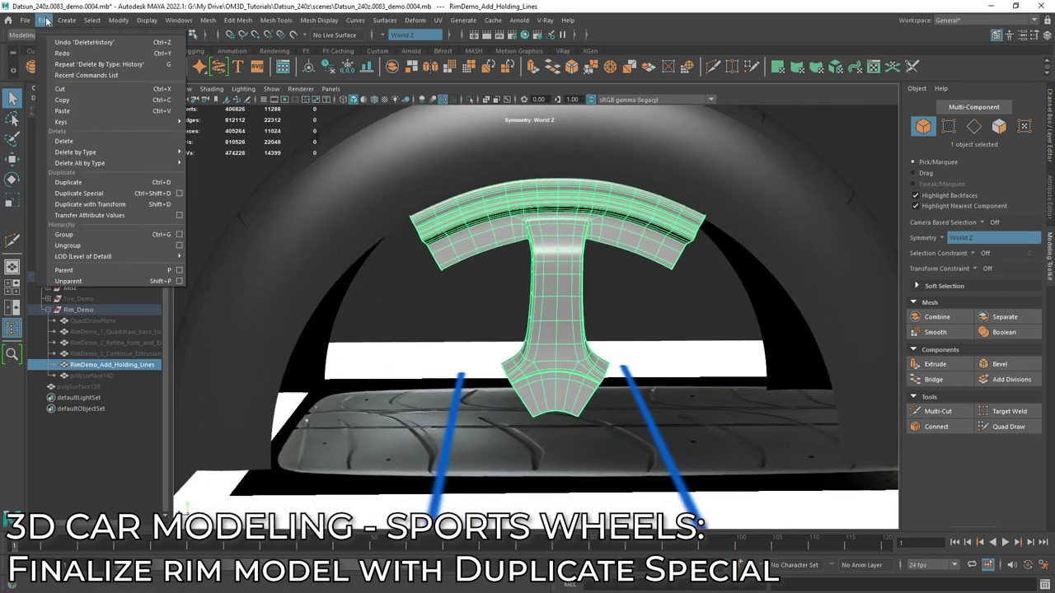
click(180, 193)
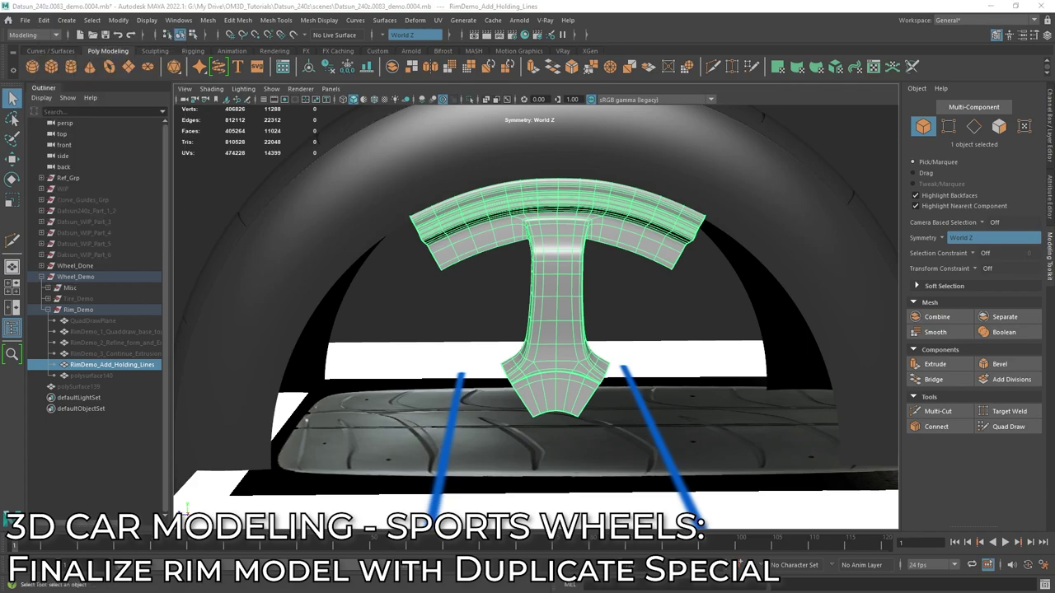
drag(773, 272, 792, 164)
alt+middle_drag(592, 325, 554, 307)
alt+right_drag(554, 307, 534, 290)
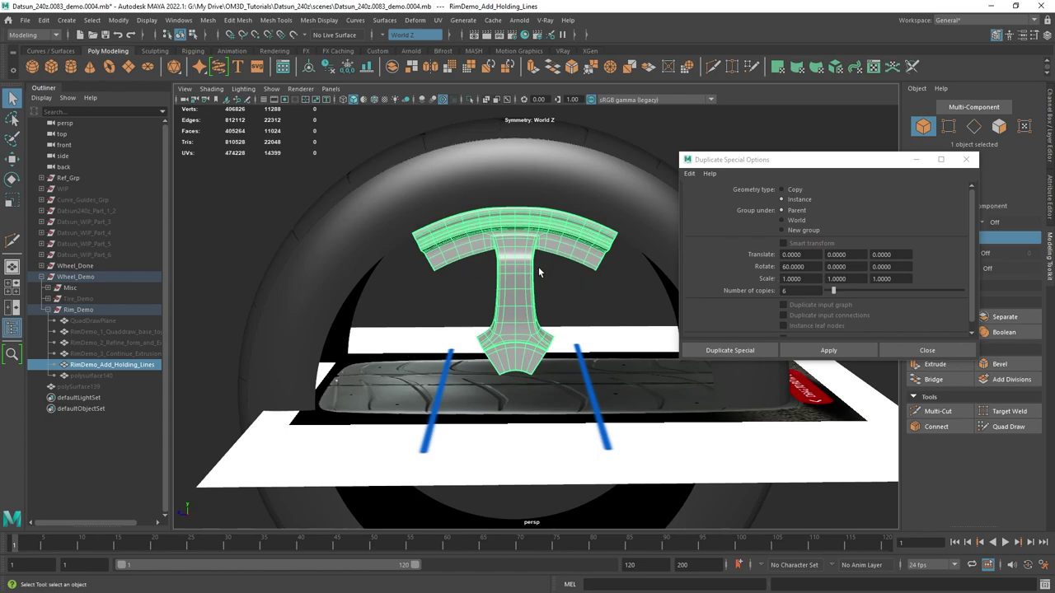
alt+drag(539, 272, 531, 275)
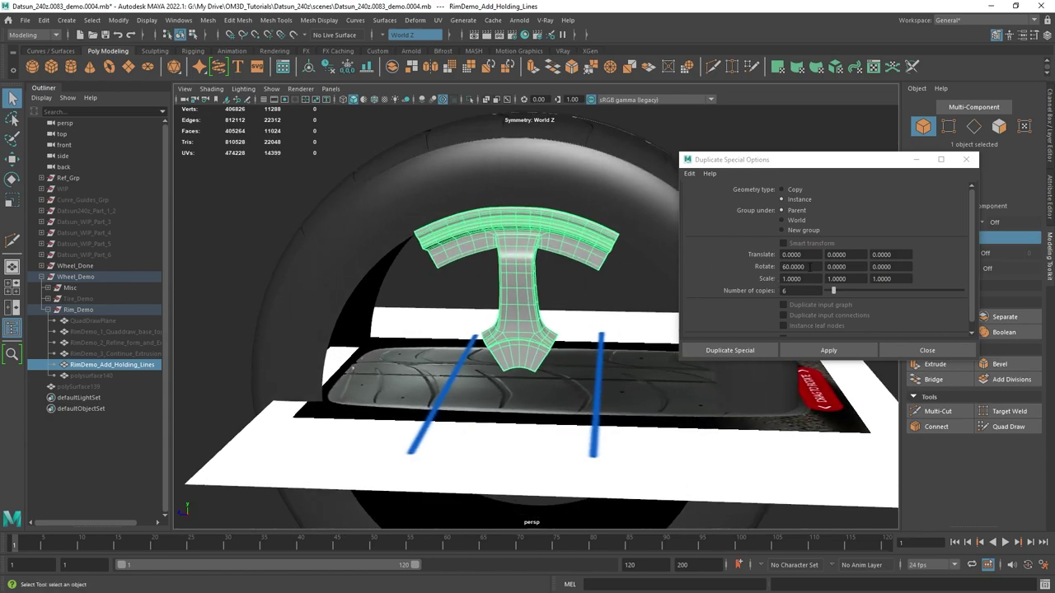
drag(809, 267, 741, 262)
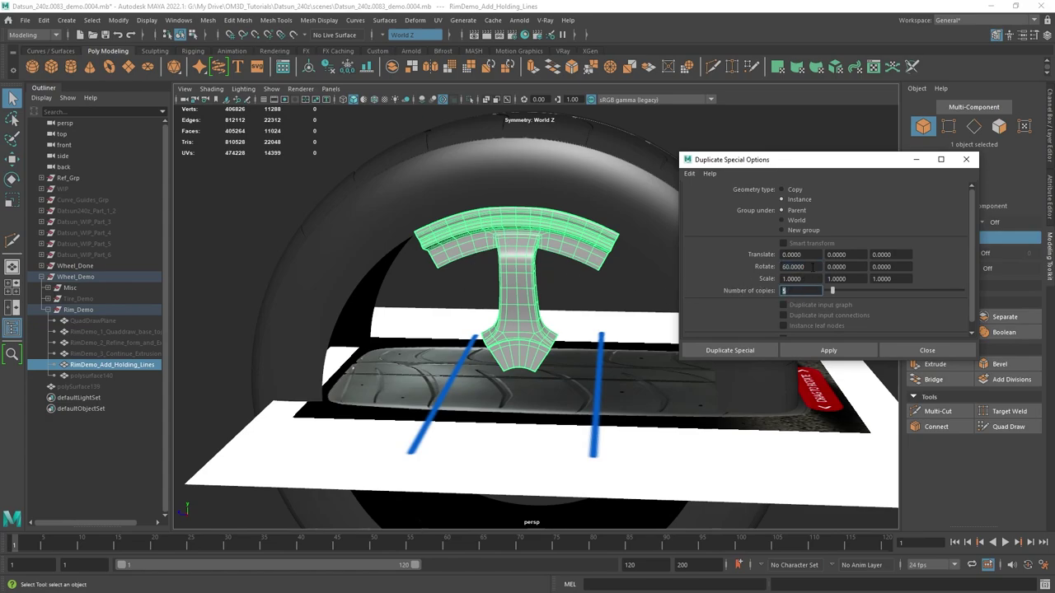
click(828, 350)
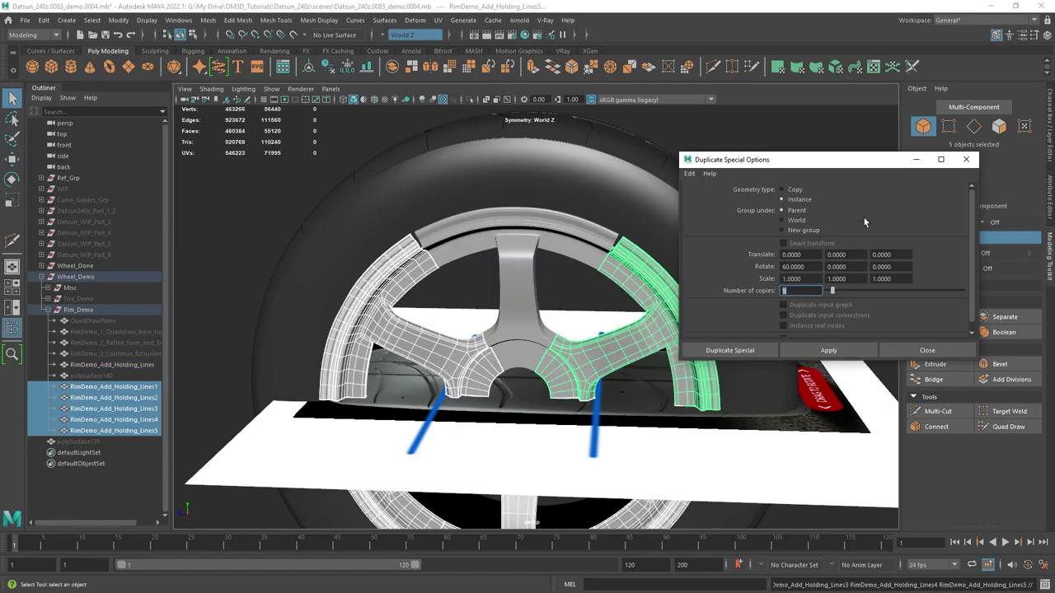
- Move the duplicate options out of the way and examine the join between neighbouring rim segments
scroll(473, 207, up, 2)
alt+drag(473, 207, 468, 231)
scroll(527, 216, up, 2)
alt+middle_drag(560, 205, 509, 228)
scroll(509, 227, up, 4)
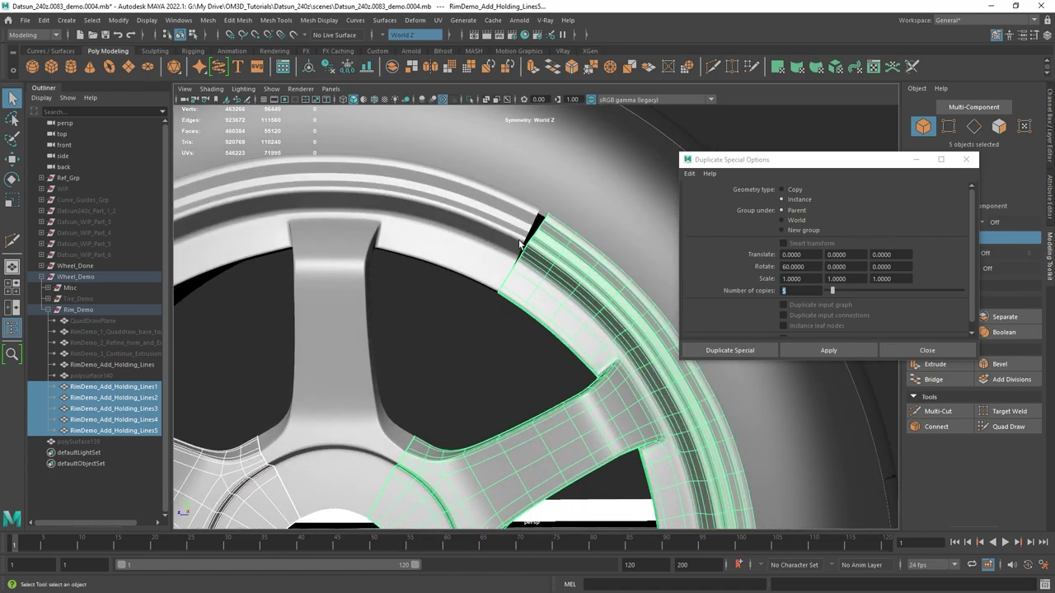
drag(748, 161, 1054, 188)
scroll(750, 278, down, 3)
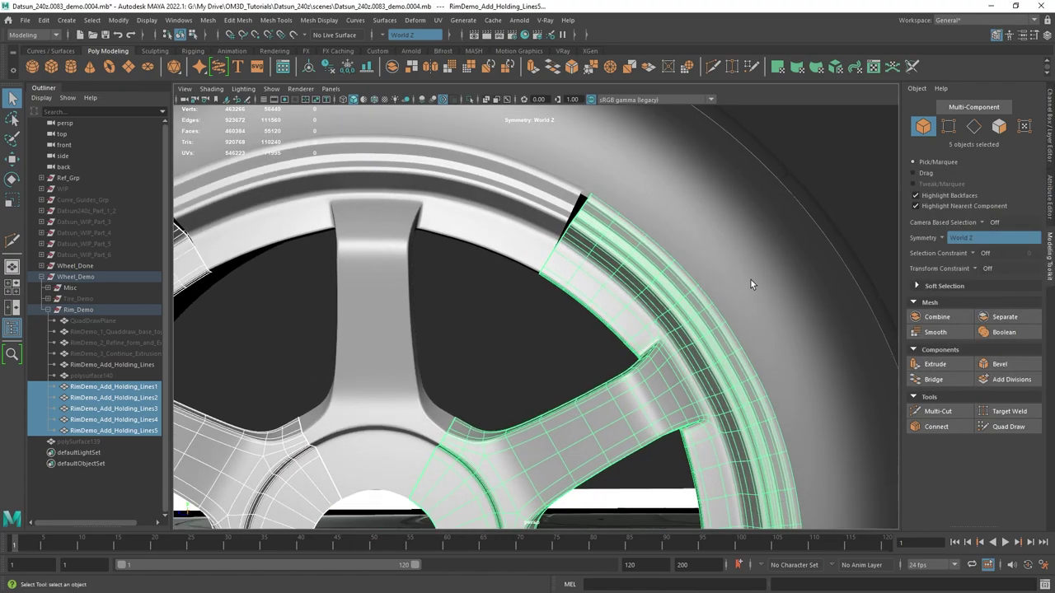
- Switch to the four-view layout and unhide pCylinder39_rimsize_36seg from the Misc group as a rim-size guide
shift+click(423, 280)
key(space)
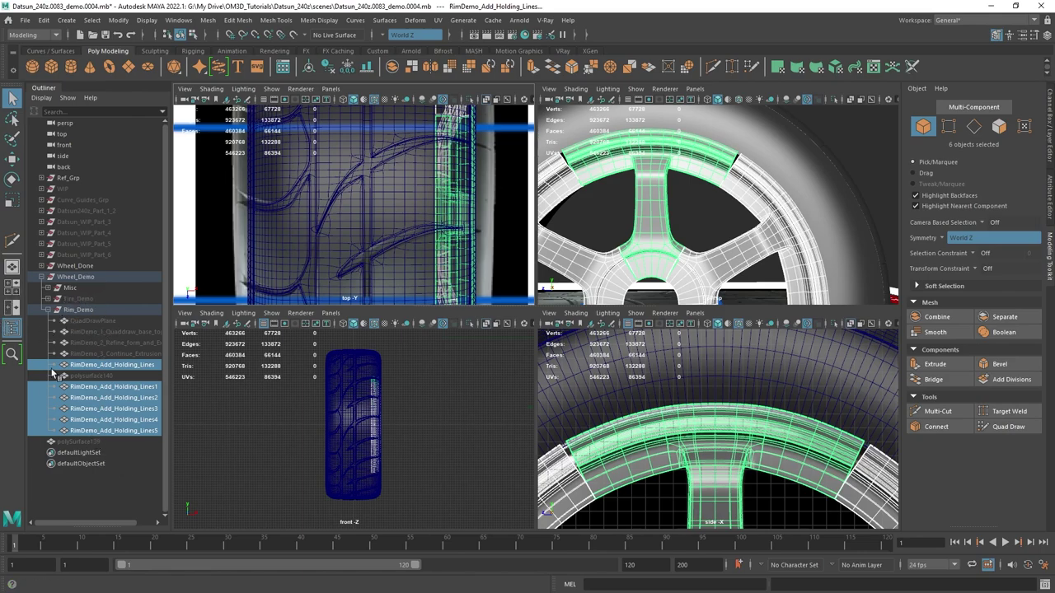
click(47, 287)
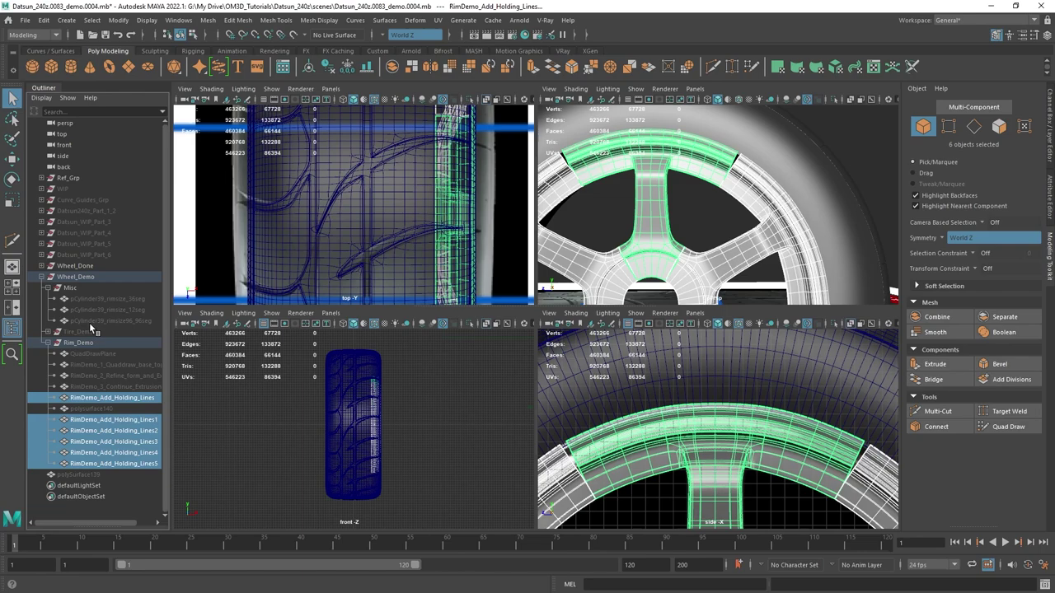
click(144, 298)
key(shift+h)
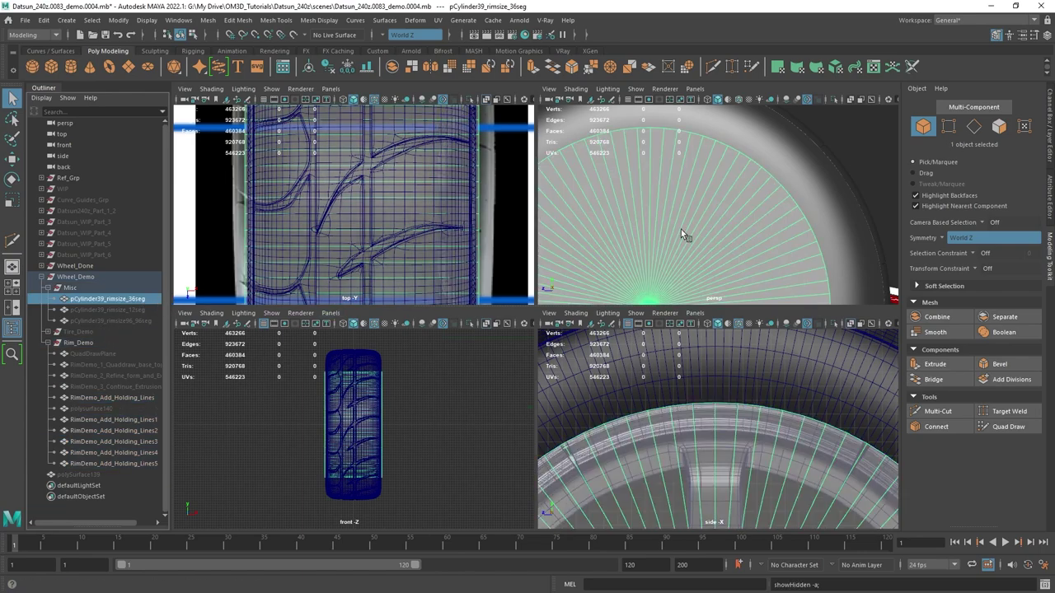
alt+drag(681, 229, 710, 295)
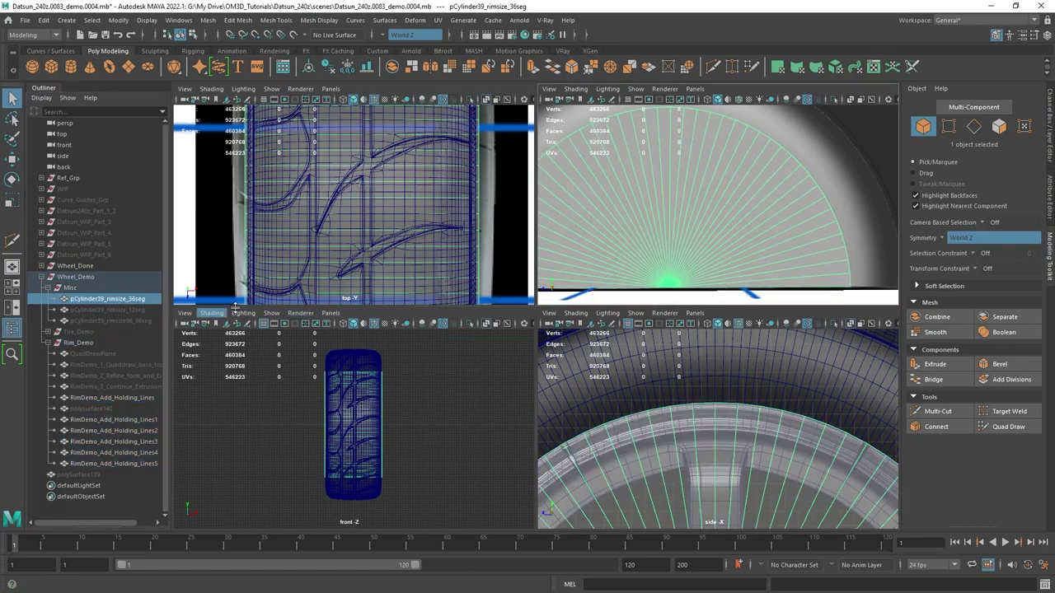
- Isolate all six RimDemo_Add_Holding_Lines segments together with pCylinder39_rimsize_36seg in the side view
click(120, 464)
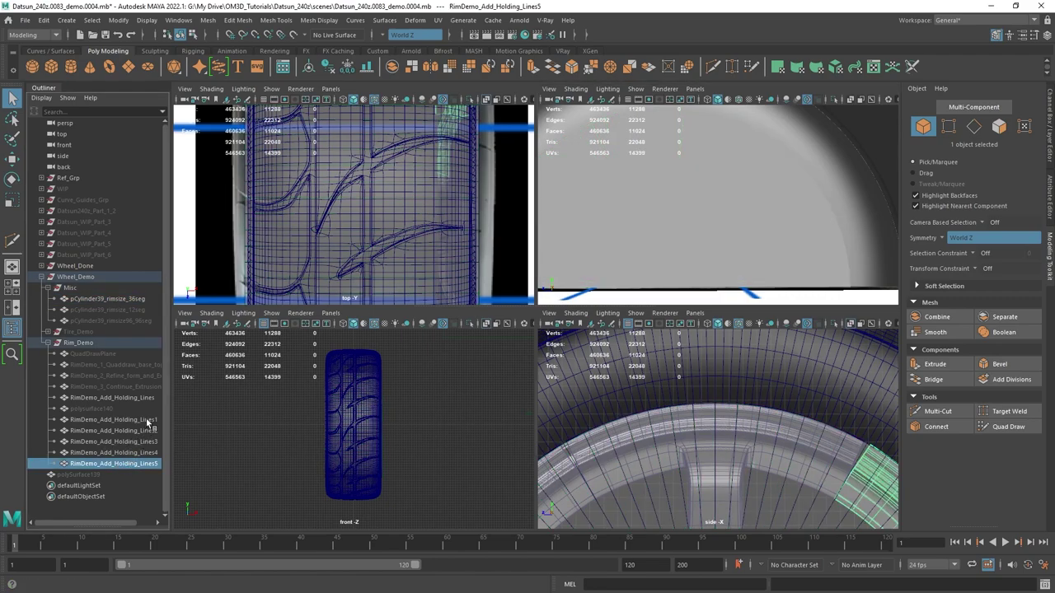
shift+click(149, 420)
ctrl+click(150, 398)
key(space)
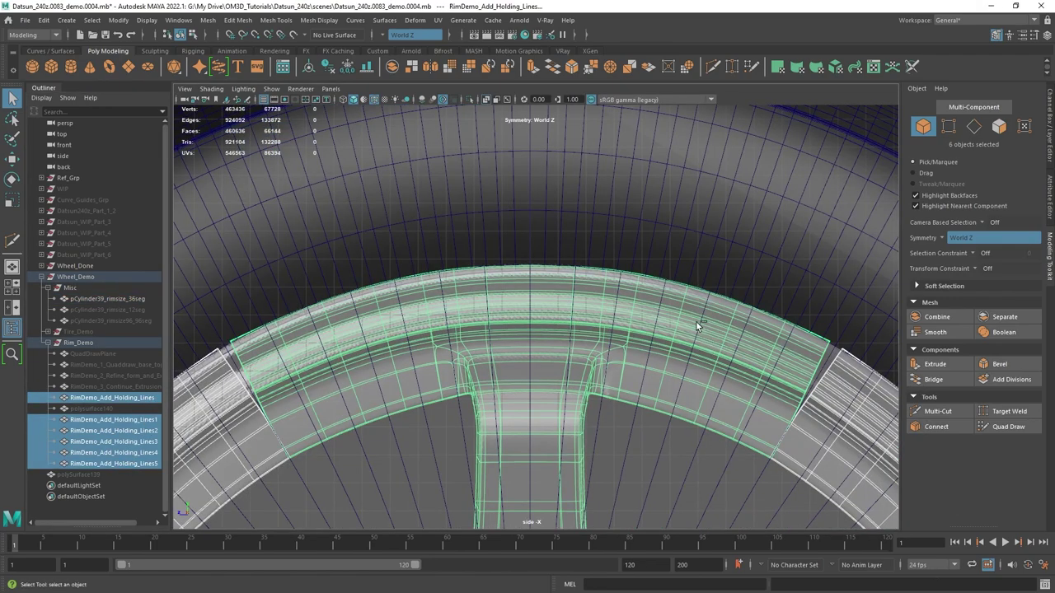
shift+click(660, 458)
key(ctrl+1)
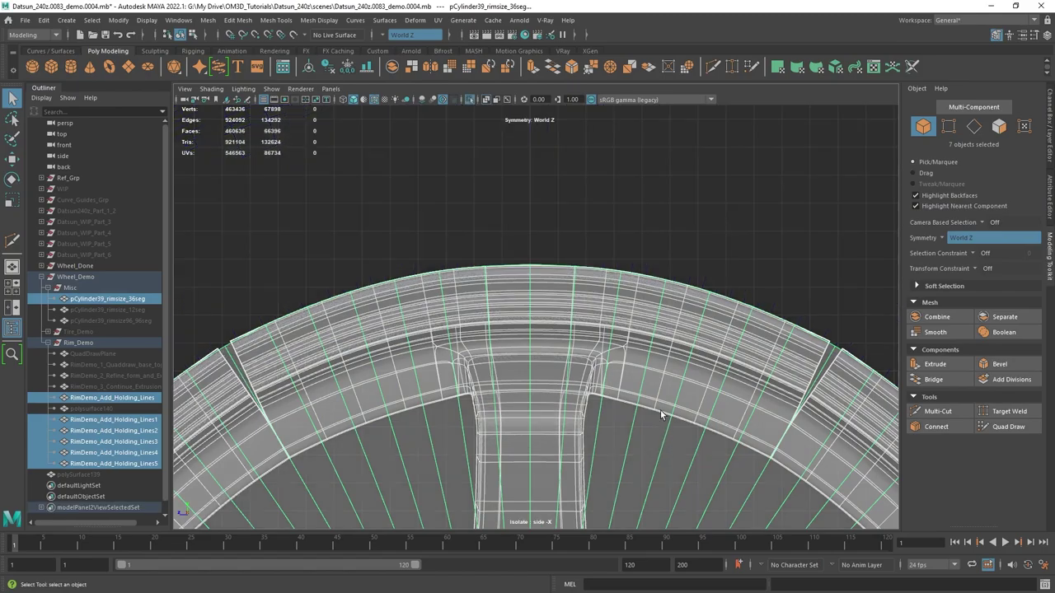
- Examine the gaps between neighbouring rim segments against the outline of the rim-size cylinder
alt+right_drag(660, 410, 550, 226)
alt+middle_drag(798, 375, 697, 228)
alt+middle_drag(719, 149, 599, 244)
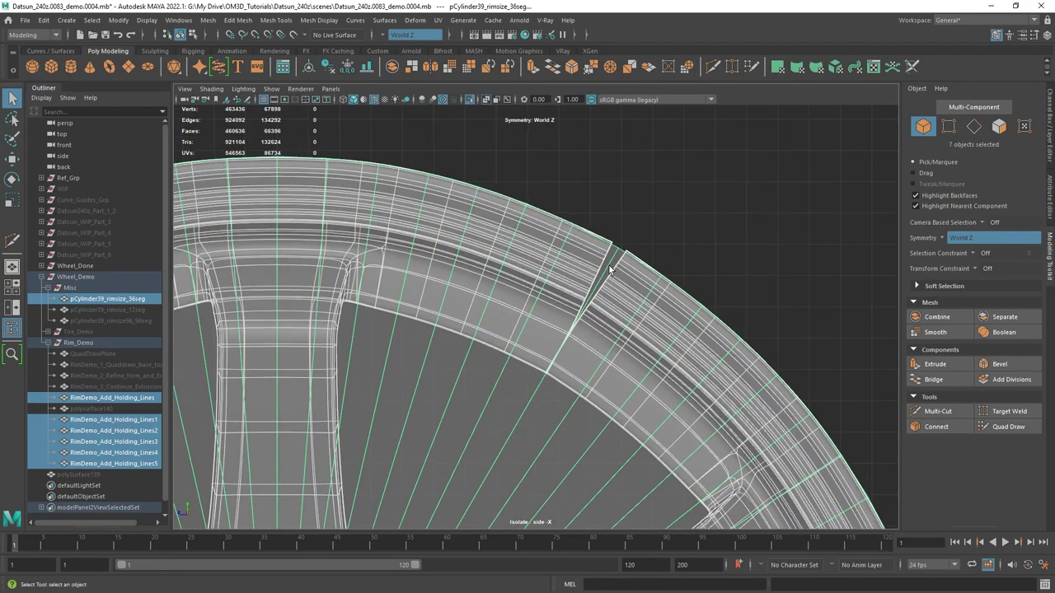
alt+right_drag(599, 244, 586, 233)
click(586, 233)
scroll(629, 224, down, 3)
alt+middle_drag(441, 362, 578, 344)
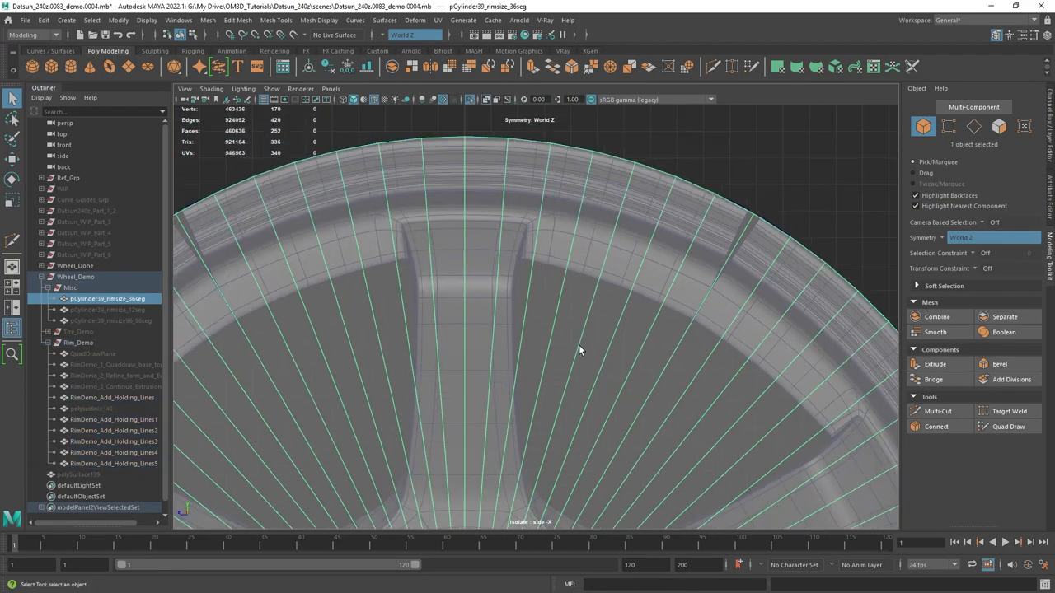
scroll(579, 344, down, 3)
alt+middle_drag(272, 509, 557, 266)
scroll(337, 365, up, 3)
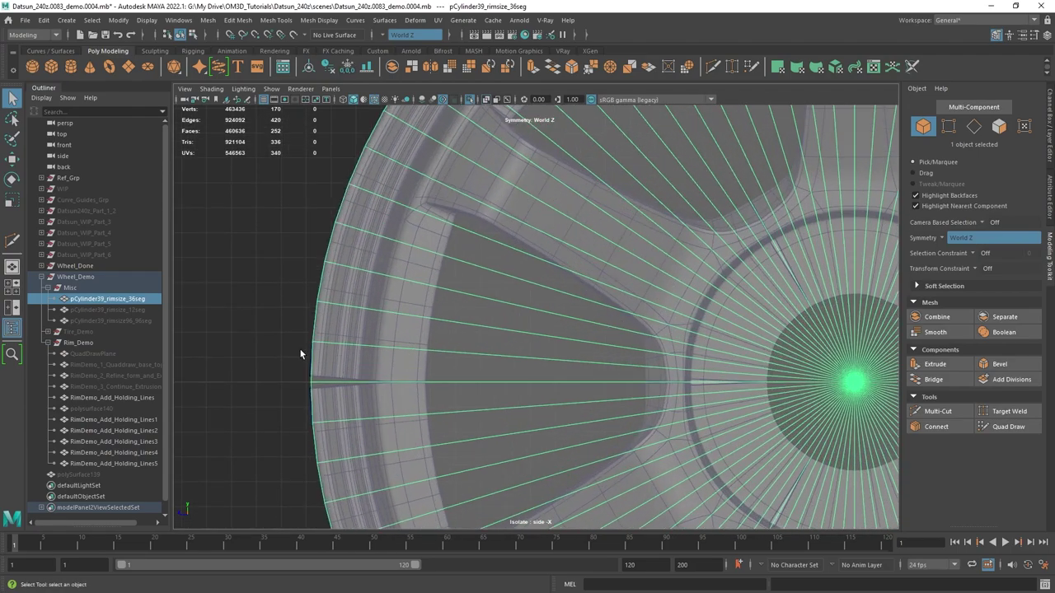
- Select the facing outer-rim border vertices of RimDemo_Add_Holding_Lines1 and RimDemo_Add_Holding_Lines2
click(497, 312)
shift+drag(385, 414, 321, 400)
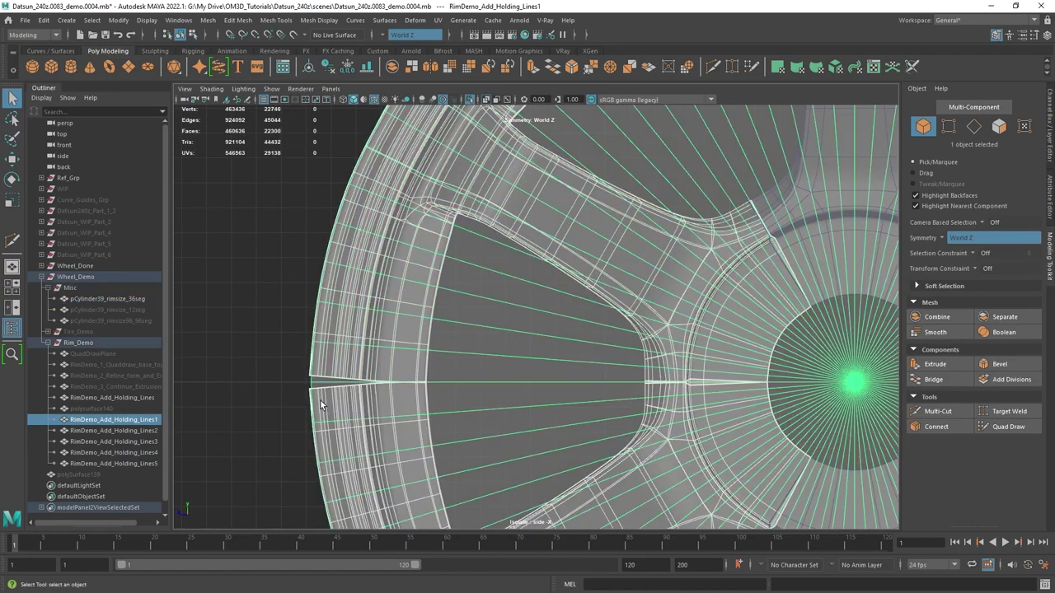
shift+click(529, 353)
alt+middle_drag(529, 352, 631, 322)
right_drag(301, 262, 301, 234)
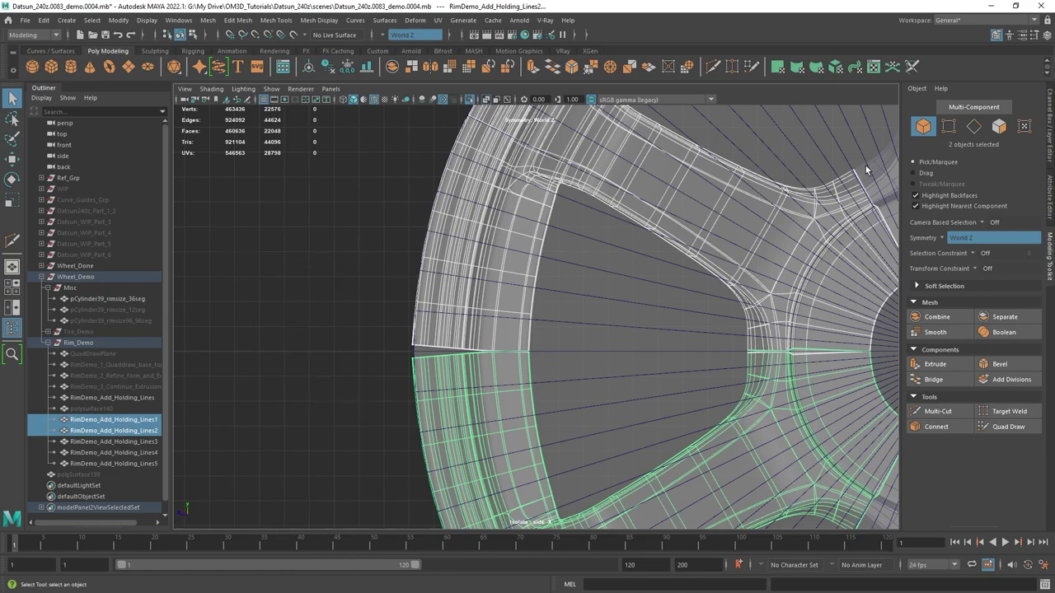
scroll(434, 325, up, 2)
drag(499, 375, 334, 330)
- Set the Scale tool's axis orientation to World and flatten the selected outer-rim seam vertices along Y to close the gap
scroll(421, 318, up, 1)
key(r)
scroll(491, 318, up, 2)
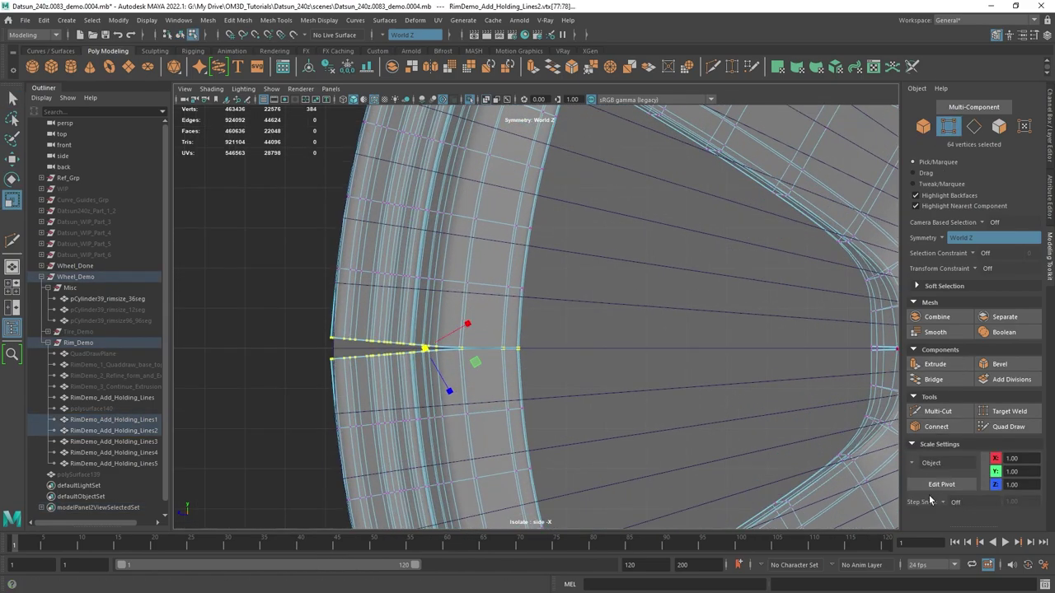
click(916, 463)
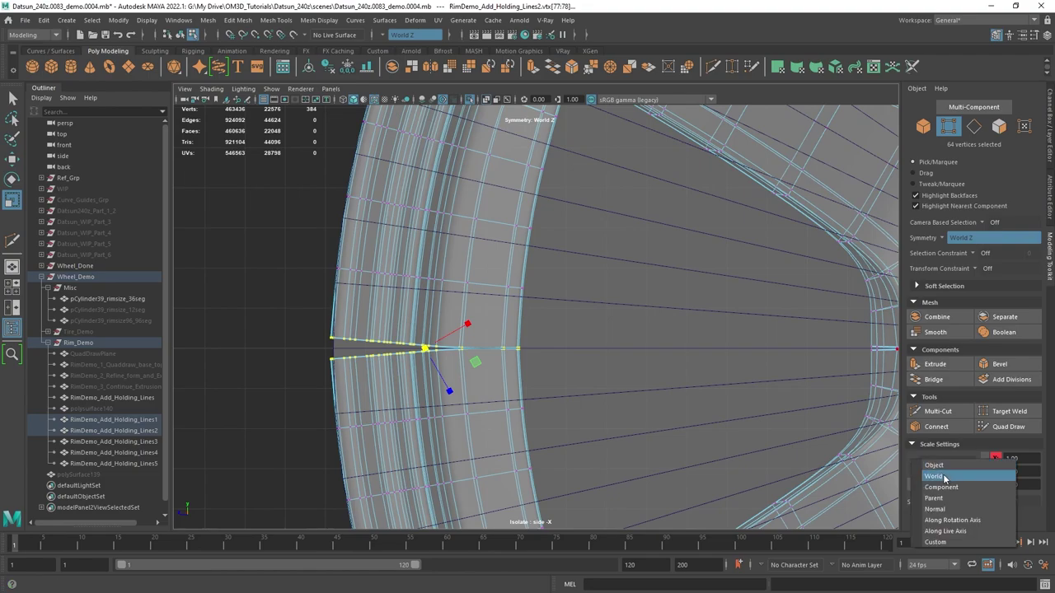
click(939, 477)
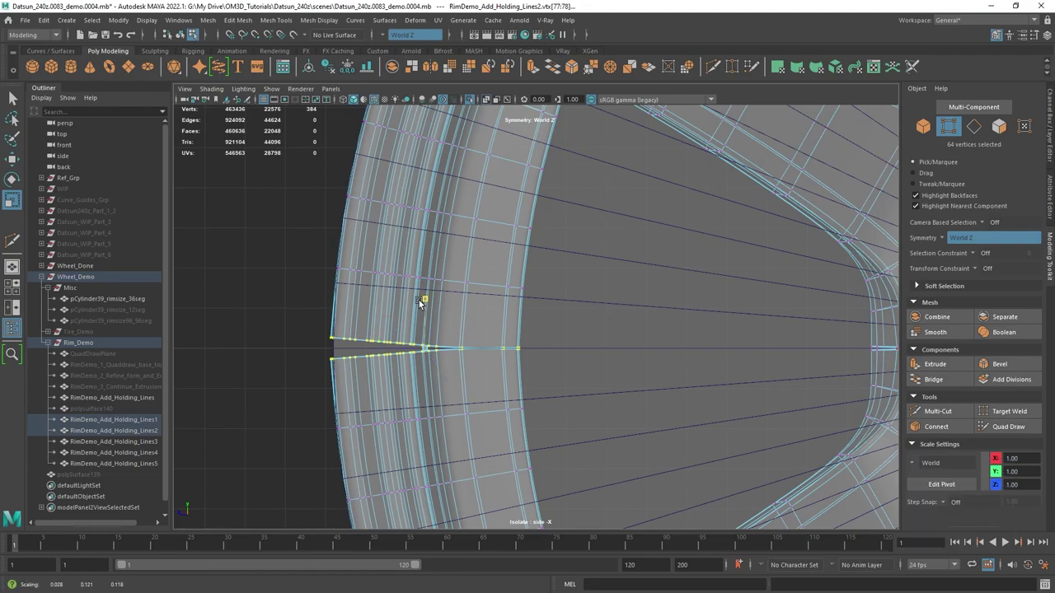
drag(419, 300, 410, 374)
scroll(626, 358, down, 2)
alt+middle_drag(707, 339, 486, 330)
alt+middle_drag(749, 324, 403, 342)
scroll(720, 327, down, 1)
scroll(721, 326, down, 2)
alt+middle_drag(580, 125, 689, 331)
scroll(689, 332, down, 2)
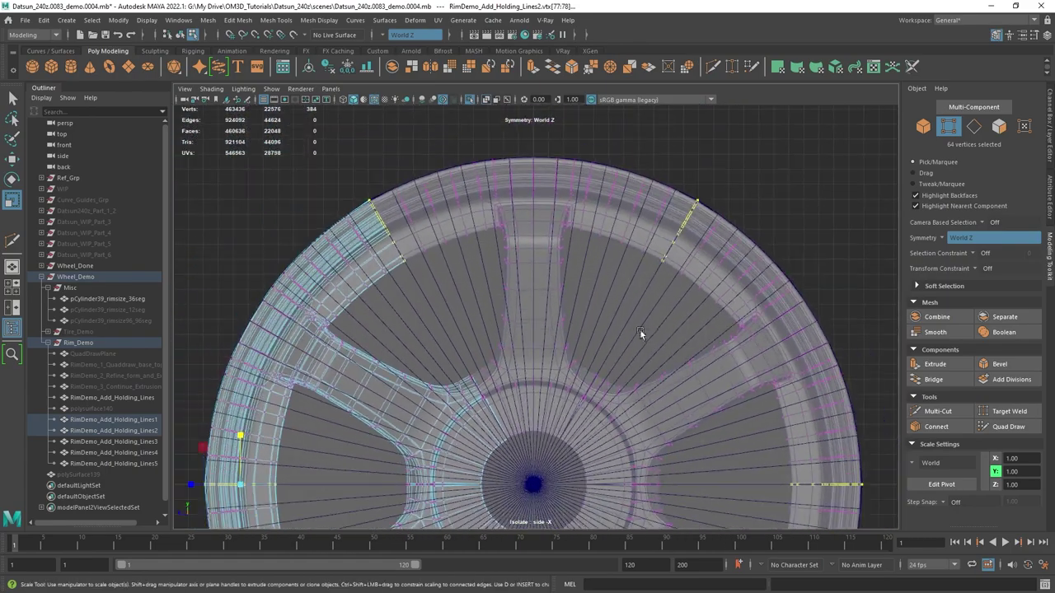
key(ctrl+z)
- Move the outer-rim seam vertices slightly inward along Z to 19.44 to match the rim-size cylinder's outline
scroll(462, 332, down, 1)
alt+middle_drag(462, 333, 538, 225)
scroll(538, 225, down, 1)
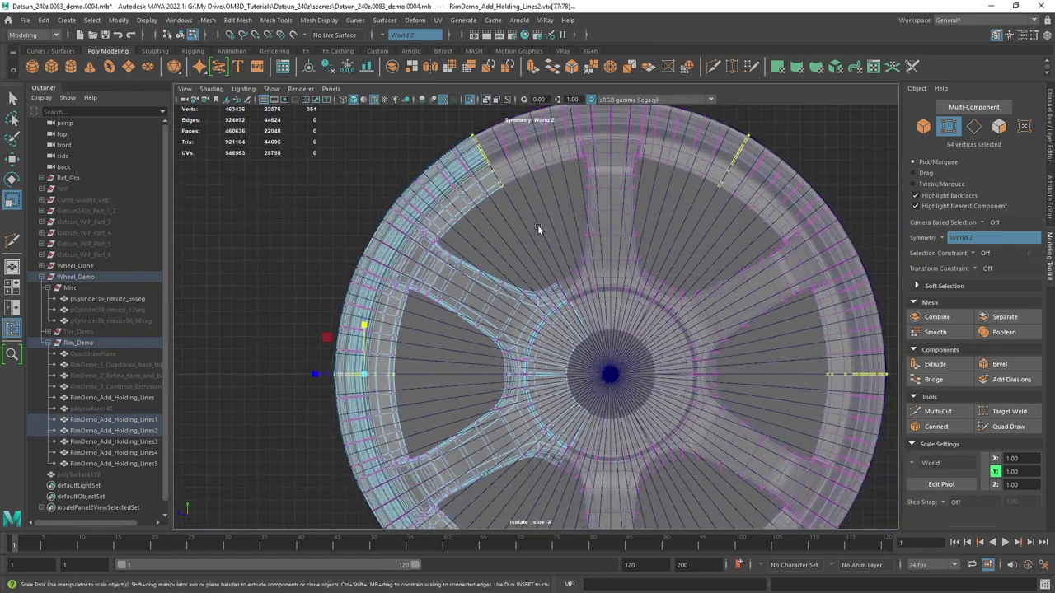
alt+middle_drag(399, 337, 523, 310)
scroll(522, 310, up, 6)
key(w)
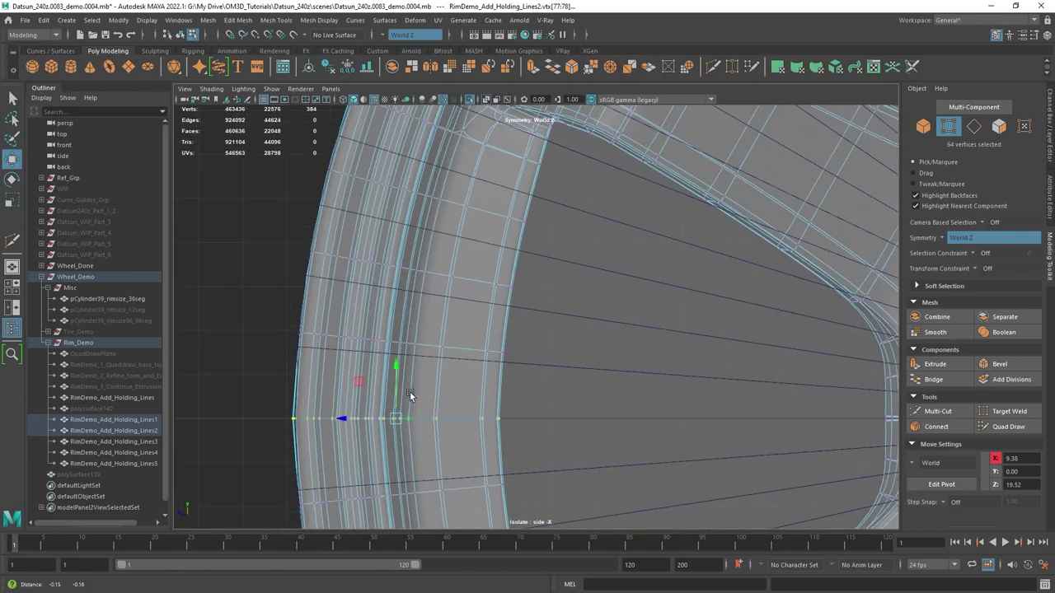
scroll(410, 395, up, 3)
alt+middle_drag(285, 455, 448, 338)
drag(435, 358, 440, 359)
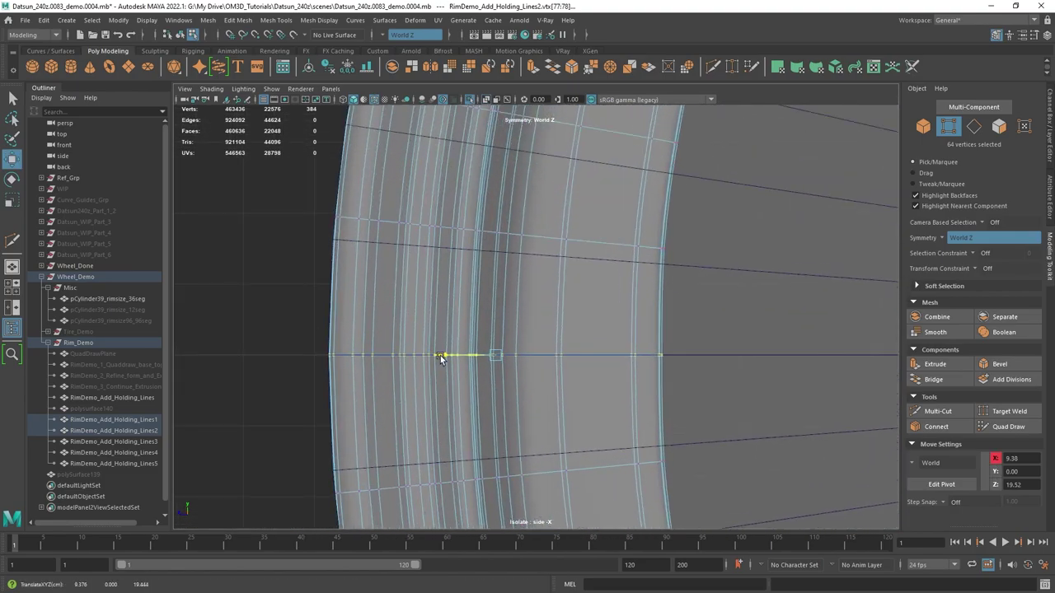
scroll(441, 359, down, 6)
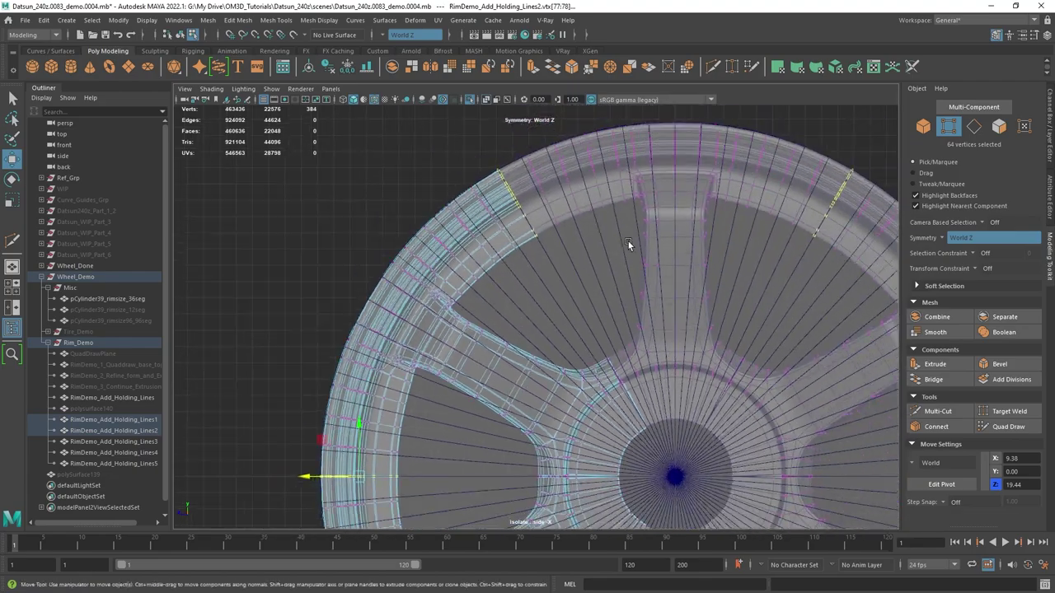
scroll(593, 305, down, 2)
- Switch to the perspective view and isolate the original rim segment with its five duplicates
key(space)
key(space)
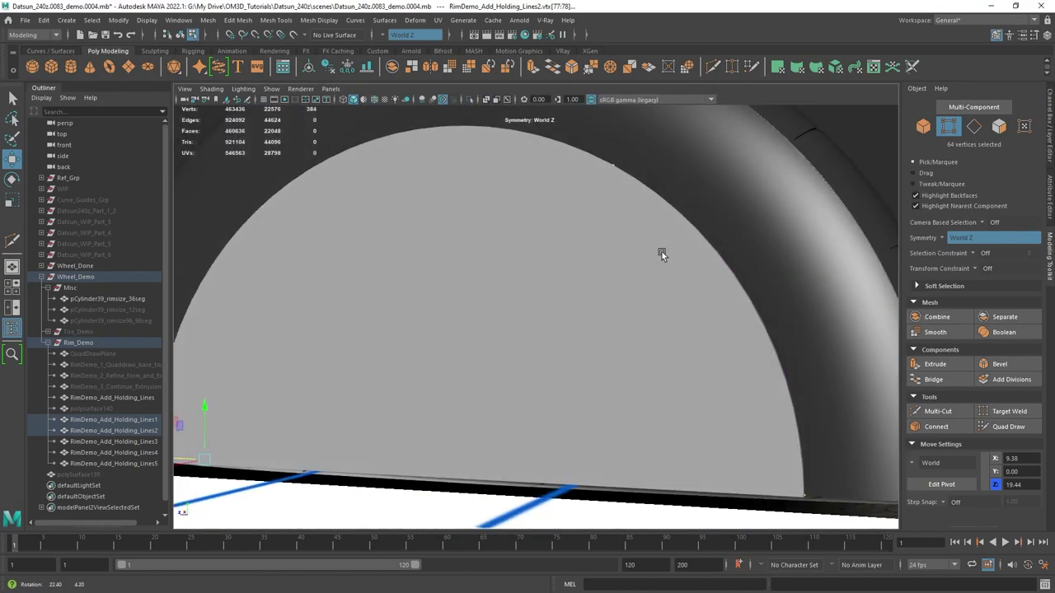
scroll(660, 250, down, 3)
alt+drag(660, 280, 499, 288)
key(q)
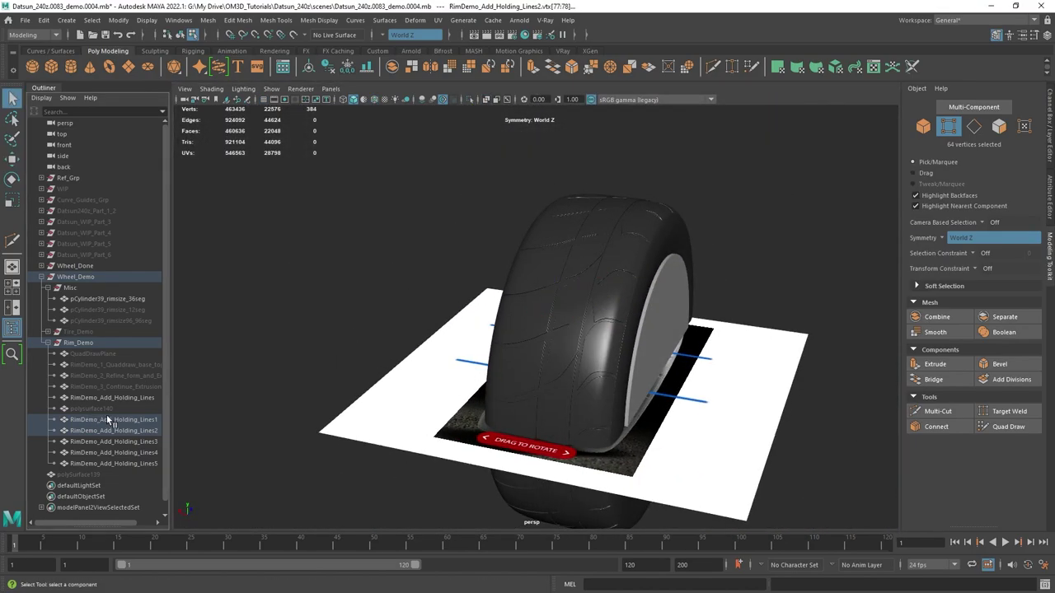
click(124, 421)
shift+click(139, 463)
ctrl+click(134, 398)
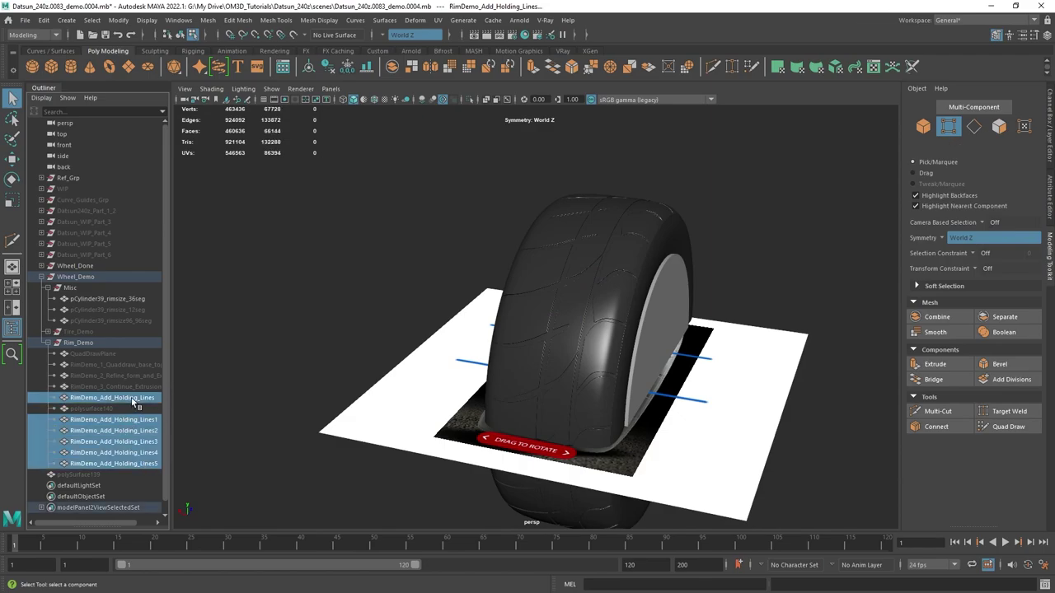
key(ctrl+1)
- Examine the assembled rim in perspective, focusing on the seams between segments around the hub
key(space)
key(space)
scroll(616, 295, up, 4)
alt+drag(716, 234, 546, 320)
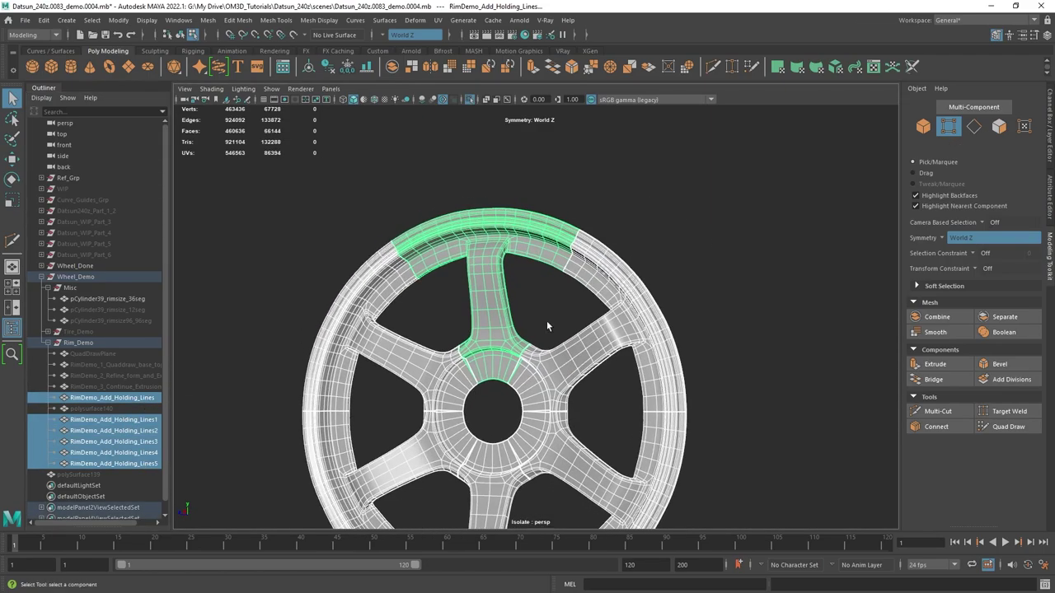
alt+middle_drag(547, 320, 589, 266)
alt+drag(589, 265, 520, 295)
scroll(489, 312, up, 4)
alt+middle_drag(430, 369, 520, 250)
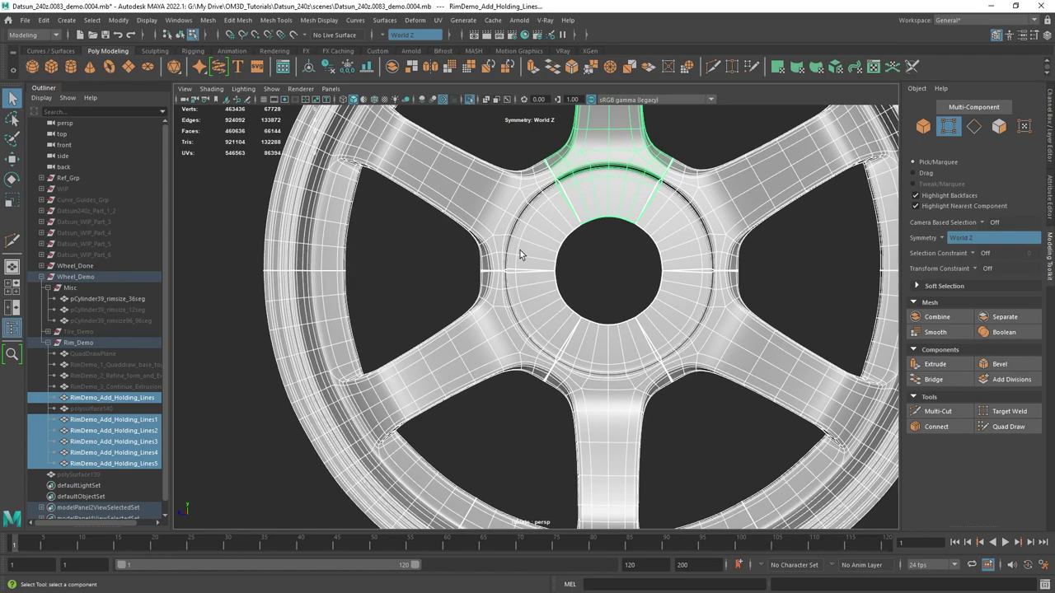
- Return to the side view and isolate only the six rim segments, leaving out the rim-size cylinder
key(space)
key(space)
key(ctrl+1)
alt+middle_drag(487, 348, 553, 168)
key(ctrl+1)
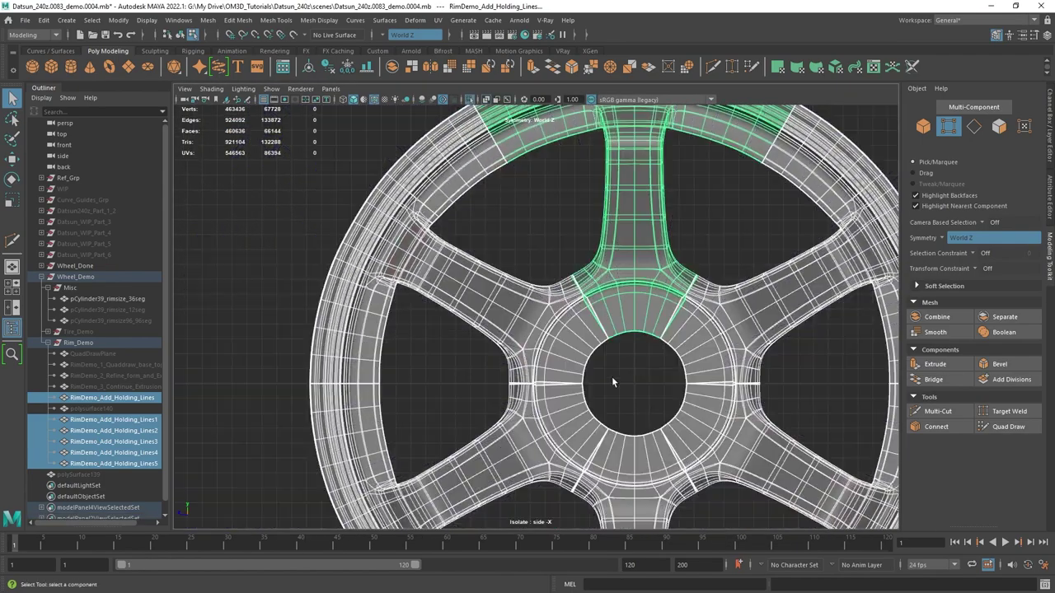
alt+middle_drag(612, 377, 627, 281)
scroll(582, 285, up, 3)
scroll(582, 285, up, 3)
right_drag(579, 213, 521, 218)
drag(502, 250, 683, 280)
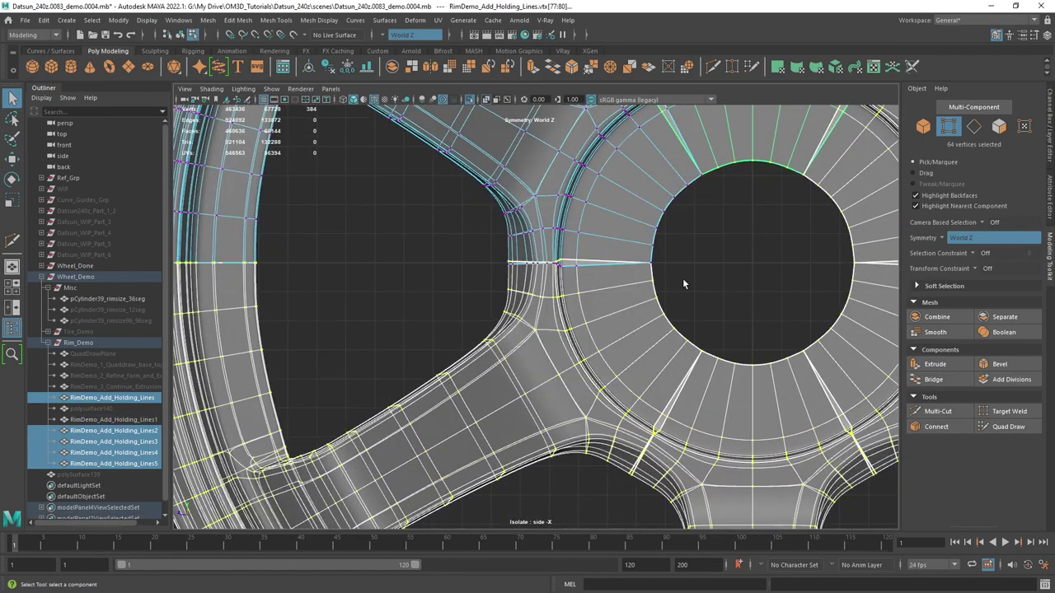
alt+middle_drag(572, 340, 562, 403)
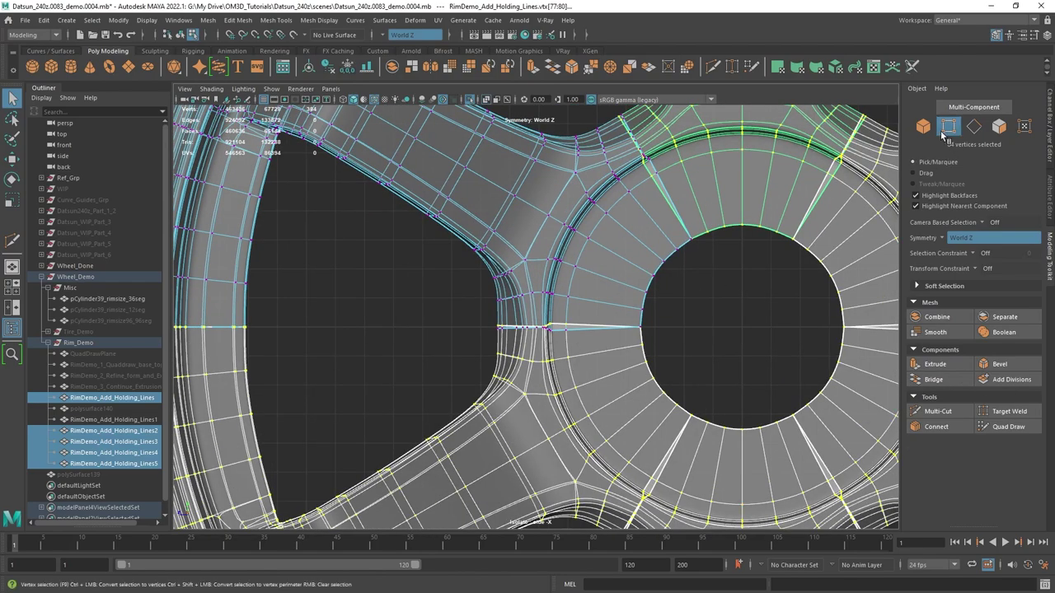
alt+middle_drag(588, 310, 578, 298)
- Select the facing hub seam vertices of RimDemo_Add_Holding_Lines1 and RimDemo_Add_Holding_Lines2 and flatten them along world Y
key(F8)
click(536, 324)
shift+click(544, 294)
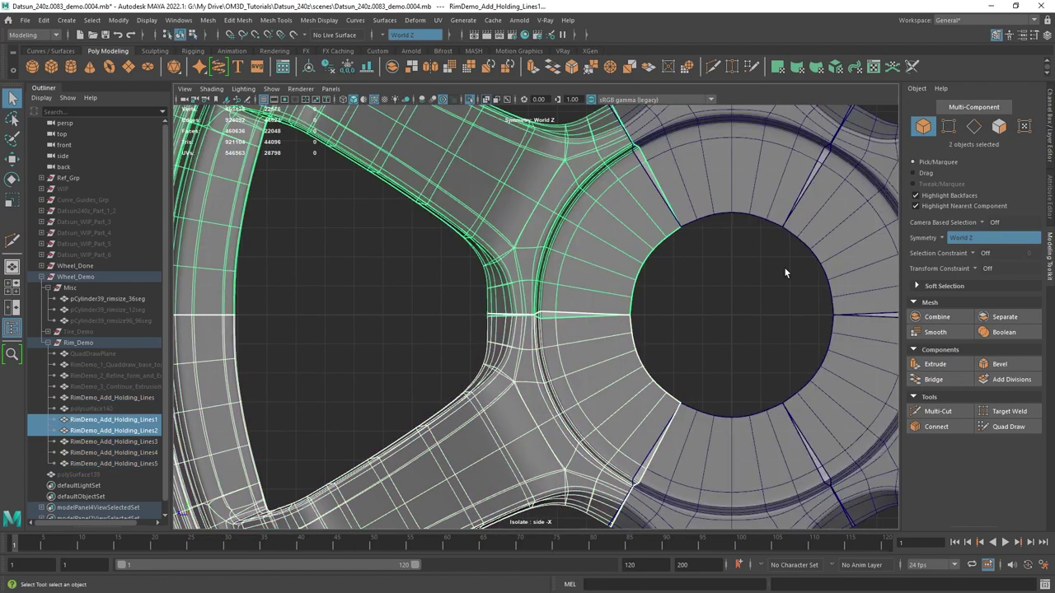
key(ctrl+z)
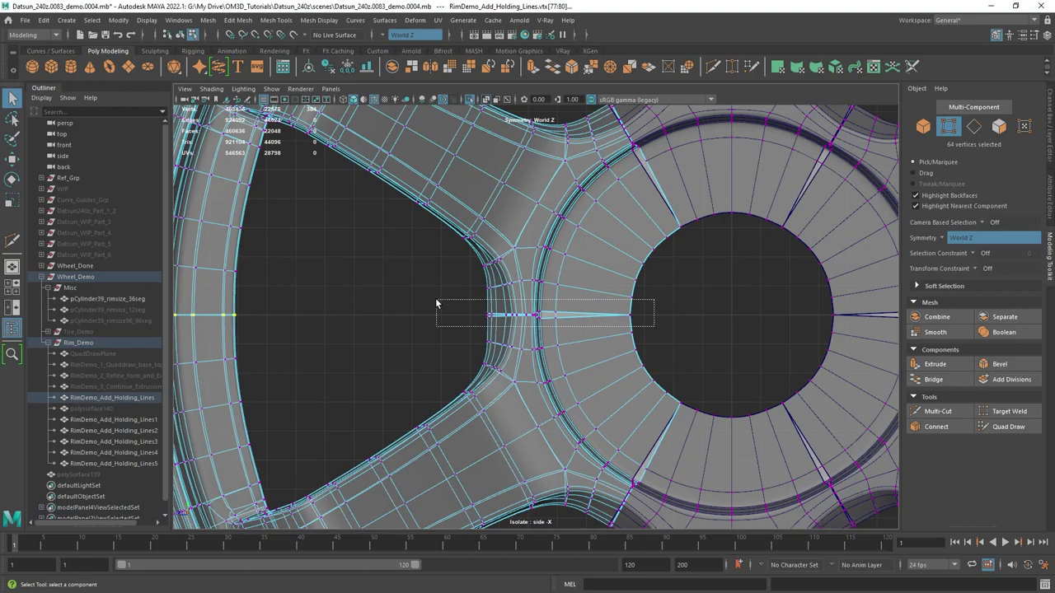
drag(435, 303, 436, 302)
key(r)
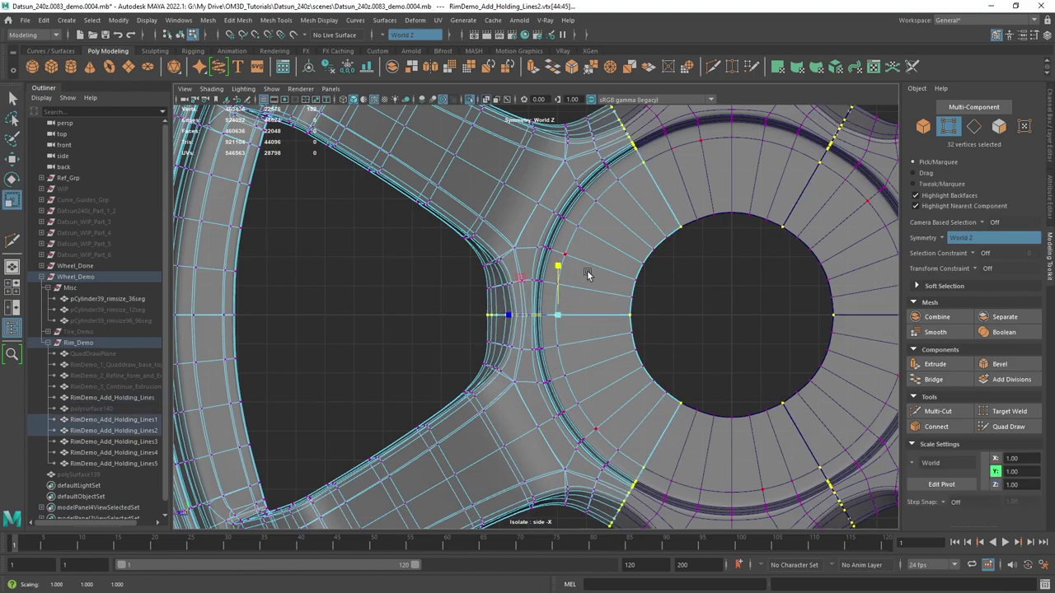
scroll(585, 272, down, 7)
- Return to object mode and group all six rim segments in the perspective view
right_drag(554, 237, 612, 224)
key(q)
alt+middle_drag(627, 243, 607, 275)
scroll(606, 275, down, 1)
key(6)
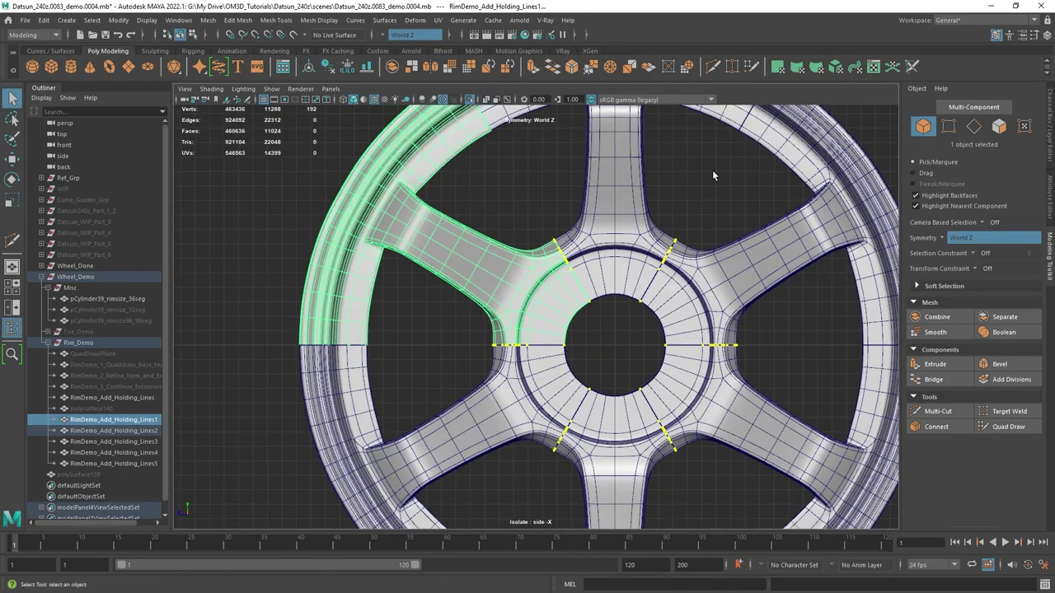
key(space)
key(space)
alt+drag(712, 169, 353, 413)
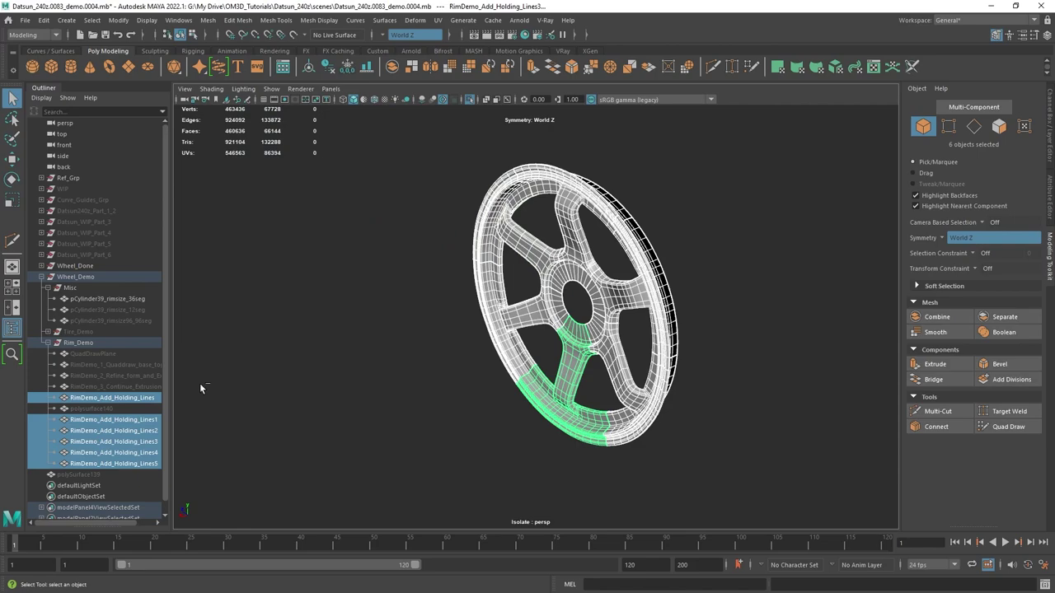
key(ctrl+g)
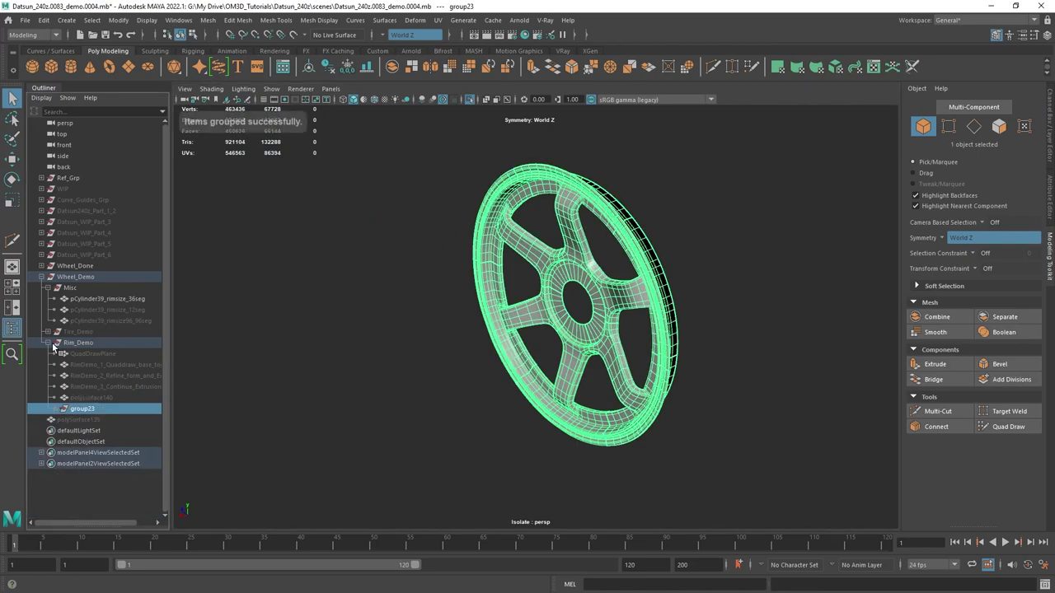
alt+drag(387, 322, 476, 311)
scroll(476, 311, up, 2)
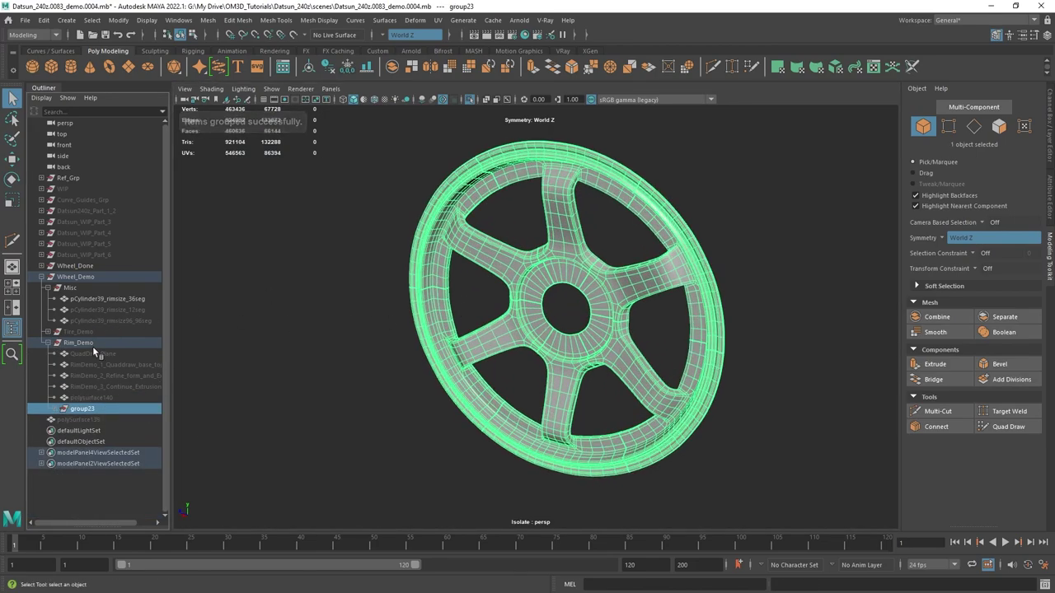
- Isolate the Wheel_Done group and unhide its RimDone mesh
click(48, 343)
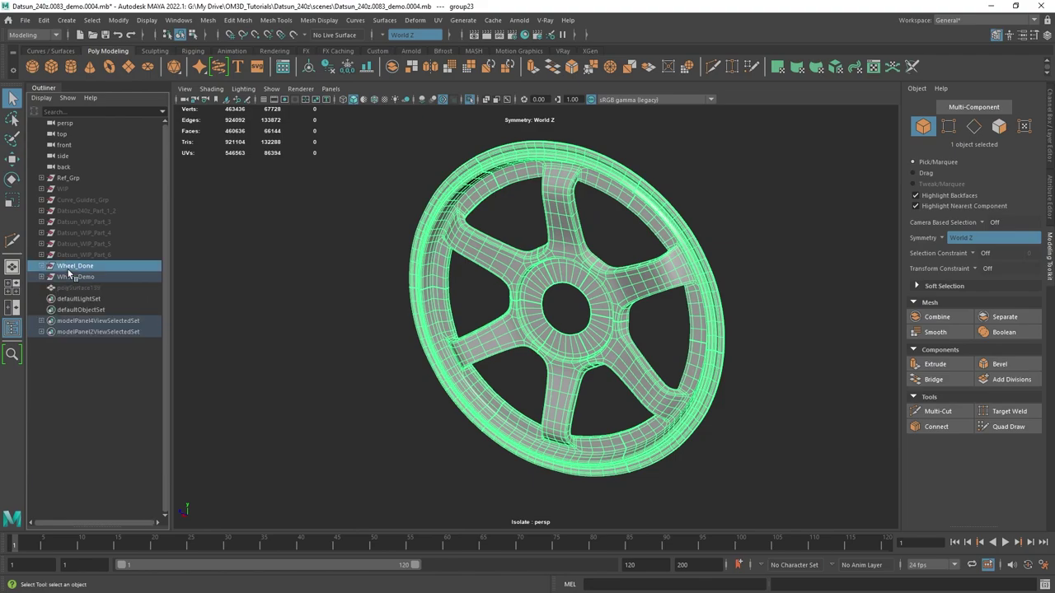
click(70, 270)
key(ctrl+1)
key(ctrl+1)
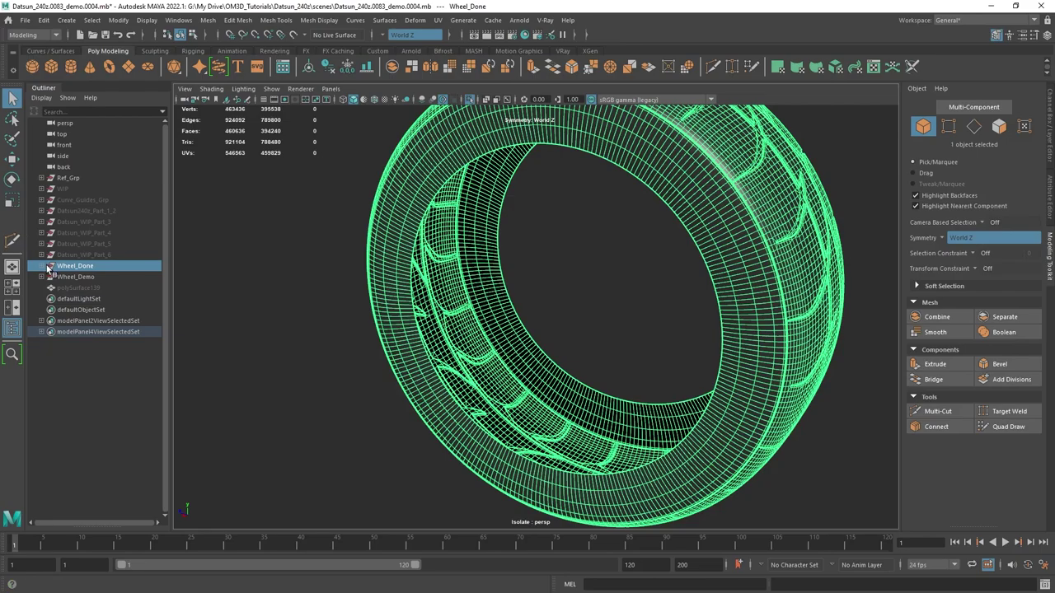
click(76, 277)
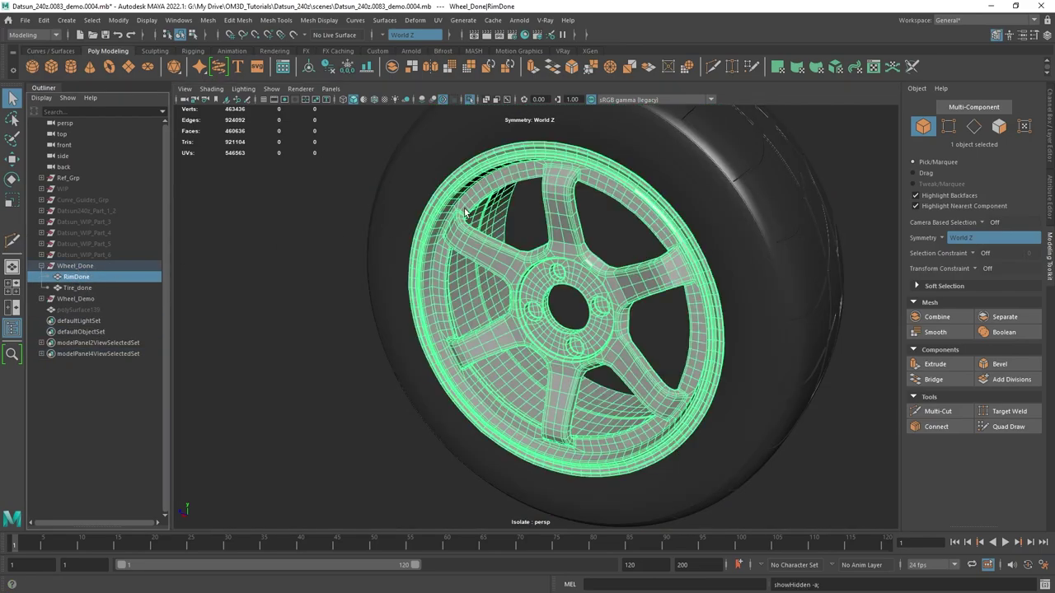
- Frame RimDone and examine the topology around its centre opening and bolt holes
key(f)
alt+drag(591, 241, 540, 287)
alt+middle_drag(643, 326, 640, 255)
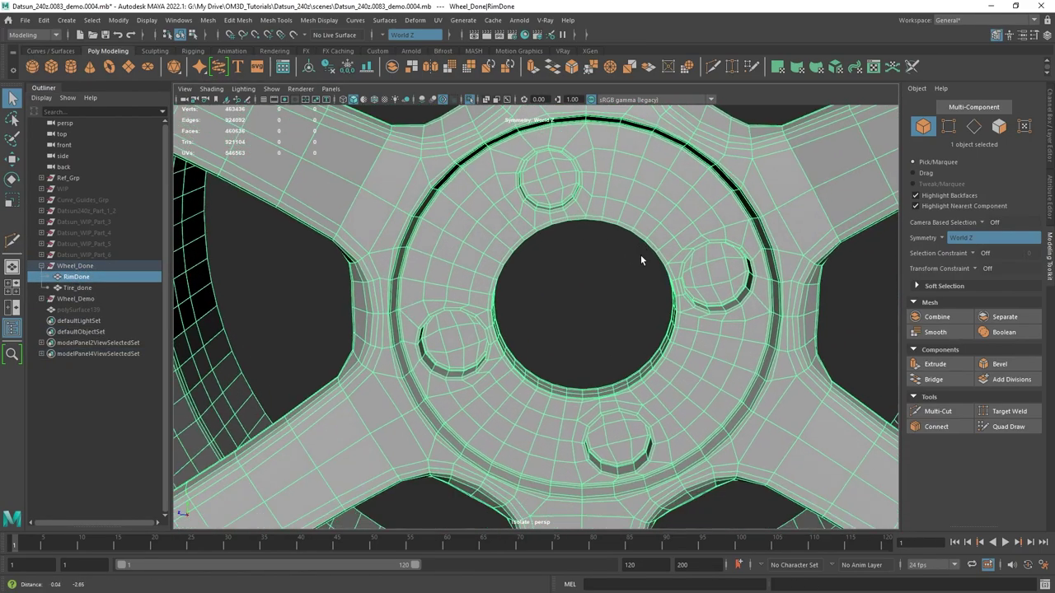
- Show RimDone with smooth mesh preview and deselect it to examine the shaded hub and spokes
alt+right_drag(641, 255, 548, 321)
key(3)
alt+drag(548, 322, 546, 306)
click(546, 306)
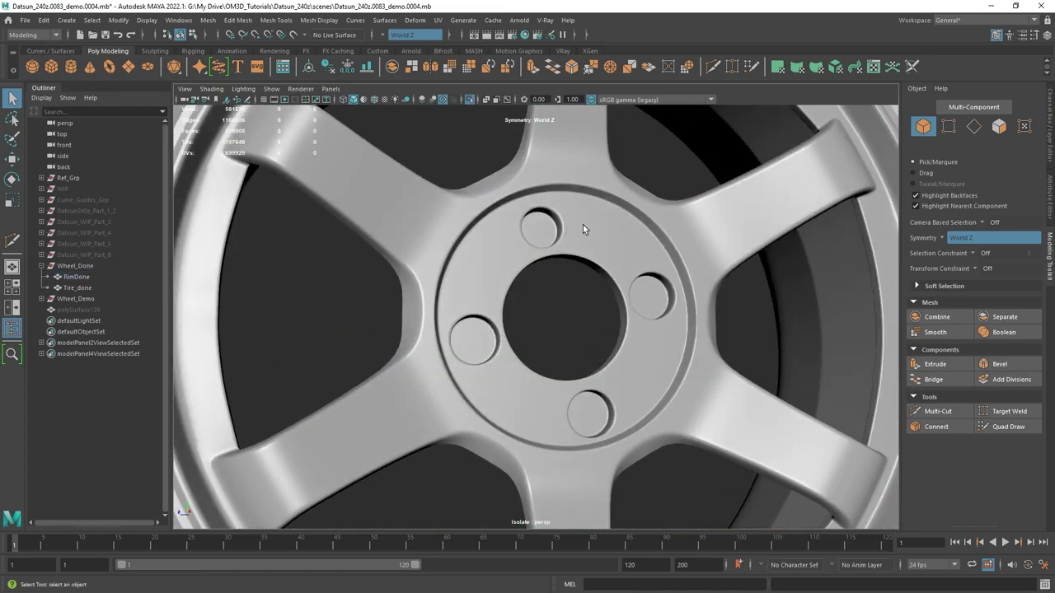
- Select RimDone and examine its wireframe across the hub, spokes and outer barrel inside the tire
click(550, 248)
alt+drag(550, 247, 544, 297)
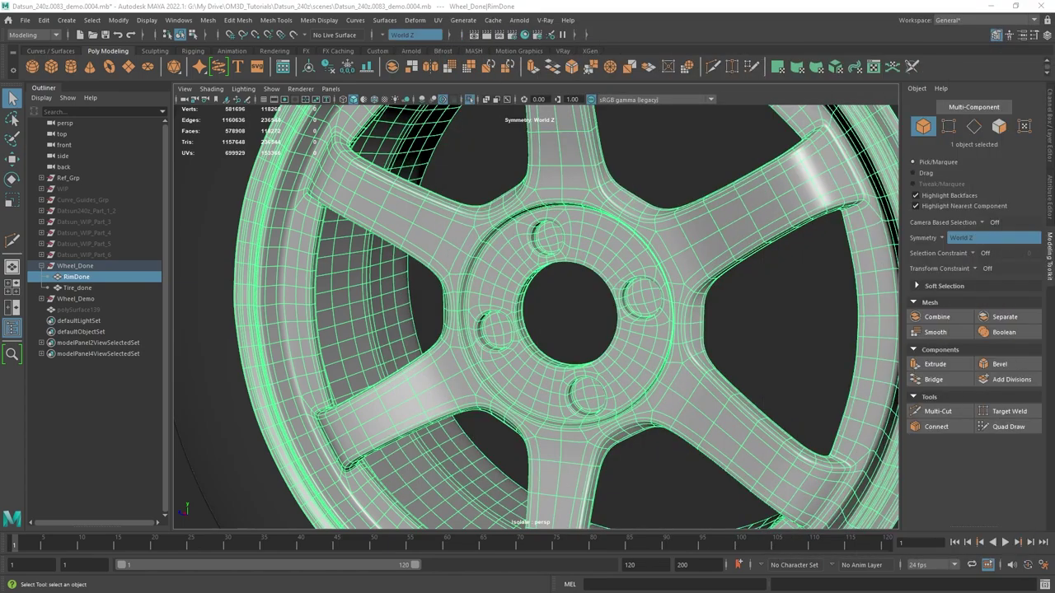
scroll(696, 379, down, 6)
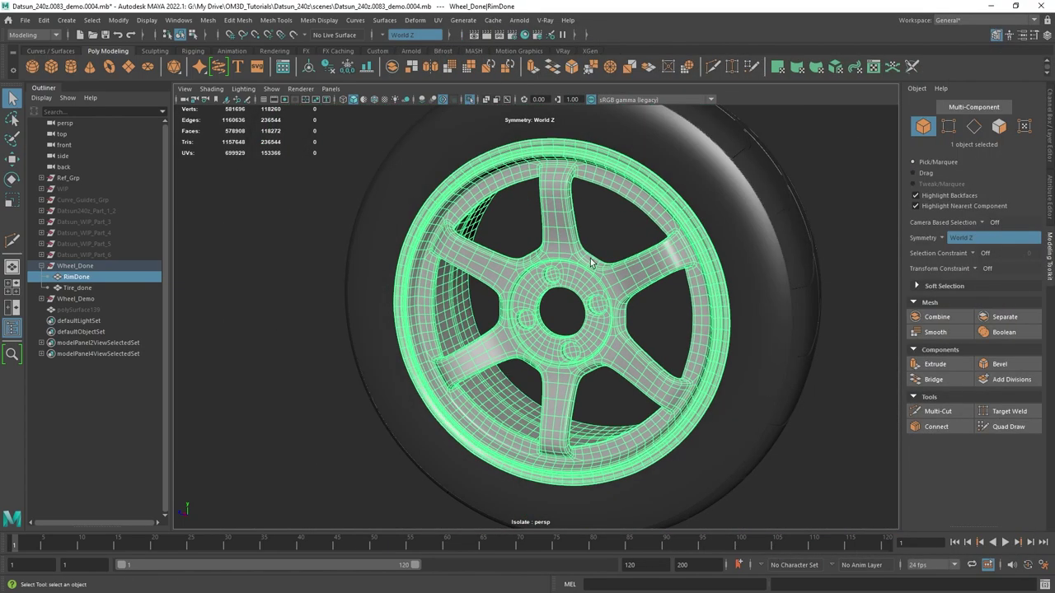
alt+middle_drag(651, 273, 612, 297)
alt+drag(612, 297, 556, 298)
alt+middle_drag(557, 297, 588, 274)
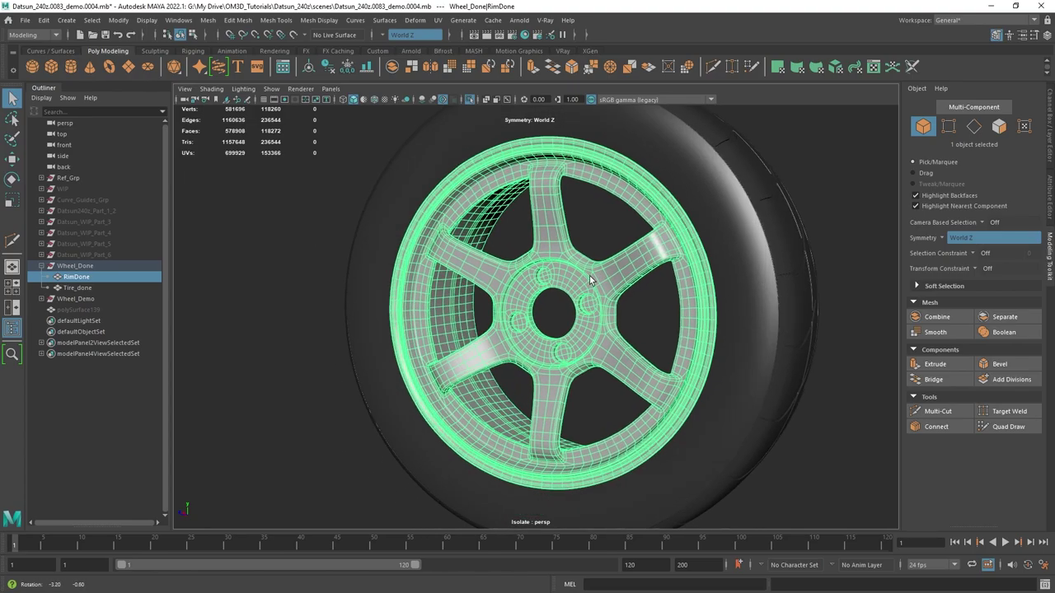
scroll(632, 290, down, 3)
alt+drag(632, 293, 637, 292)
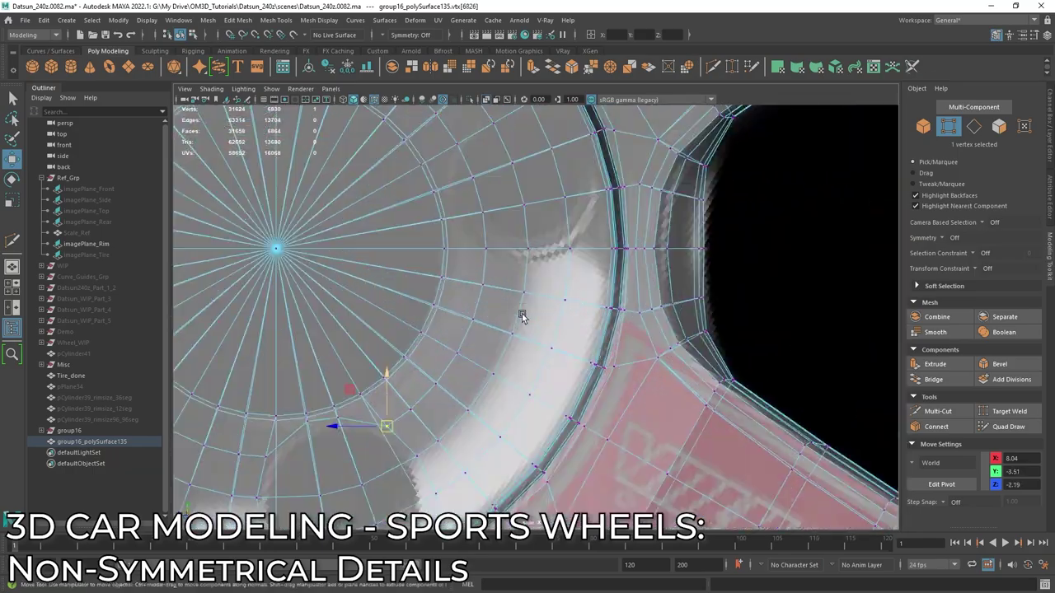
- Recess the four bolt holes and the centre opening into the hub of group16_polySurface135 by extruding their faces inward
scroll(522, 314, up, 5)
ctrl+shift+drag(546, 198, 527, 170)
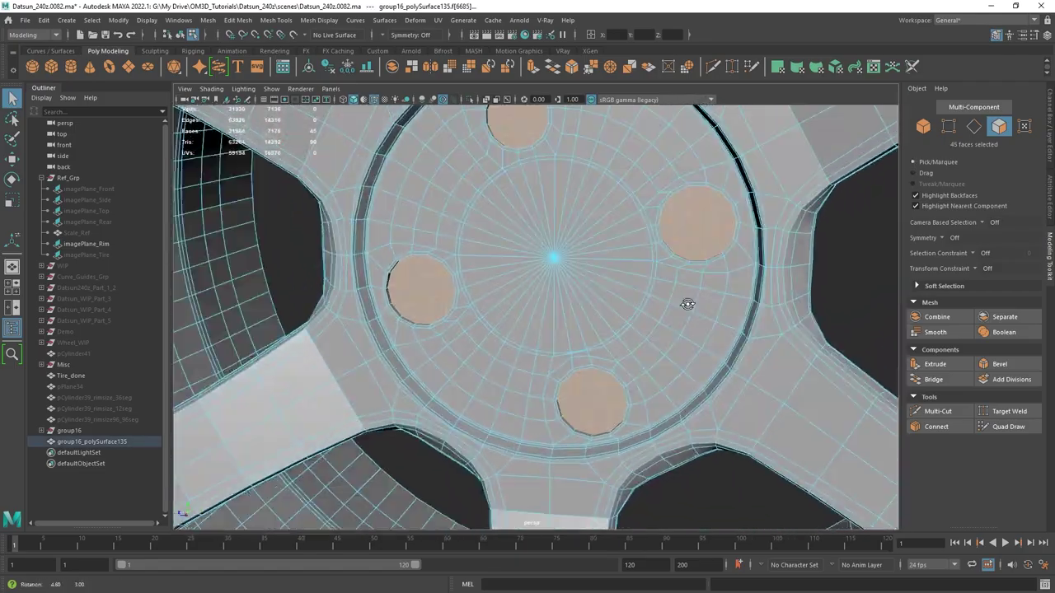
alt+drag(687, 302, 637, 338)
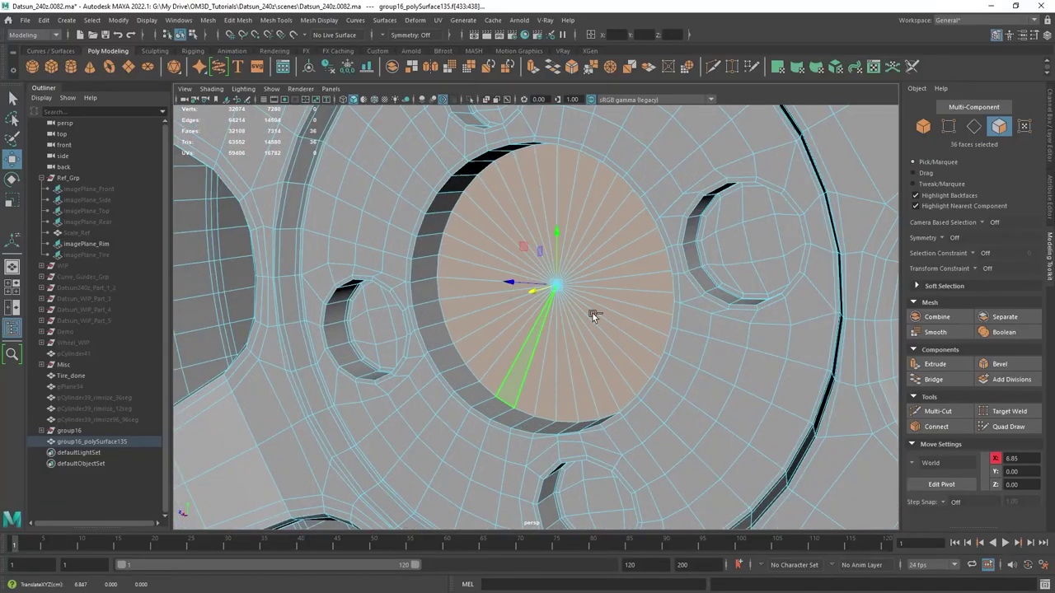
shift+right_click(599, 250)
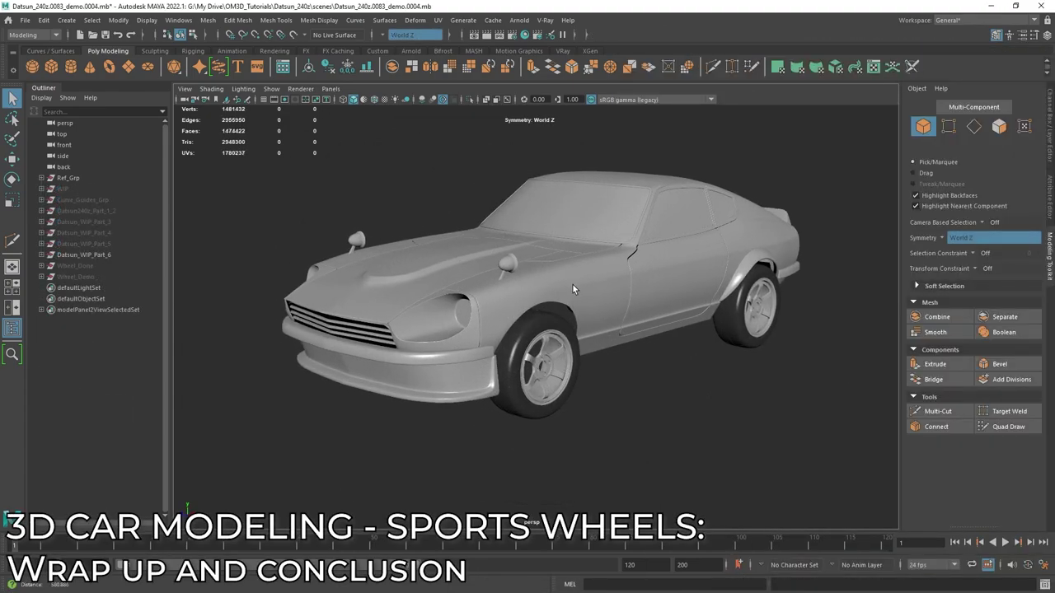
- Isolate the rim and tire of the front wheel on the assembled car
scroll(572, 283, up, 5)
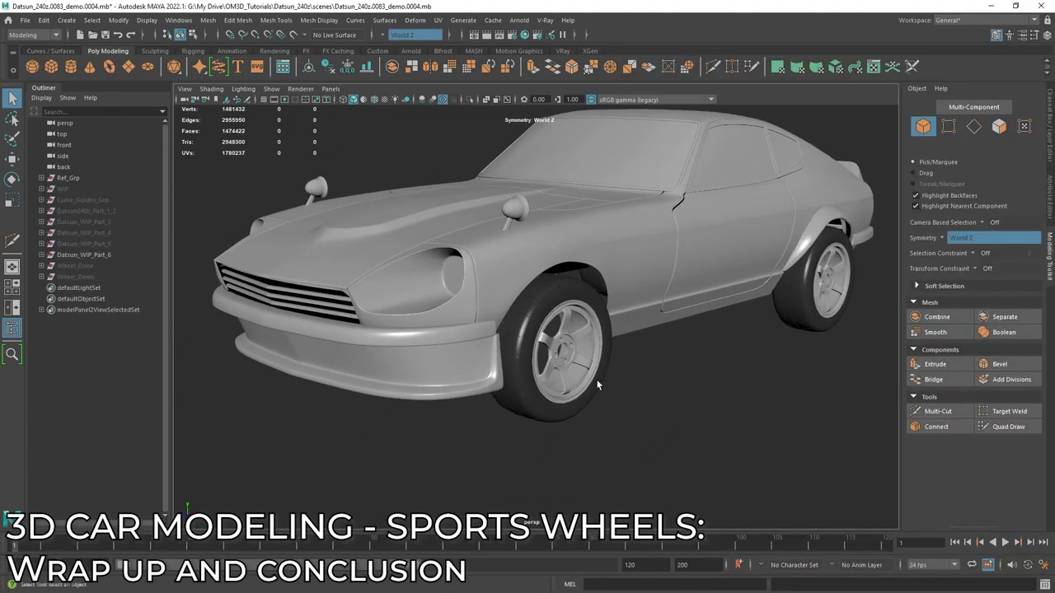
scroll(594, 382, up, 8)
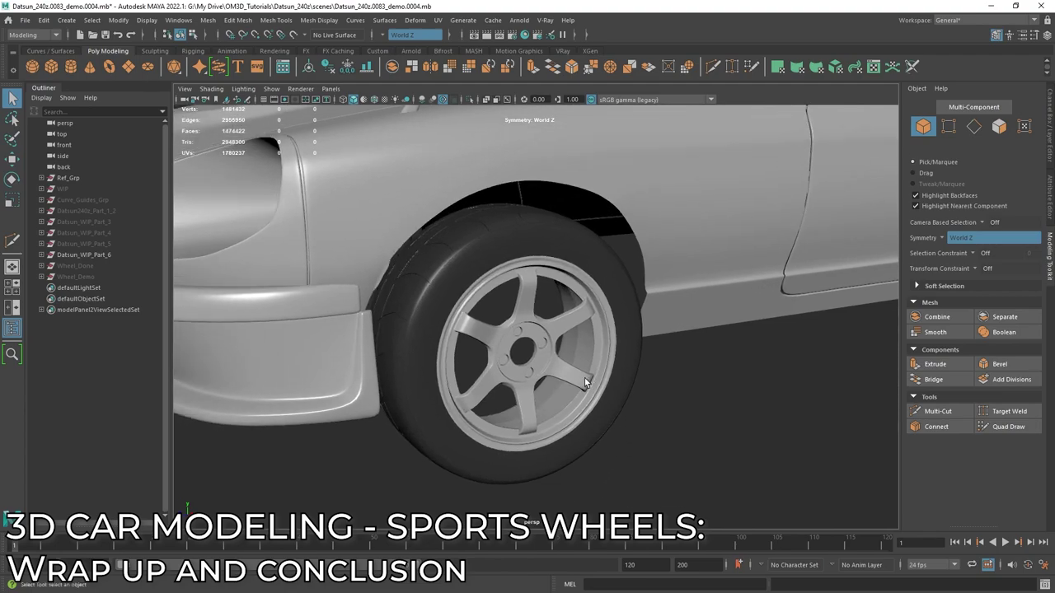
scroll(585, 383, up, 2)
drag(619, 474, 644, 273)
key(ctrl+1)
- Select Tire_done in the isolated wheel and examine its sidewall and tread wireframe
scroll(550, 349, up, 2)
click(550, 349)
click(786, 240)
scroll(643, 275, down, 2)
alt+right_drag(644, 273, 605, 239)
click(579, 216)
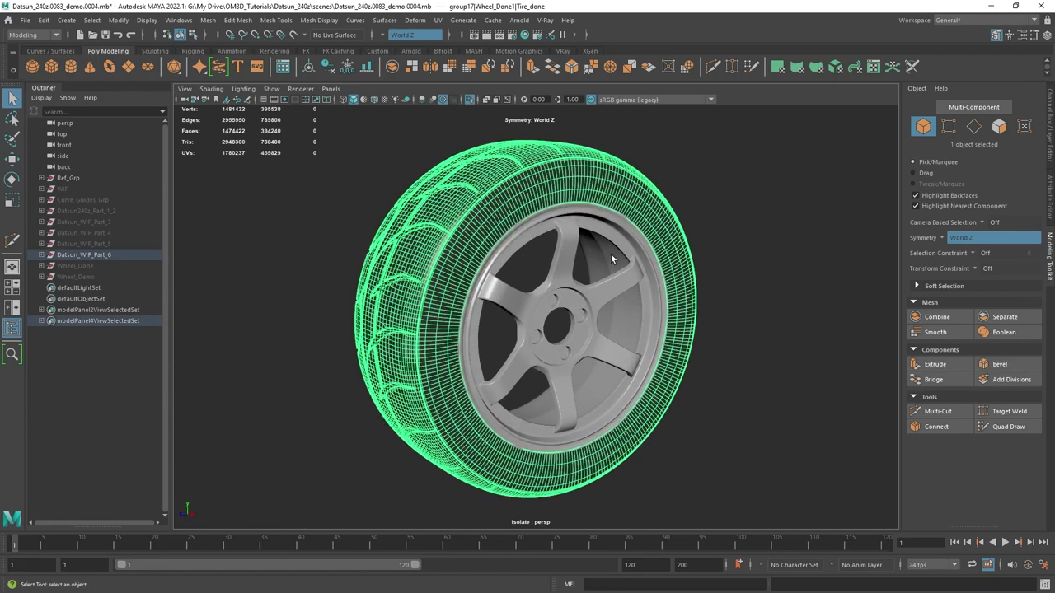
- Examine the isolated wheel's rim spokes and hub from several angles, and restore the display of the full car
click(567, 253)
alt+drag(567, 252, 679, 313)
alt+drag(706, 279, 627, 283)
scroll(690, 295, up, 5)
click(640, 345)
alt+drag(641, 346, 608, 385)
scroll(608, 385, down, 3)
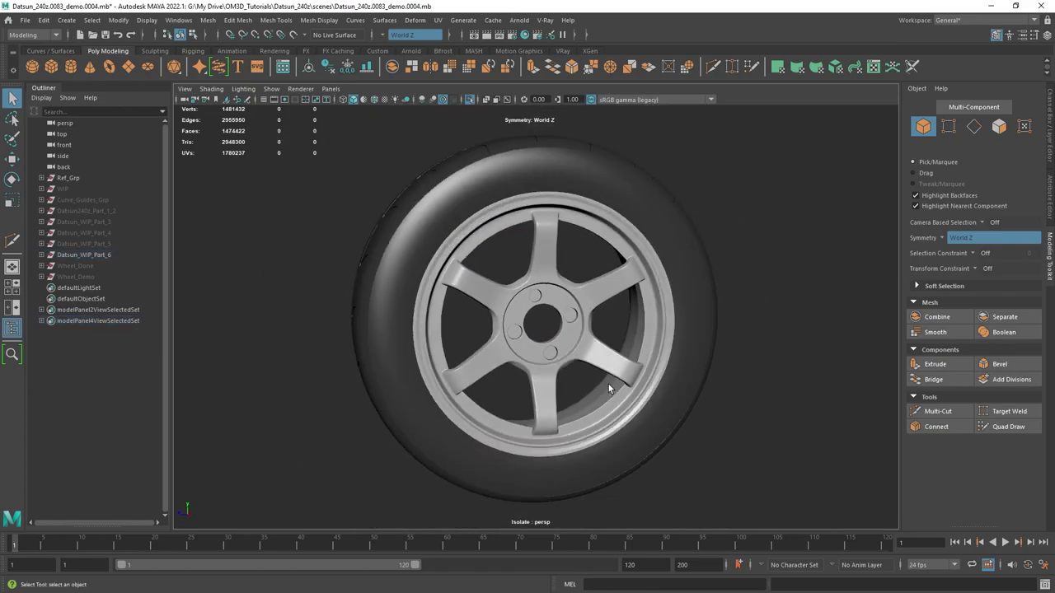
key(ctrl+1)
- Examine the wheels of the white car in the side-view photo on the reference board and return to the Maya scene
right_drag(1054, 494, 675, 383)
scroll(672, 381, down, 10)
scroll(577, 338, up, 10)
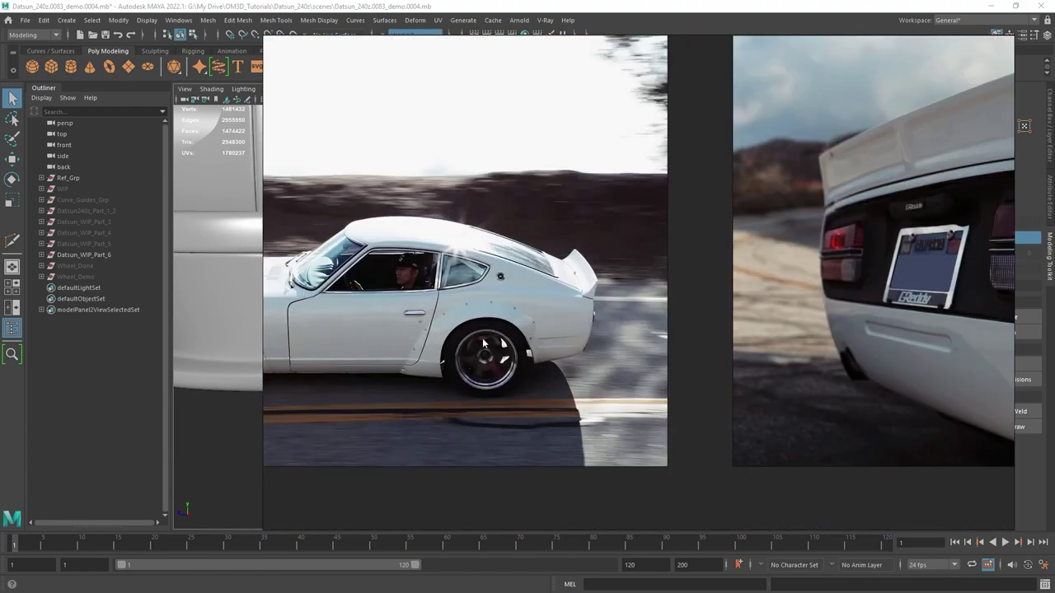
middle_drag(484, 342, 655, 294)
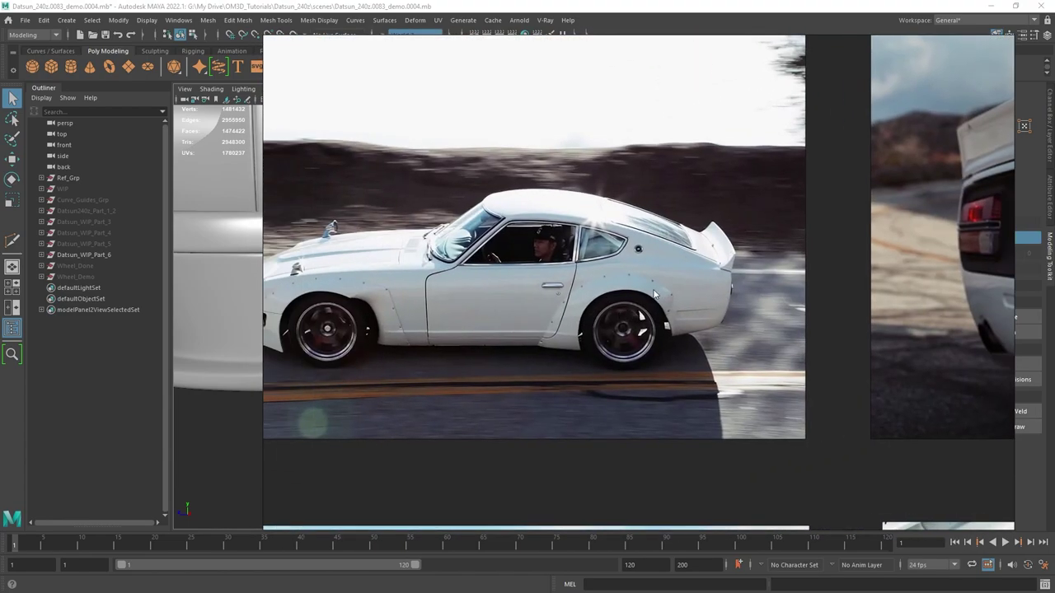
scroll(528, 342, up, 2)
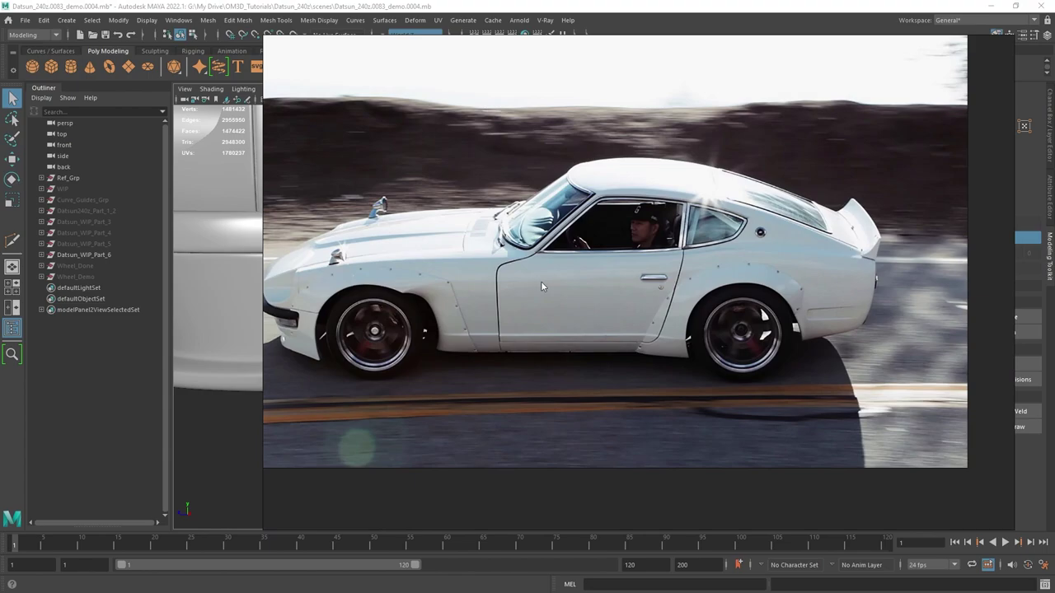
middle_drag(541, 281, 619, 270)
scroll(607, 314, down, 10)
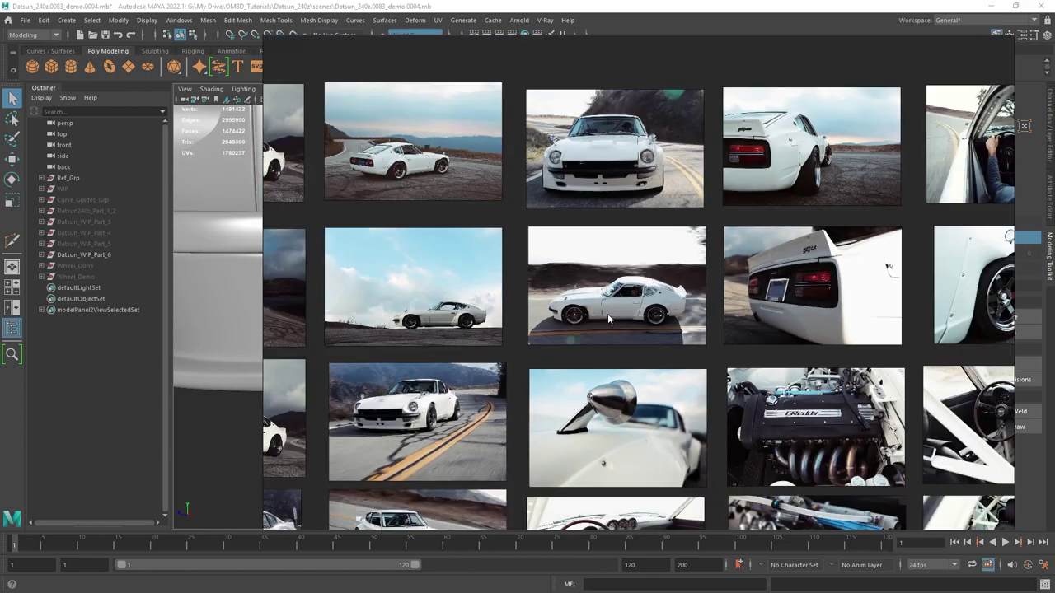
right_drag(608, 313, 1054, 331)
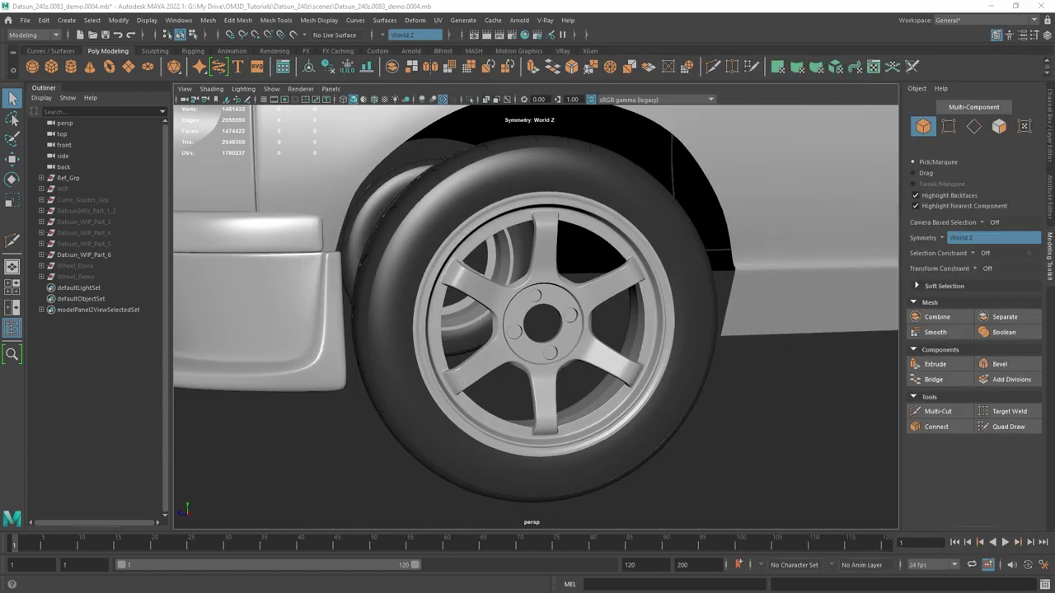
- Review the complete car with its mounted wheels from several front three-quarter angles
scroll(664, 373, down, 4)
alt+drag(544, 365, 614, 391)
scroll(614, 391, down, 2)
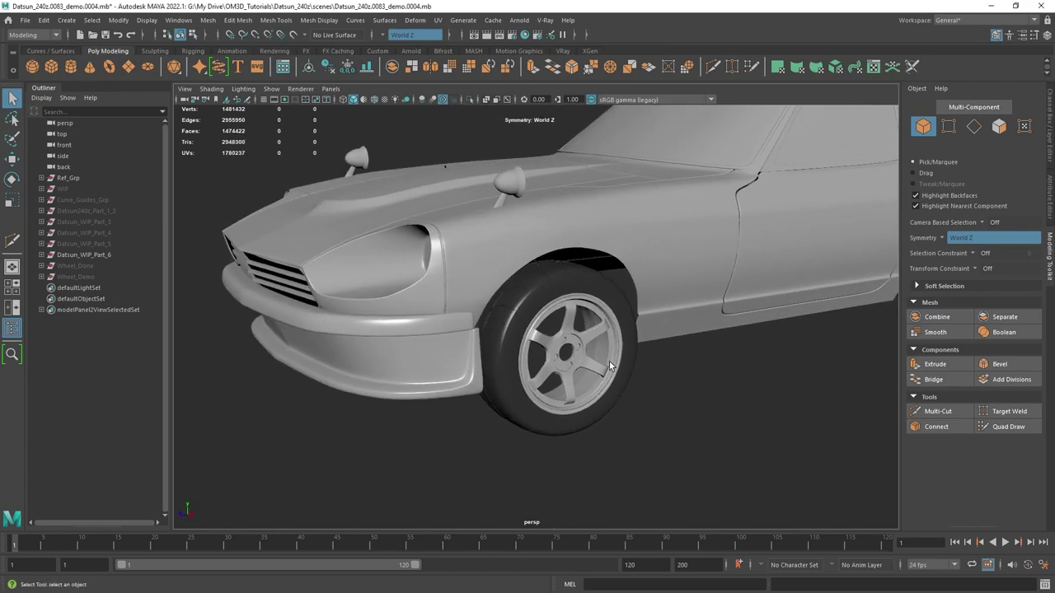
scroll(629, 315, down, 6)
alt+drag(636, 329, 670, 360)
alt+drag(536, 360, 608, 360)
alt+right_drag(610, 359, 614, 349)
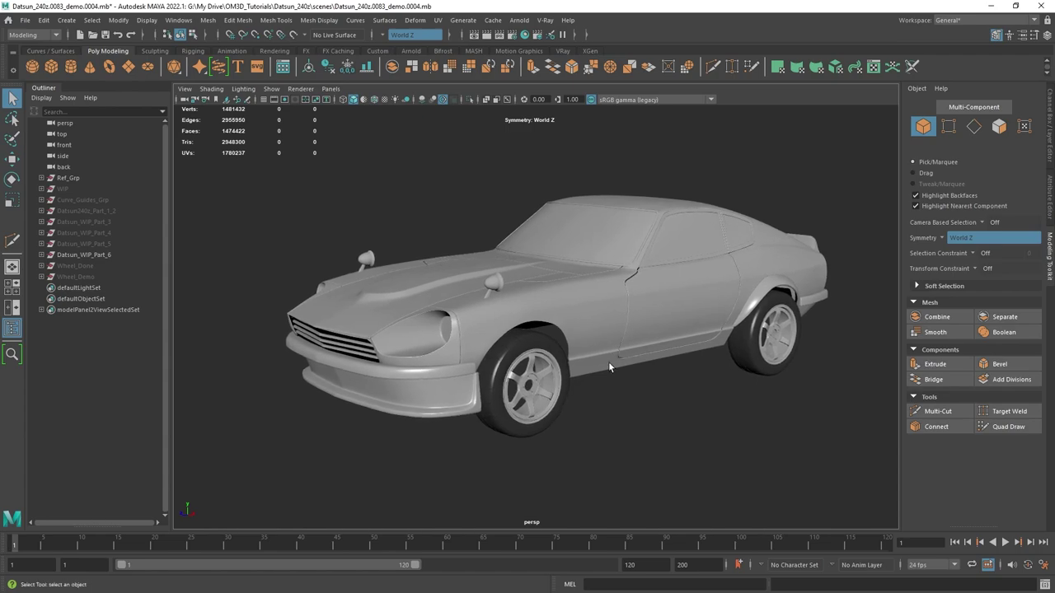
alt+drag(603, 370, 668, 361)
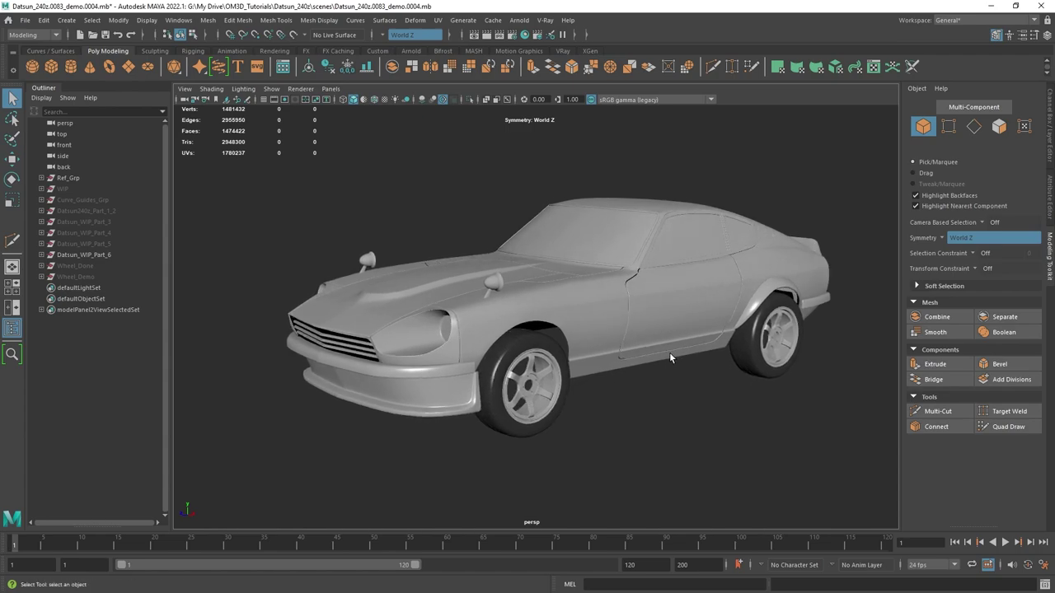
alt+right_drag(670, 356, 679, 384)
alt+drag(707, 384, 653, 370)
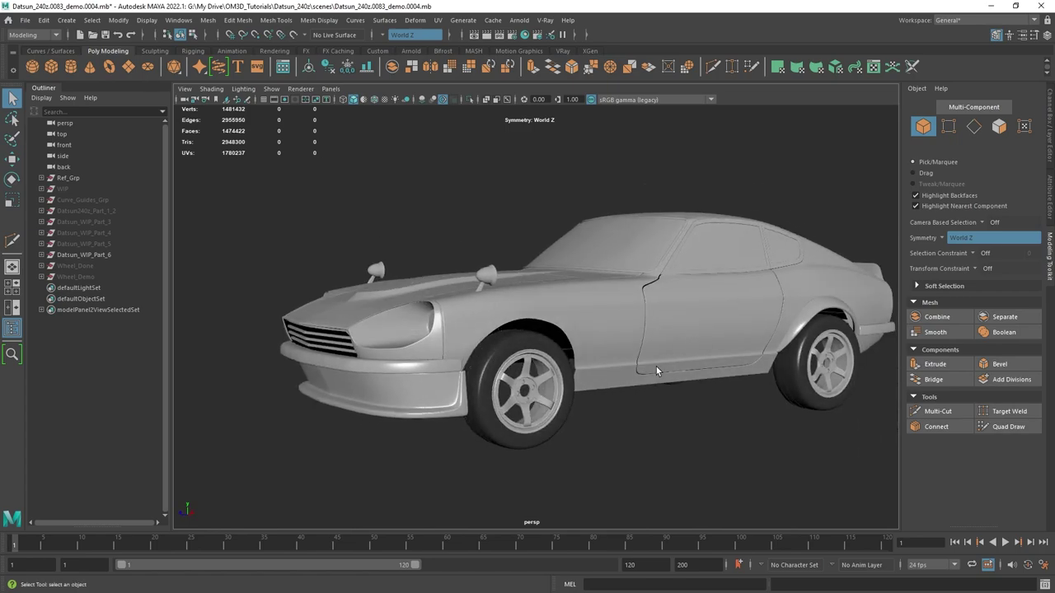